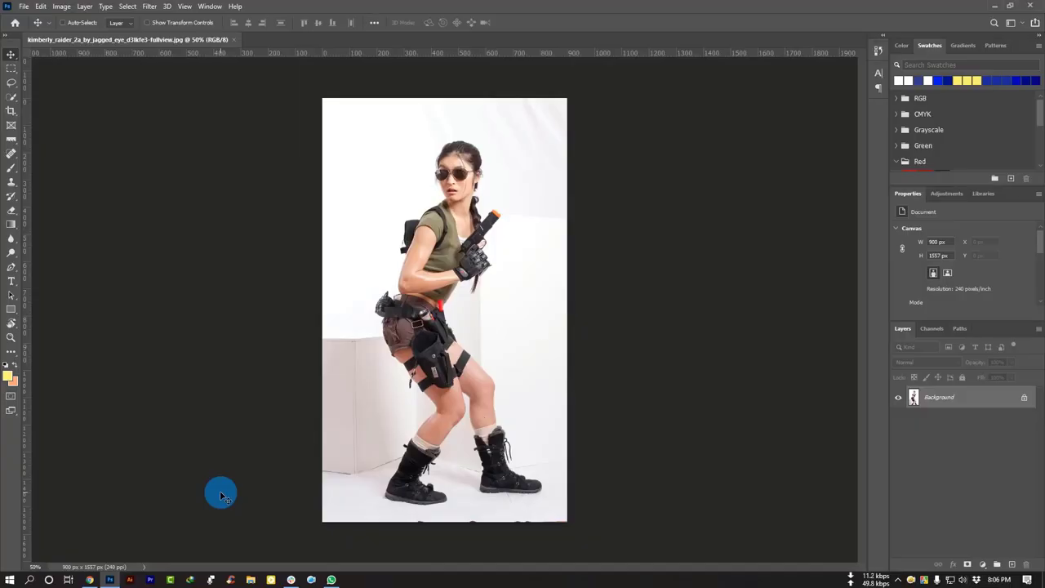
Auto-select the woman with Select > Subject
click(127, 6)
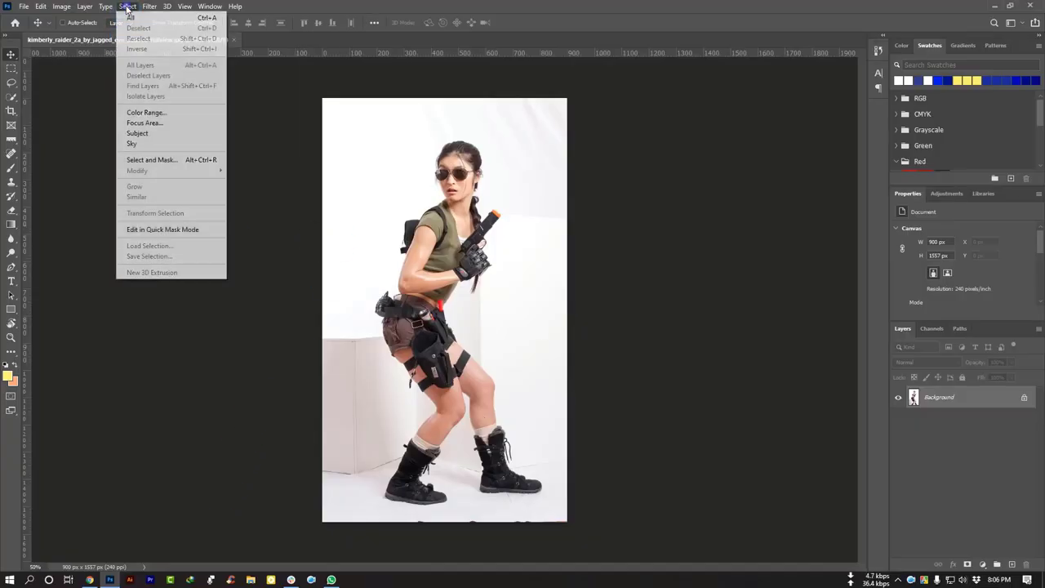
click(140, 140)
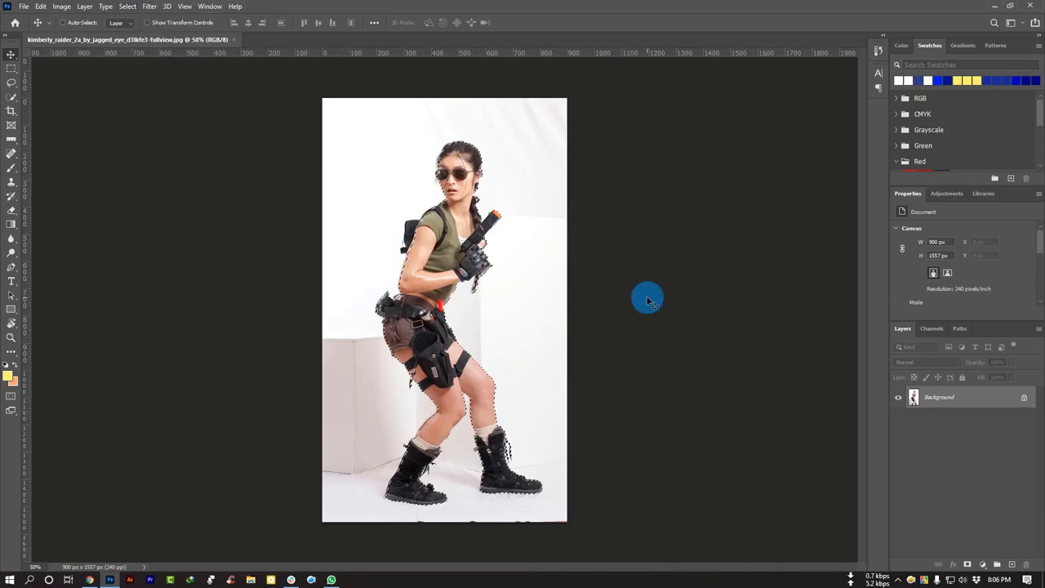
scroll(387, 294, up, 3)
scroll(387, 294, up, 1)
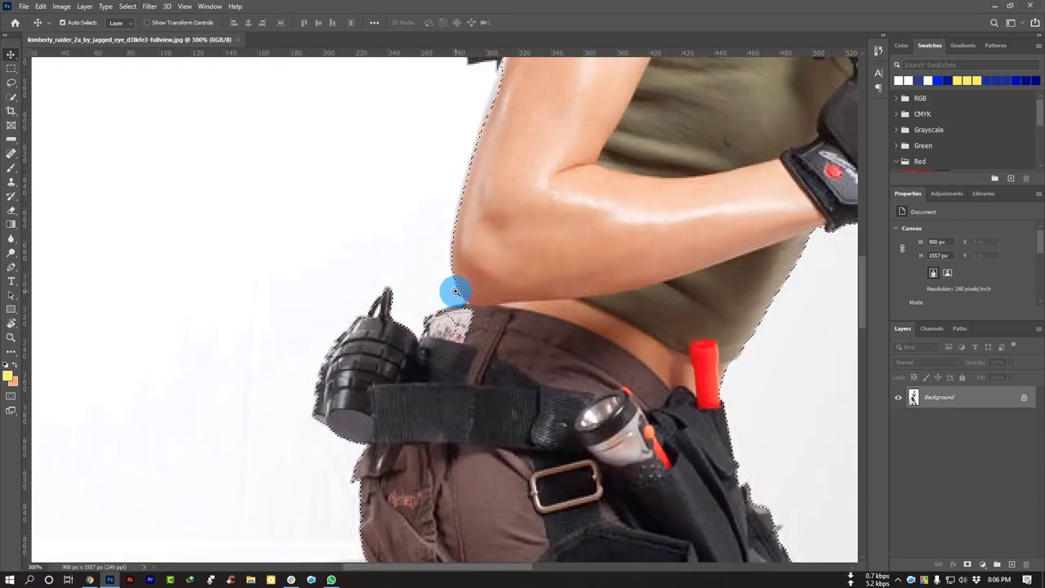
scroll(387, 294, up, 1)
With the Lasso Tool, trace the selection edge at her belt, checking the legs and face
right_click(11, 83)
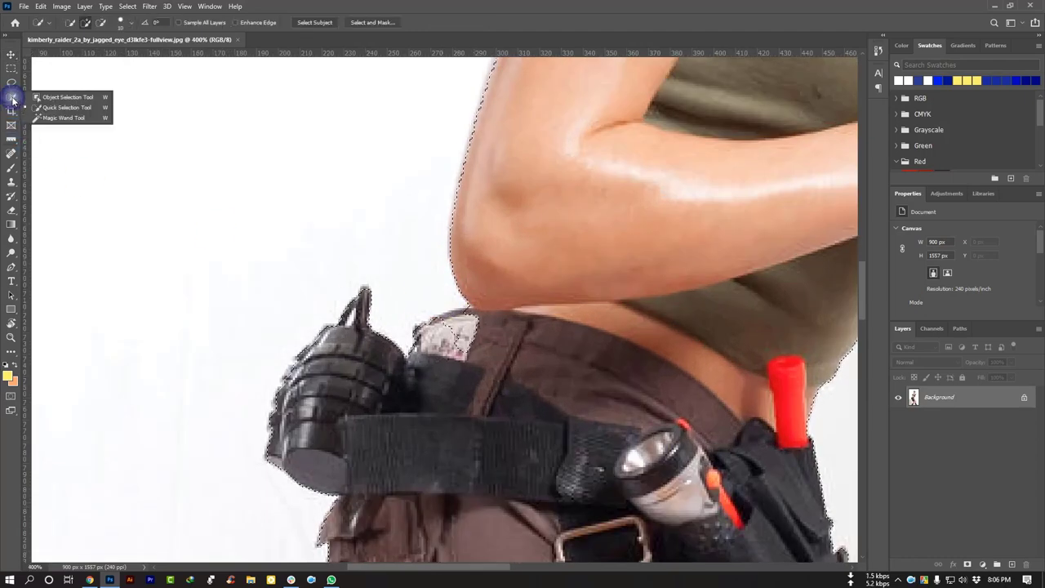
click(48, 88)
click(503, 317)
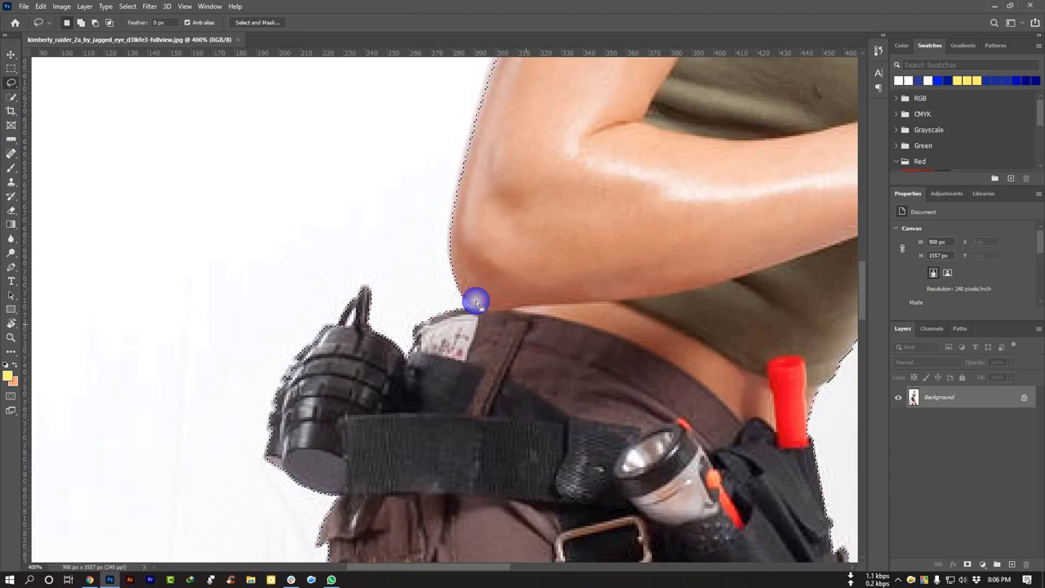
drag(476, 304, 496, 356)
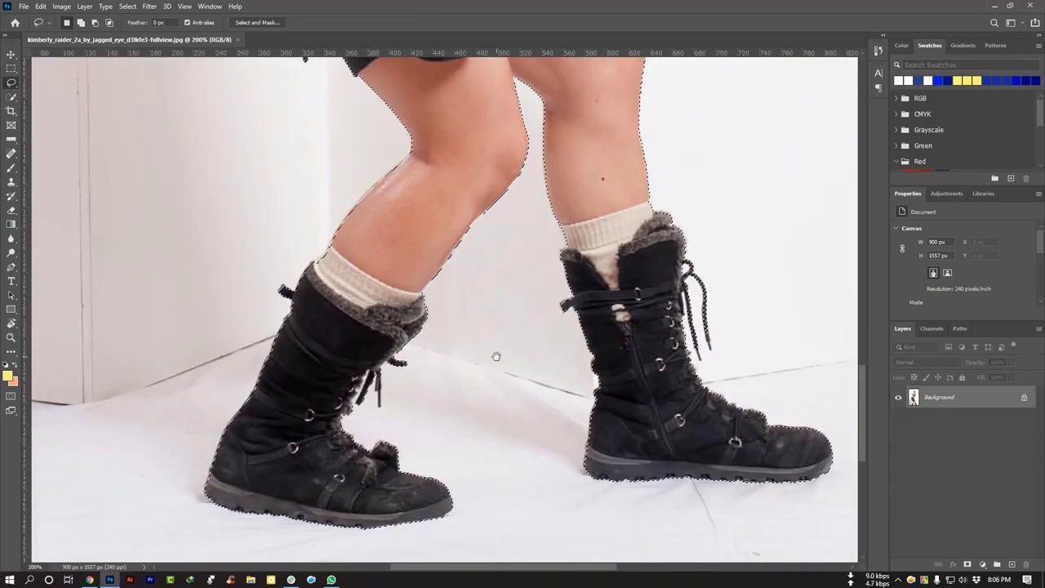
drag(560, 373, 472, 276)
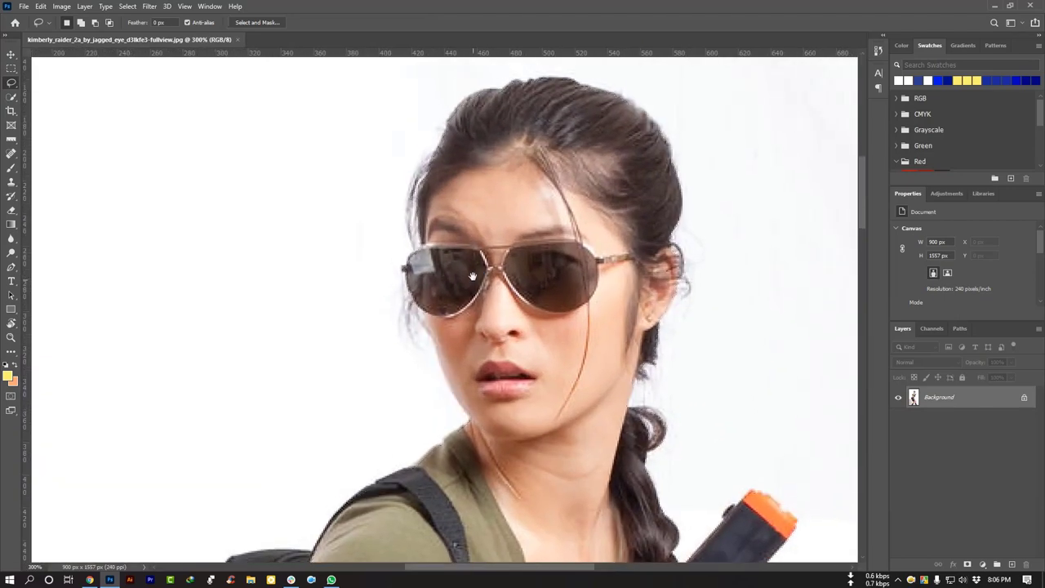
click(432, 291)
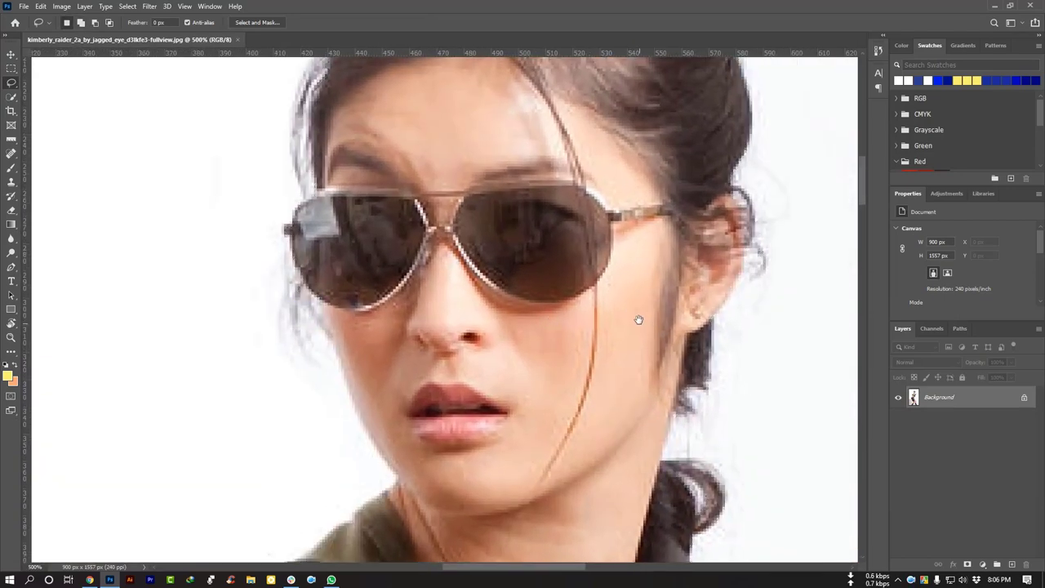
mouse_move(637, 315)
mouse_down()
mouse_move(626, 398)
mouse_move(536, 392)
mouse_move(327, 422)
mouse_up()
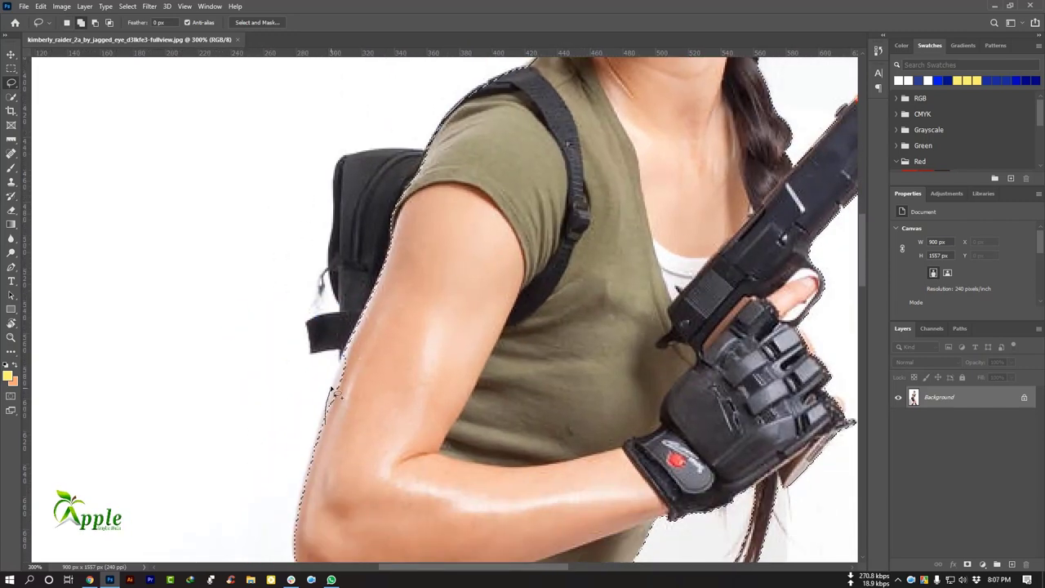
Zoom in on the arm and extend the lasso selection along the backpack top
scroll(329, 433, up, 2)
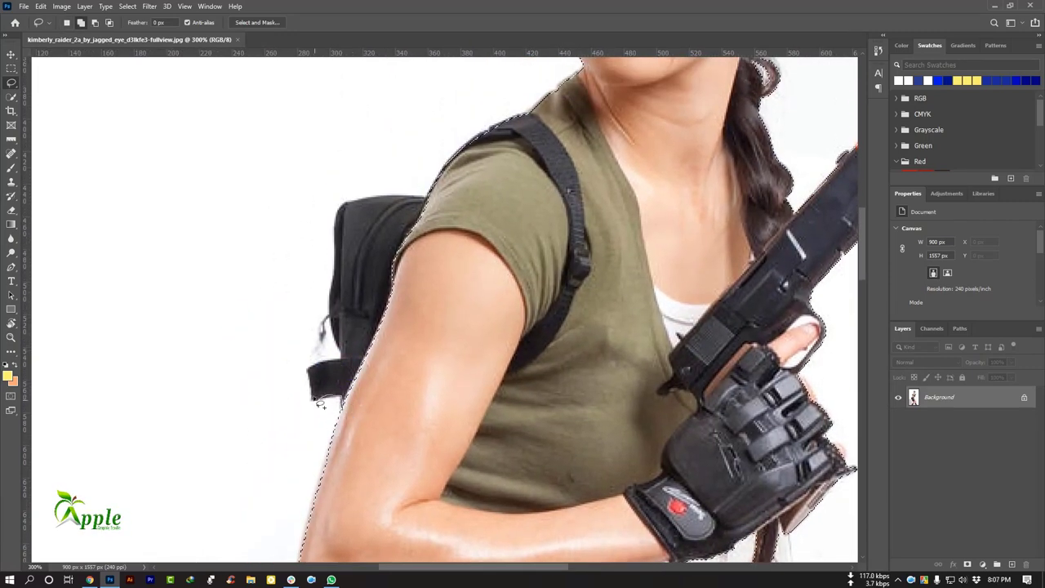
key(ctrl+plus)
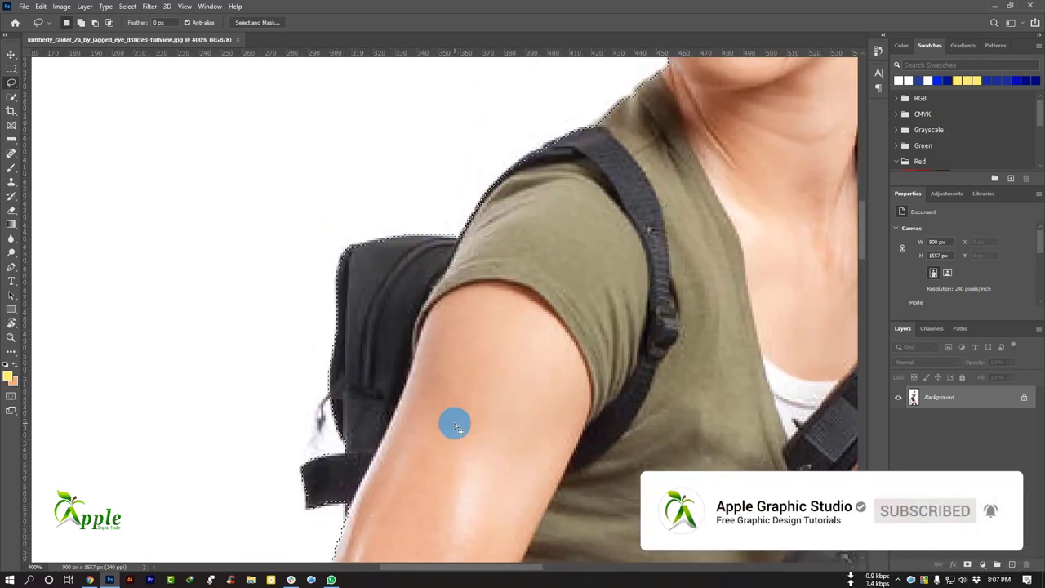
click(379, 241)
drag(462, 461, 485, 310)
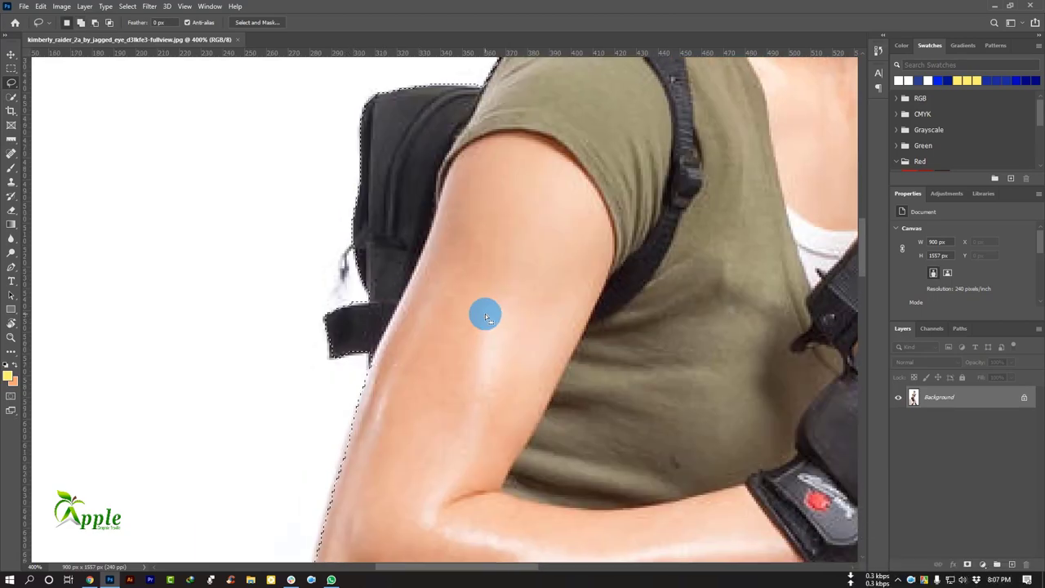
scroll(672, 362, down, 3)
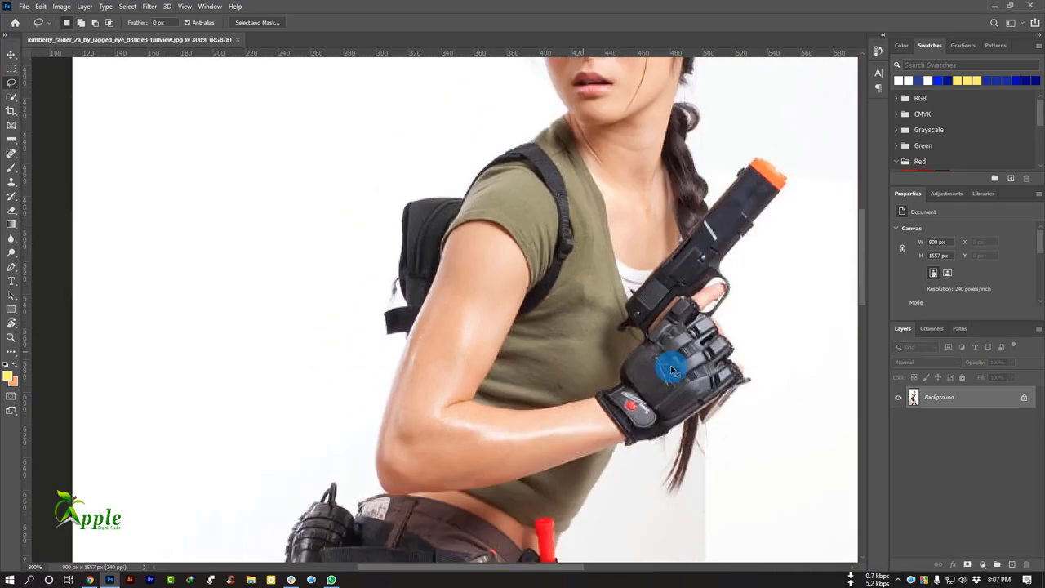
scroll(672, 361, down, 2)
scroll(645, 285, up, 3)
scroll(658, 330, down, 3)
scroll(657, 331, down, 2)
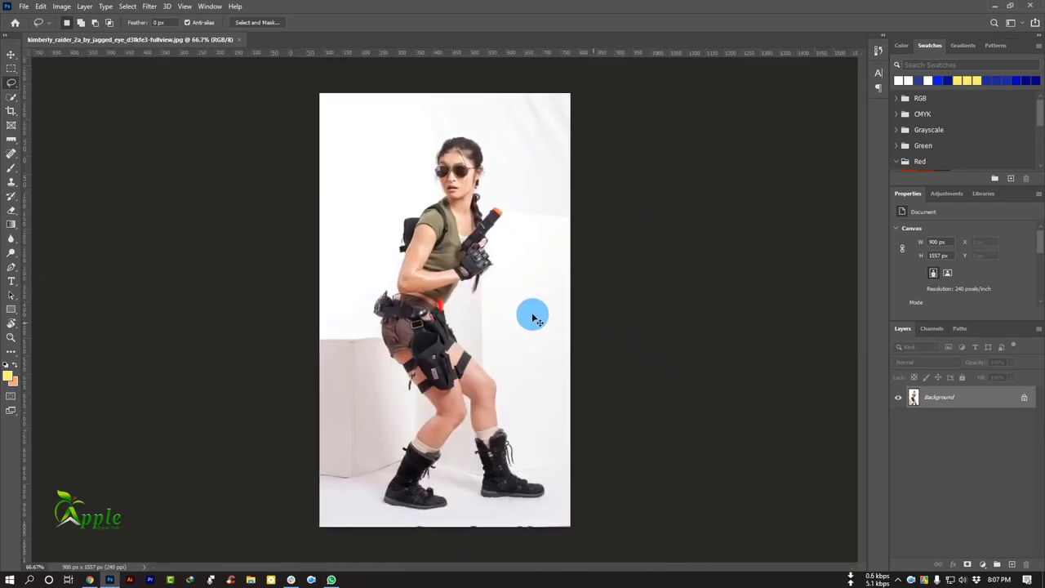
Unlock the Background photo and convert it to a Smart Object named Layer 0
click(10, 75)
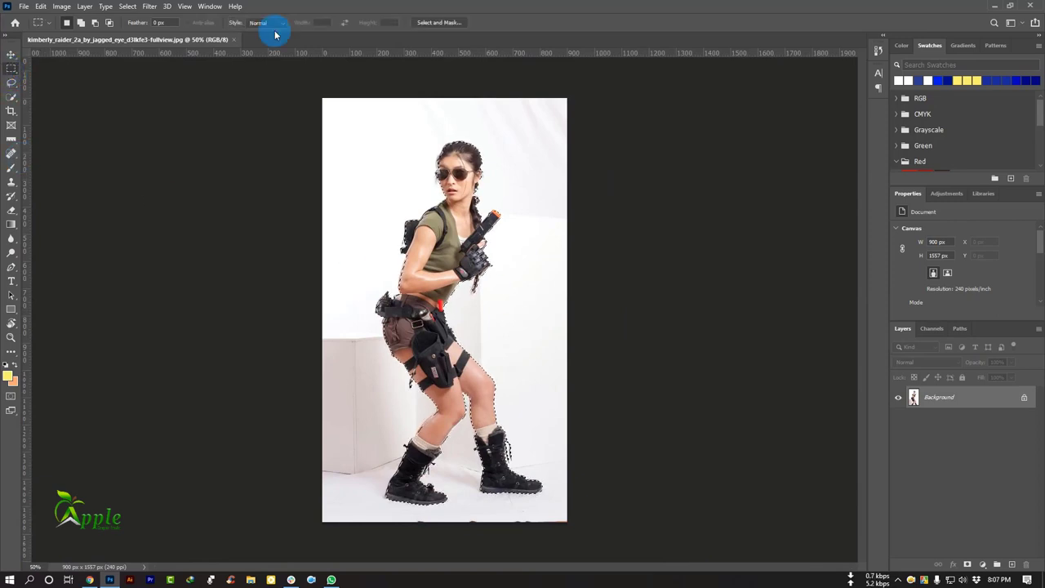
click(431, 22)
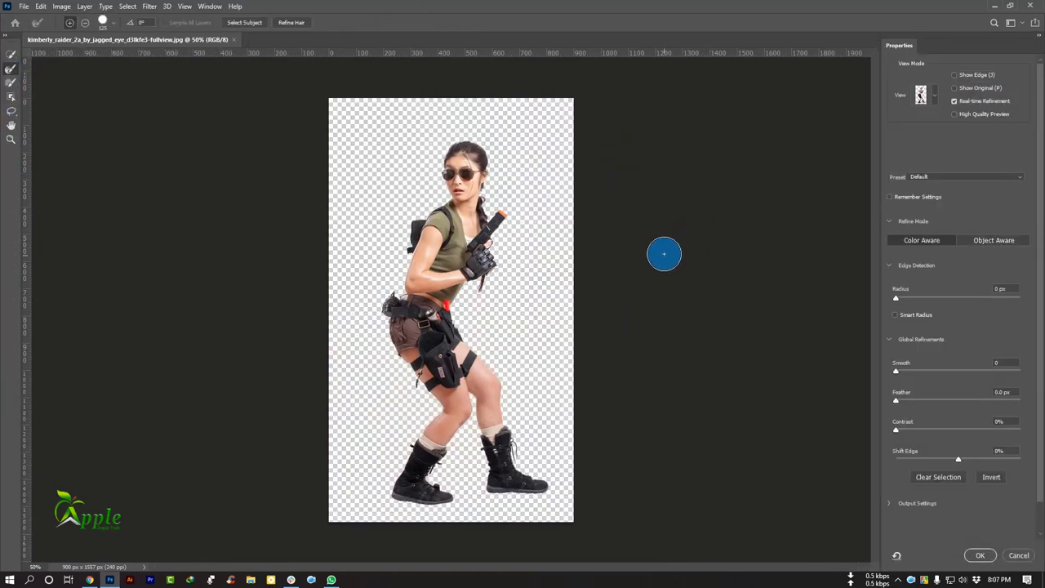
click(1016, 553)
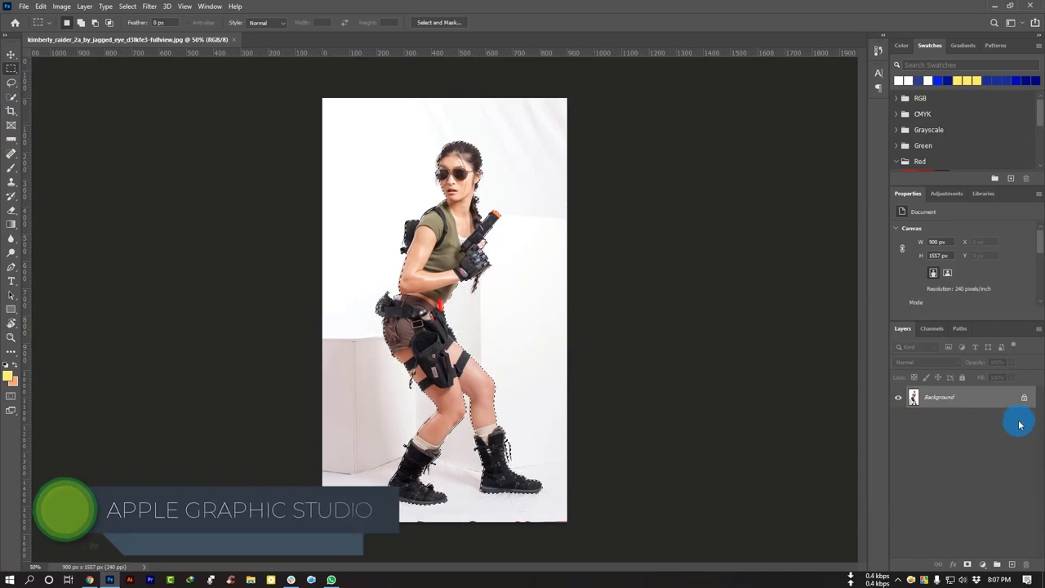
click(1024, 397)
right_click(1017, 395)
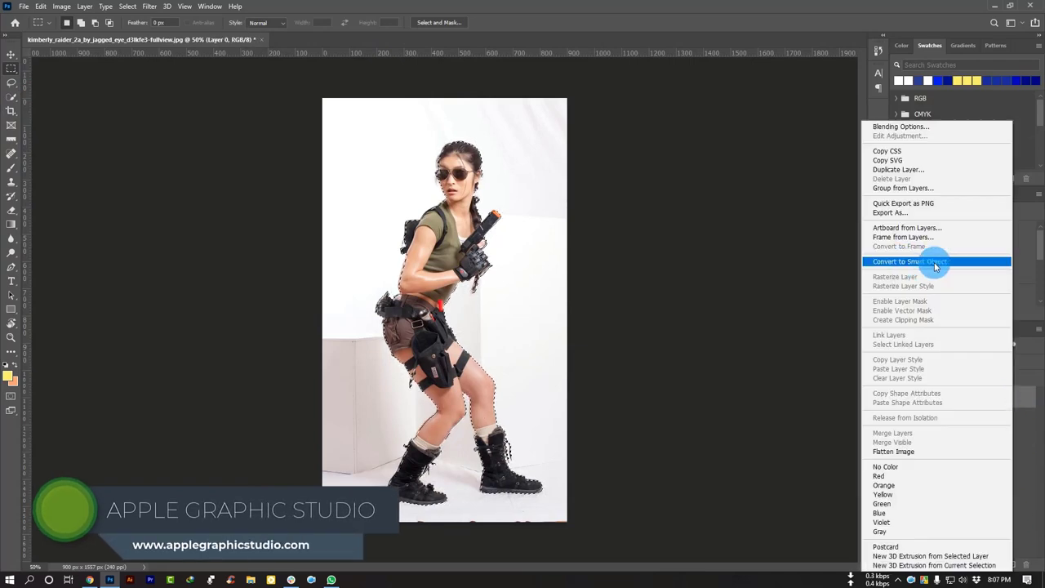
click(933, 262)
Add an empty Layer 1 beneath Layer 0, then make Layer 0 active again
click(983, 564)
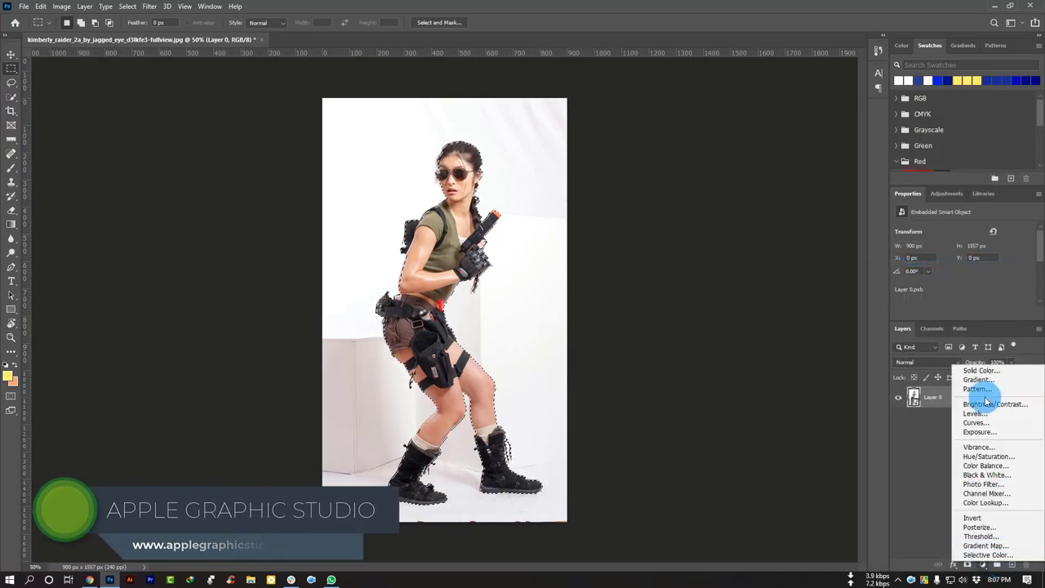
click(980, 372)
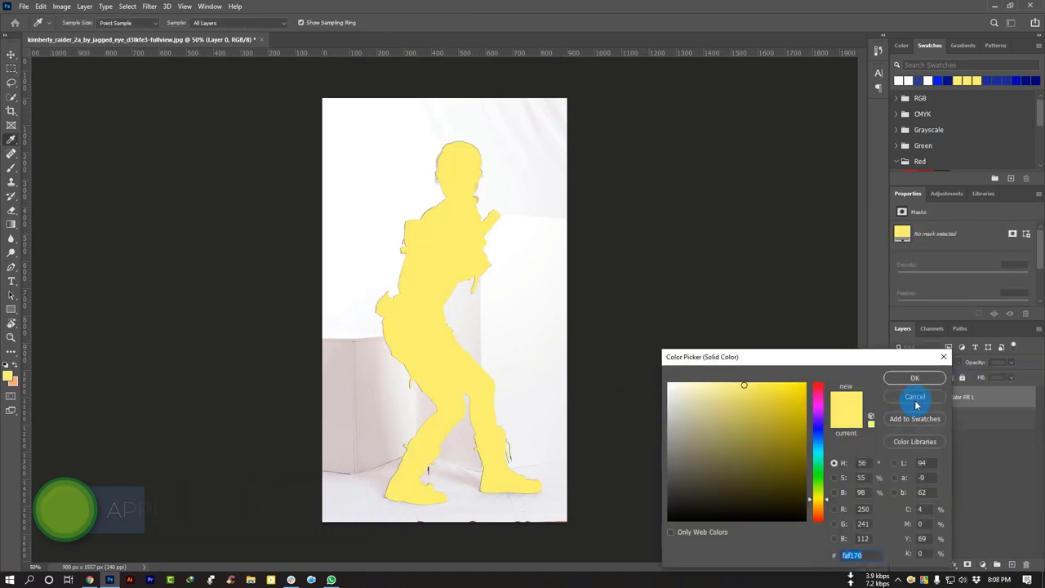
click(914, 397)
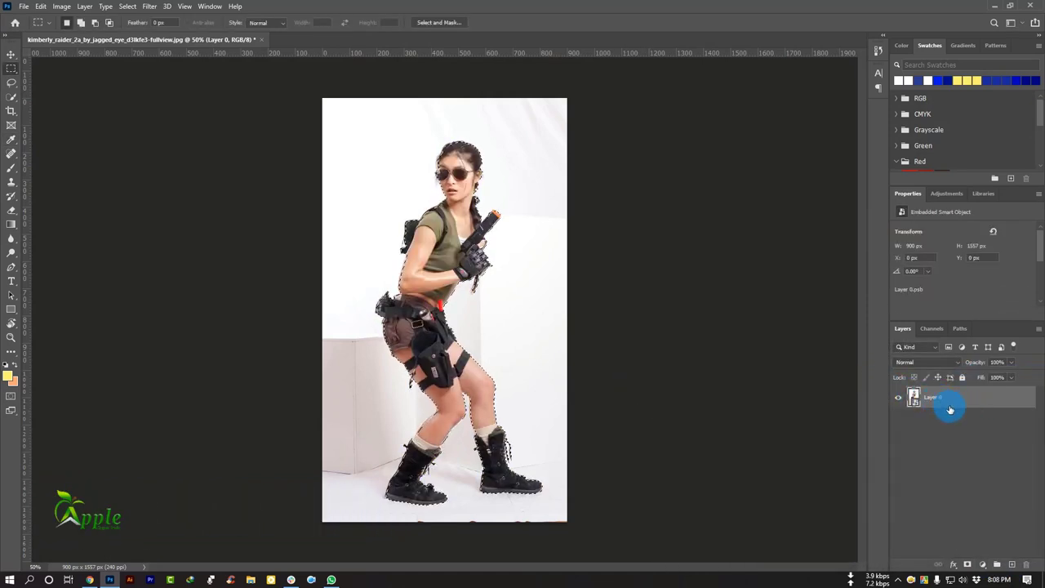
click(1011, 564)
drag(969, 407, 960, 492)
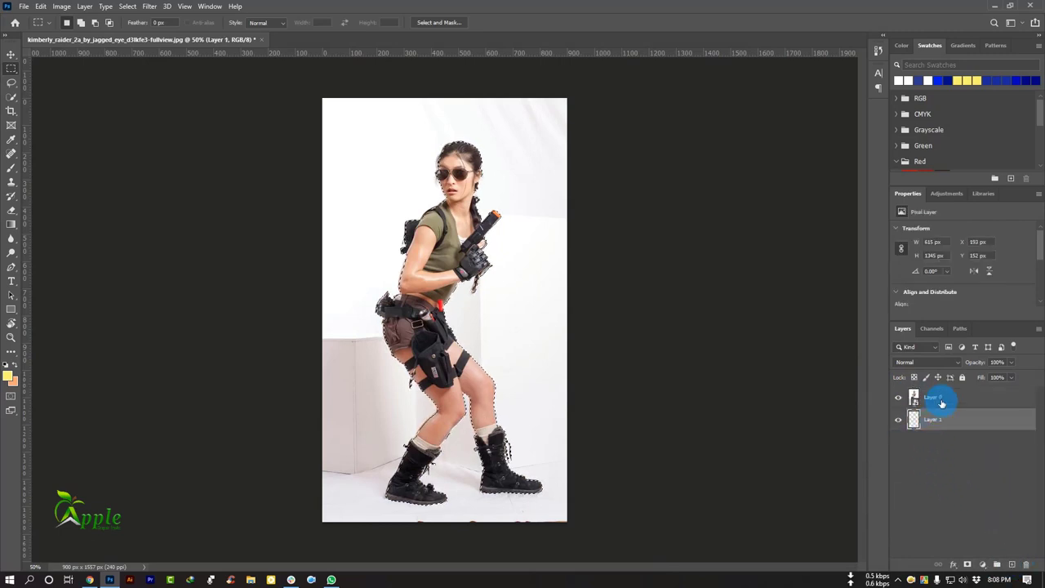
click(942, 403)
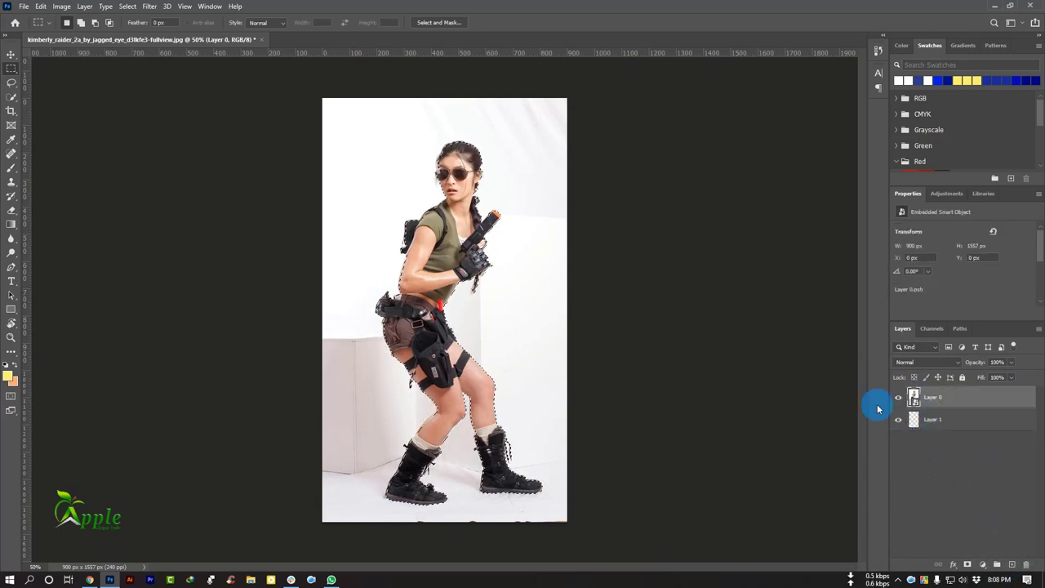
In Select and Mask, refine the hair edges along the forehead, sunglasses and braid
click(441, 22)
key(ctrl+1)
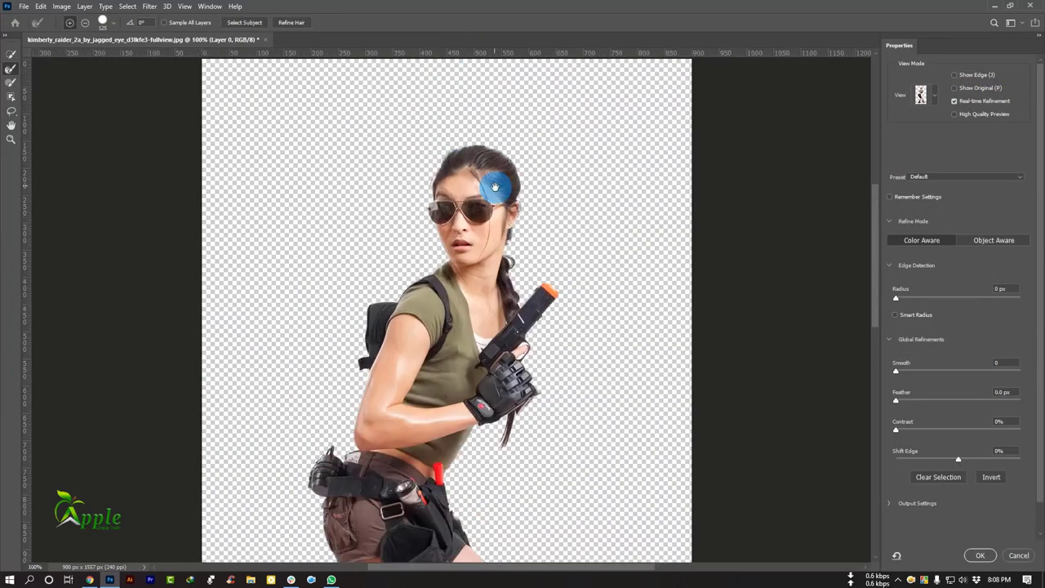
ctrl+click(495, 188)
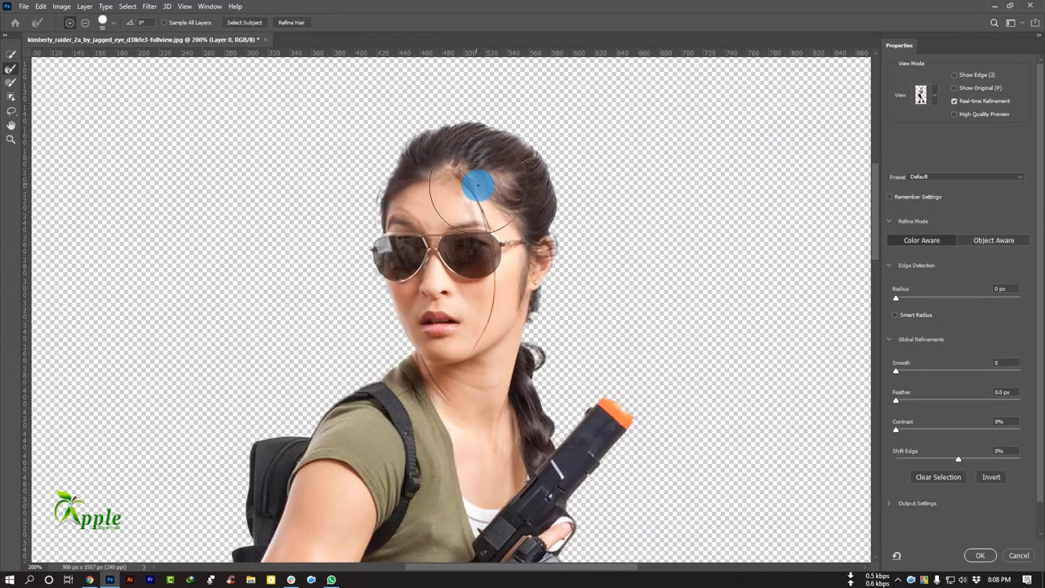
drag(428, 172, 394, 202)
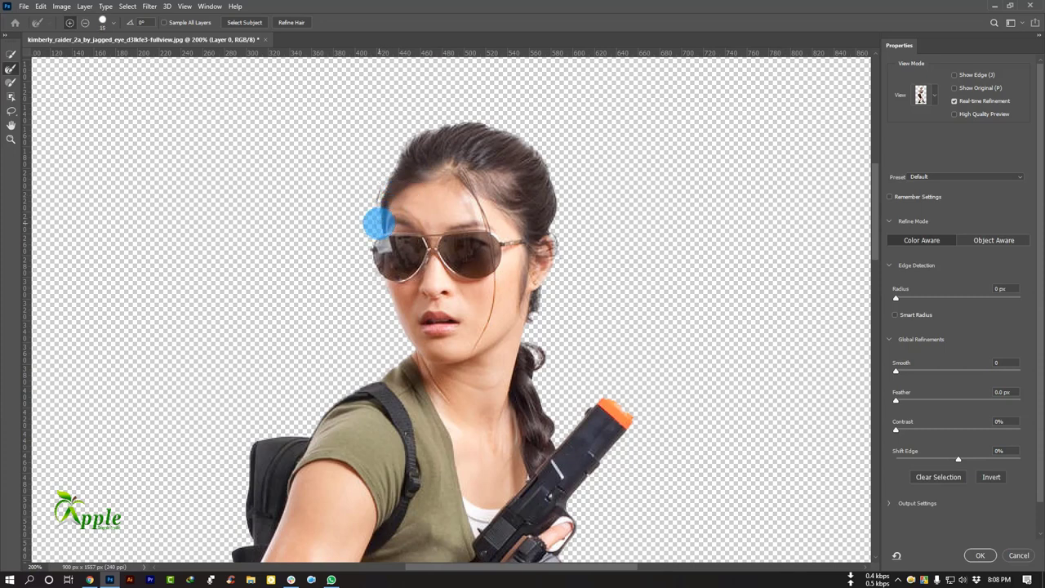
drag(380, 233, 378, 232)
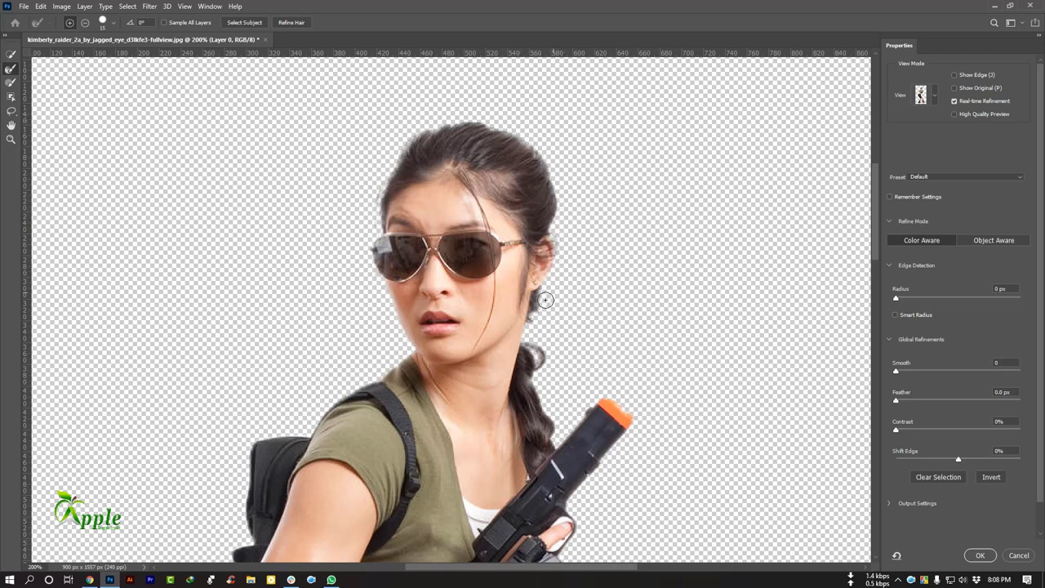
drag(542, 353, 544, 336)
scroll(630, 417, down, 3)
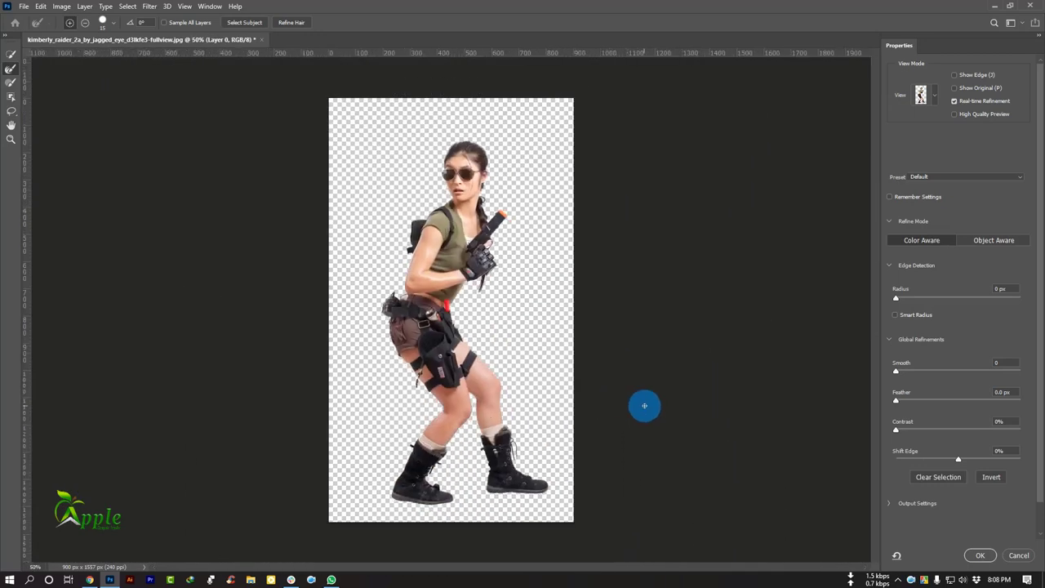
Apply the refined selection as a mask and bring the cut-out woman into the poster document
click(979, 556)
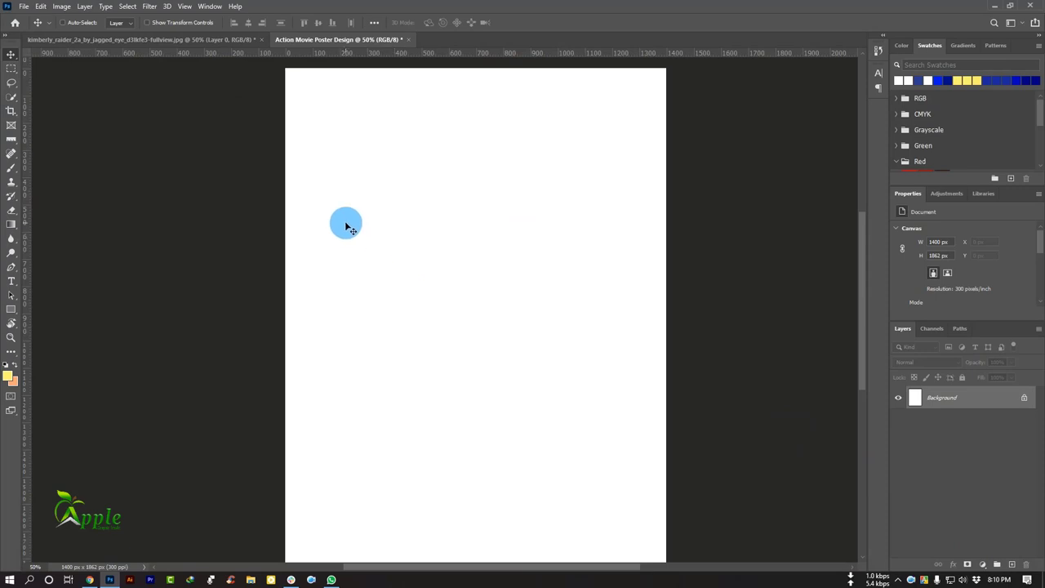
scroll(346, 226, down, 1)
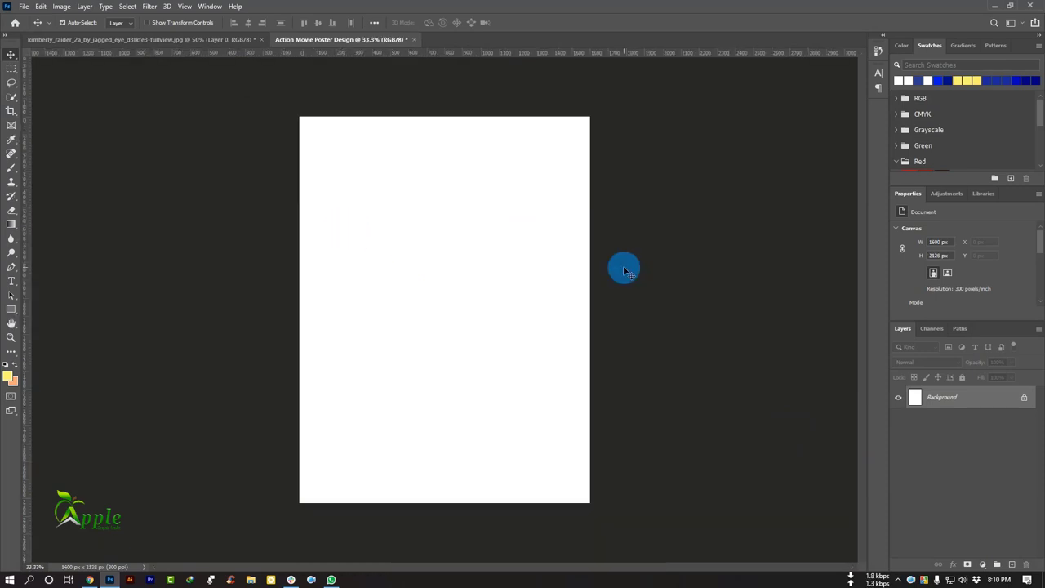
click(196, 39)
click(417, 201)
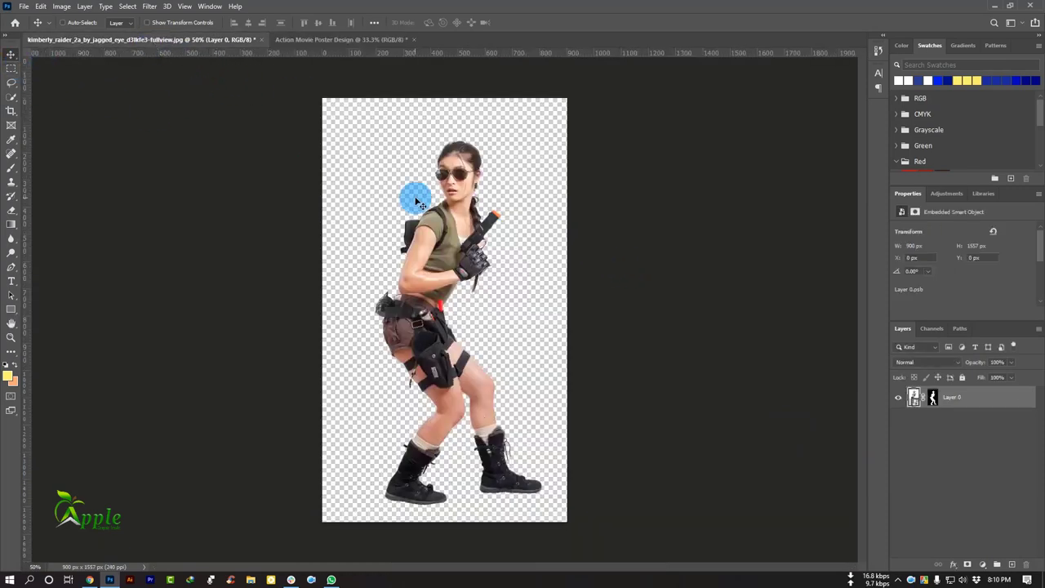
mouse_move(431, 210)
mouse_down()
mouse_move(342, 46)
mouse_move(440, 239)
mouse_move(440, 343)
mouse_up()
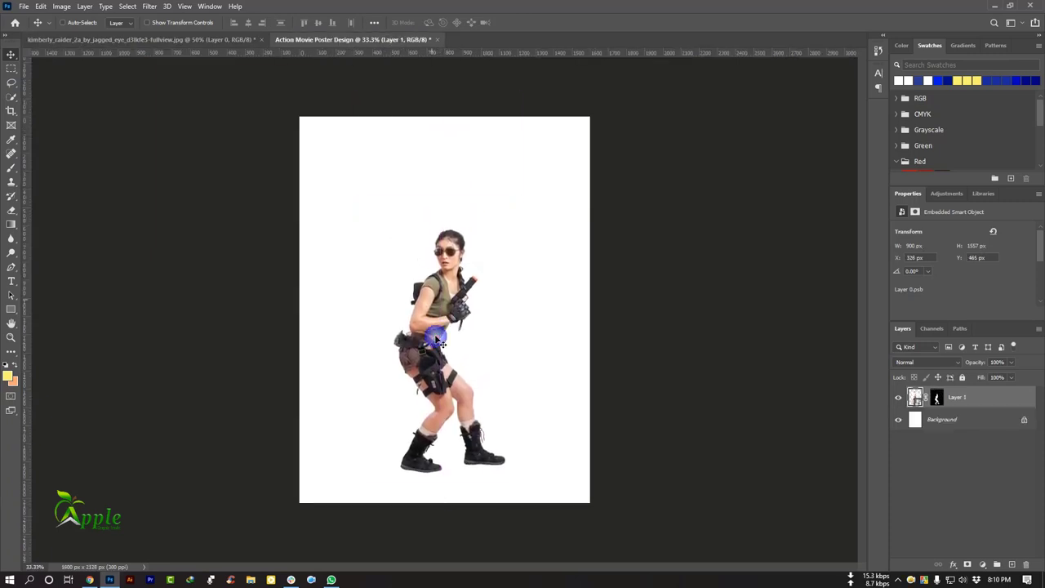
Free Transform the woman larger and re-centre her on the page
click(40, 6)
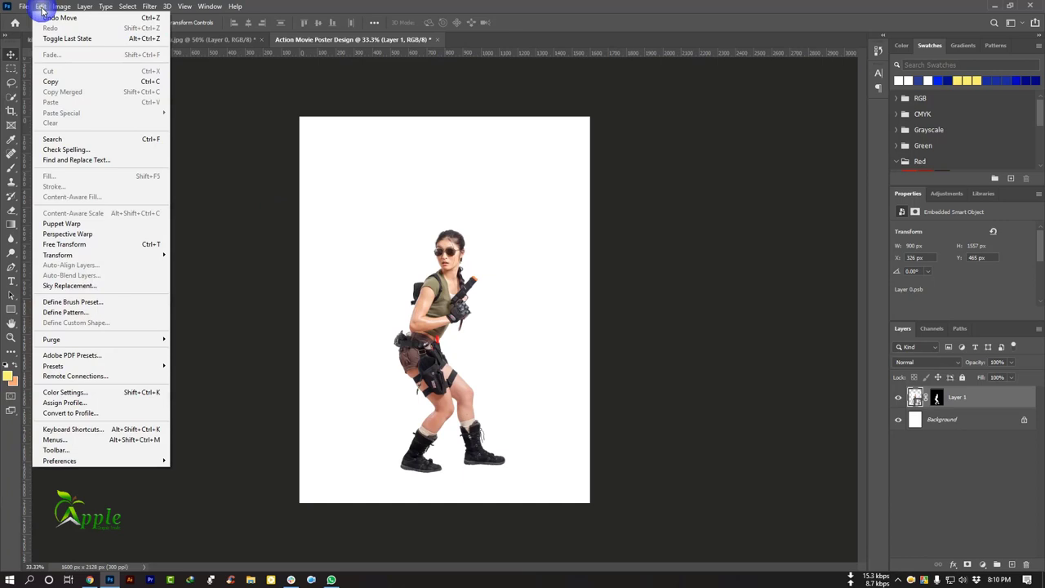
click(81, 244)
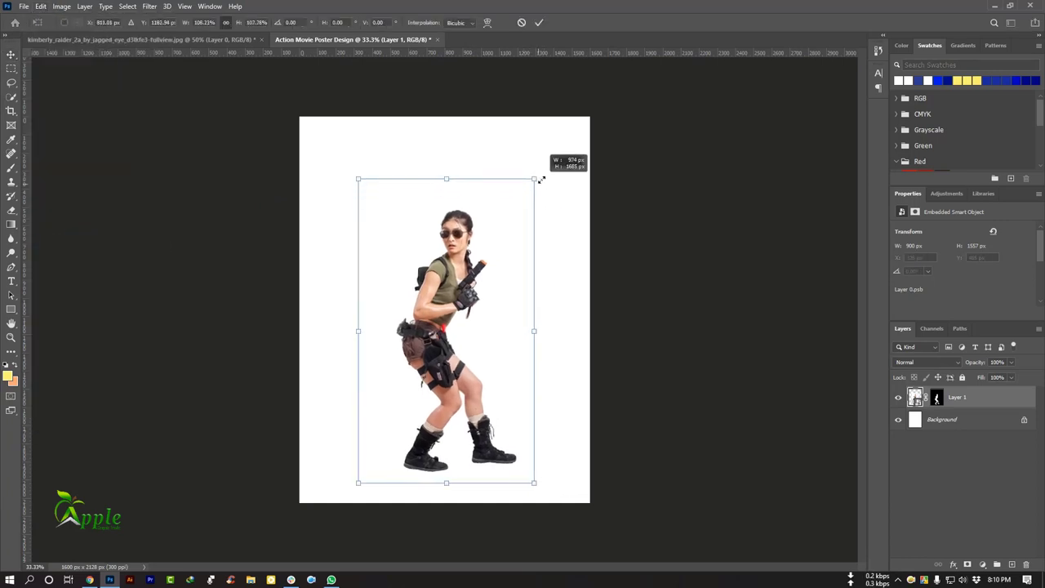
drag(523, 200, 545, 159)
drag(469, 226, 480, 228)
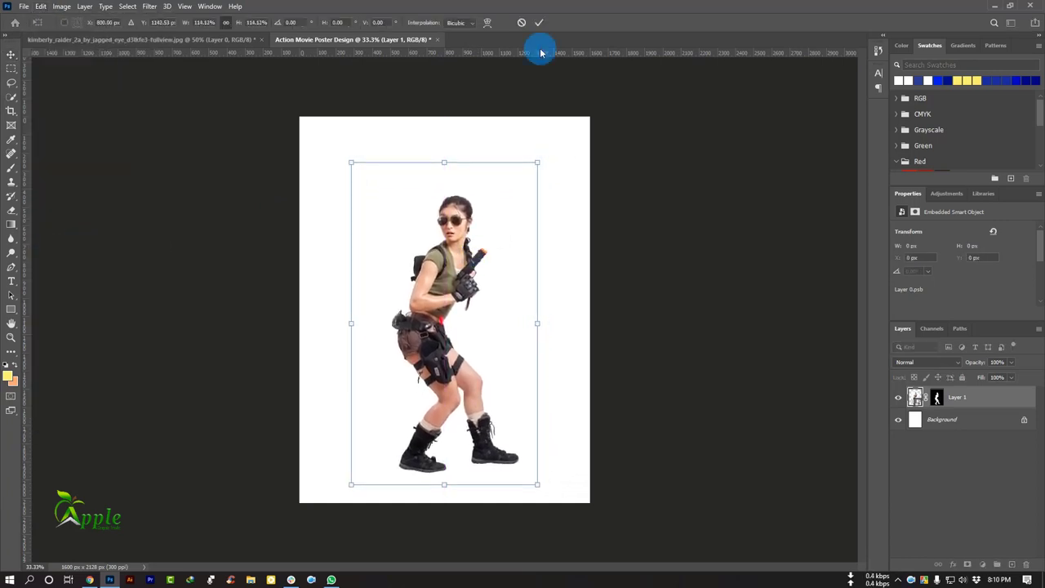
click(538, 22)
drag(485, 424, 475, 418)
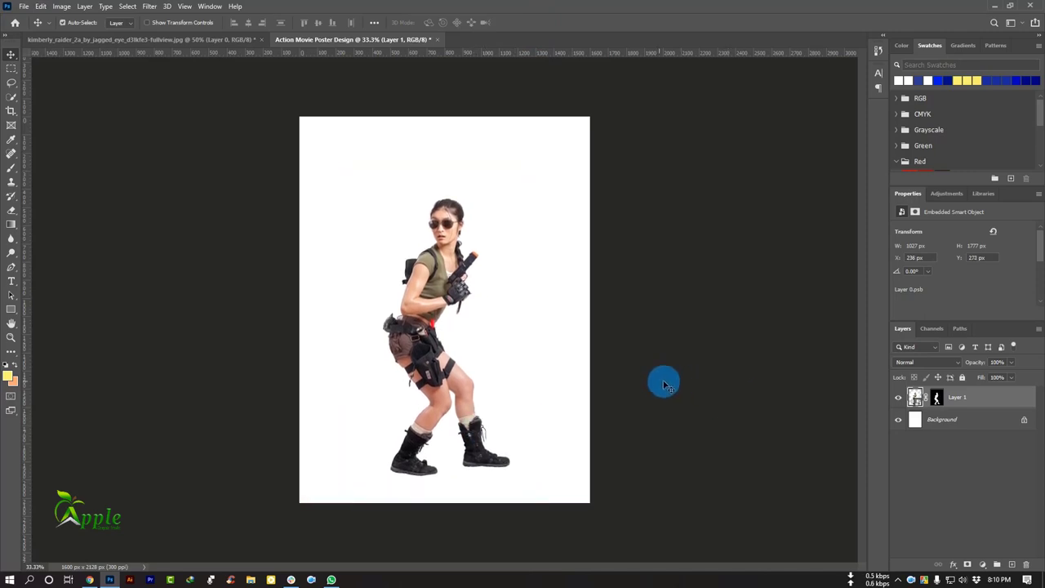
Crop the canvas's right edge in to 1522 × 2128 px
click(10, 112)
drag(590, 301, 584, 304)
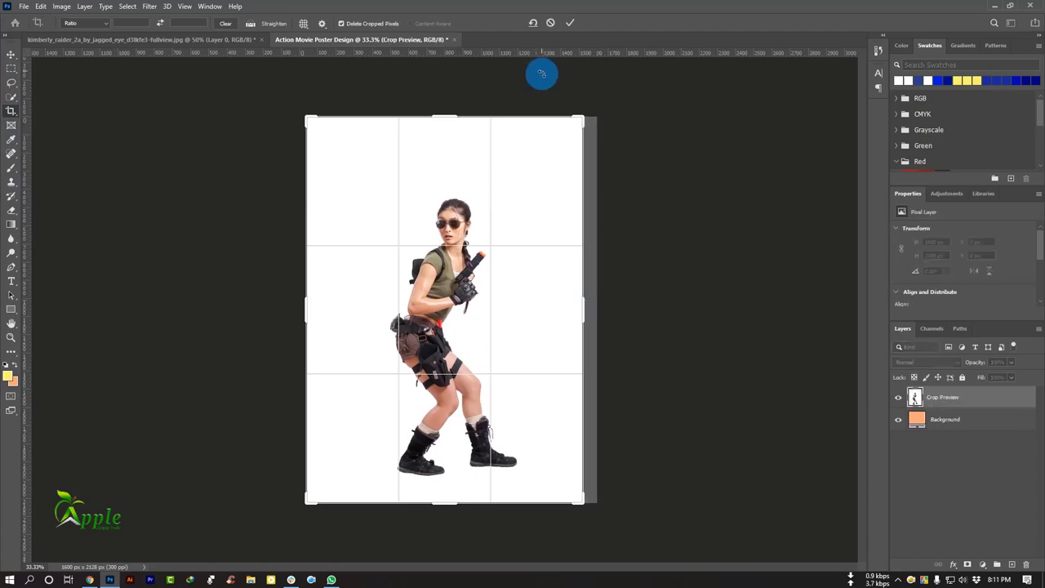
click(559, 23)
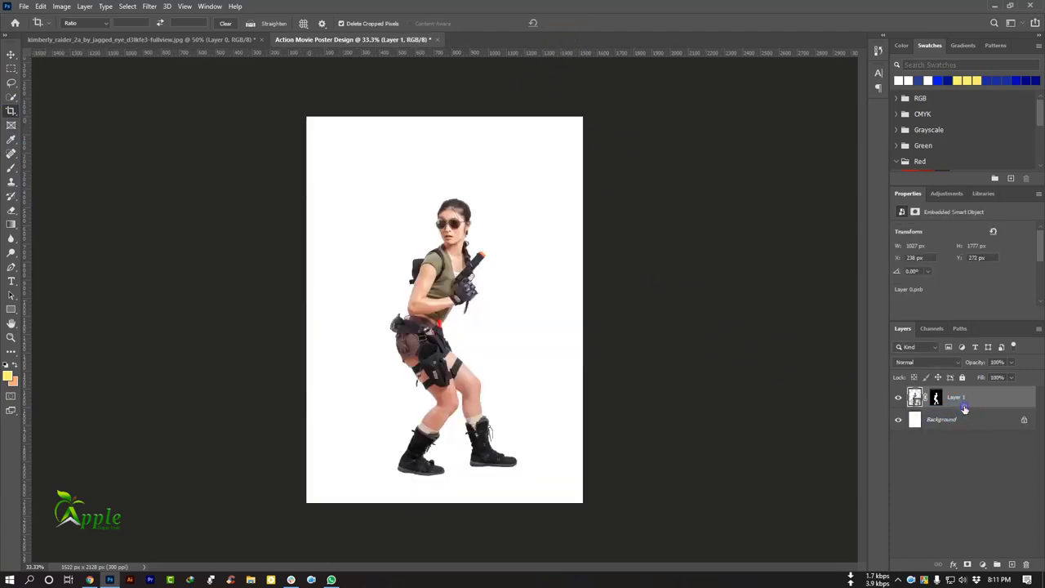
Drag the rocky desert photo from the desktop into the poster
key(v)
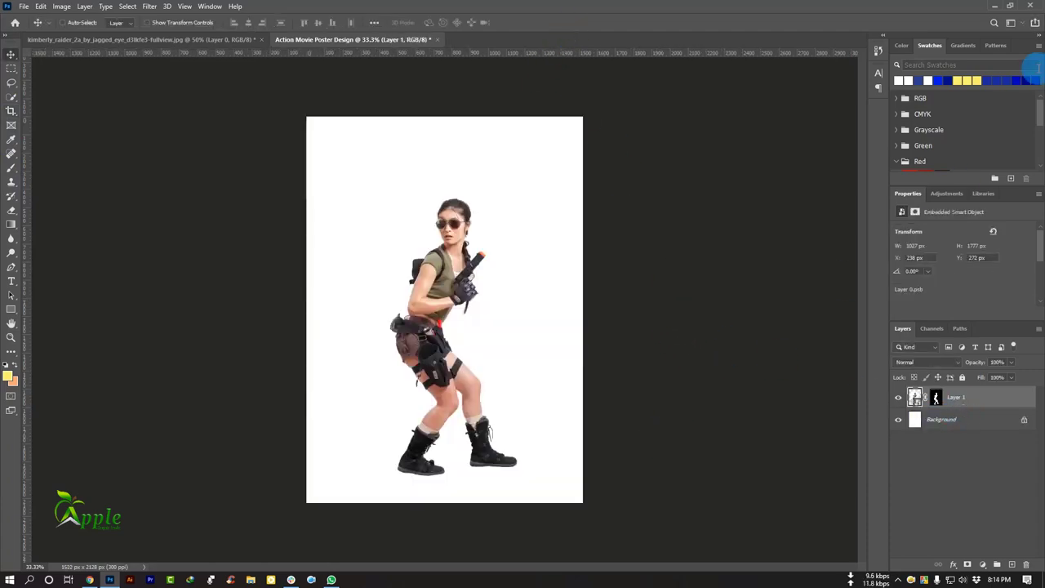
click(996, 6)
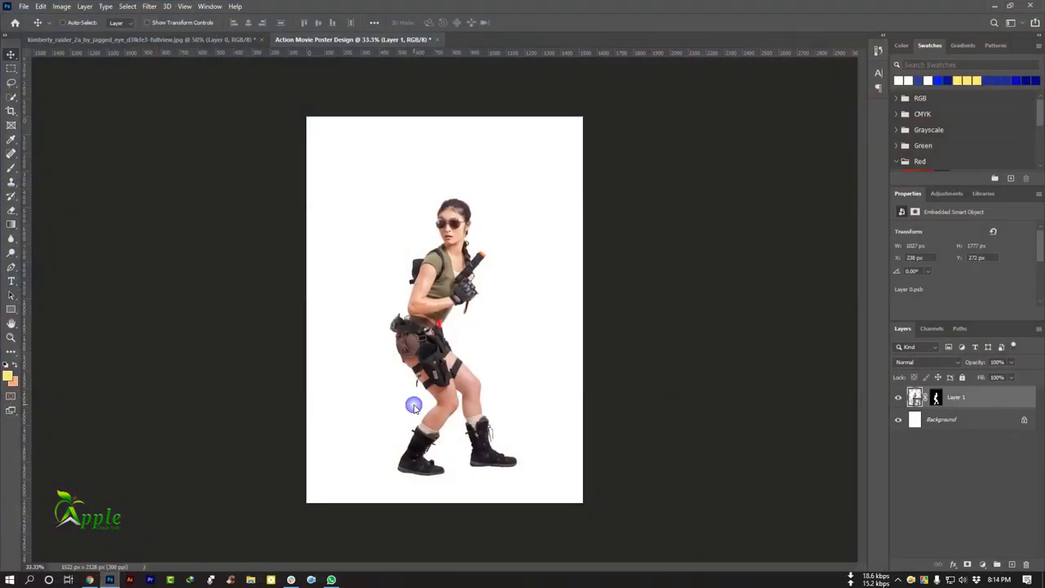
drag(130, 558, 423, 398)
drag(507, 342, 507, 362)
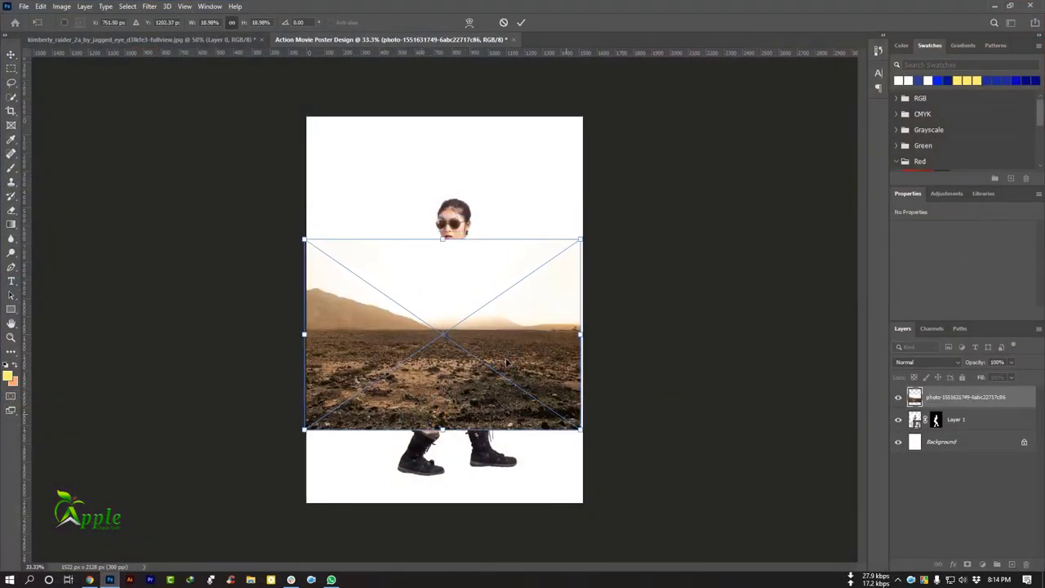
Scale and position the desert photo to 2203 × 1521 px spanning the canvas below her head
click(566, 422)
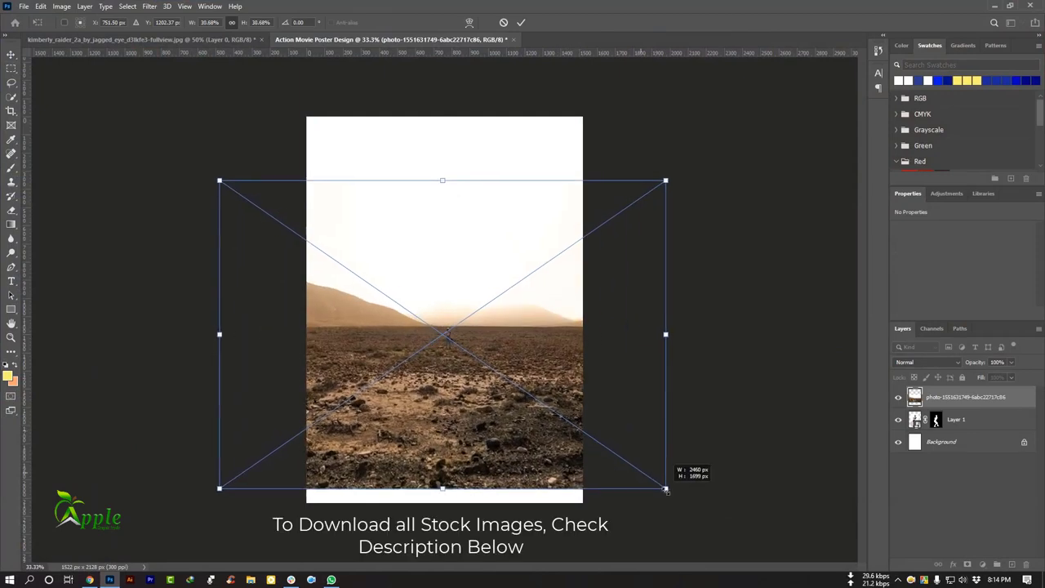
drag(579, 430, 691, 500)
drag(559, 385, 621, 386)
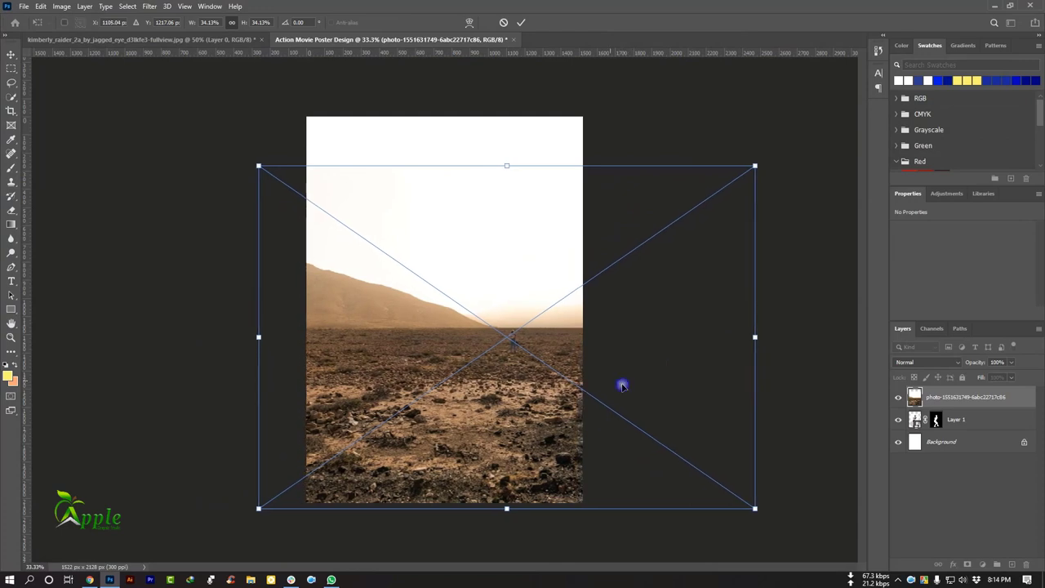
drag(757, 166, 637, 201)
drag(426, 304, 447, 307)
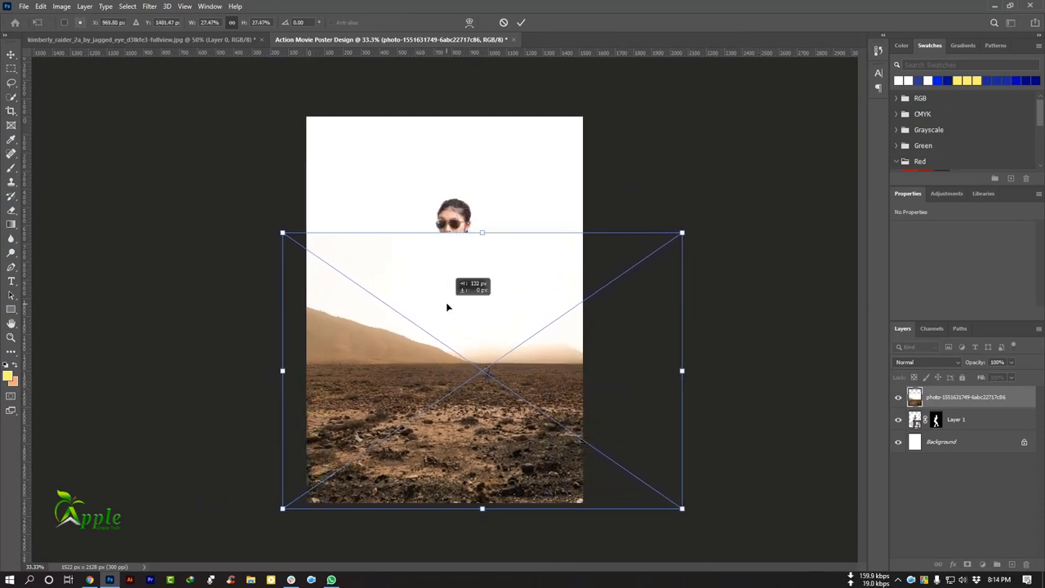
click(521, 22)
scroll(468, 405, up, 1)
scroll(468, 406, up, 1)
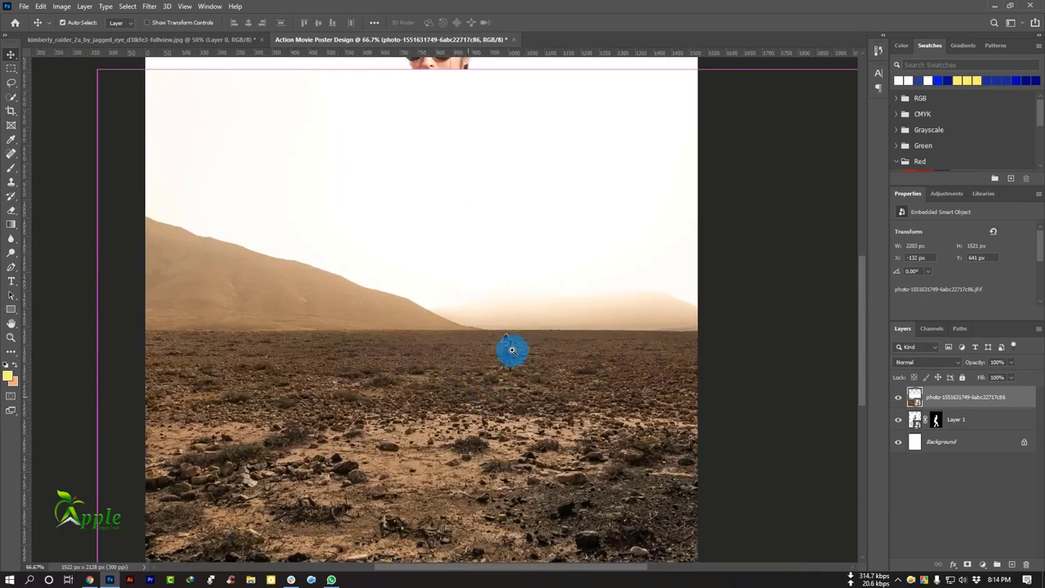
Lasso around the small person standing in the desert photo
right_click(14, 85)
click(39, 88)
scroll(514, 355, up, 1)
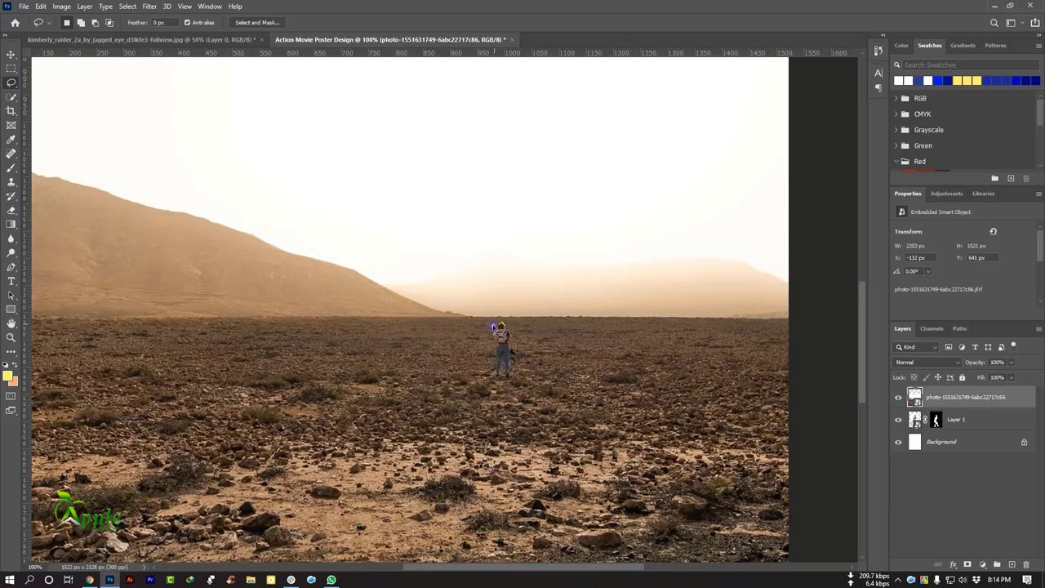
click(40, 7)
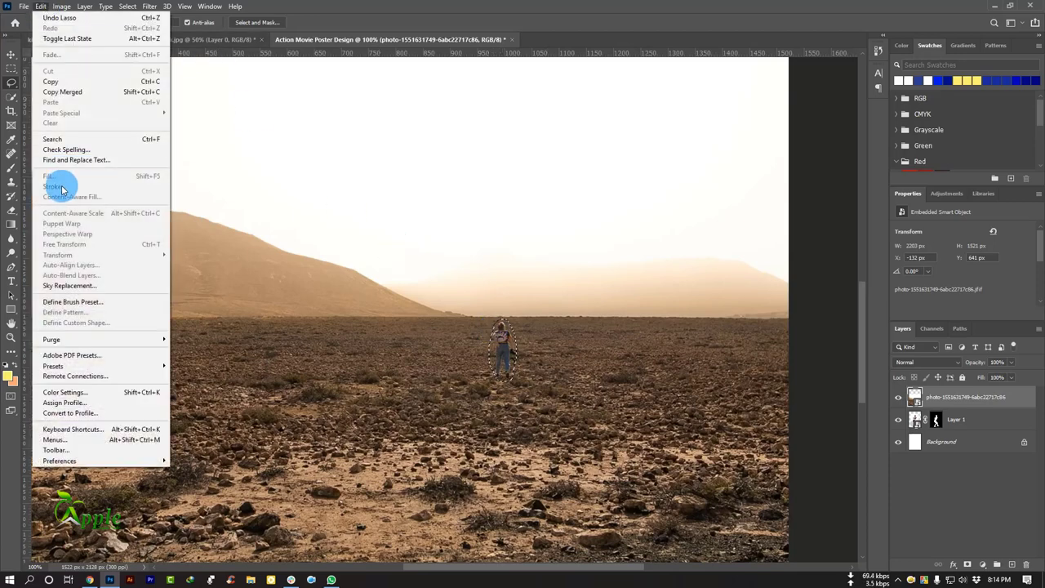
click(11, 54)
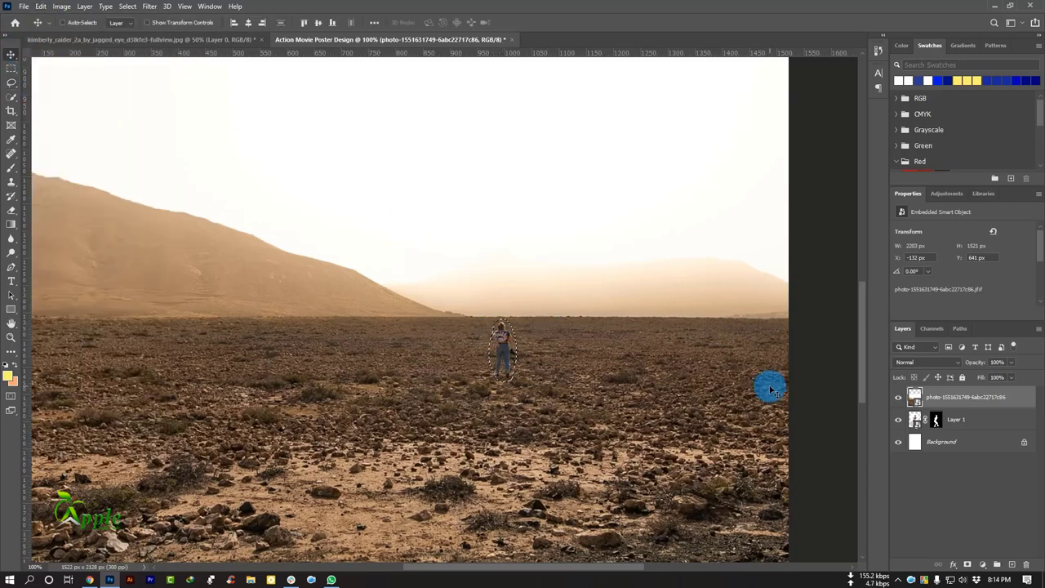
Rasterize the desert layer and Content-Aware fill the selected person
click(945, 408)
right_click(944, 402)
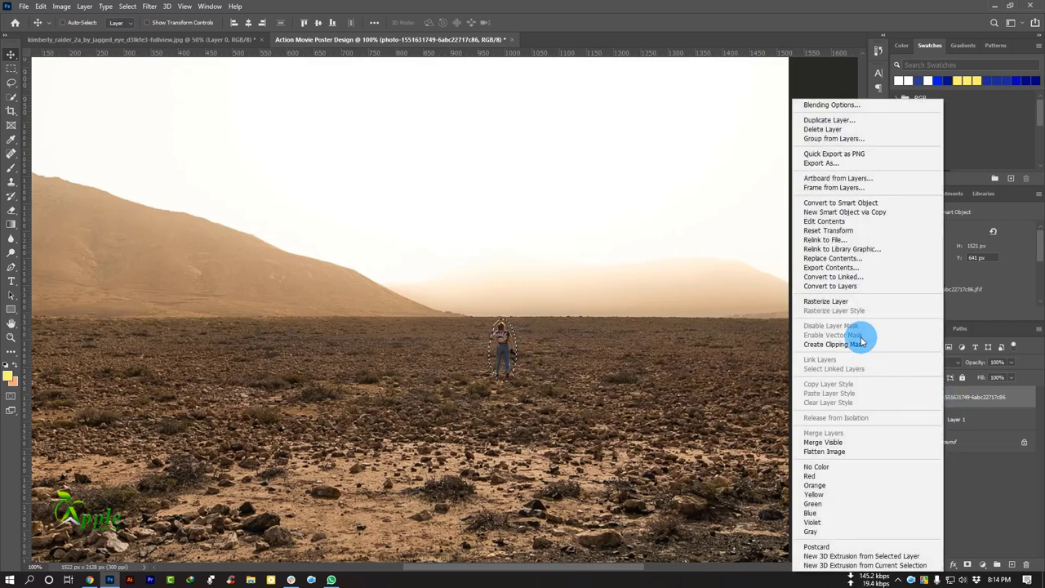
click(837, 301)
click(40, 6)
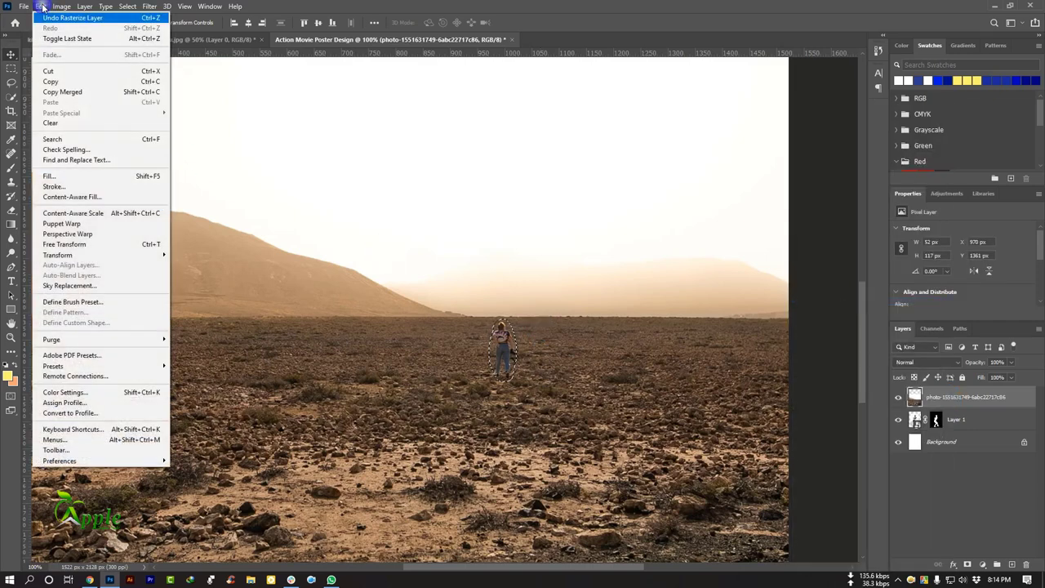
click(49, 176)
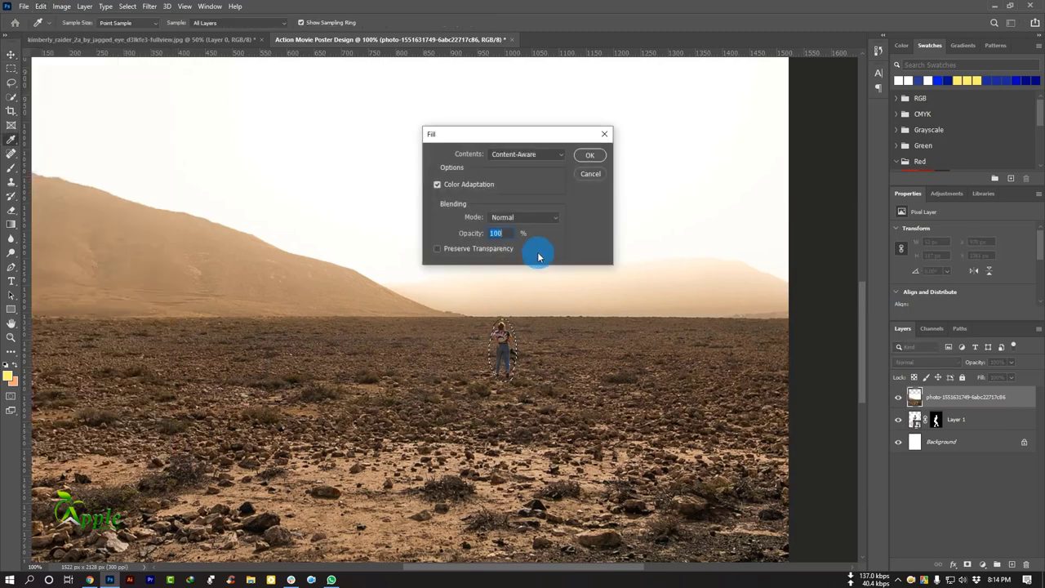
click(591, 158)
Deselect, convert the desert layer back to a Smart Object, and zoom out
key(v)
click(578, 360)
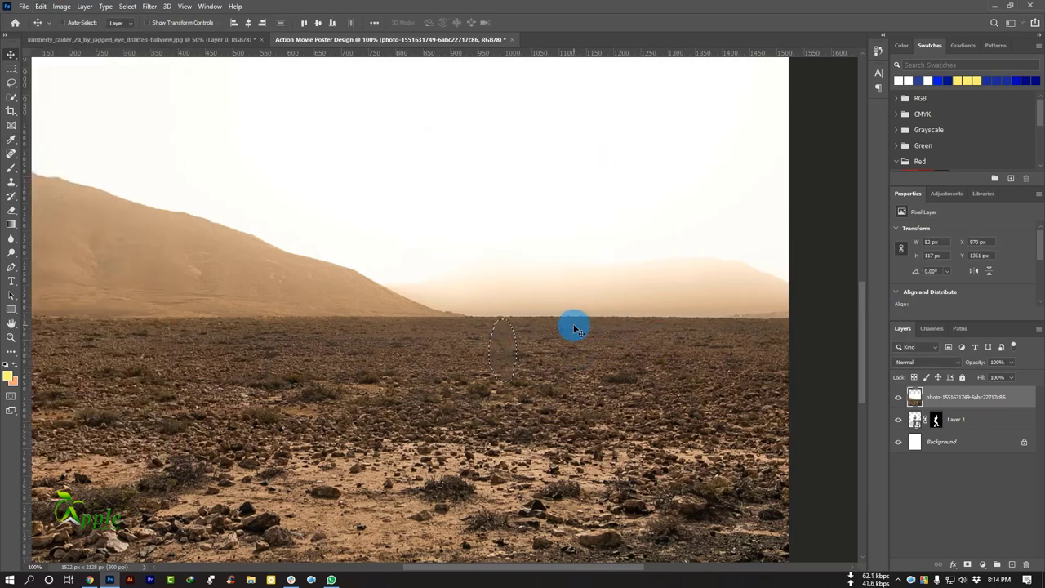
click(129, 7)
click(140, 31)
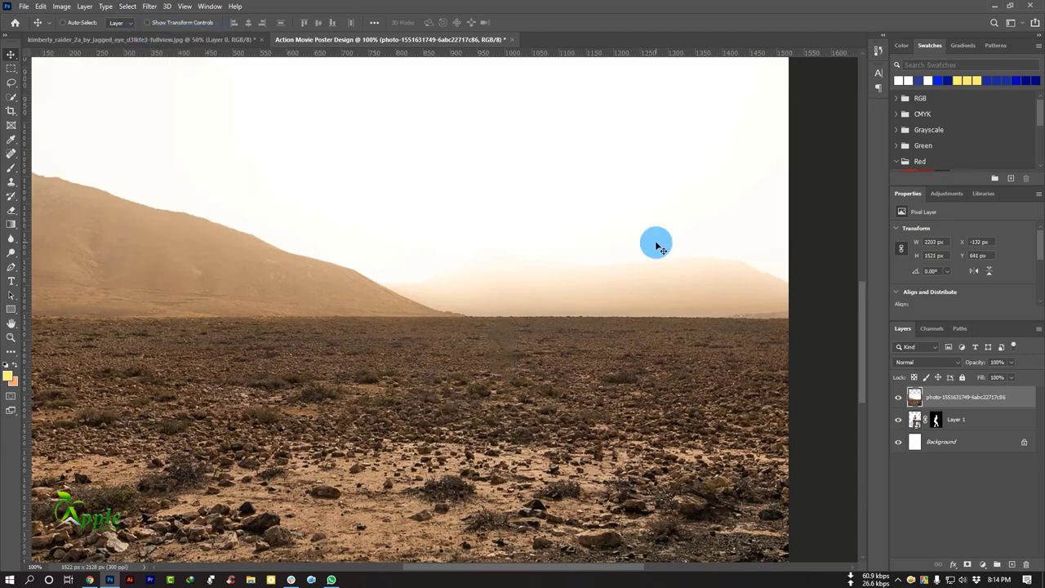
right_click(923, 397)
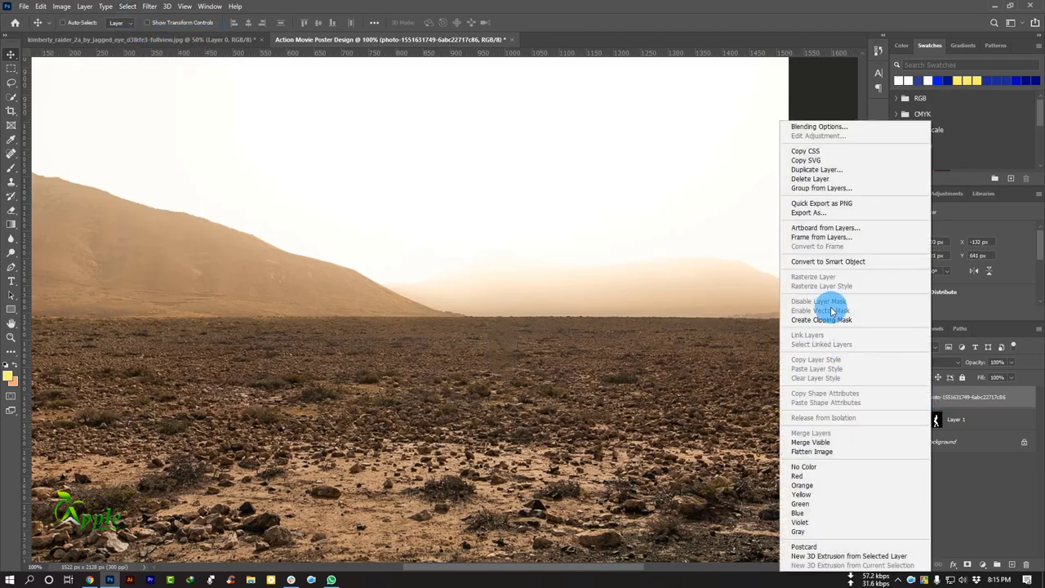
click(827, 261)
key(ctrl+minus)
key(ctrl+minus)
key(ctrl+minus)
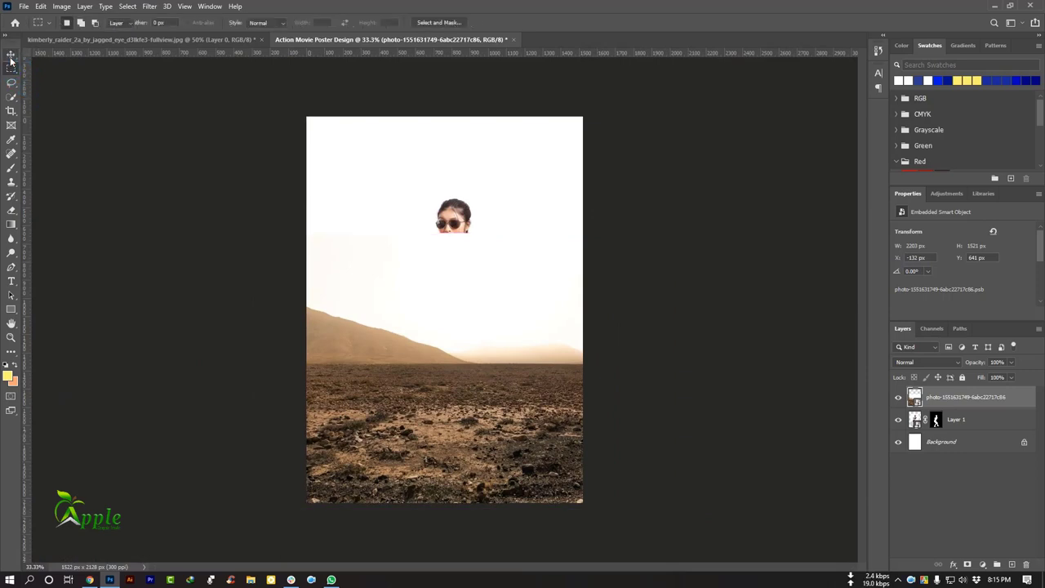
Move the desert layer below the woman and scale it up to 2266 × 1564 px
drag(968, 398, 955, 424)
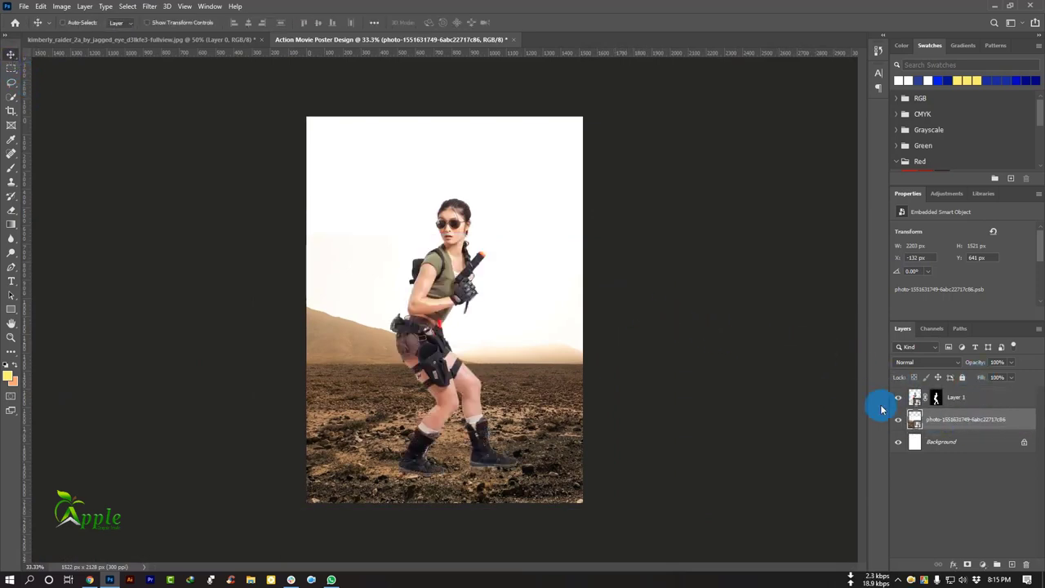
click(40, 6)
click(90, 243)
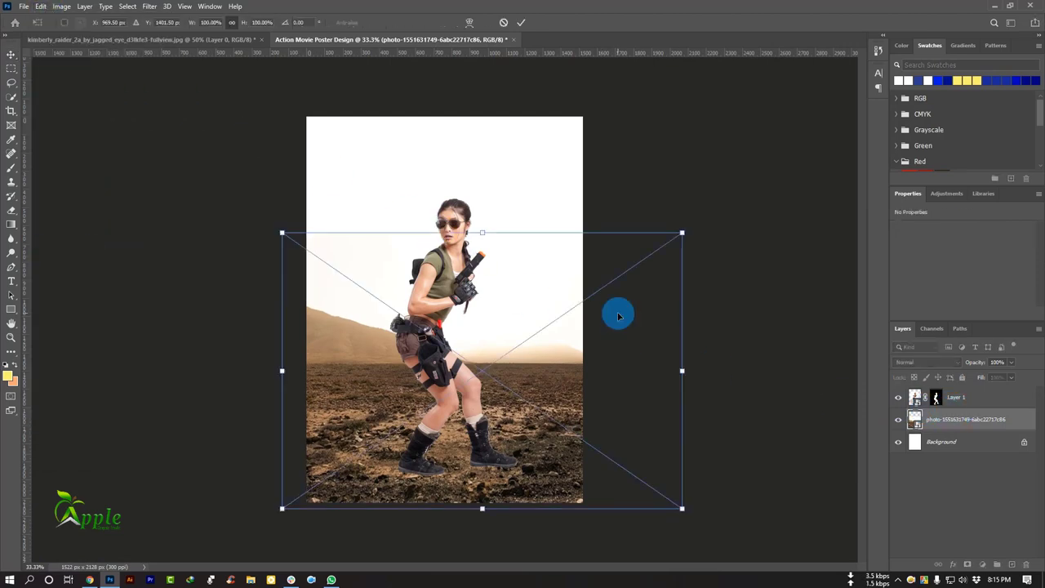
drag(618, 316, 600, 327)
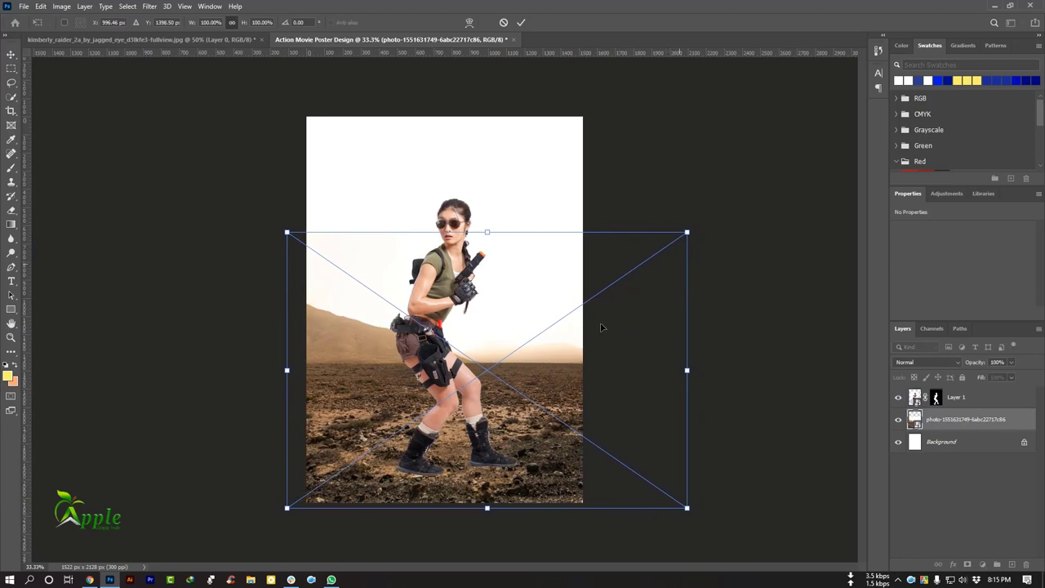
mouse_move(686, 234)
mouse_down()
mouse_move(656, 224)
mouse_move(686, 211)
mouse_up()
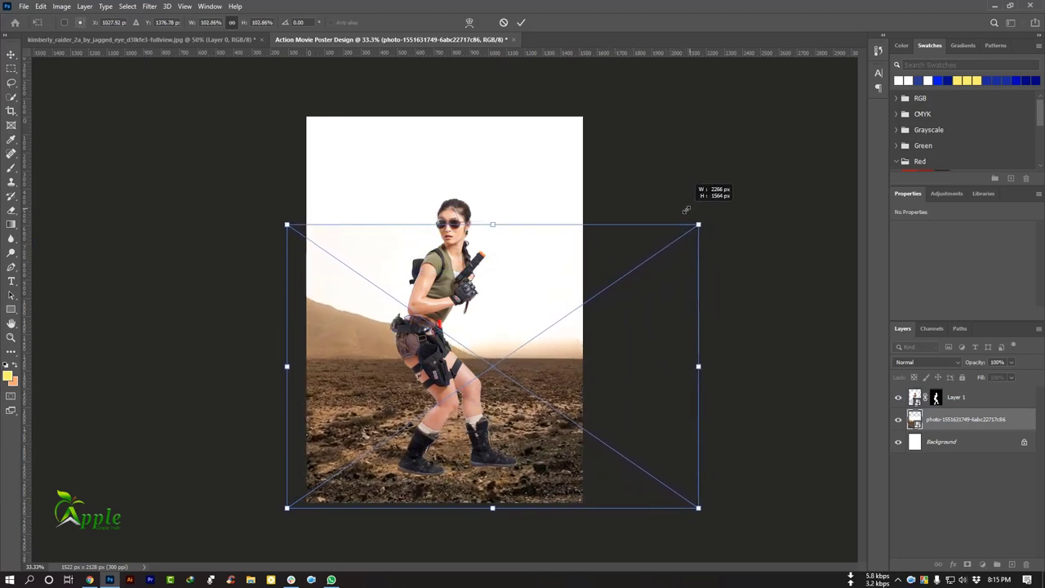
click(523, 26)
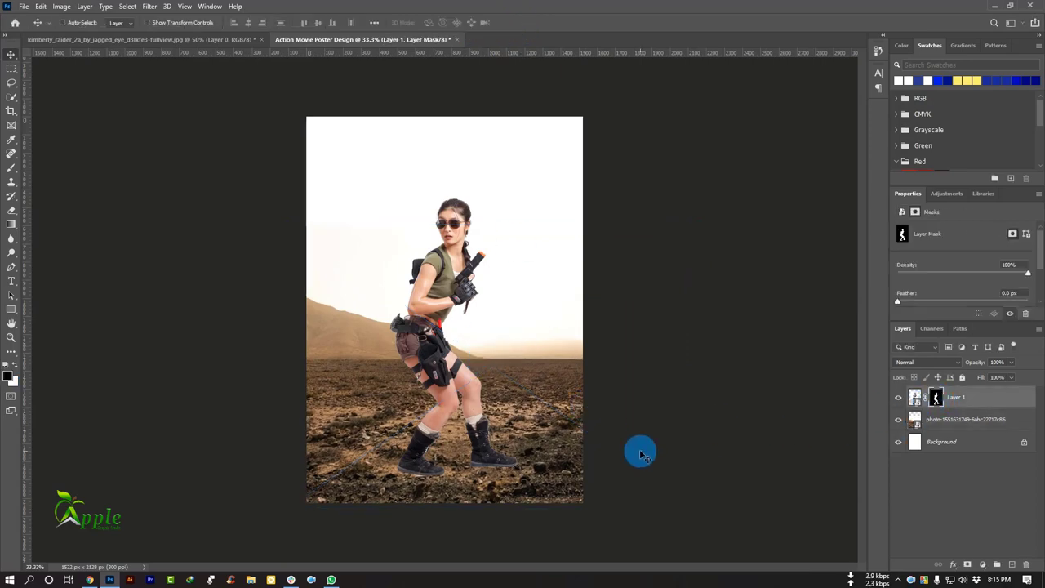
Set up the brush at 46% opacity, then add empty Layer 2 below the woman's Layer 1
scroll(490, 424, up, 2)
drag(641, 455, 455, 389)
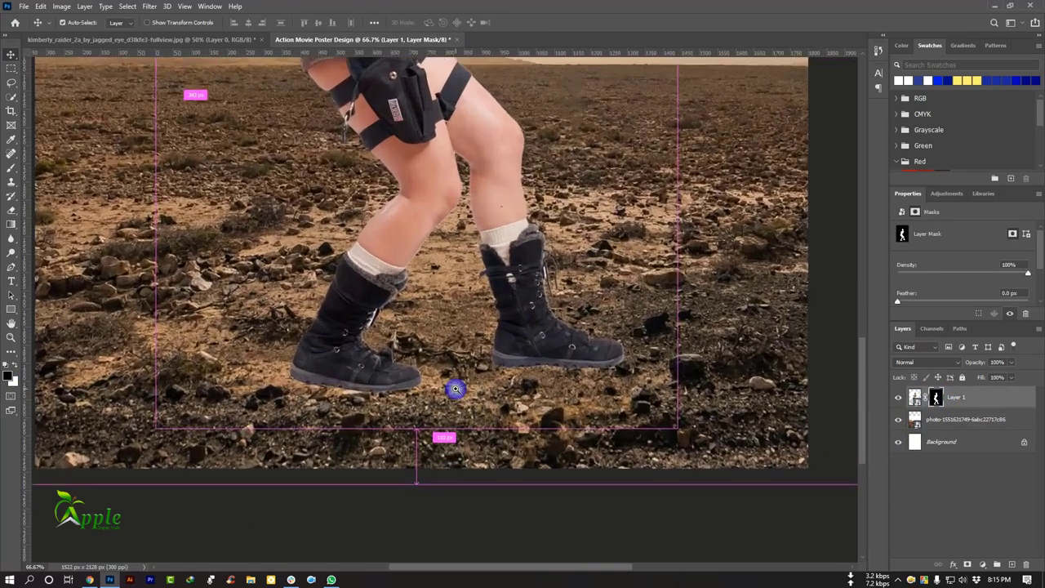
scroll(455, 389, up, 1)
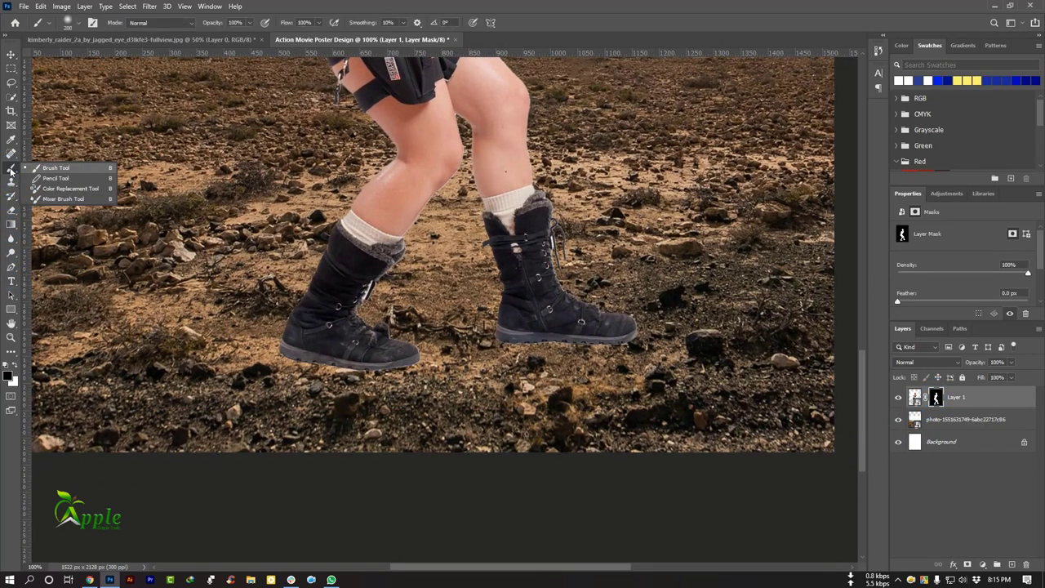
drag(10, 171, 45, 173)
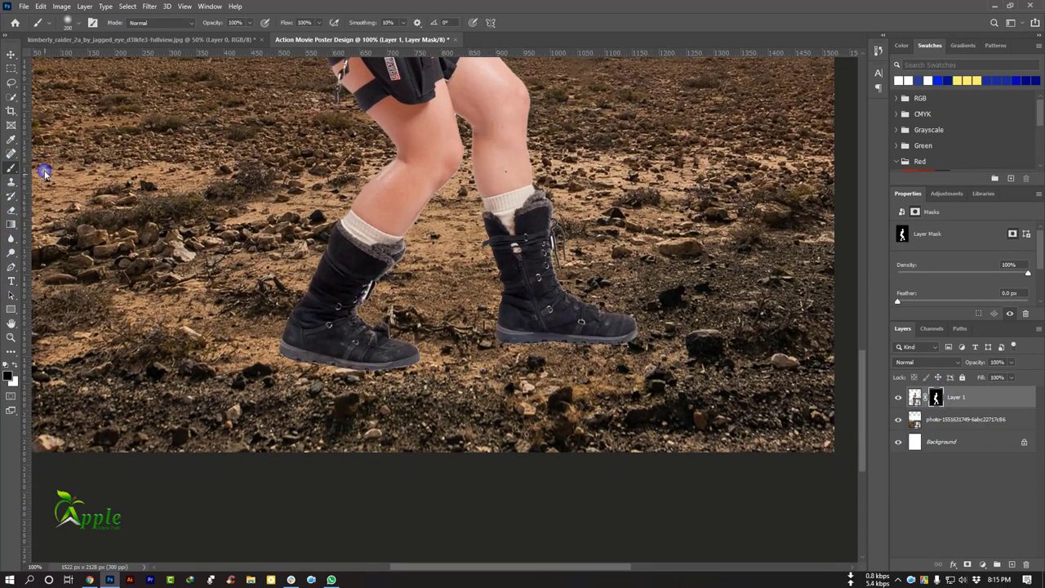
click(14, 367)
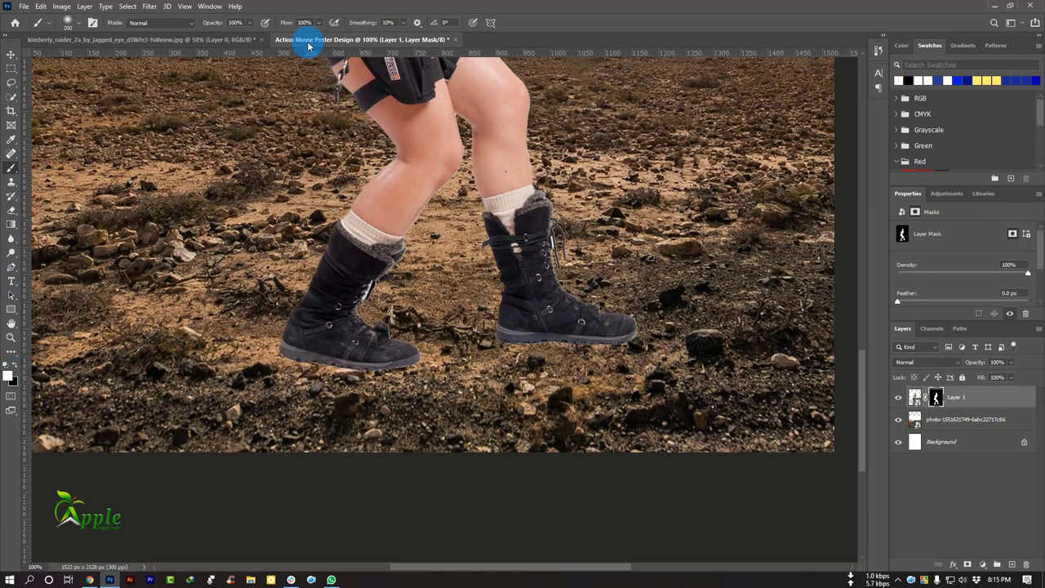
click(248, 23)
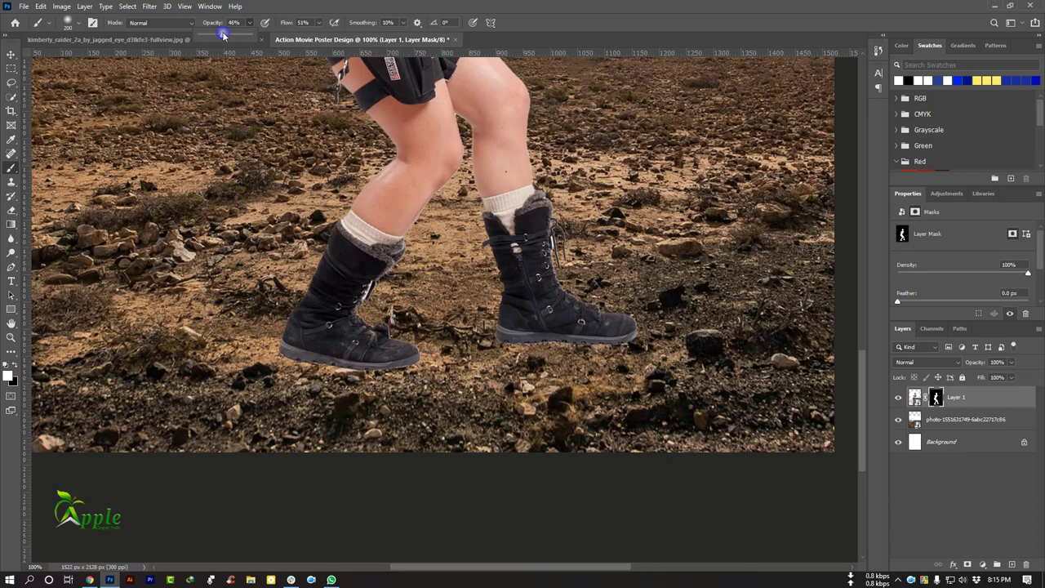
key(alt+bracketleft)
click(1011, 566)
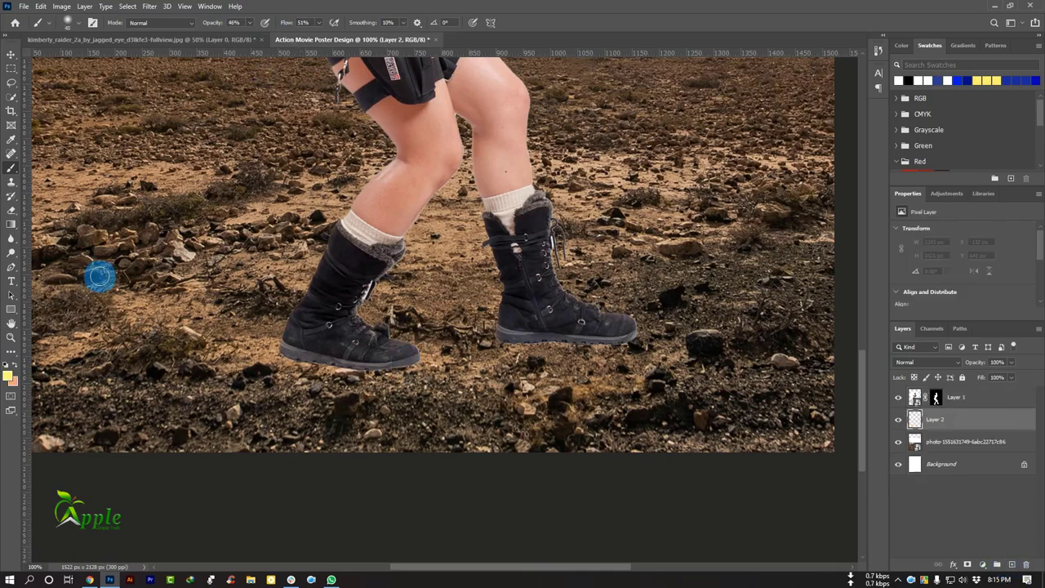
Set the foreground colour to black in the Color Picker
click(11, 377)
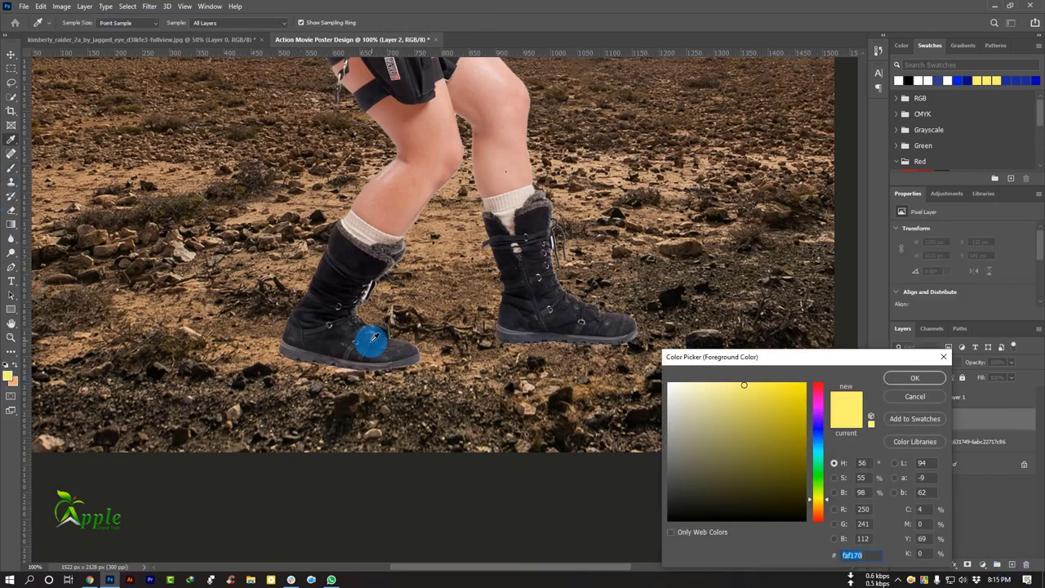
click(705, 485)
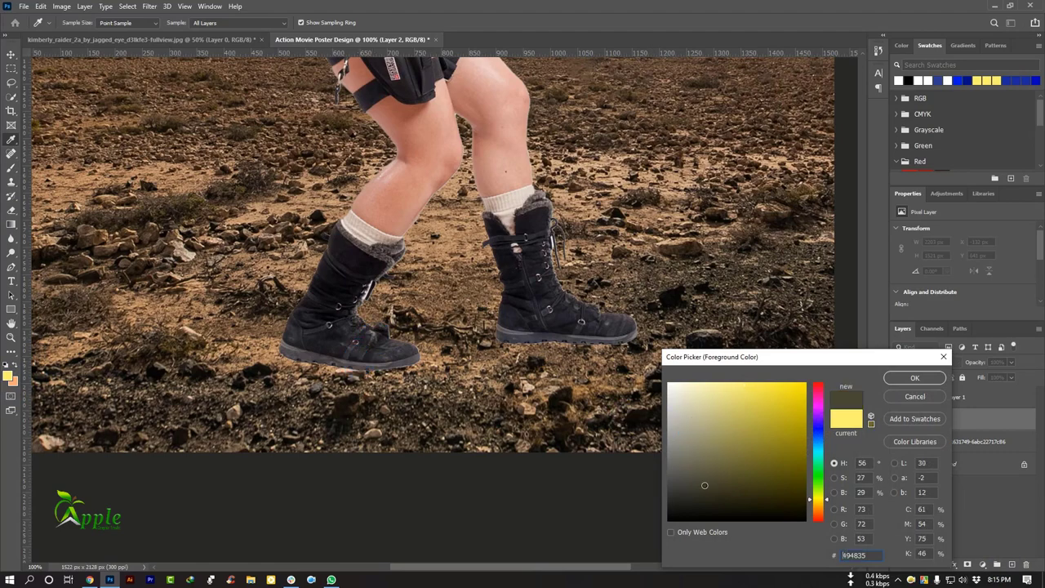
click(886, 379)
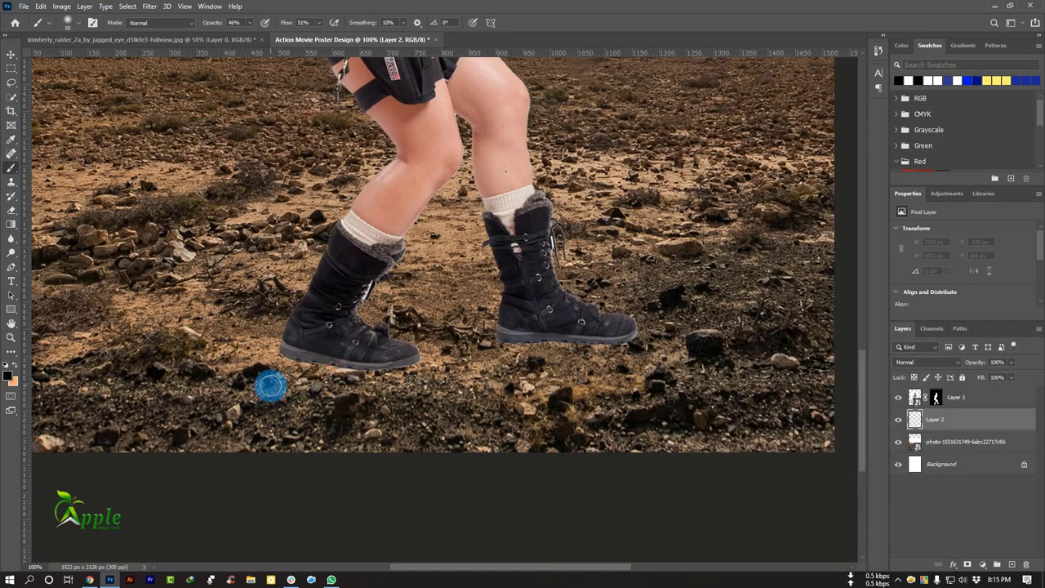
Paint dark shadow strokes on the ground along and left of the left boot
drag(288, 359, 333, 363)
mouse_move(411, 359)
mouse_down()
mouse_move(303, 362)
mouse_move(135, 436)
mouse_up()
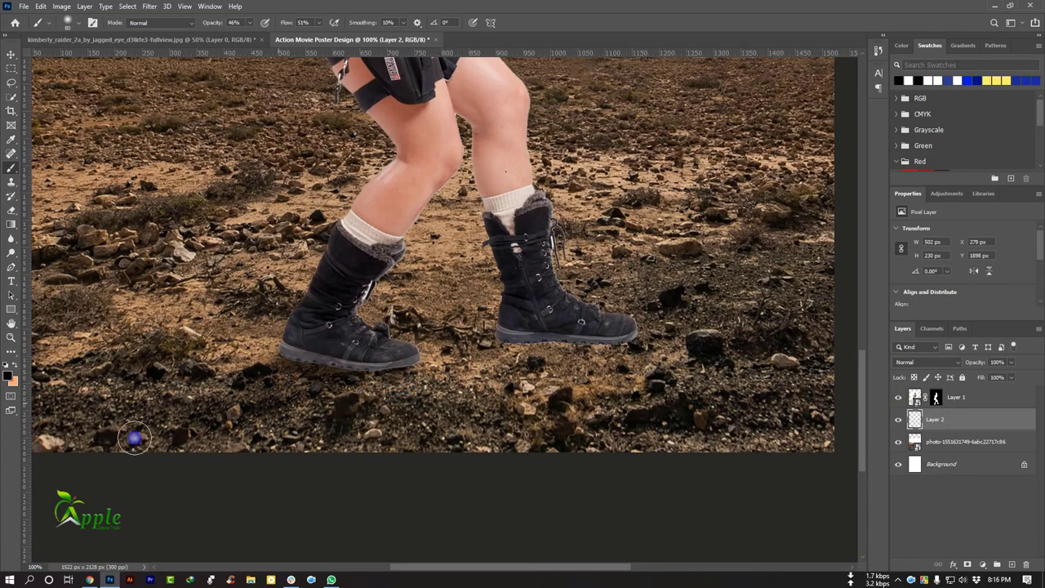
mouse_move(234, 438)
mouse_down()
mouse_move(383, 413)
mouse_move(122, 461)
mouse_up()
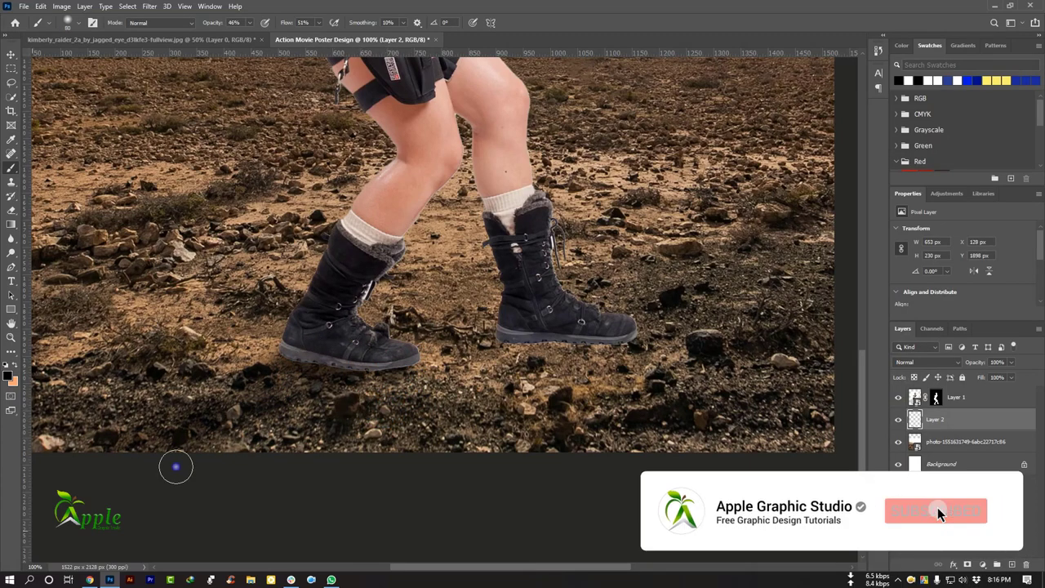
mouse_move(509, 345)
mouse_down()
mouse_move(521, 448)
mouse_move(578, 459)
mouse_up()
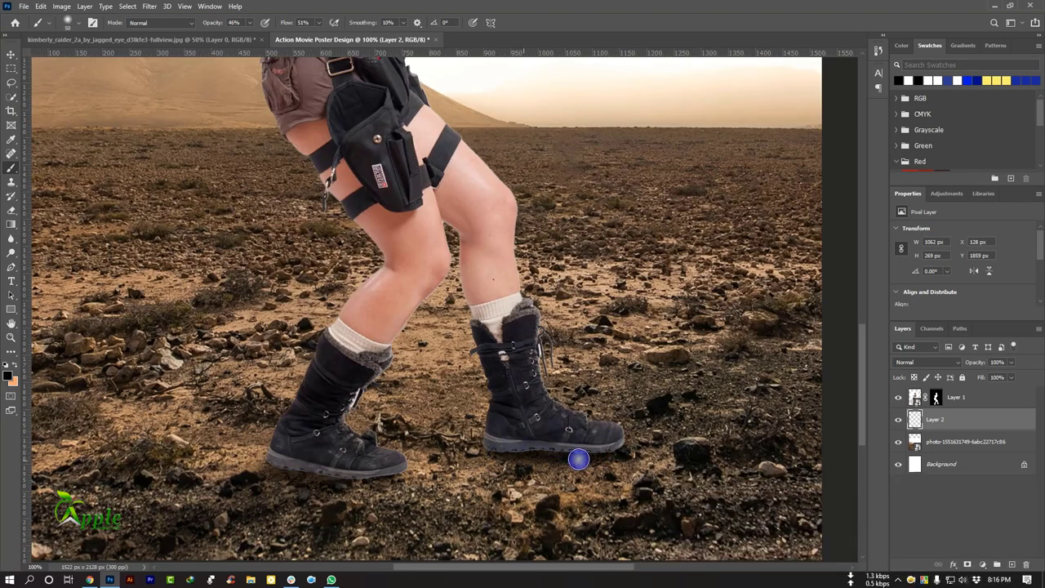
Lower brush opacity and flow, then dab soft shadows around the right boot's heel and toe
drag(286, 22, 269, 22)
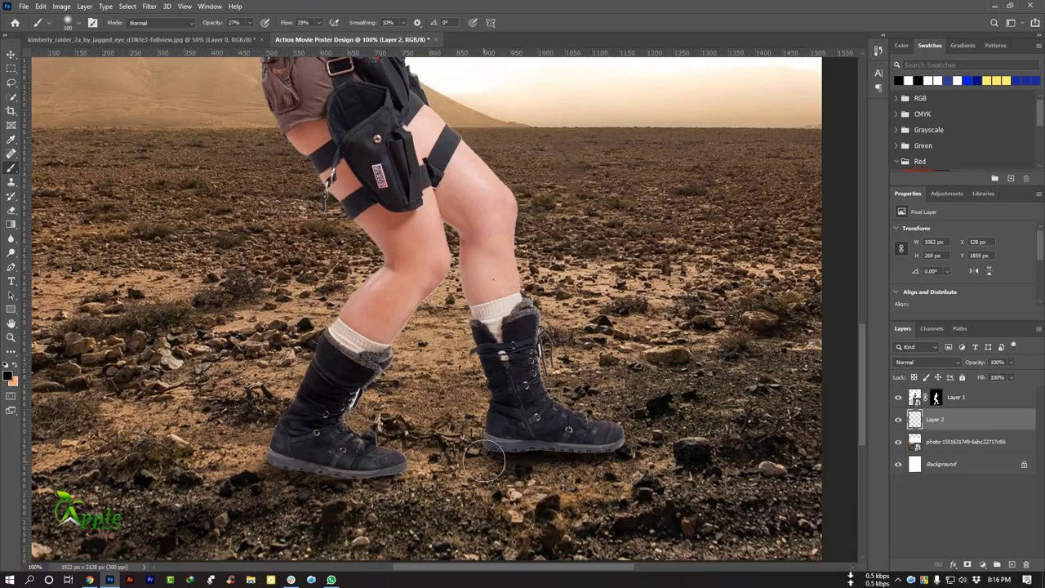
click(595, 460)
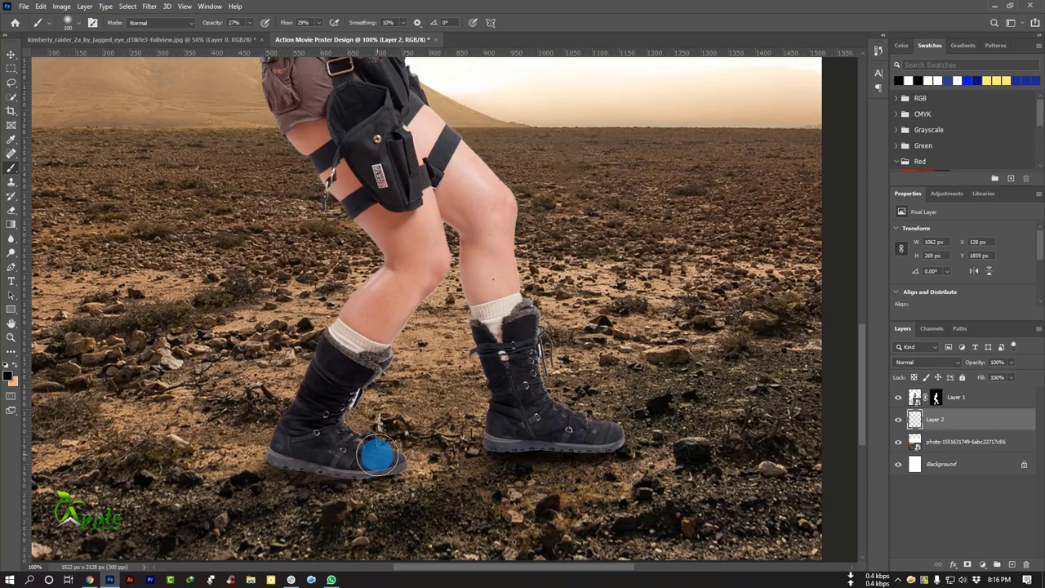
scroll(371, 408, down, 3)
scroll(432, 400, up, 5)
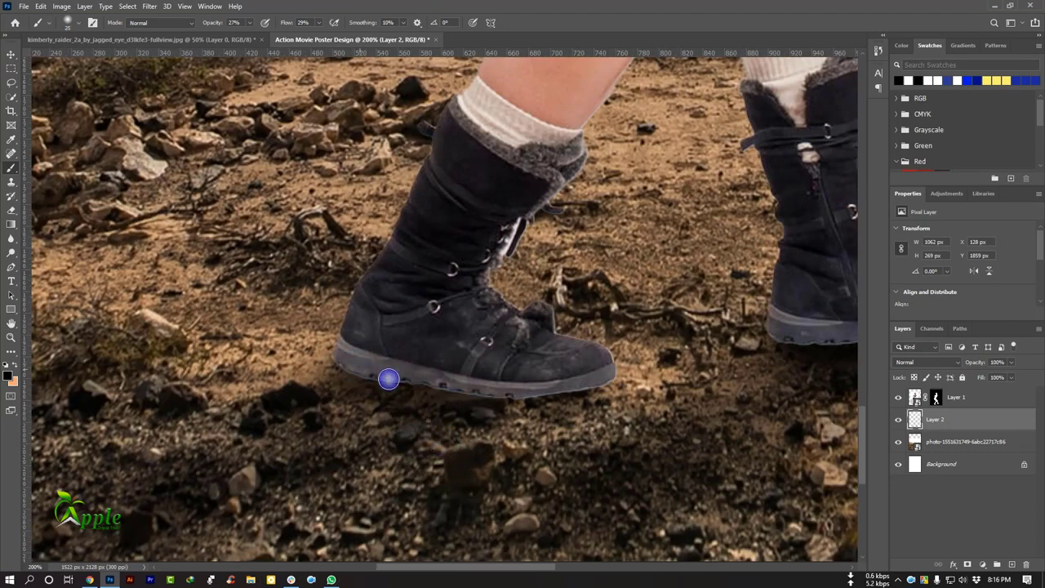
click(466, 420)
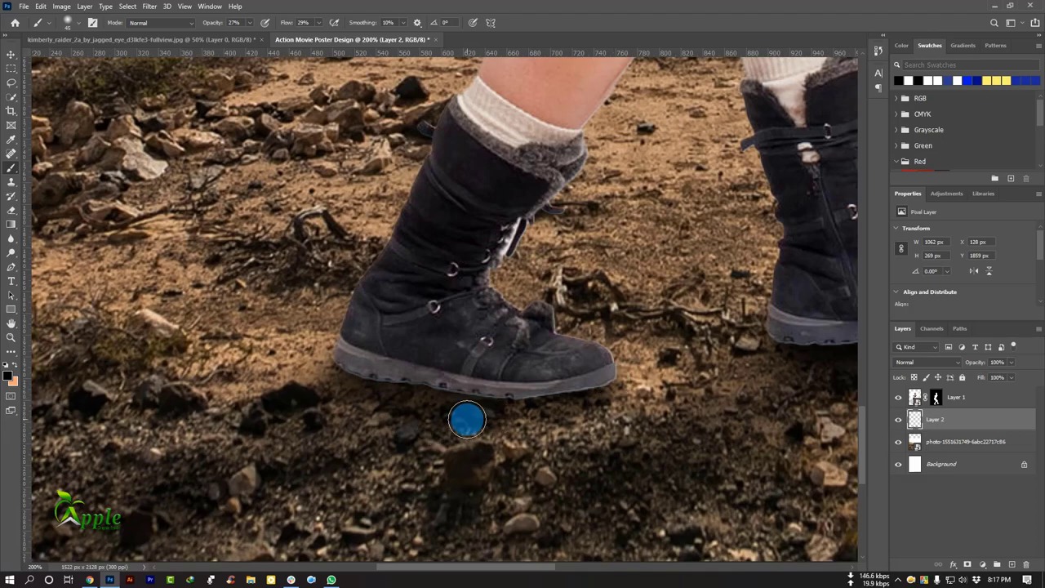
scroll(620, 378, down, 3)
scroll(695, 348, up, 3)
click(450, 343)
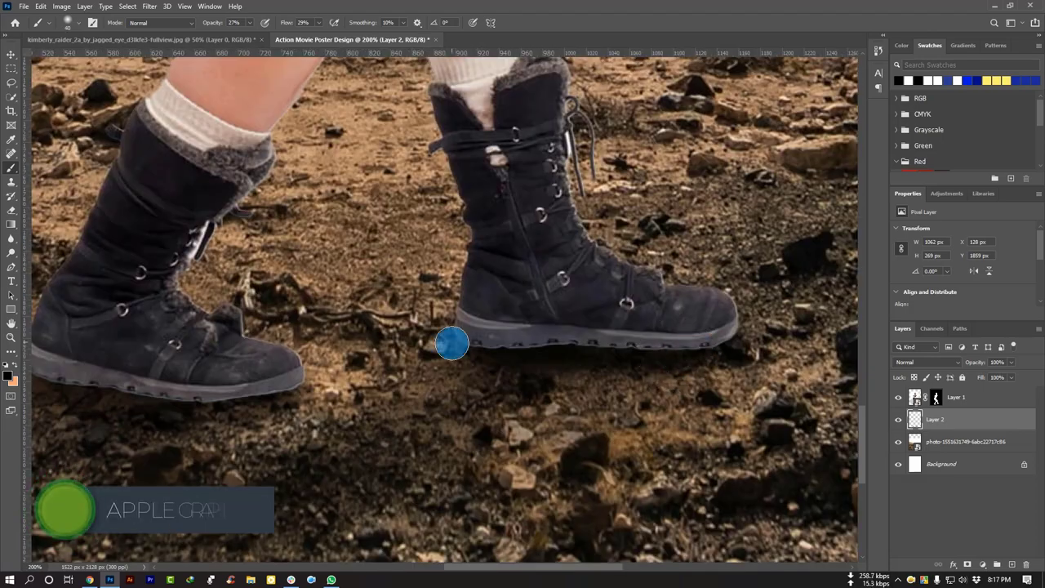
scroll(579, 450, down, 3)
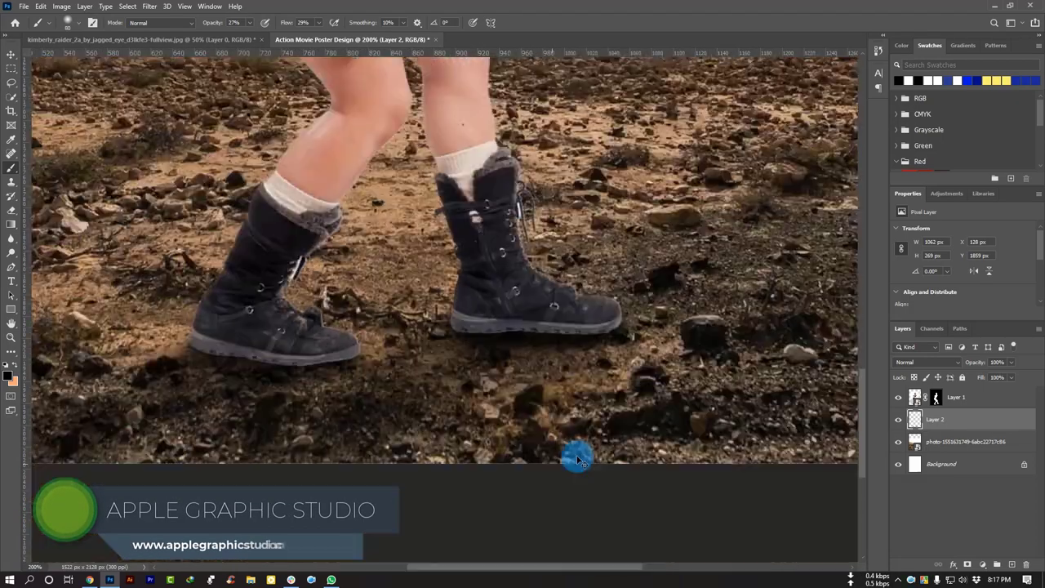
scroll(405, 368, up, 1)
click(944, 441)
scroll(543, 514, up, 2)
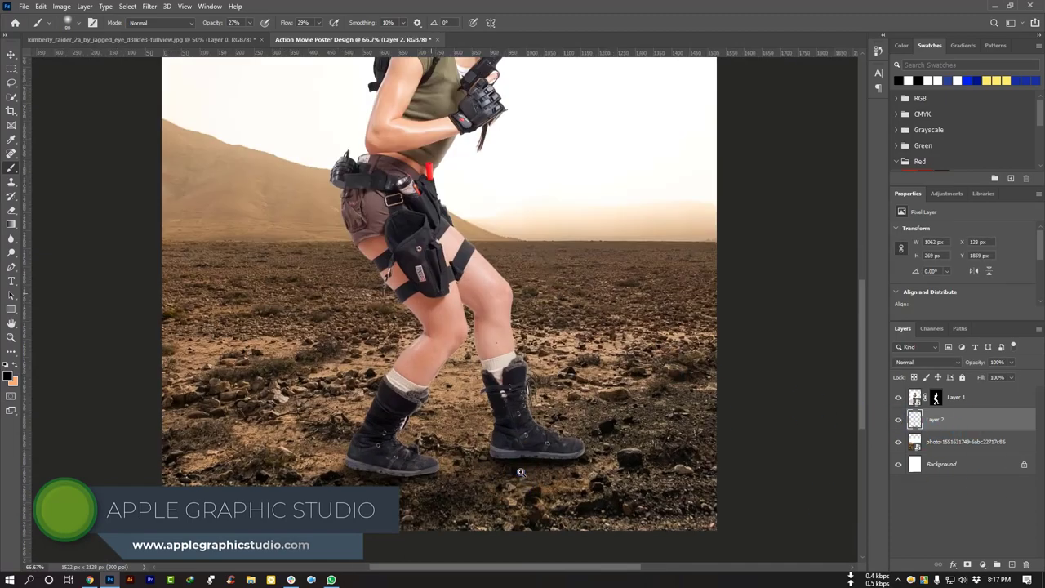
scroll(490, 425, up, 1)
click(488, 422)
click(733, 400)
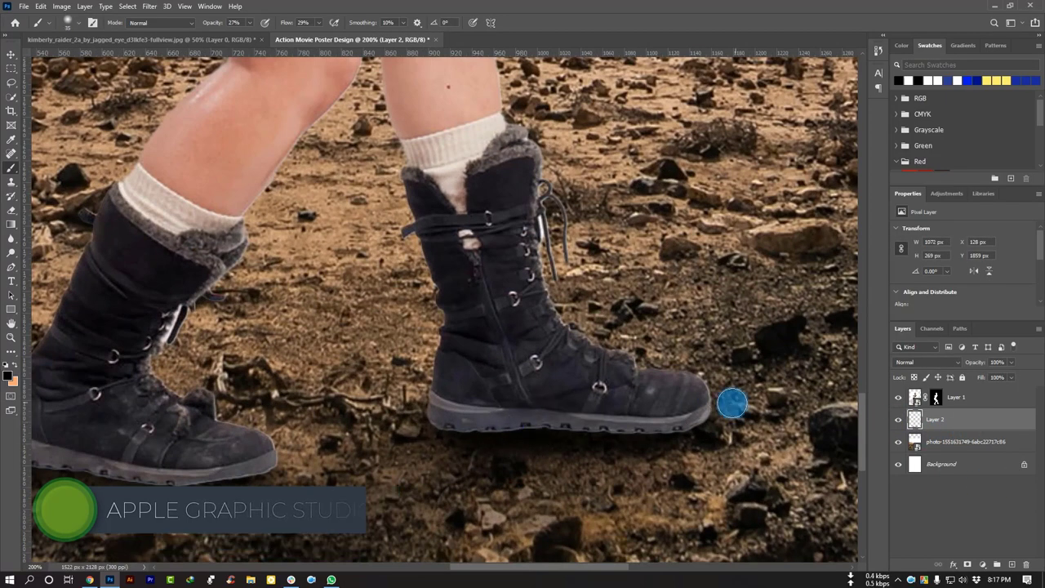
Dab final shadows under the left boot and by the toe, then select Layer 1
drag(245, 457, 621, 408)
click(583, 462)
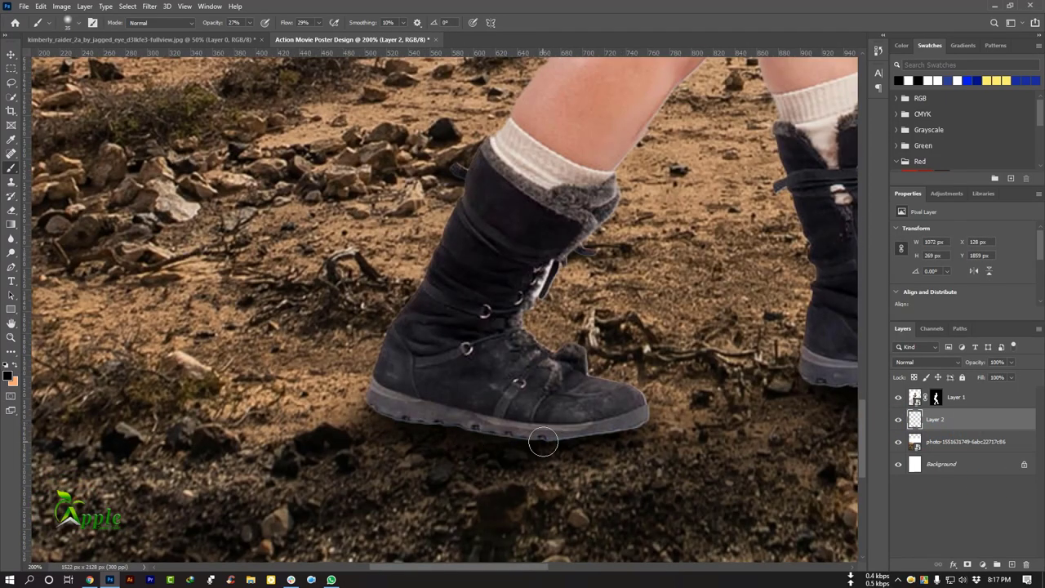
click(421, 445)
scroll(512, 460, down, 6)
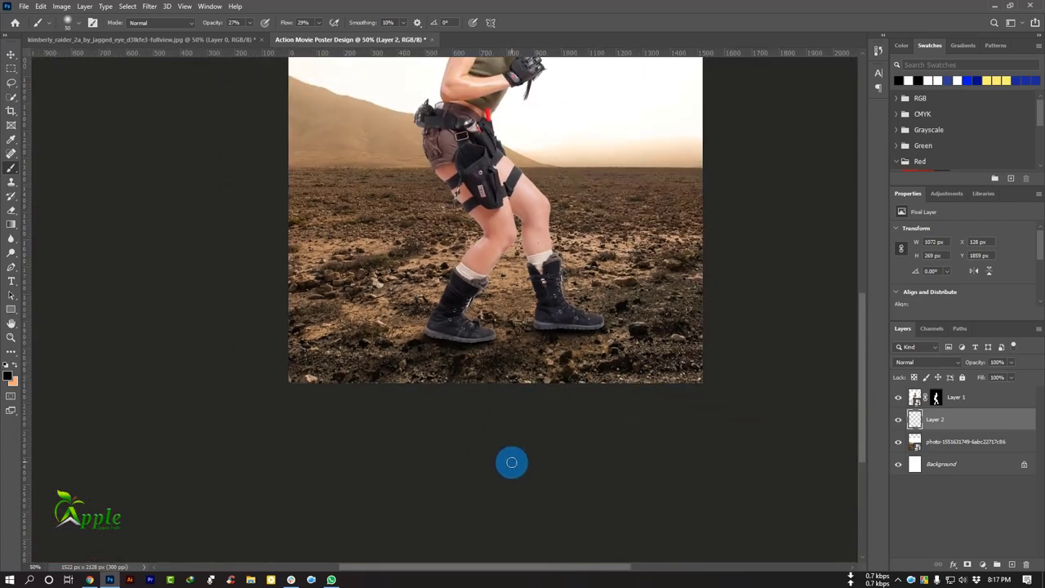
scroll(480, 451, up, 3)
key(v)
scroll(601, 439, up, 2)
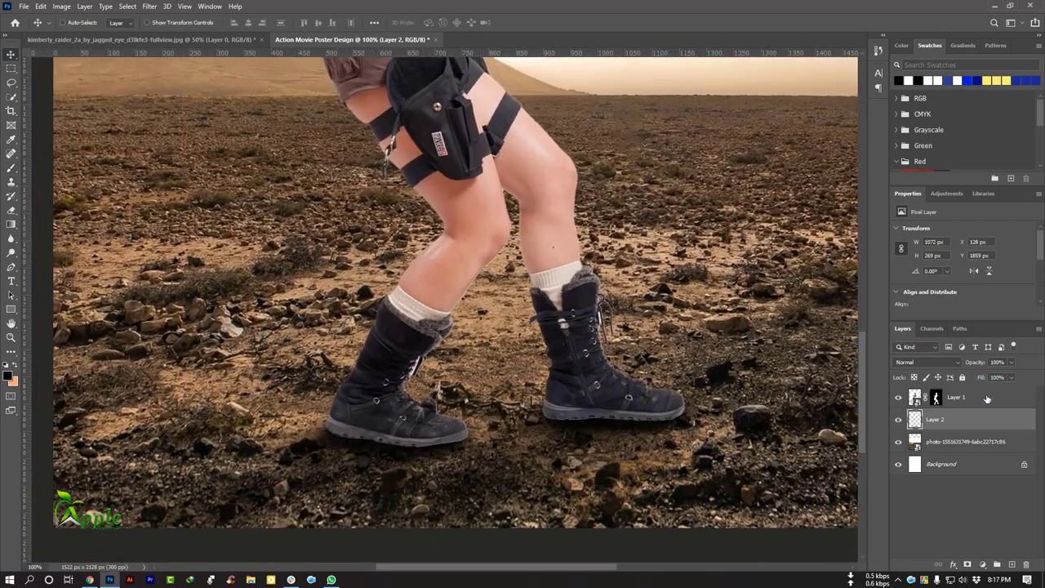
click(987, 398)
Add Layer 3 above the woman and clip it to her layer
click(1012, 565)
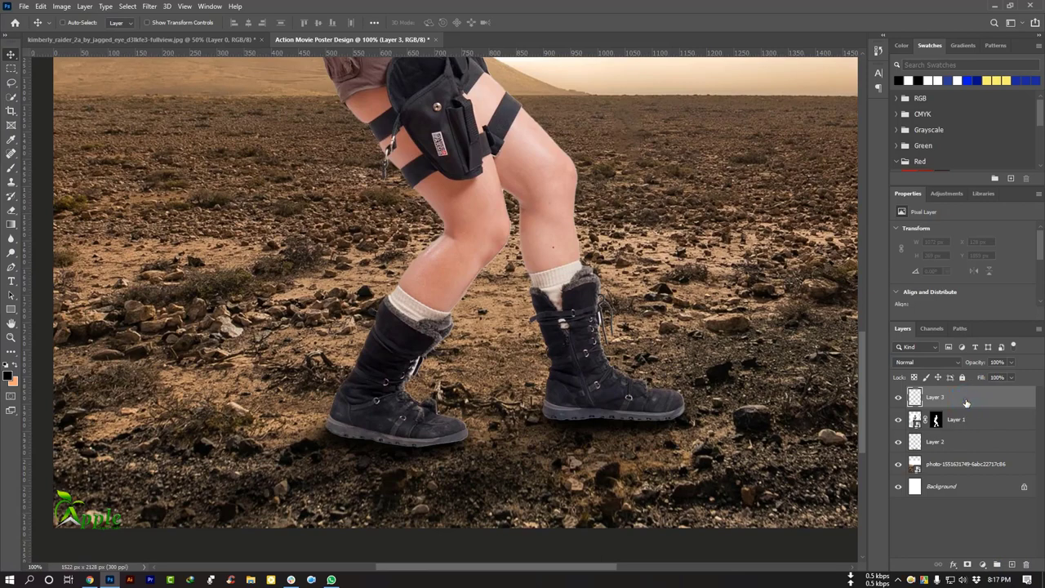
right_click(966, 403)
click(886, 321)
scroll(579, 422, up, 1)
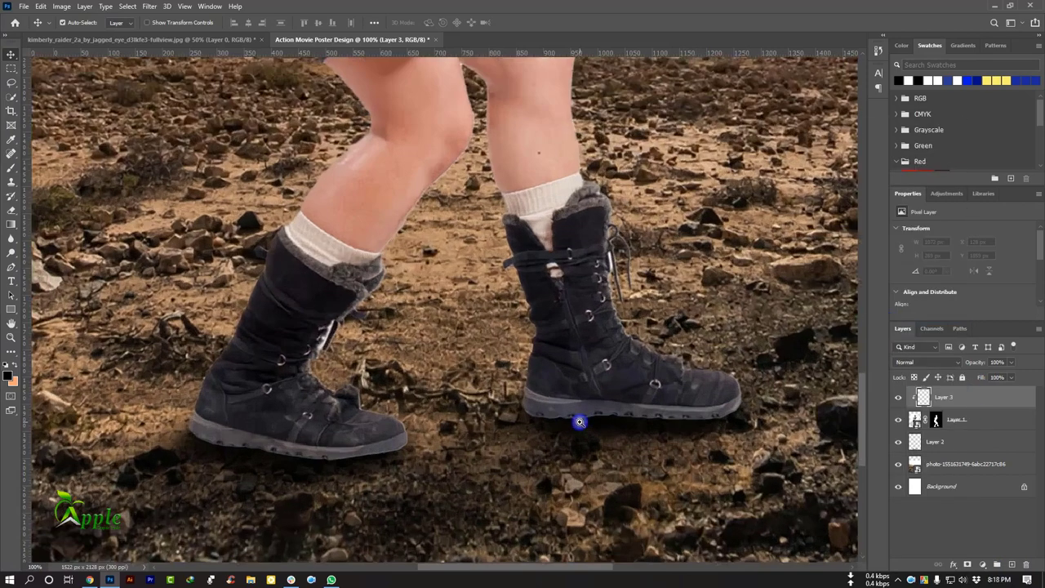
scroll(579, 421, up, 1)
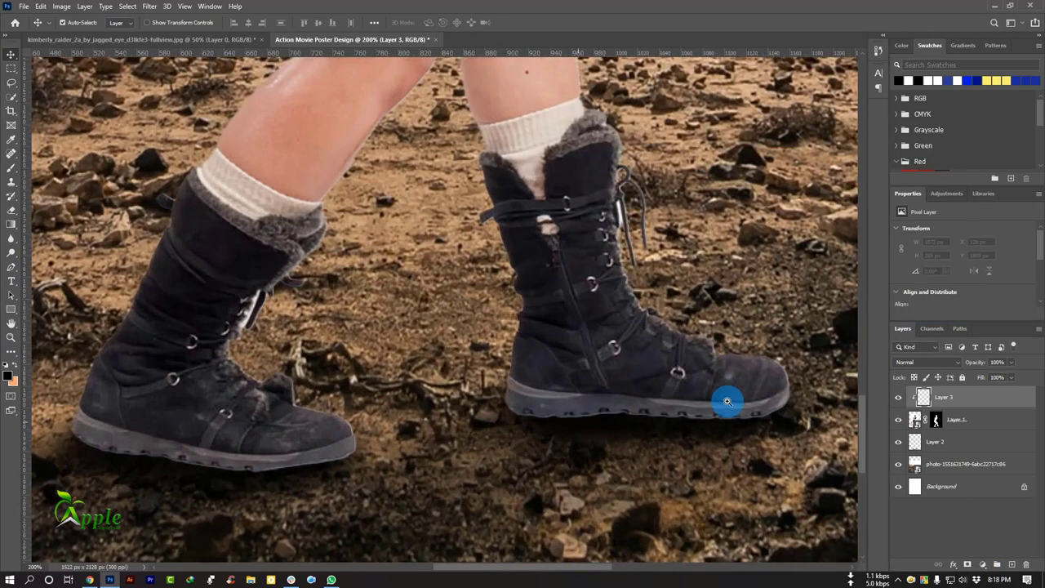
Brush dark shading over the right boot's upper part and its sole
click(11, 174)
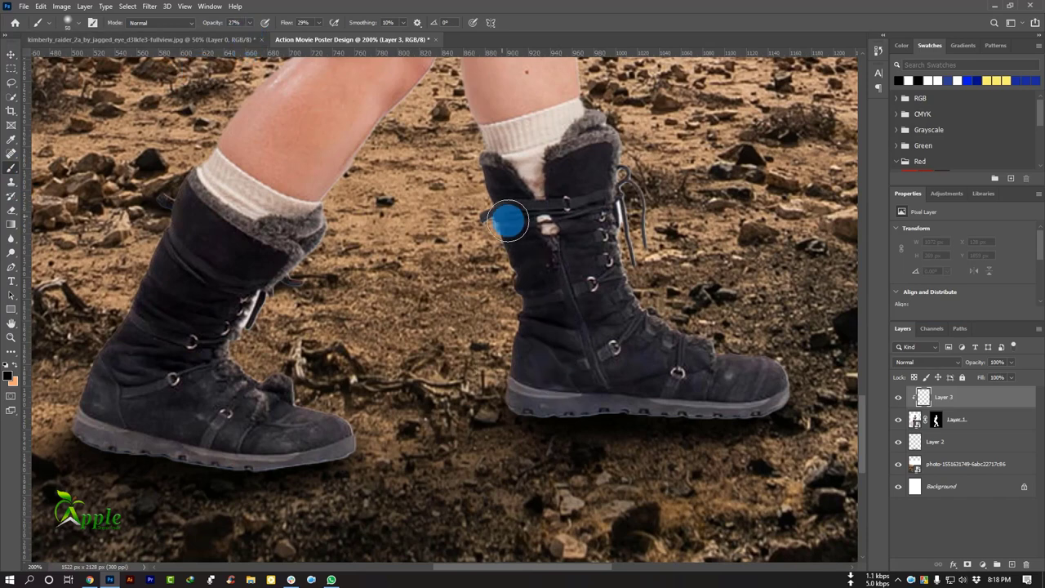
drag(508, 221, 390, 154)
mouse_move(576, 411)
mouse_down()
mouse_move(525, 420)
mouse_move(764, 412)
mouse_up()
click(562, 373)
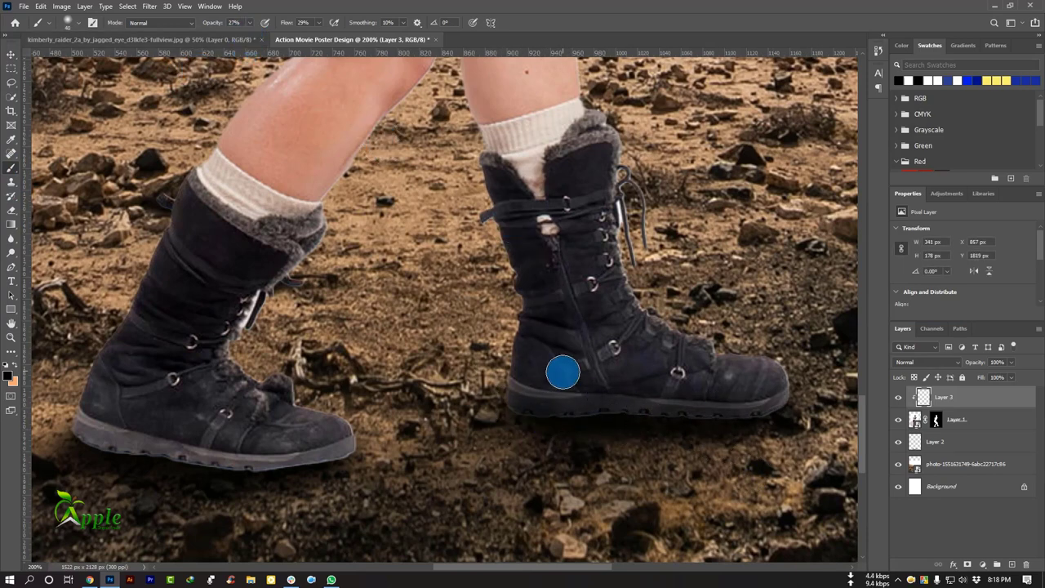
Set the brush to 26% opacity and 27% flow, then shade under the left boot
key(2)
key(1)
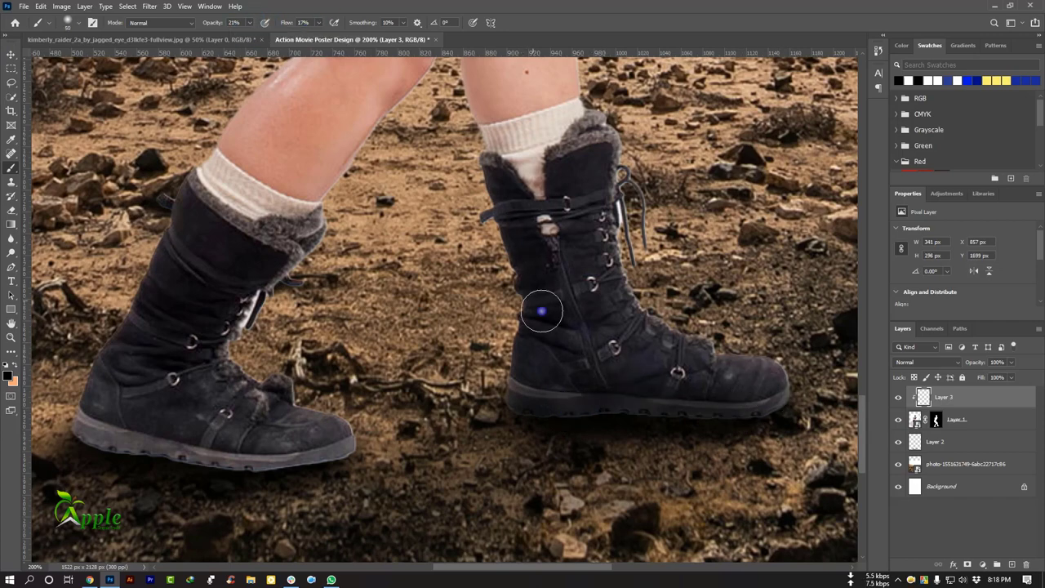
scroll(623, 387, left, 5)
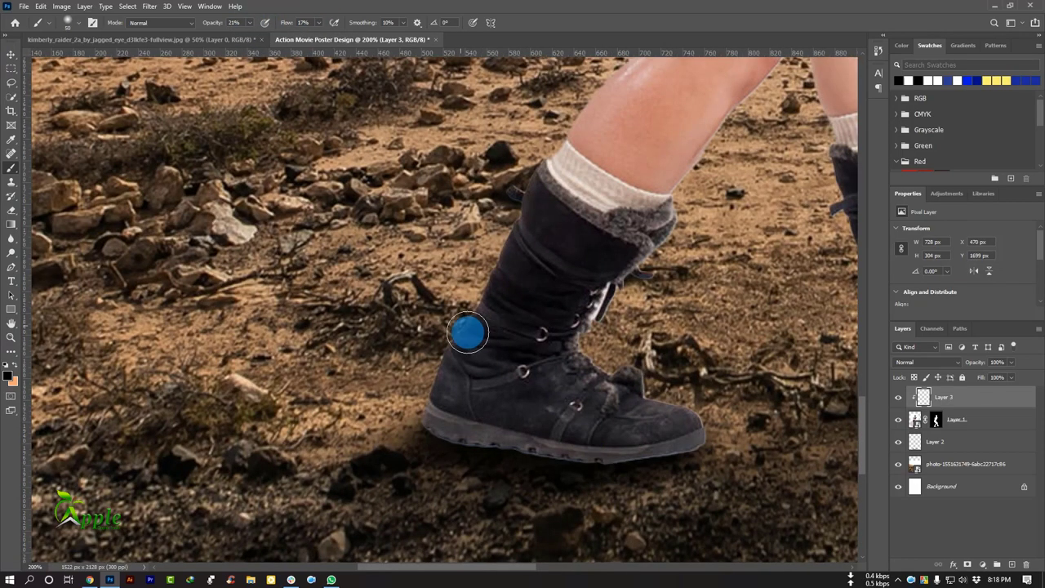
key(2)
key(6)
key(shift+2)
key(shift+7)
drag(490, 433, 601, 482)
drag(498, 459, 588, 424)
key(ctrl+0)
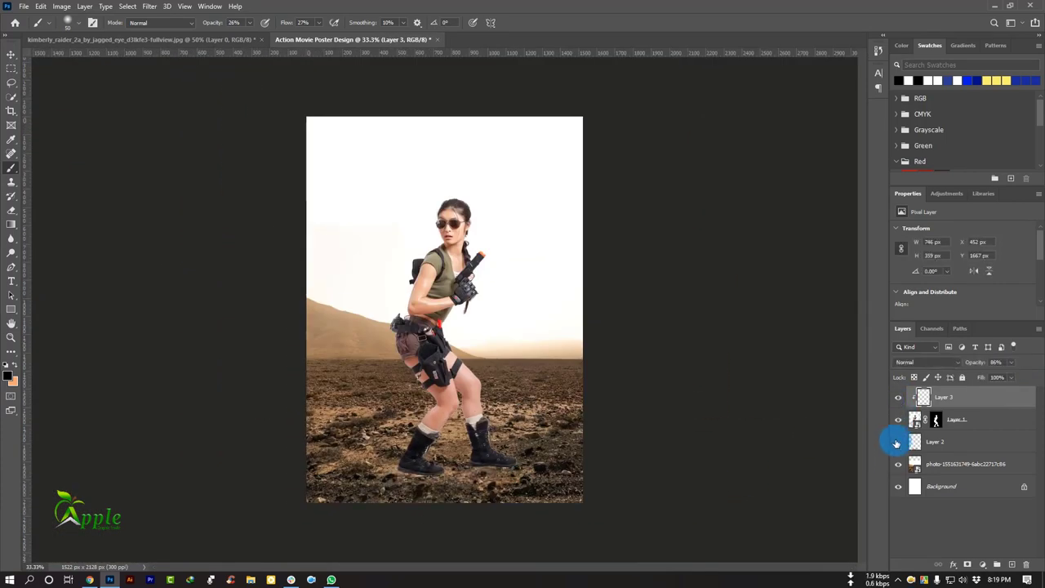
Set the brush to 18% opacity and 18% flow and shade the leg near the knee
key(ctrl+plus)
key(ctrl+plus)
key(ctrl+plus)
key(1)
key(8)
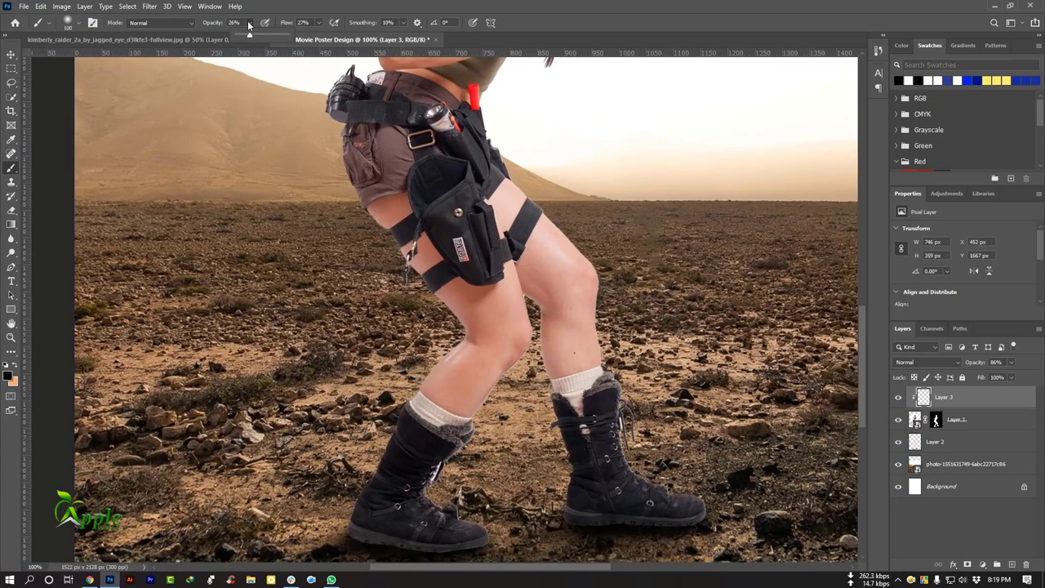
key(shift+1)
key(shift+8)
mouse_move(424, 343)
mouse_down()
mouse_move(478, 391)
mouse_move(522, 485)
mouse_up()
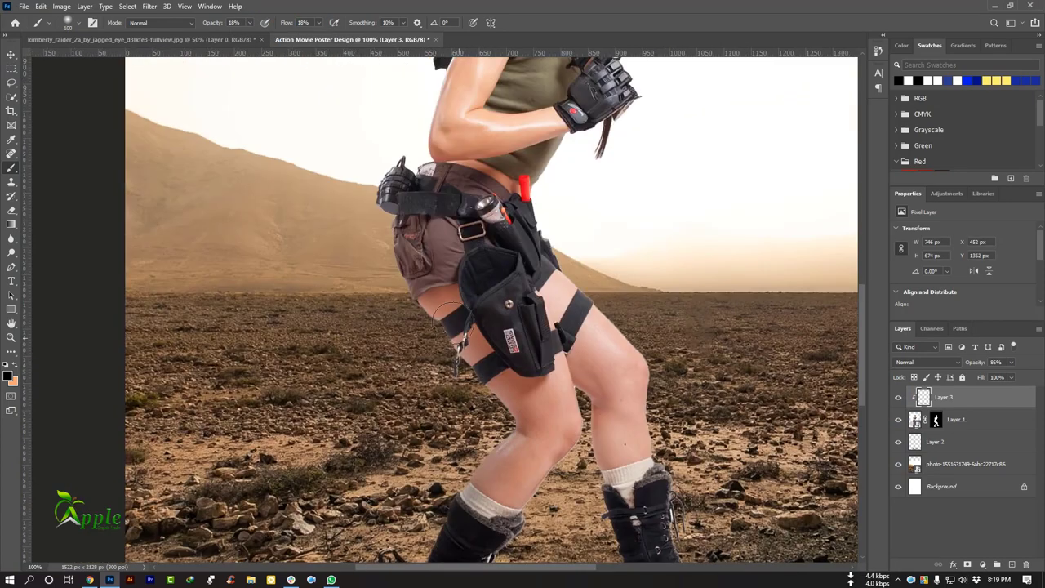
Paint darker shadow under the arm and soft shading on the sock and boot top
drag(523, 378, 558, 513)
mouse_move(478, 250)
mouse_down()
mouse_move(437, 400)
mouse_move(453, 280)
mouse_move(619, 362)
mouse_up()
drag(716, 331, 593, 369)
mouse_move(677, 354)
mouse_down()
mouse_move(547, 466)
mouse_move(488, 298)
mouse_up()
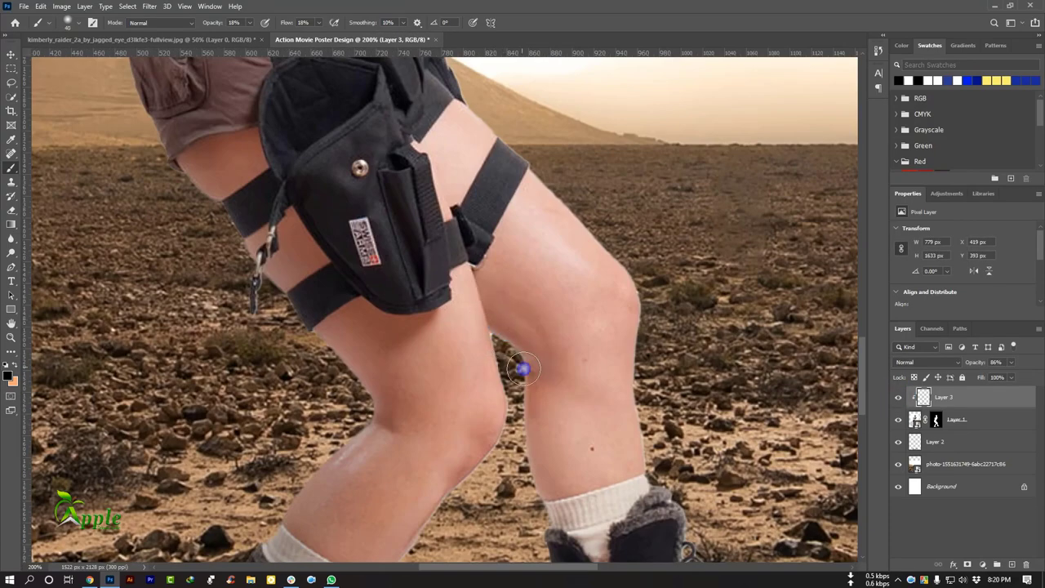
key(ctrl+minus)
key(ctrl+minus)
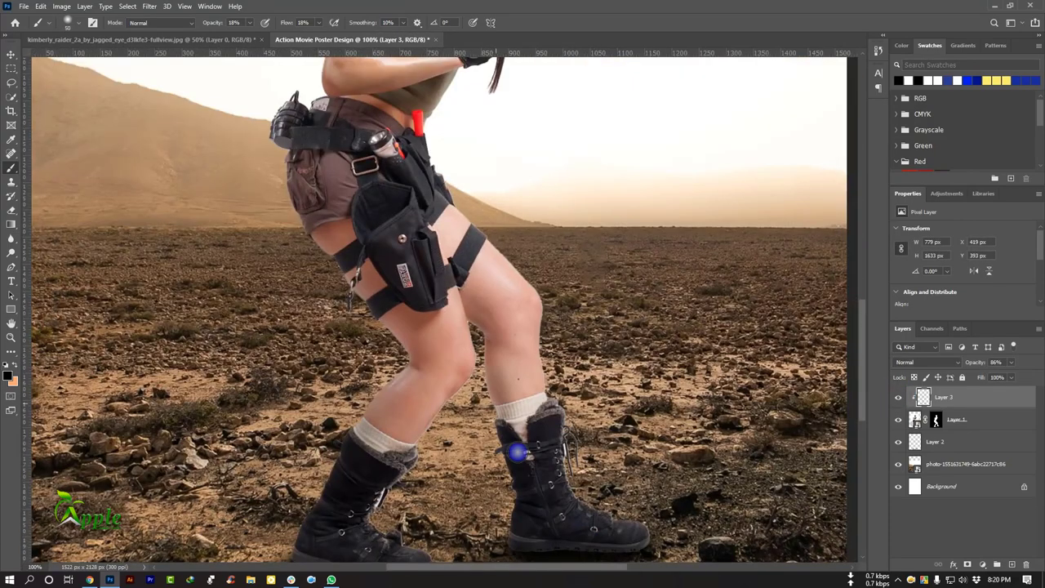
drag(517, 451, 520, 441)
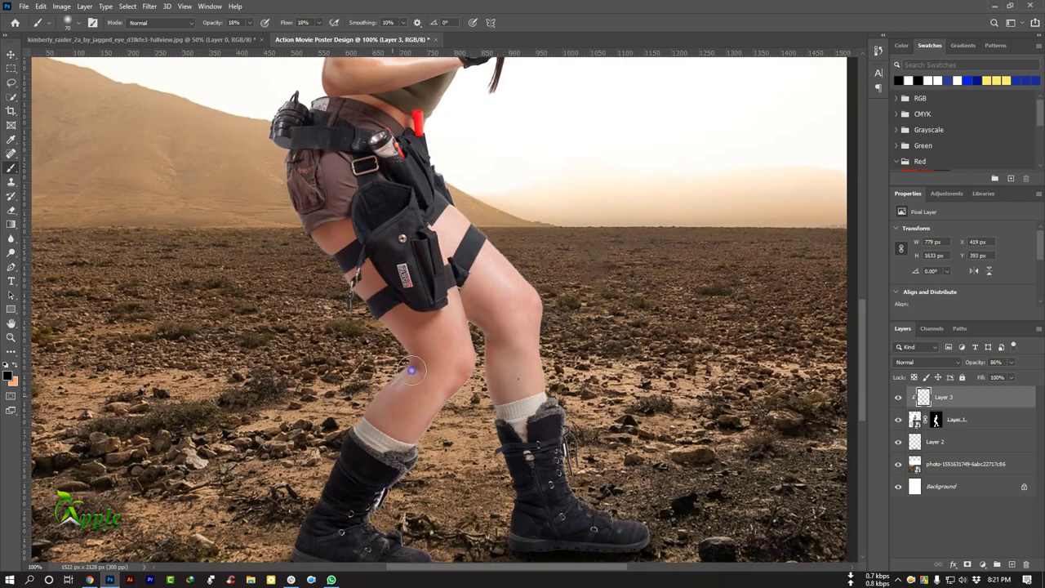
key(ctrl+minus)
key(ctrl+minus)
key(ctrl+minus)
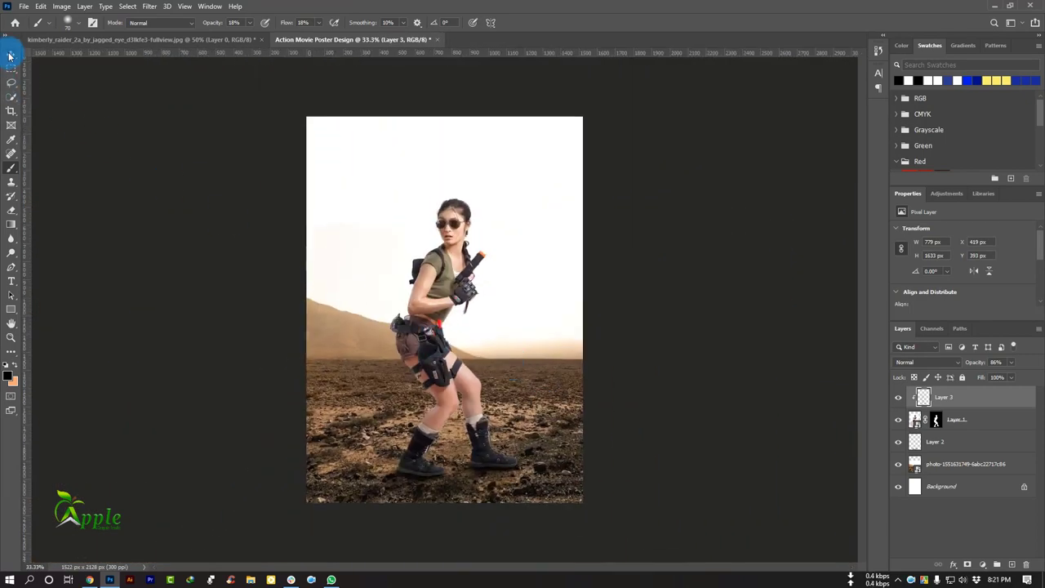
Compare the shading layer on and off, then auto-select the sky in the desert photo
click(10, 55)
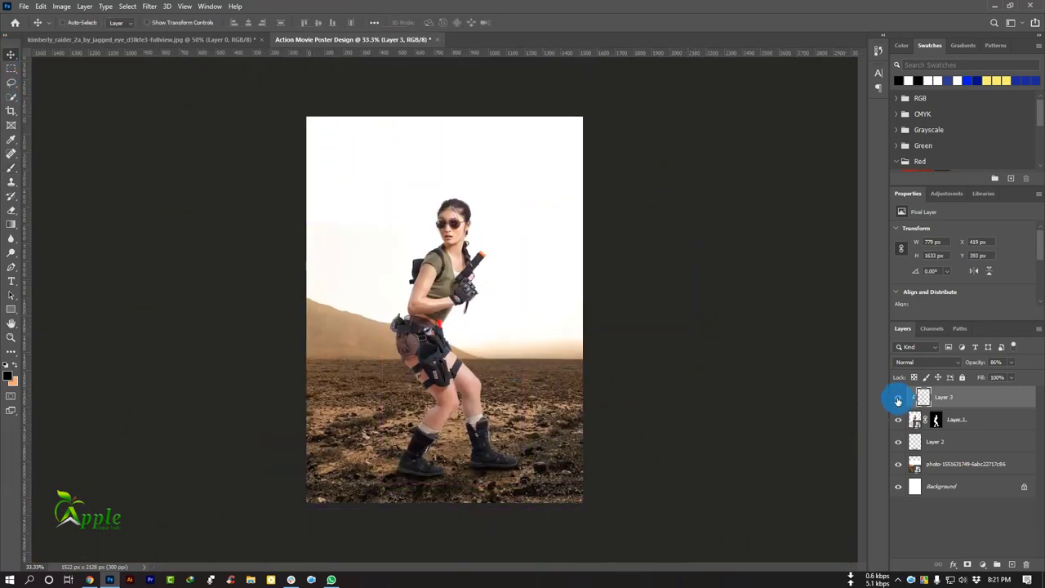
click(897, 400)
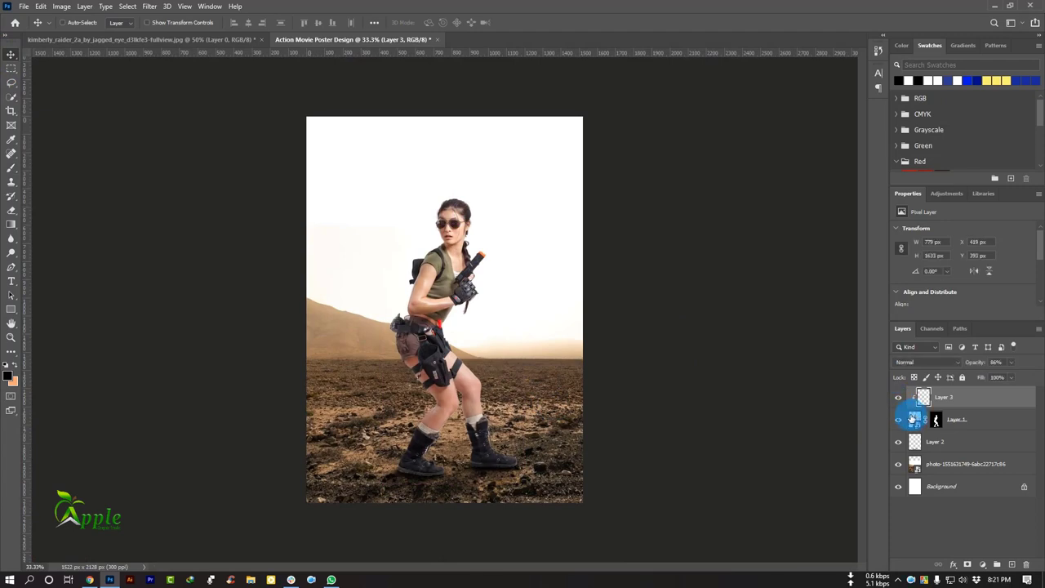
key(ctrl+plus)
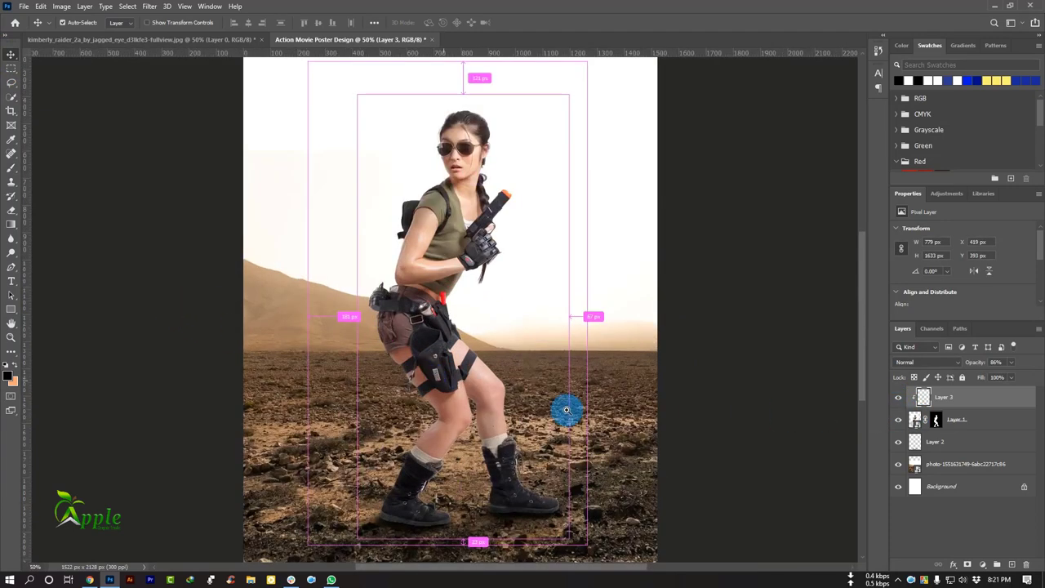
click(1003, 466)
click(128, 7)
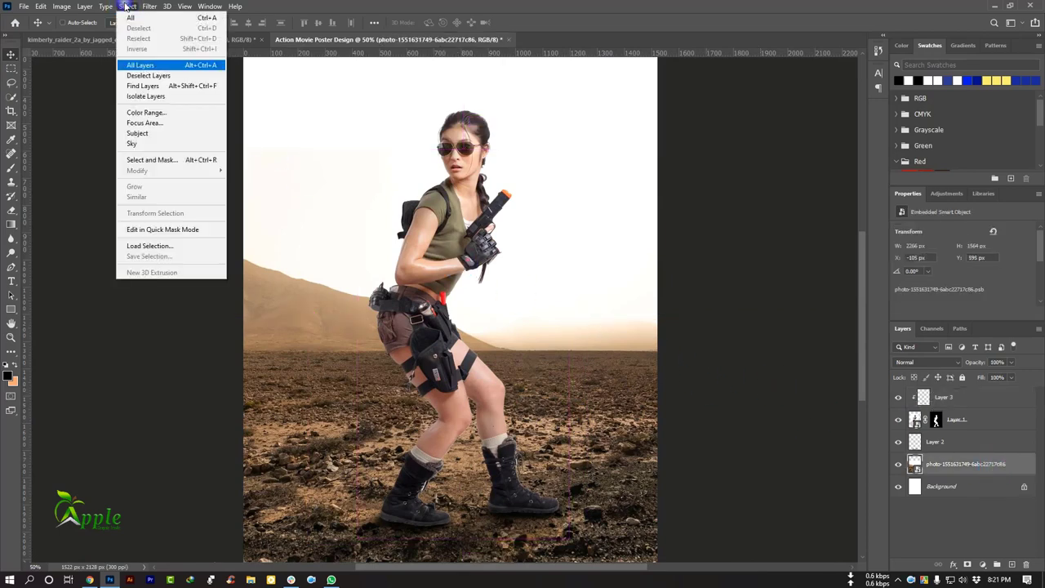
click(143, 144)
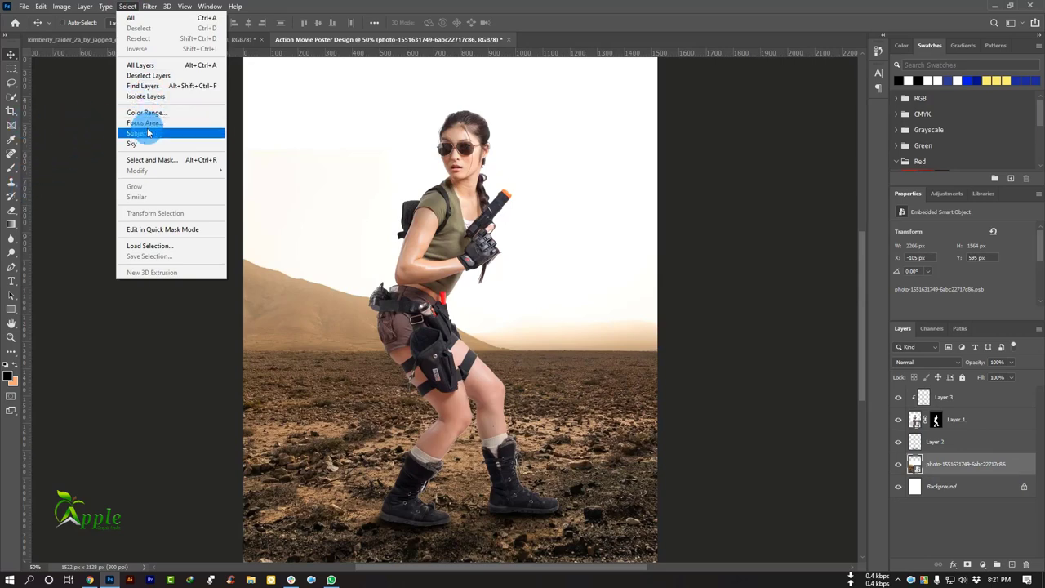
key(Escape)
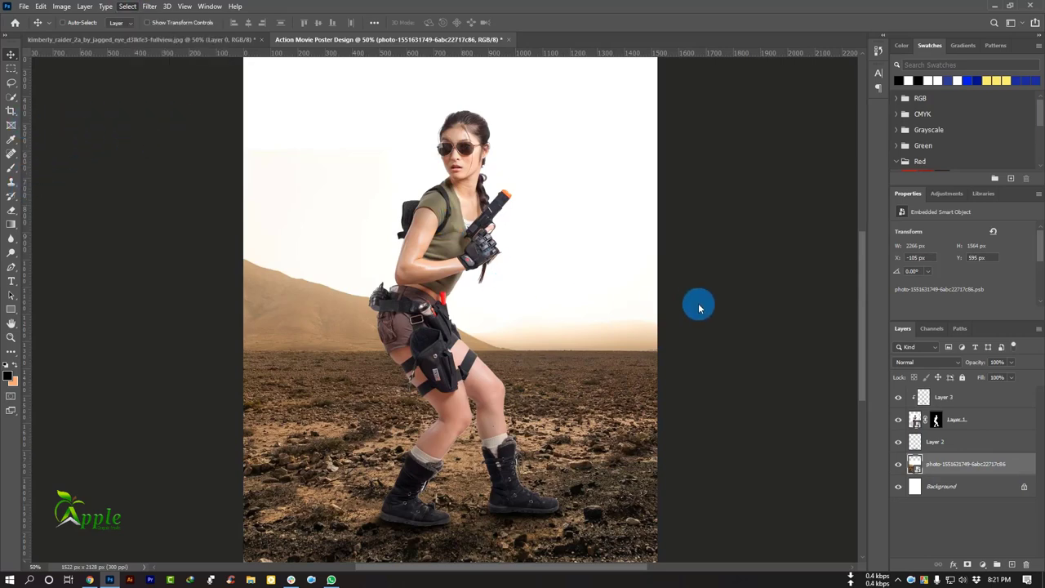
key(ctrl+minus)
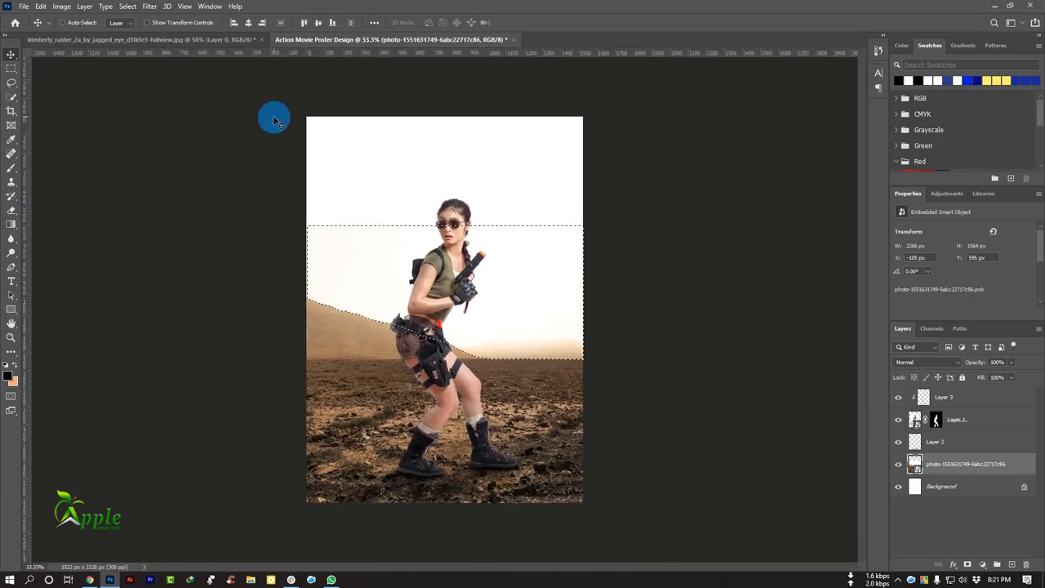
Hide the woman's layers and mask the desert photo to its inverted, lasso-trimmed ground selection
click(128, 6)
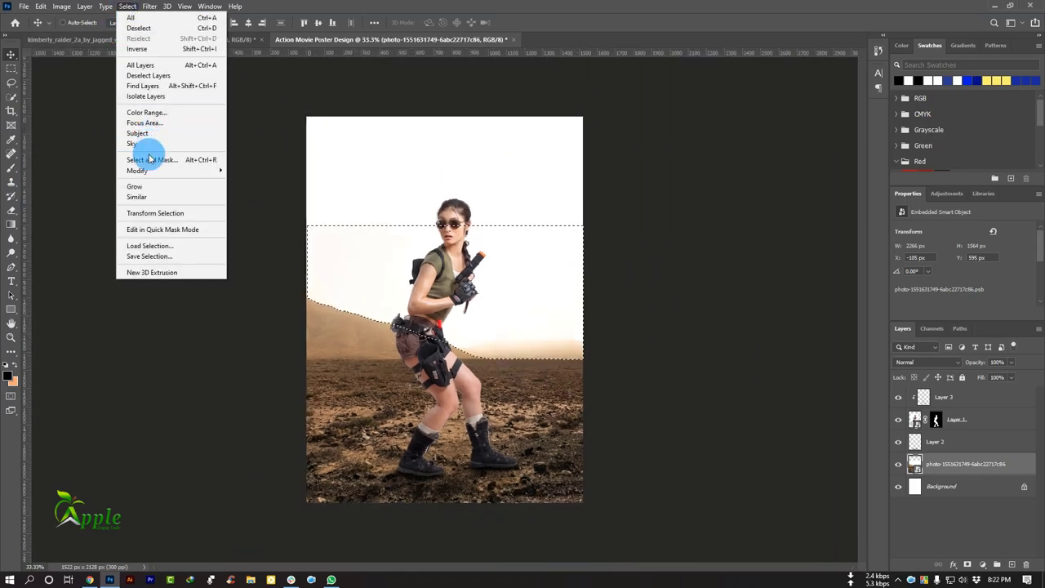
click(137, 48)
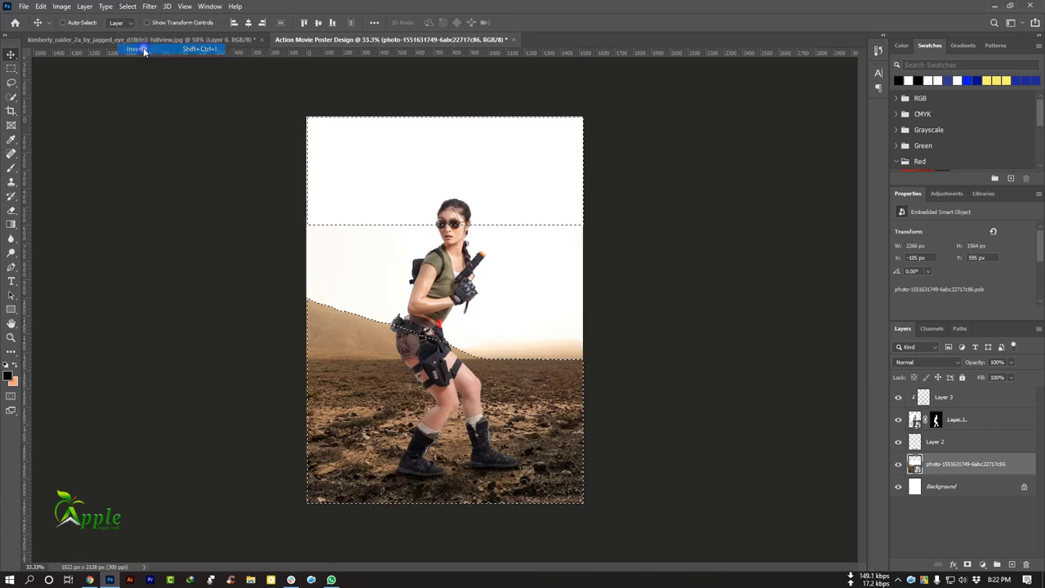
right_click(12, 82)
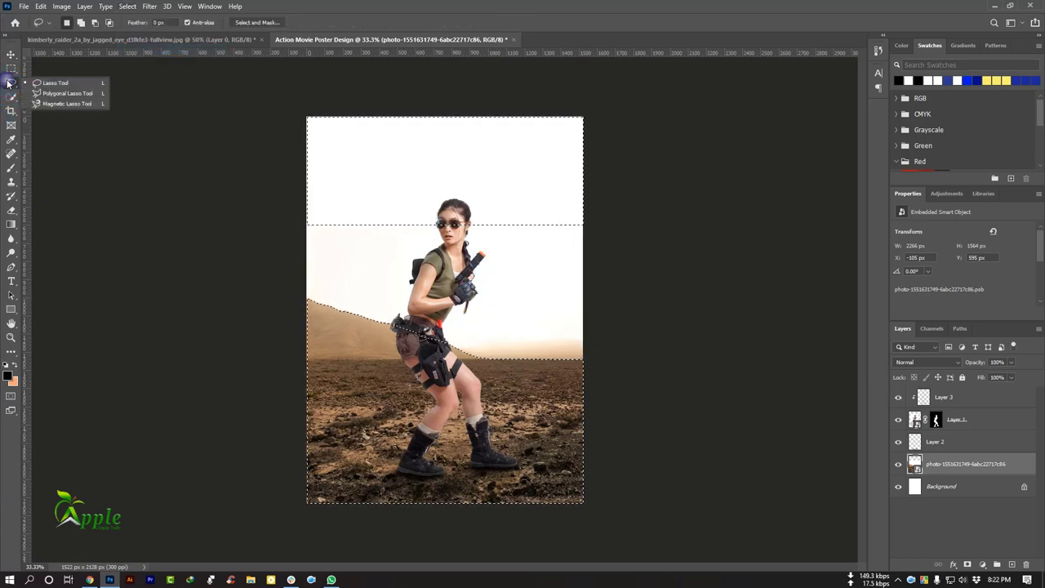
click(49, 75)
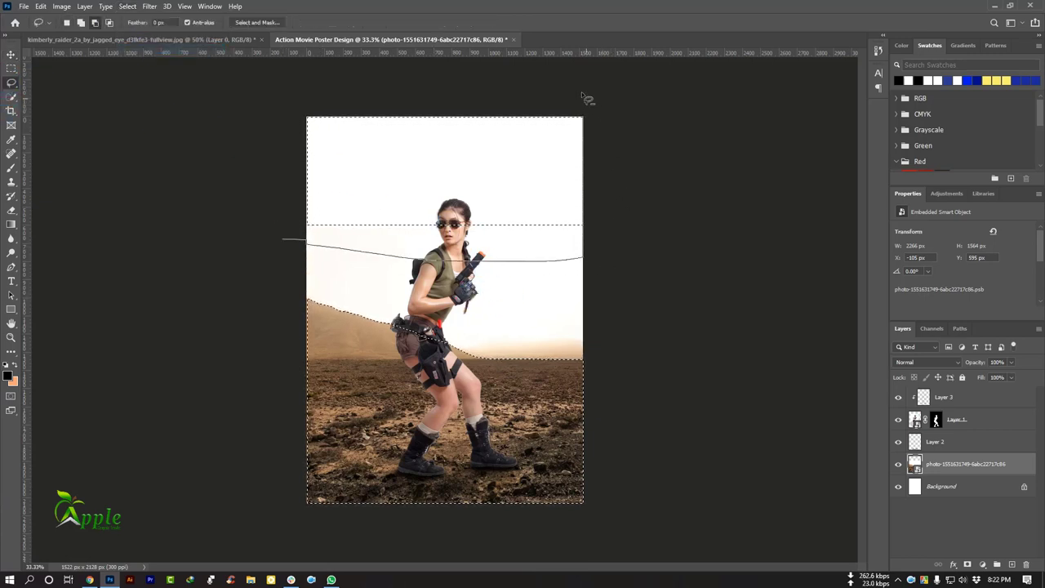
drag(284, 225, 288, 233)
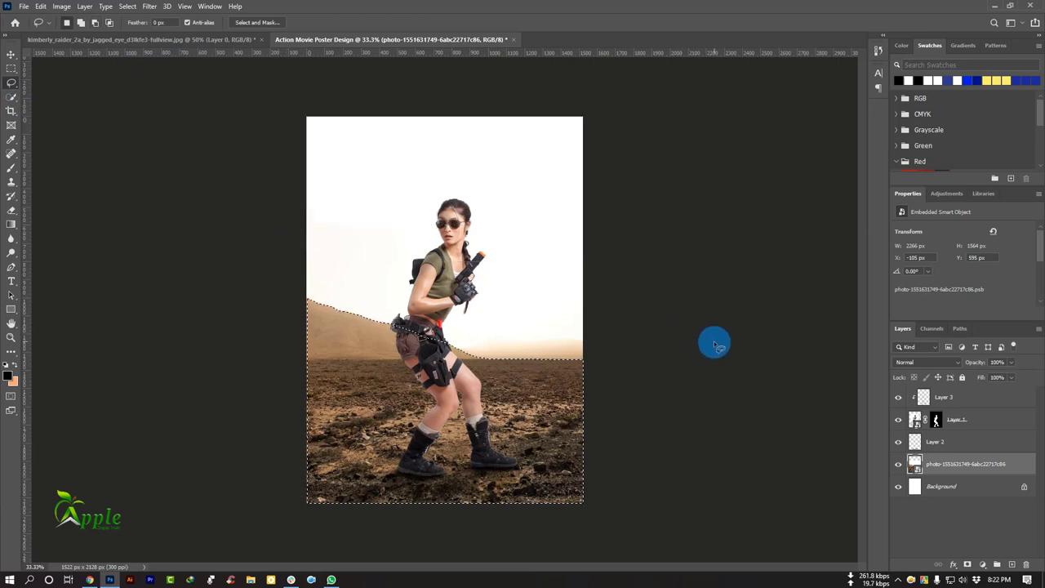
drag(898, 398, 898, 441)
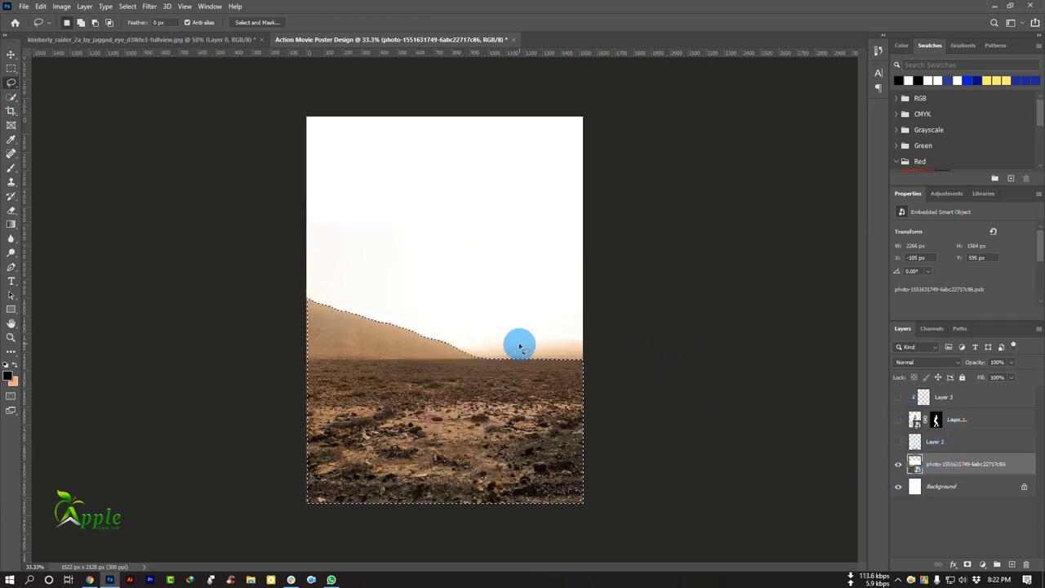
click(968, 564)
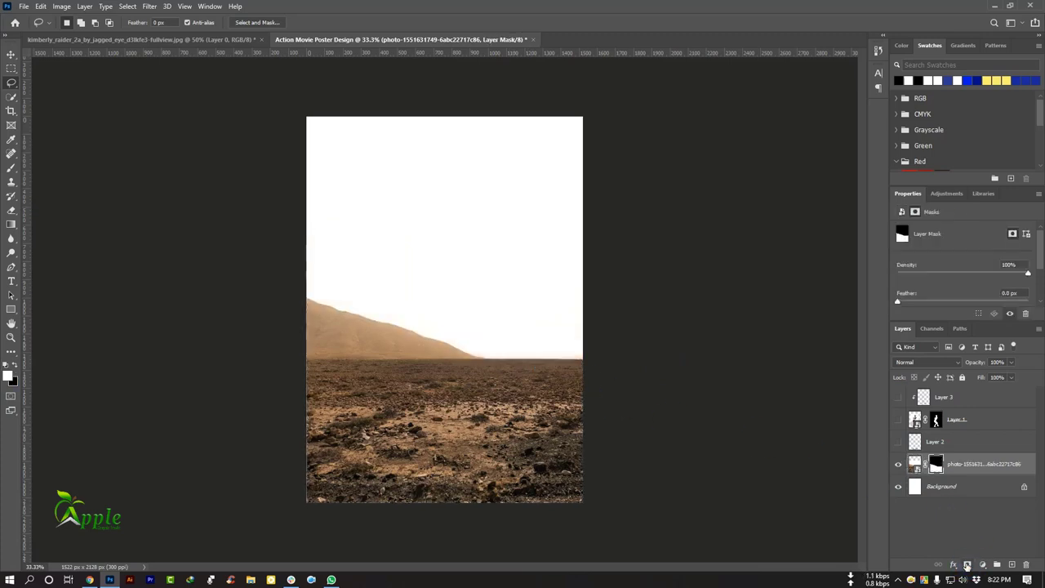
Enlarge the masked desert photo past the canvas edges, then drag in the tableland canyon photo
click(21, 55)
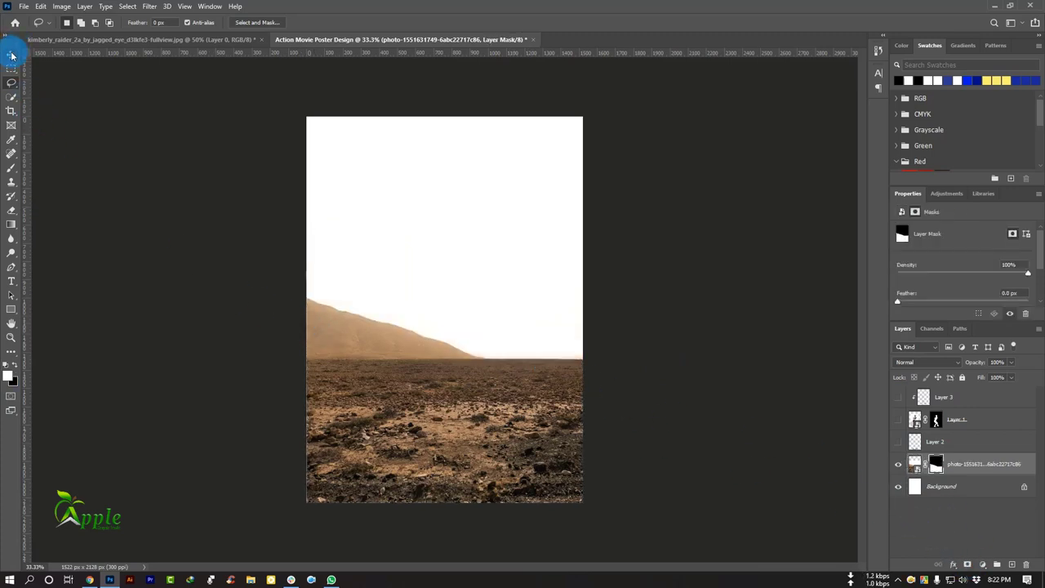
click(41, 6)
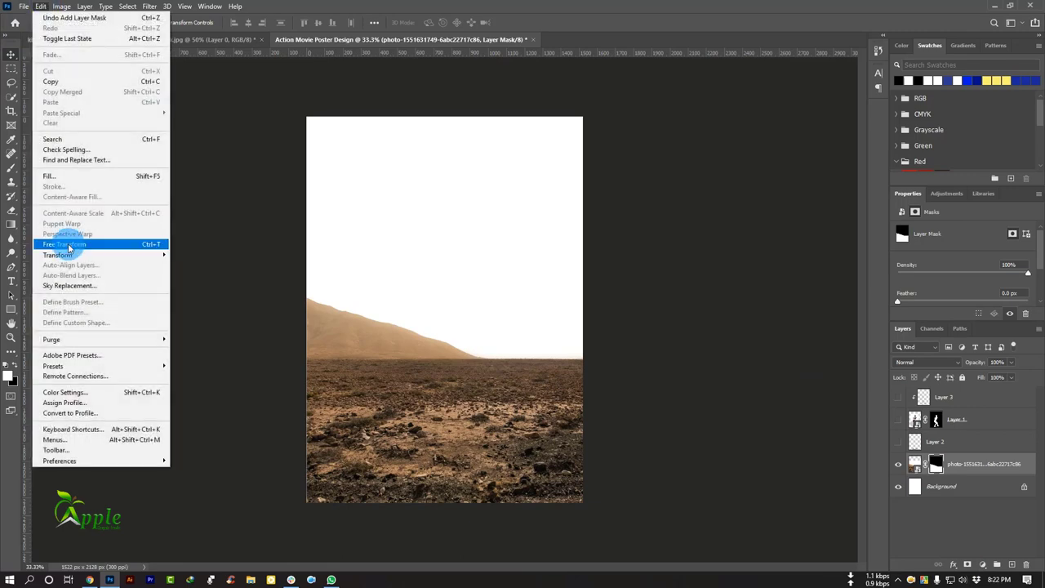
click(69, 245)
drag(700, 507, 704, 509)
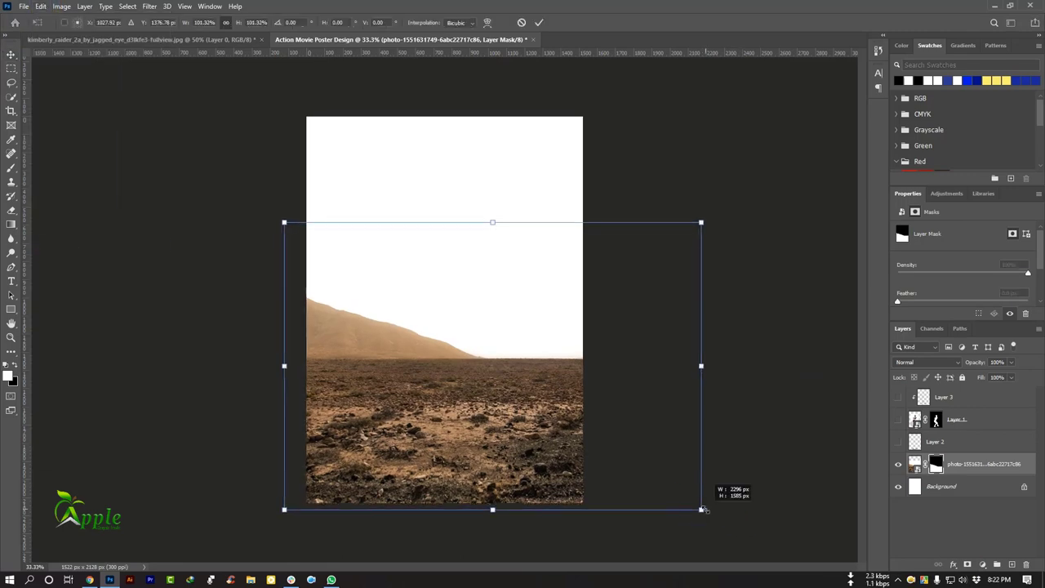
click(703, 508)
click(539, 22)
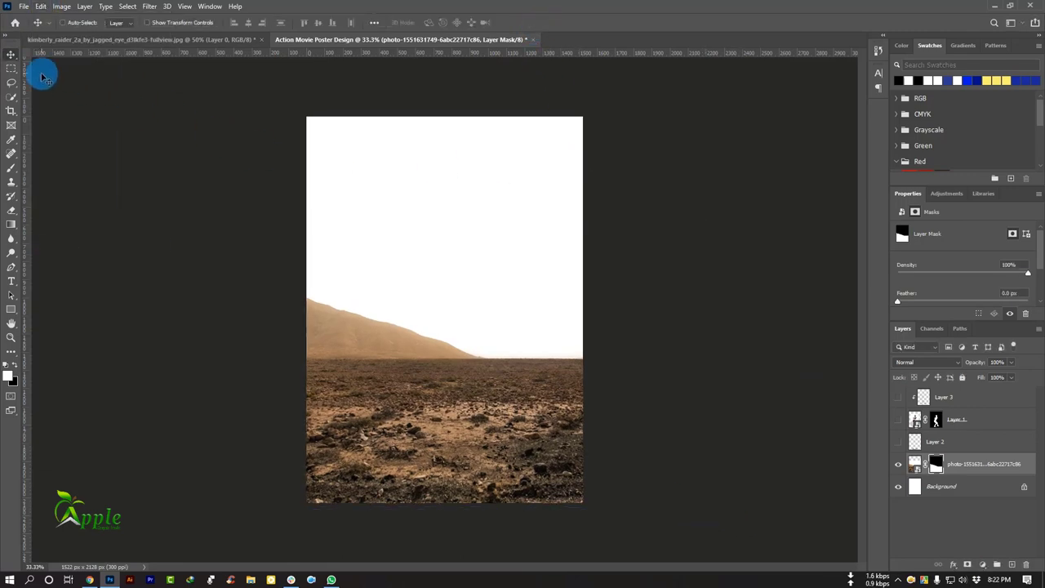
key(alt+bracketleft)
click(999, 6)
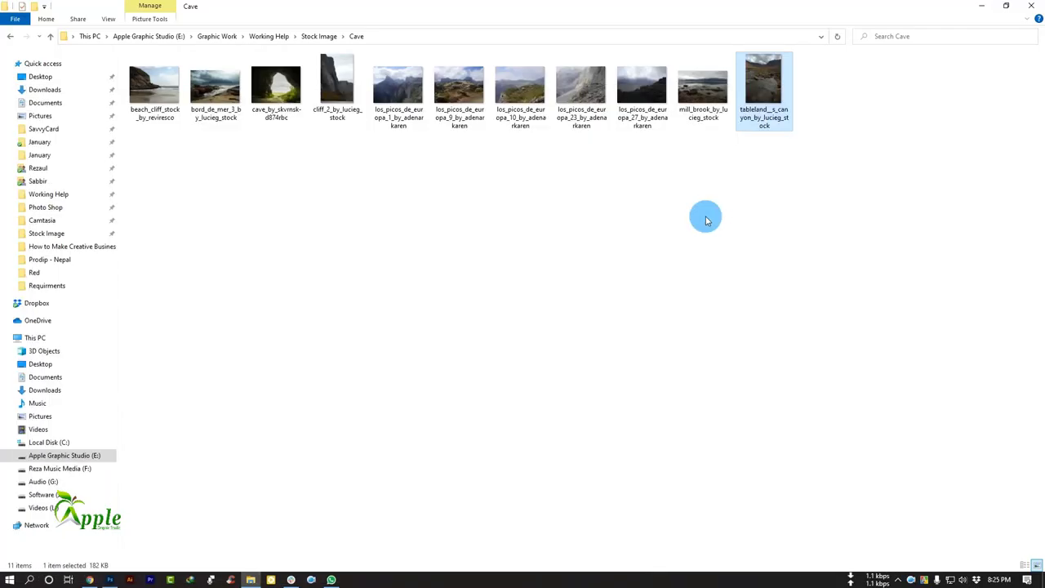
mouse_move(764, 123)
mouse_down()
mouse_move(760, 156)
mouse_move(390, 329)
mouse_up()
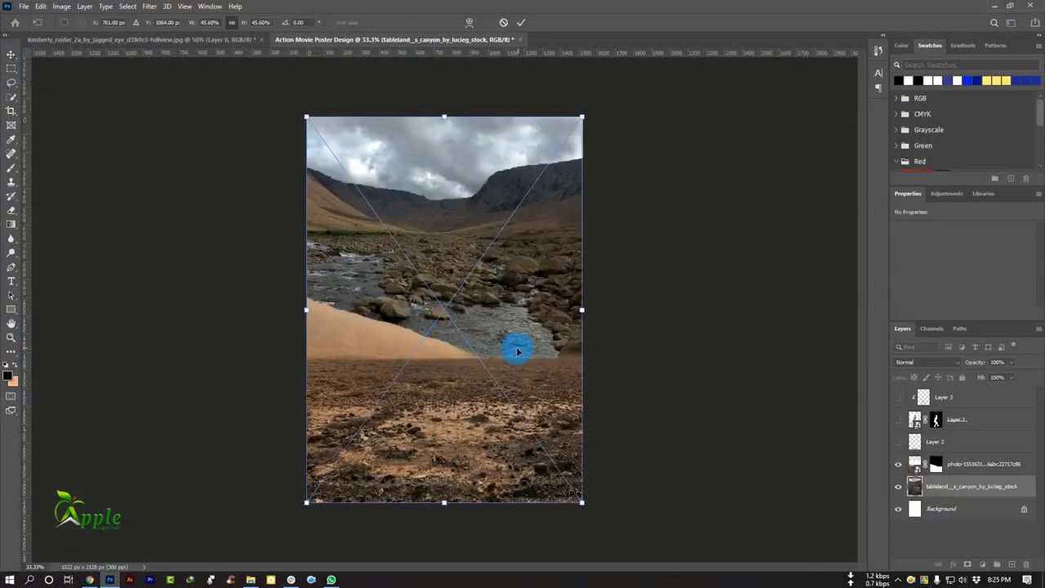
Scale and position the tableland canyon photo to 1598 × 2237 px so its cloudy hills fill the sky
drag(527, 302, 526, 348)
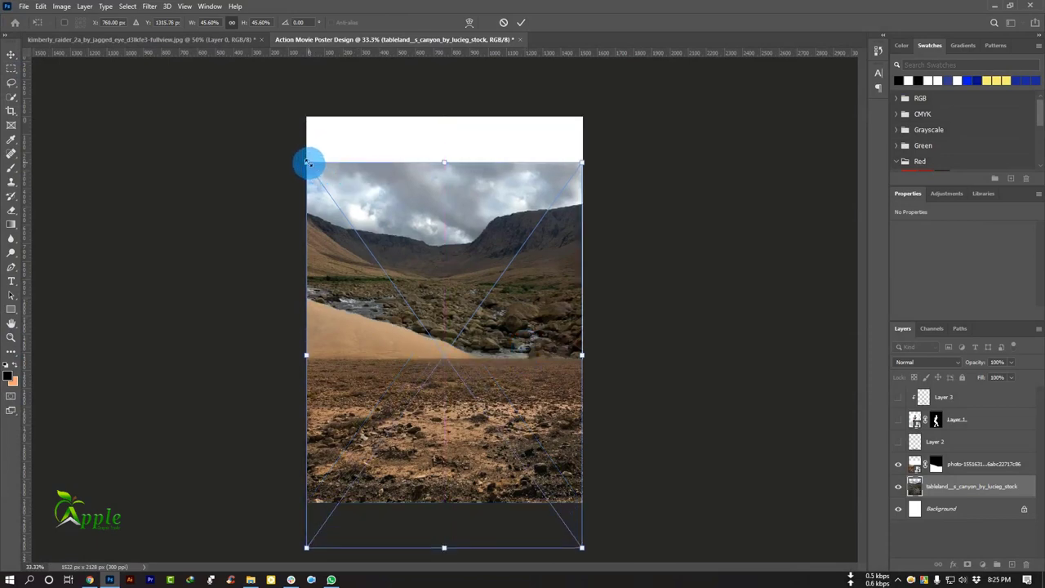
drag(309, 164, 294, 140)
drag(475, 188, 484, 269)
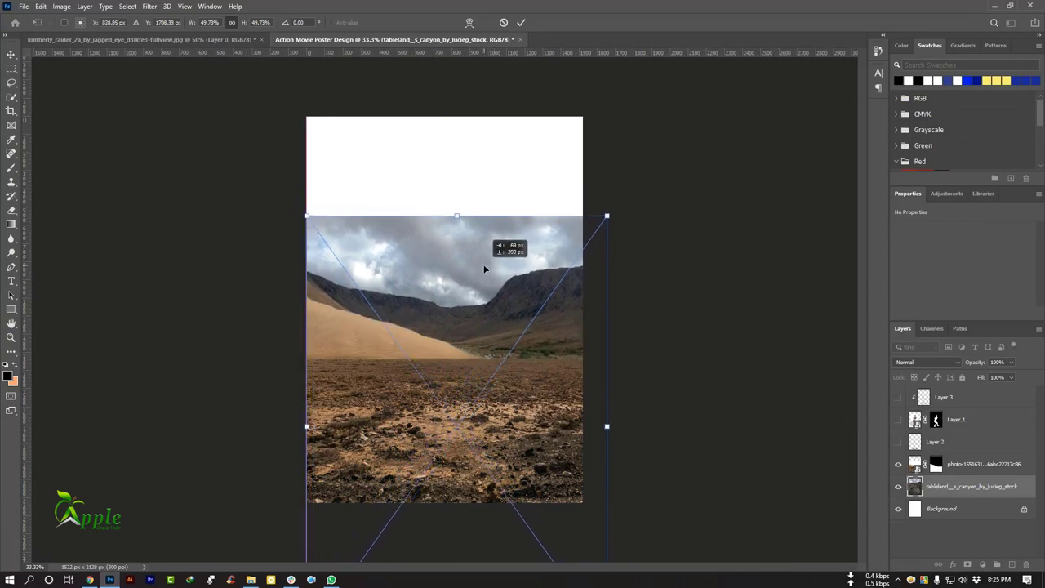
drag(607, 216, 588, 229)
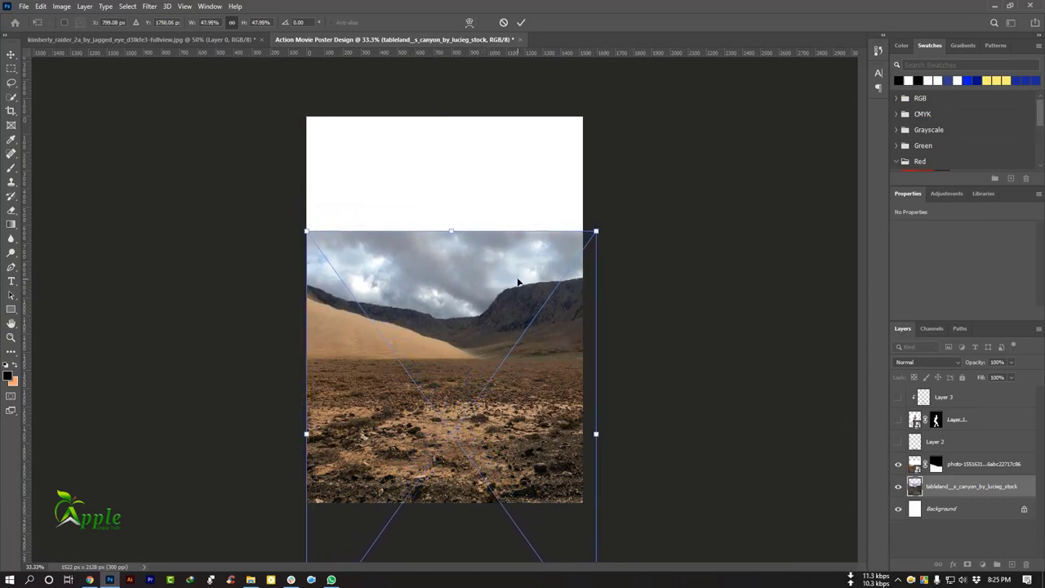
drag(517, 282, 519, 278)
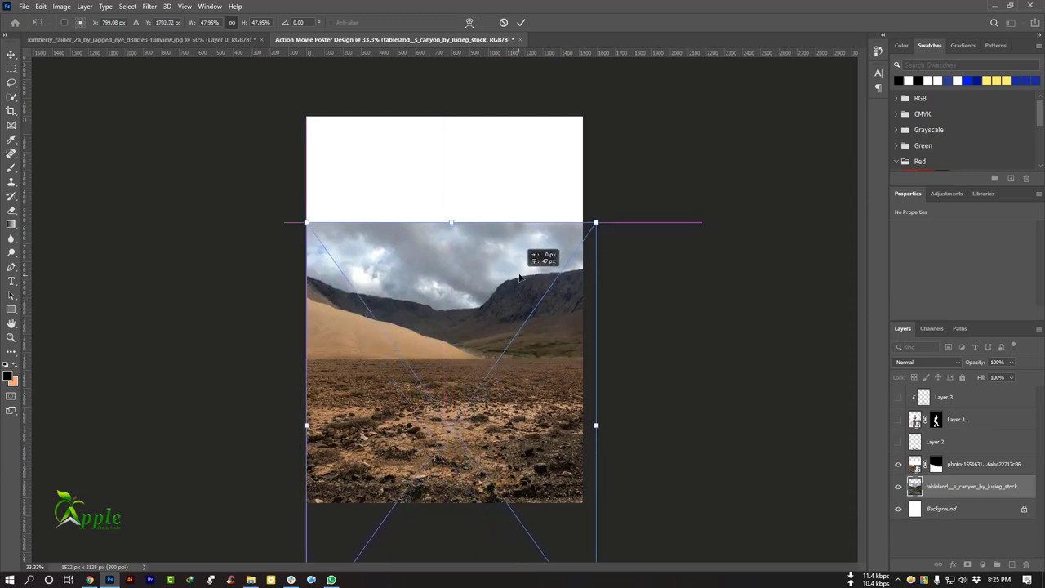
click(521, 22)
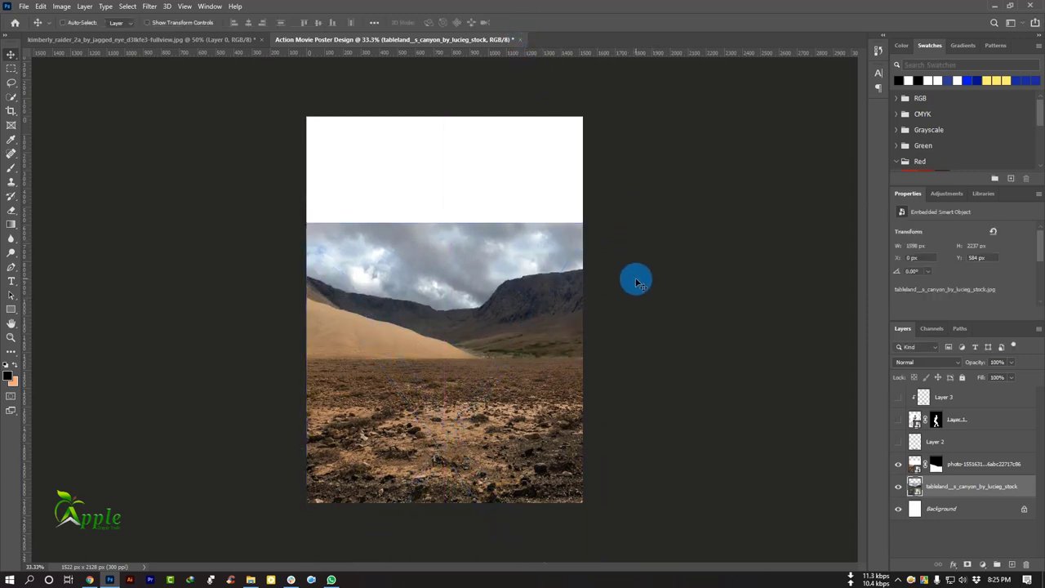
Add Layer 4 above the desert photo, clipped to it
click(966, 467)
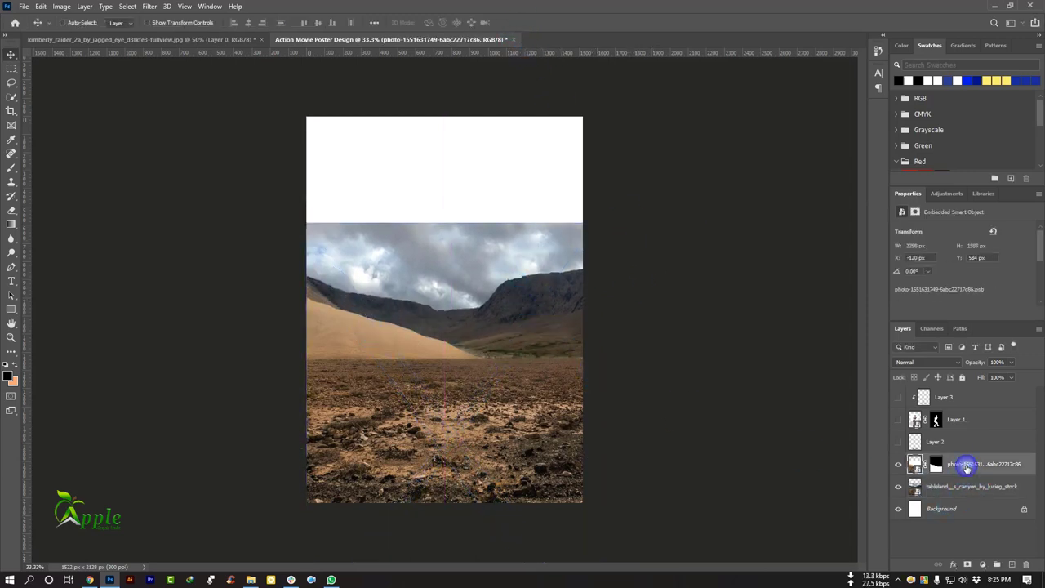
click(1013, 563)
right_click(955, 470)
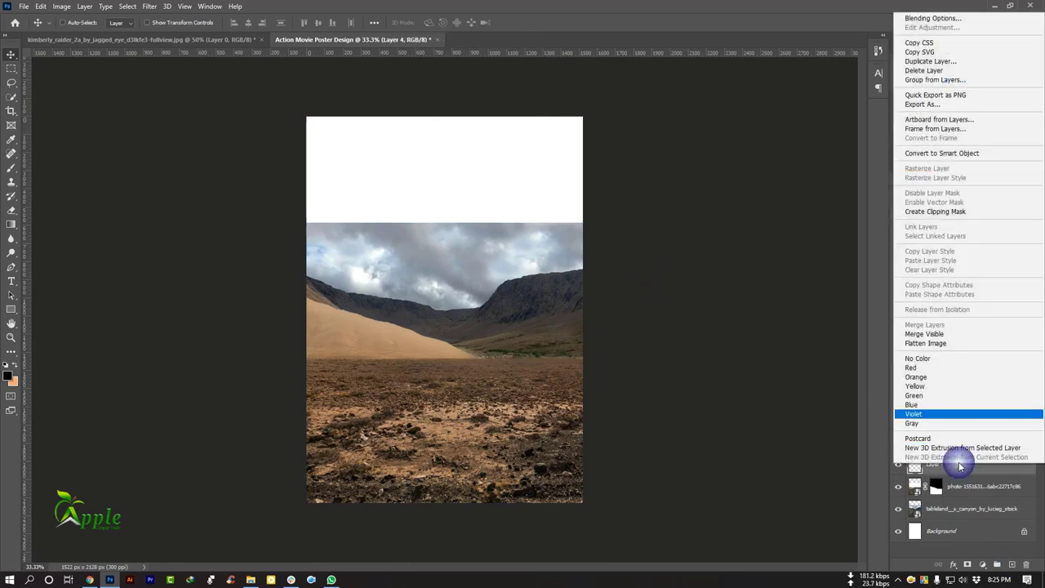
click(926, 211)
Brush soft shading over the sand slope and ground on Layer 4
click(14, 171)
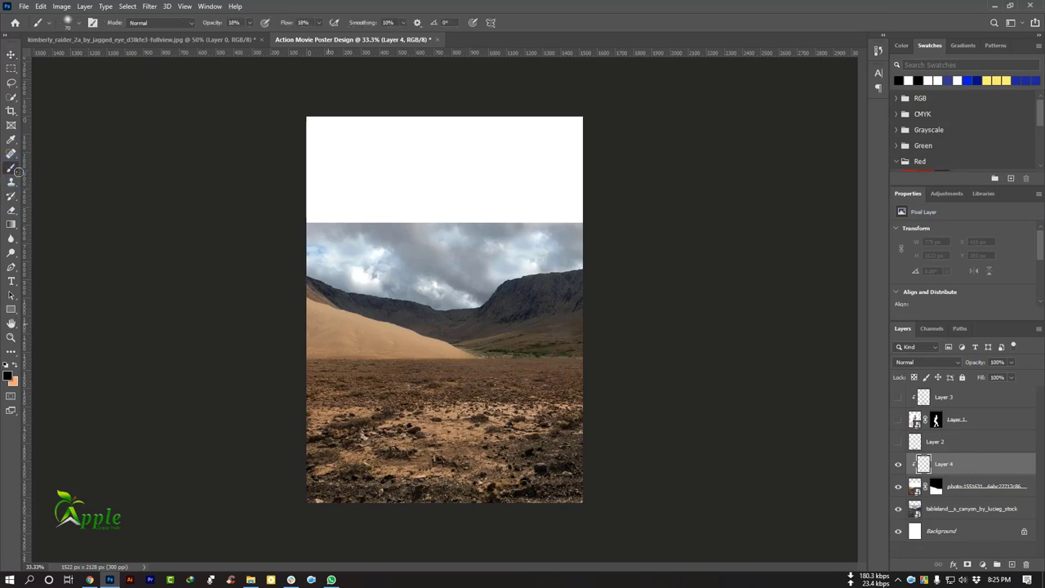
drag(392, 327, 323, 300)
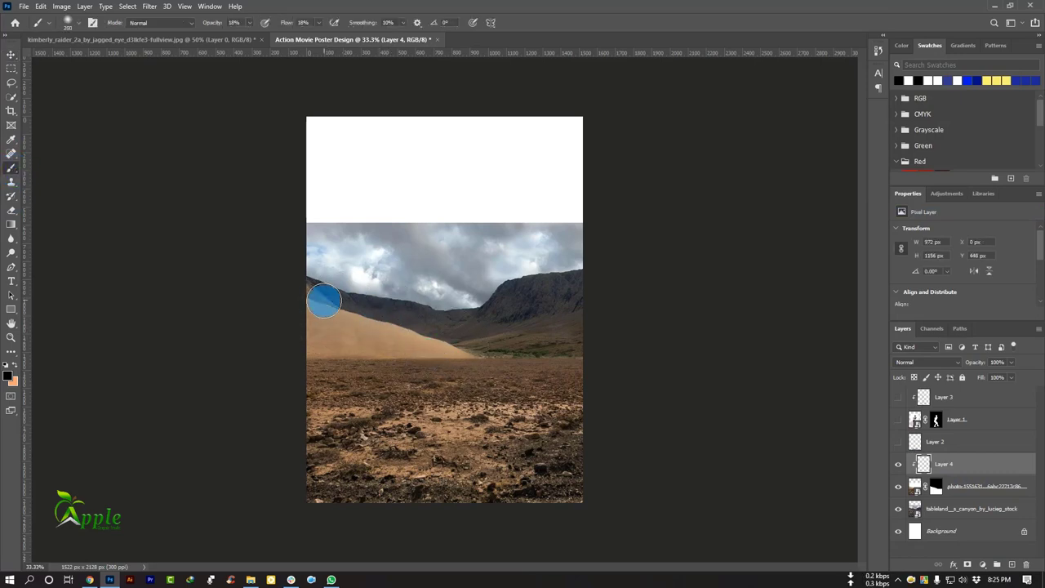
drag(459, 380, 211, 376)
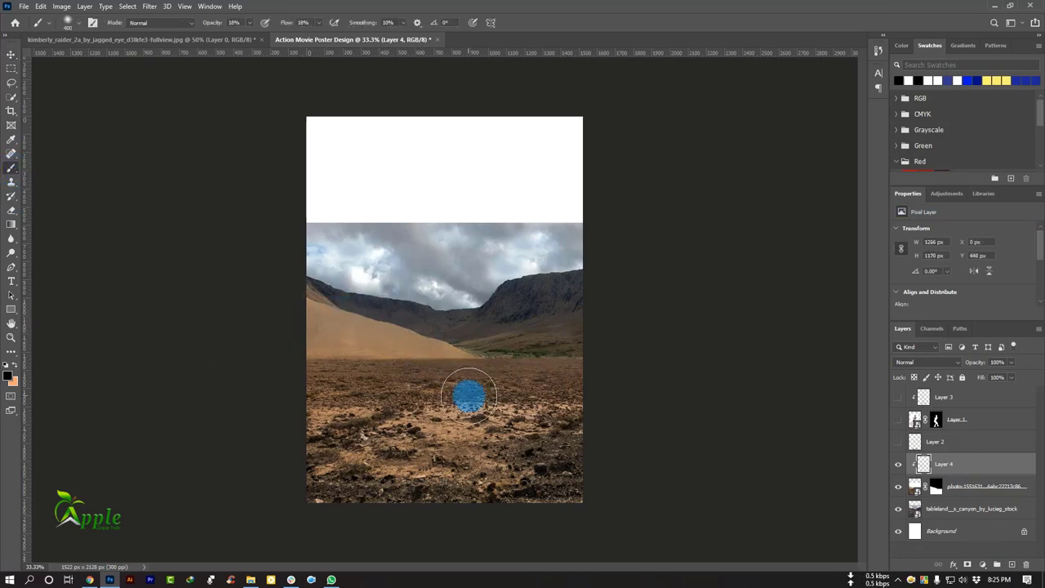
drag(467, 395, 494, 351)
key(bracketleft)
key(bracketleft)
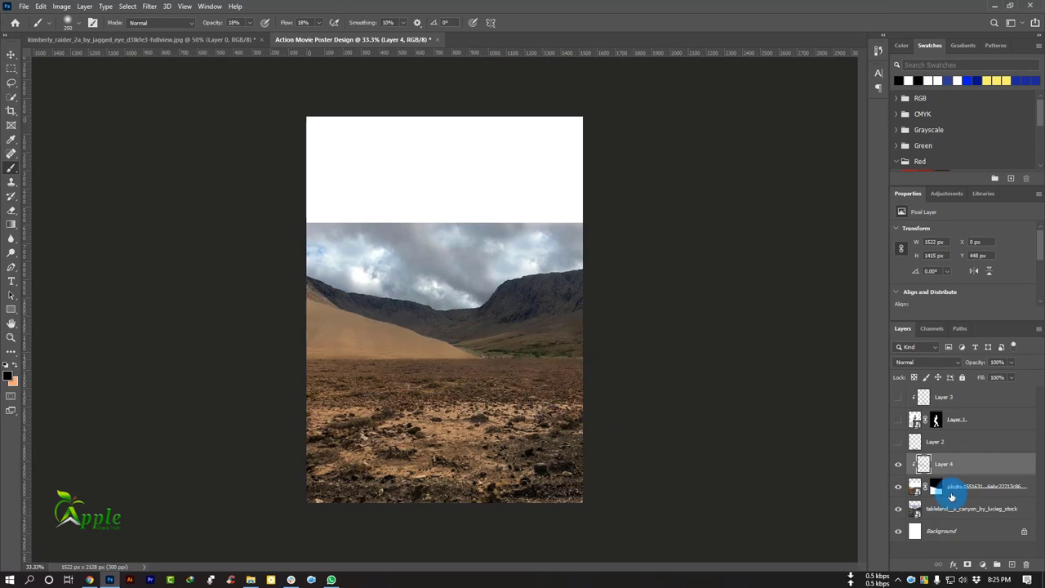
Paint over the sand dune on the photo's mask at full strength to reveal the valley
click(936, 485)
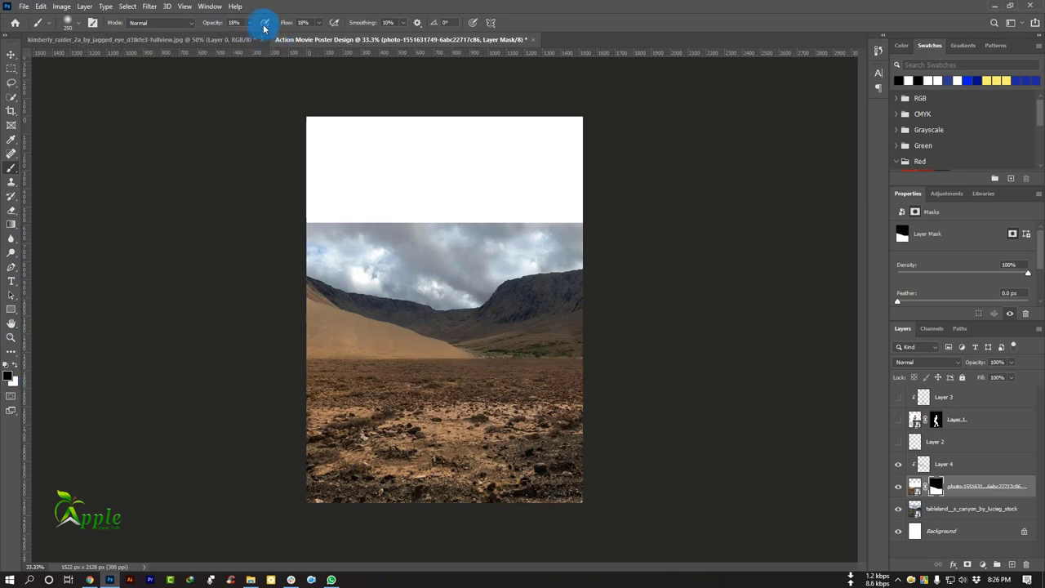
click(318, 24)
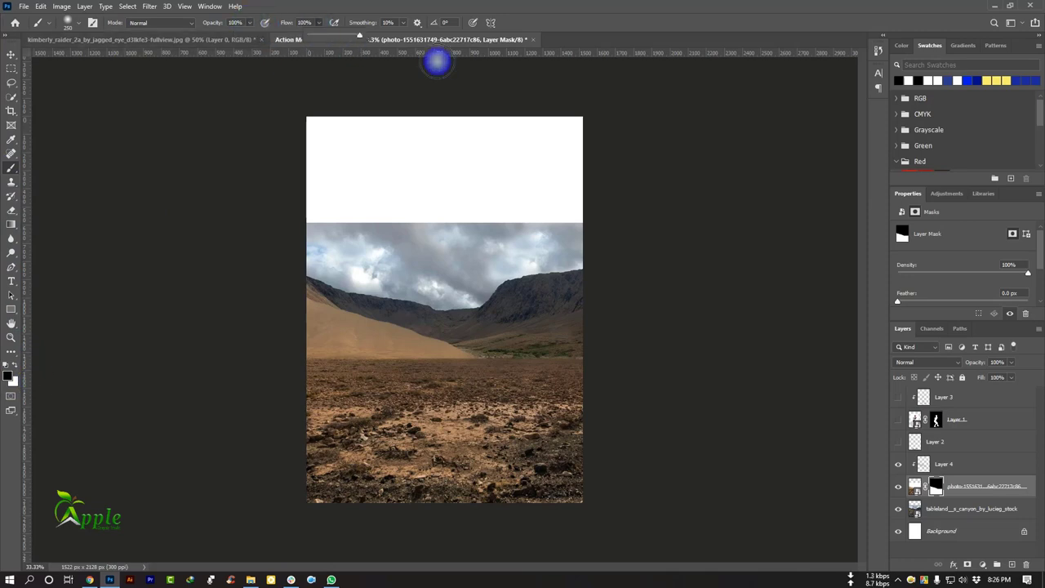
drag(315, 302, 512, 324)
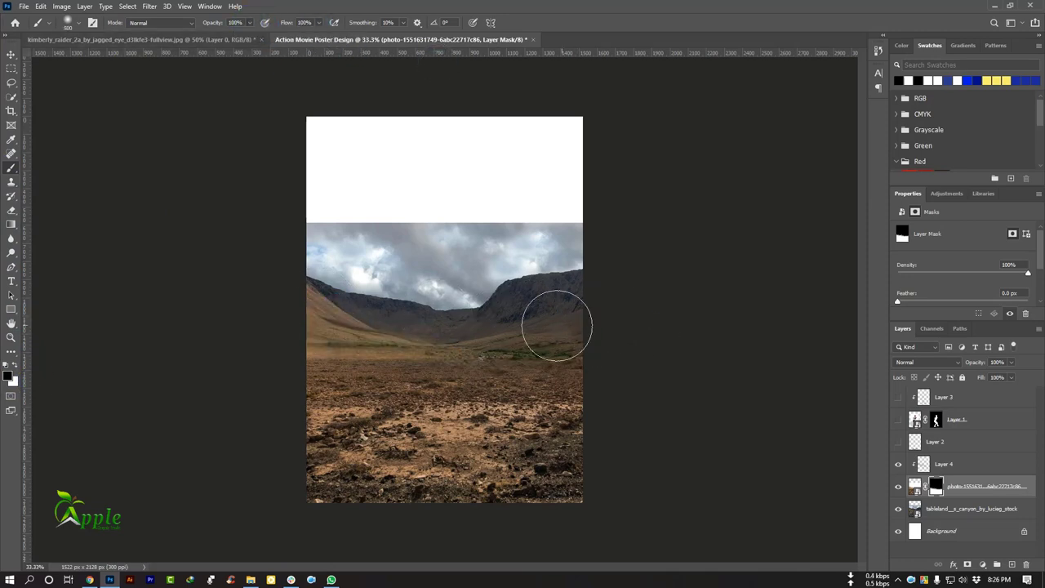
click(616, 320)
click(11, 54)
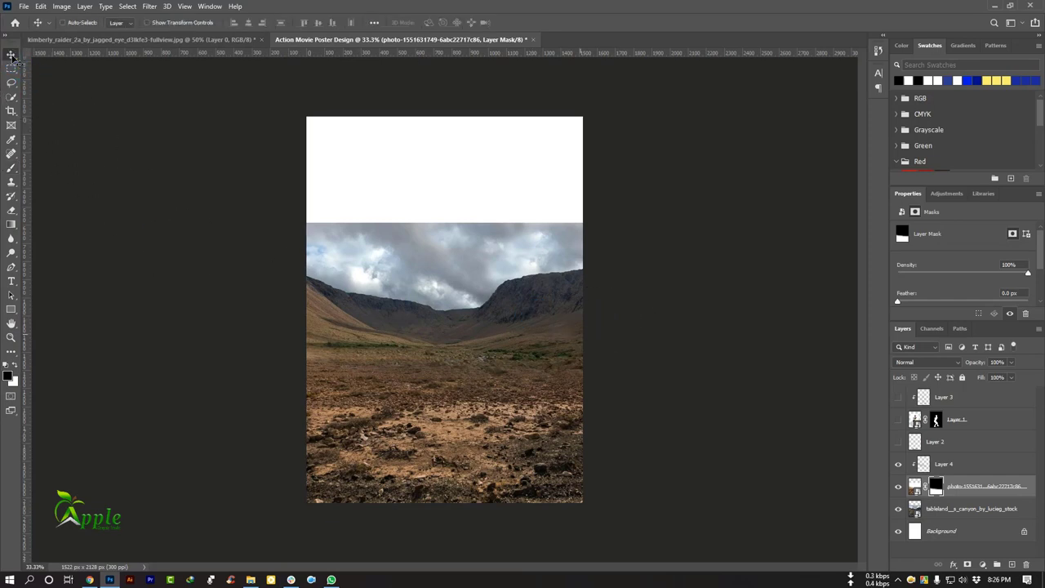
Paint more shading on Layer 4 at 20% opacity and 35% flow, then add a Hue/Saturation adjustment
click(947, 471)
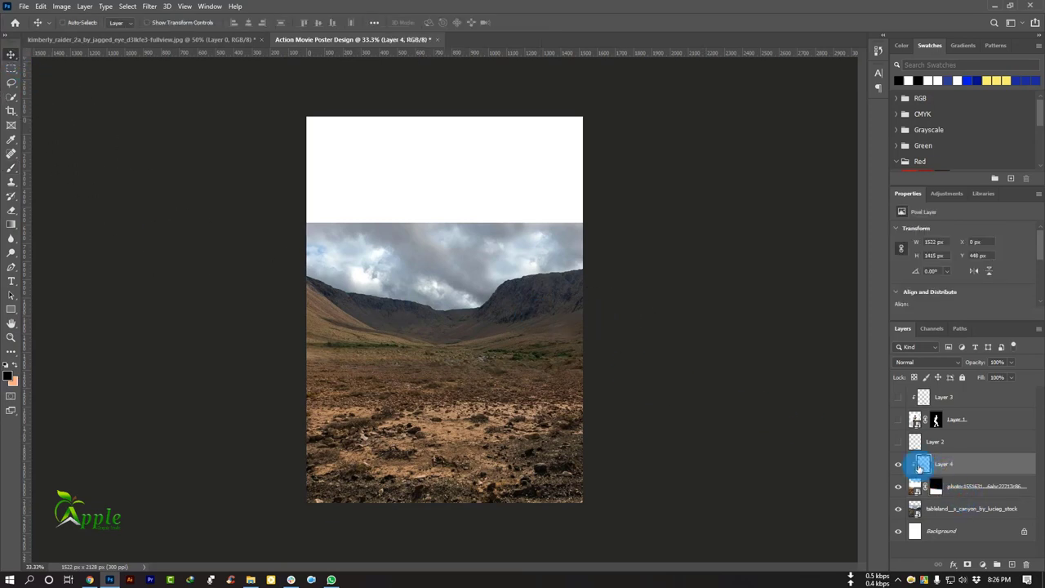
click(12, 167)
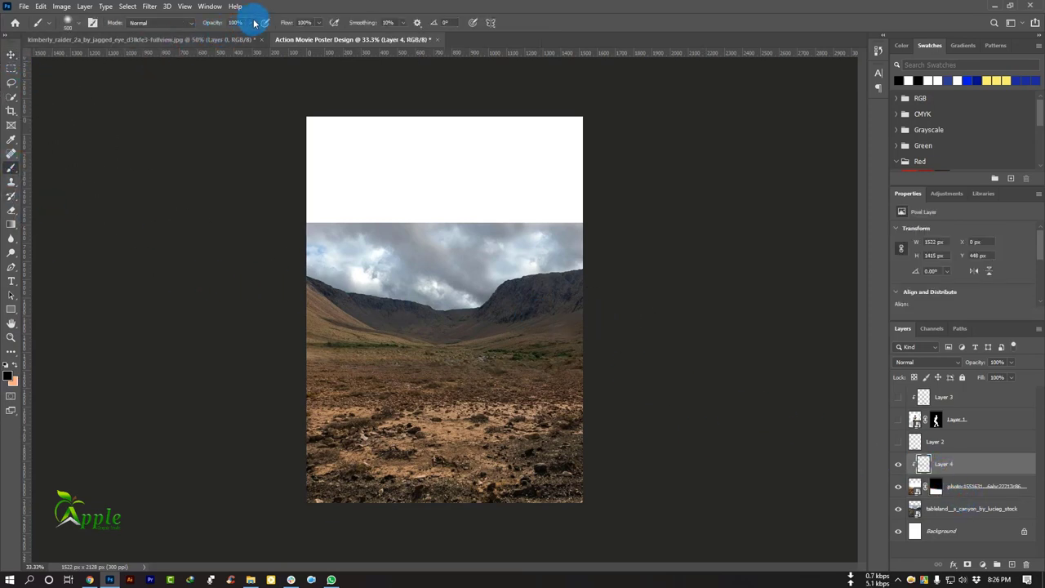
click(318, 23)
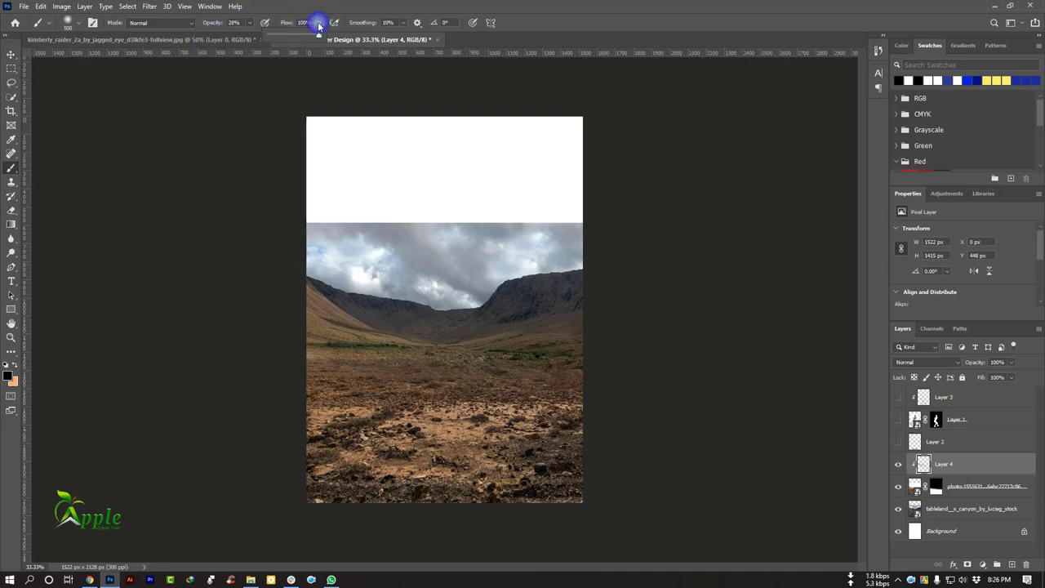
mouse_move(541, 392)
mouse_down()
mouse_move(509, 378)
mouse_move(418, 428)
mouse_up()
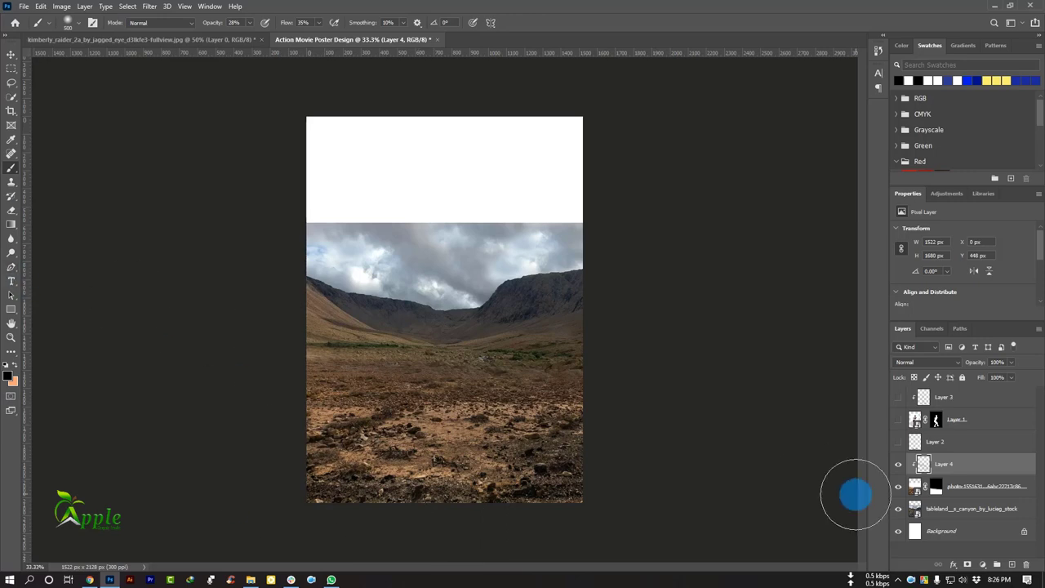
click(982, 564)
scroll(970, 269, down, 1)
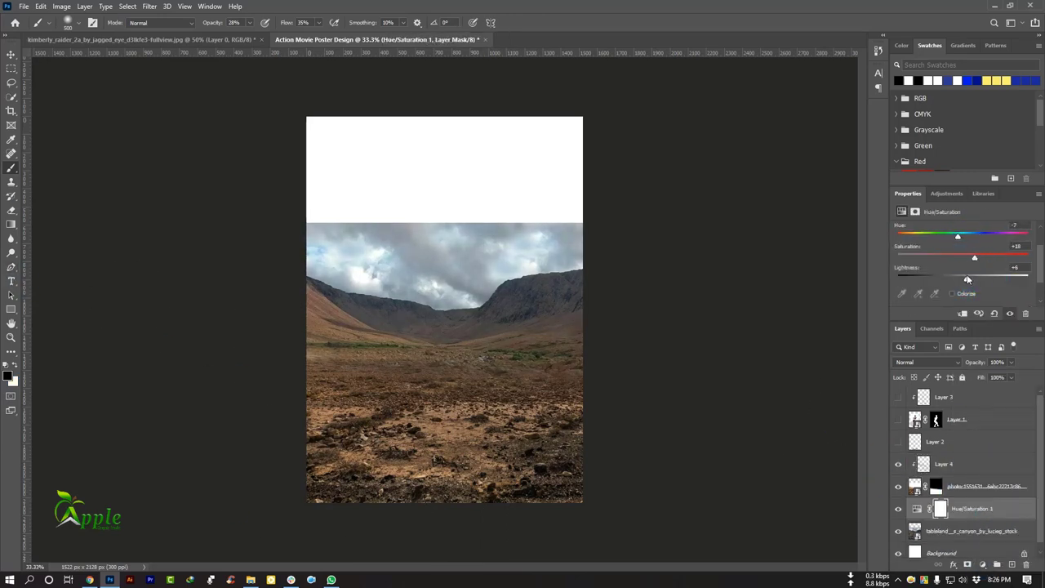
Add a Levels adjustment clipped to Layer 4 with midtones darkened to 0.90
click(971, 487)
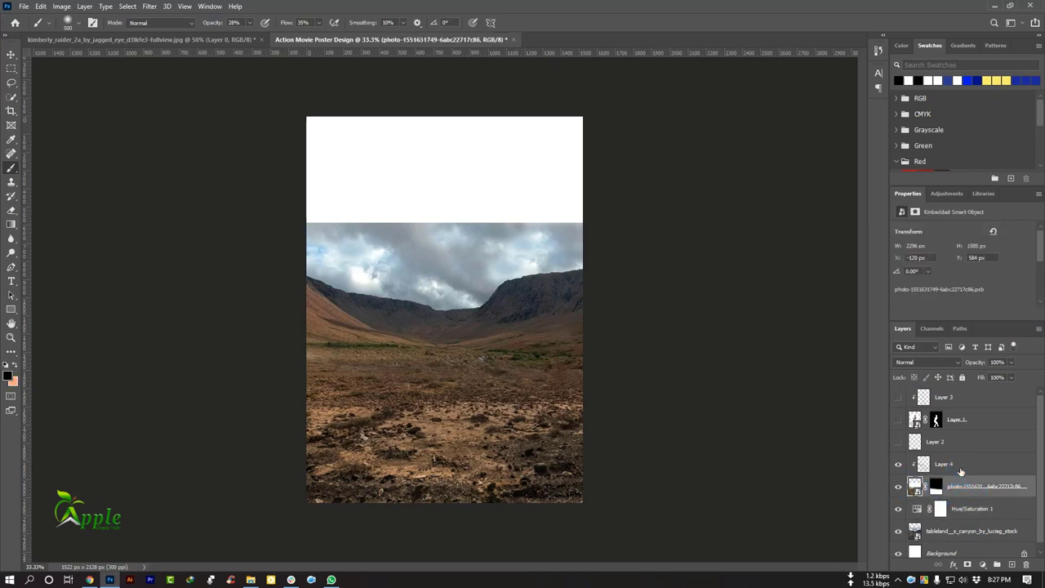
click(961, 470)
click(982, 564)
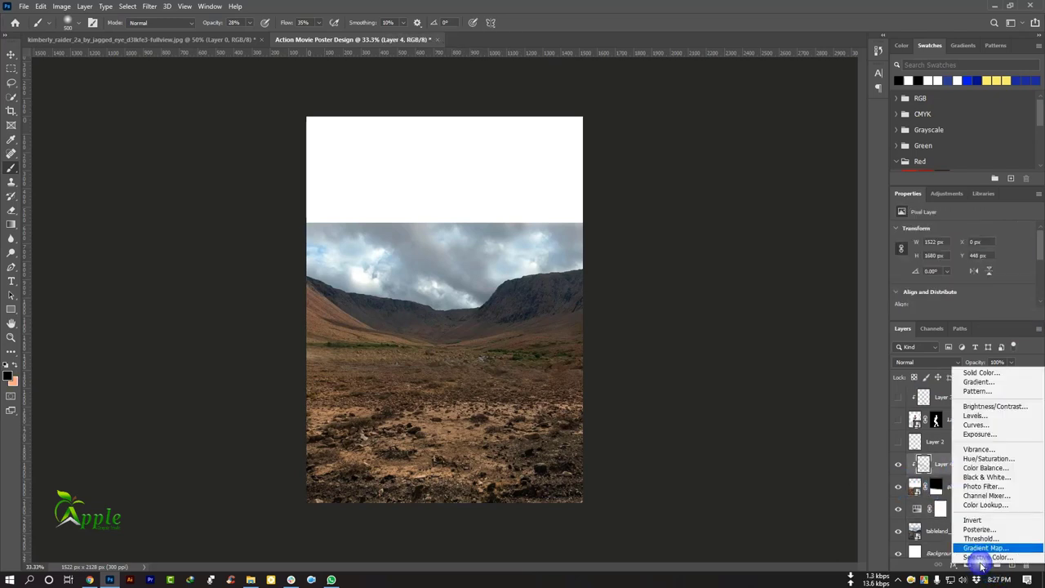
click(976, 417)
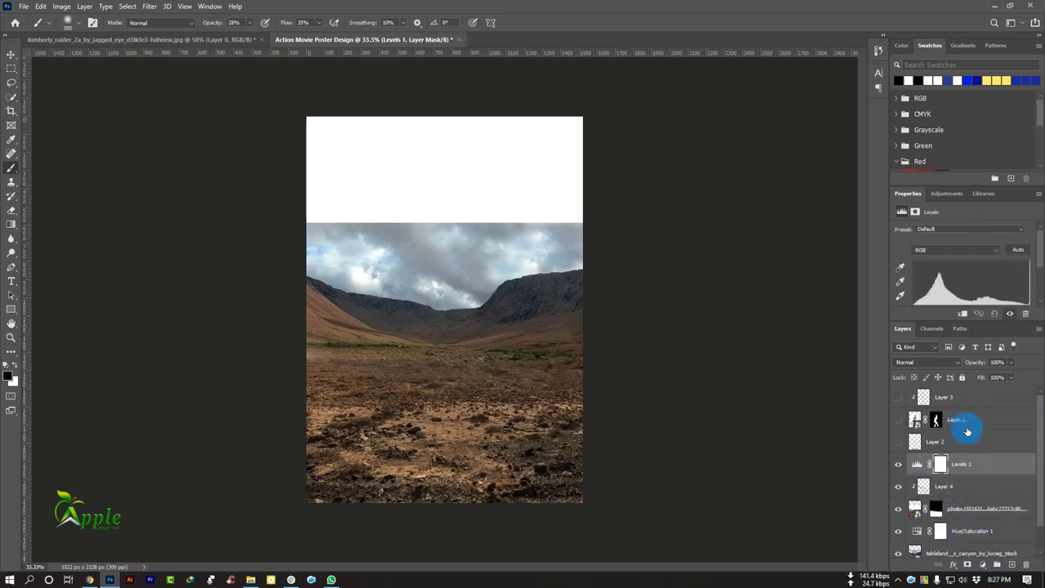
click(964, 317)
scroll(940, 299, down, 1)
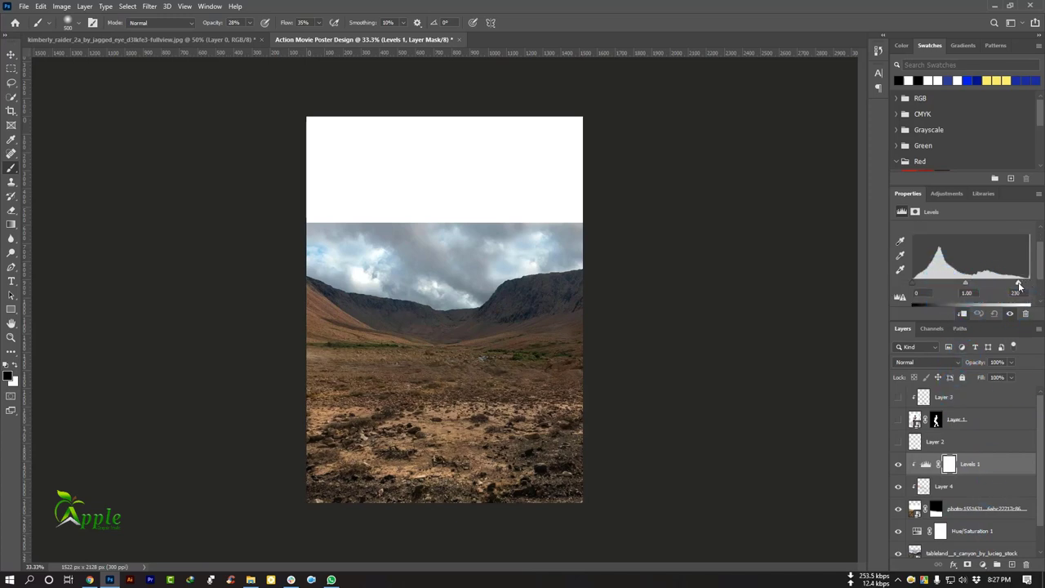
mouse_move(967, 283)
mouse_down()
mouse_move(981, 286)
mouse_move(917, 287)
mouse_up()
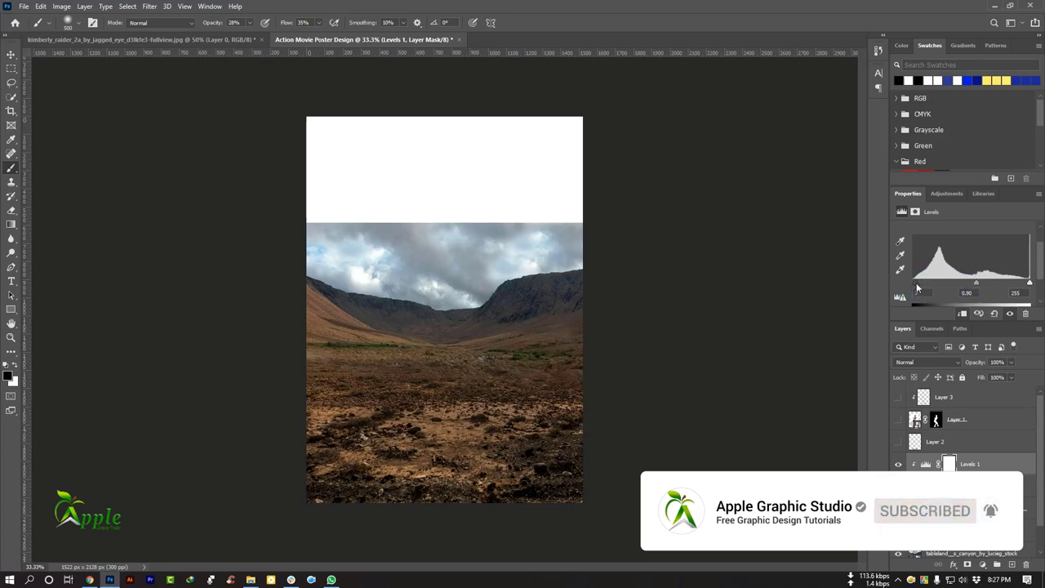
Toggle the Levels layer for comparison, then show Layer 2, Layer 1 and Layer 3 again
click(897, 463)
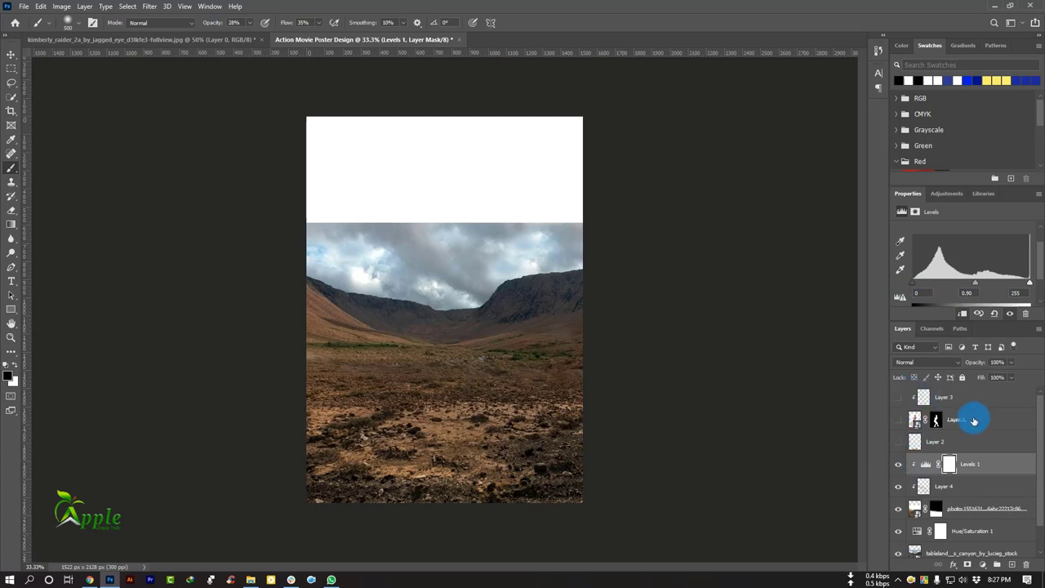
click(897, 441)
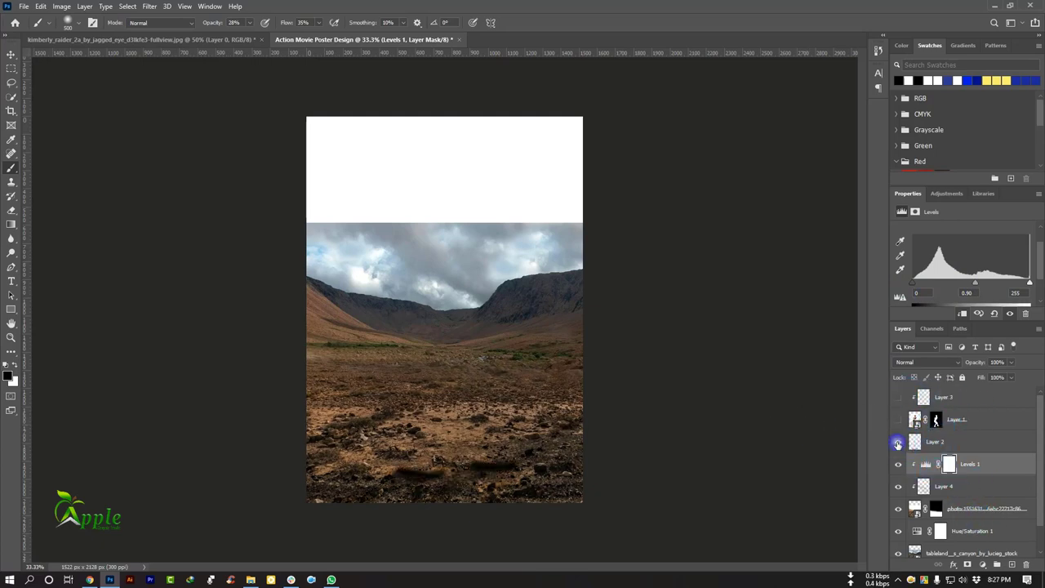
click(899, 422)
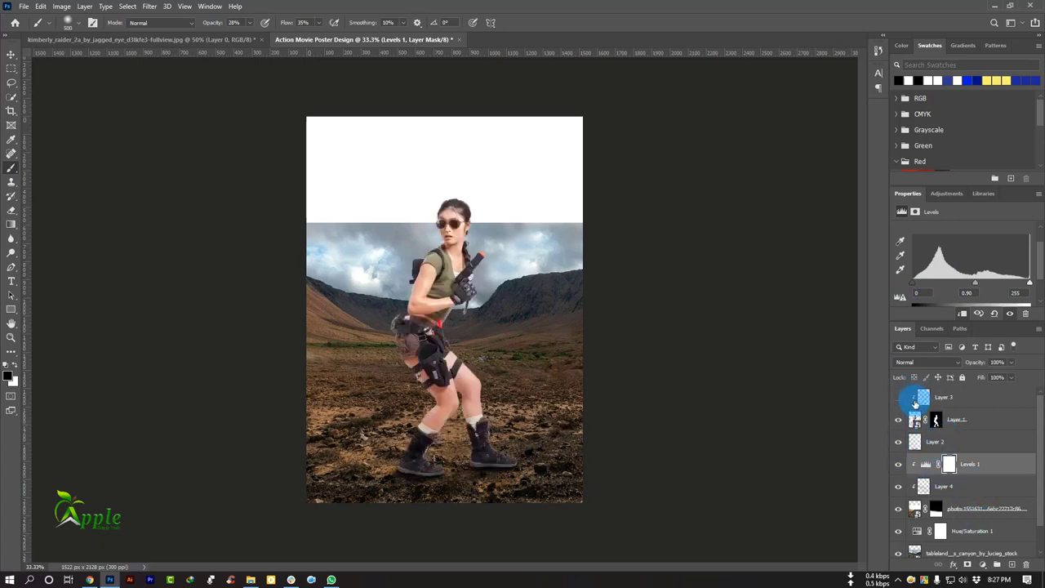
click(899, 398)
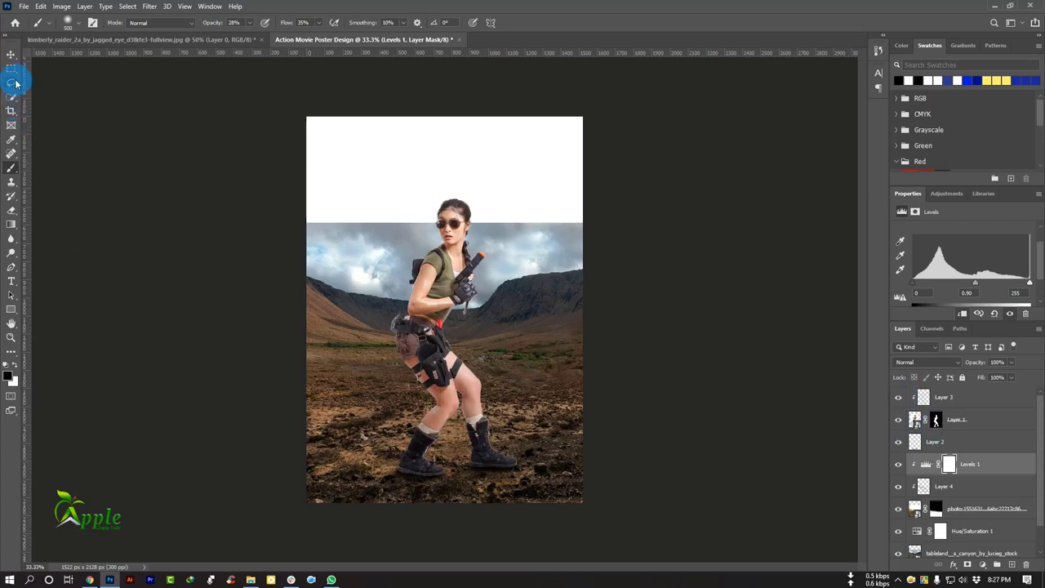
click(11, 54)
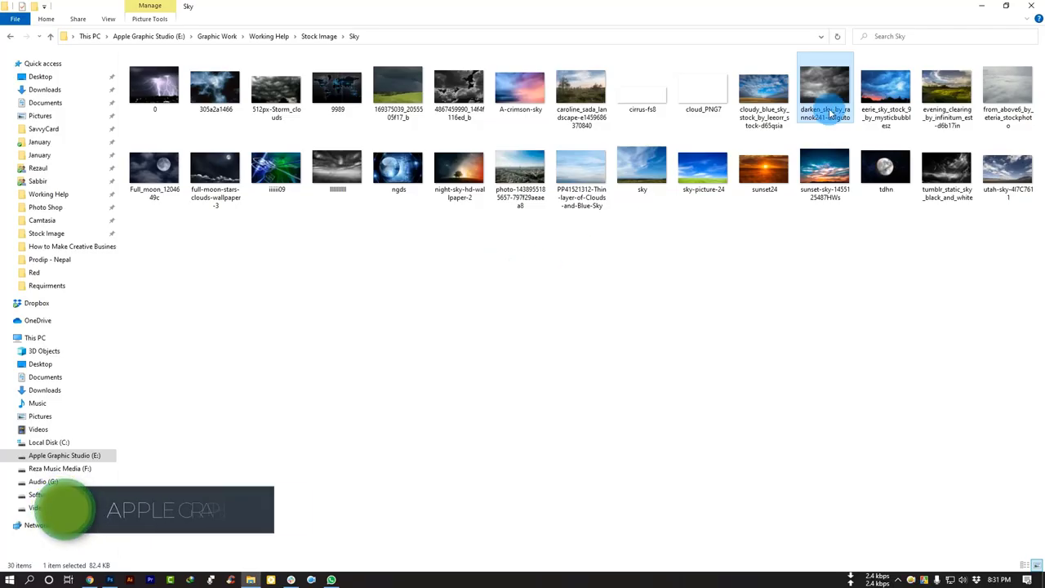
Place the darken_sky storm photo, scaled to 1808 × 1357 px across the poster top
mouse_move(825, 90)
mouse_down()
mouse_move(121, 575)
mouse_move(443, 353)
mouse_move(449, 241)
mouse_up()
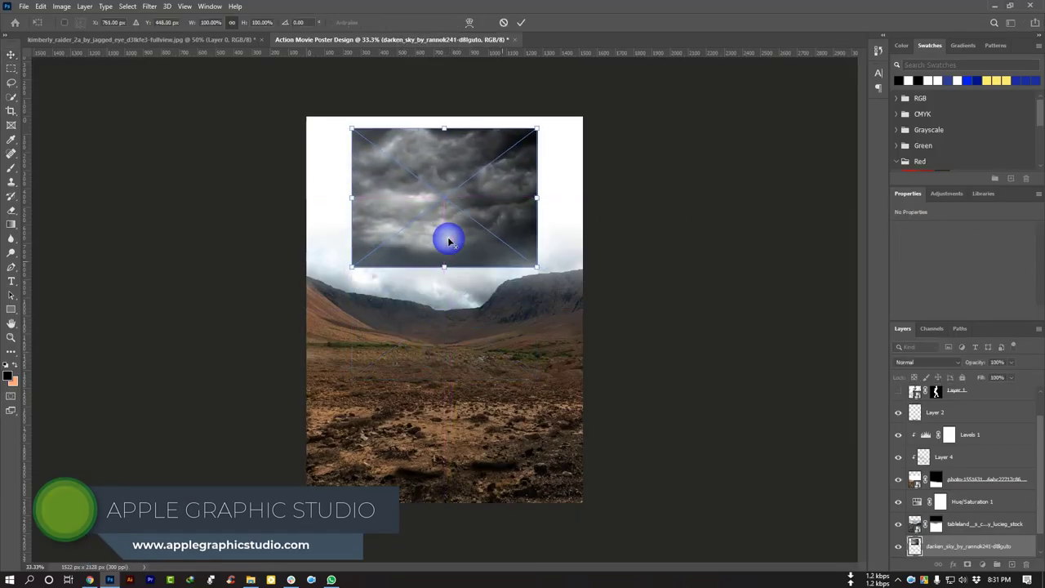
mouse_move(547, 275)
mouse_down()
mouse_move(596, 269)
mouse_move(626, 296)
mouse_up()
drag(513, 220, 513, 256)
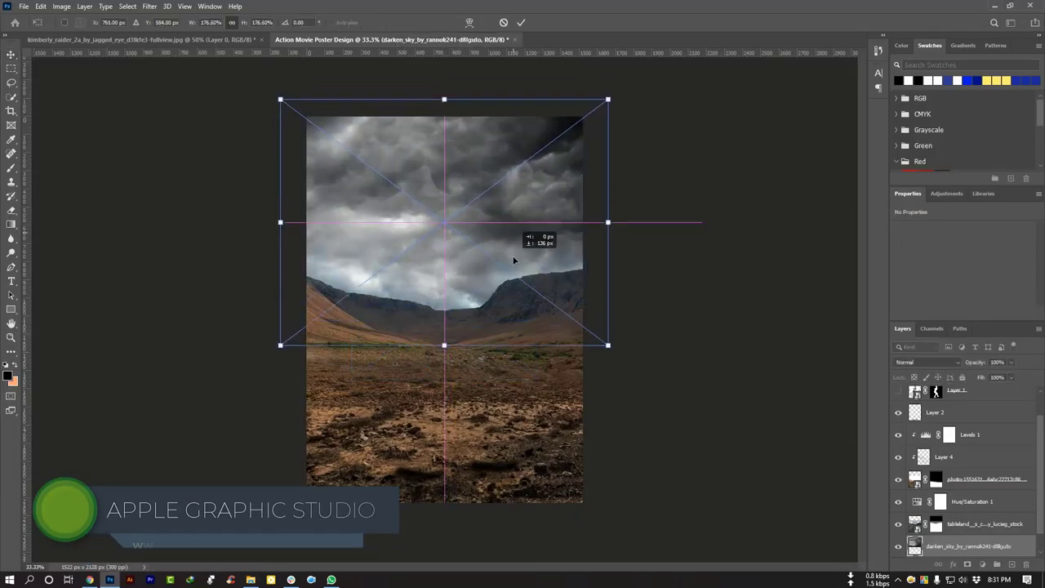
click(521, 22)
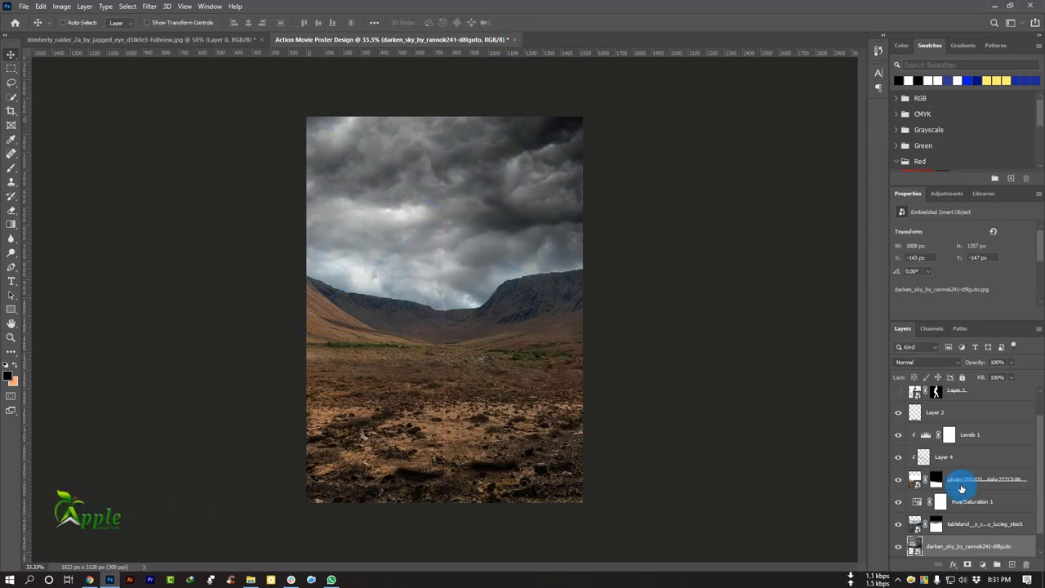
Add a Black & White adjustment above Hue/Saturation 1 and invert its mask
click(978, 525)
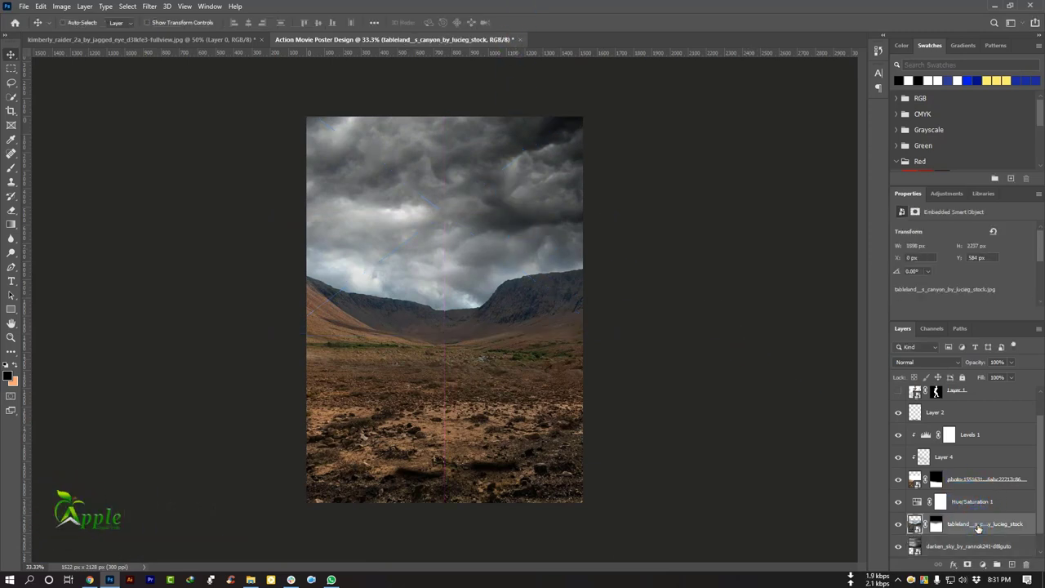
click(897, 525)
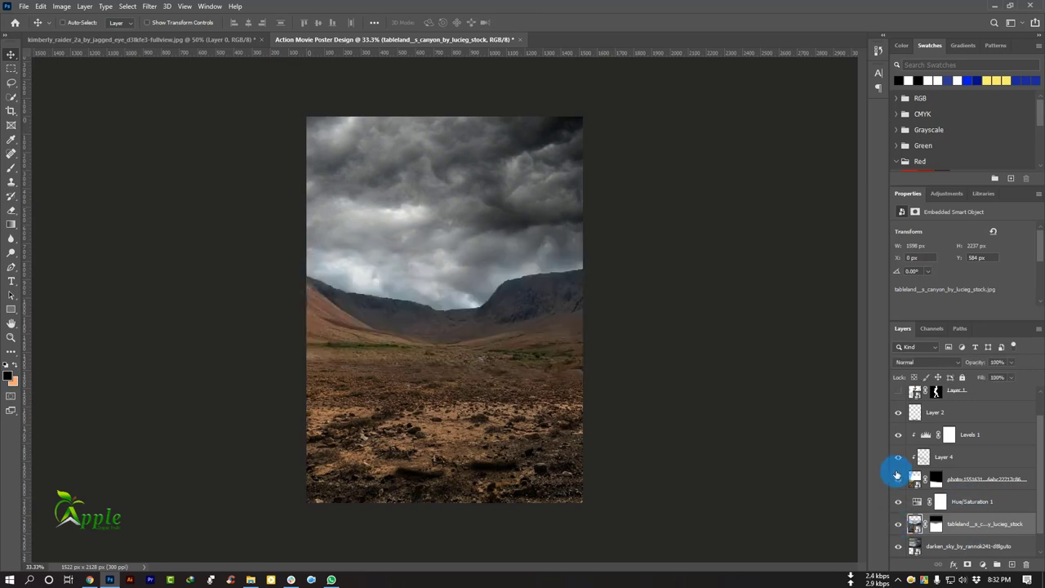
click(967, 504)
click(983, 564)
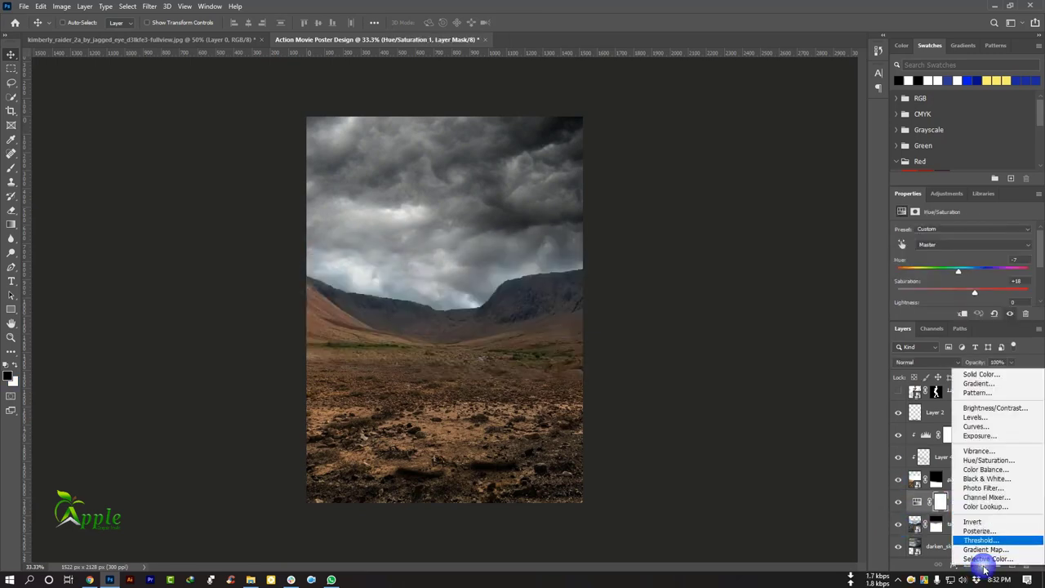
click(988, 480)
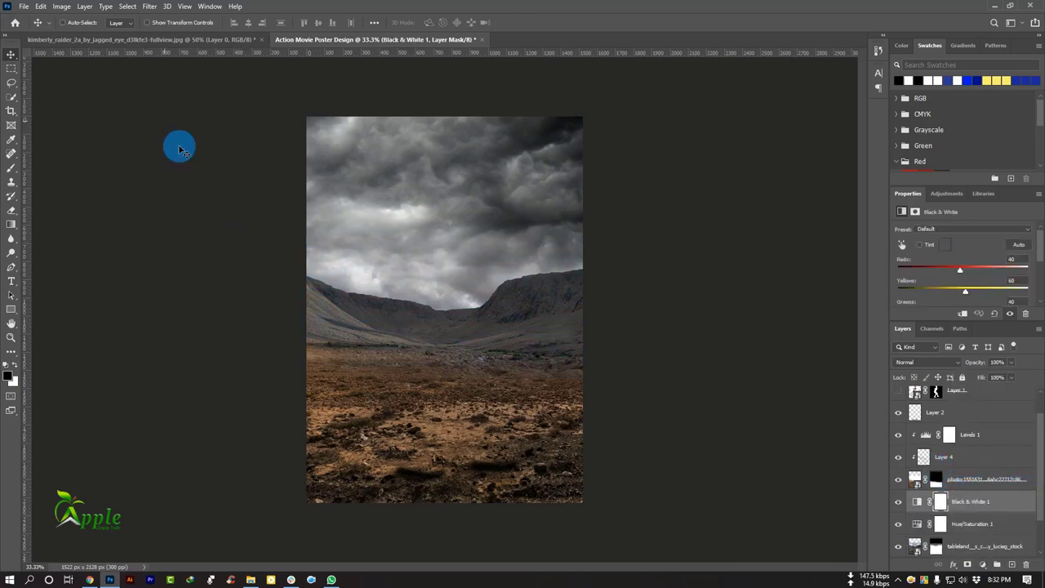
click(62, 6)
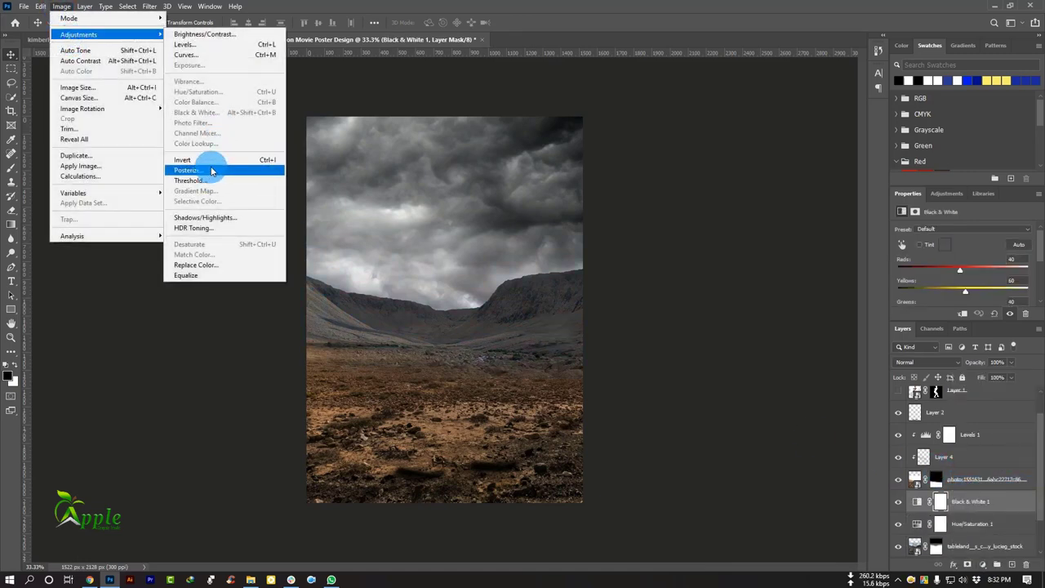
click(210, 166)
click(120, 209)
Paint white into the Black & White mask at 100% opacity and flow over part of the sky
click(10, 167)
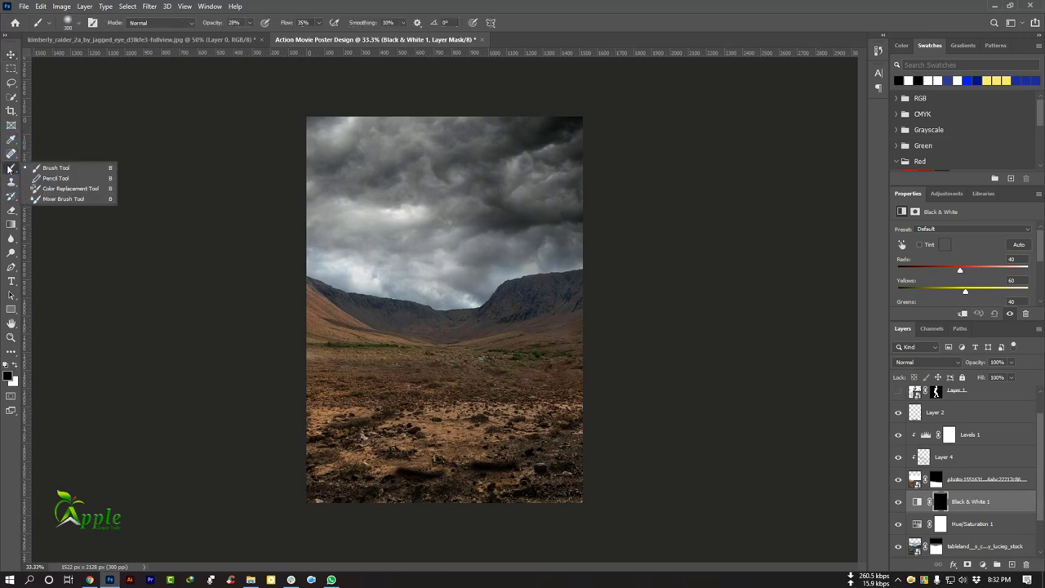
click(131, 165)
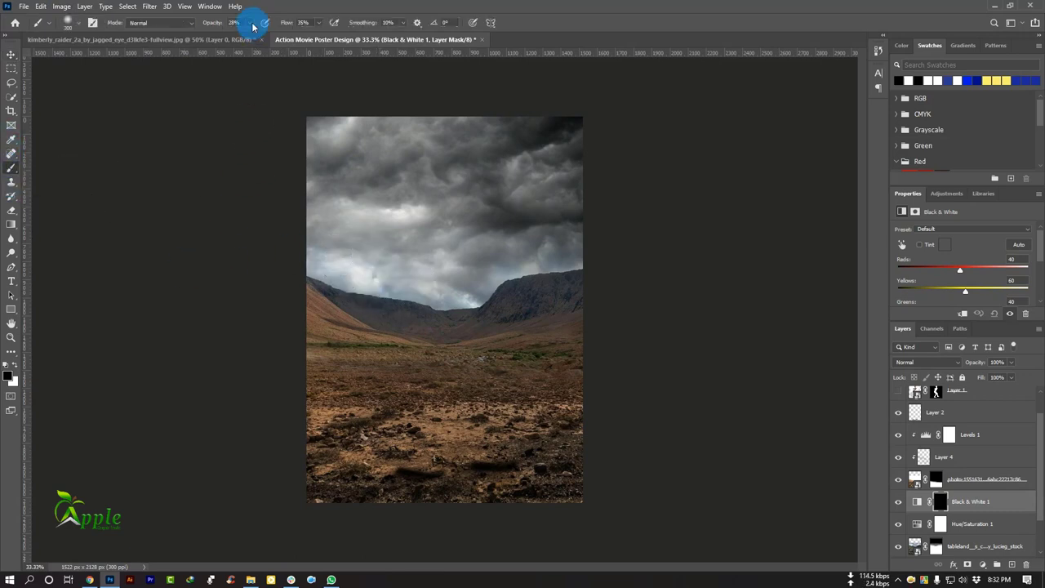
key(0)
key(shift+0)
key(x)
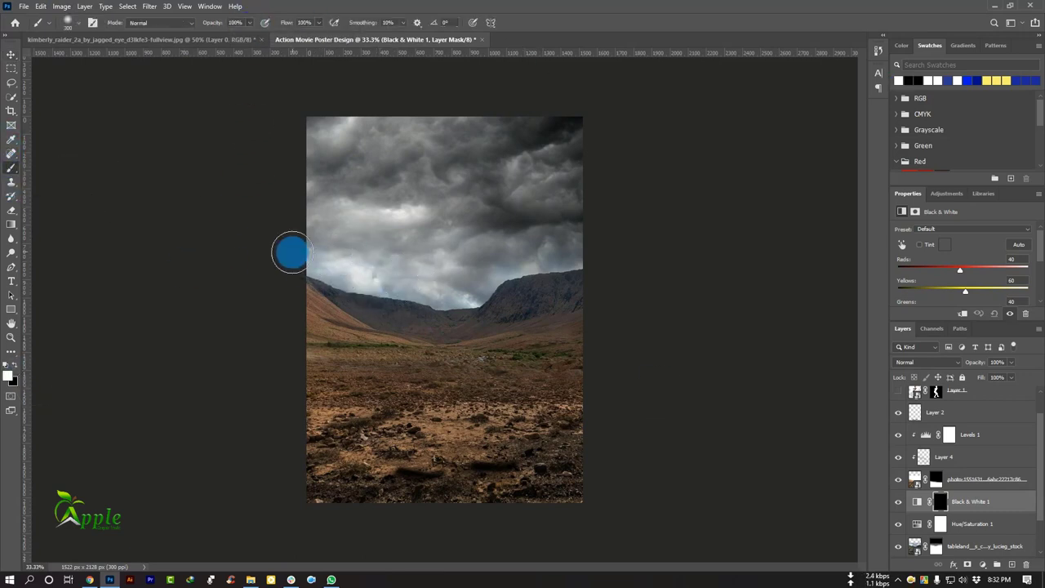
drag(292, 252, 450, 288)
key(v)
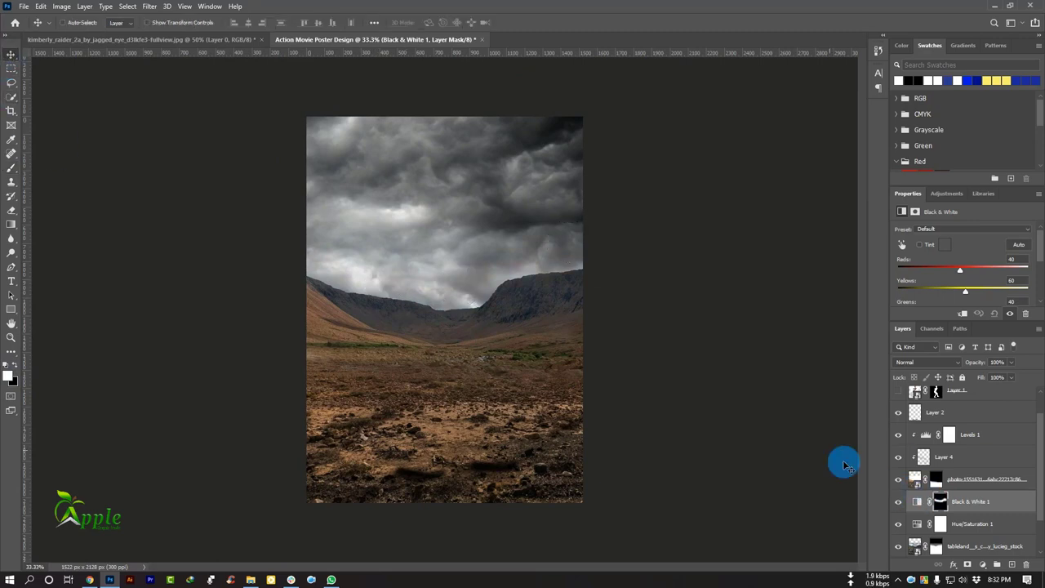
key(ctrl+minus)
Zoom back in and make the woman cut-out Layer 1 visible on the poster
key(ctrl+plus)
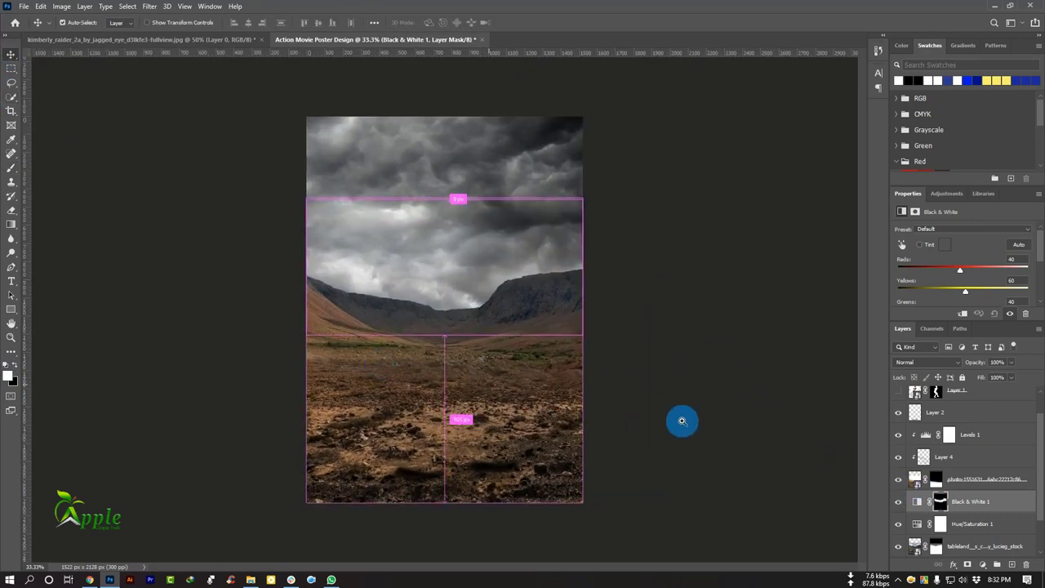
scroll(962, 539, down, 1)
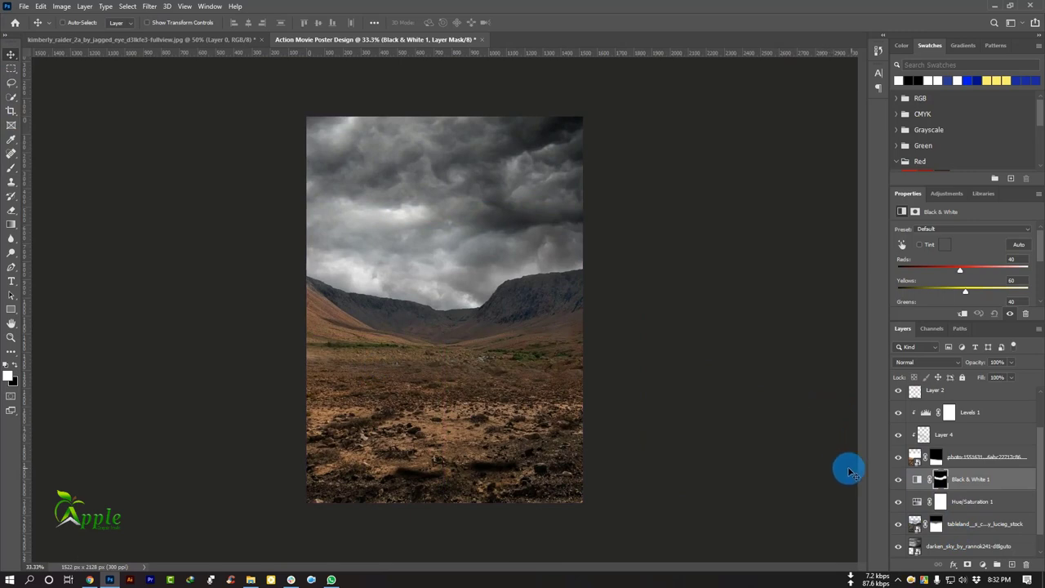
scroll(943, 490, up, 2)
click(899, 419)
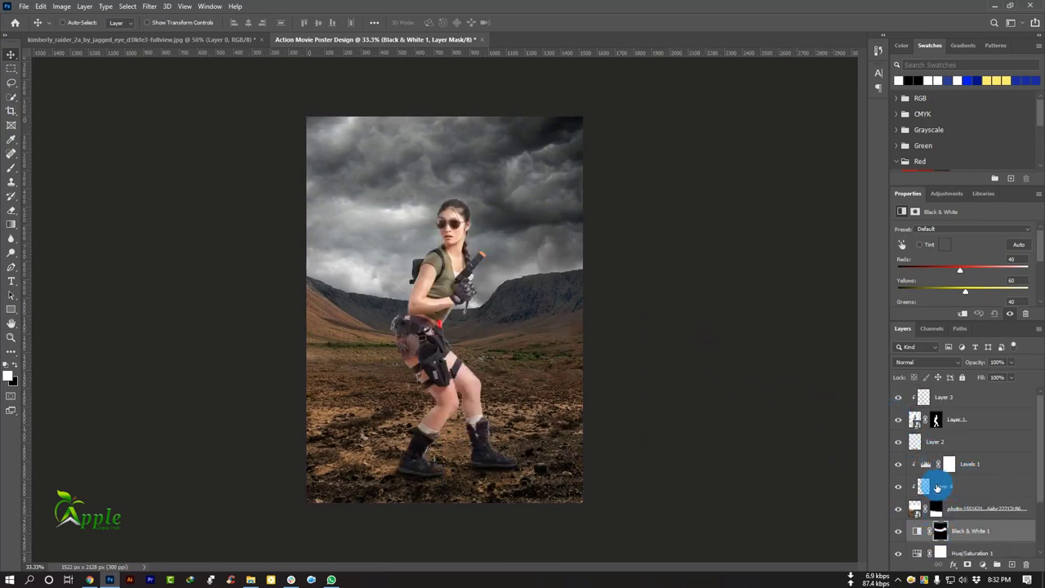
Make Layer 3 active with the Brush tool and open the new adjustment layer menu
click(947, 398)
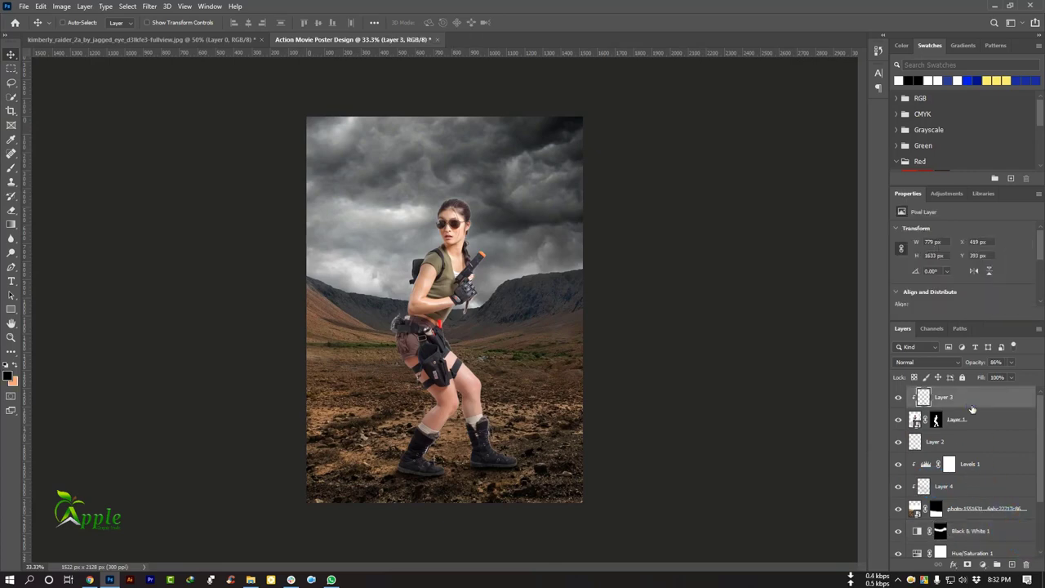
right_click(15, 175)
click(49, 169)
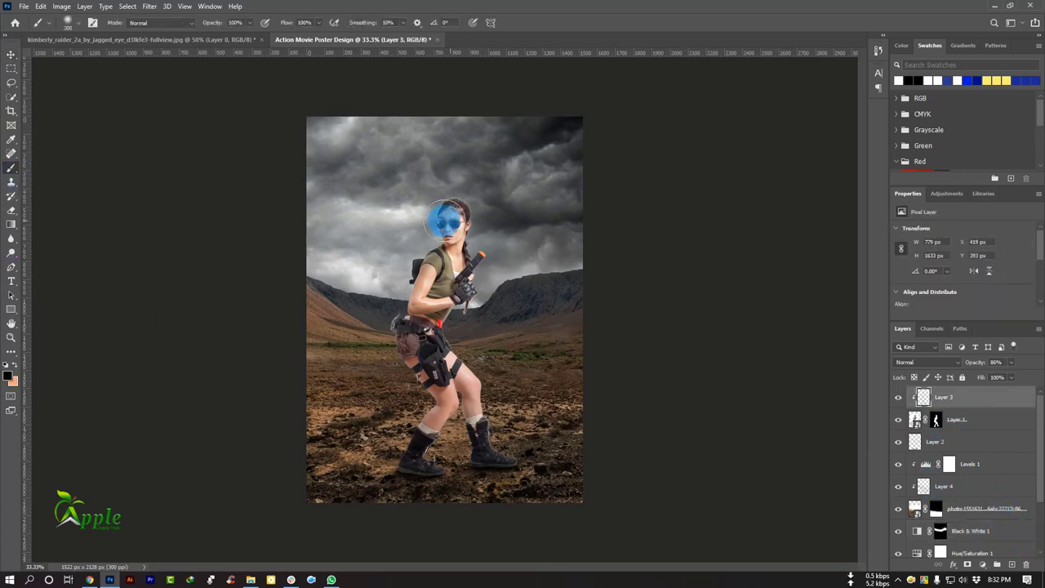
scroll(445, 212, up, 3)
drag(540, 289, 573, 339)
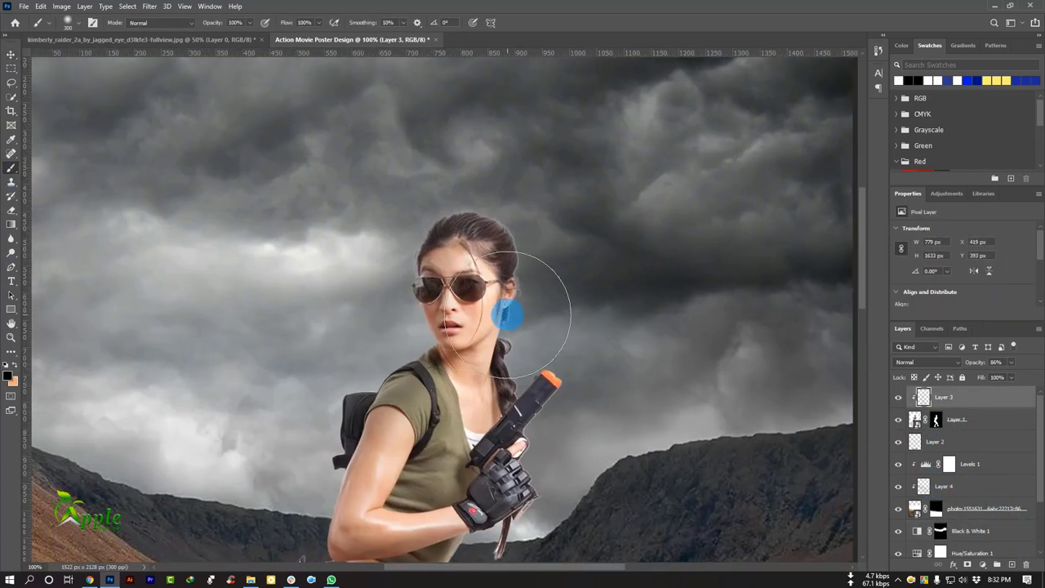
scroll(606, 334, down, 2)
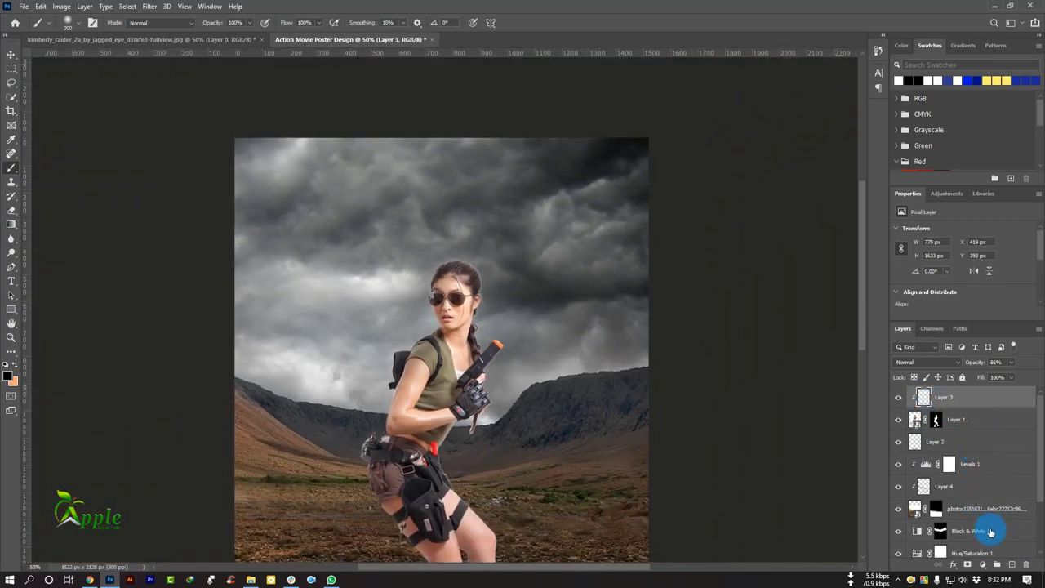
click(983, 564)
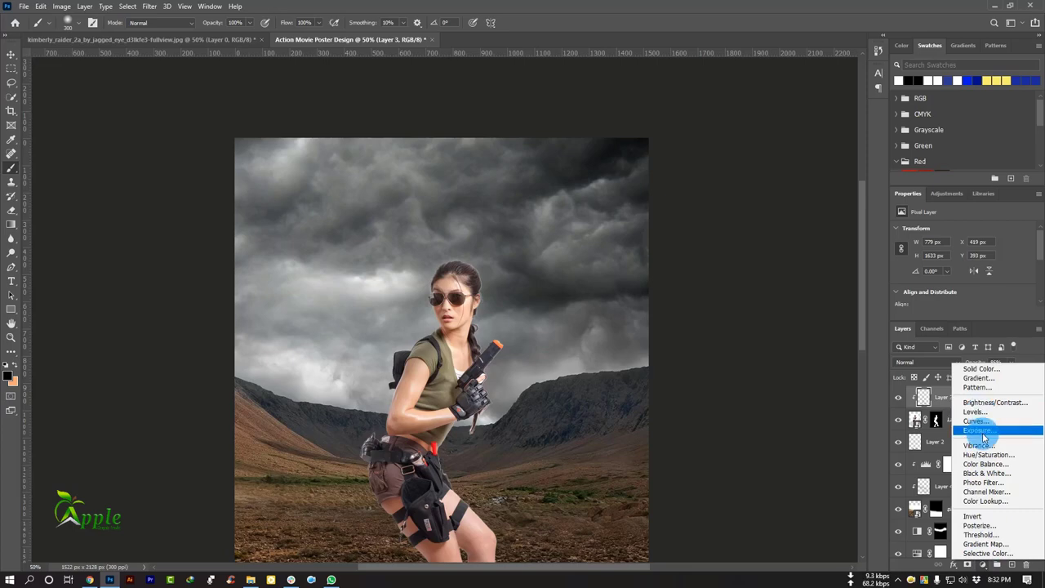
Add a Curves 1 adjustment clipped to Layer 3, dragging its curve point to shift tone
click(976, 421)
key(ctrl+minus)
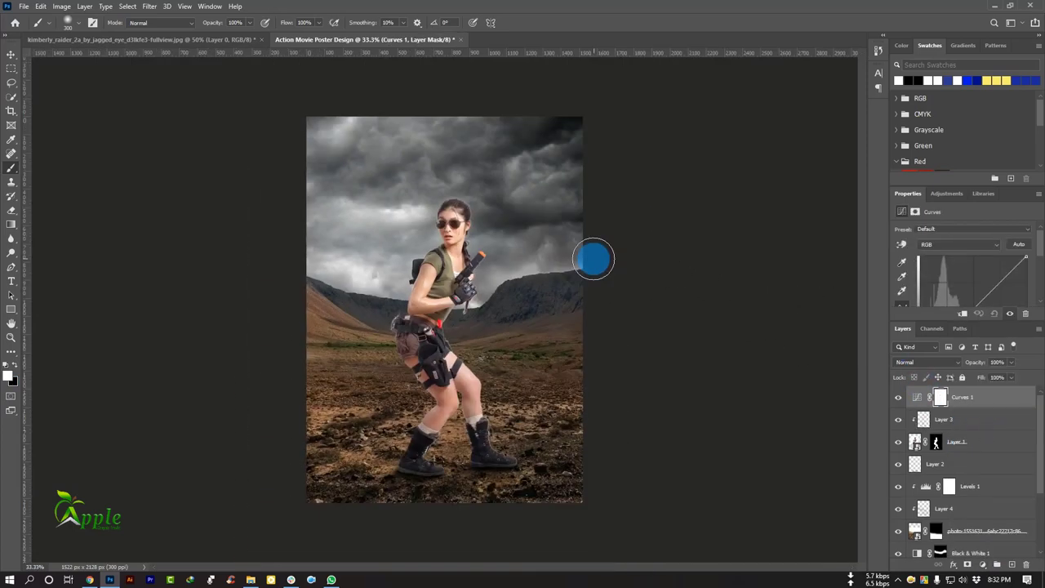
scroll(996, 286, down, 2)
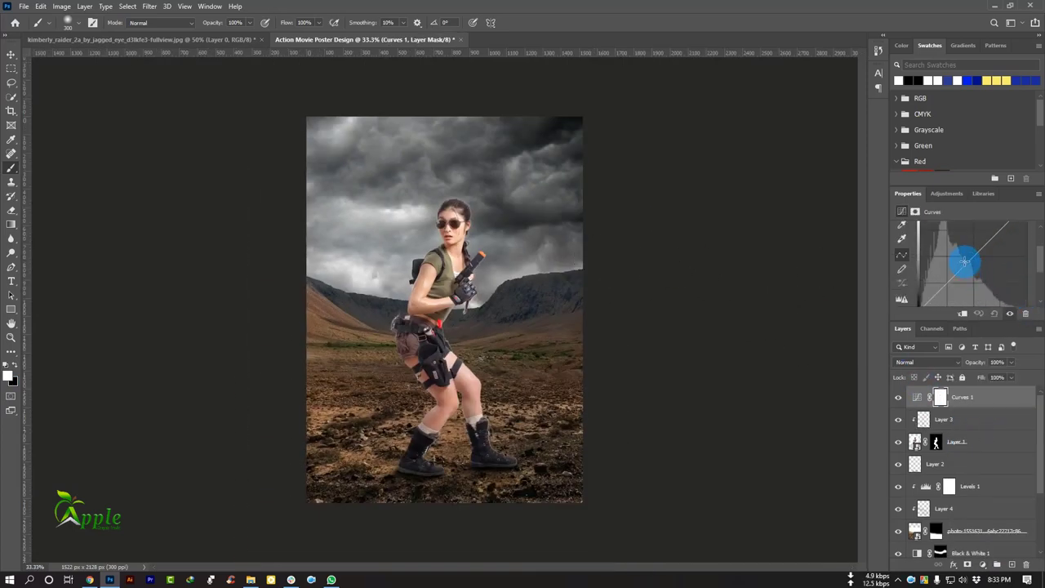
drag(964, 261, 972, 272)
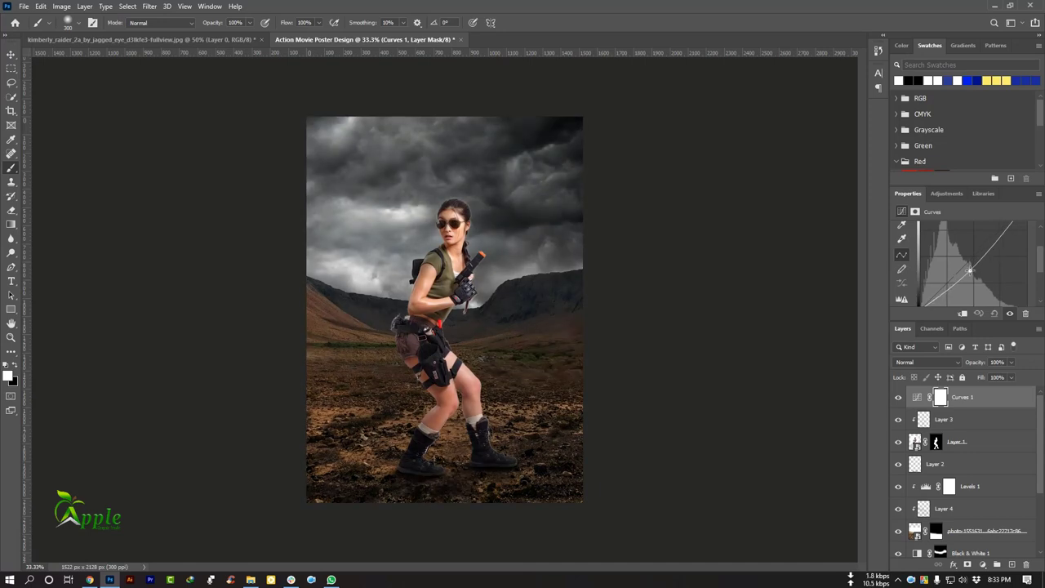
click(962, 313)
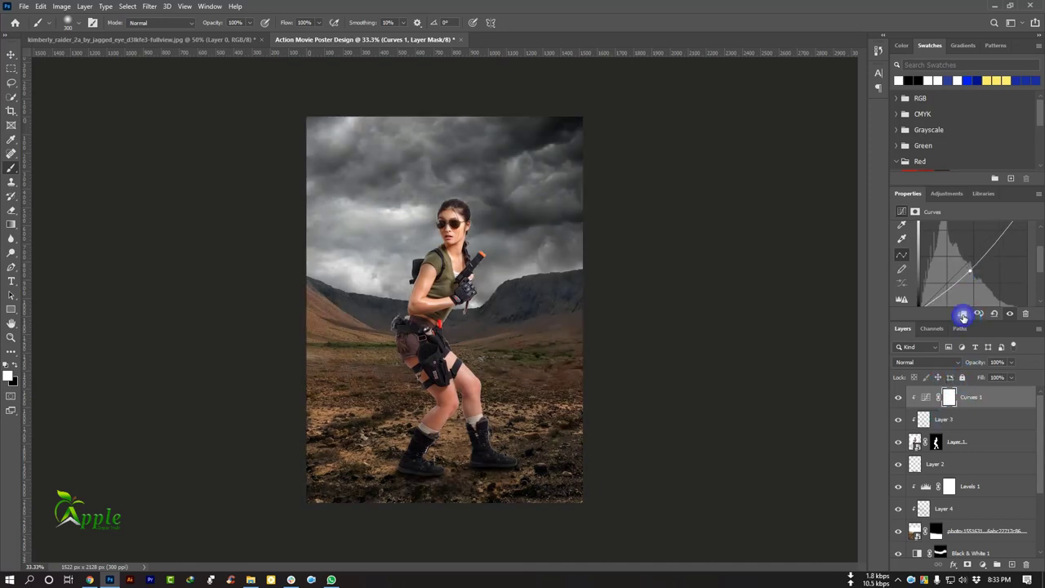
drag(970, 269, 974, 275)
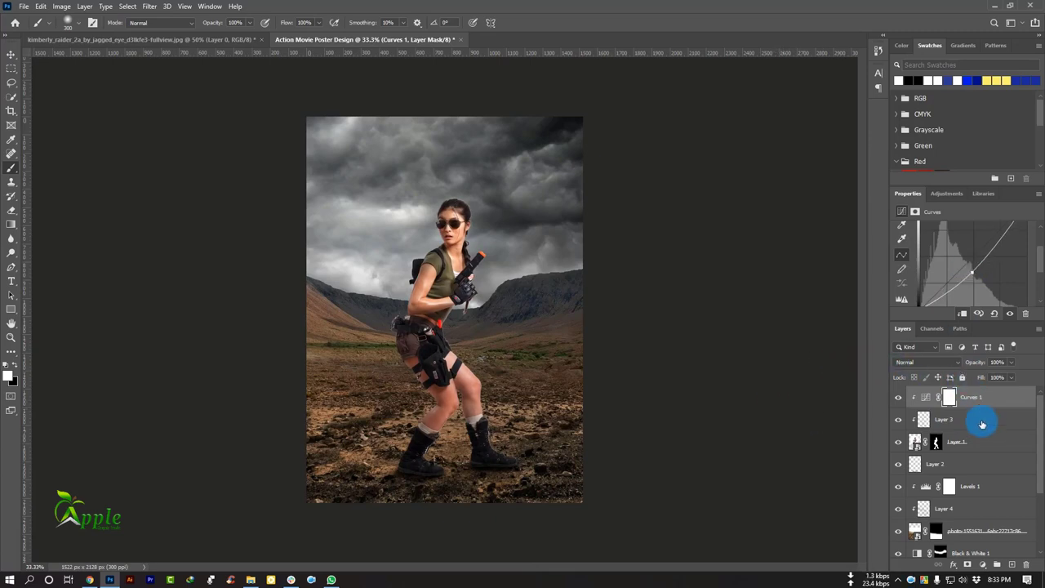
Paint soft shading over the woman on Layer 3 with a size 125 brush, 20% opacity, ~41% flow
click(939, 419)
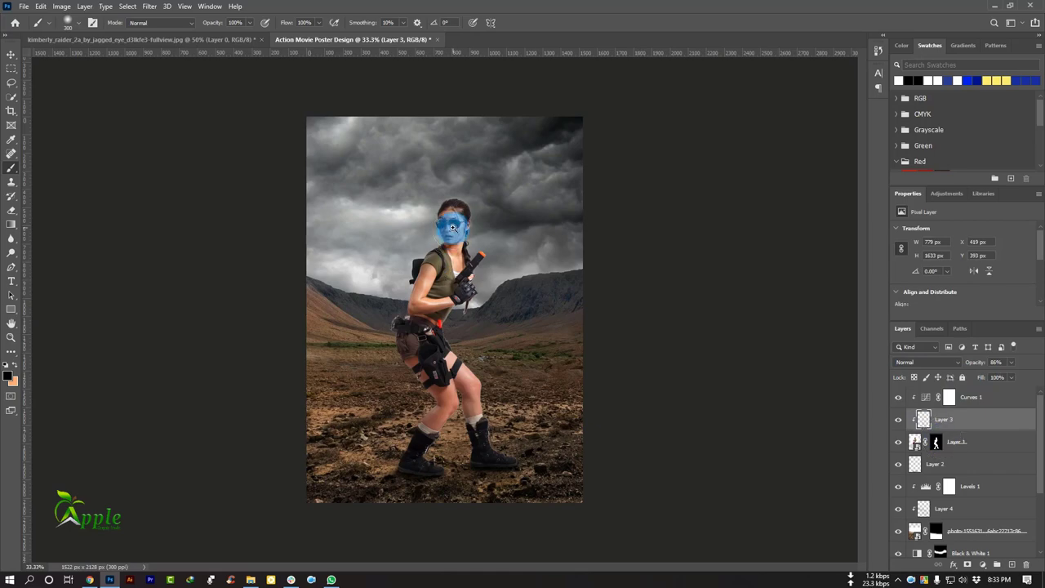
scroll(454, 229, up, 2)
key(bracketleft)
key(bracketleft)
key(bracketleft)
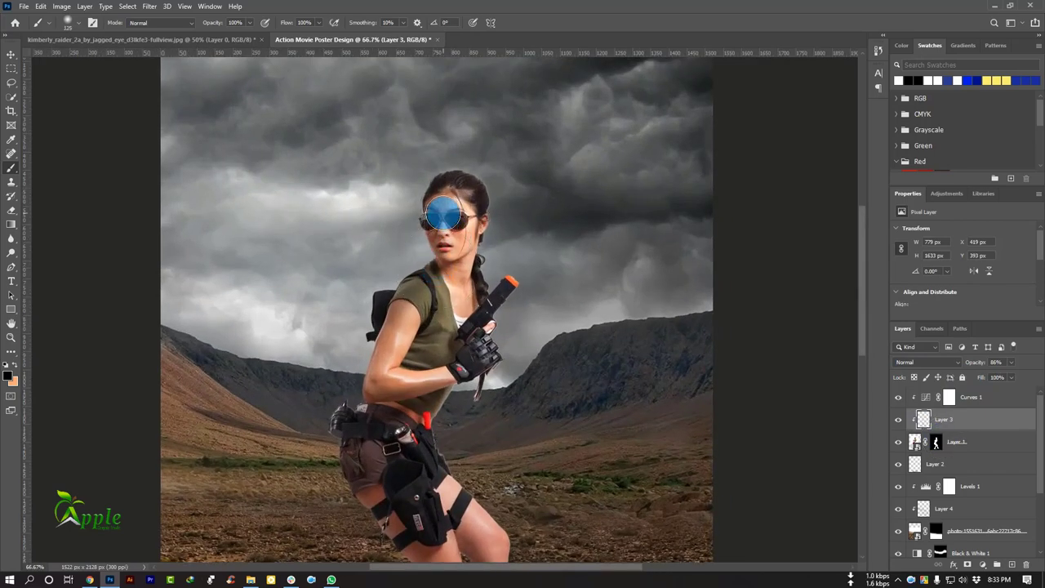
click(251, 22)
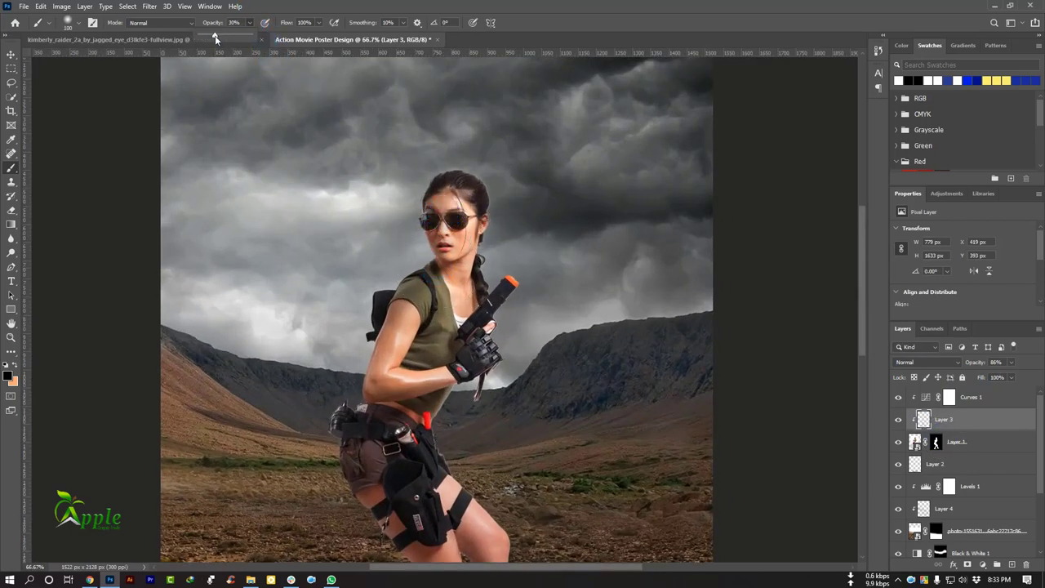
click(310, 20)
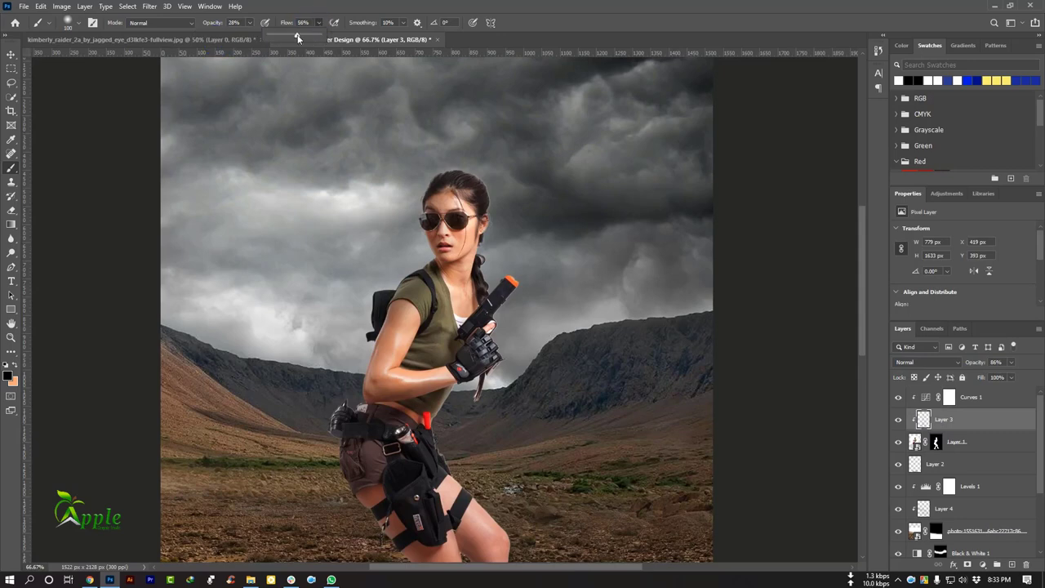
click(455, 188)
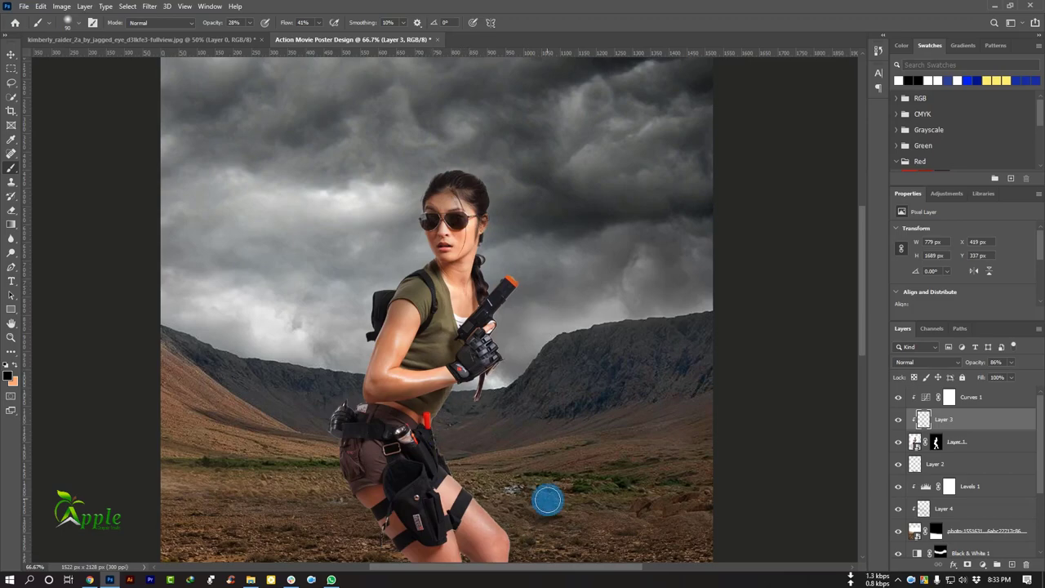
drag(547, 500, 469, 406)
drag(415, 533, 408, 410)
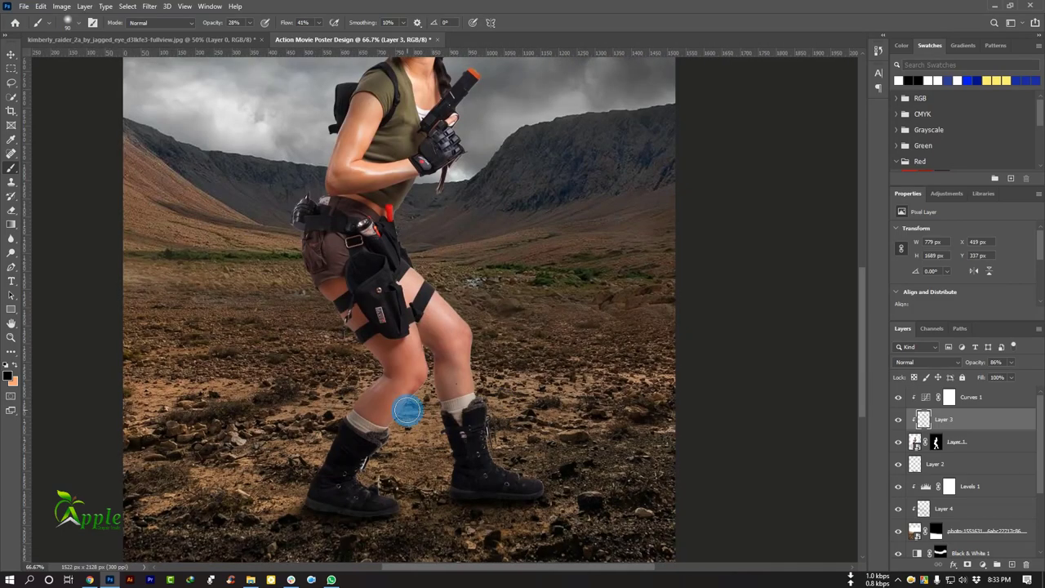
key(ctrl+minus)
key(ctrl+minus)
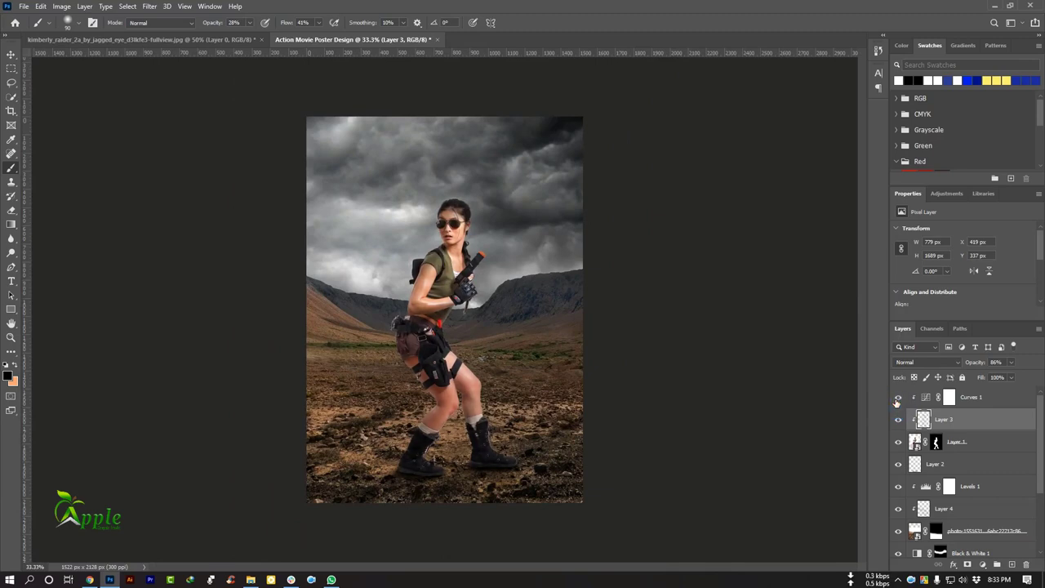
Apply a Camera Raw smart filter with Clarity +24 to the woman's Layer 1
key(v)
click(377, 200)
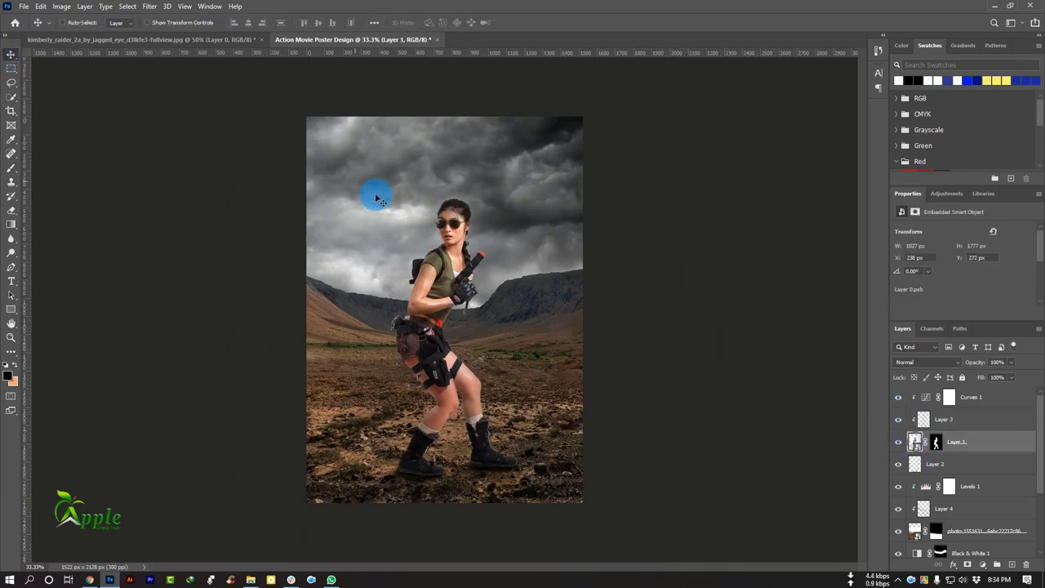
click(150, 6)
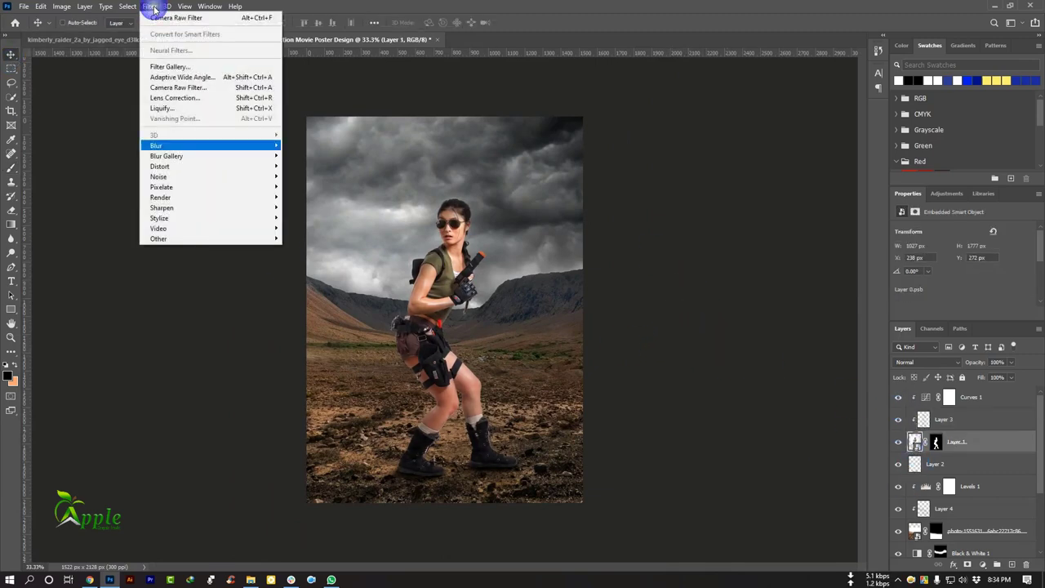
click(178, 98)
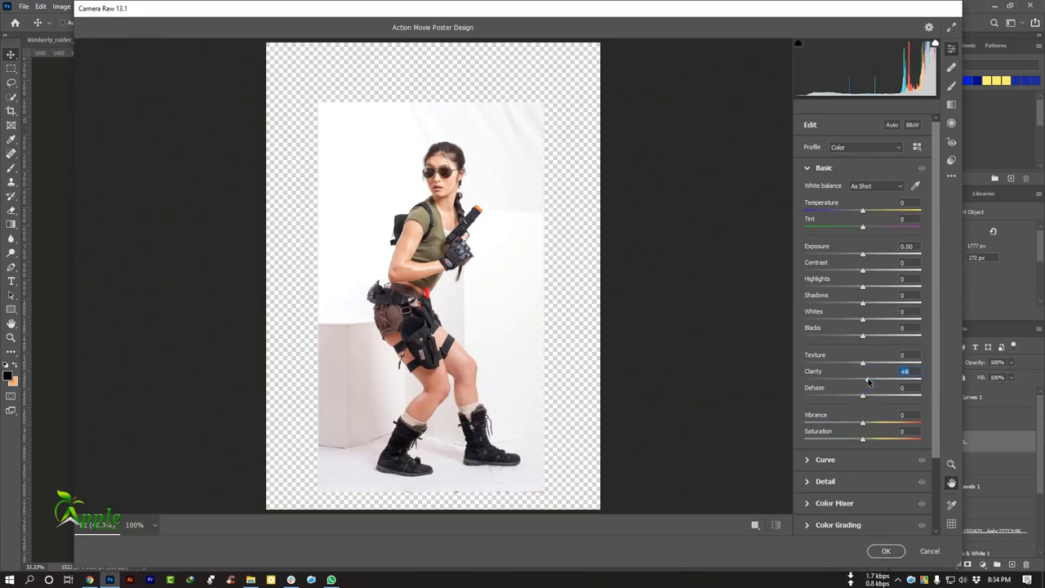
drag(868, 381, 892, 377)
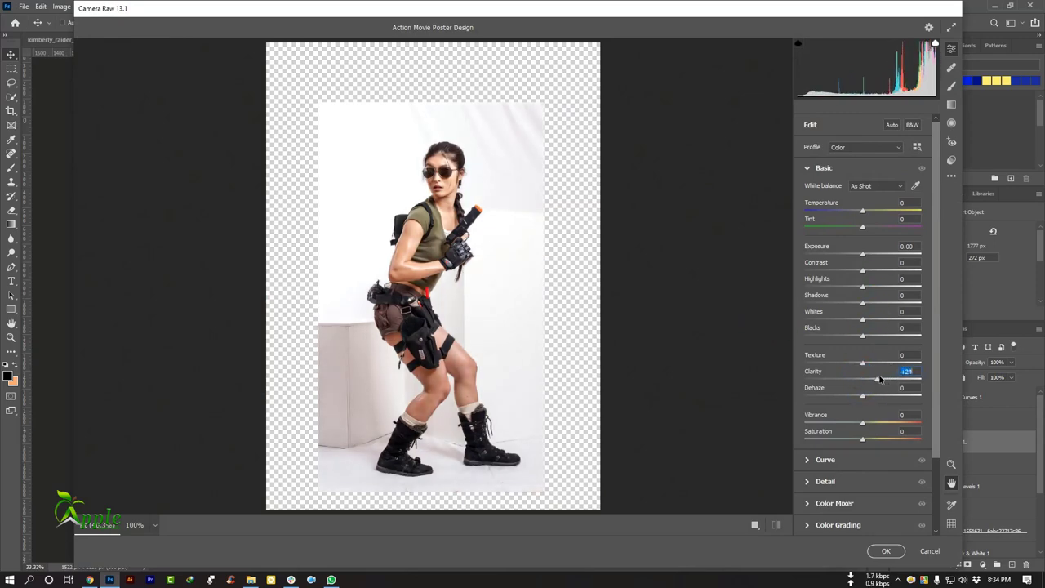
click(886, 552)
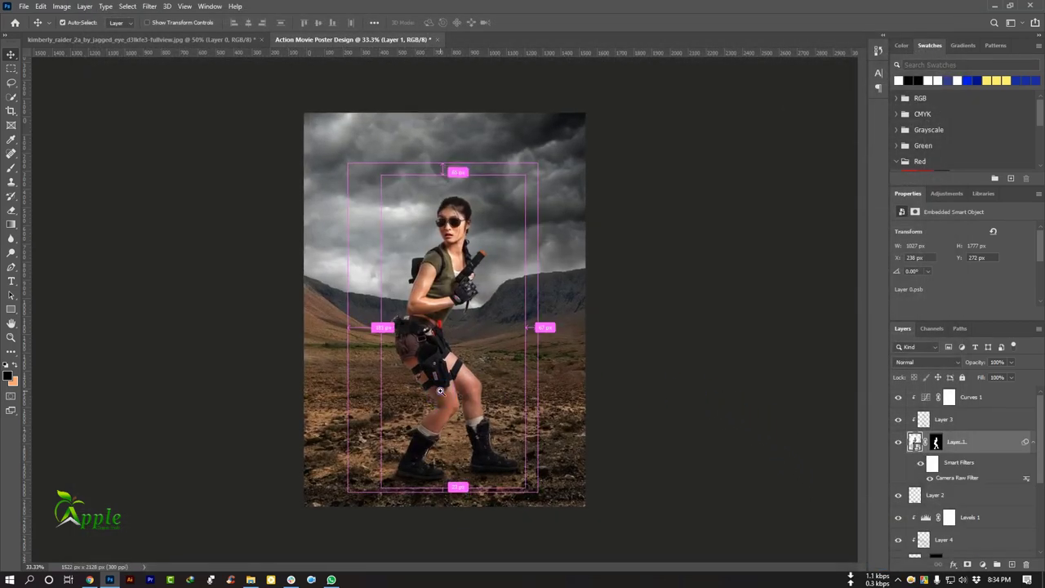
Toggle the woman's Camera Raw smart filter to compare, leaving it turned on
key(ctrl+plus)
click(931, 464)
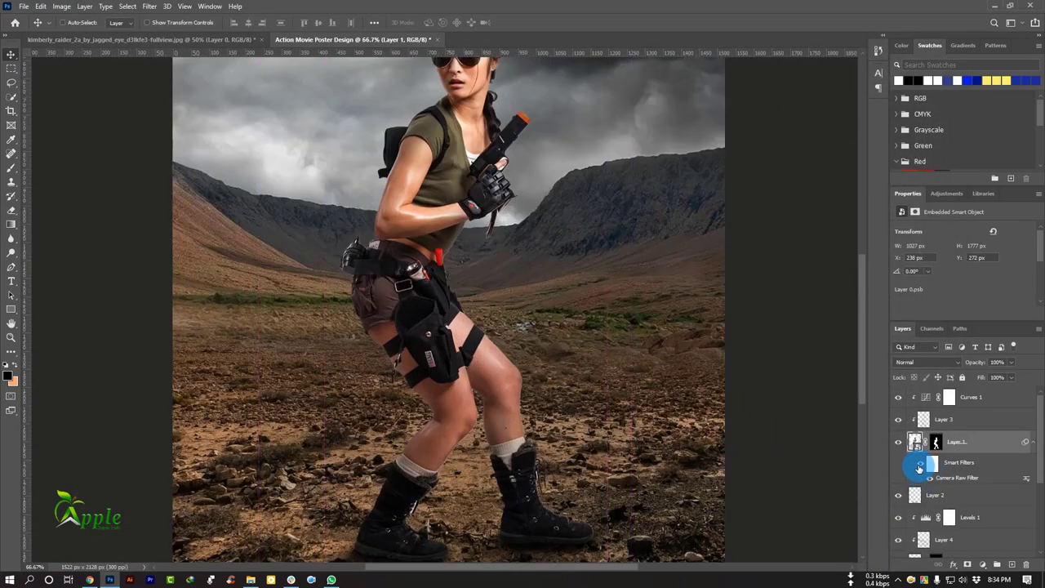
click(918, 467)
click(918, 468)
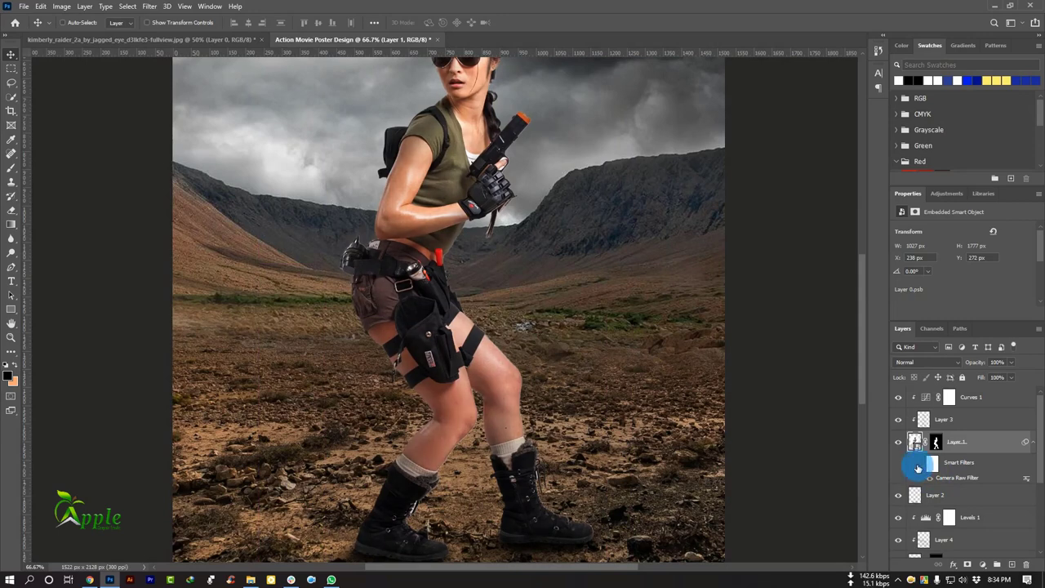
click(920, 469)
Zoom out, minimize Photoshop and pick up the tank image file from the desktop
key(ctrl+minus)
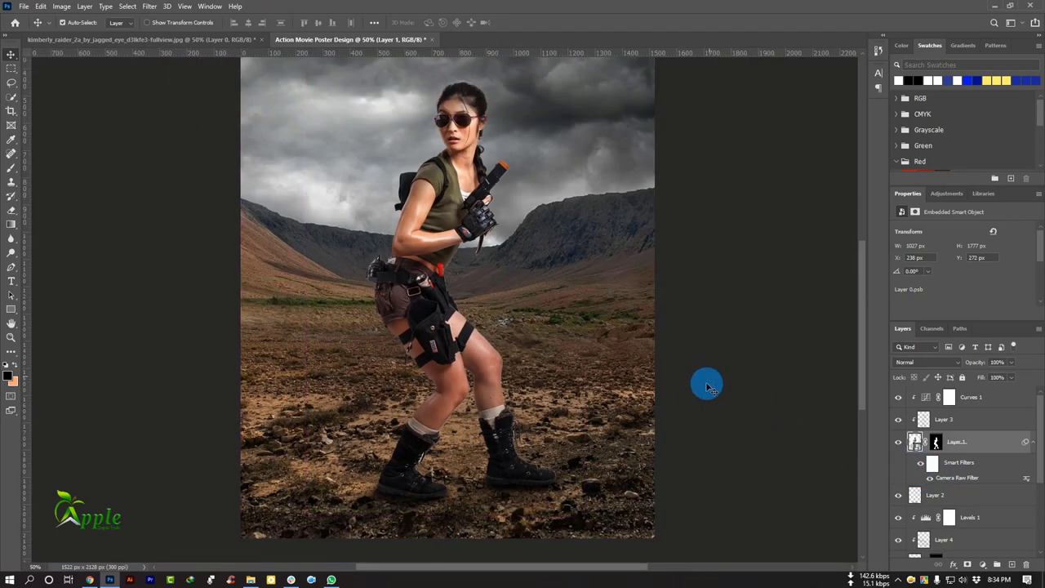
key(ctrl+minus)
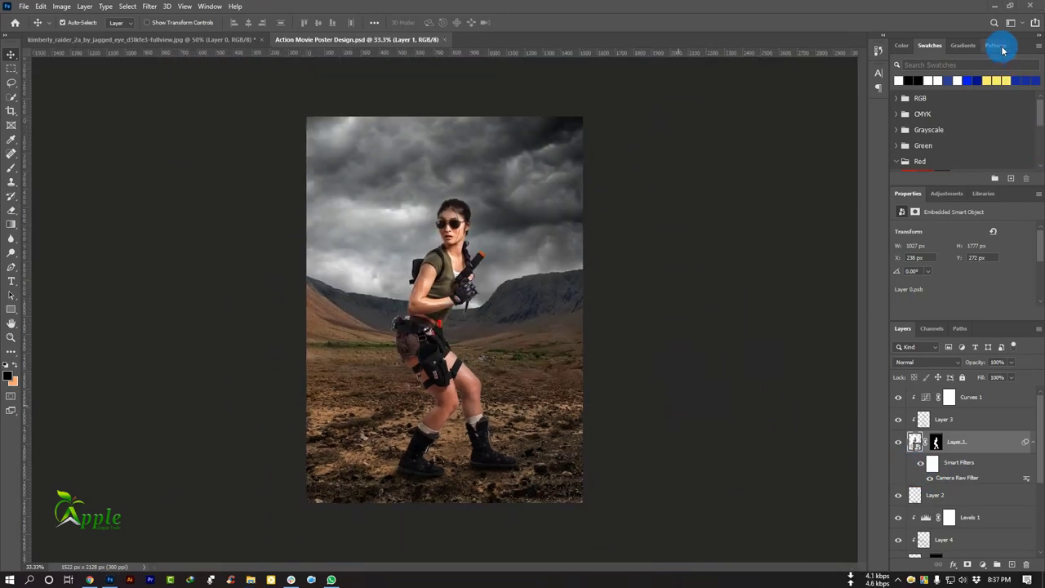
click(1010, 5)
drag(700, 210, 690, 283)
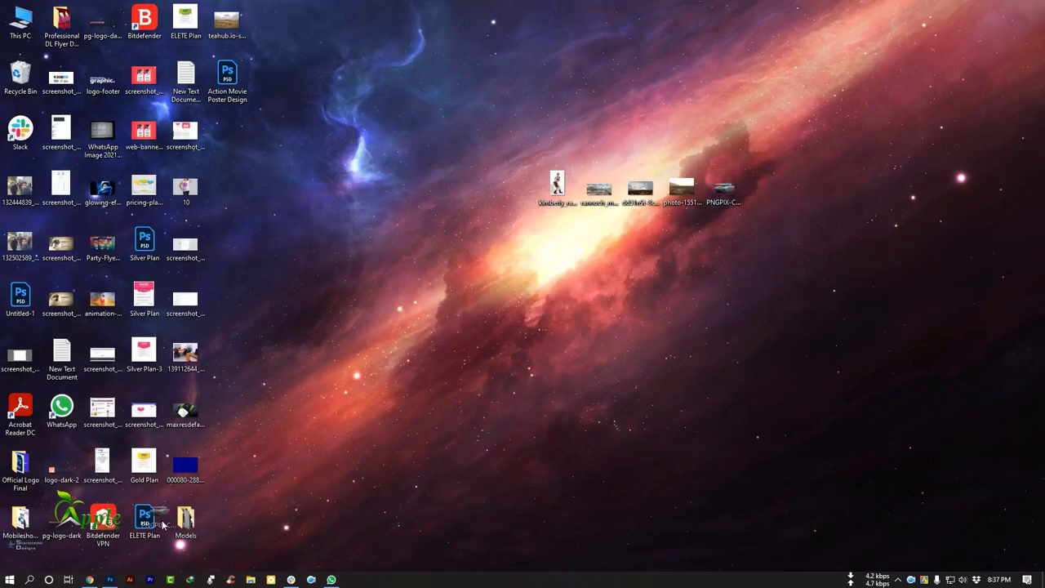
Place the PNGPIX tank image into the poster and position it on the canvas
drag(162, 525, 432, 412)
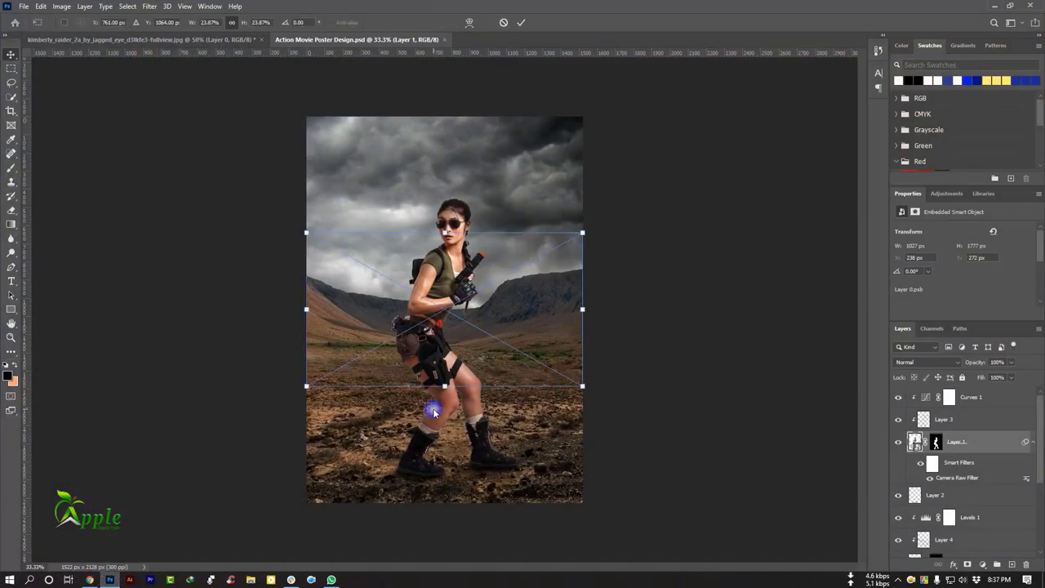
drag(534, 325, 583, 374)
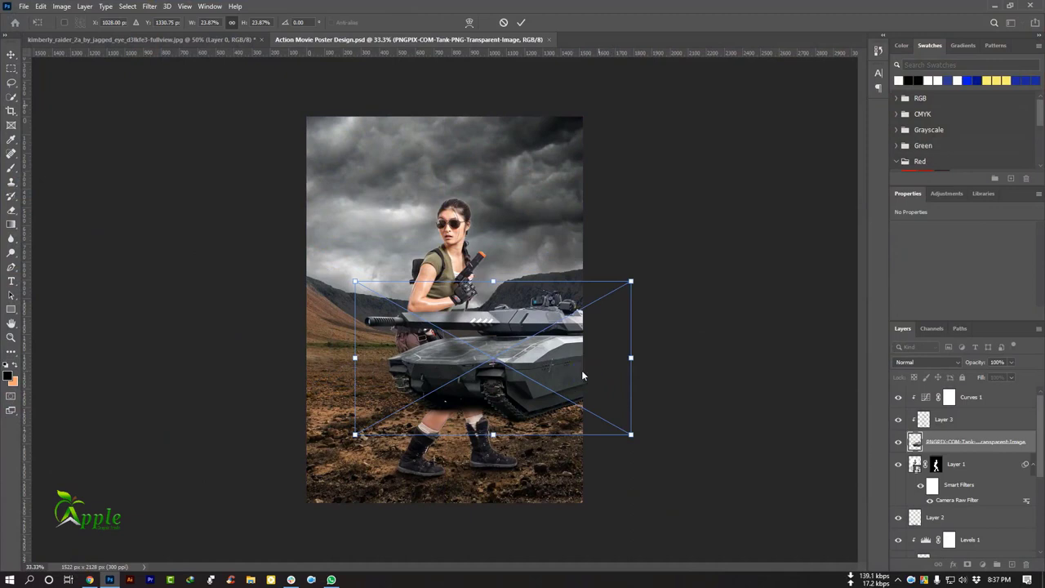
click(523, 23)
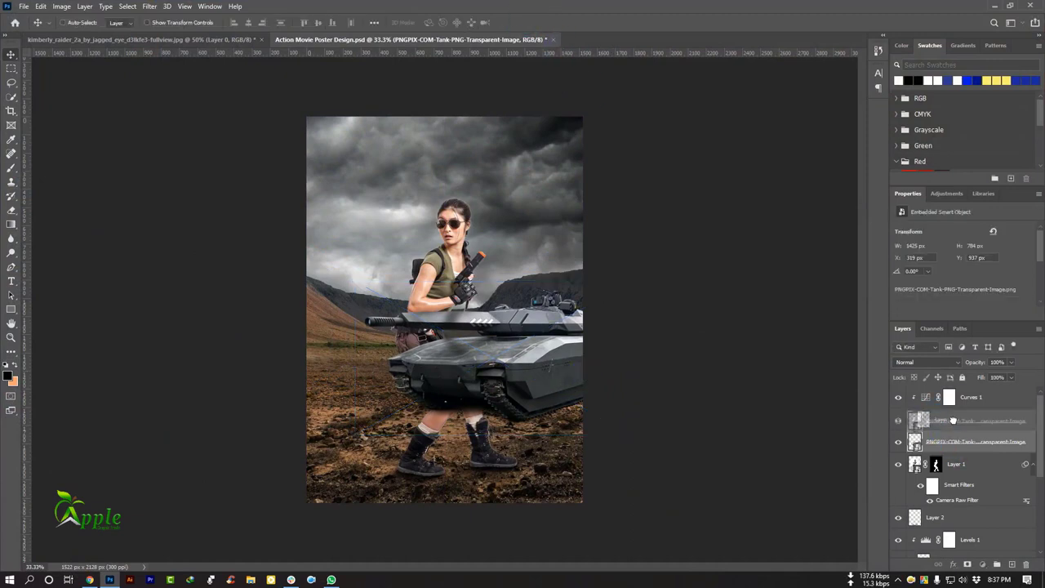
drag(954, 449, 955, 384)
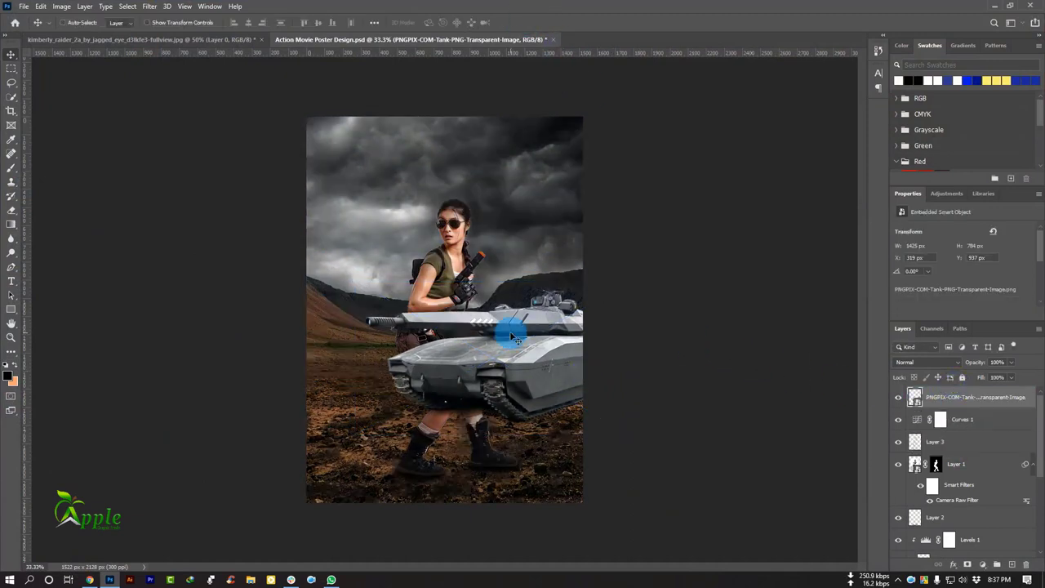
mouse_move(510, 333)
mouse_down()
mouse_move(475, 355)
mouse_move(473, 346)
mouse_up()
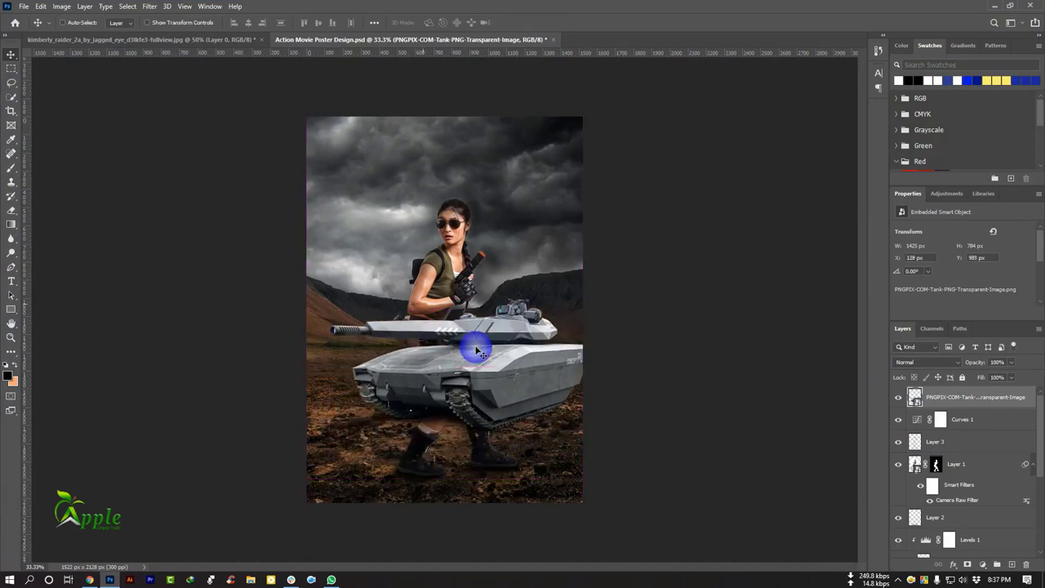
Scale the tank down with Free Transform and move its layer below the woman's Layer 1
click(40, 6)
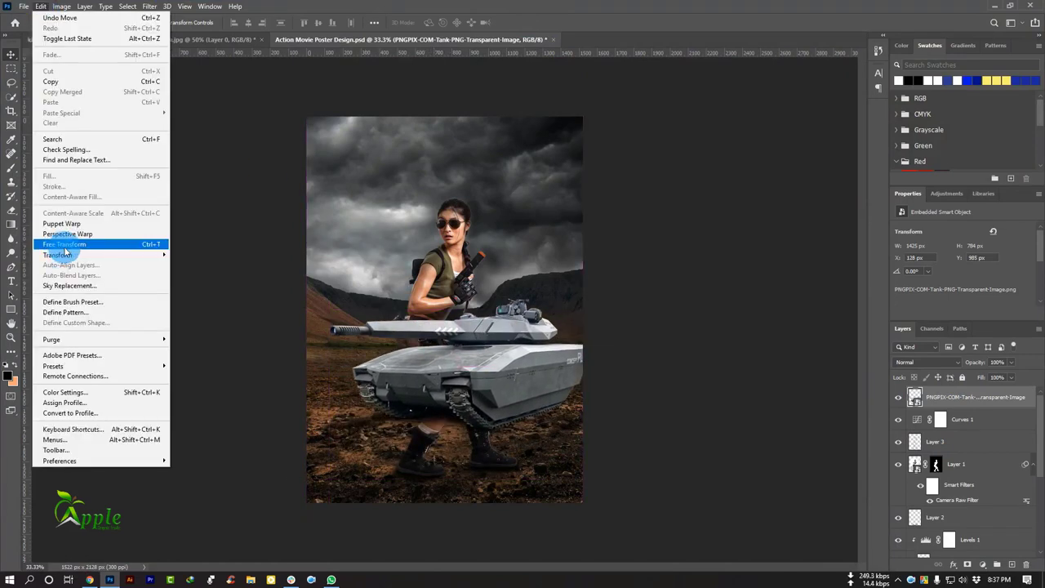
click(63, 244)
drag(322, 290, 440, 300)
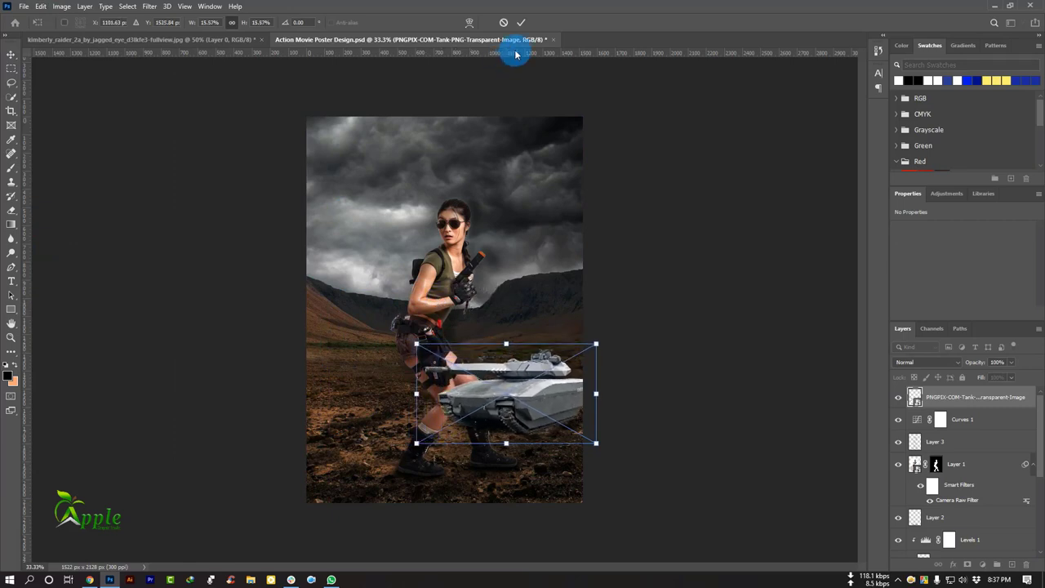
click(521, 22)
mouse_move(973, 398)
mouse_down()
mouse_move(967, 556)
mouse_move(974, 401)
mouse_move(993, 436)
mouse_move(923, 445)
mouse_up()
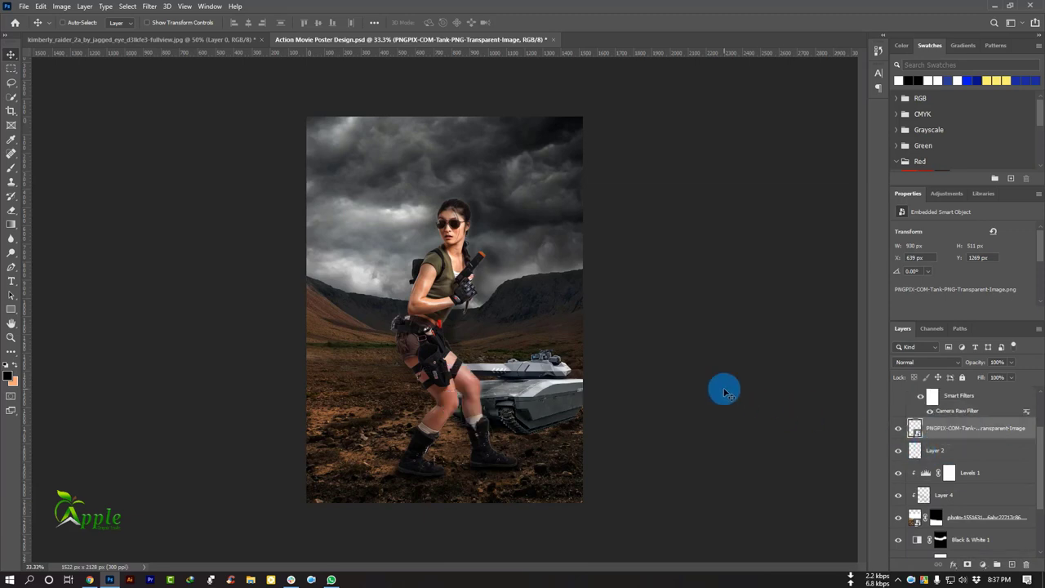
drag(537, 373, 516, 338)
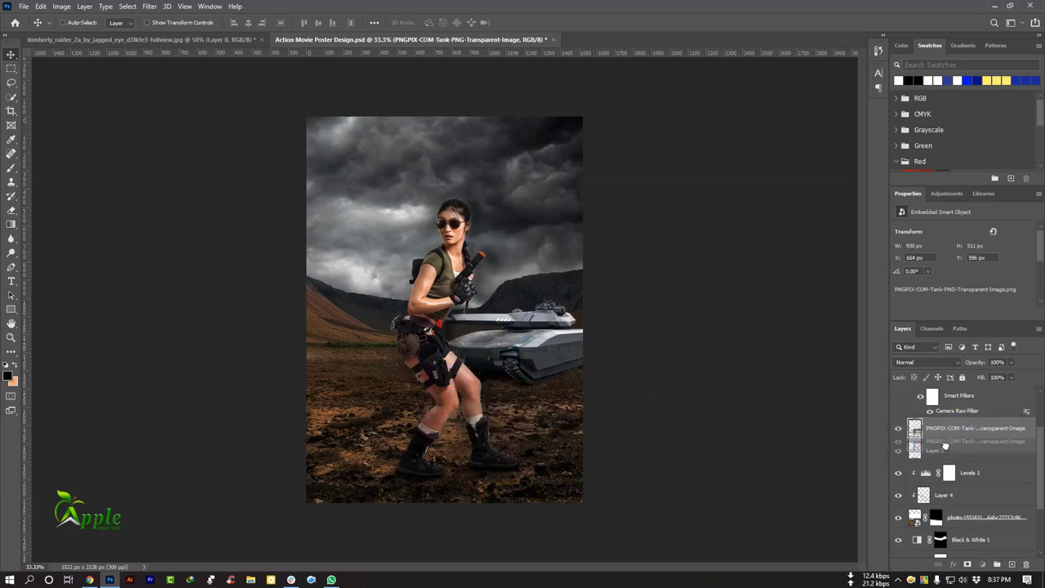
drag(955, 431, 941, 426)
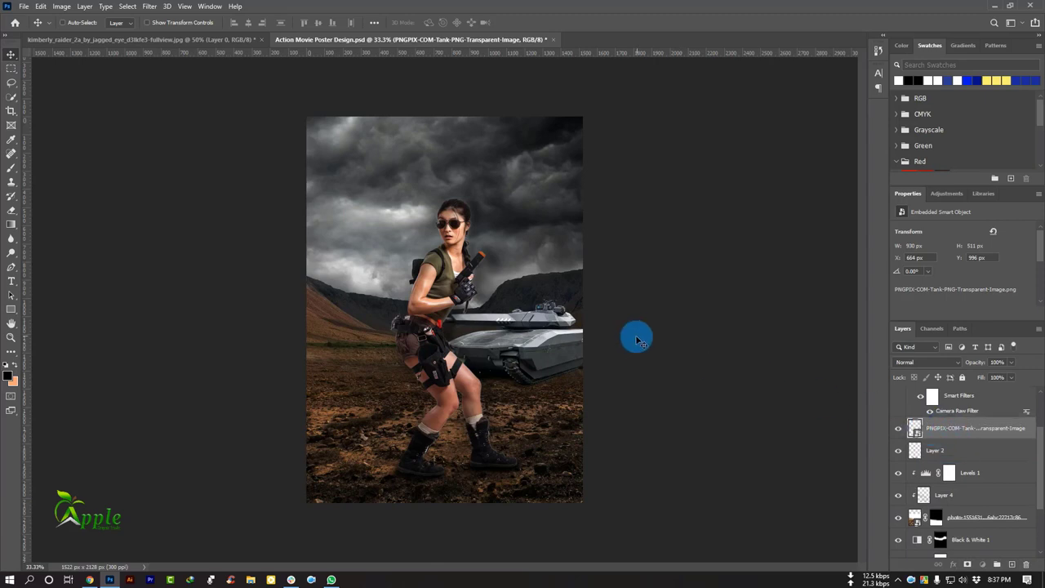
Shrink the tank further to 658 × 362 px and nudge it up-left into the distance
click(40, 6)
click(56, 244)
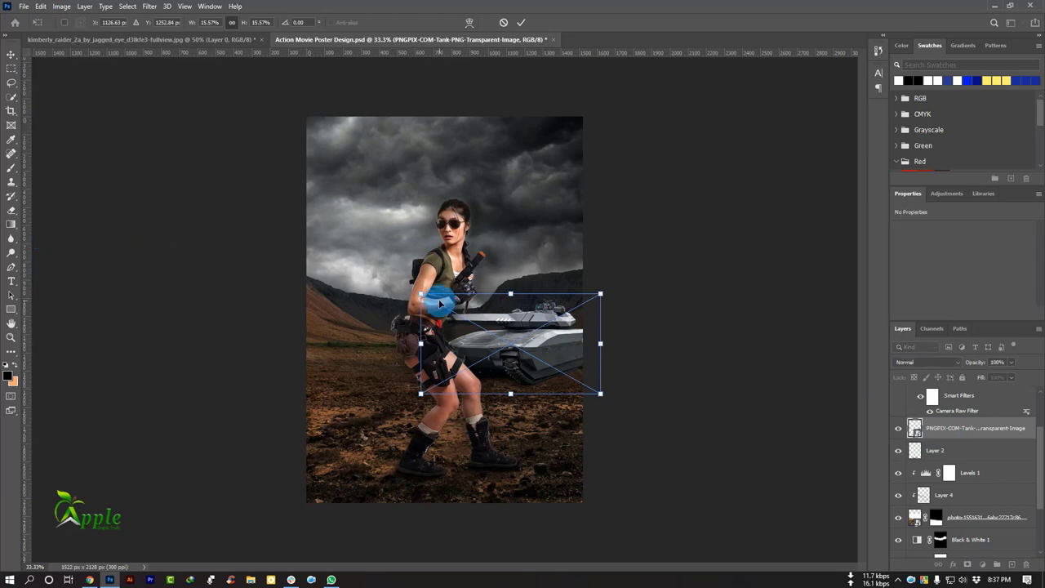
mouse_move(421, 293)
mouse_down()
mouse_move(454, 308)
mouse_move(484, 301)
mouse_up()
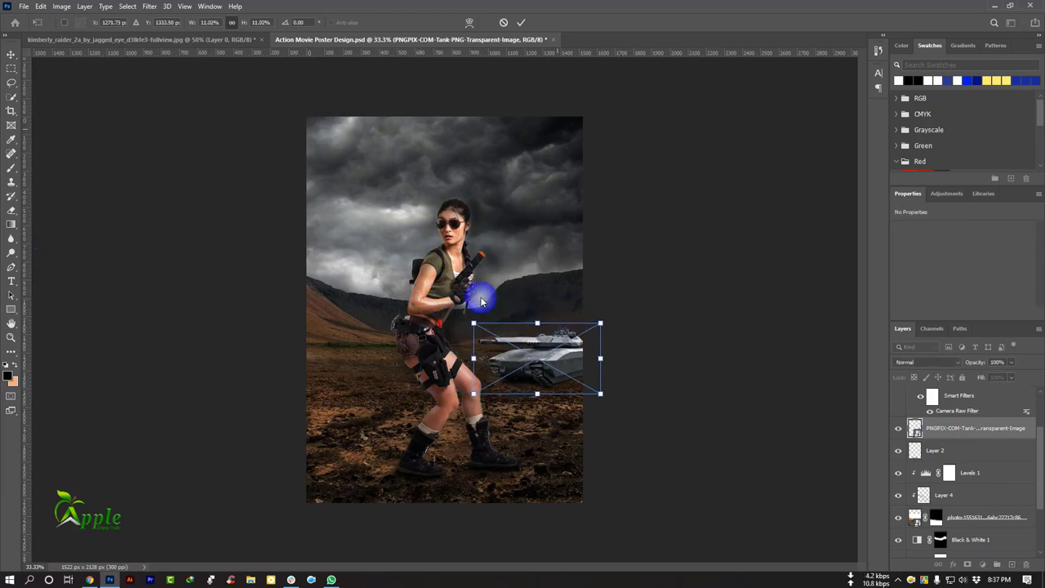
click(521, 22)
drag(606, 365, 578, 343)
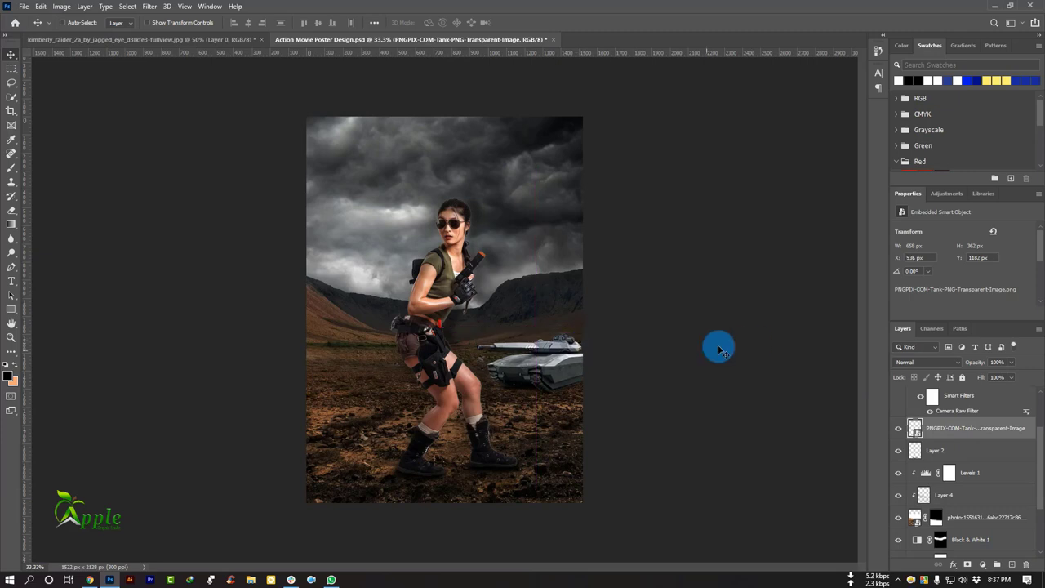
Add a Levels 2 adjustment clipped to the tank with black input raised to 33
scroll(558, 363, up, 1)
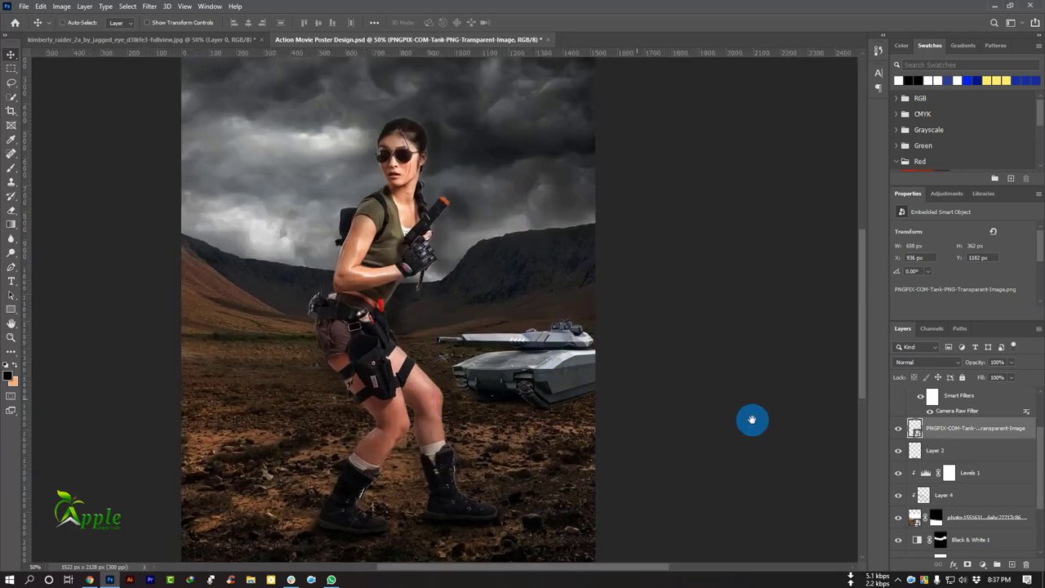
click(982, 564)
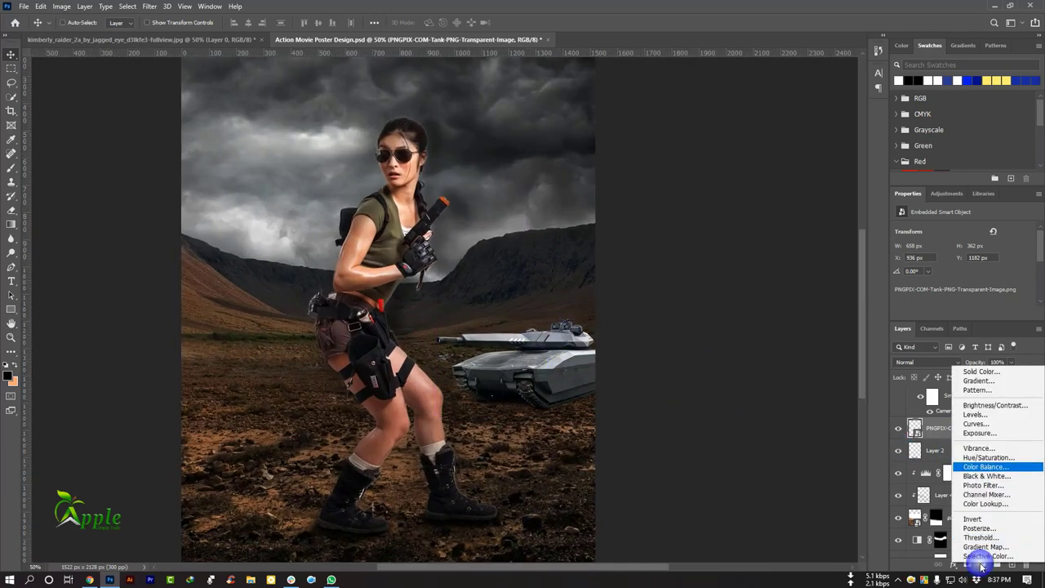
click(982, 417)
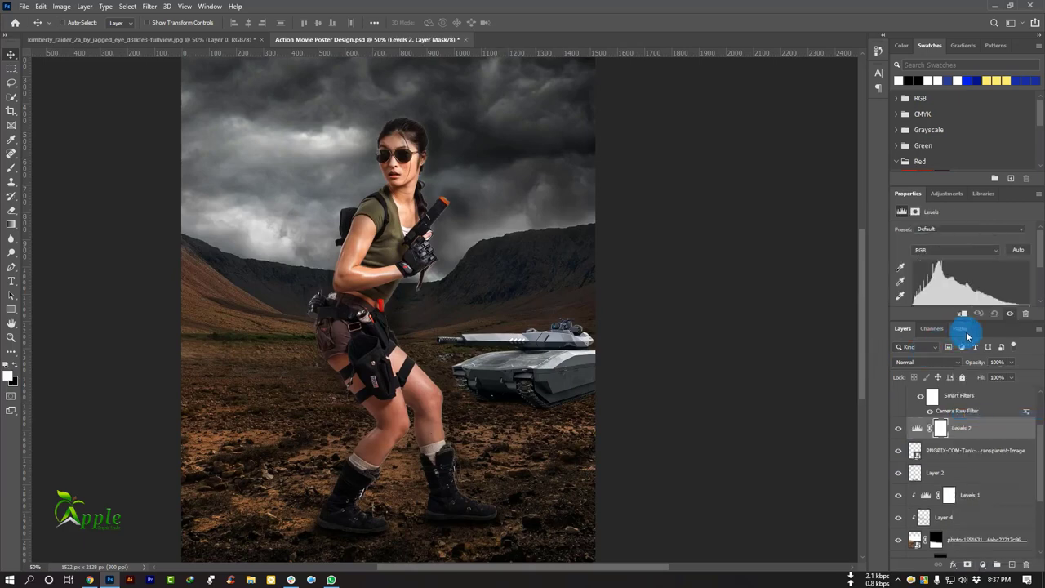
scroll(991, 276, down, 3)
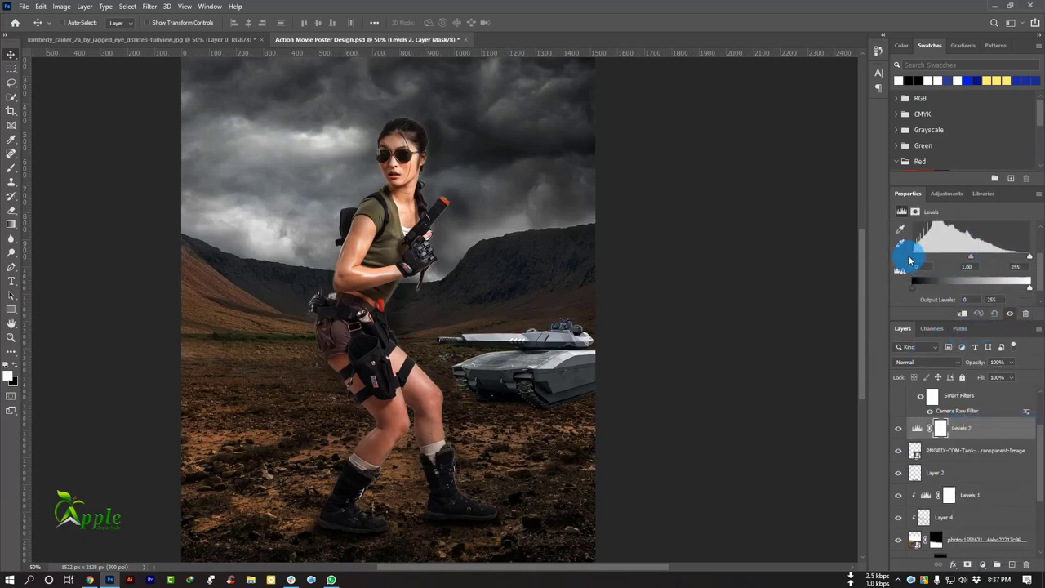
drag(910, 259, 926, 261)
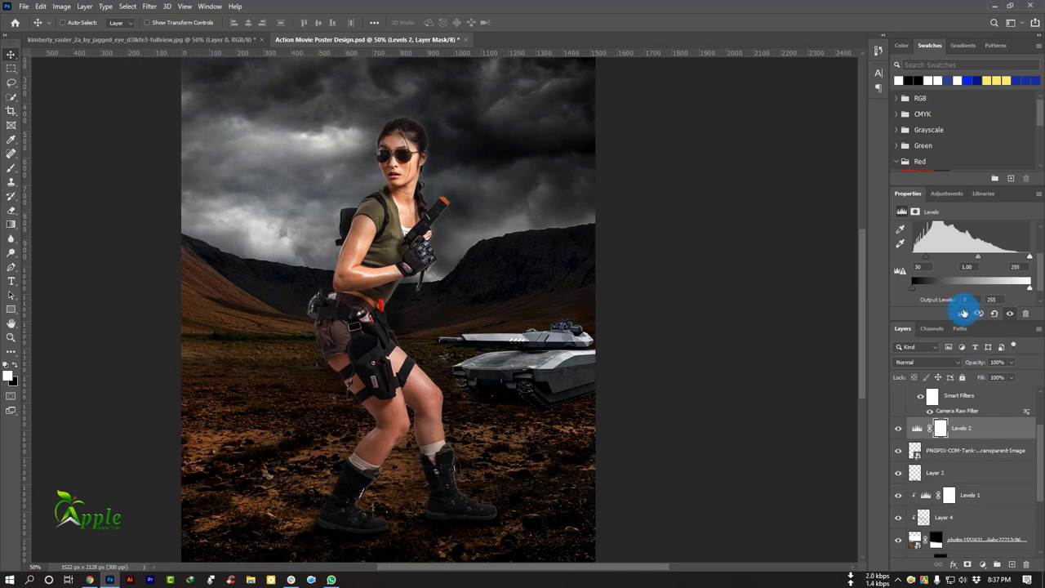
click(963, 314)
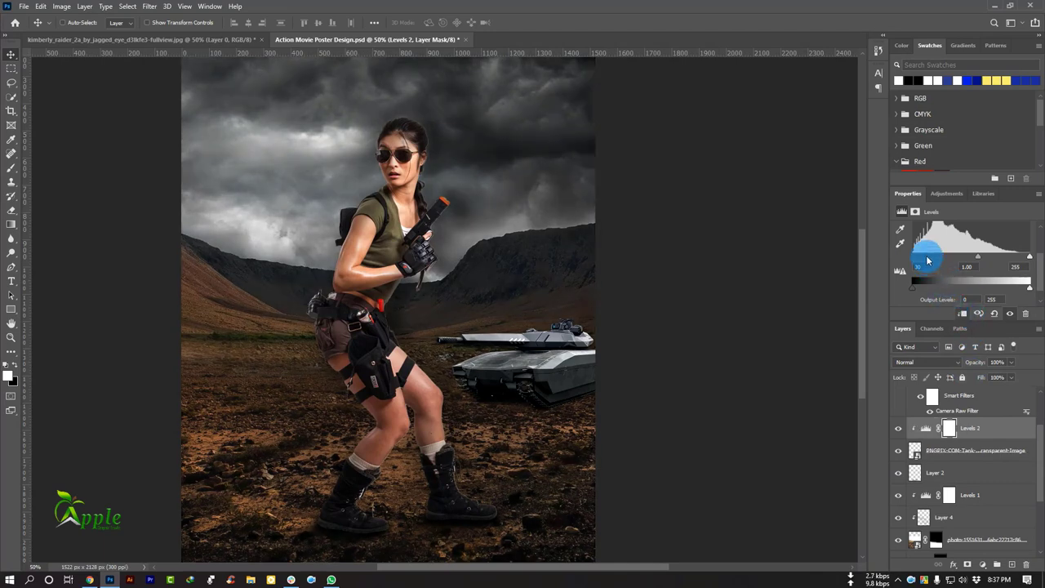
drag(927, 260, 1022, 259)
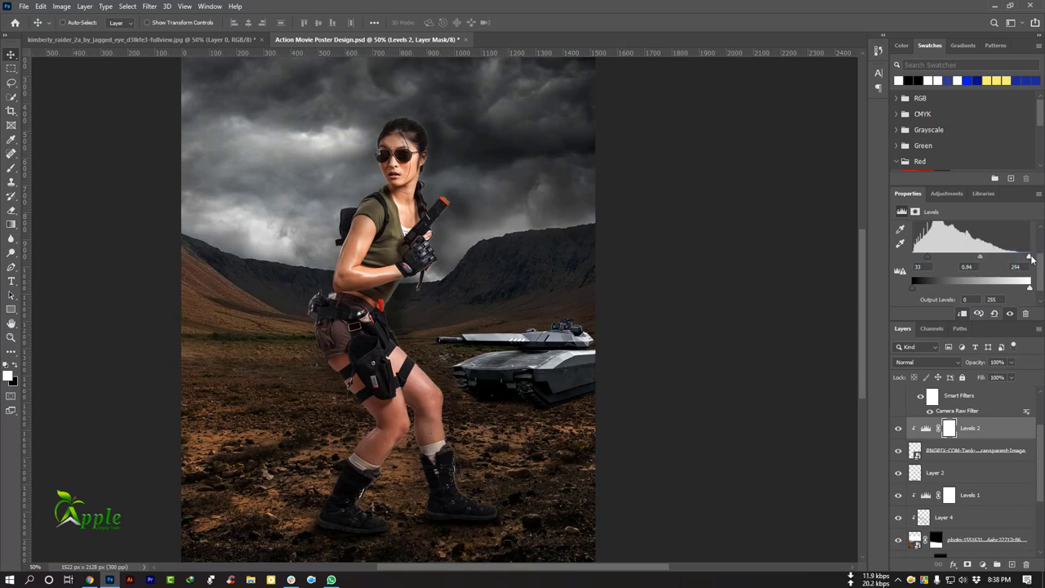
Add a new empty layer clipped to the tank
click(1011, 565)
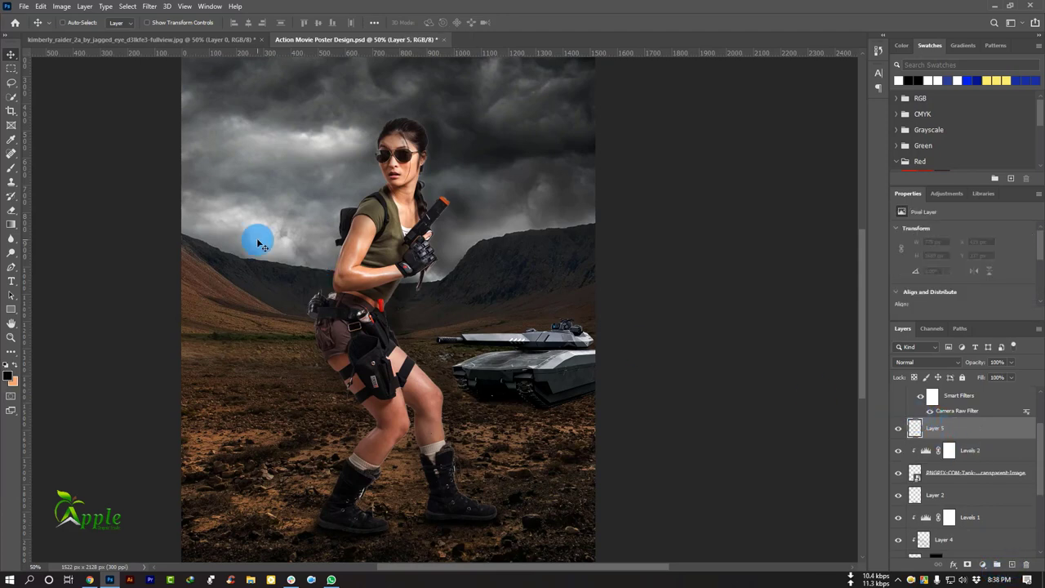
right_click(962, 427)
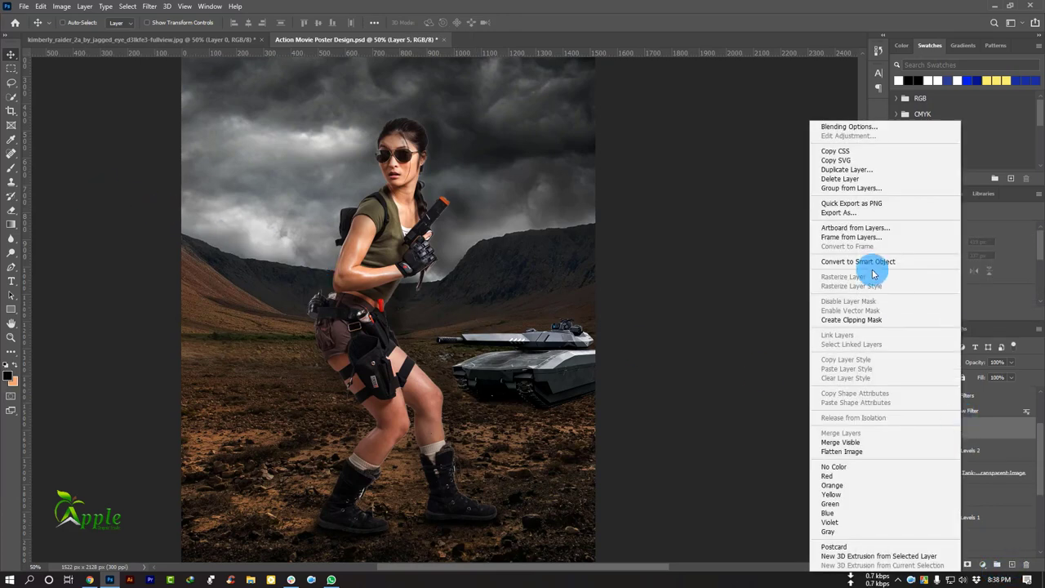
click(876, 320)
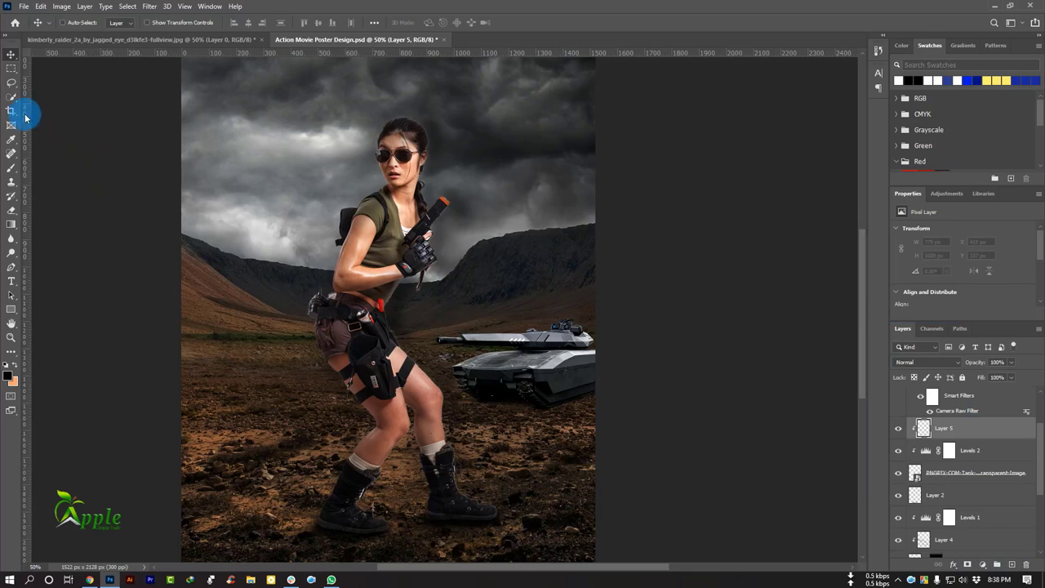
Paint soft low-opacity brush strokes across the tank's body and turret
right_click(11, 167)
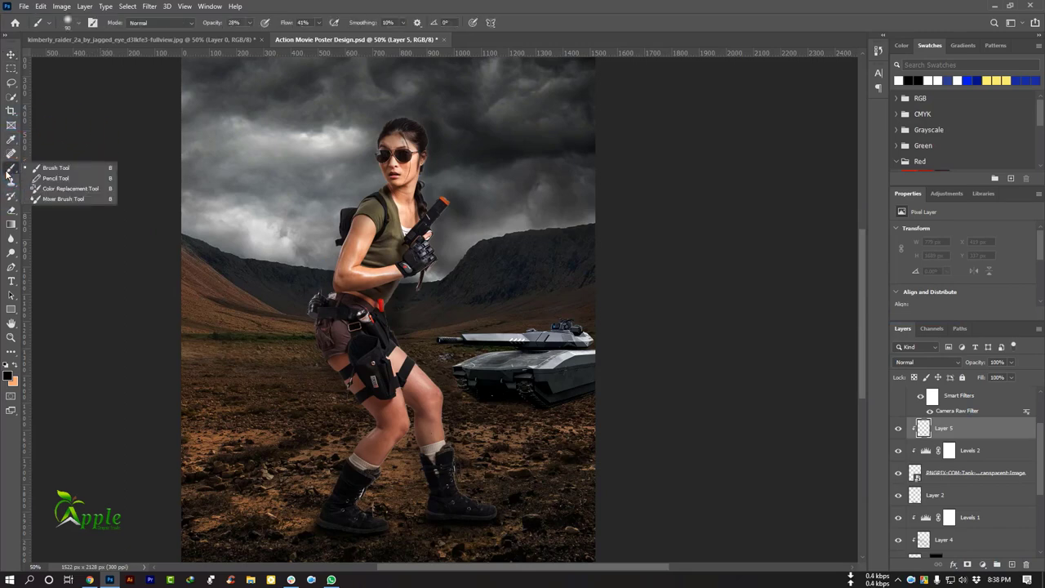
click(57, 164)
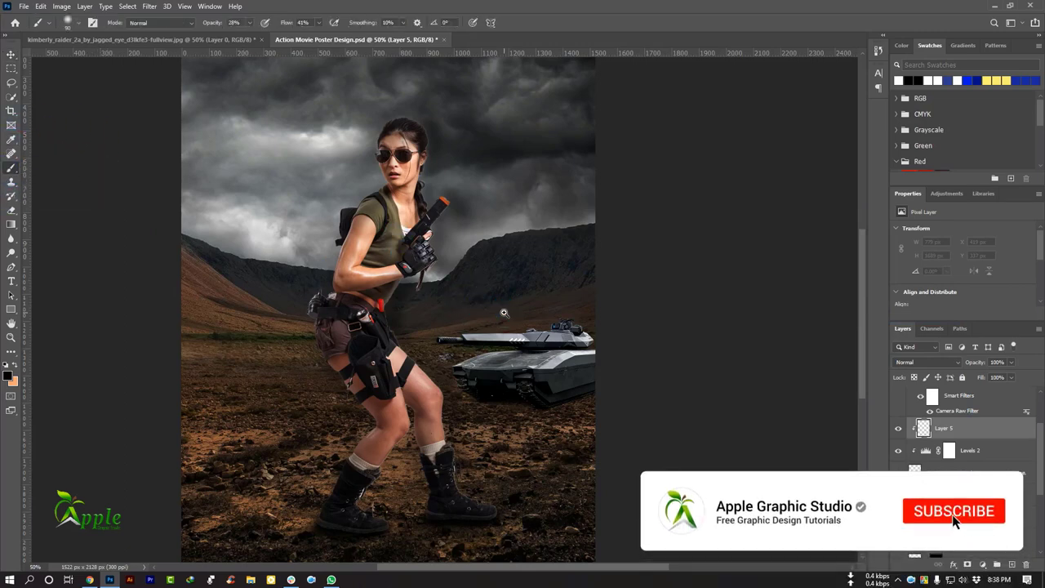
scroll(504, 313, up, 1)
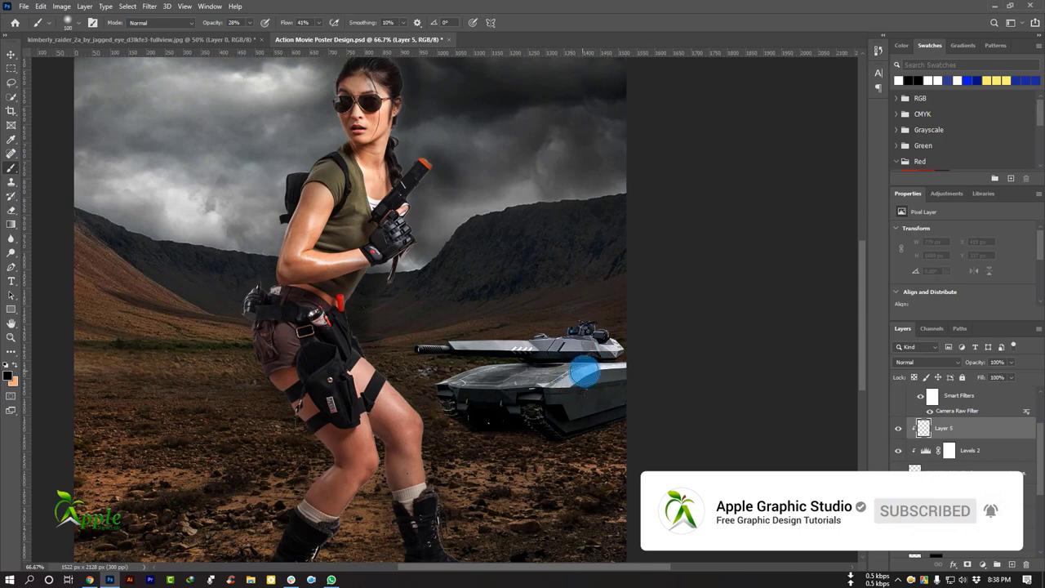
mouse_move(585, 373)
mouse_down()
mouse_move(491, 392)
mouse_move(570, 347)
mouse_move(589, 397)
mouse_up()
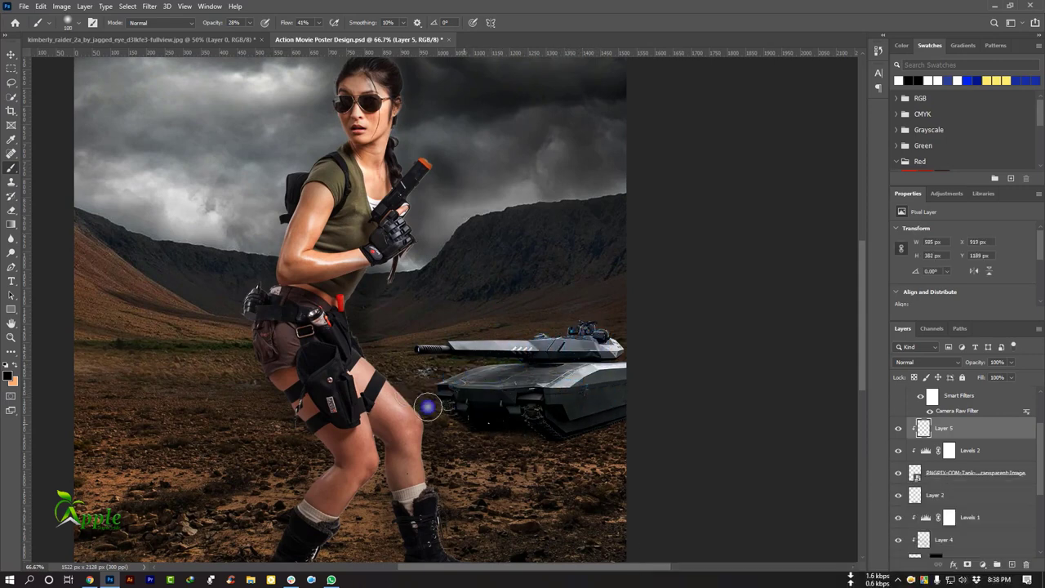
drag(445, 428, 450, 367)
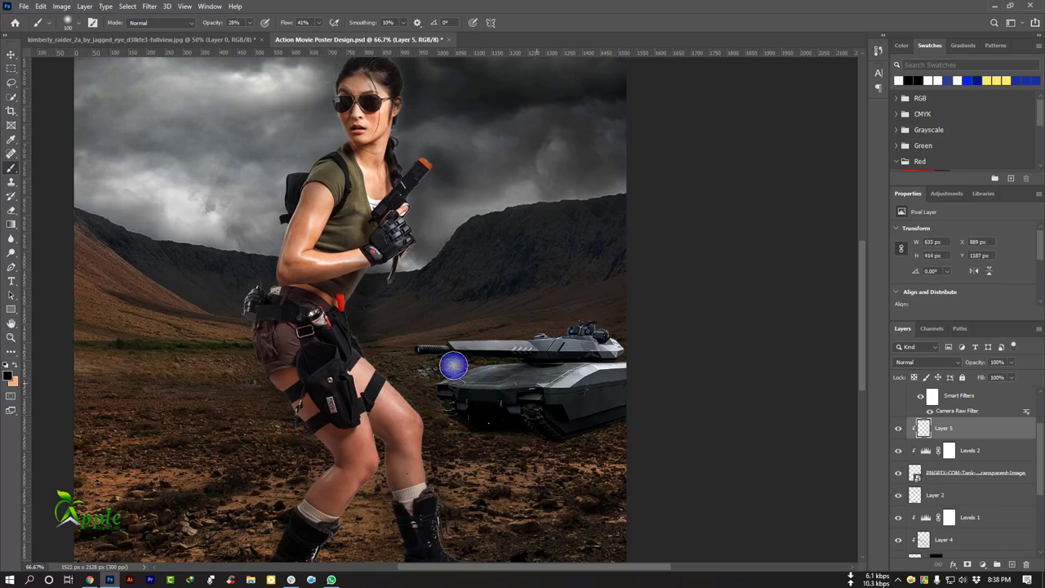
drag(496, 397, 513, 367)
scroll(583, 445, down, 1)
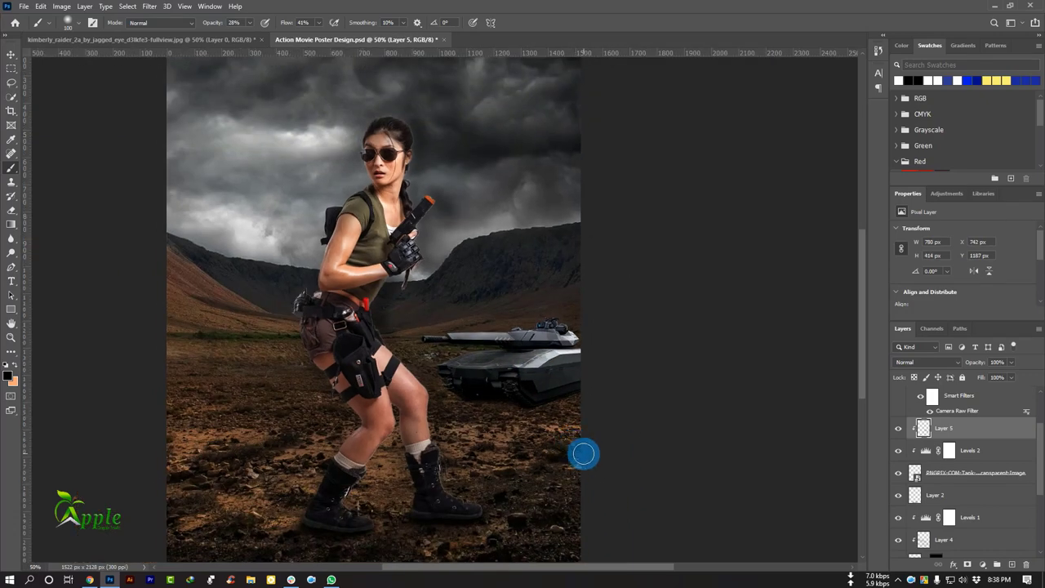
scroll(583, 450, down, 1)
Add Layer 6 above Levels 2 and paint a shadow stroke on it
click(949, 450)
click(1011, 564)
scroll(617, 396, up, 1)
scroll(617, 396, up, 2)
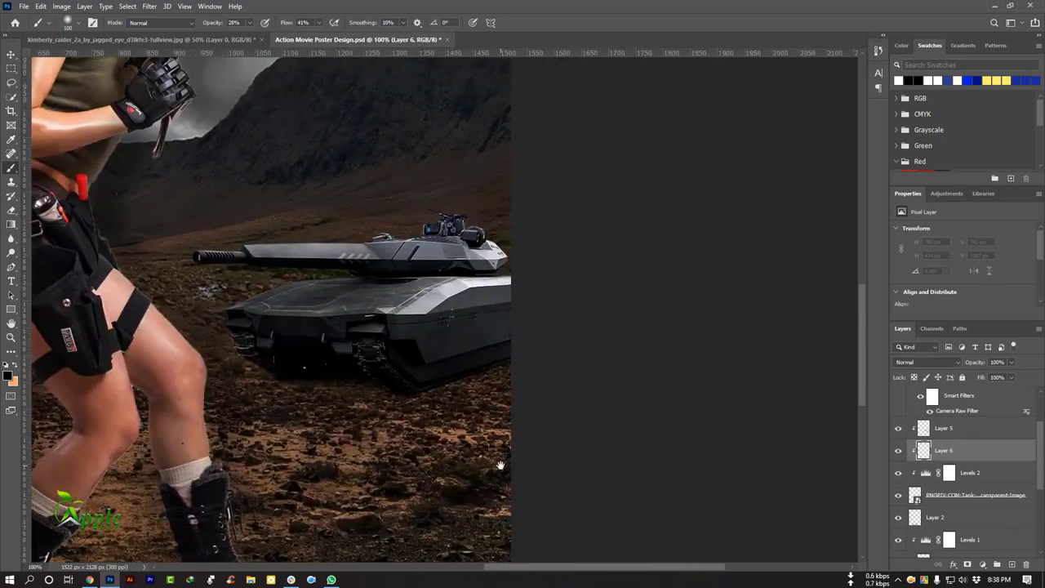
mouse_move(435, 419)
mouse_down()
mouse_move(541, 373)
mouse_move(417, 420)
mouse_move(658, 463)
mouse_move(649, 459)
mouse_up()
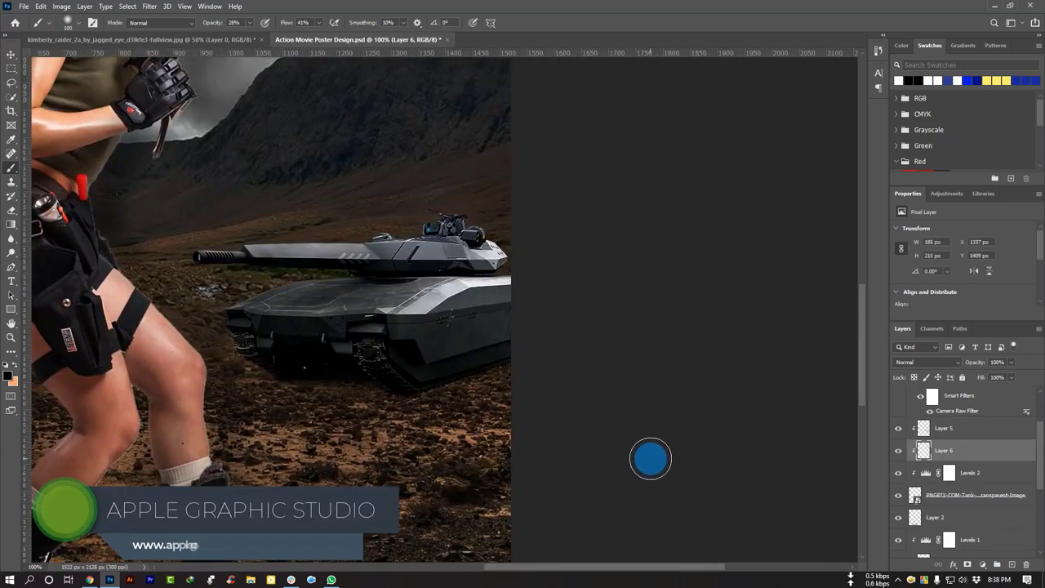
Release Layer 6 from its clipping mask and move it beneath the tank image layer
right_click(951, 455)
click(935, 202)
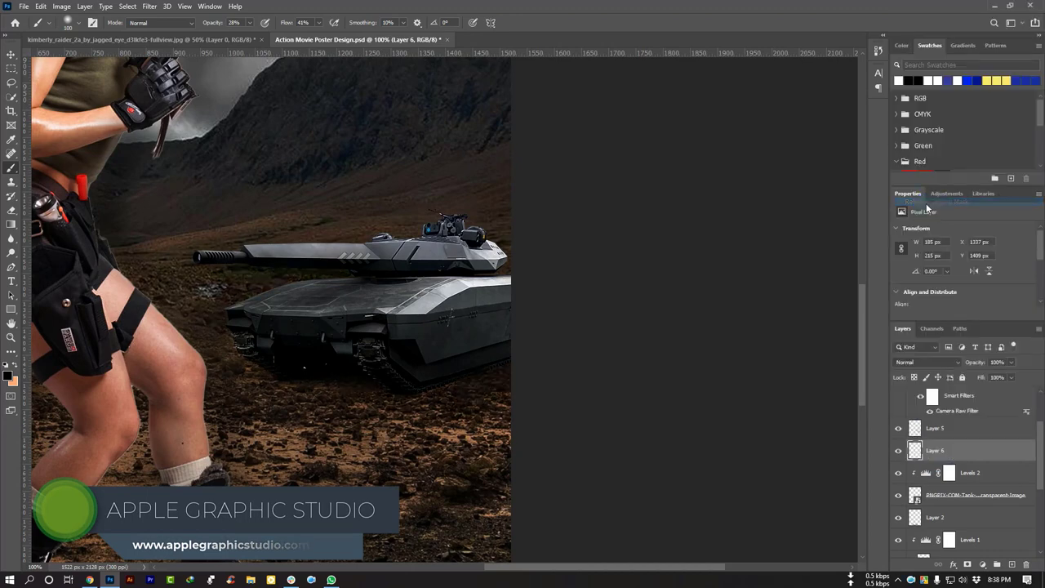
alt+click(919, 447)
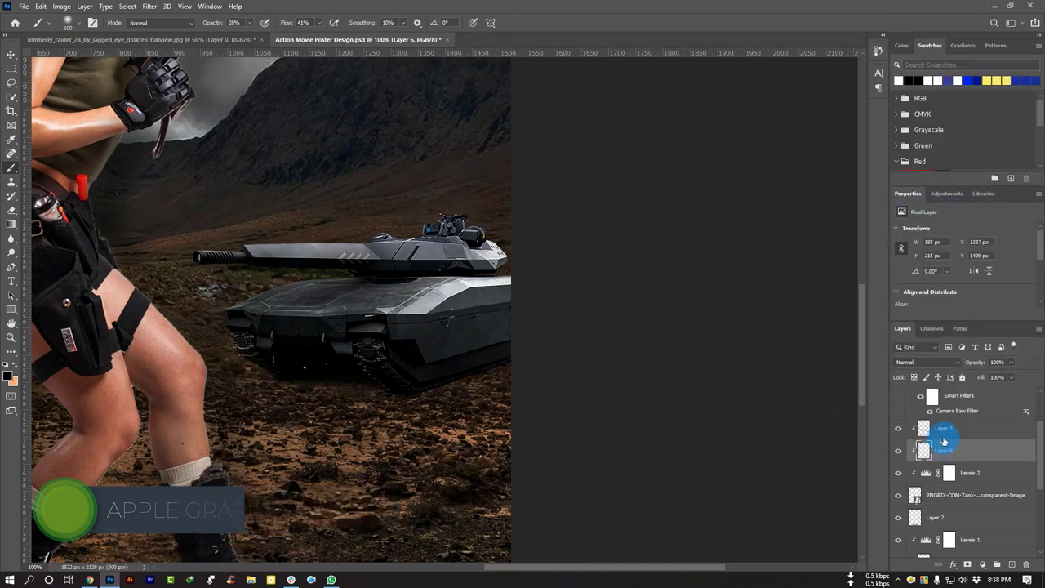
click(907, 433)
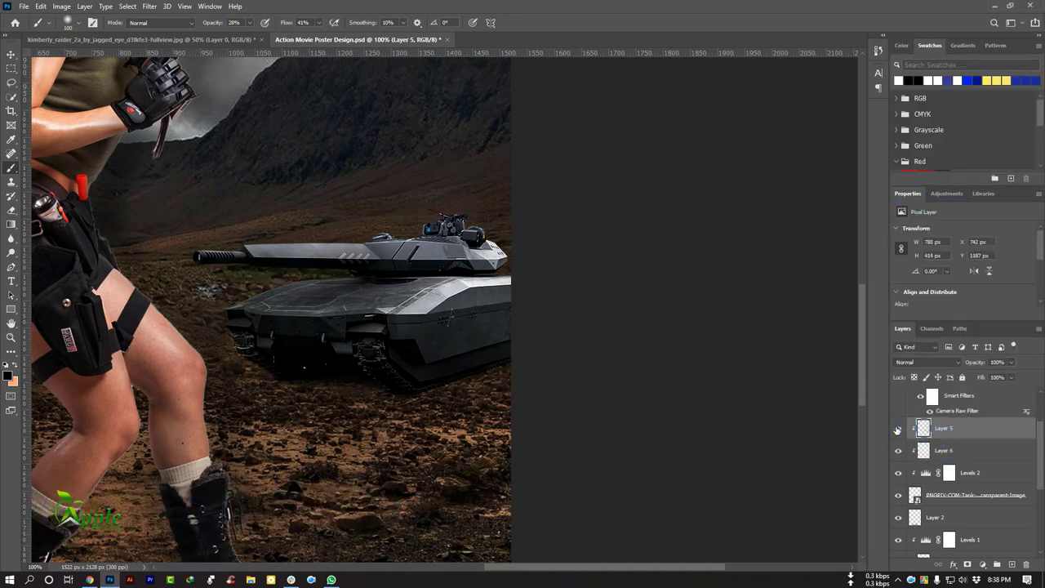
click(898, 428)
click(943, 447)
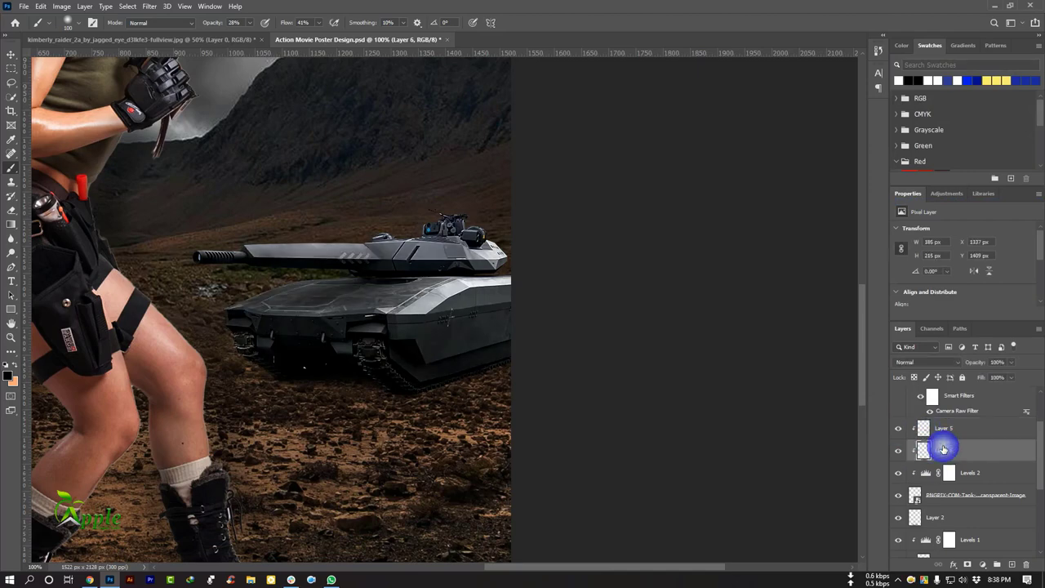
click(951, 428)
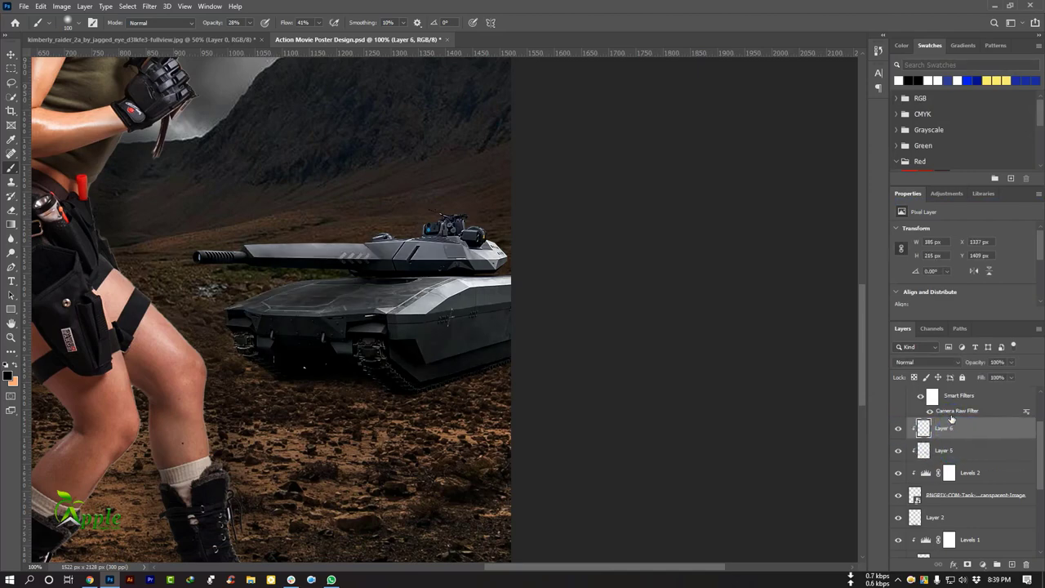
right_click(952, 429)
click(849, 320)
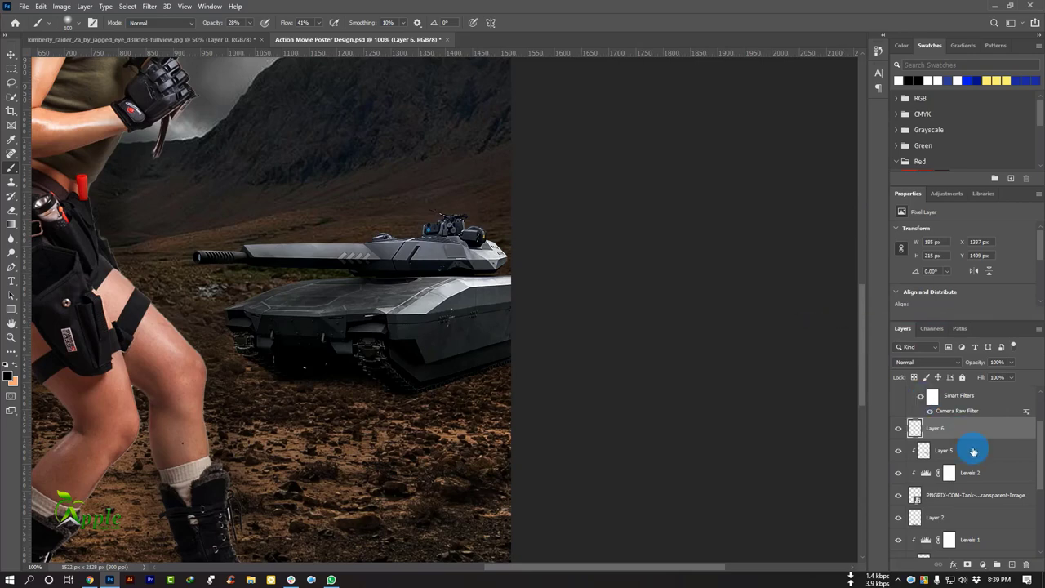
drag(980, 434, 966, 435)
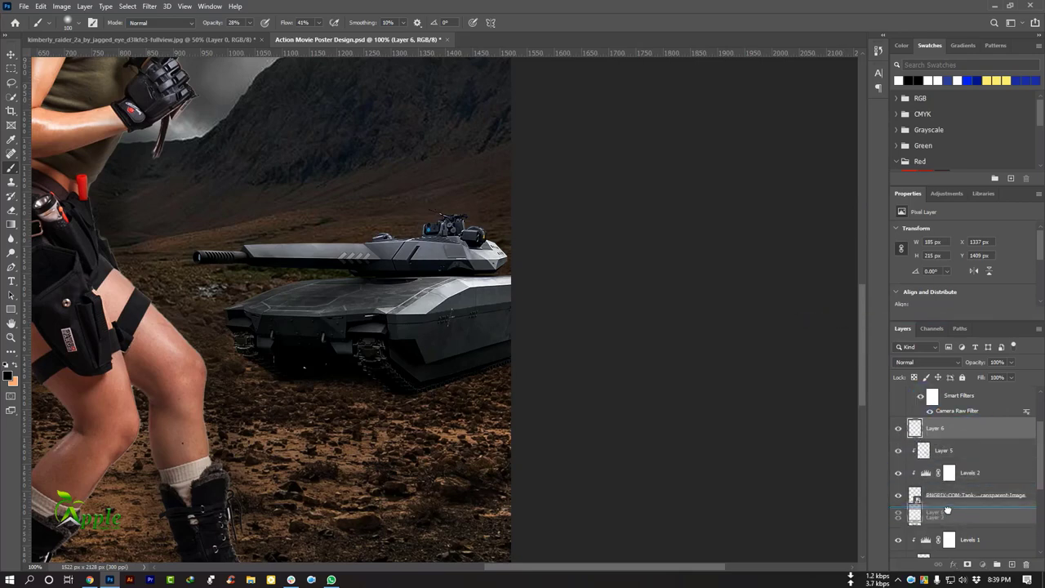
drag(966, 430, 946, 506)
Paint a soft ground shadow under the tank's treads on Layer 6 and compare it
drag(816, 445, 416, 394)
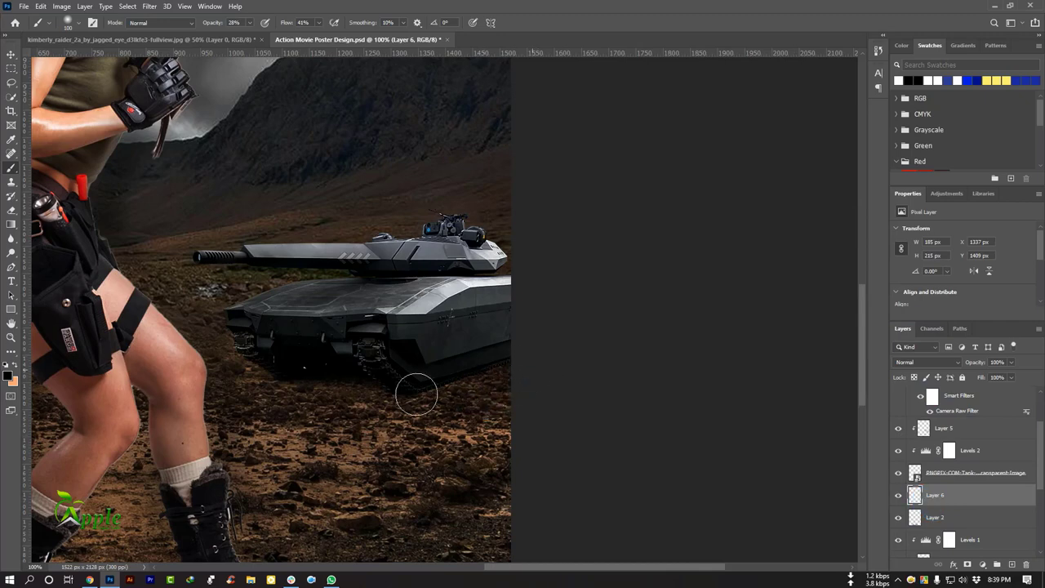
click(521, 368)
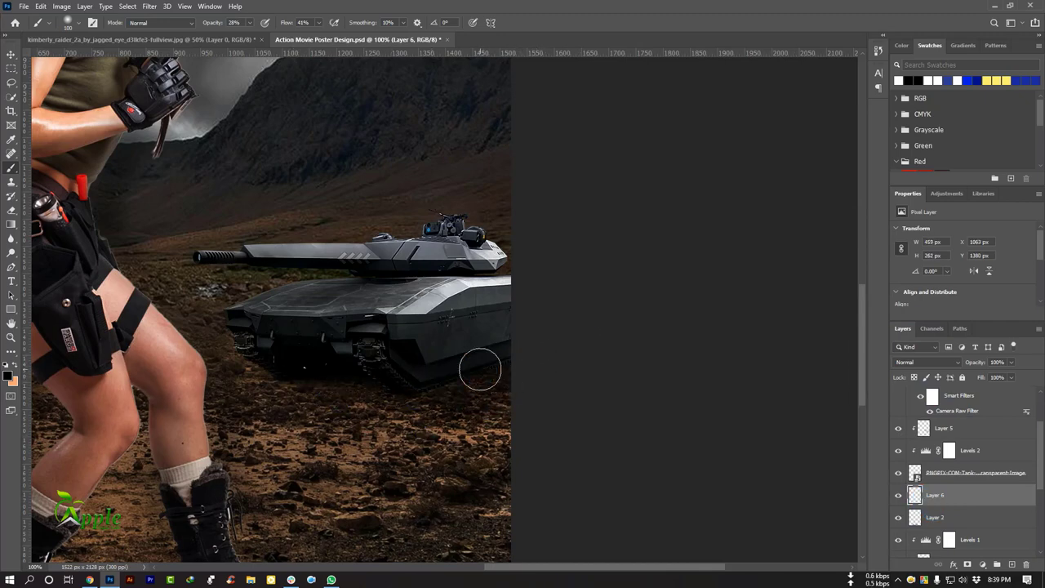
click(898, 496)
key(ctrl+minus)
key(ctrl+minus)
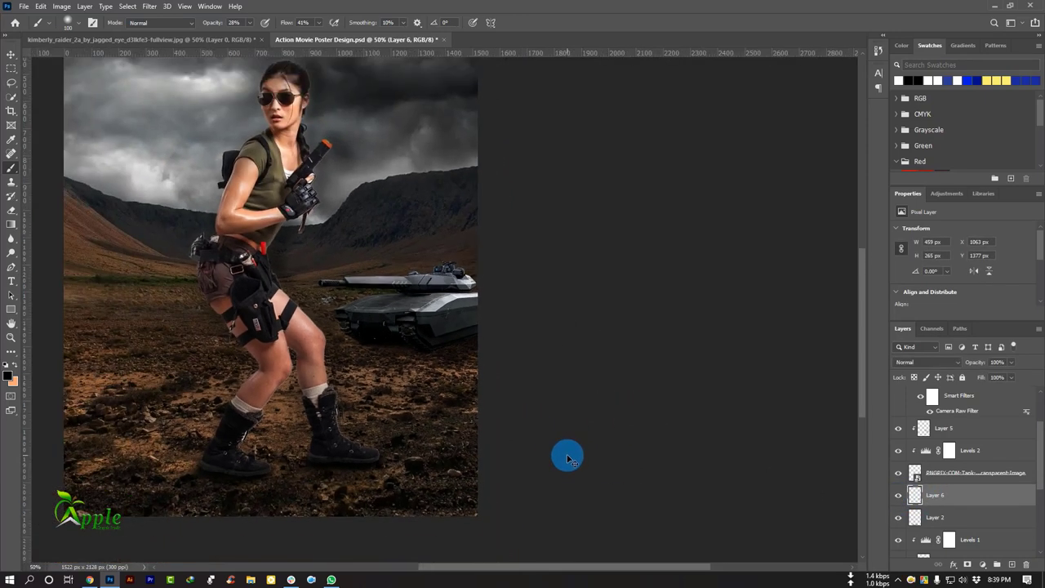
key(ctrl+minus)
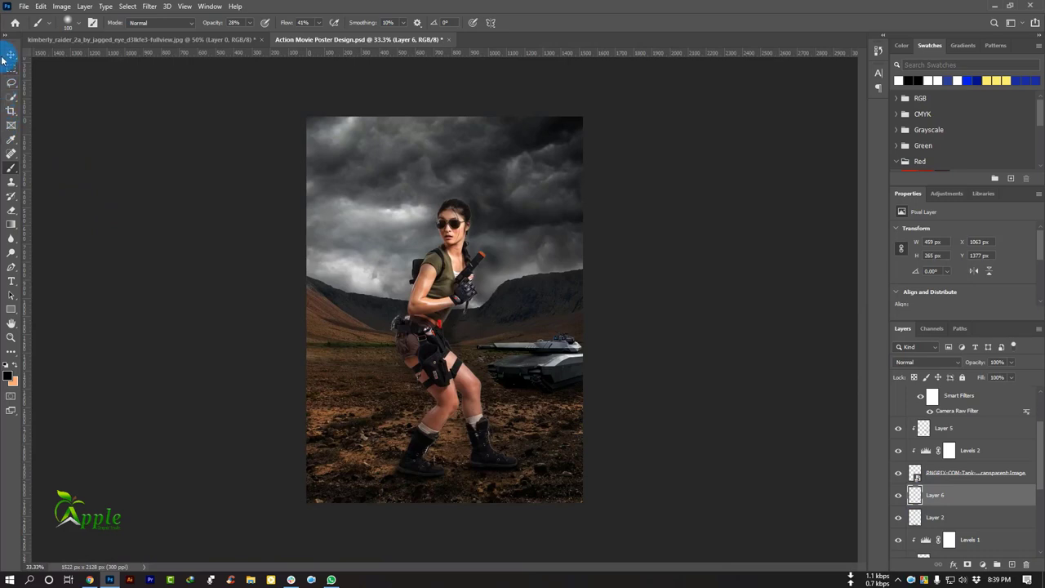
click(5, 54)
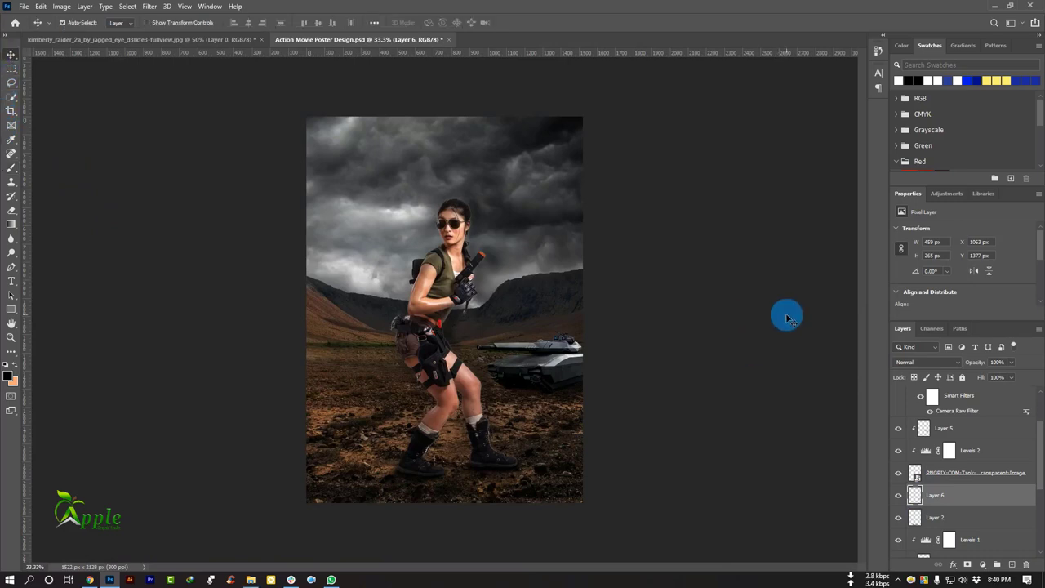
scroll(990, 505, down, 2)
scroll(990, 505, down, 1)
Add Layer 7 above darken_sky and brush soft dark strokes over the sky
click(961, 529)
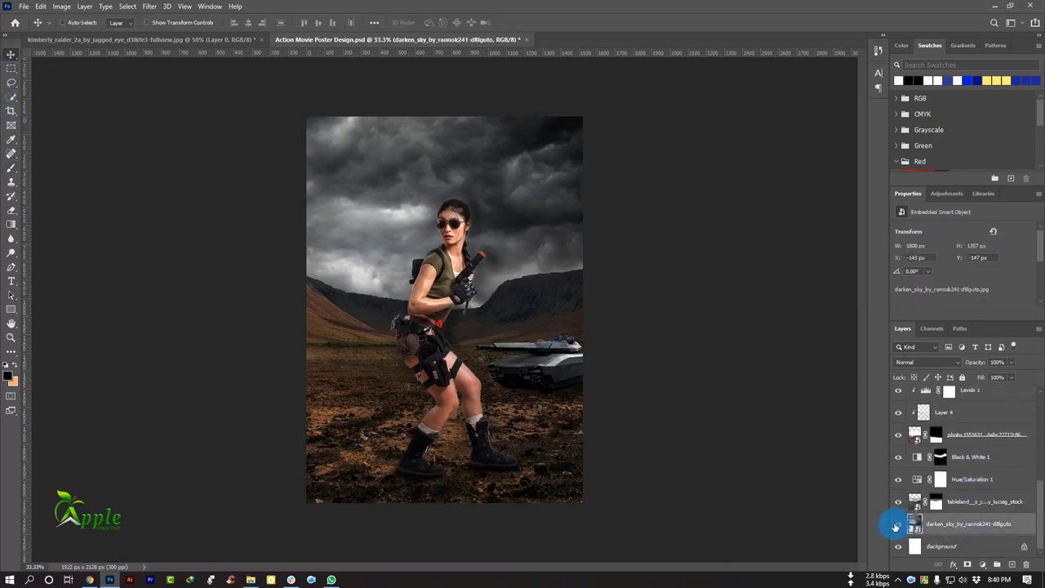
click(1010, 565)
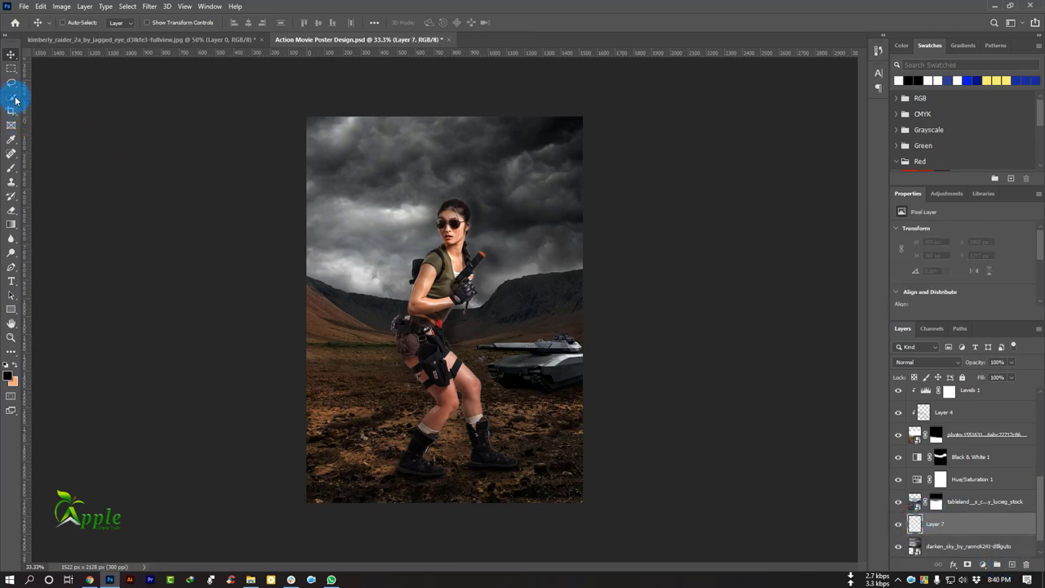
right_click(10, 172)
click(61, 168)
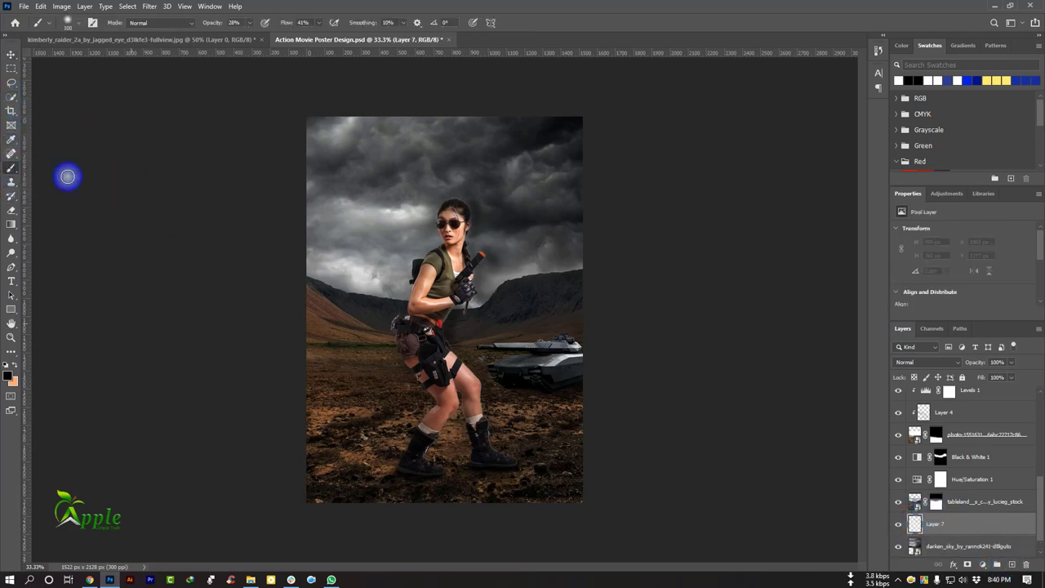
drag(312, 276, 337, 115)
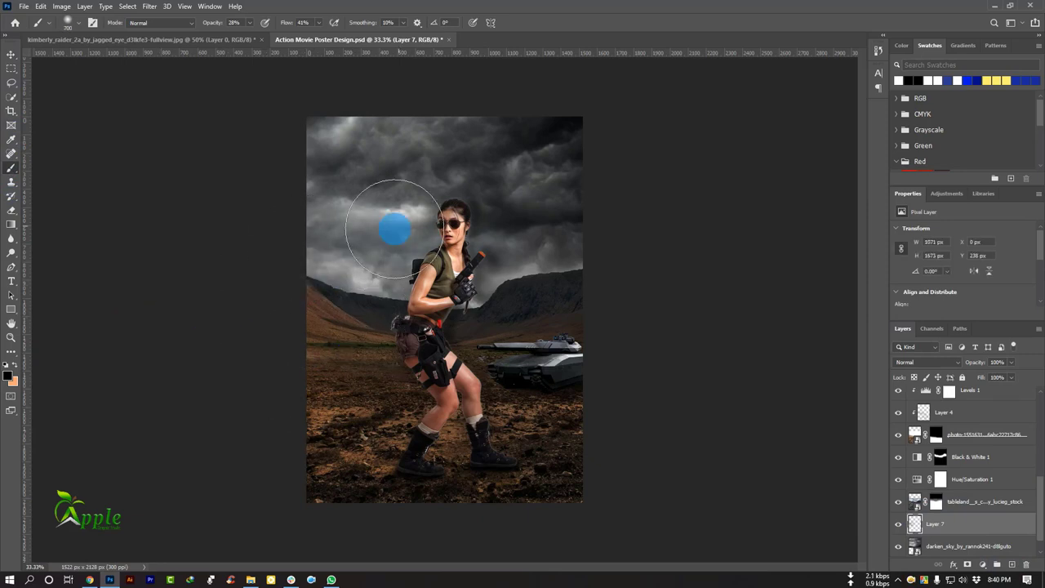
drag(585, 268, 389, 297)
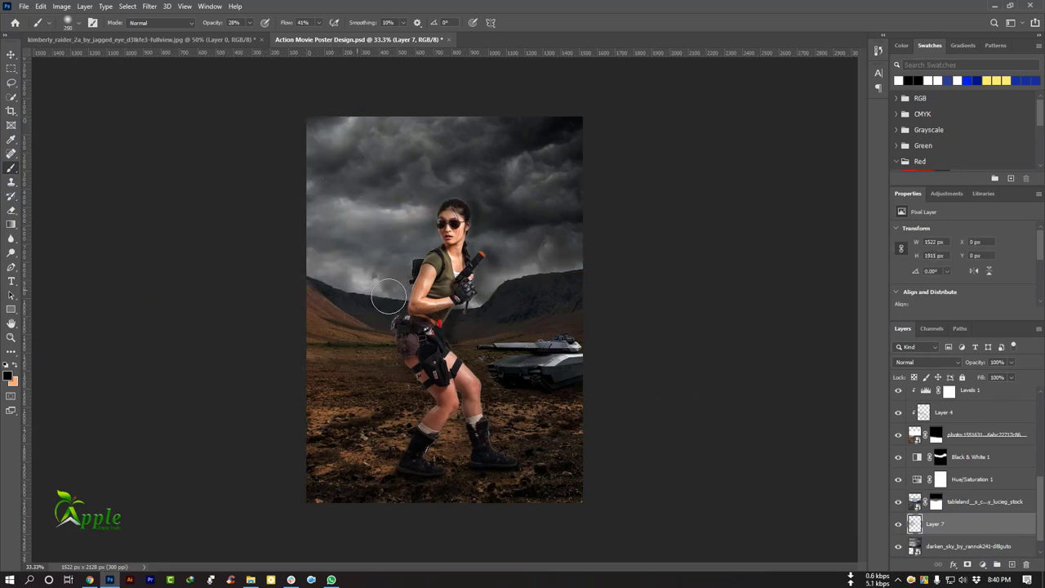
Add Layer 8 clipped to tableland and paint shading over the mountains left of the woman
click(939, 501)
key(ctrl+shift+alt+n)
right_click(947, 501)
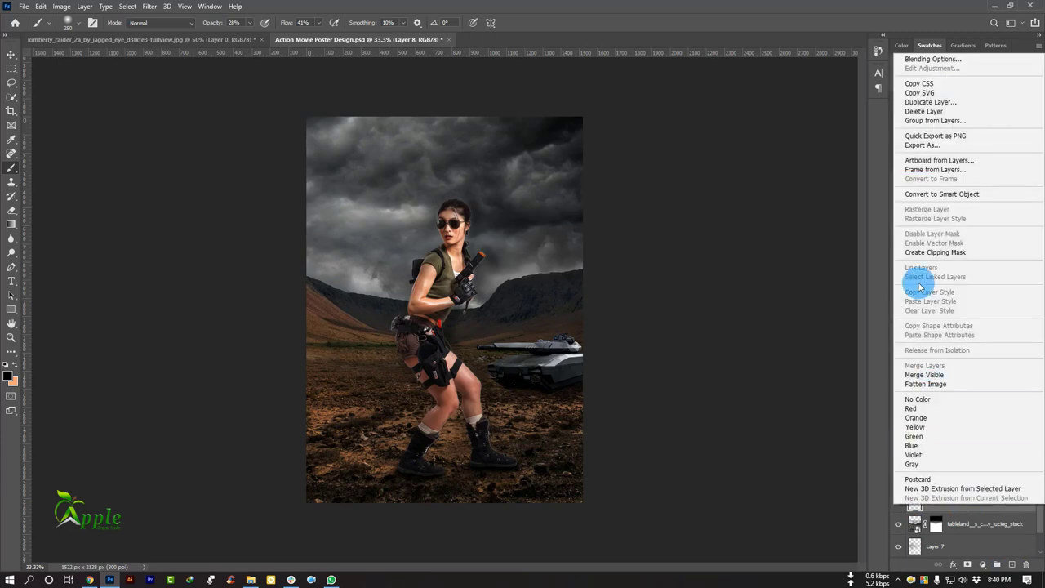
click(906, 280)
drag(582, 266, 214, 269)
key(bracketleft)
key(bracketleft)
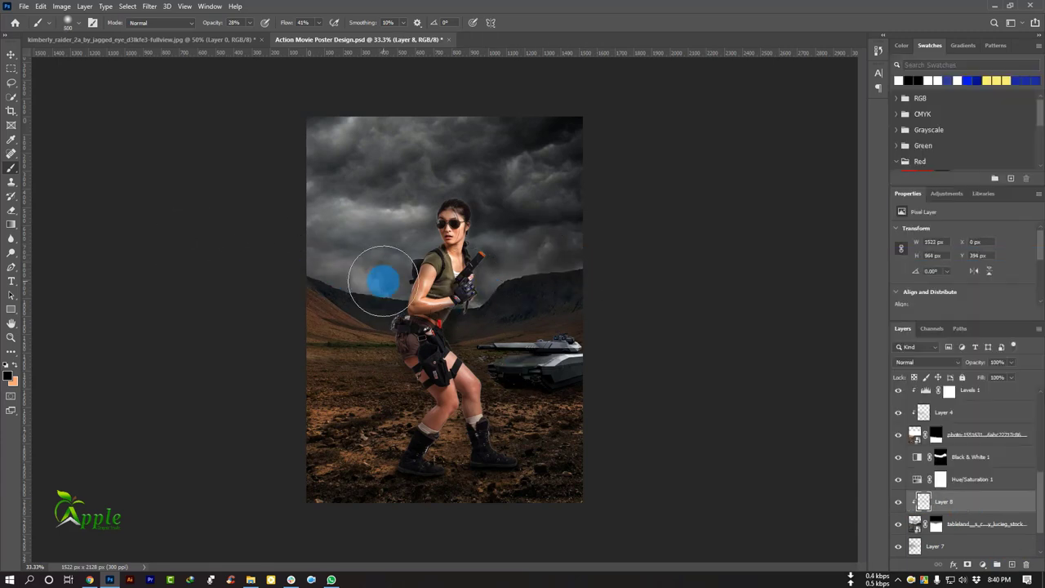
mouse_move(378, 276)
mouse_down()
mouse_move(410, 290)
mouse_move(380, 283)
mouse_move(666, 261)
mouse_up()
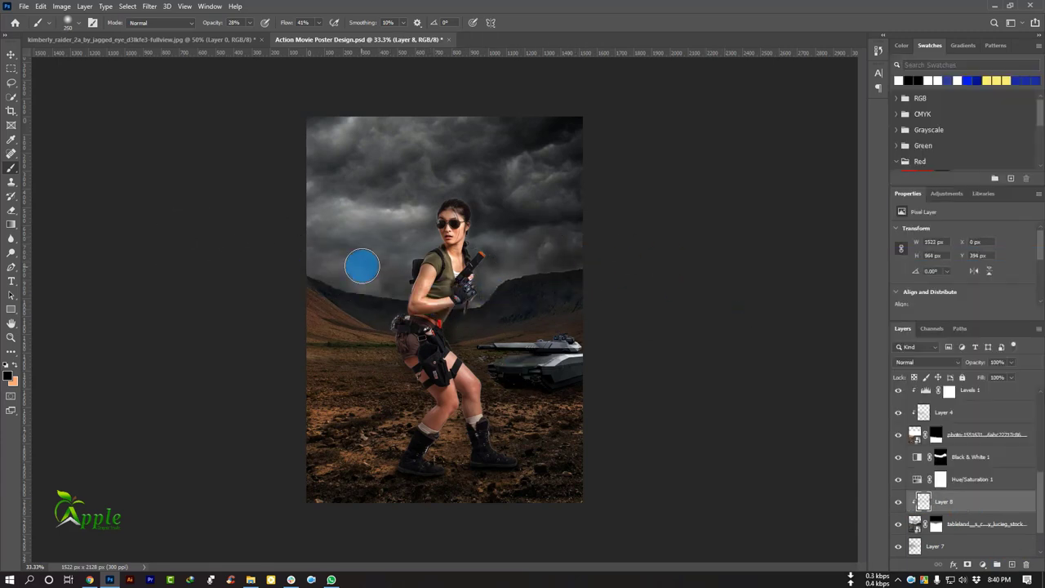
drag(362, 266, 449, 281)
Set Layer 8's opacity to 80%, then reselect darken_sky and Layer 7
key(ctrl+minus)
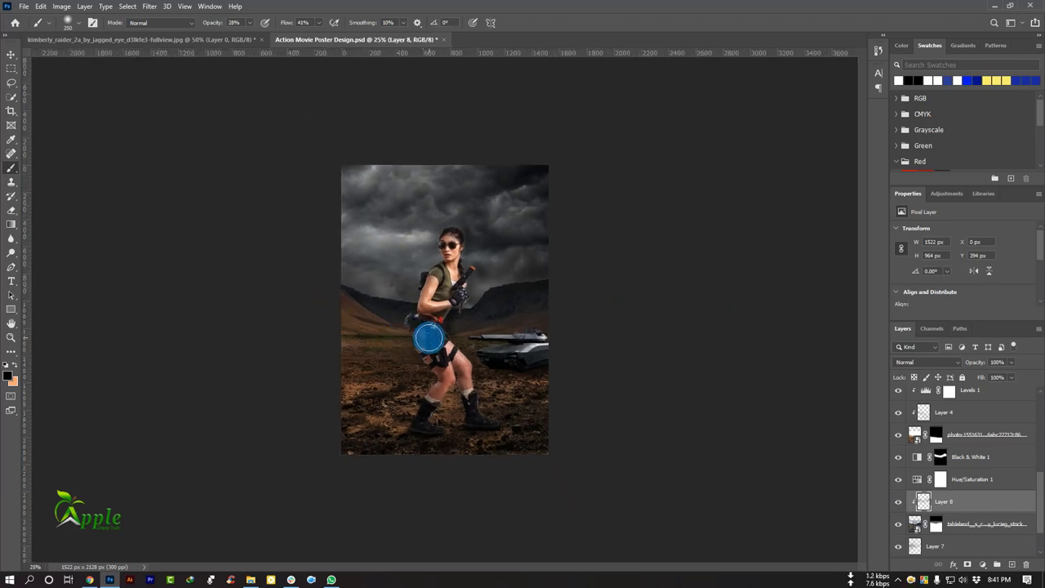
click(992, 379)
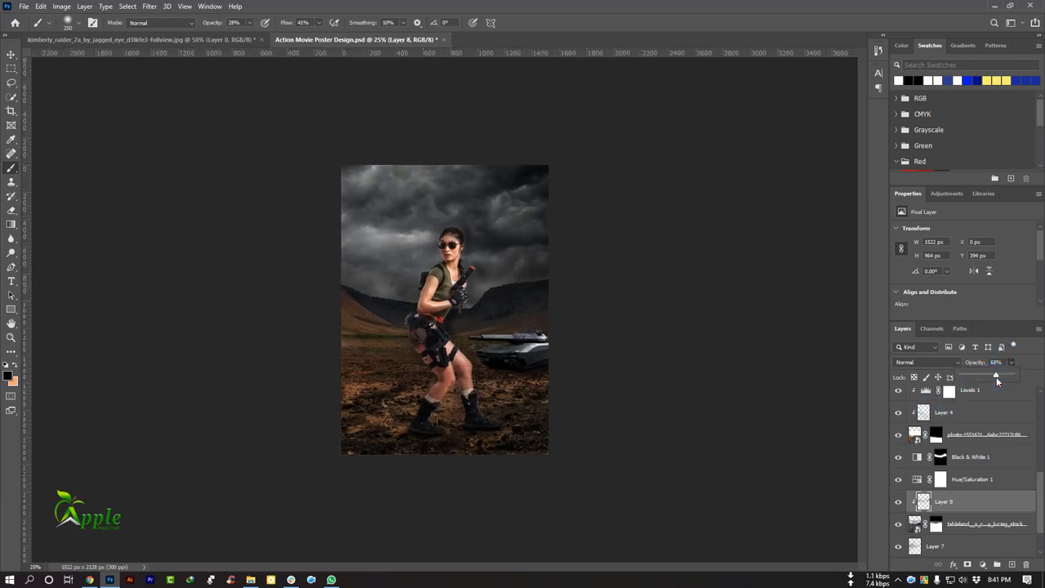
click(997, 379)
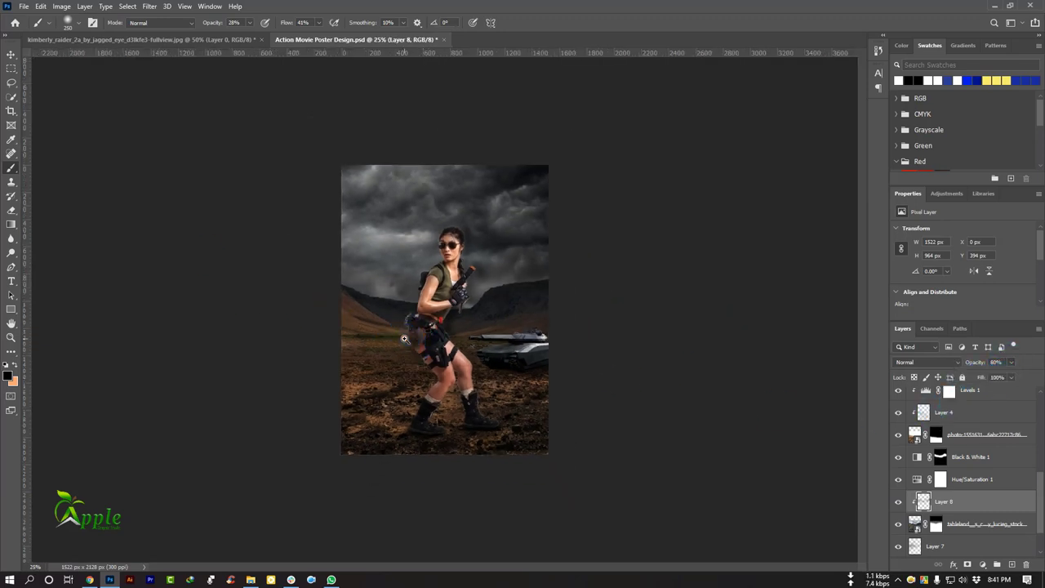
key(ctrl+plus)
click(373, 310)
click(12, 54)
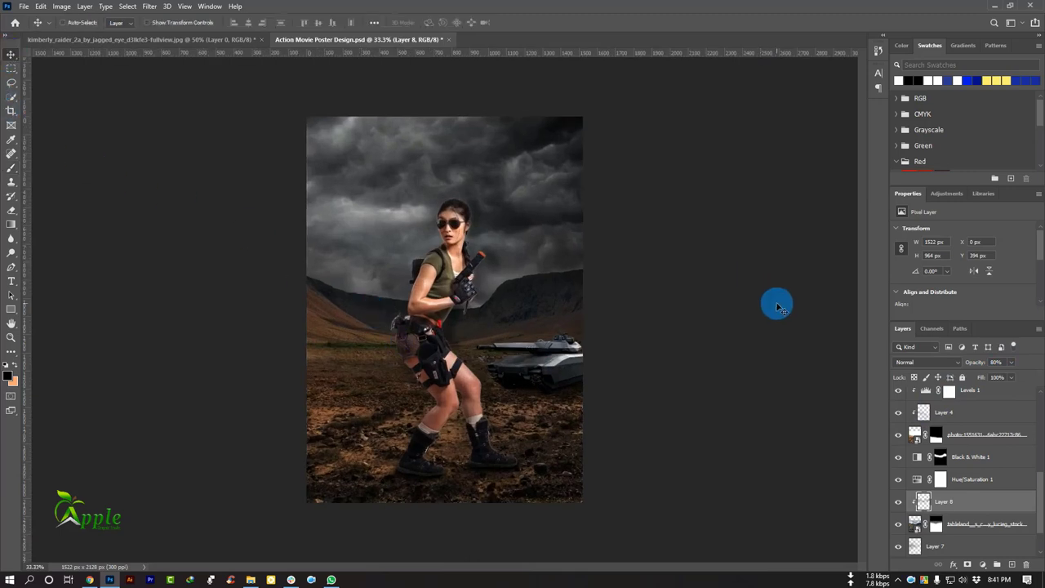
scroll(947, 432, up, 4)
scroll(951, 437, up, 2)
scroll(956, 441, up, 3)
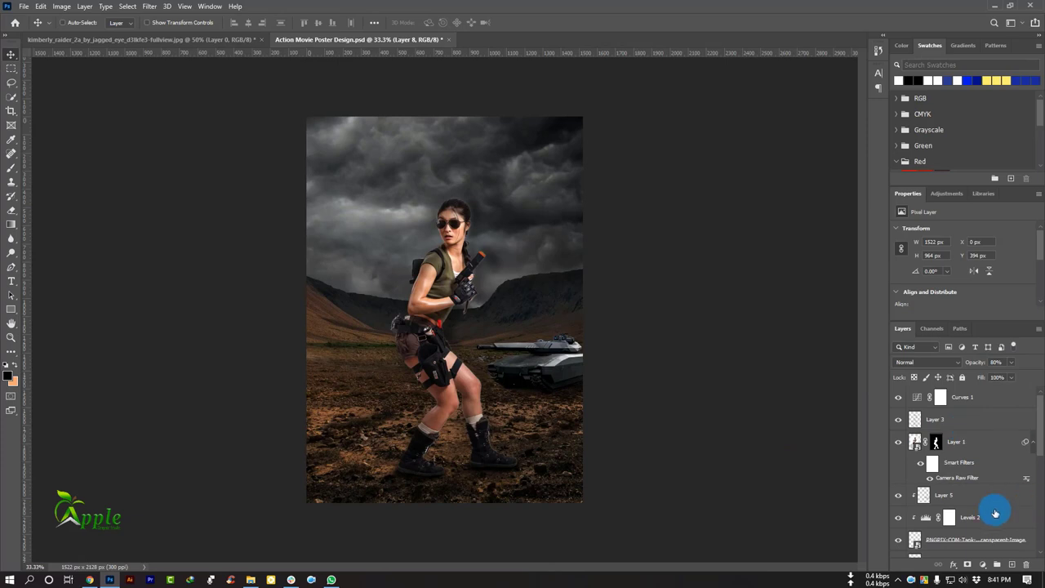
scroll(988, 514, down, 3)
scroll(959, 524, down, 3)
click(962, 530)
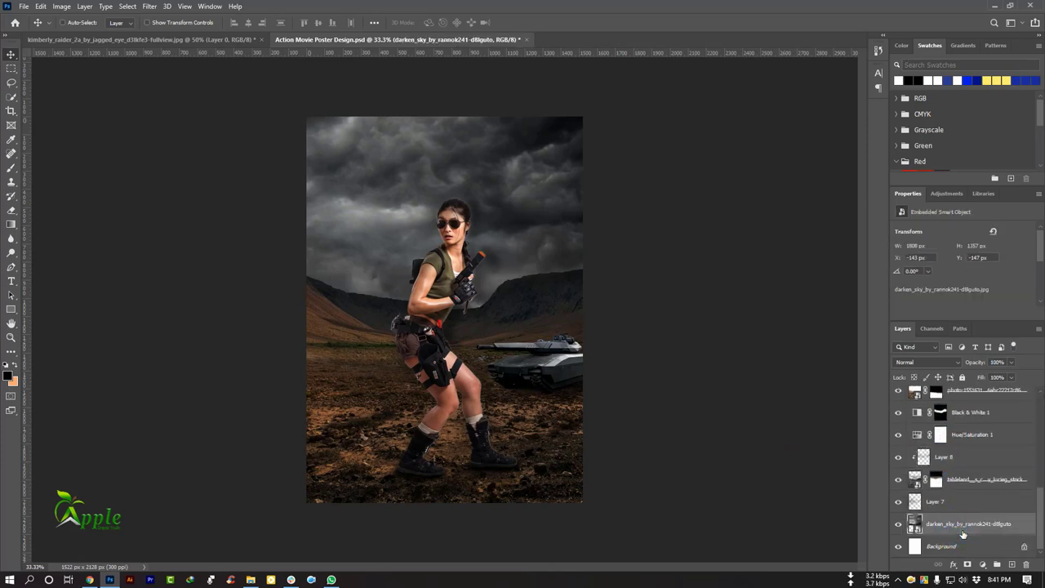
click(939, 501)
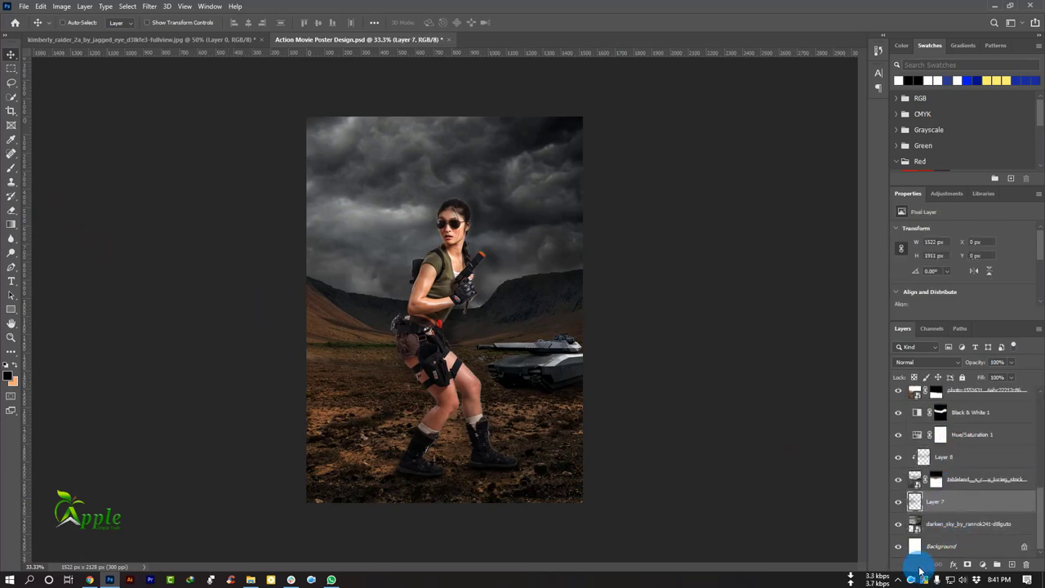
On a new layer above Layer 7, paint a faint brown tint over the sky with a 22% opacity brush
click(1010, 565)
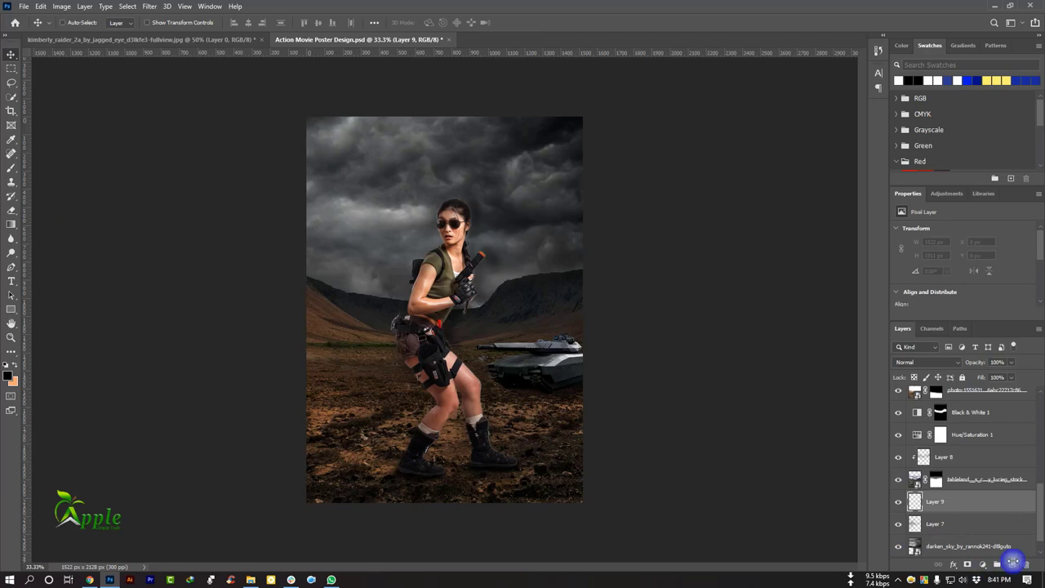
click(8, 377)
click(391, 420)
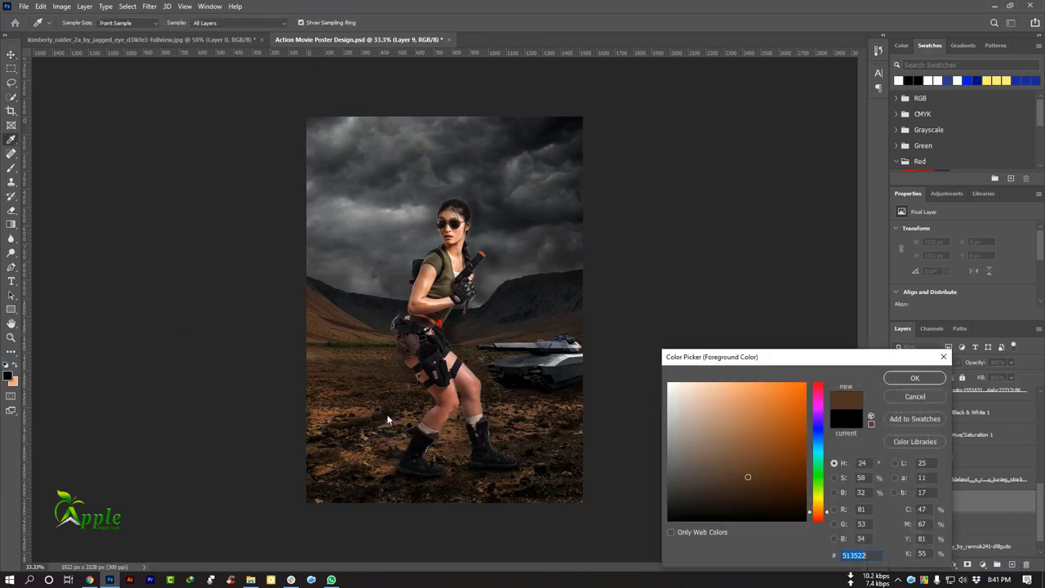
click(914, 378)
key(b)
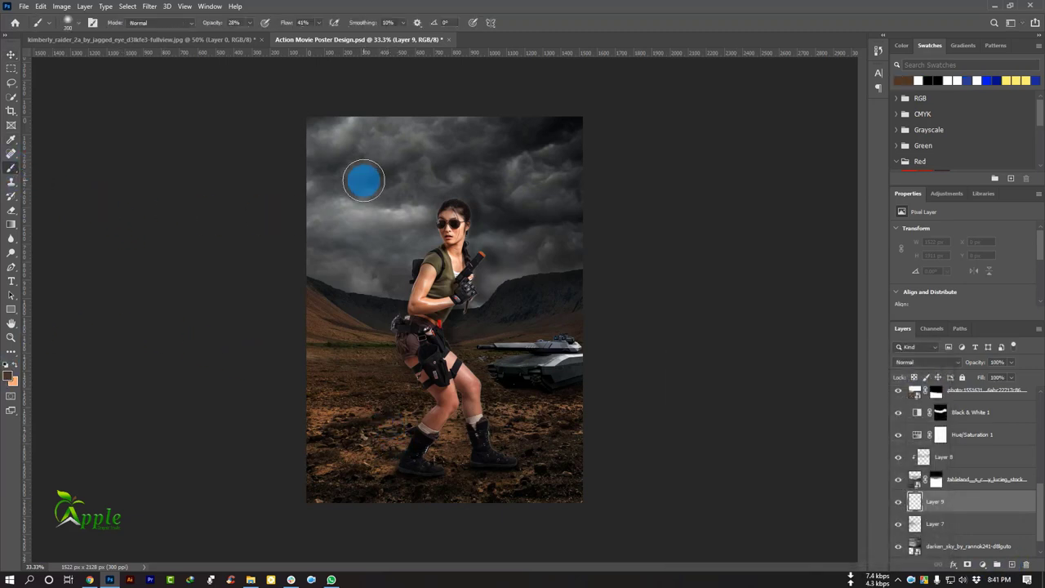
drag(262, 27, 245, 35)
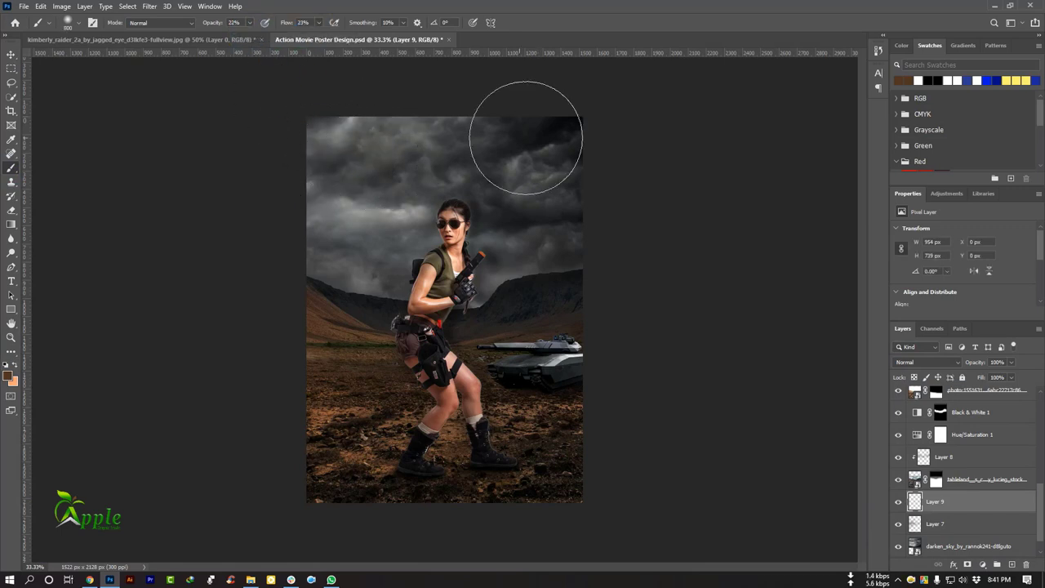
click(520, 261)
mouse_move(520, 261)
mouse_down()
mouse_move(391, 293)
mouse_move(528, 93)
mouse_move(338, 264)
mouse_up()
Hide Layer 8, then shift Layer 9's clouds down and to the right with the Move tool
click(963, 457)
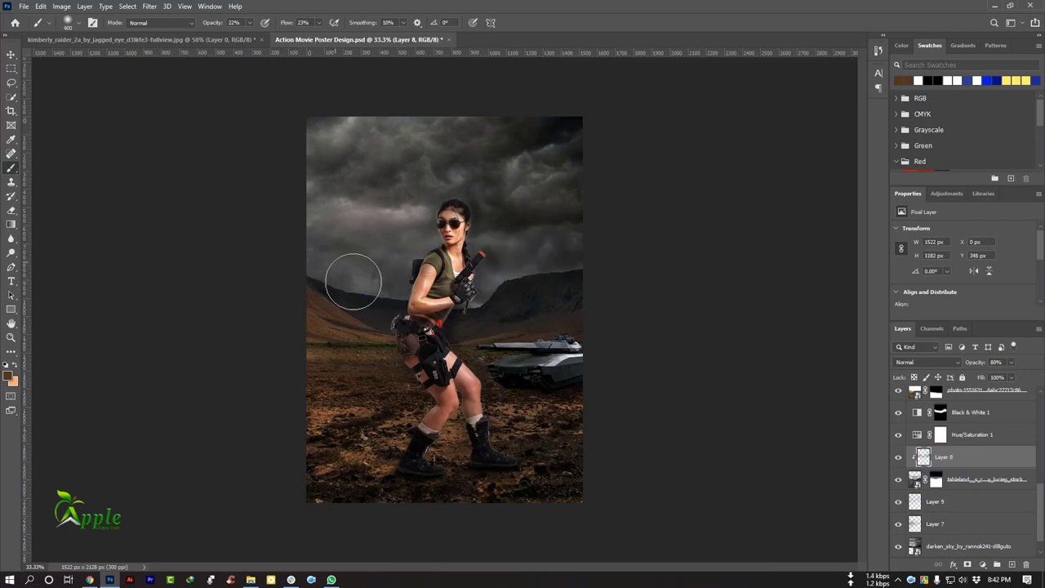
click(899, 458)
click(952, 532)
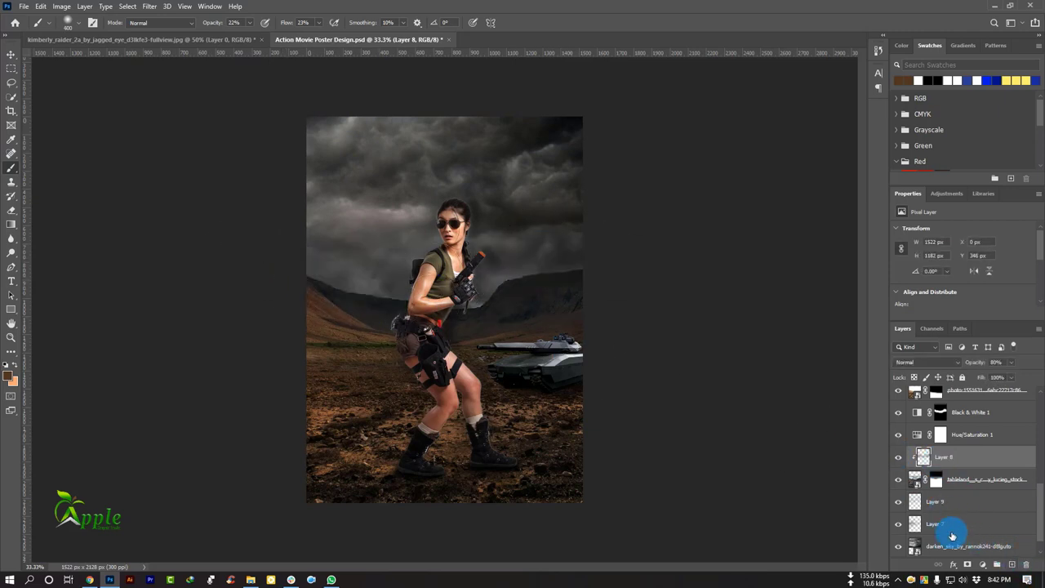
click(925, 503)
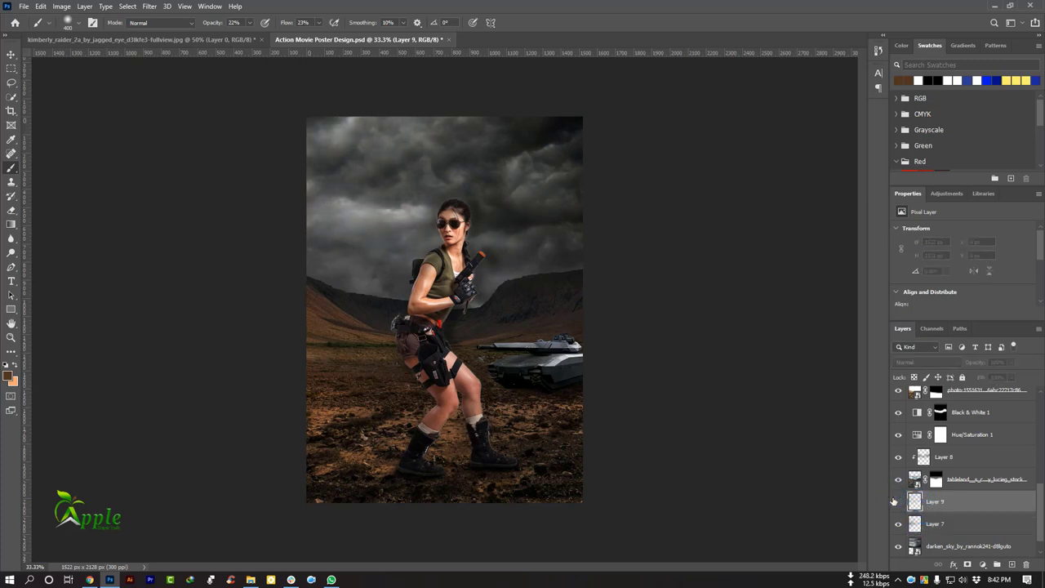
click(9, 59)
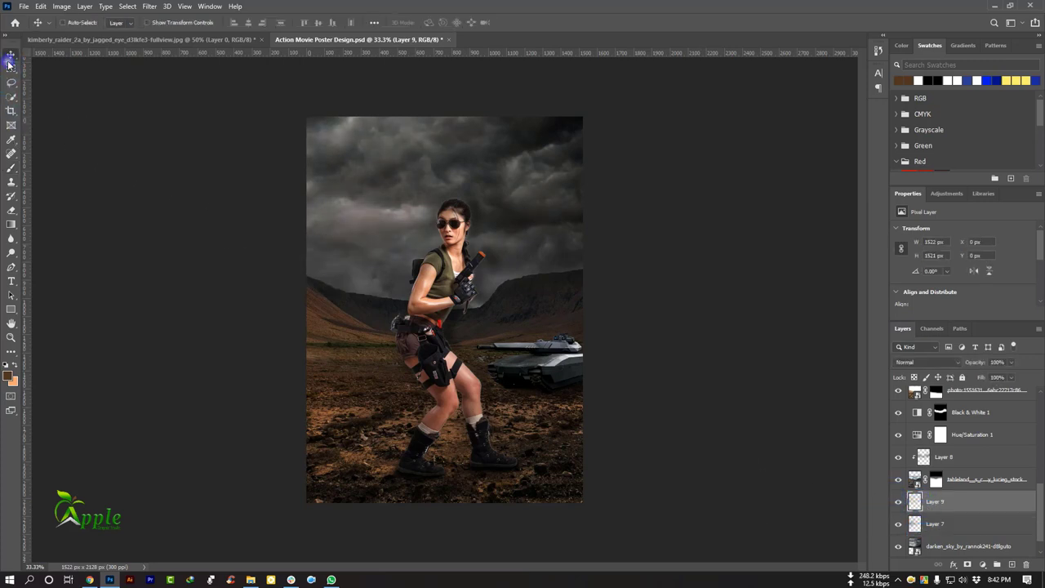
drag(675, 328, 731, 443)
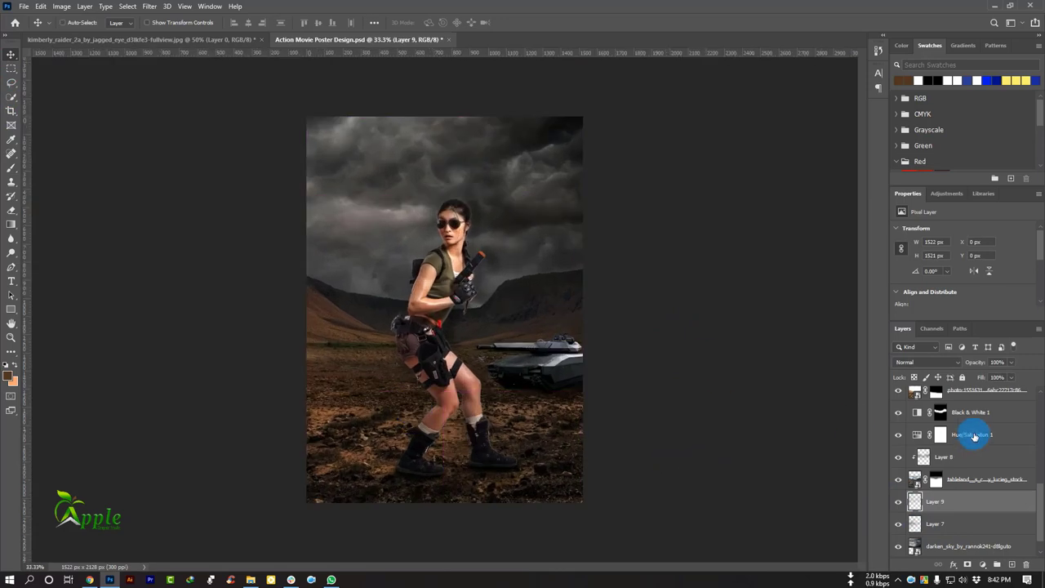
Select Layer 3 and set the foreground colour to black
scroll(980, 433, up, 2)
scroll(991, 431, up, 4)
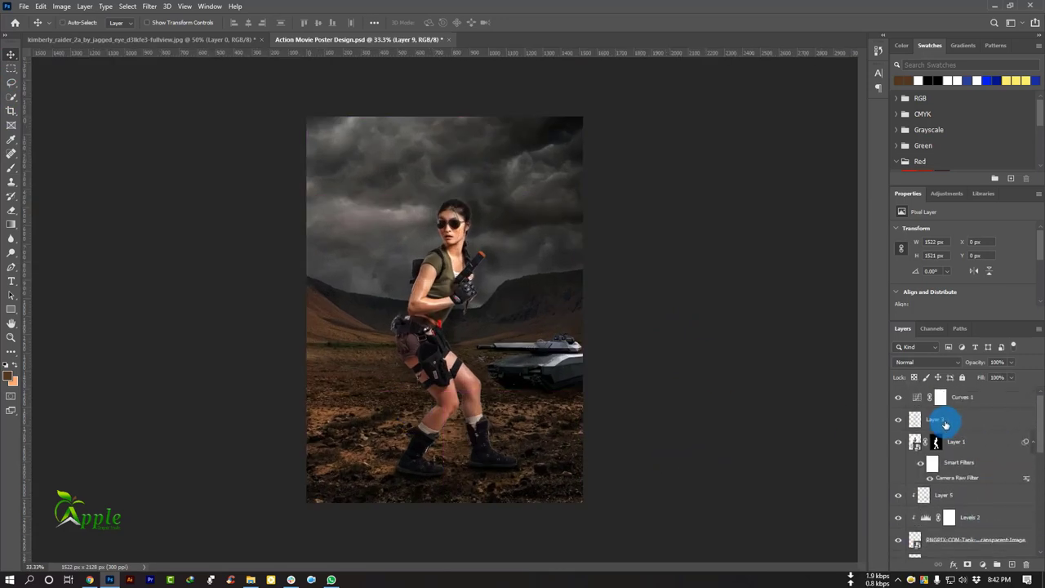
click(944, 424)
click(899, 420)
click(898, 420)
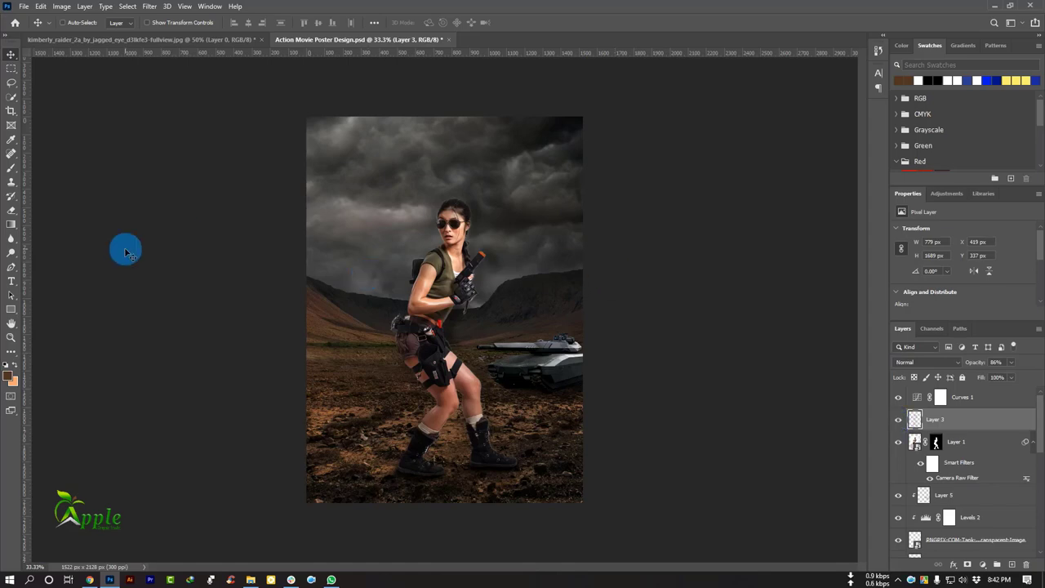
click(9, 170)
scroll(286, 308, up, 1)
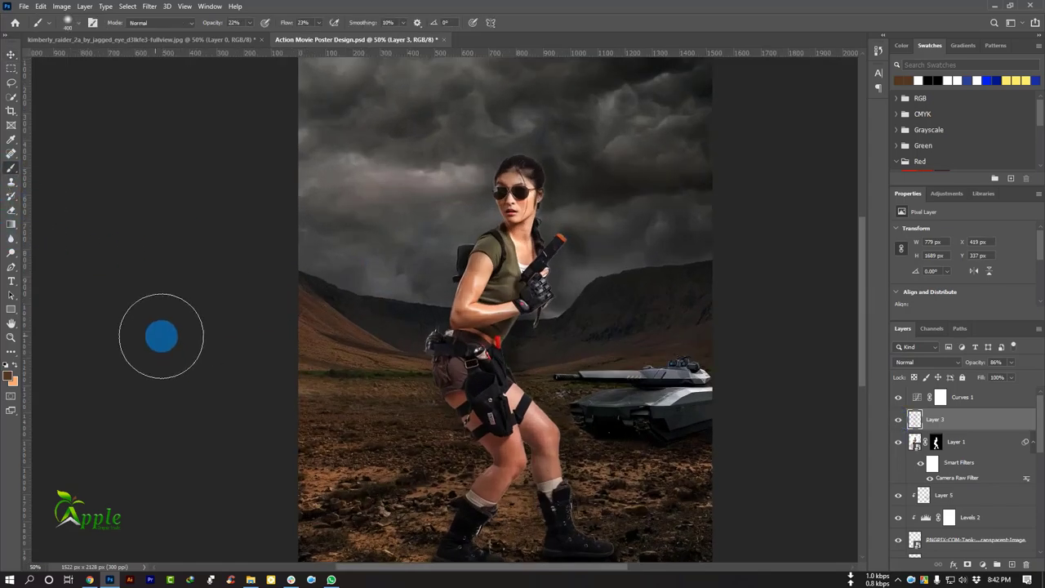
click(9, 377)
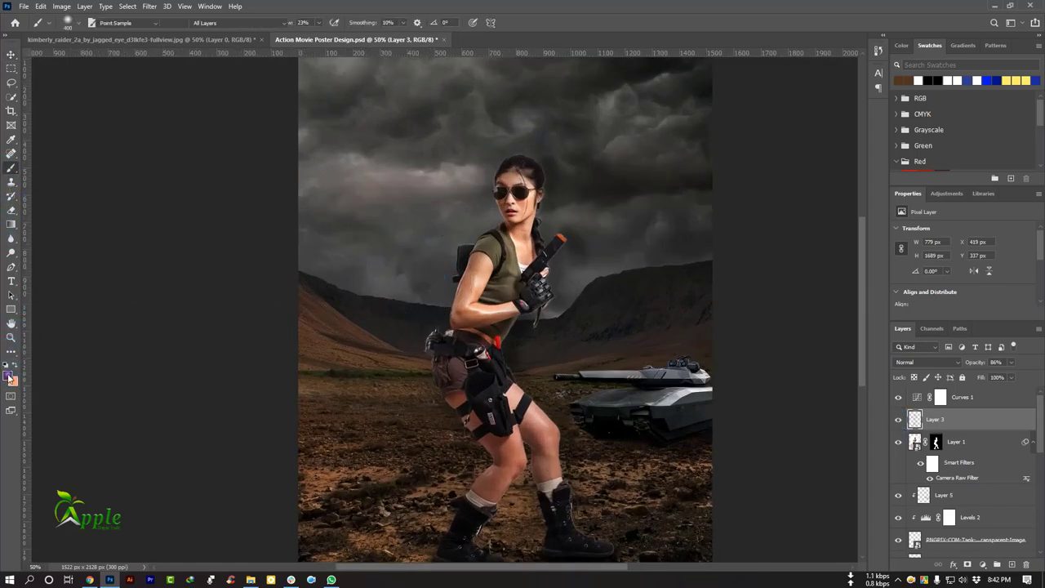
drag(678, 489, 659, 537)
click(914, 377)
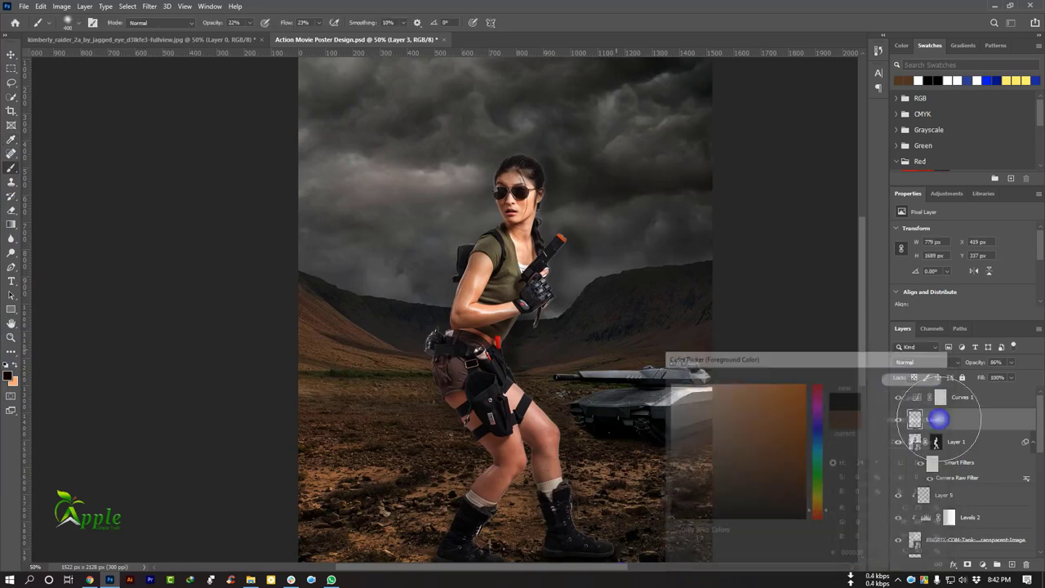
Make Layer 3 a clipping mask on the woman's layer and show it again
scroll(396, 193, up, 1)
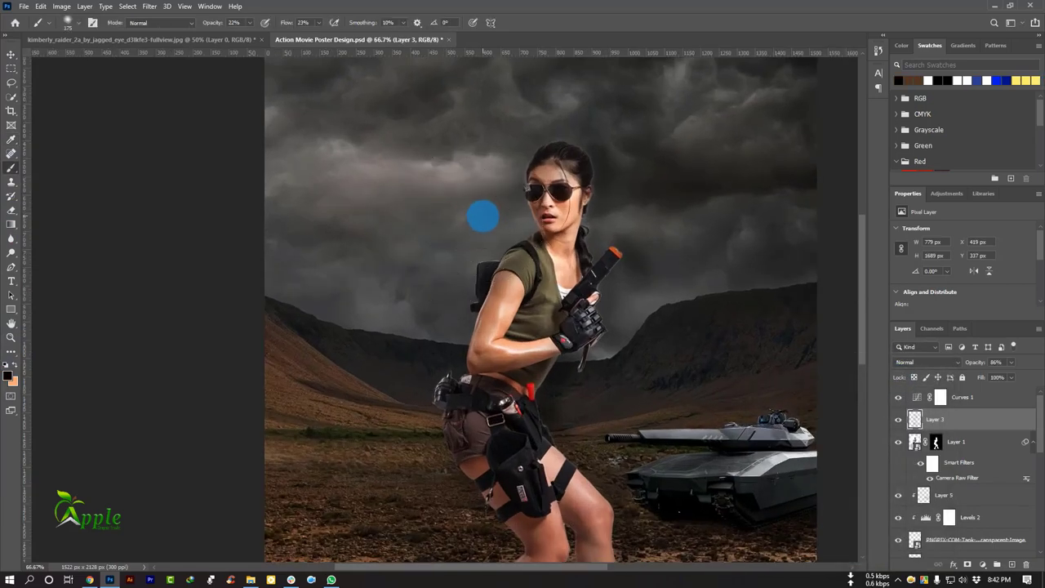
right_click(939, 419)
click(821, 320)
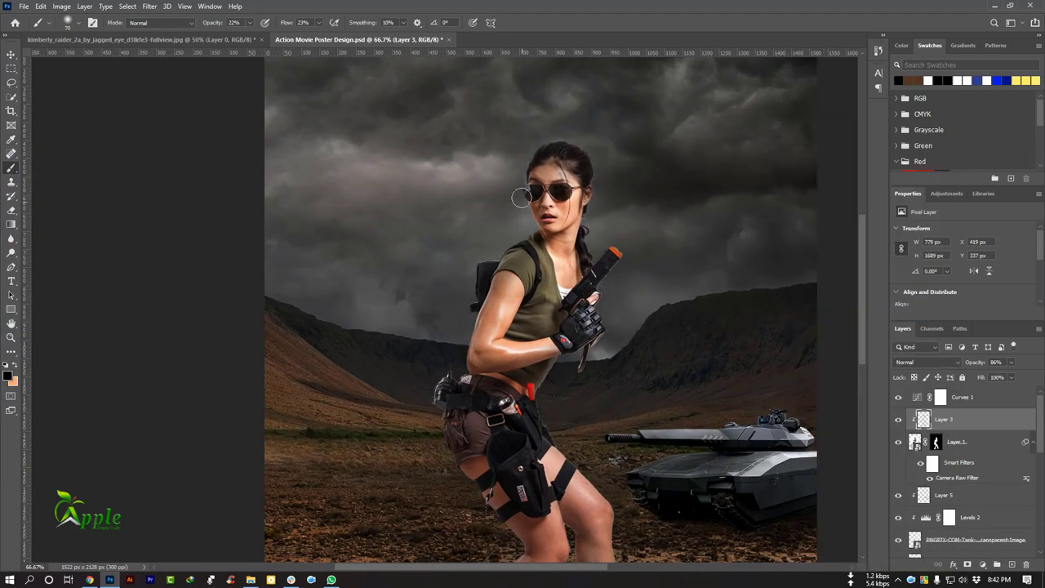
click(899, 419)
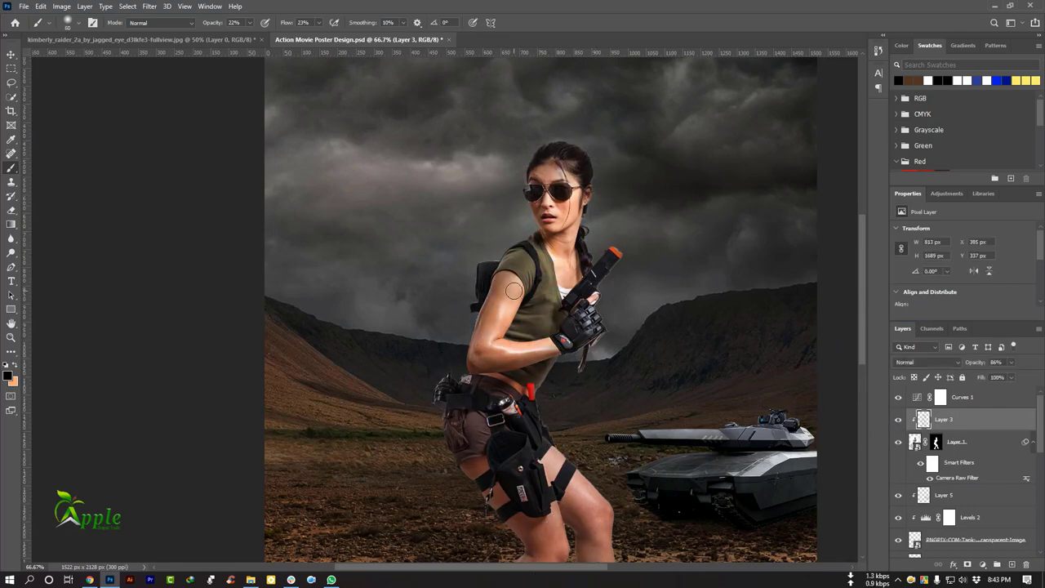
scroll(552, 192, up, 2)
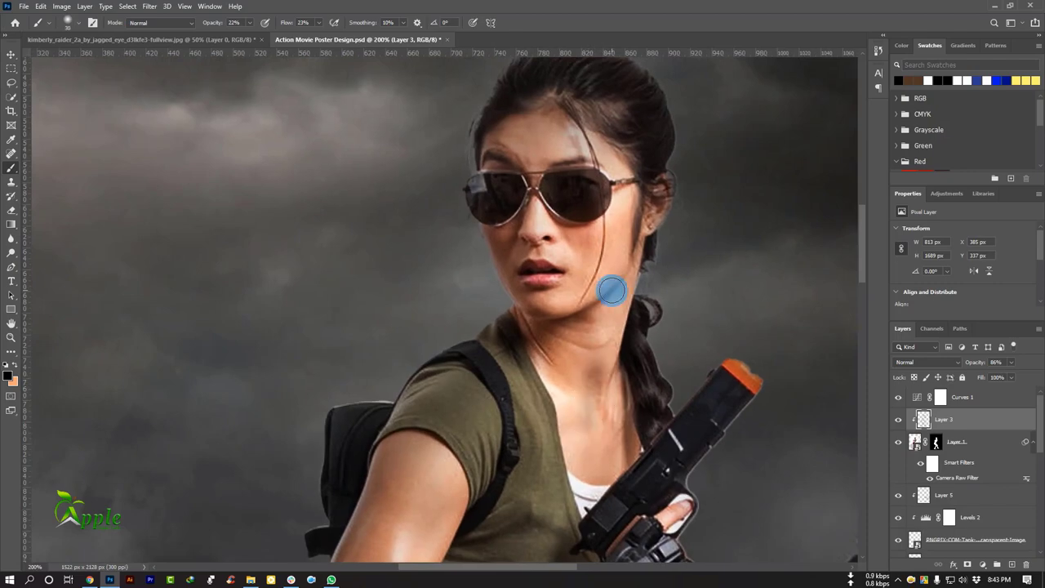
Brush faint black shading near the woman's forehead, then zoom out to the whole poster
drag(513, 127, 506, 141)
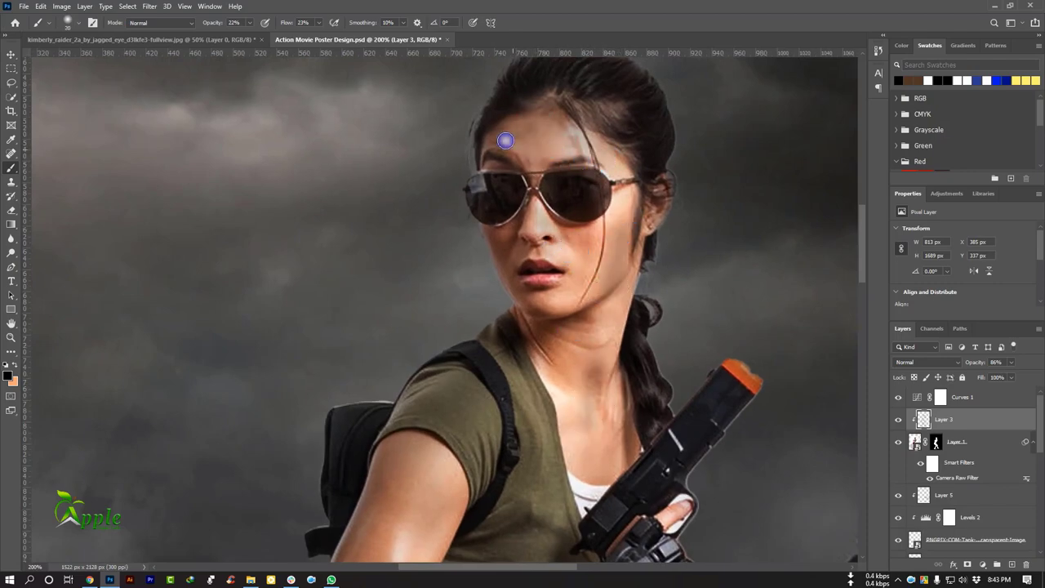
key(ctrl+minus)
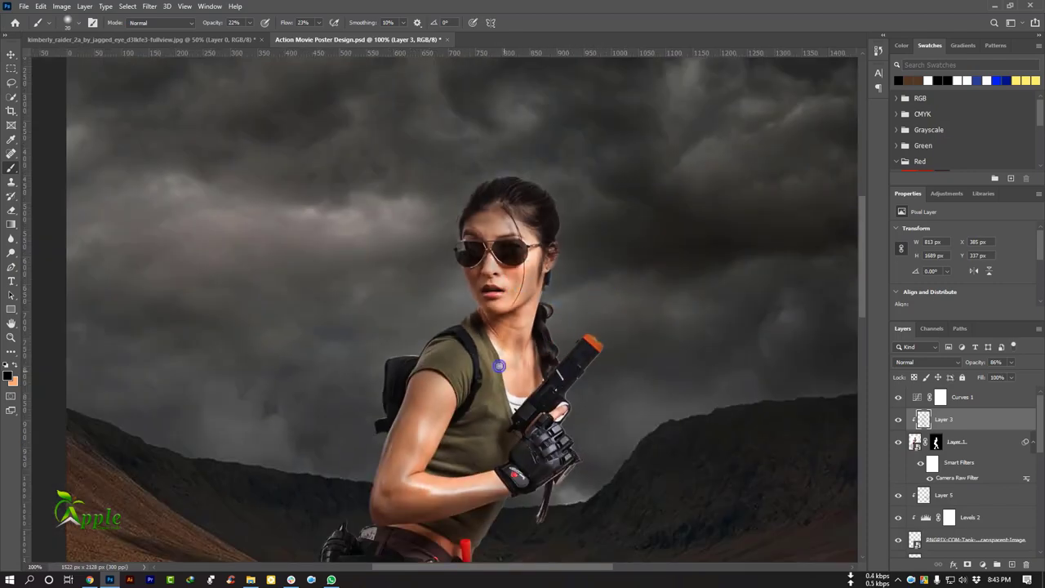
scroll(496, 361, up, 1)
key(ctrl+minus)
key(ctrl+minus)
key(ctrl+minus)
scroll(441, 467, up, 1)
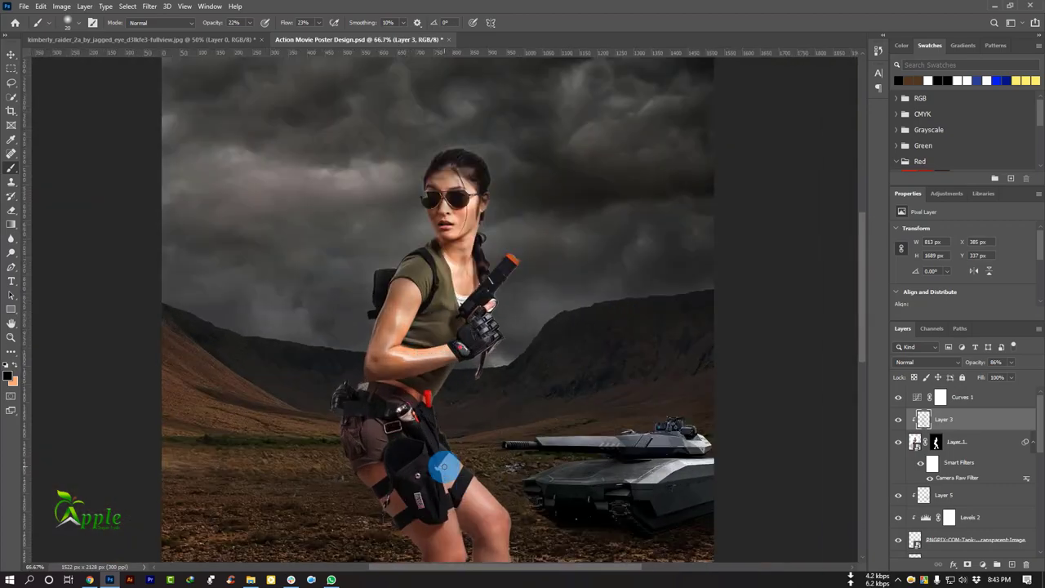
scroll(441, 463, up, 1)
scroll(551, 378, up, 1)
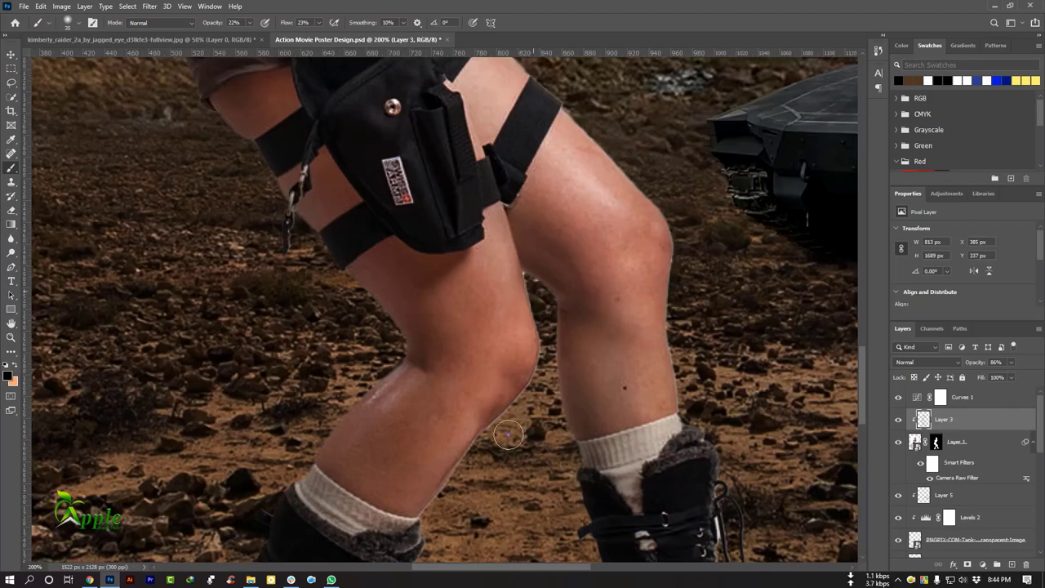
scroll(507, 435, down, 1)
scroll(583, 468, down, 2)
key(v)
scroll(387, 309, up, 1)
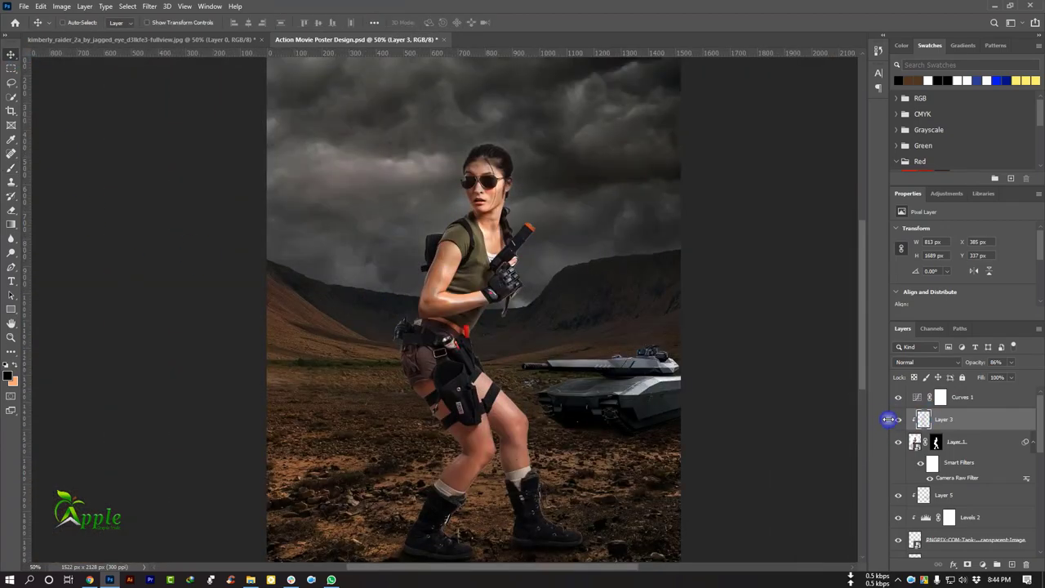
Toggle Layer 3 to compare the shading, then drag the 48870 planet image in from Stars
click(898, 421)
click(898, 421)
click(898, 421)
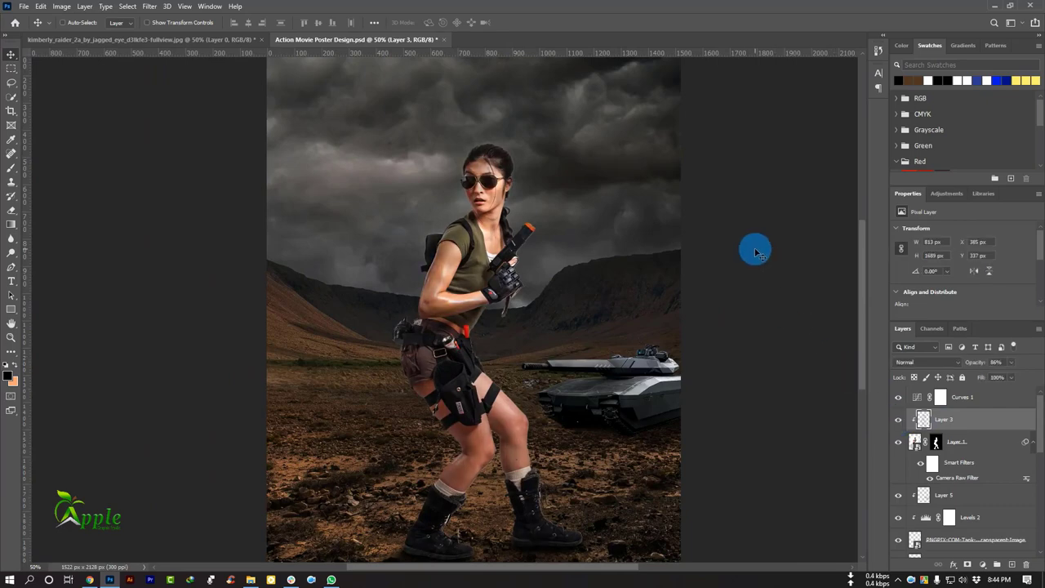
scroll(727, 282, down, 1)
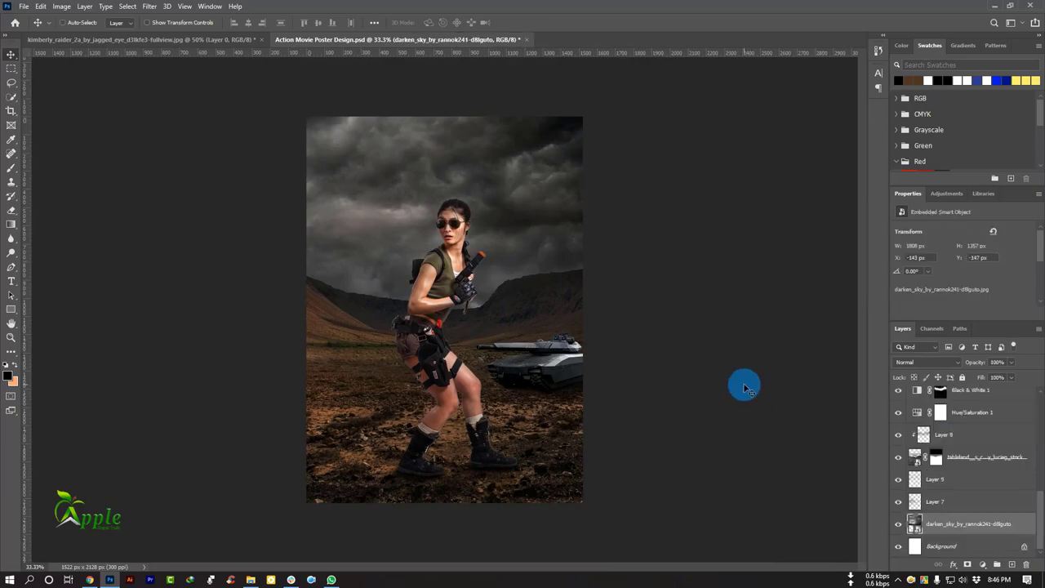
click(1003, 5)
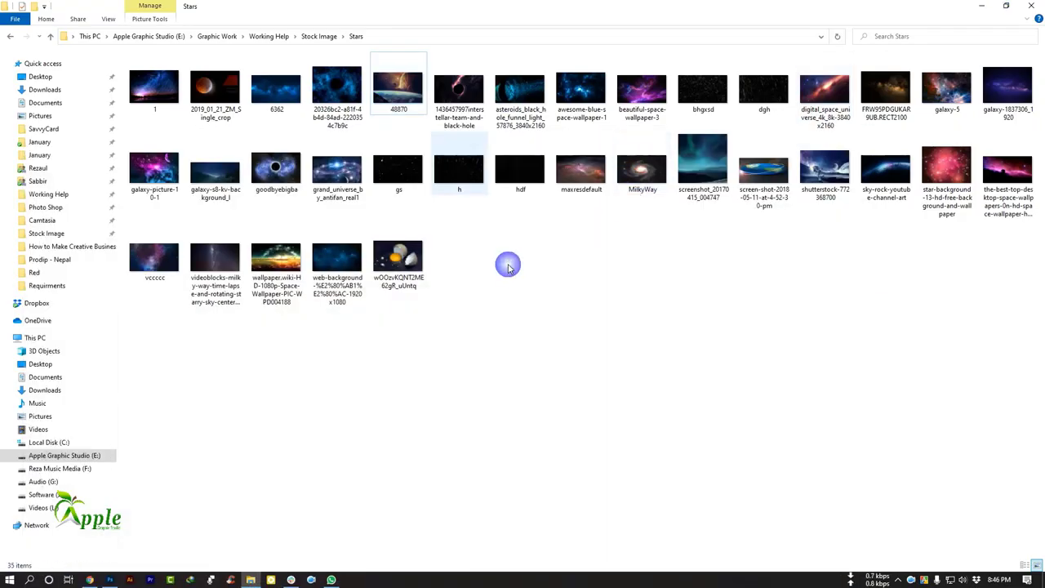
mouse_move(404, 90)
mouse_down()
mouse_move(429, 144)
mouse_move(400, 339)
mouse_move(406, 331)
mouse_up()
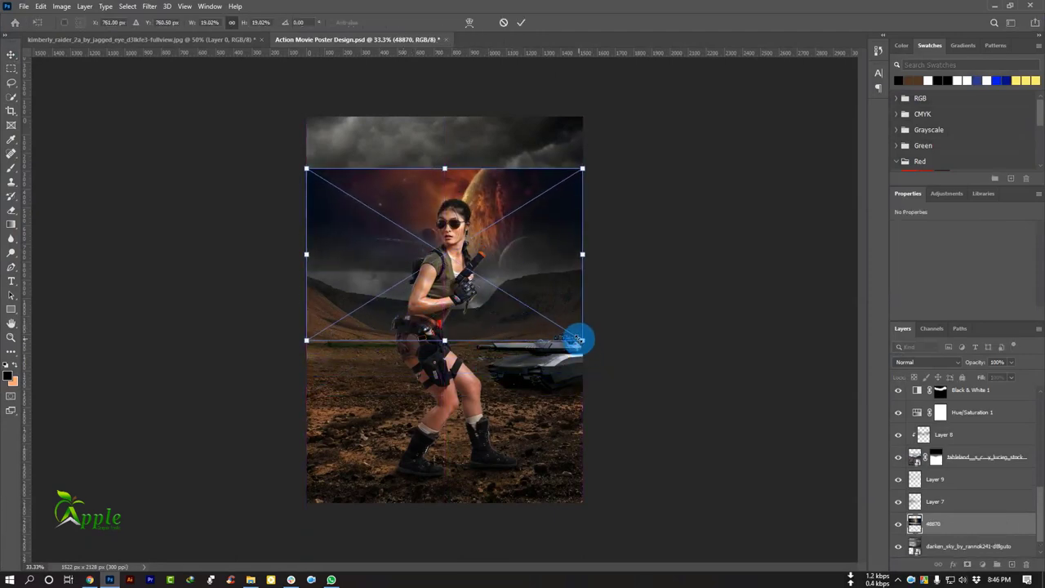
Scale and place the 48870 planet image across the upper sky, then add a Hue/Saturation adjustment above it
drag(577, 339, 634, 372)
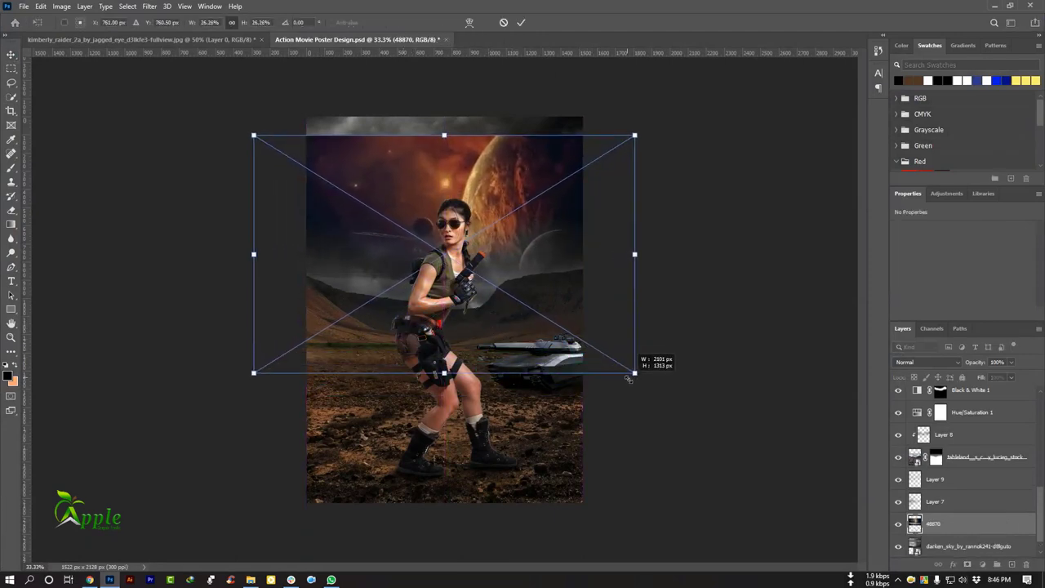
drag(558, 322, 558, 294)
click(421, 300)
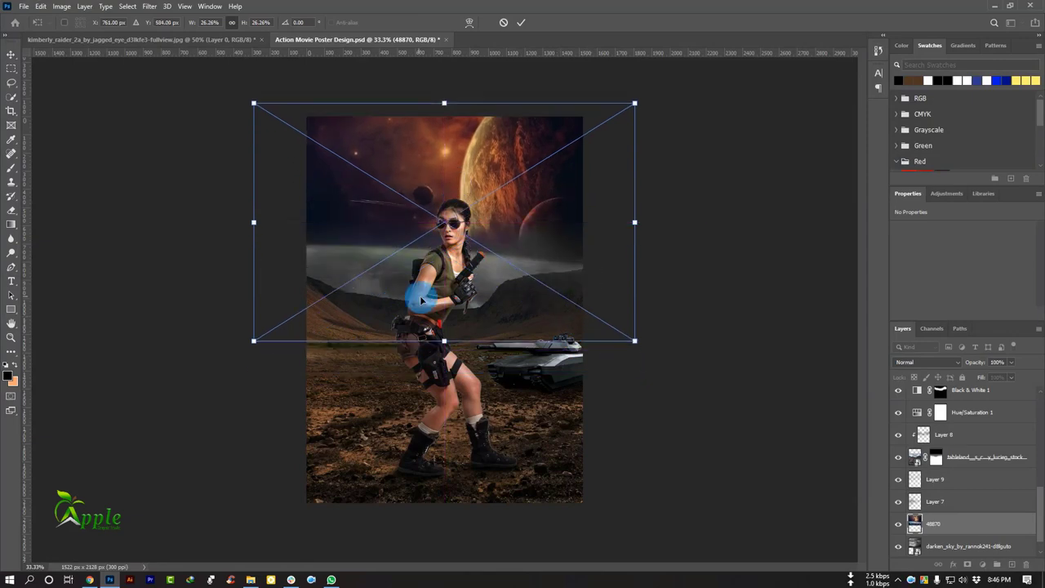
mouse_move(255, 339)
mouse_down()
mouse_move(305, 307)
mouse_move(264, 327)
mouse_up()
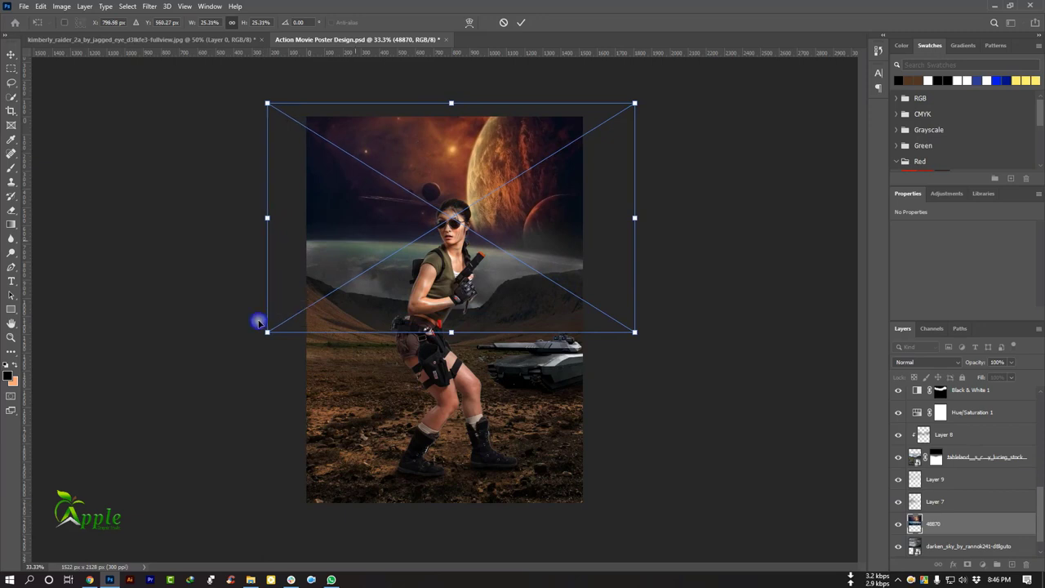
click(520, 23)
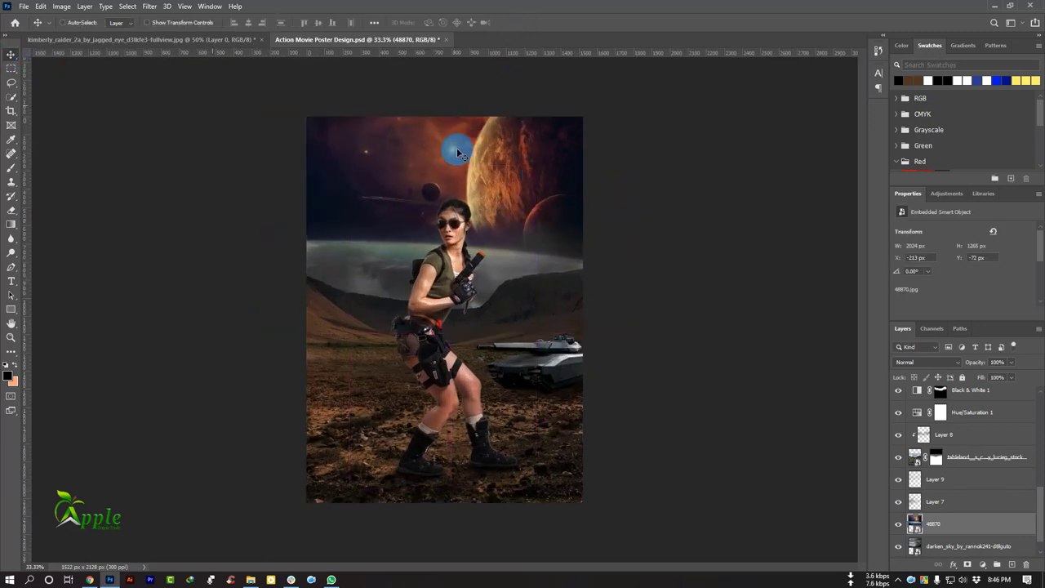
drag(457, 152, 458, 159)
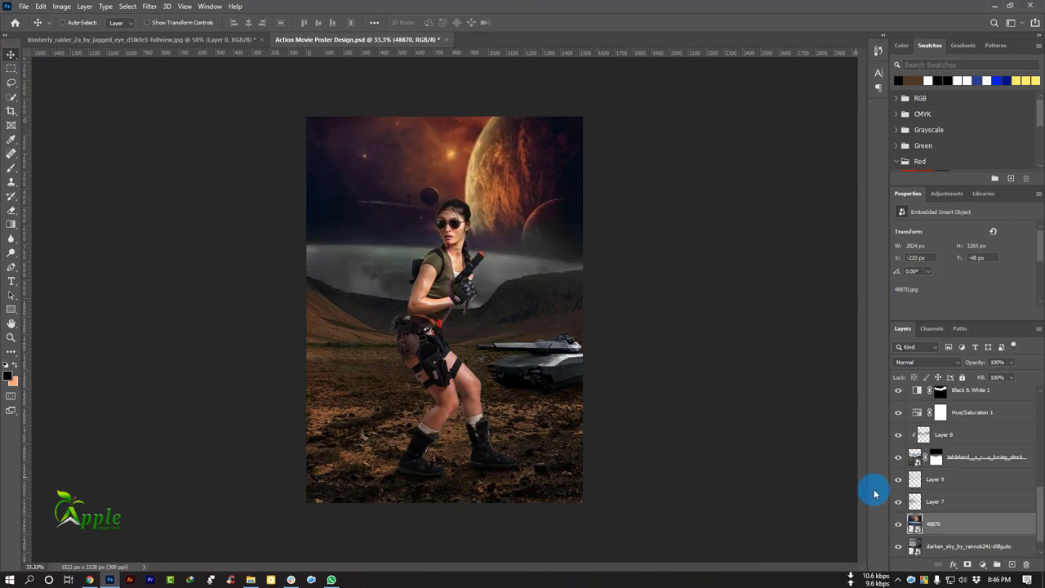
click(983, 564)
click(986, 464)
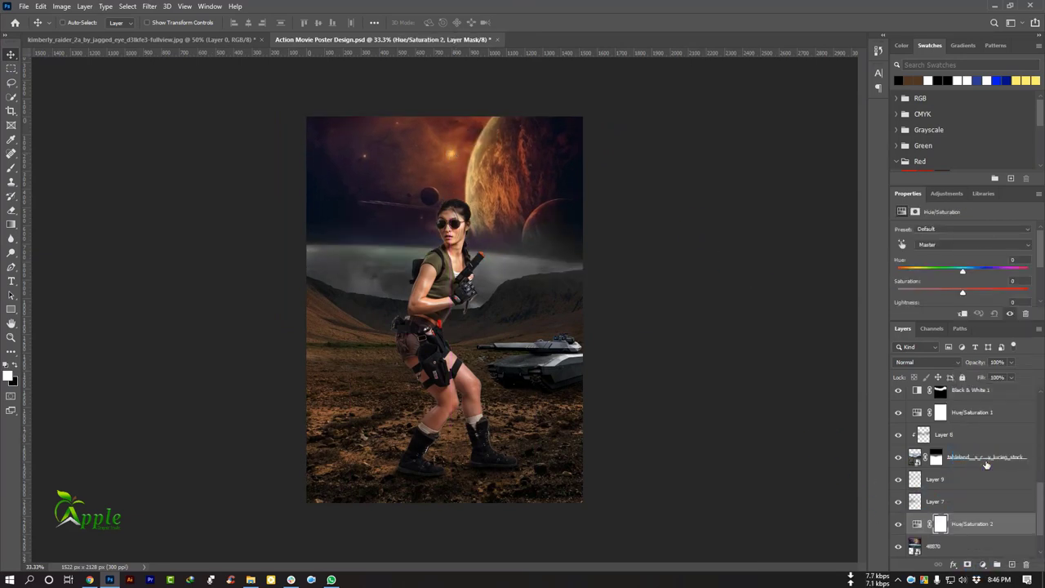
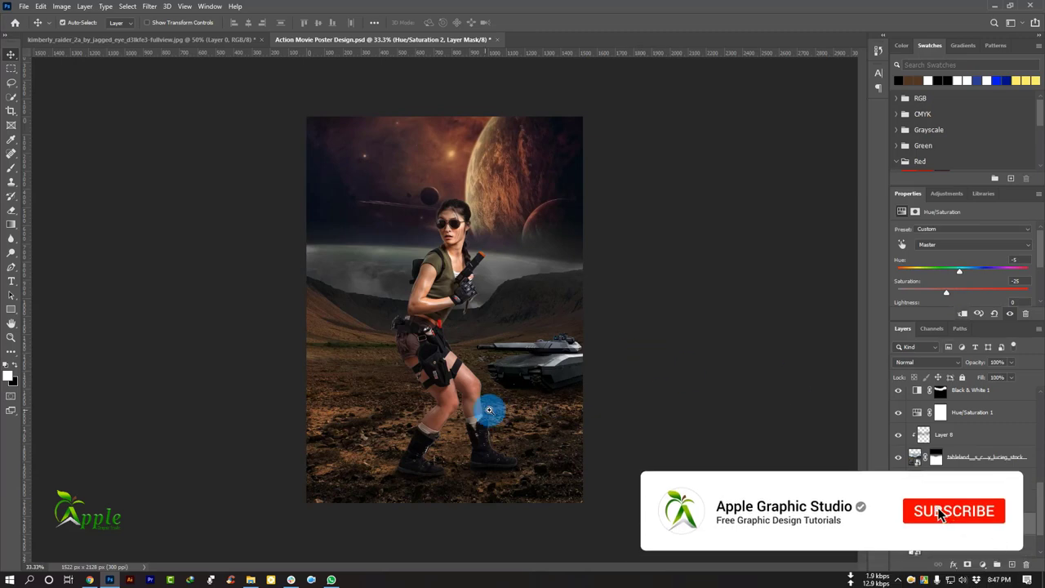
Place the PngItem spaceship image on the poster and move its layer just below Layer 2
scroll(970, 441, down, 3)
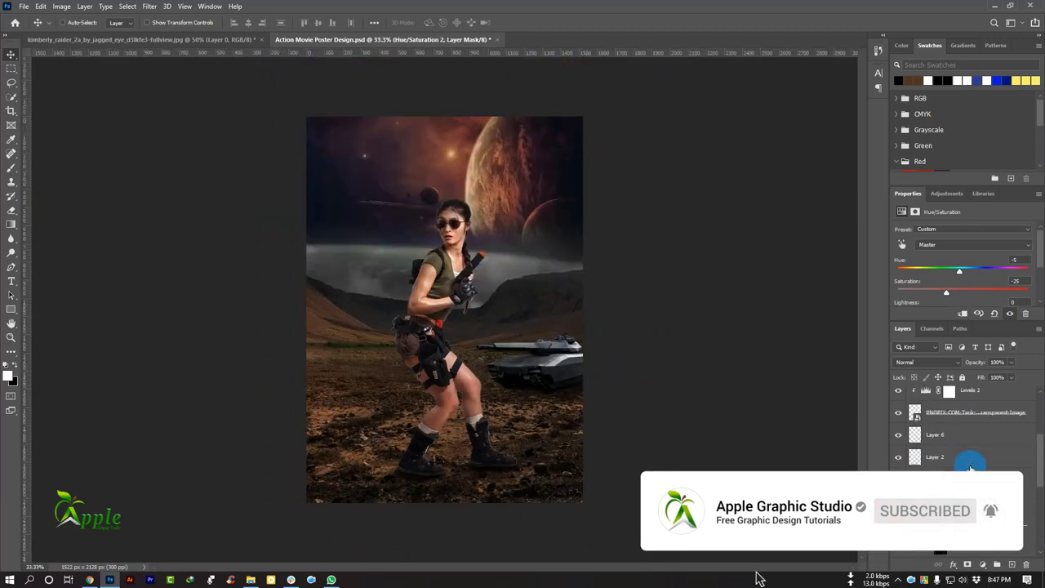
scroll(970, 467, up, 3)
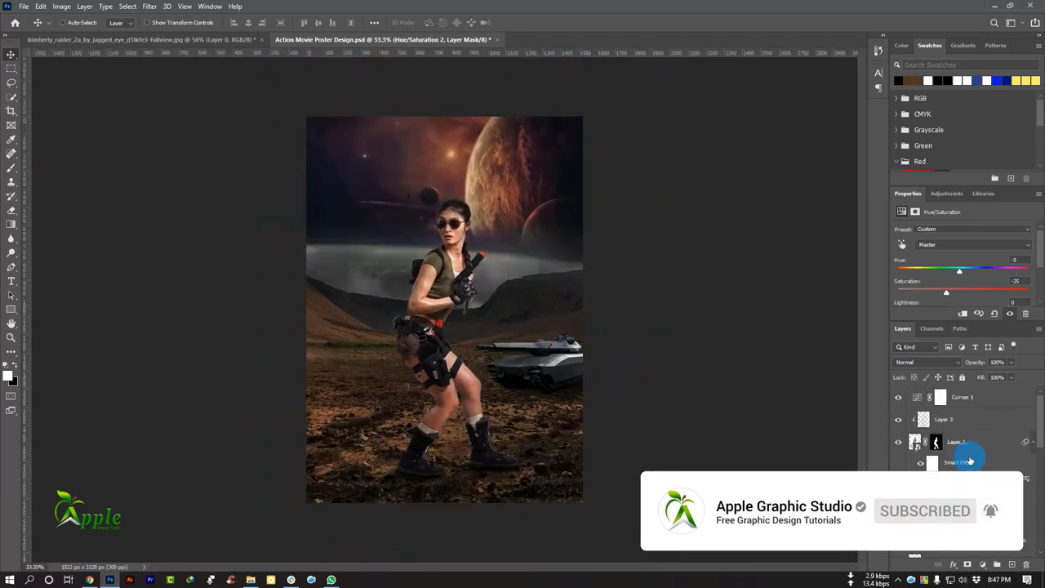
click(992, 5)
drag(476, 190, 235, 485)
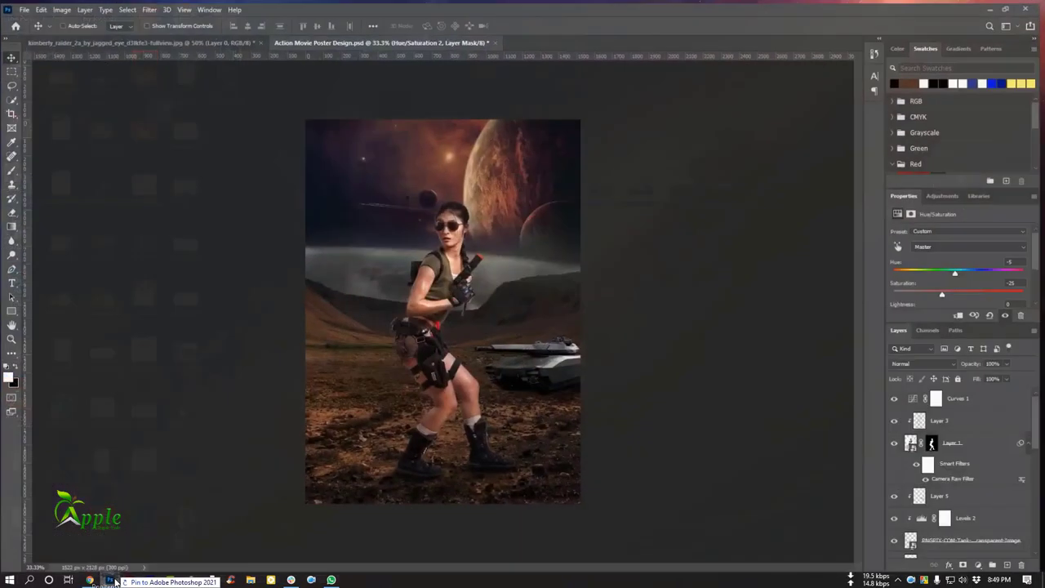
drag(119, 577, 380, 392)
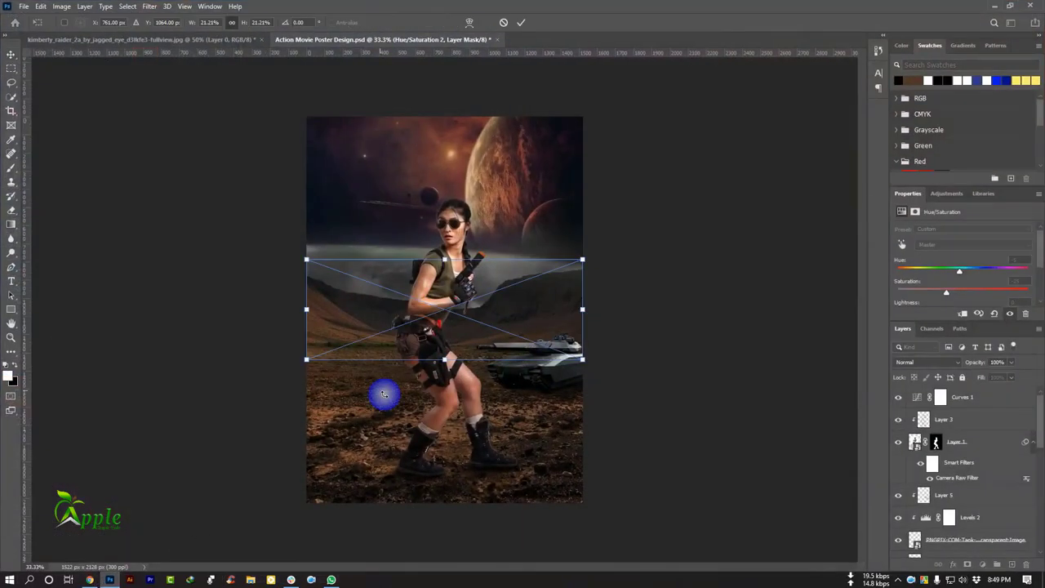
click(523, 29)
scroll(990, 490, down, 2)
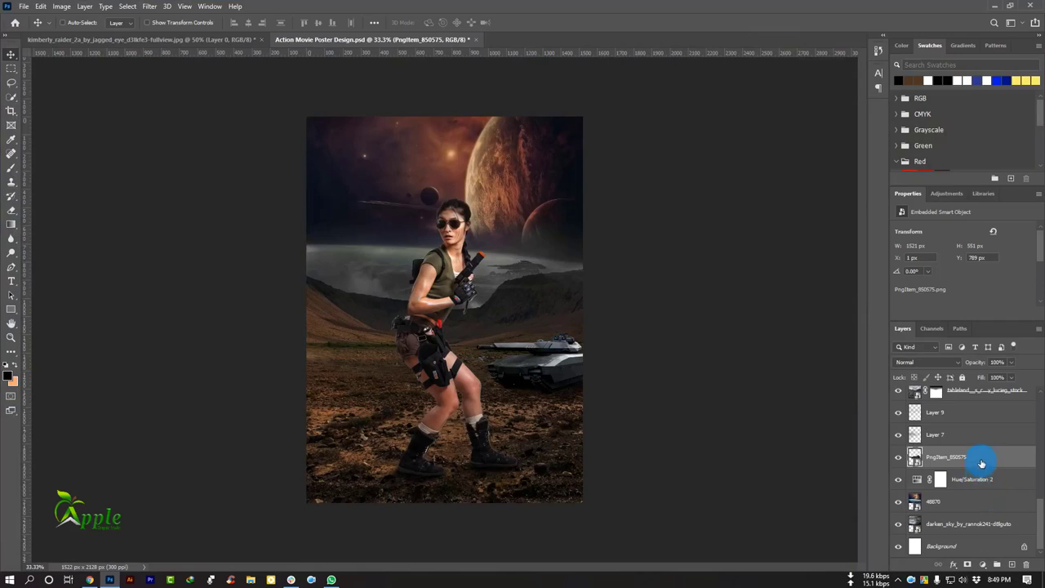
drag(981, 463, 974, 377)
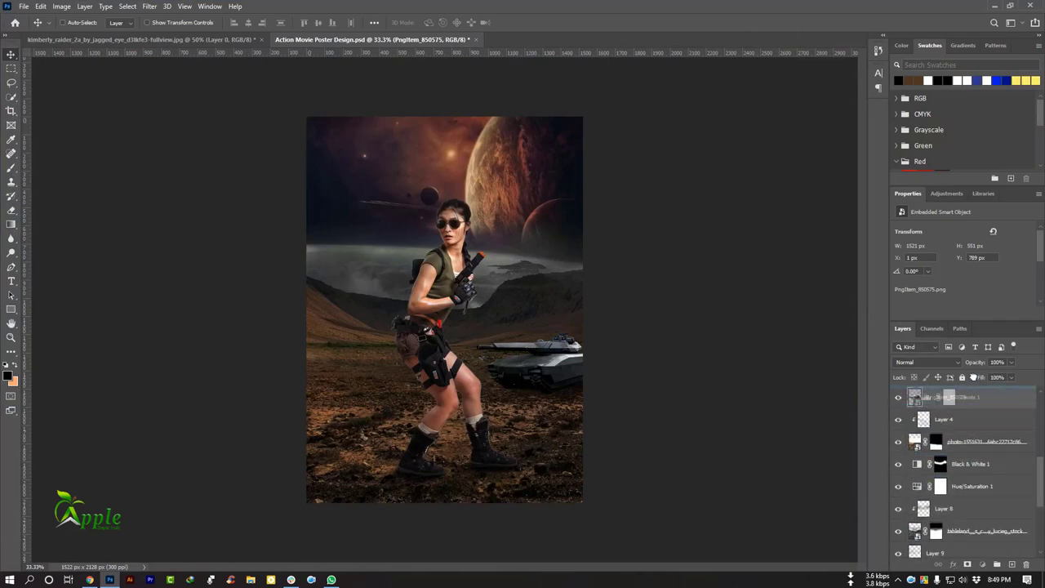
drag(973, 377, 952, 411)
Free Transform the spaceship to about 16% and position it in the sky behind the woman's head
mouse_move(457, 236)
mouse_down()
mouse_move(503, 266)
mouse_move(511, 193)
mouse_up()
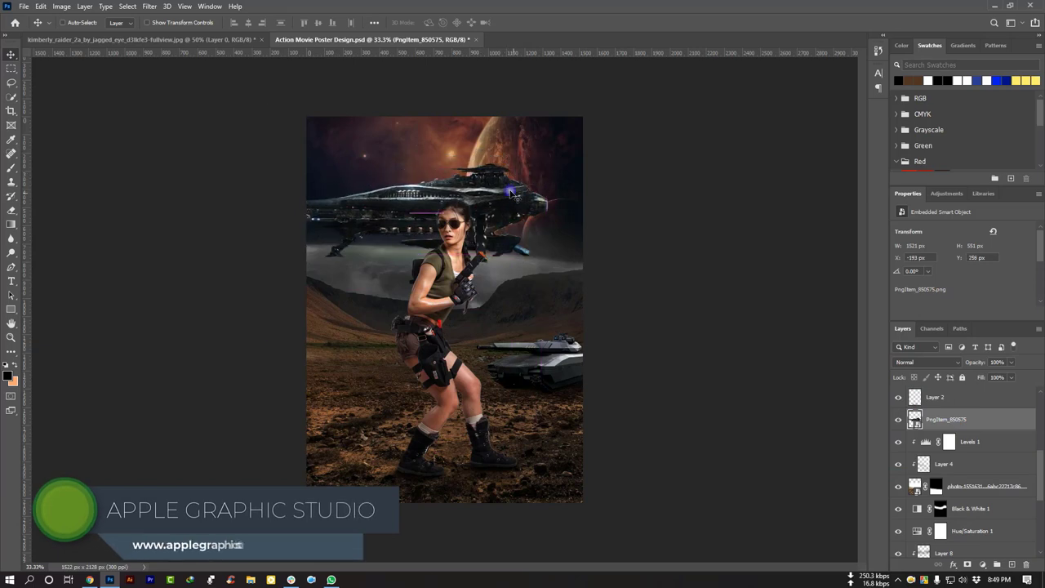
click(40, 7)
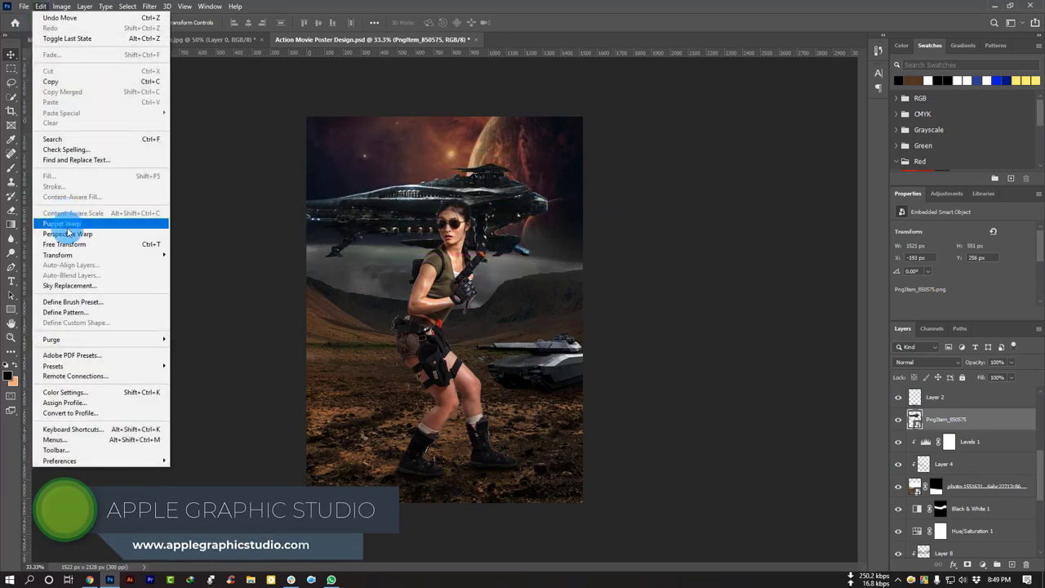
click(61, 240)
drag(548, 163, 468, 164)
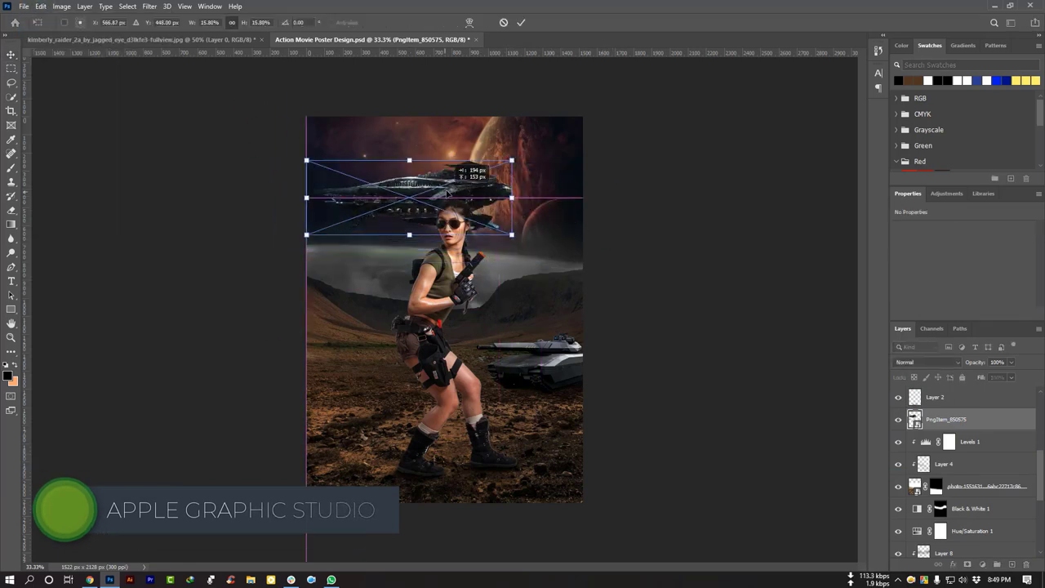
drag(419, 218, 441, 232)
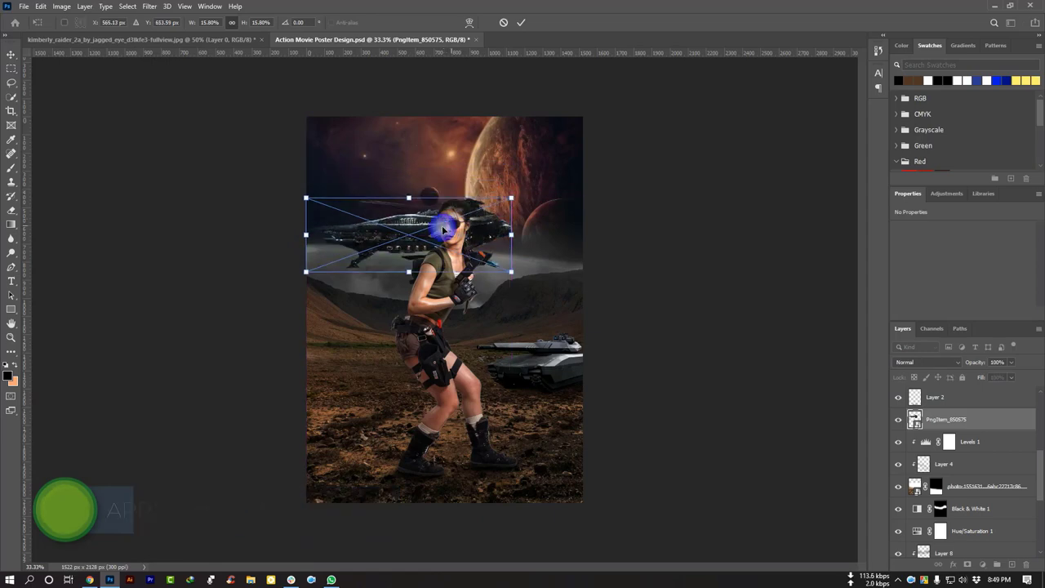
click(522, 23)
scroll(400, 164, up, 1)
drag(702, 381, 687, 380)
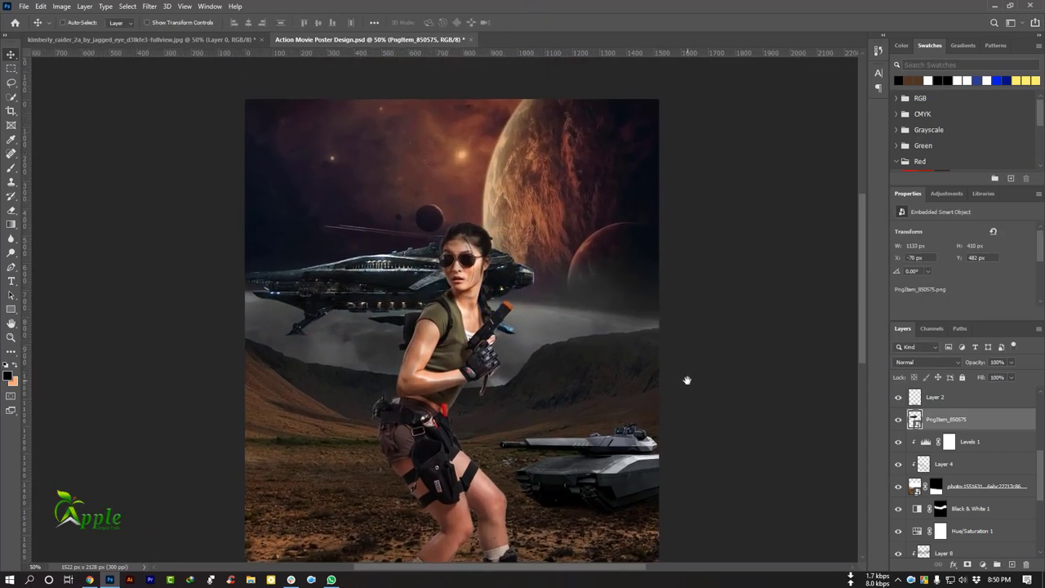
Add a new layer clipped to the spaceship and set the Brush tool to size 200
click(1013, 561)
right_click(951, 420)
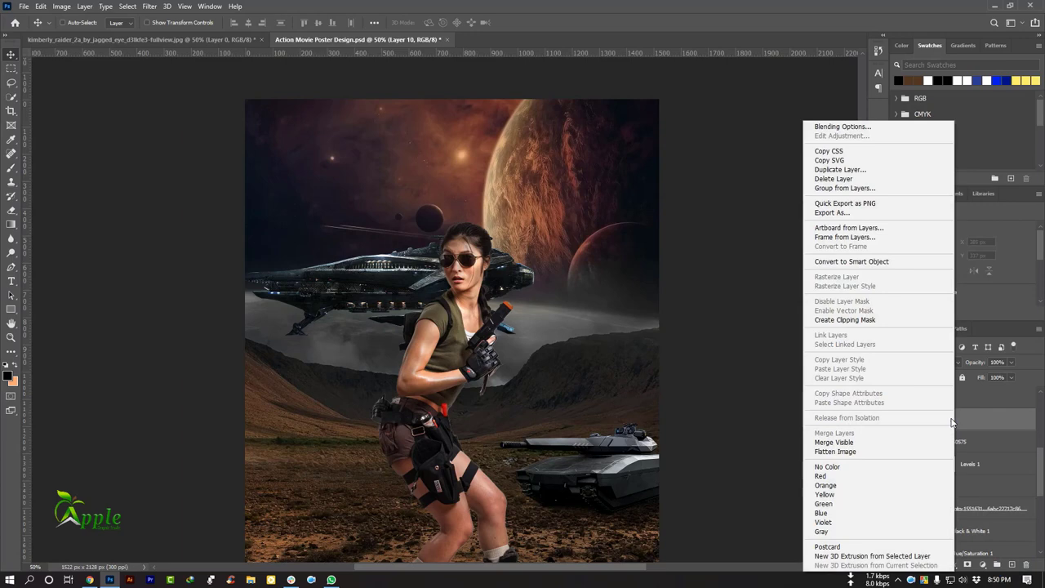
click(857, 319)
right_click(10, 167)
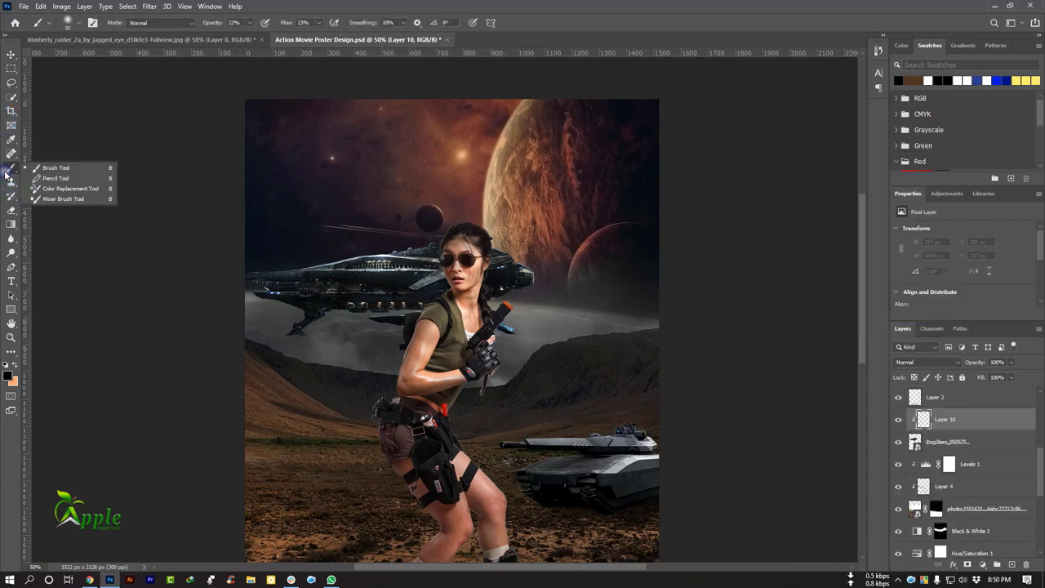
click(36, 170)
alt+right_click(376, 252)
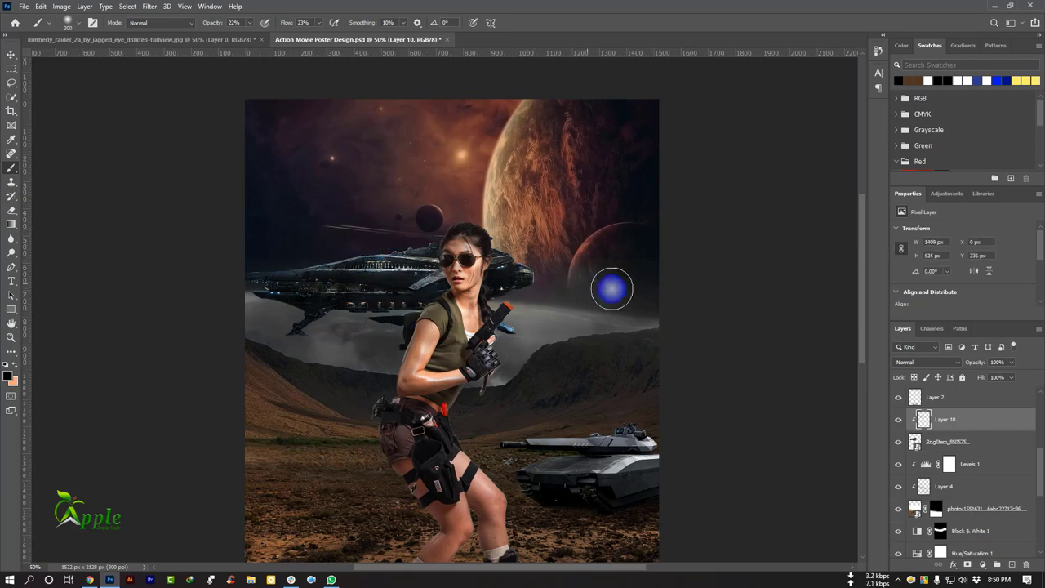
click(10, 53)
Add a Hue/Saturation adjustment layer to the poster
key(ctrl+minus)
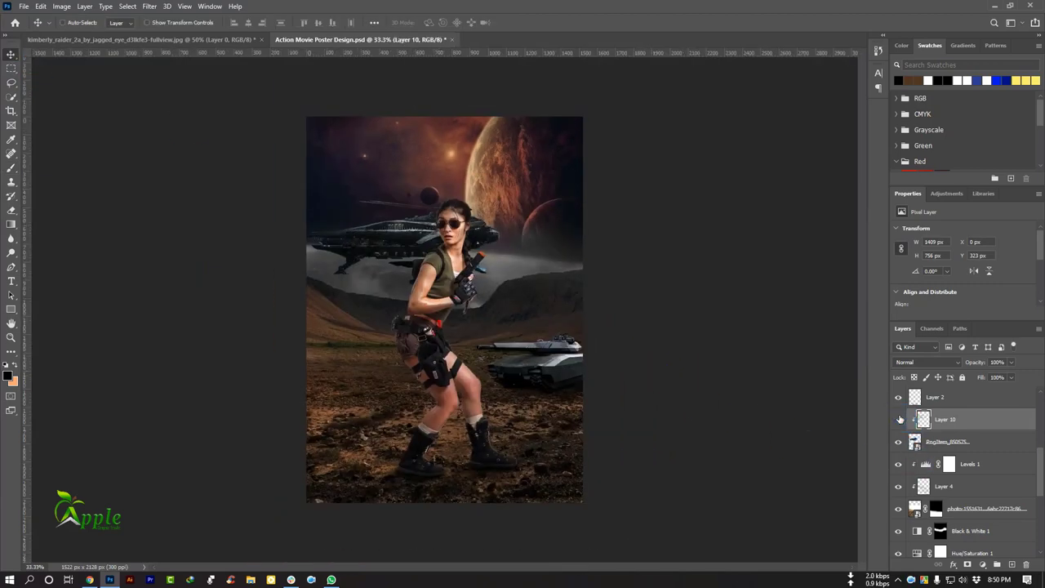
click(984, 565)
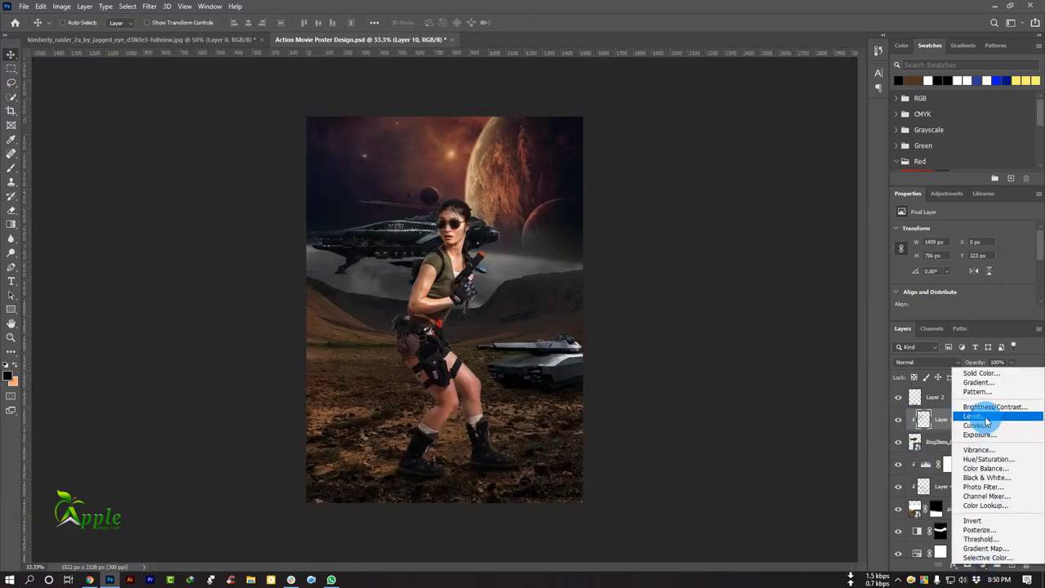
click(991, 461)
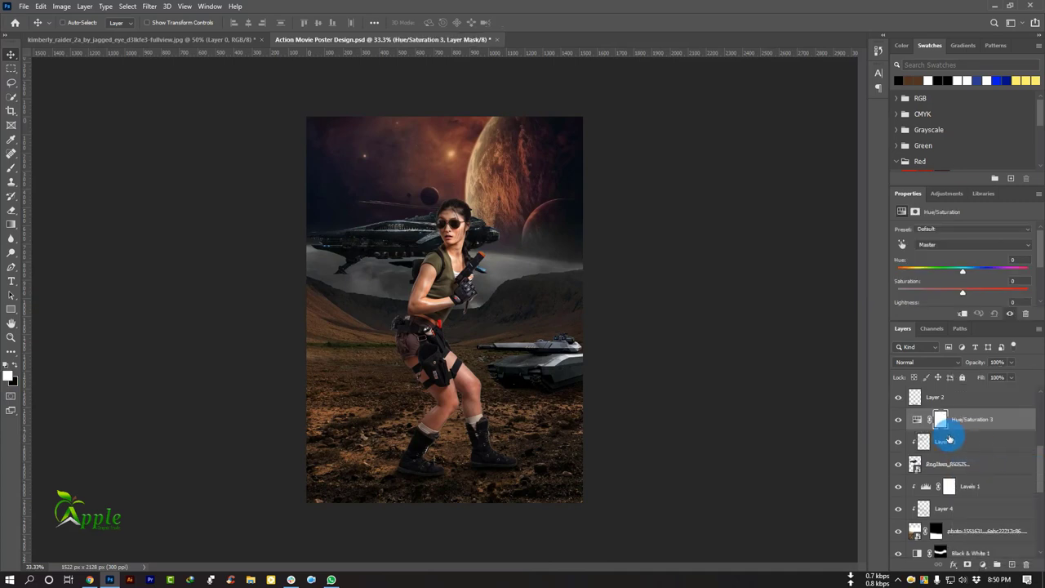
scroll(974, 290, down, 1)
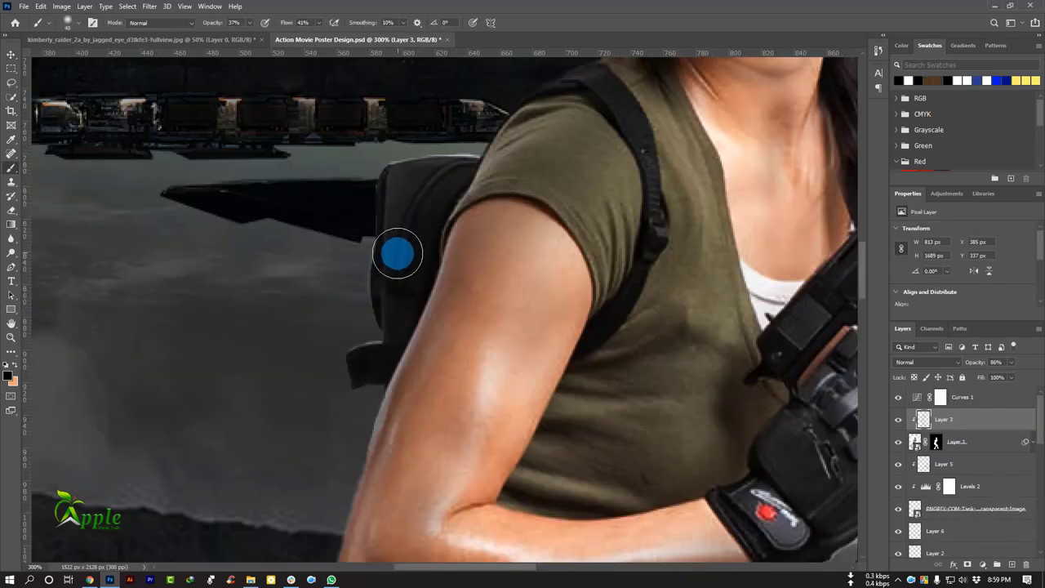
Paint sampled skin tones along the woman's upper arm, shoulder and neck edges on Layer 3
drag(431, 287, 447, 196)
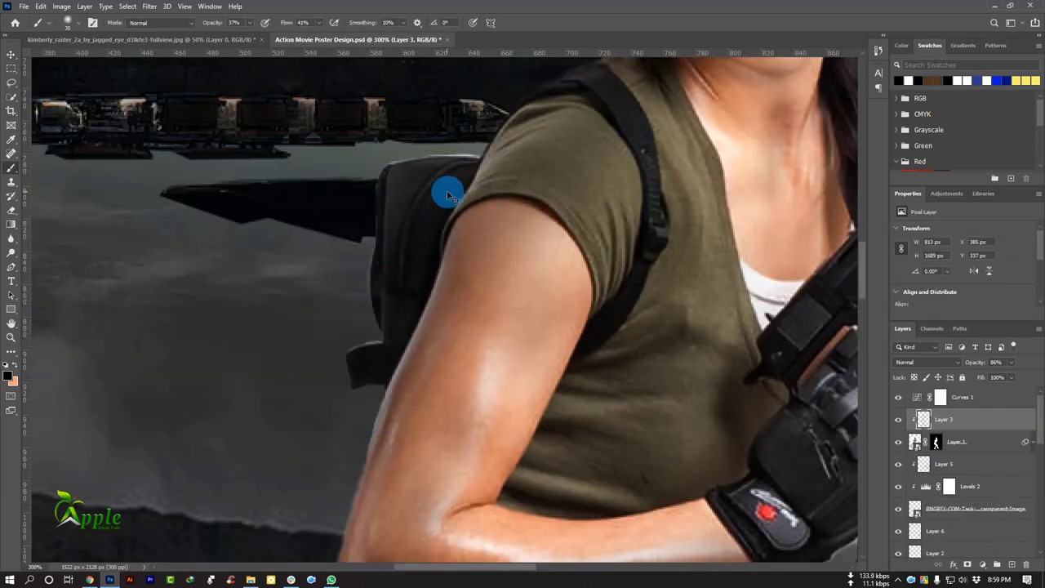
drag(427, 308, 362, 464)
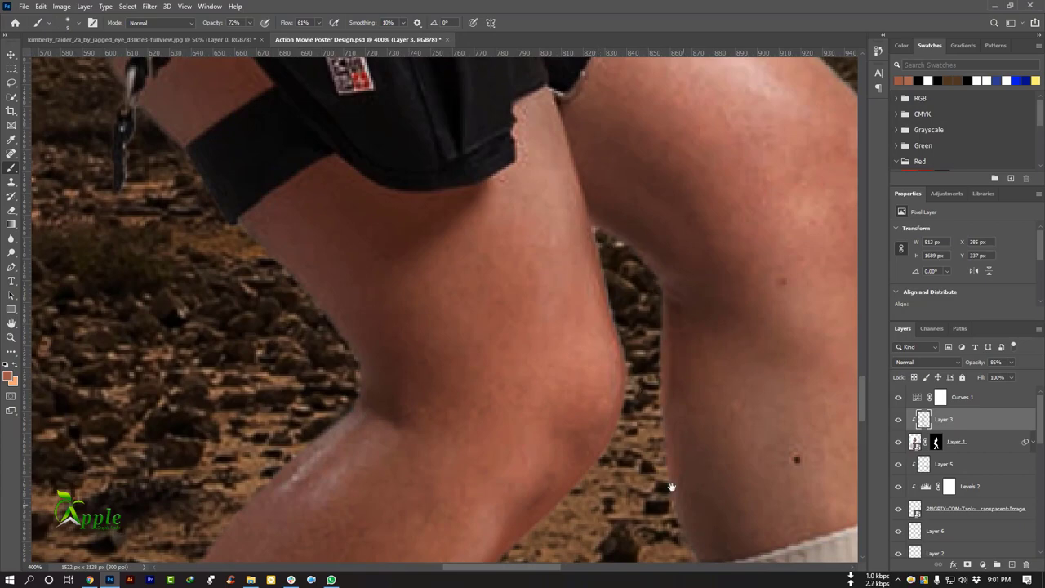
drag(671, 486, 592, 361)
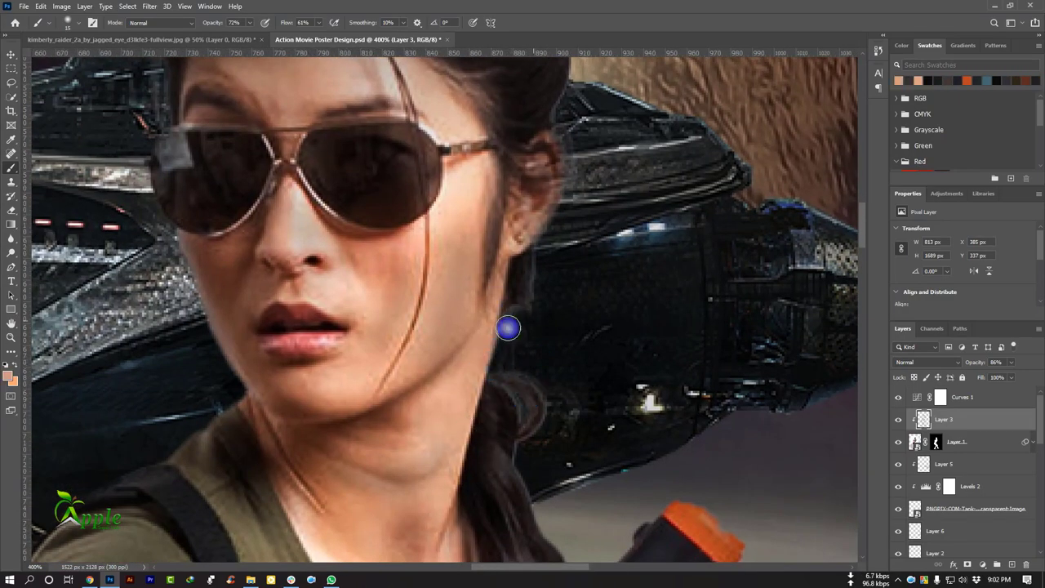
drag(610, 404, 538, 390)
drag(553, 299, 593, 365)
drag(471, 116, 684, 263)
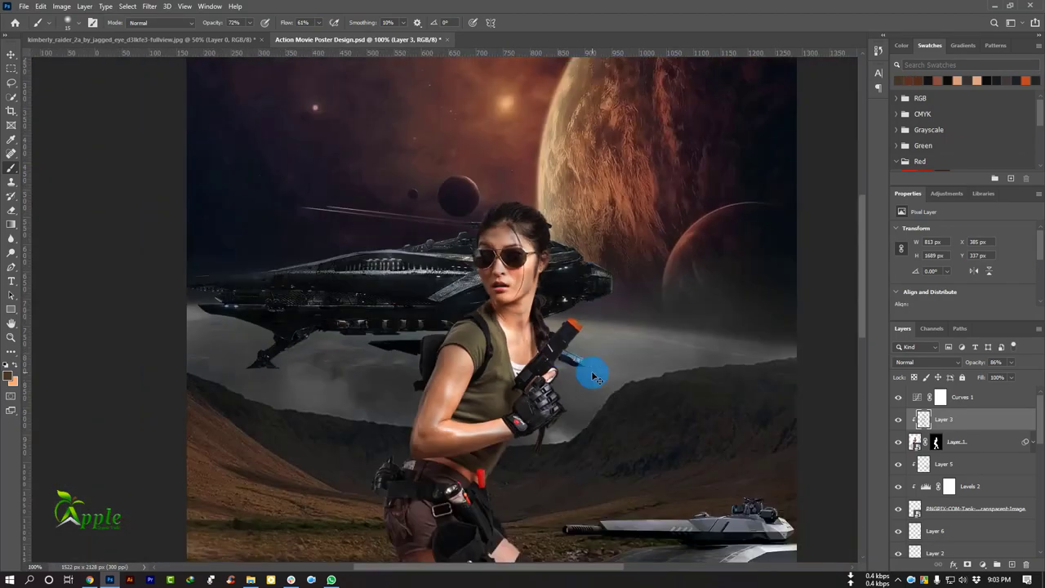
drag(502, 356, 594, 368)
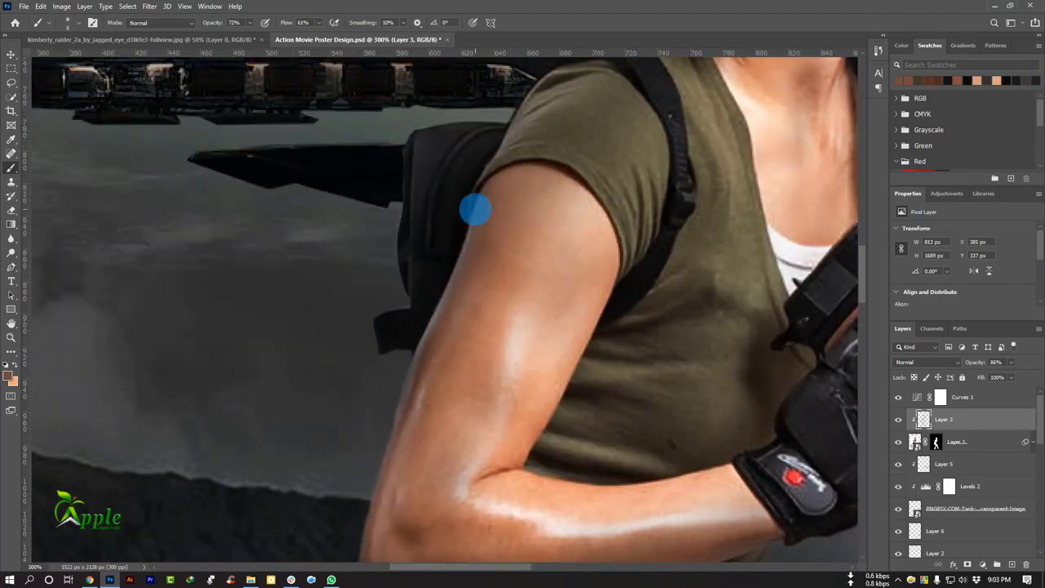
click(473, 213)
drag(423, 402, 459, 238)
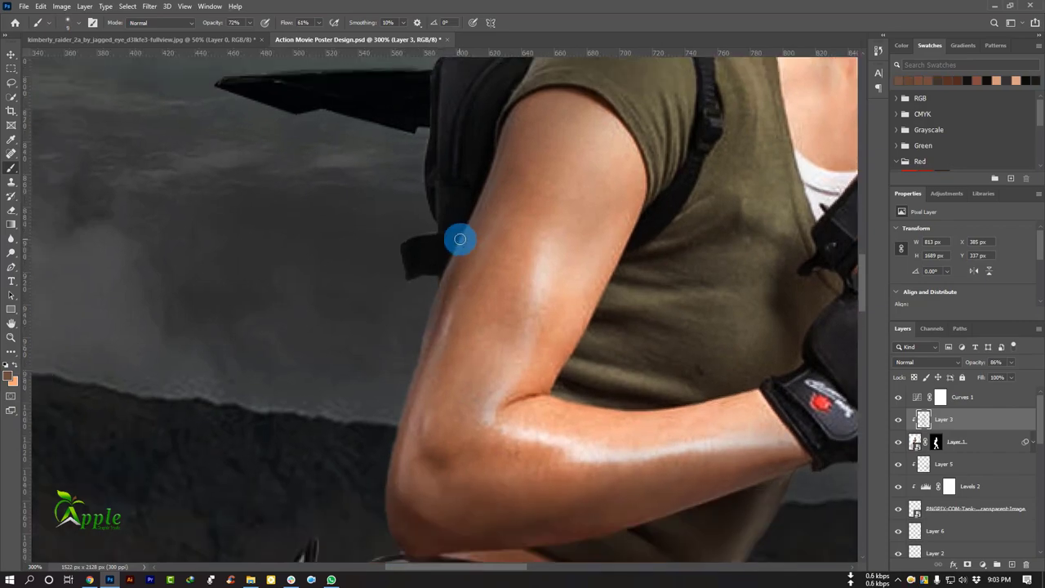
drag(448, 329, 789, 378)
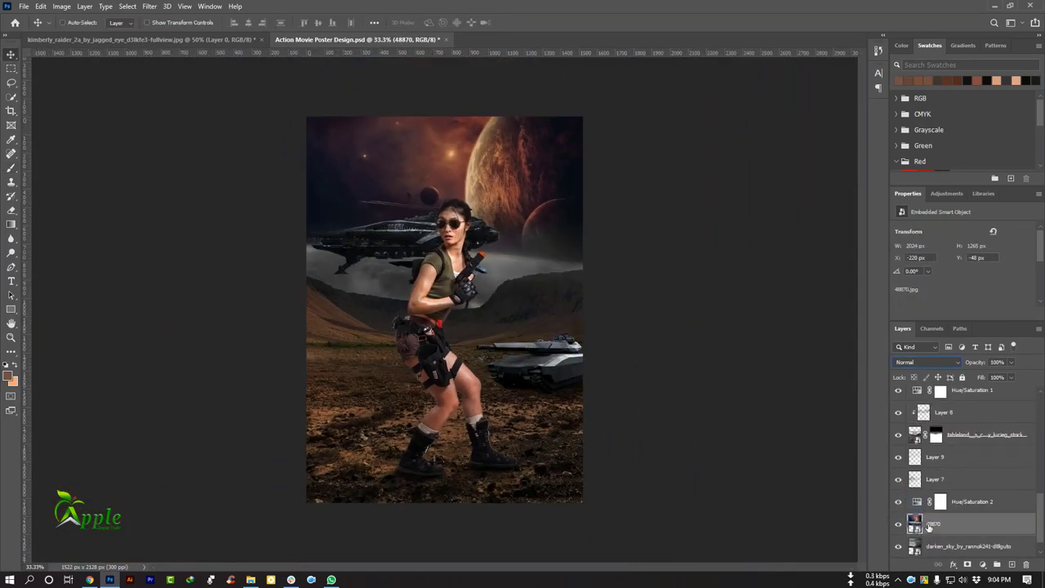
Set the 48870 layer's blend mode to Screen and select Hue/Saturation 2
click(918, 361)
click(912, 393)
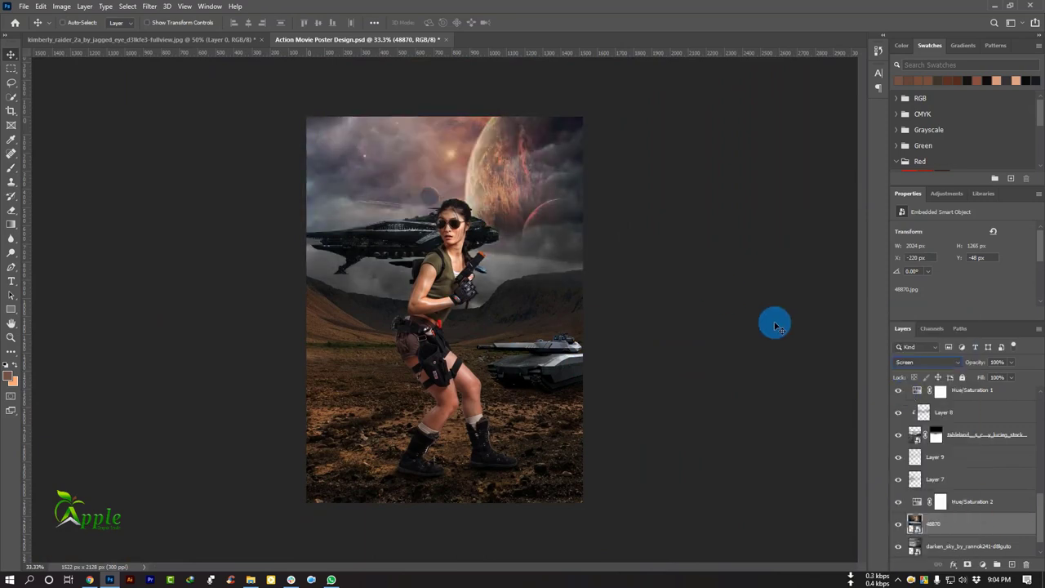
click(979, 564)
click(968, 504)
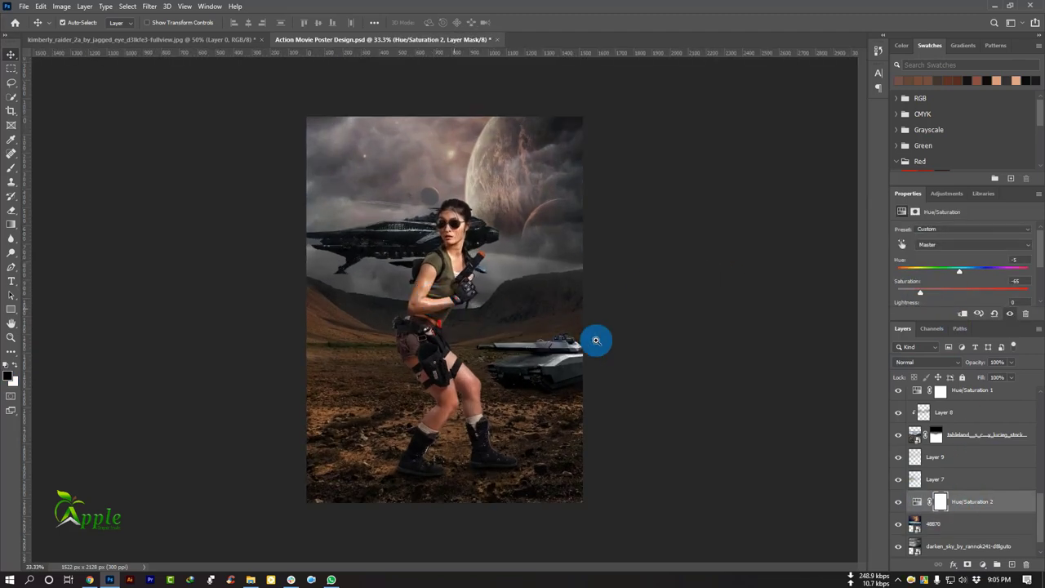
Select Layer 4 and set a soft brush to size 600, 31% opacity and 26% flow
scroll(963, 457, up, 2)
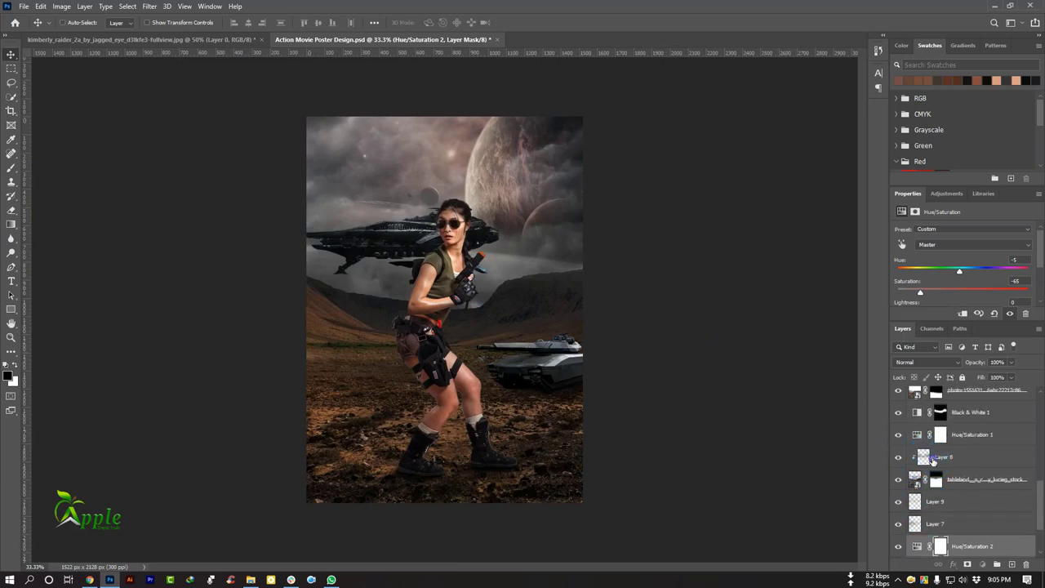
click(929, 458)
scroll(930, 470, up, 3)
click(937, 441)
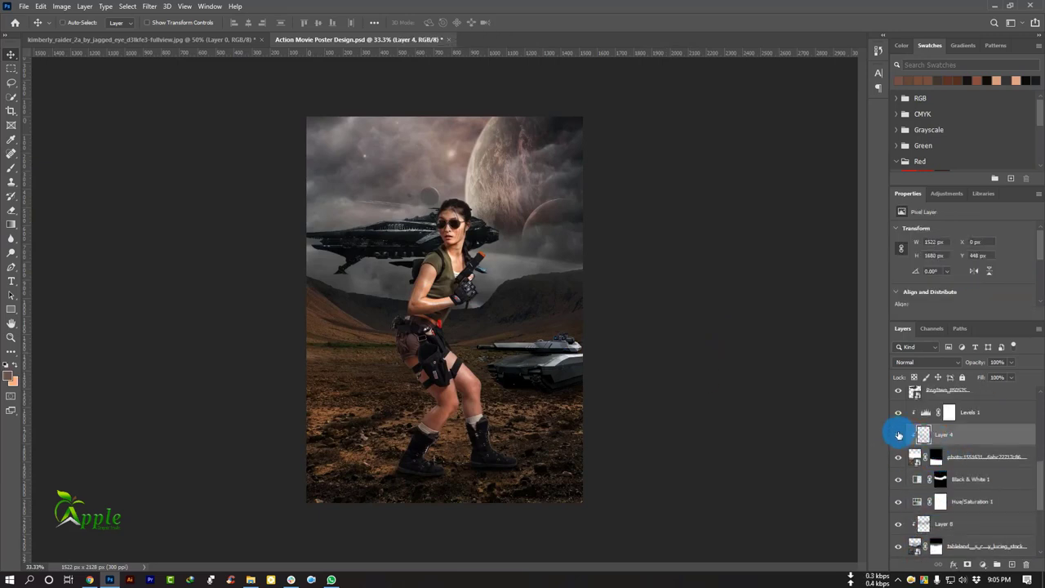
click(11, 173)
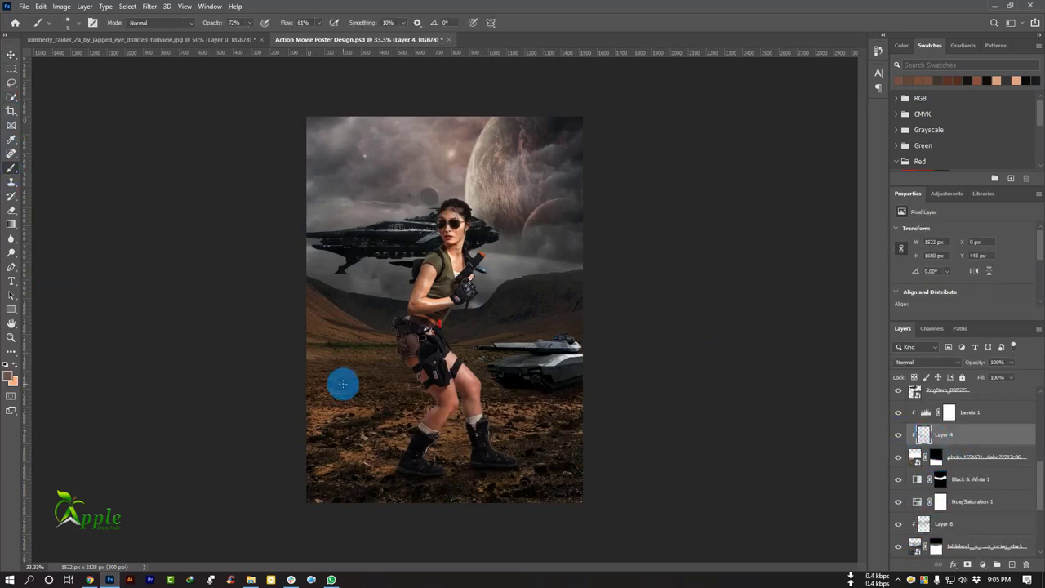
drag(250, 22, 237, 37)
drag(319, 22, 298, 30)
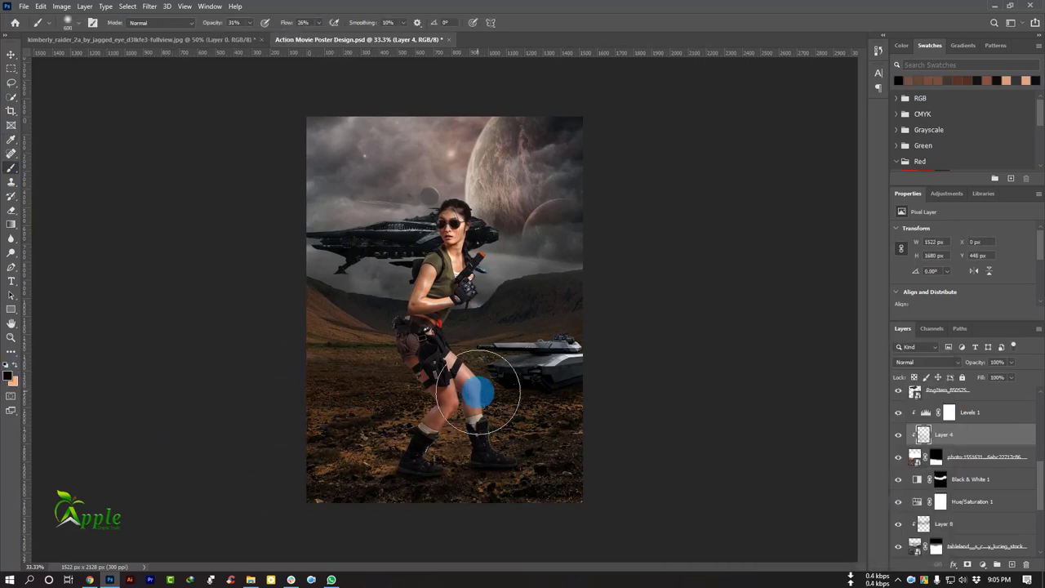
Paint faint dark shading around the woman's legs on Layer 8 and Layer 4
scroll(947, 501, up, 1)
scroll(947, 502, down, 2)
click(947, 502)
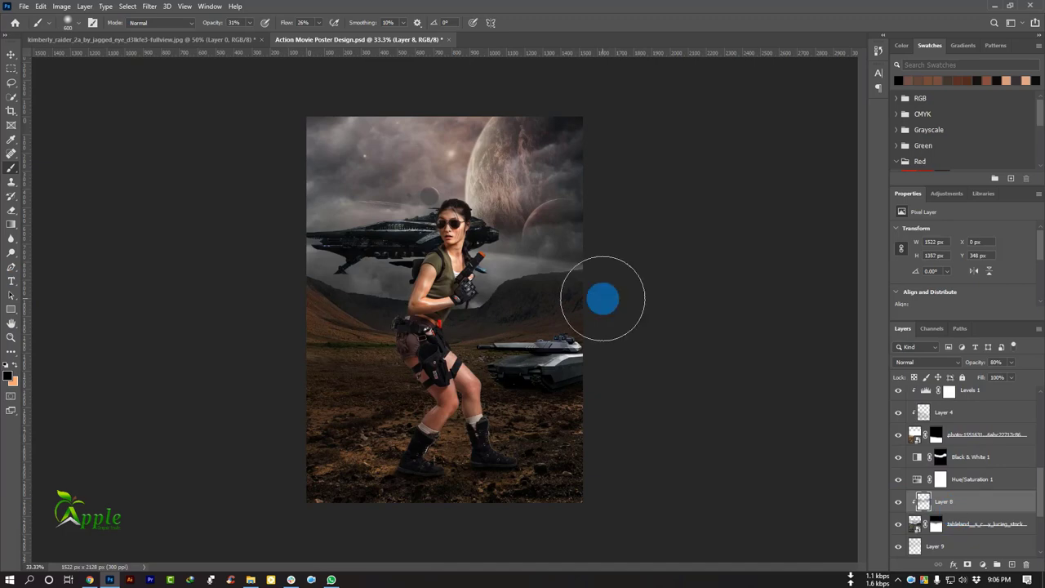
click(944, 412)
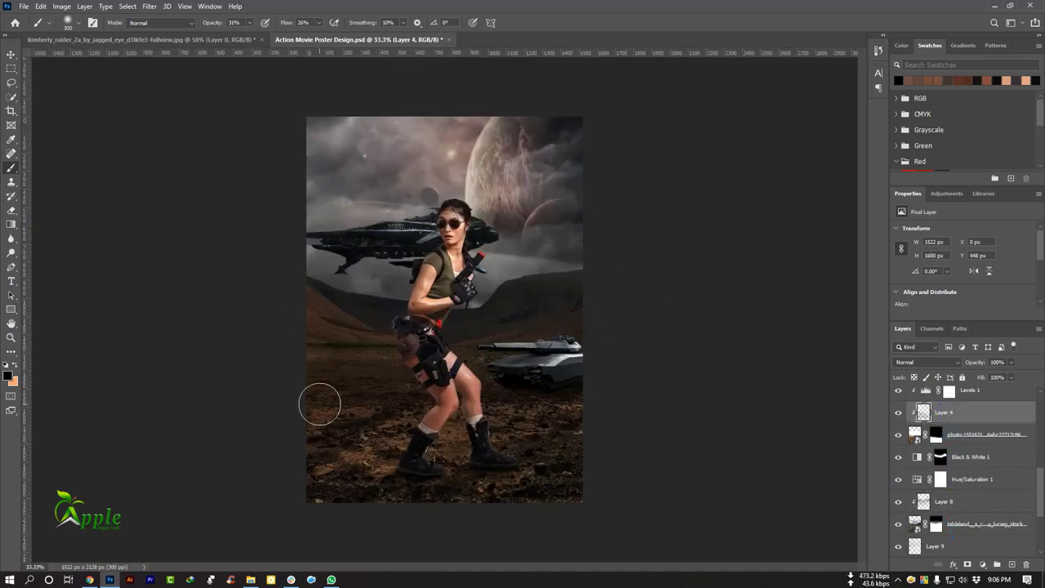
scroll(776, 407, down, 1)
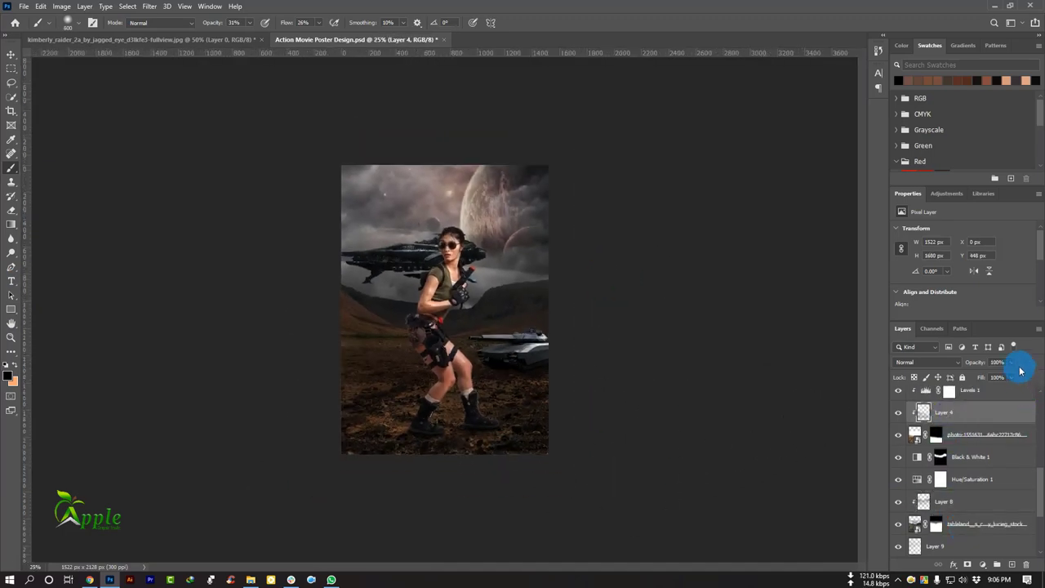
click(12, 54)
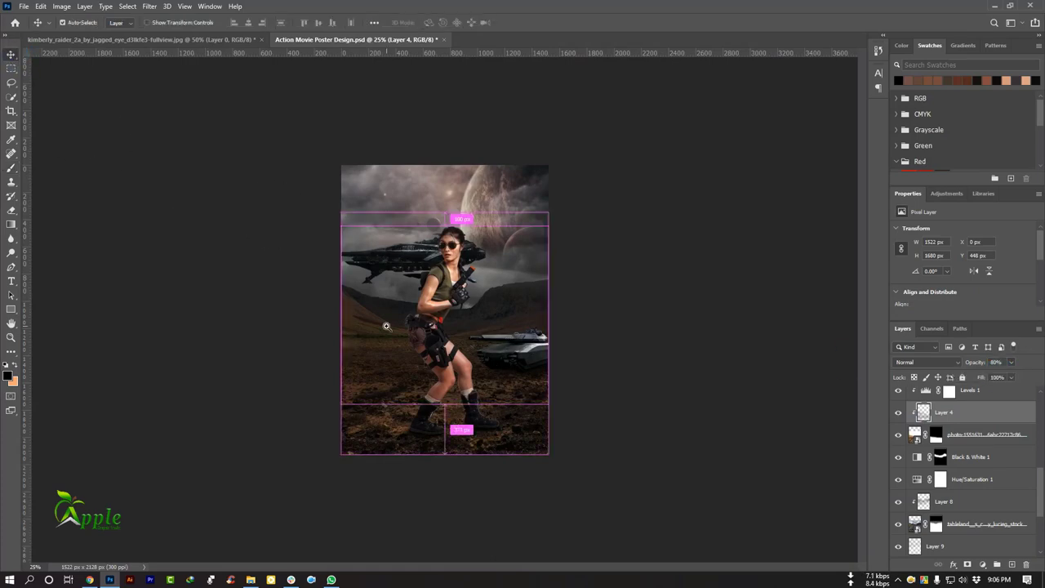
scroll(620, 330, up, 1)
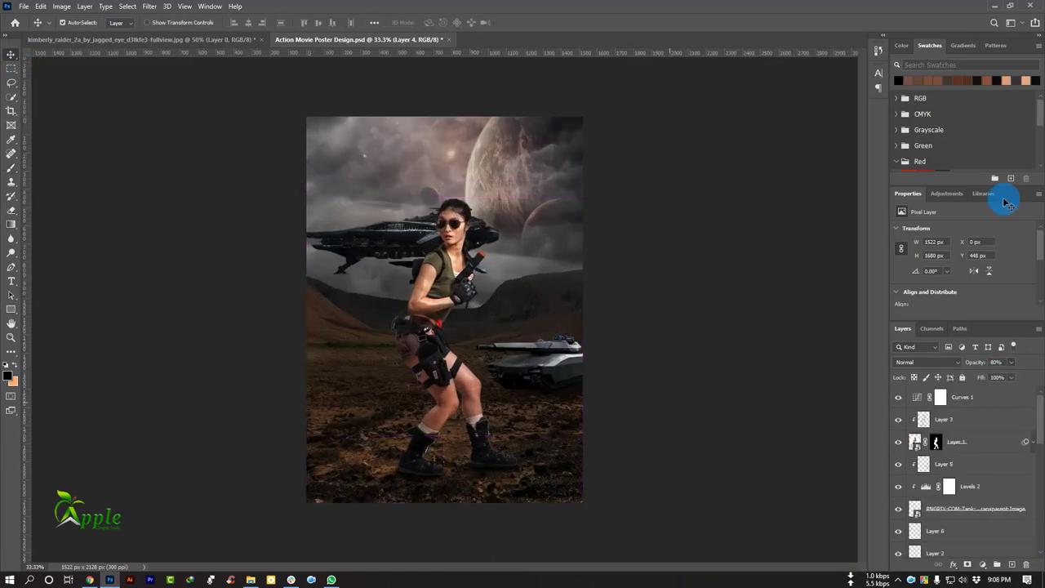
click(993, 5)
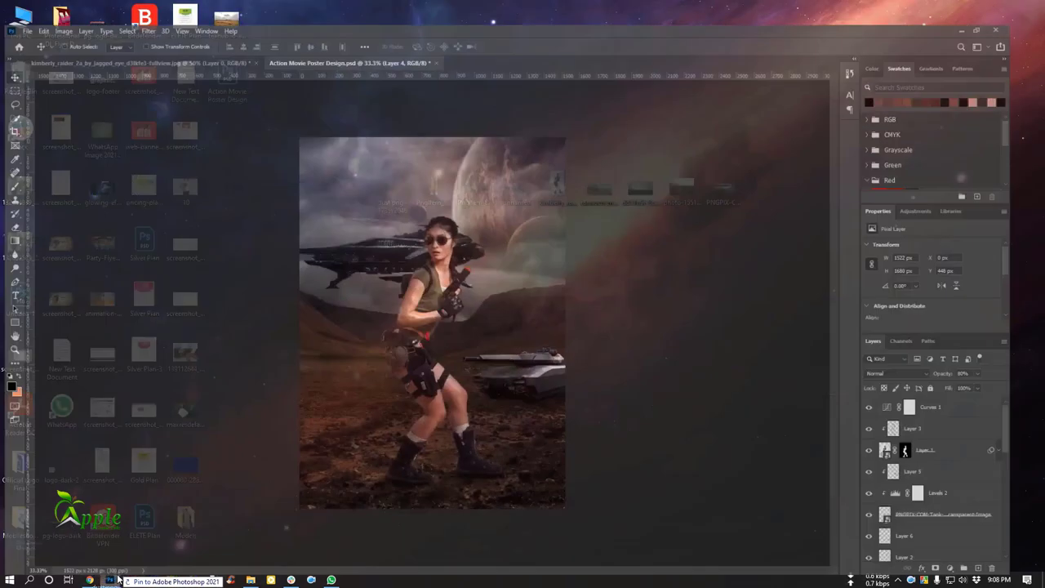
Place the dust png image, scale it down small and position it at the woman's boots
drag(115, 566, 419, 427)
mouse_move(443, 374)
mouse_down()
mouse_move(380, 321)
mouse_move(425, 375)
mouse_move(460, 374)
mouse_up()
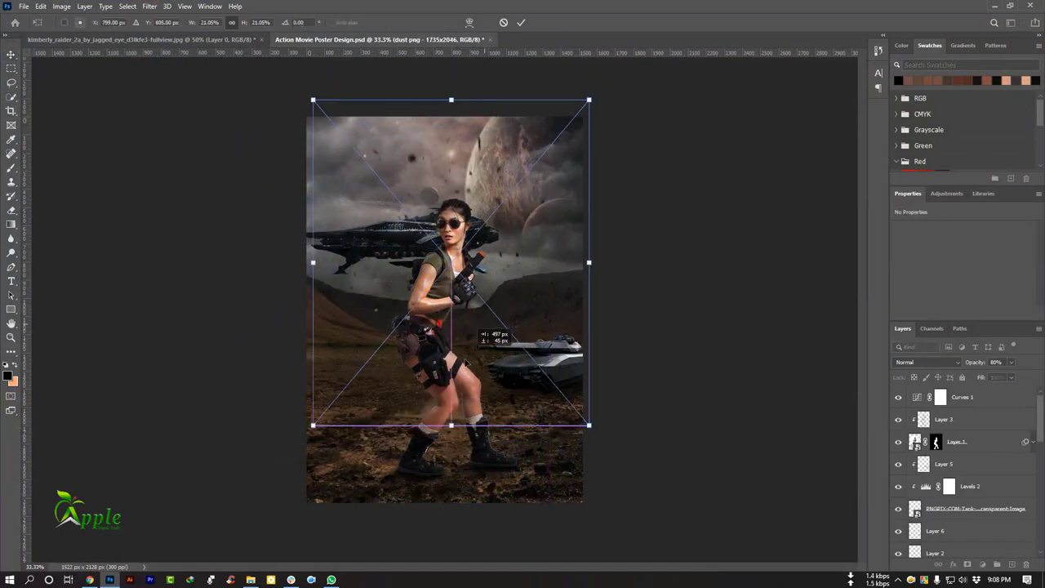
drag(301, 115, 372, 198)
mouse_move(471, 294)
mouse_down()
mouse_move(455, 404)
mouse_move(495, 399)
mouse_move(433, 422)
mouse_move(449, 416)
mouse_up()
key(ctrl+plus)
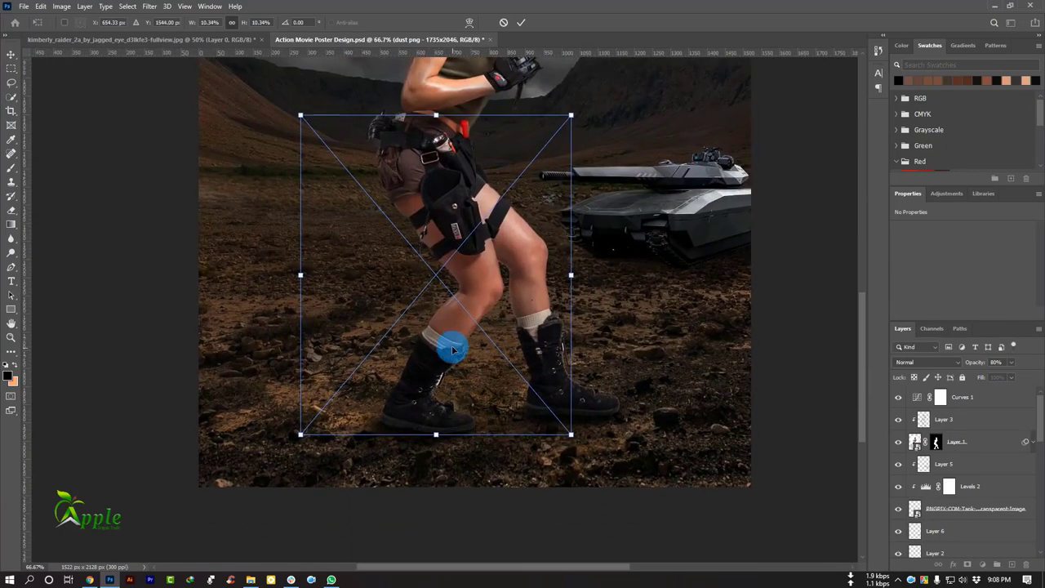
drag(450, 346, 450, 361)
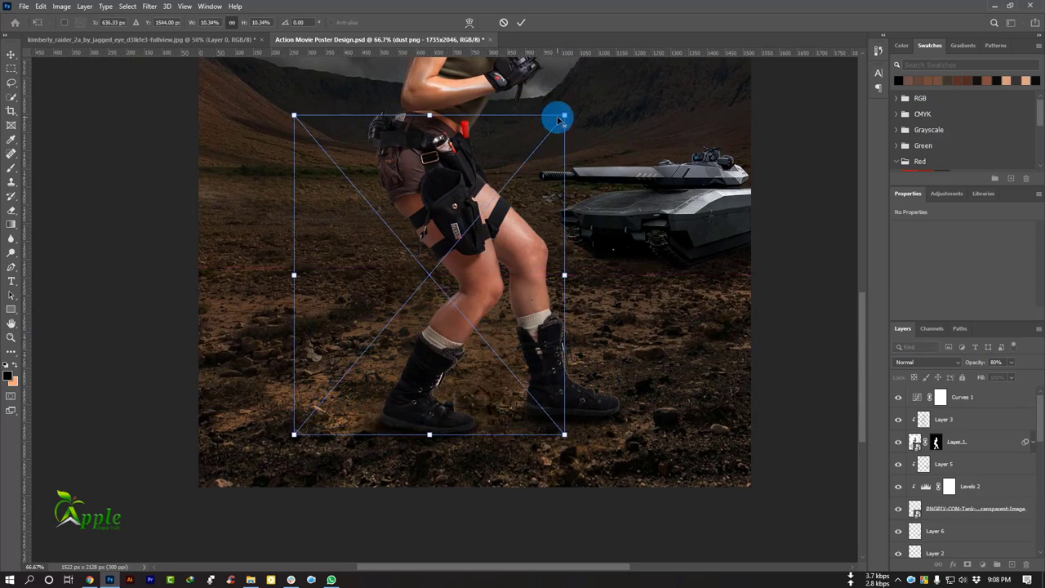
drag(564, 118, 537, 189)
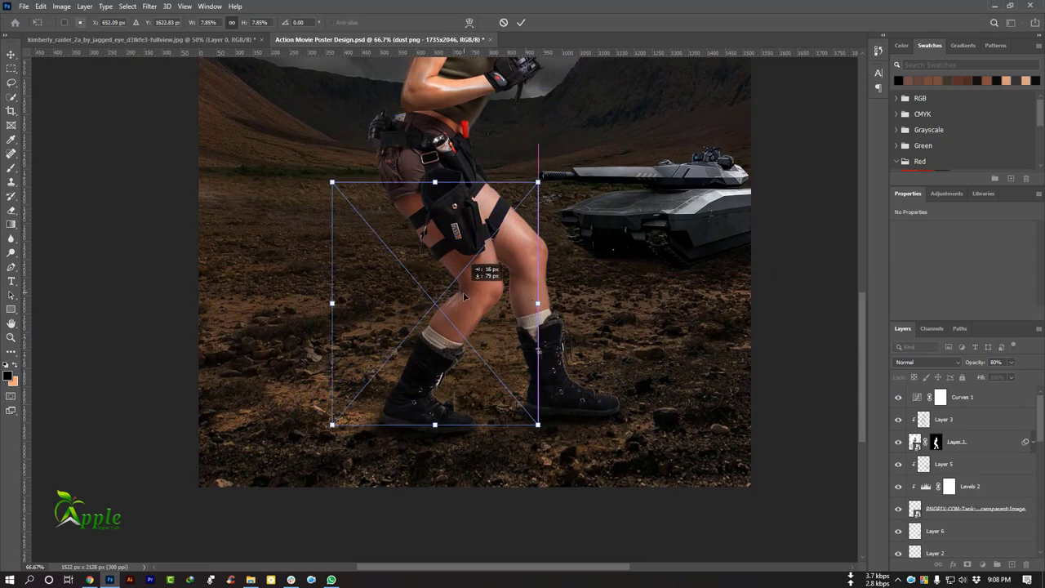
click(523, 23)
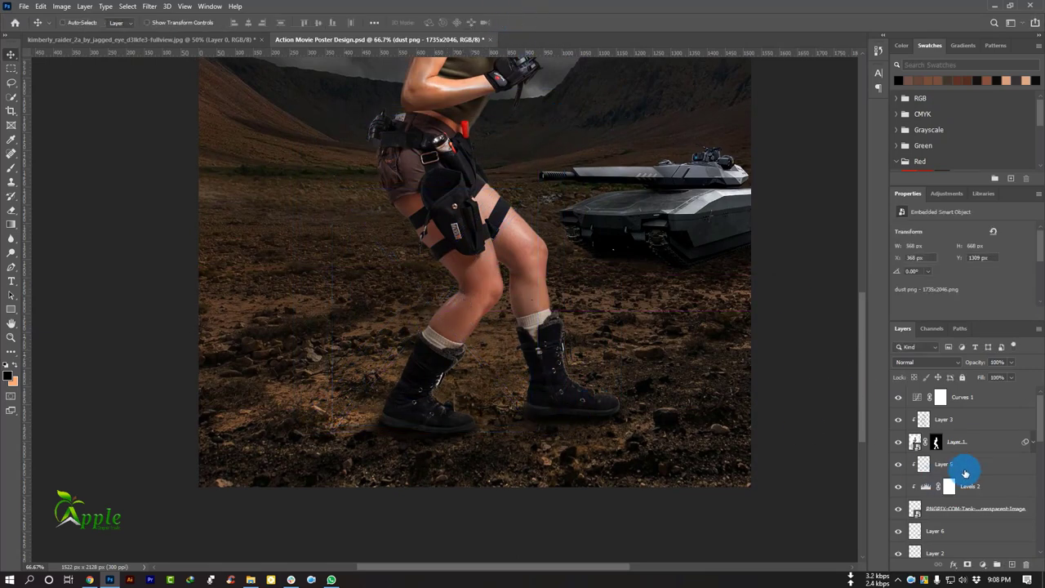
Move the dust to the right boot and Alt-drag a duplicate to the left boot
scroll(965, 472, down, 5)
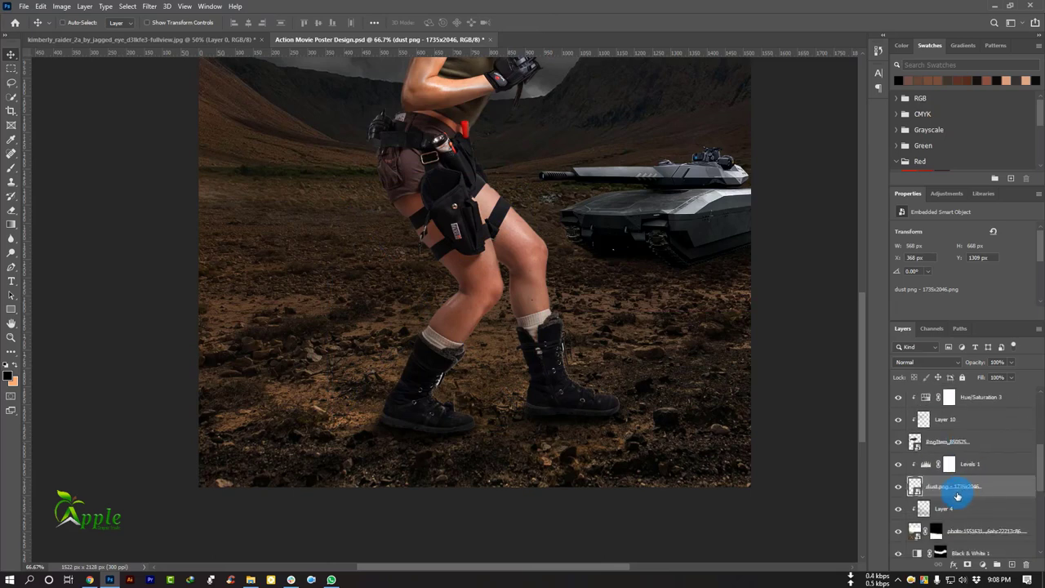
right_click(947, 486)
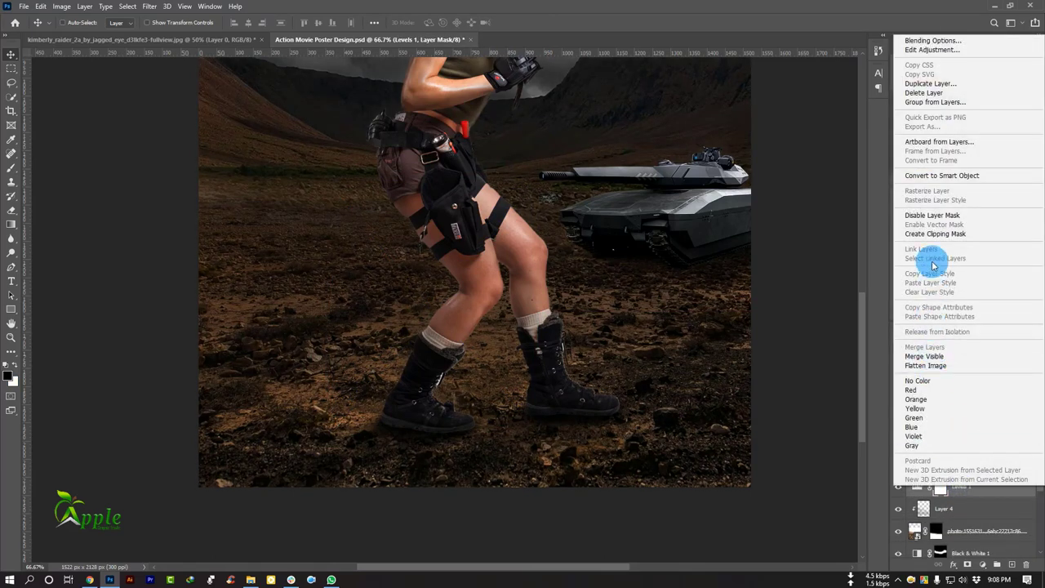
click(930, 233)
click(939, 463)
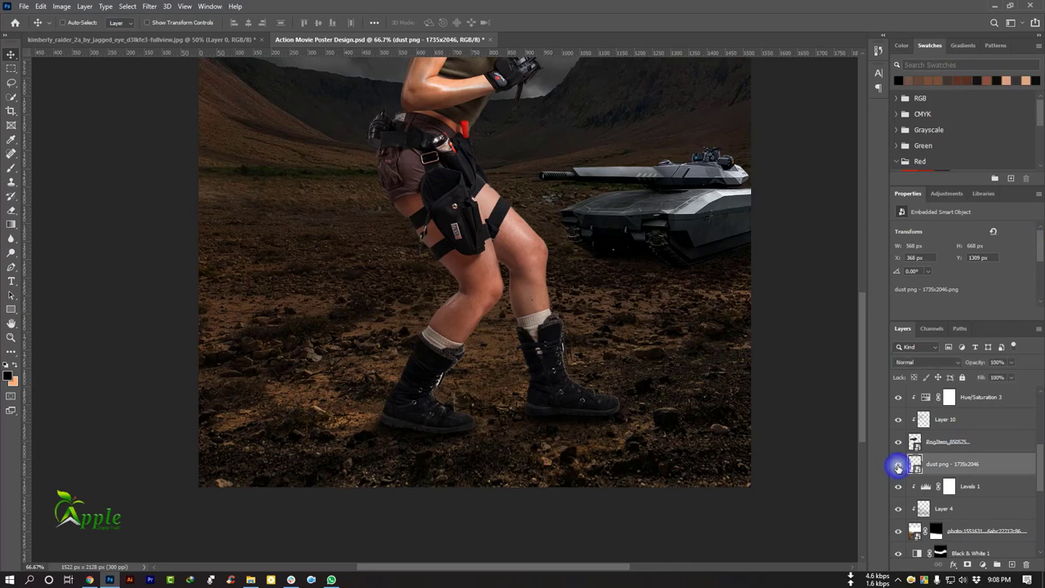
drag(487, 369, 628, 355)
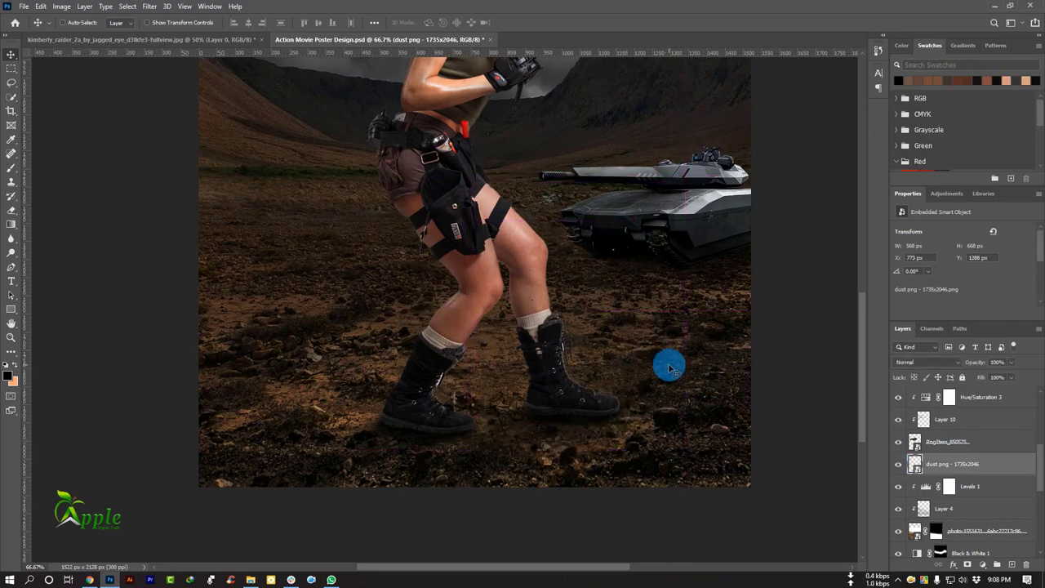
mouse_move(534, 373)
mouse_down()
mouse_move(458, 393)
mouse_move(480, 387)
mouse_up()
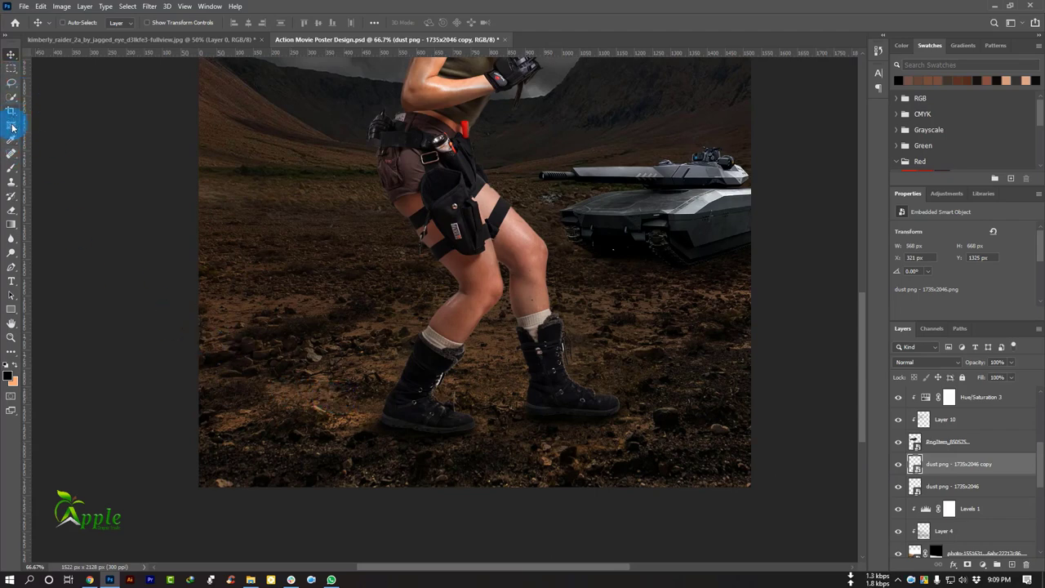
click(10, 170)
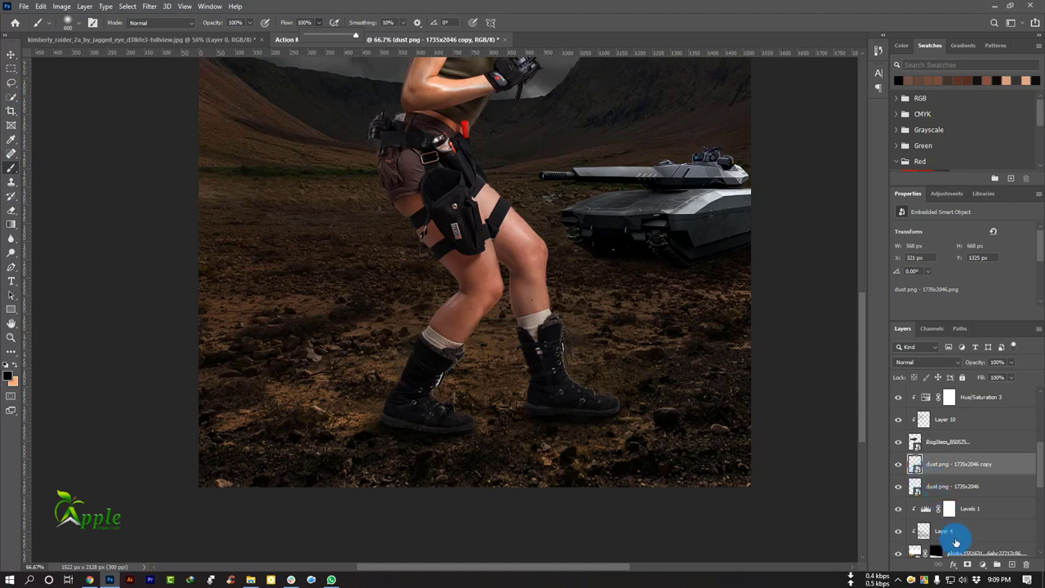
Add layer masks to the dust copy and dust png layers, then select both
click(967, 565)
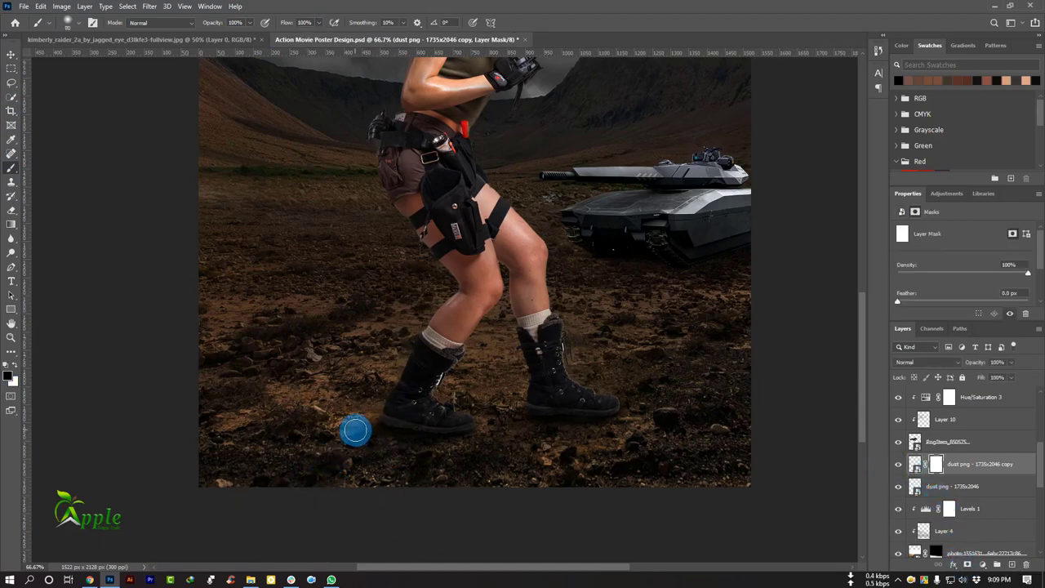
click(928, 488)
click(968, 565)
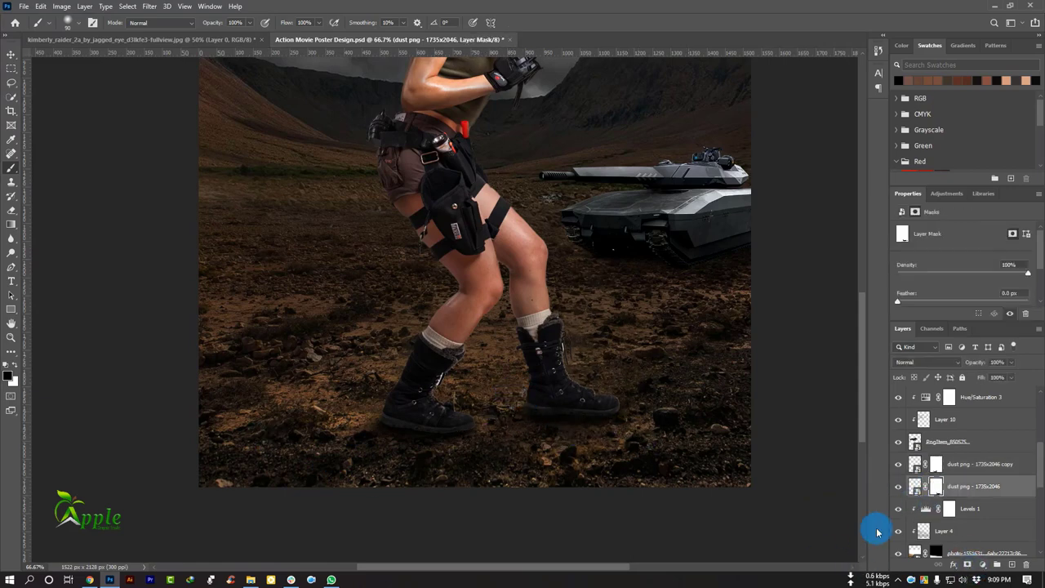
ctrl+click(964, 467)
Group the dust layers as Group 1, duplicate it to the stack top, and lower the copy at her feet
click(994, 564)
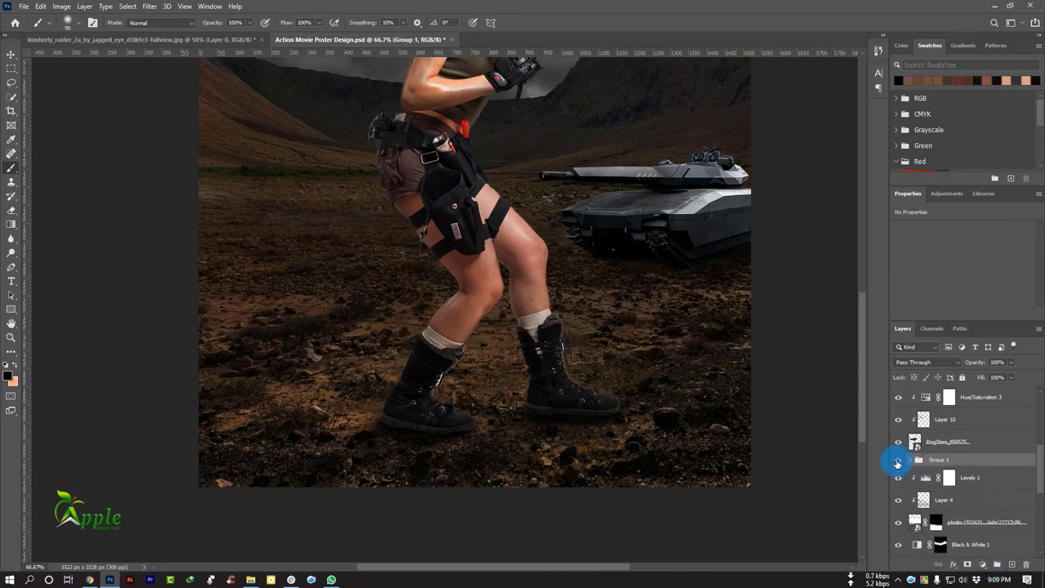
key(ctrl+minus)
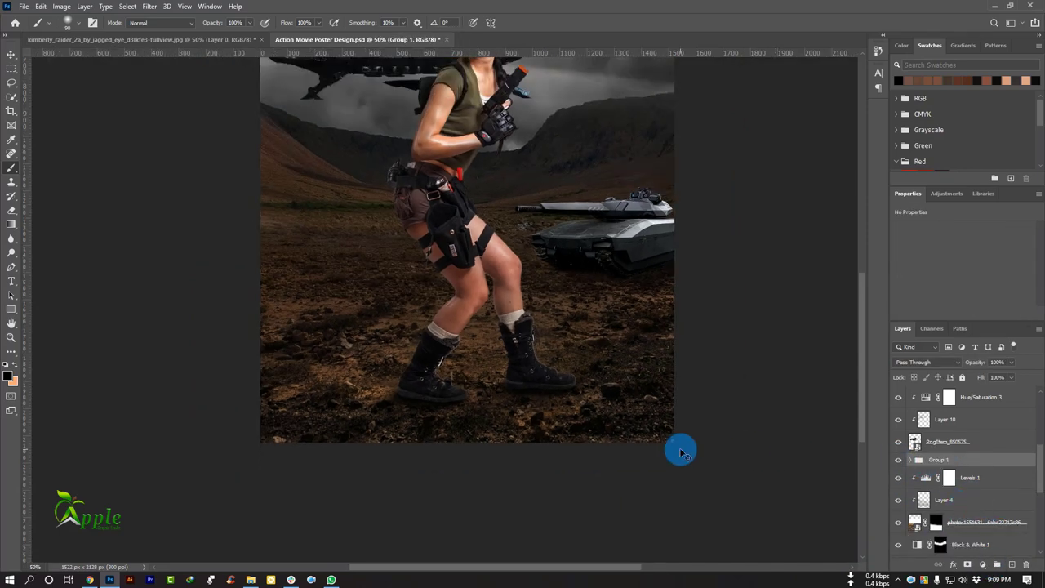
key(ctrl+minus)
click(11, 54)
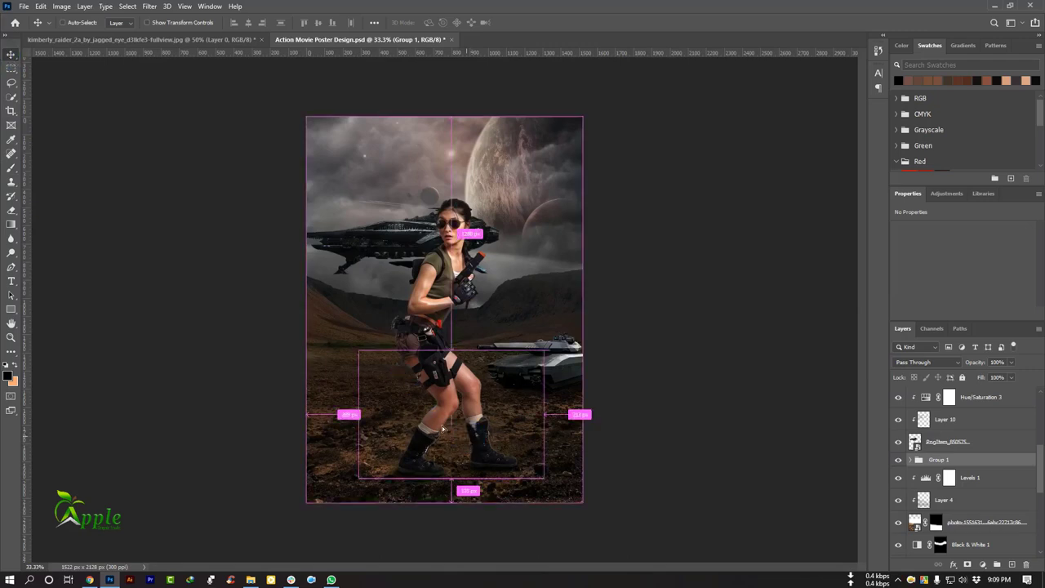
mouse_move(363, 403)
mouse_down()
mouse_move(459, 462)
mouse_move(485, 460)
mouse_up()
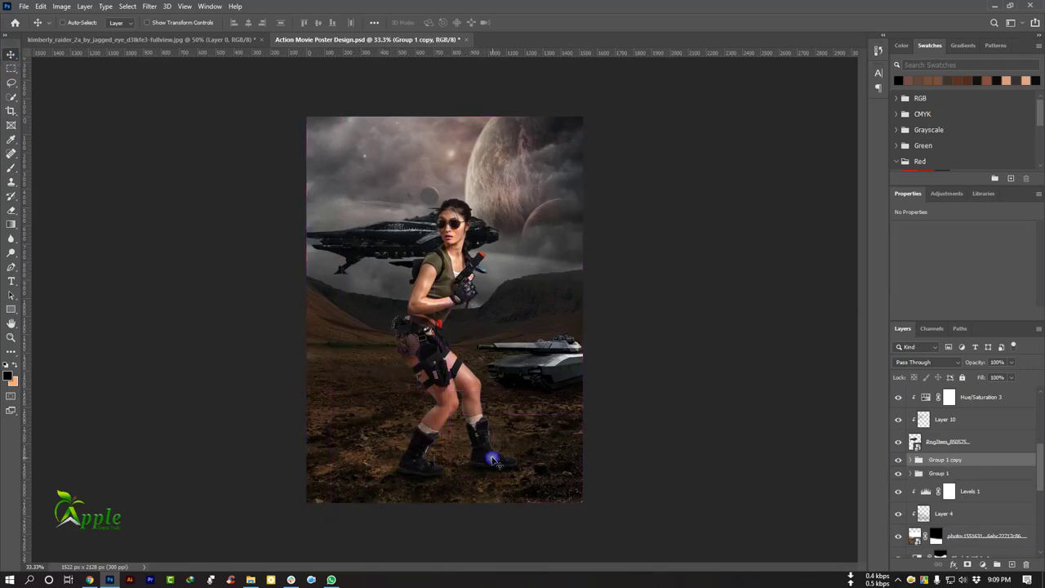
drag(978, 465, 955, 384)
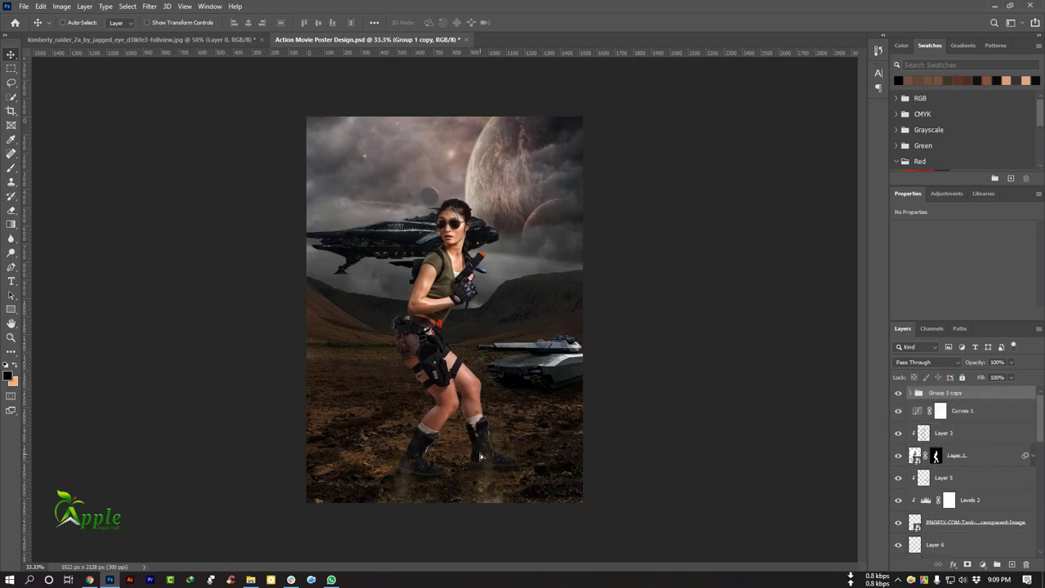
drag(481, 435, 500, 486)
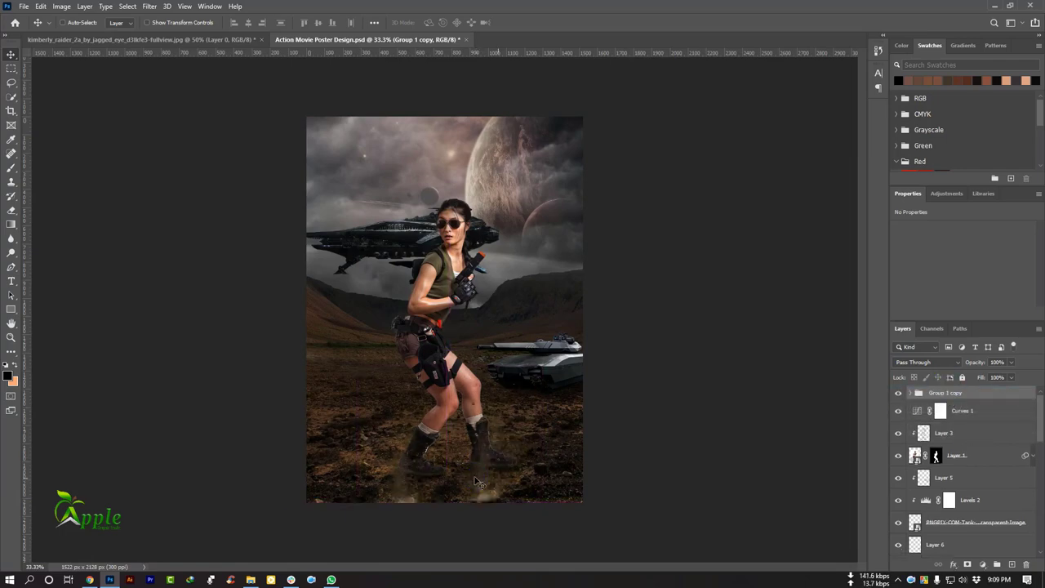
click(40, 6)
mouse_move(57, 255)
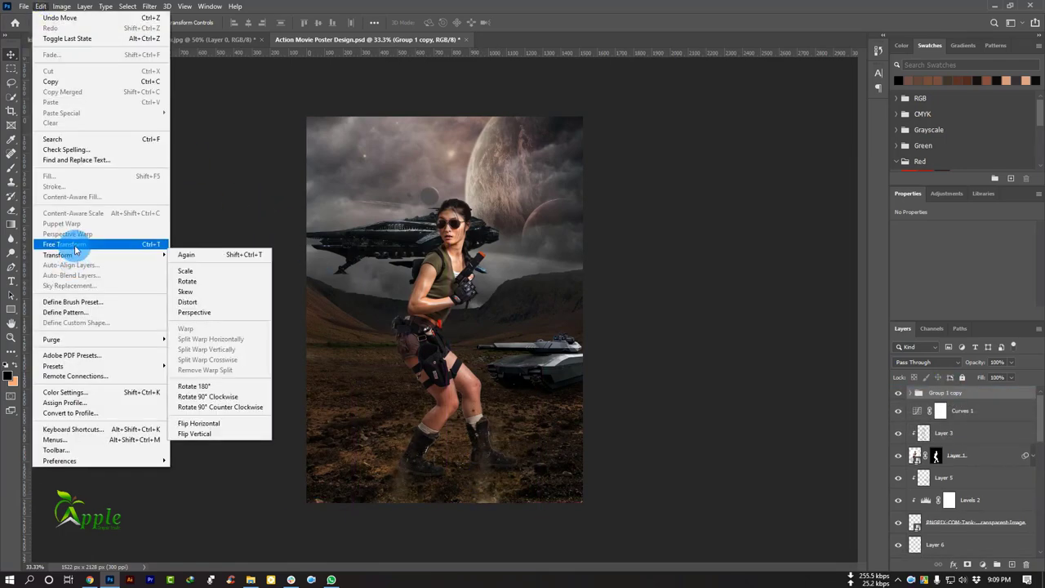
Enlarge the duplicated dust group and shift it down-left toward the boots
click(245, 265)
mouse_move(546, 397)
mouse_down()
mouse_move(551, 349)
mouse_move(621, 333)
mouse_up()
drag(511, 434, 492, 459)
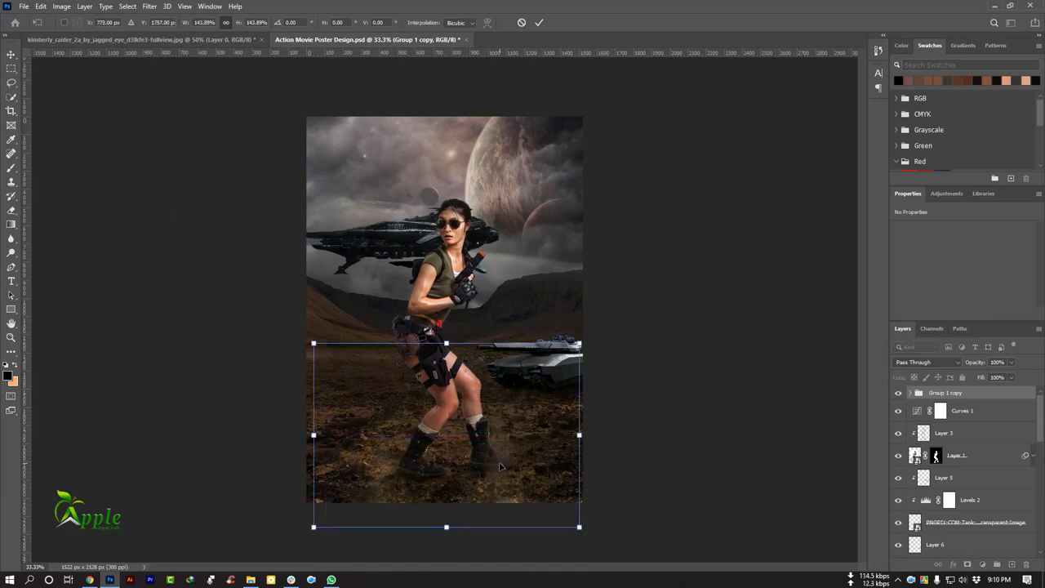
click(529, 23)
Flip one dust layer horizontally, shrink it, and move it lower under the boots
click(40, 6)
click(66, 247)
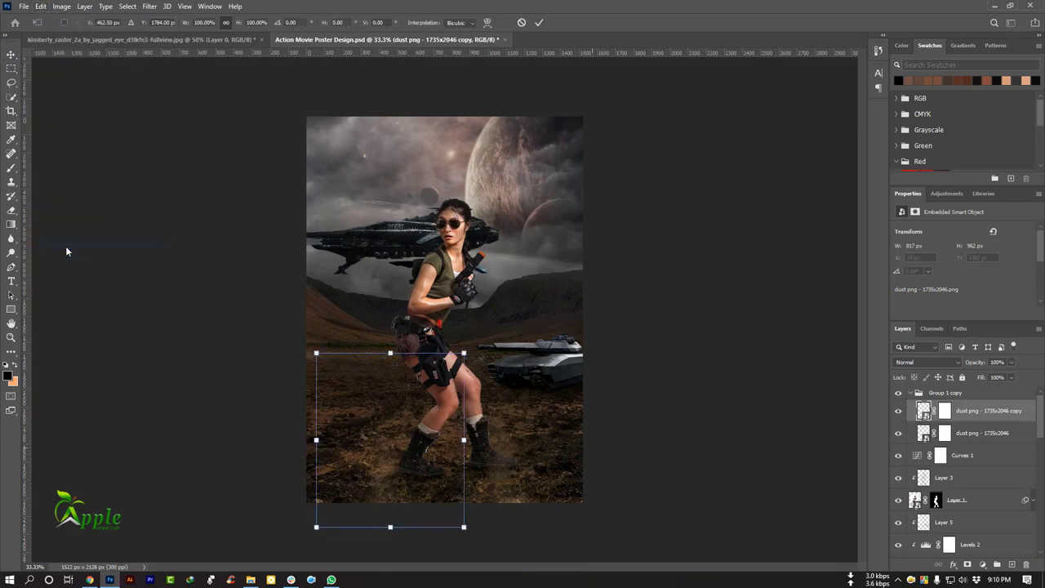
right_click(407, 469)
click(470, 442)
drag(411, 449, 415, 435)
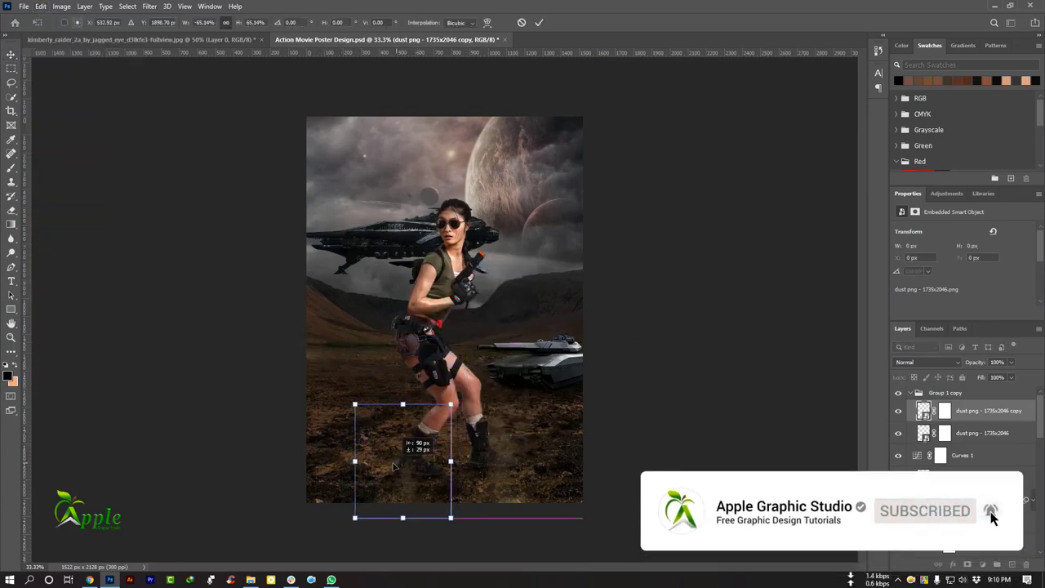
drag(327, 343, 355, 404)
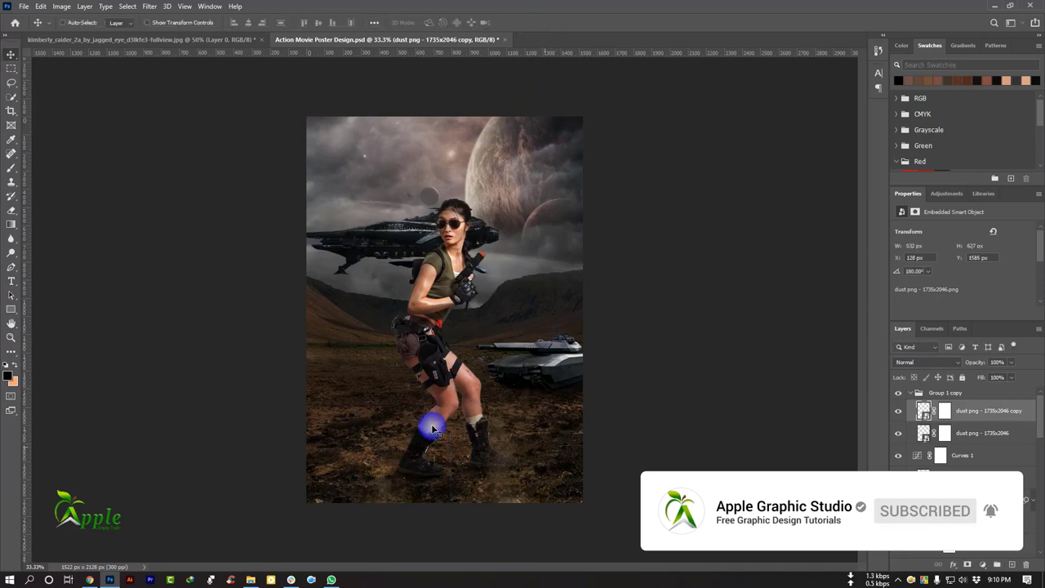
drag(433, 429, 470, 472)
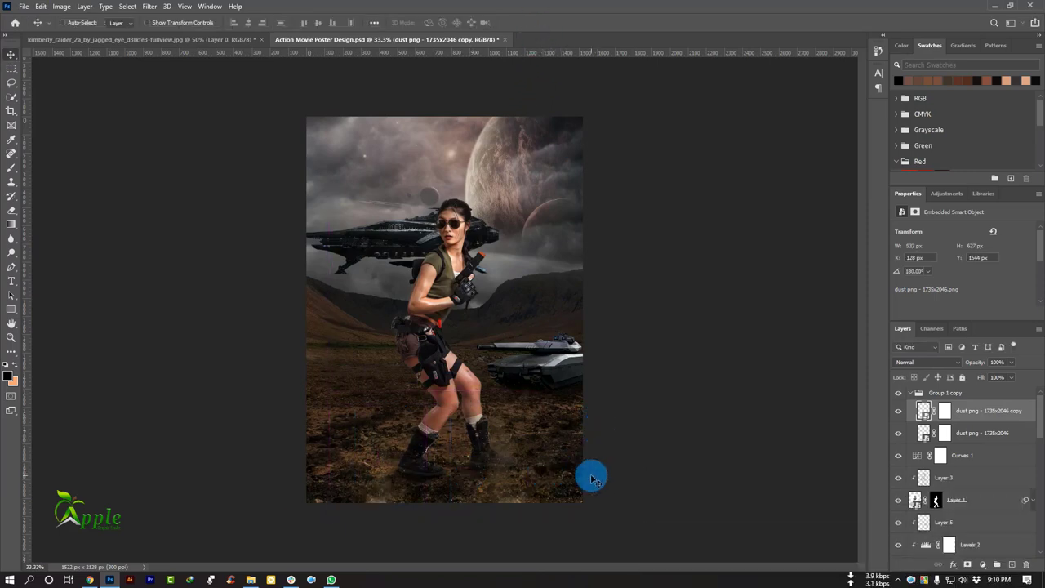
drag(592, 479, 518, 474)
Reposition that dust layer up and left, then move the other dust layer beside the boots
click(40, 5)
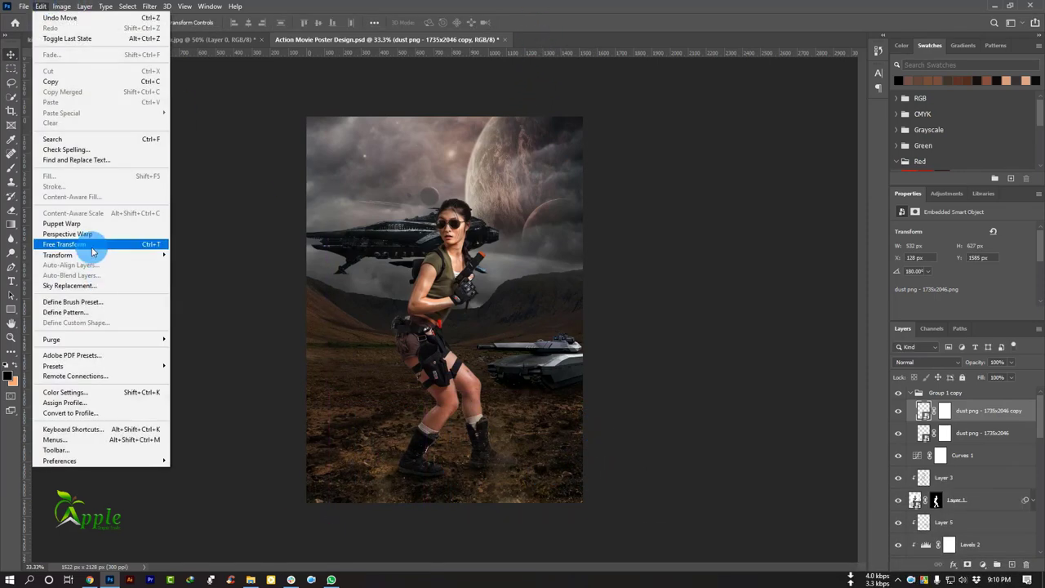
click(65, 244)
drag(466, 432, 416, 402)
click(539, 23)
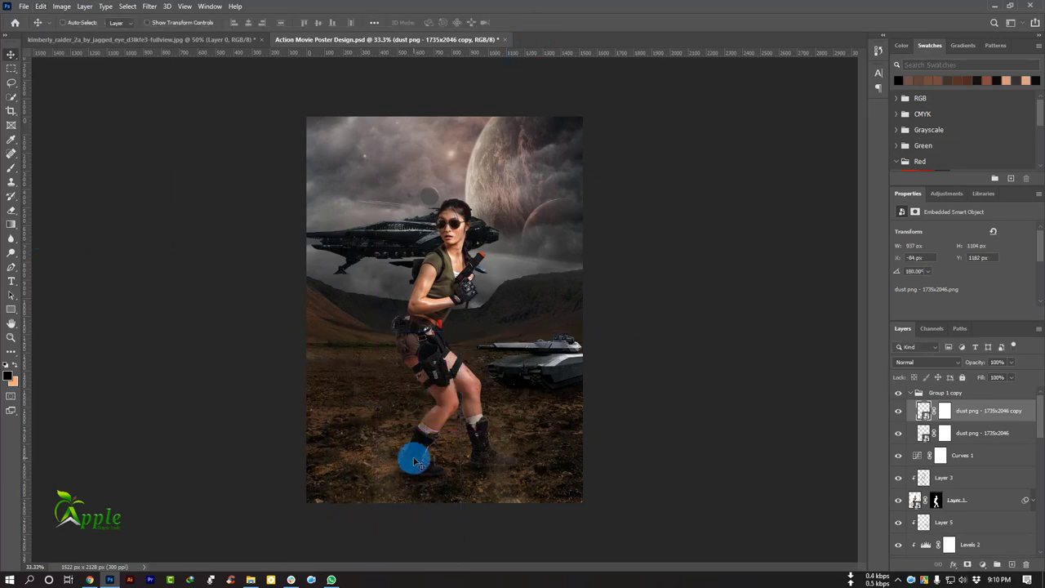
drag(408, 460, 404, 468)
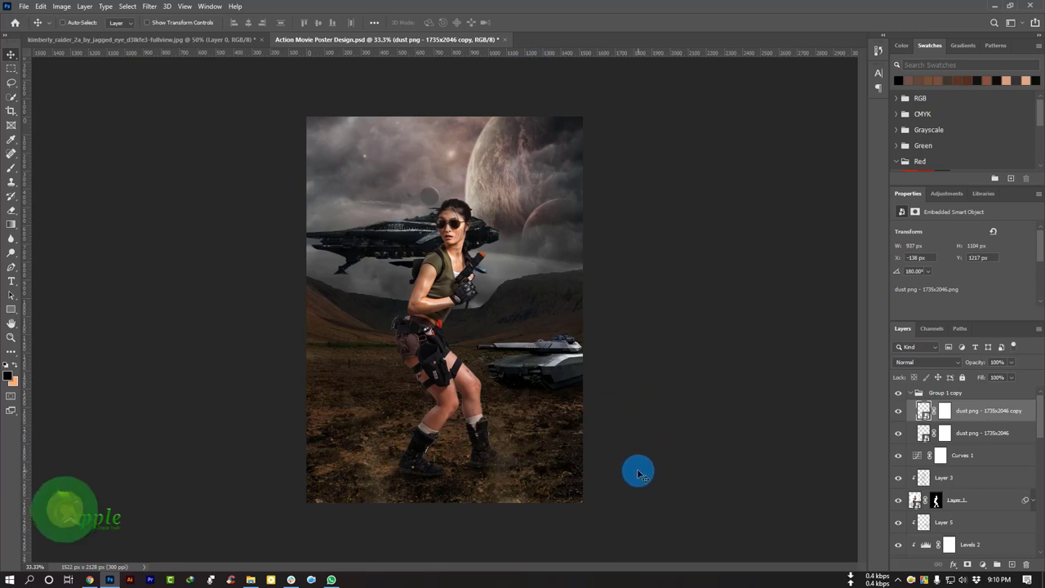
mouse_move(634, 468)
mouse_down()
mouse_move(591, 462)
mouse_move(659, 415)
mouse_move(583, 415)
mouse_move(618, 417)
mouse_up()
scroll(466, 427, up, 1)
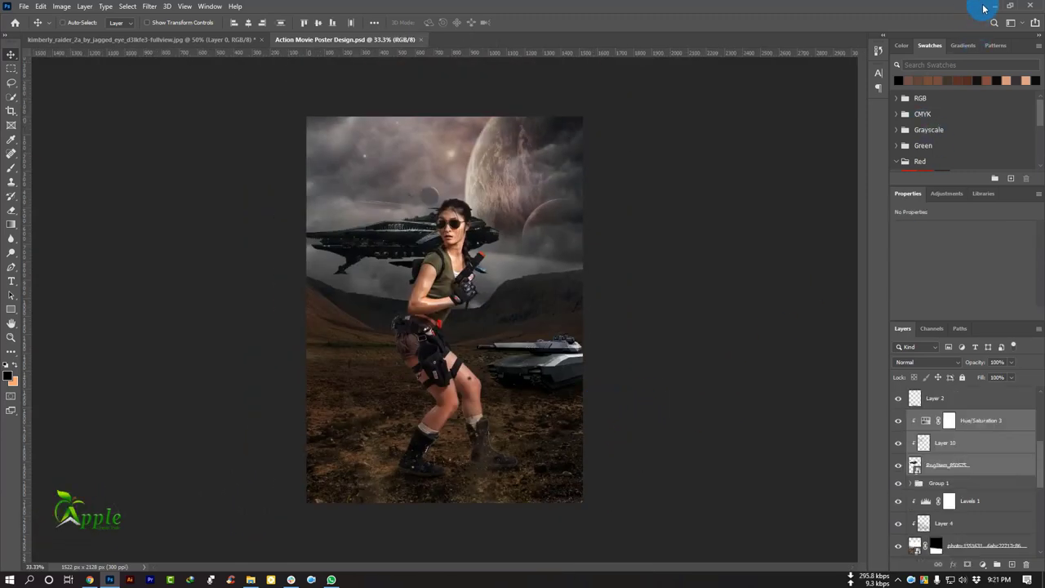
Place the wildfire image over the figure, flip it horizontally and move it down-left
click(984, 8)
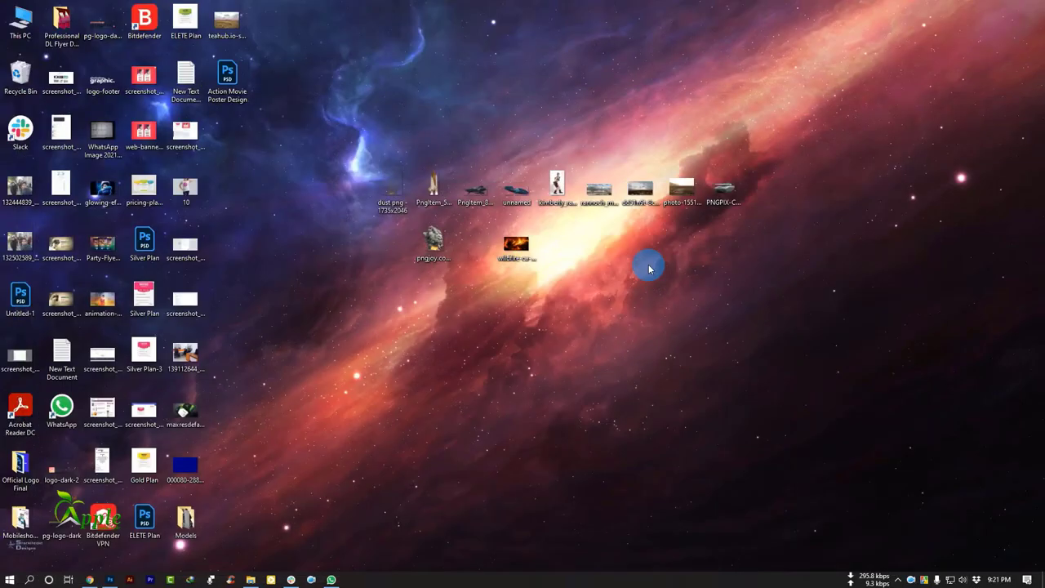
click(109, 579)
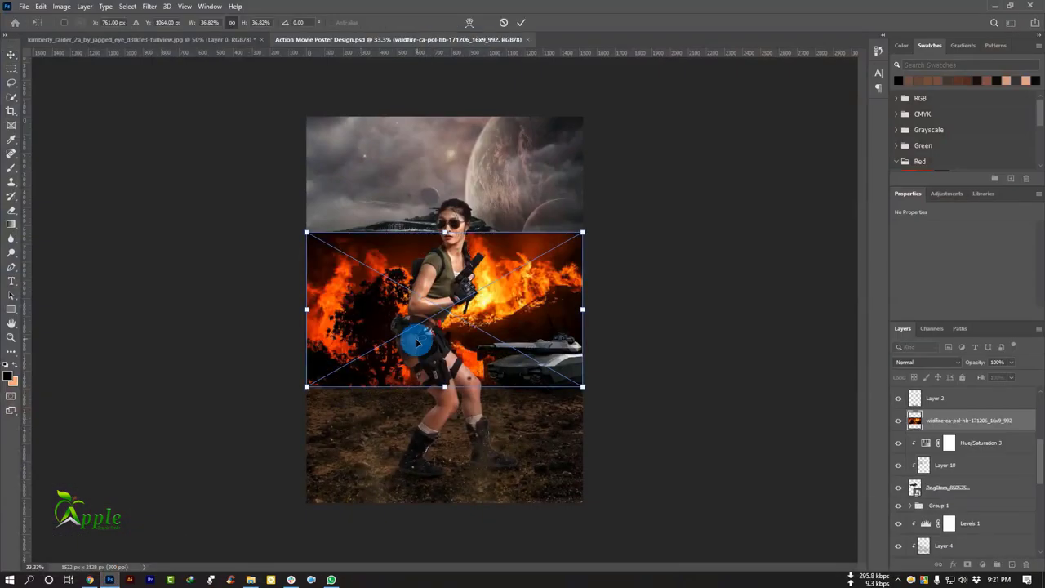
drag(334, 412, 370, 362)
right_click(384, 354)
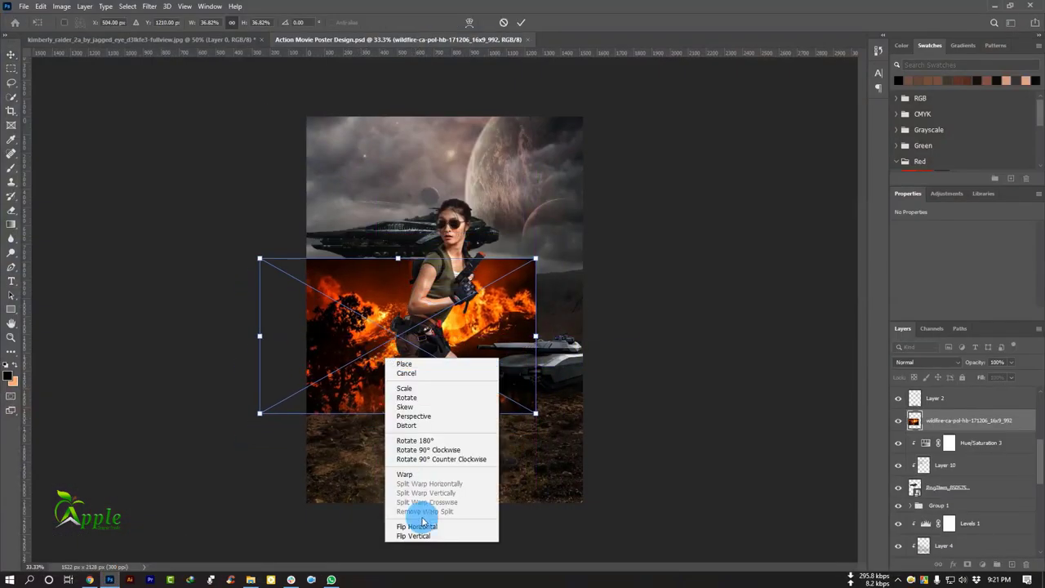
click(420, 527)
mouse_move(481, 344)
mouse_down()
mouse_move(468, 394)
mouse_move(505, 349)
mouse_up()
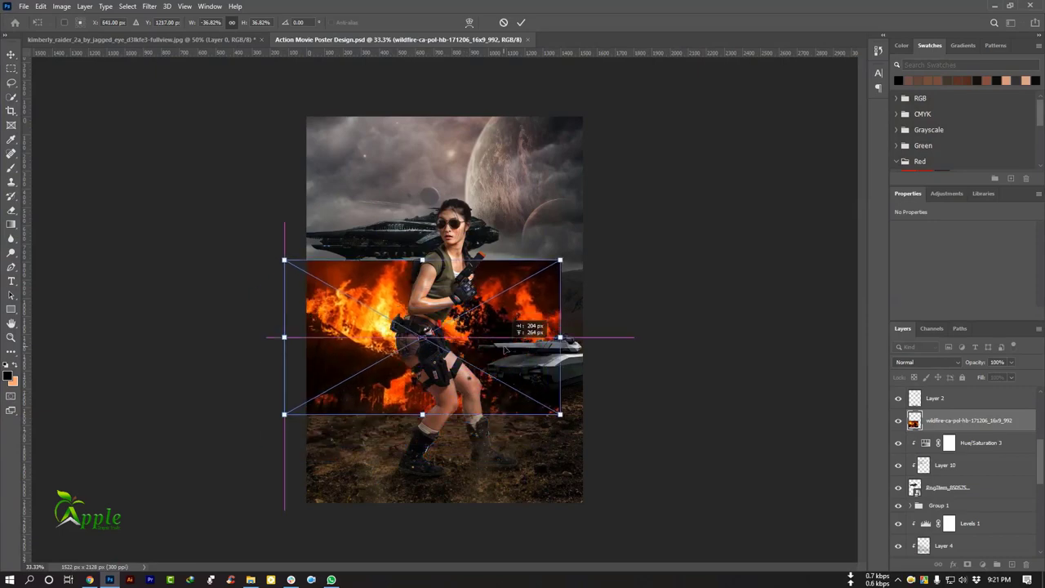
Distort the wildfire's corners into a slanted shape filling the lower left behind the woman
right_click(408, 332)
click(444, 399)
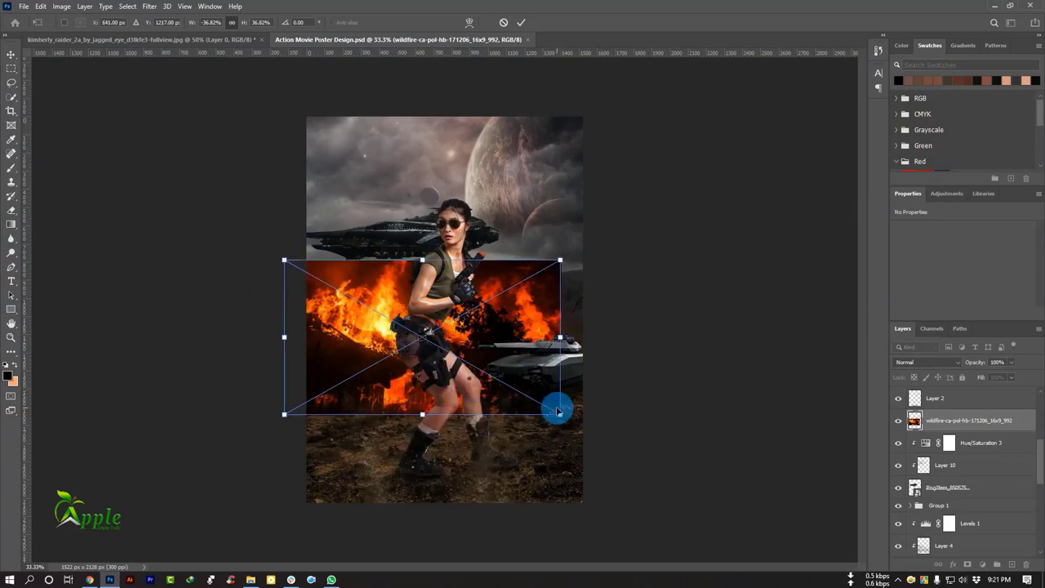
drag(560, 414, 441, 501)
drag(284, 414, 305, 416)
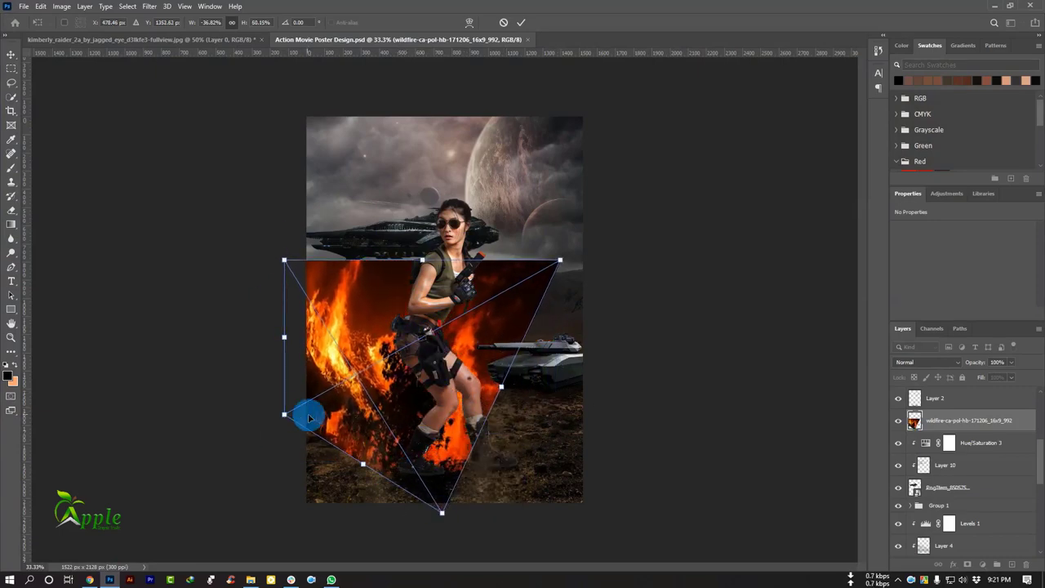
drag(291, 319, 296, 287)
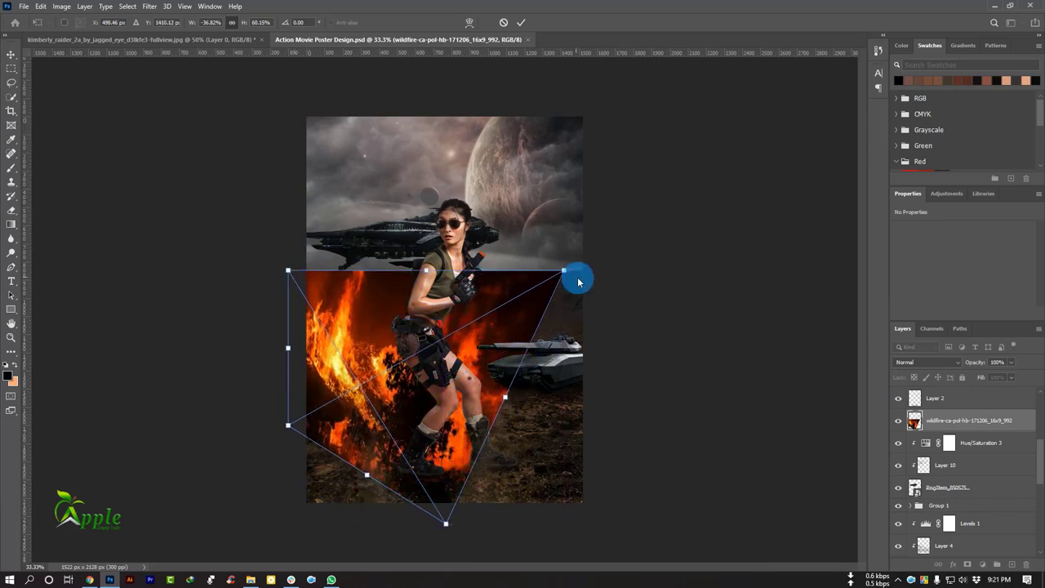
drag(564, 282, 479, 291)
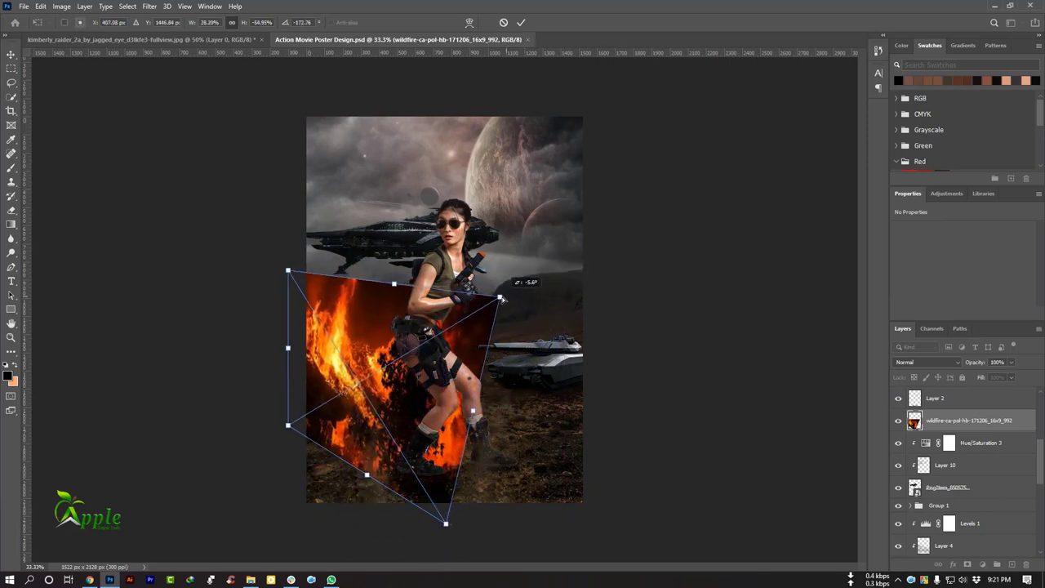
drag(288, 425, 259, 482)
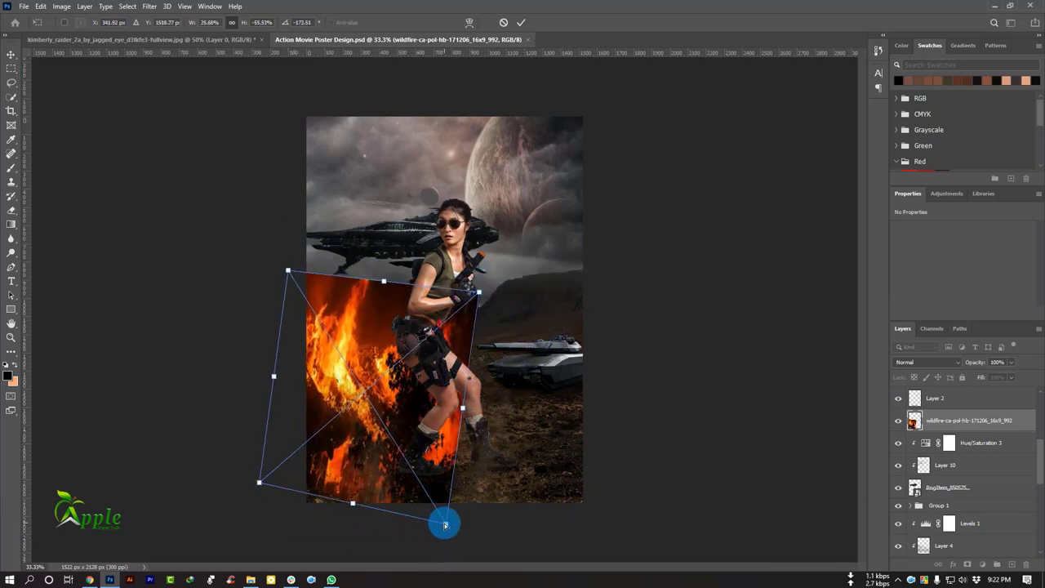
drag(445, 525, 470, 474)
Add a wildfire layer mask, invert it to hide the fire, and set brush to 29% opacity, 39% flow
click(521, 22)
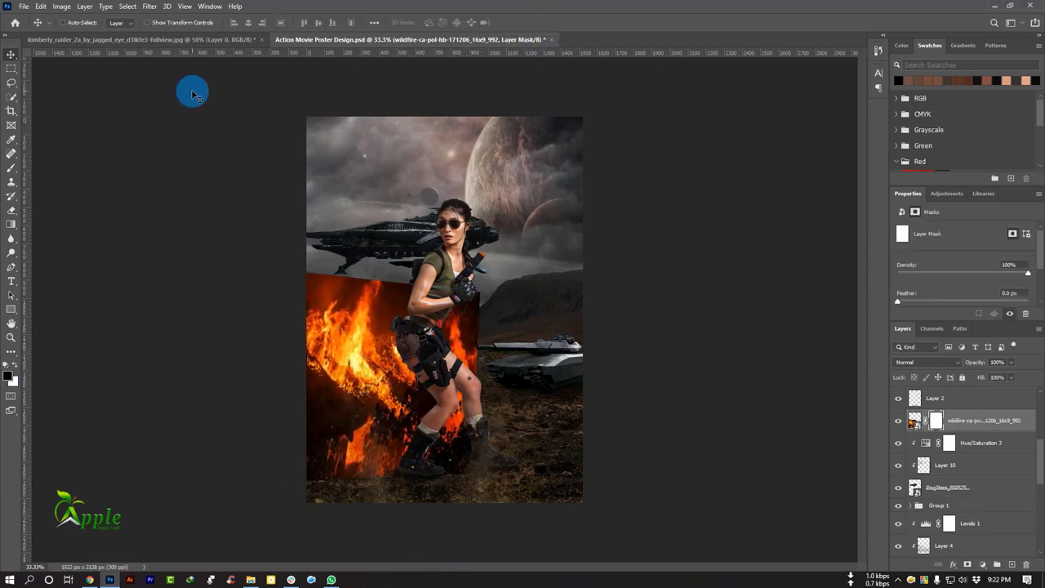
click(61, 5)
mouse_move(79, 34)
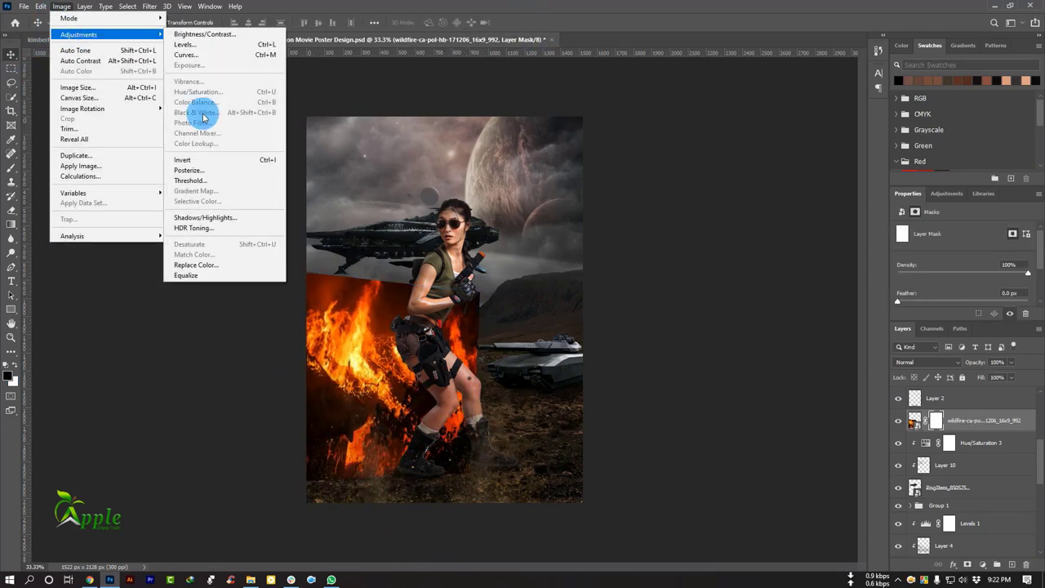
click(209, 160)
click(12, 167)
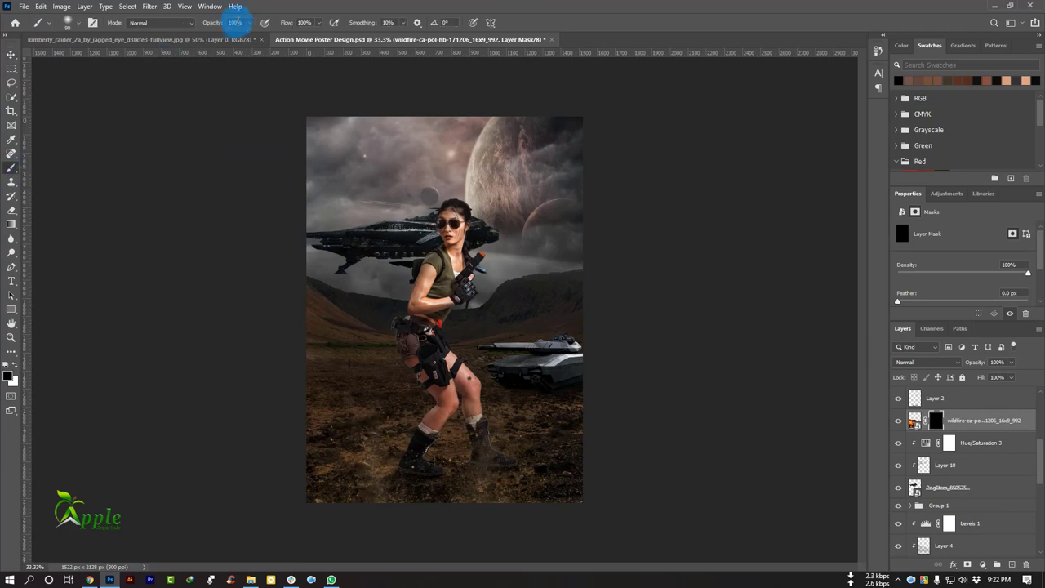
drag(221, 39, 211, 40)
click(319, 22)
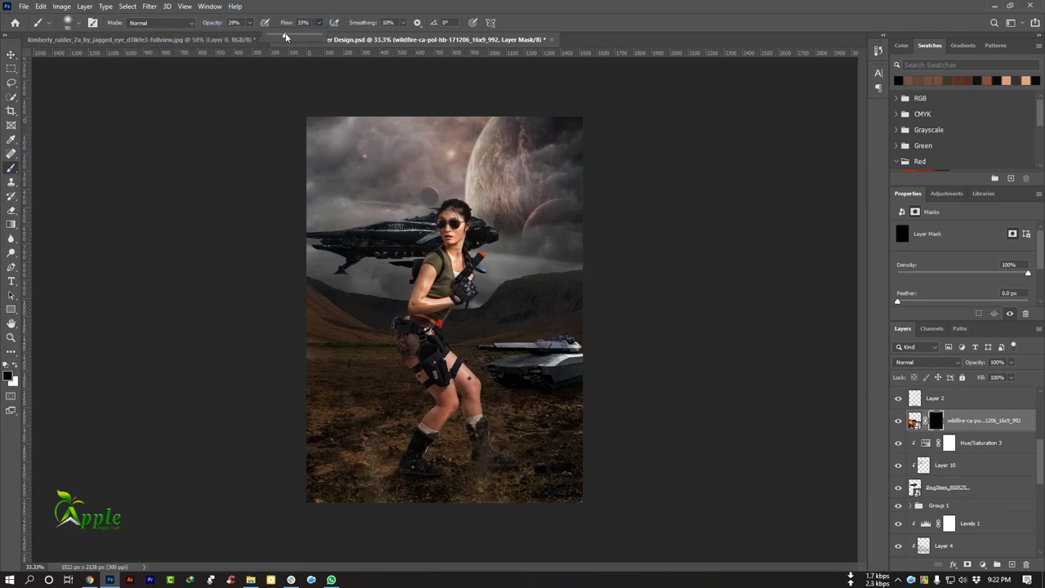
click(353, 363)
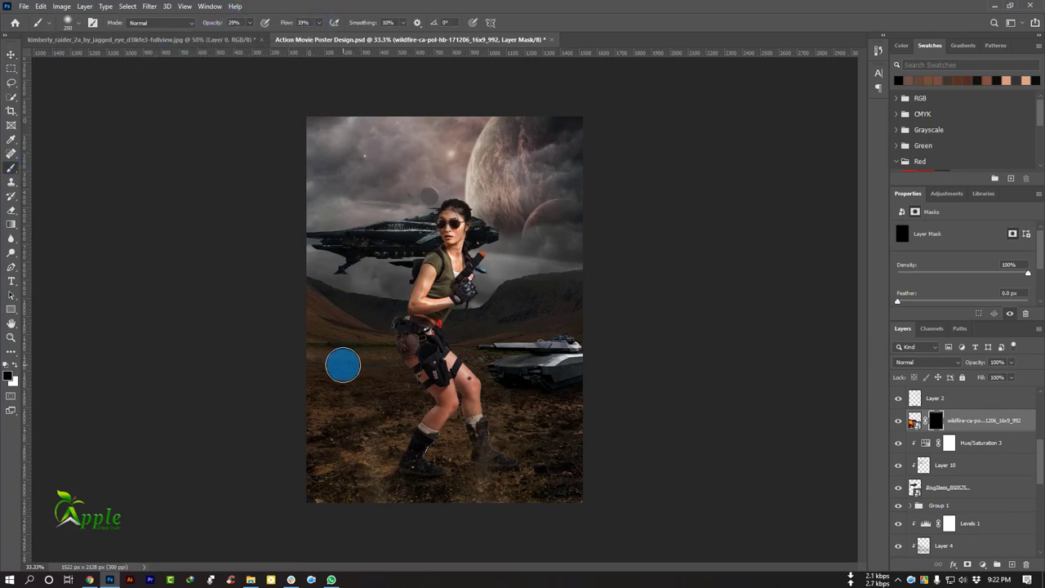
Paint white on the mask to reveal a soft orange fire glow across the lower left
key(x)
mouse_move(367, 382)
mouse_down()
mouse_move(371, 354)
mouse_move(338, 325)
mouse_up()
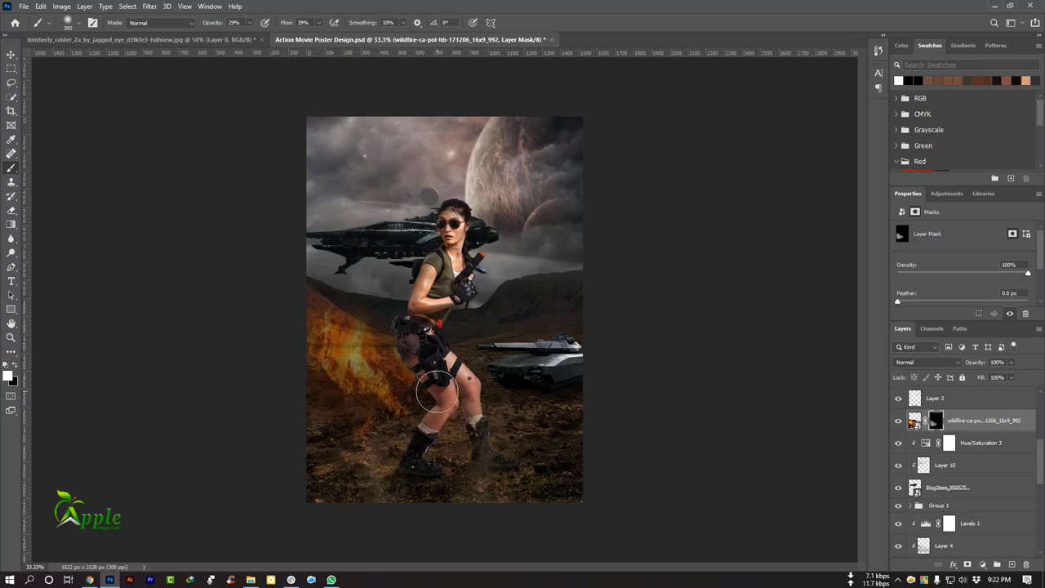
click(425, 343)
mouse_move(466, 402)
mouse_down()
mouse_move(322, 311)
mouse_move(365, 299)
mouse_up()
click(336, 418)
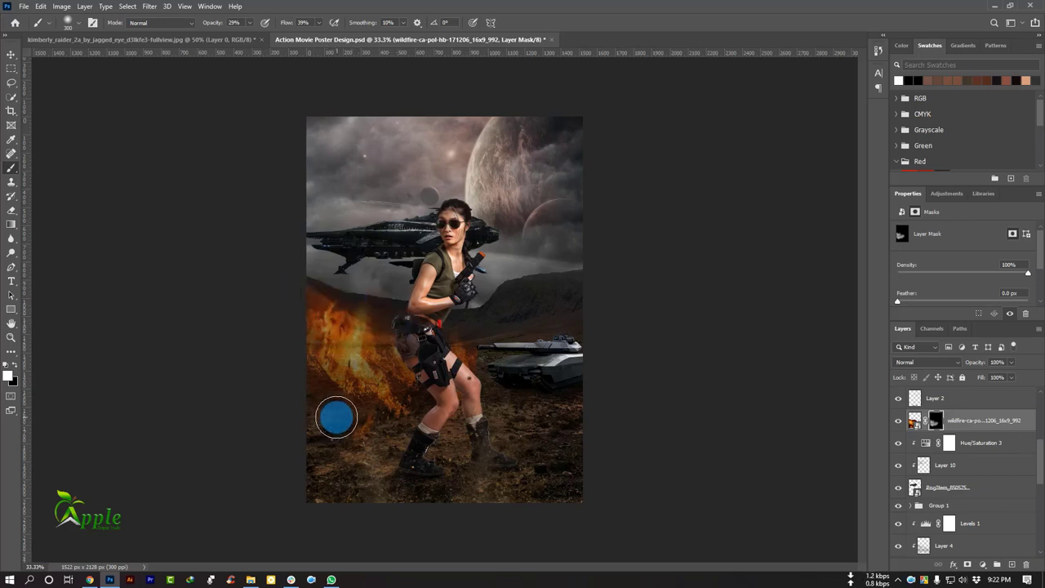
drag(388, 416, 13, 369)
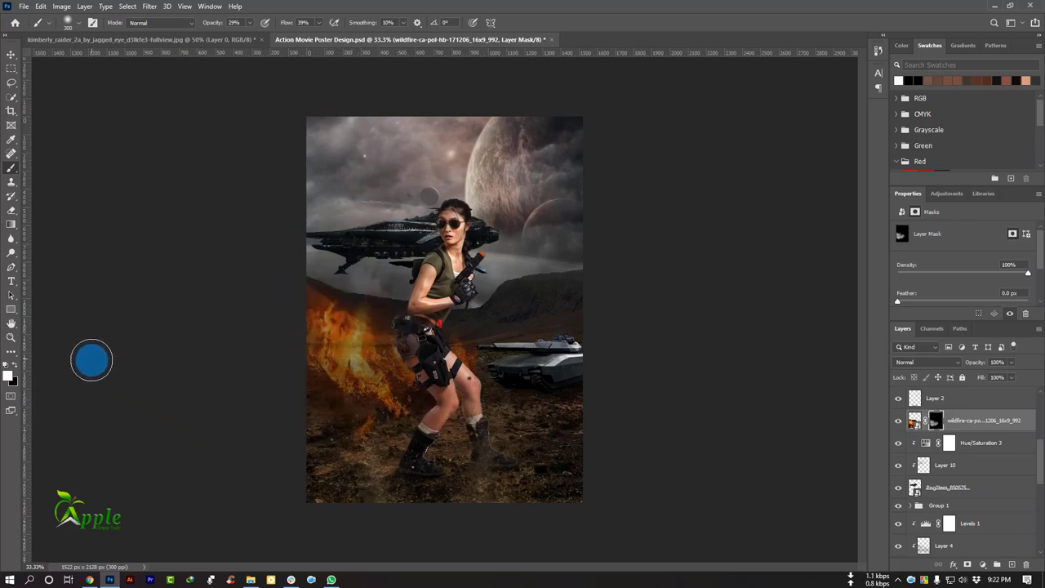
click(13, 369)
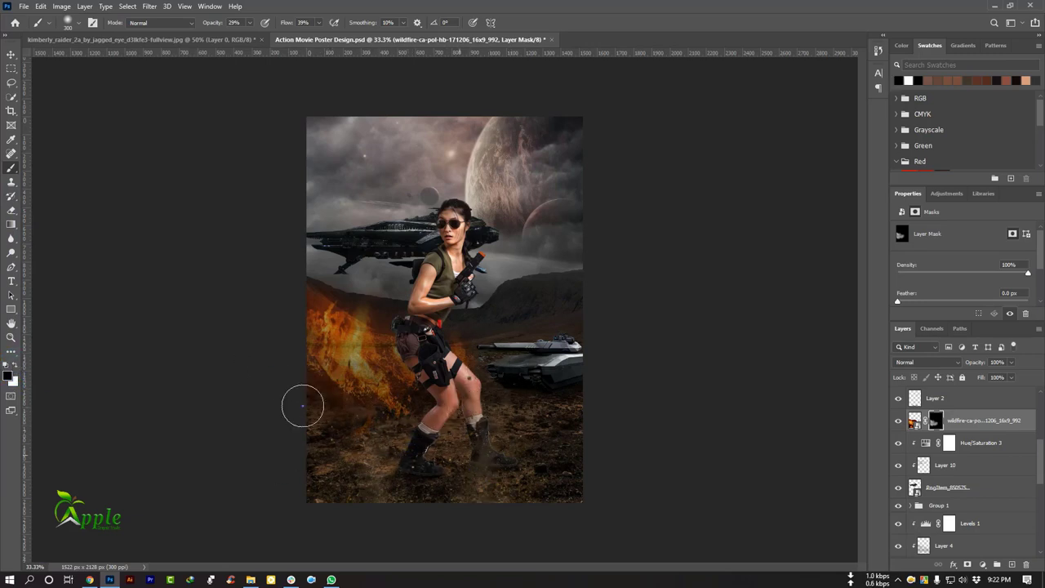
Reposition the fire copy on the canvas and move both wildfire layers higher in the stack
click(10, 54)
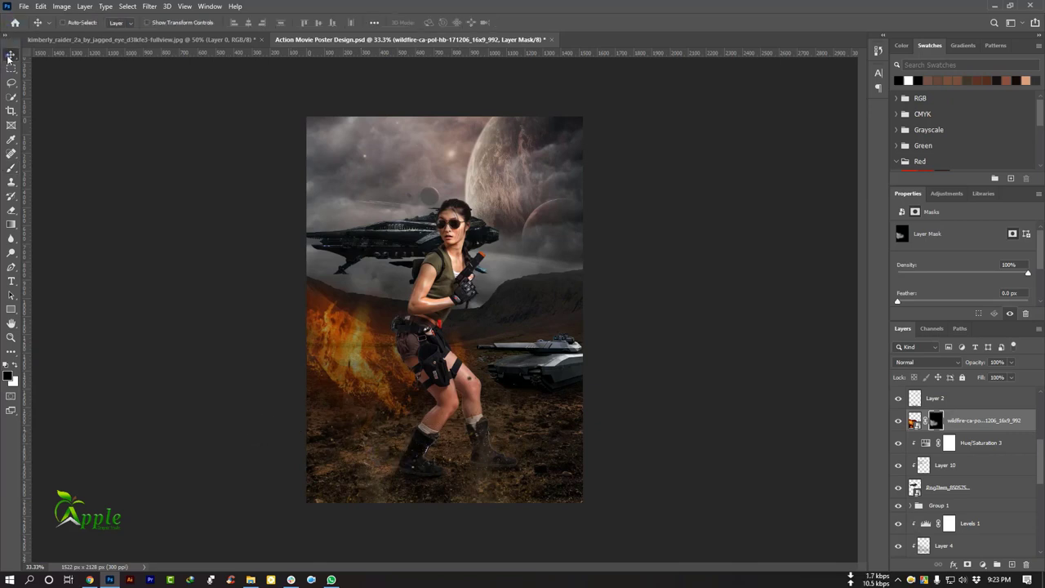
mouse_move(429, 312)
mouse_down()
mouse_move(410, 294)
mouse_move(371, 368)
mouse_move(567, 403)
mouse_up()
click(43, 6)
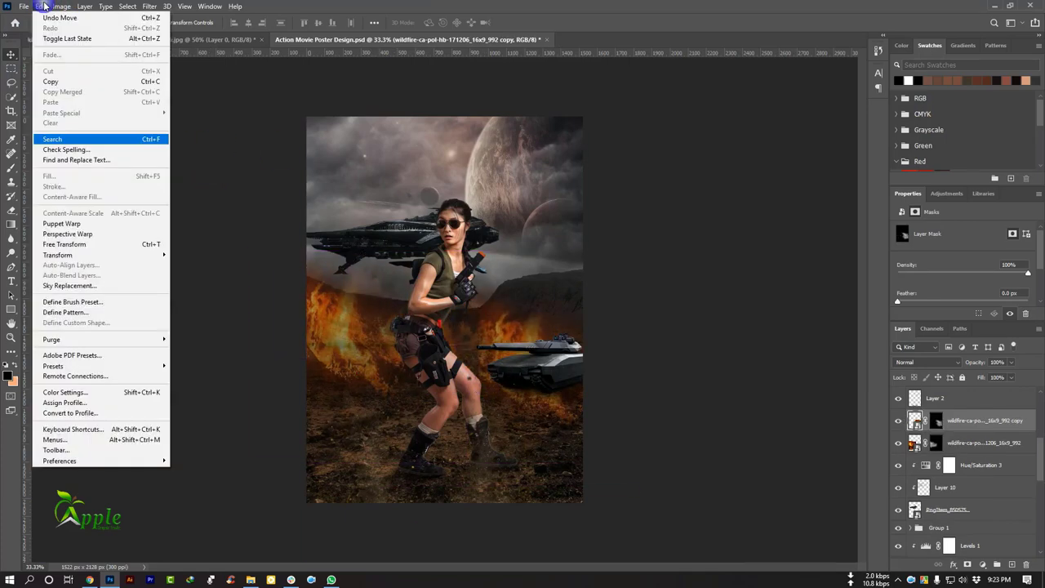
click(66, 245)
click(524, 22)
scroll(971, 490, up, 2)
click(972, 527)
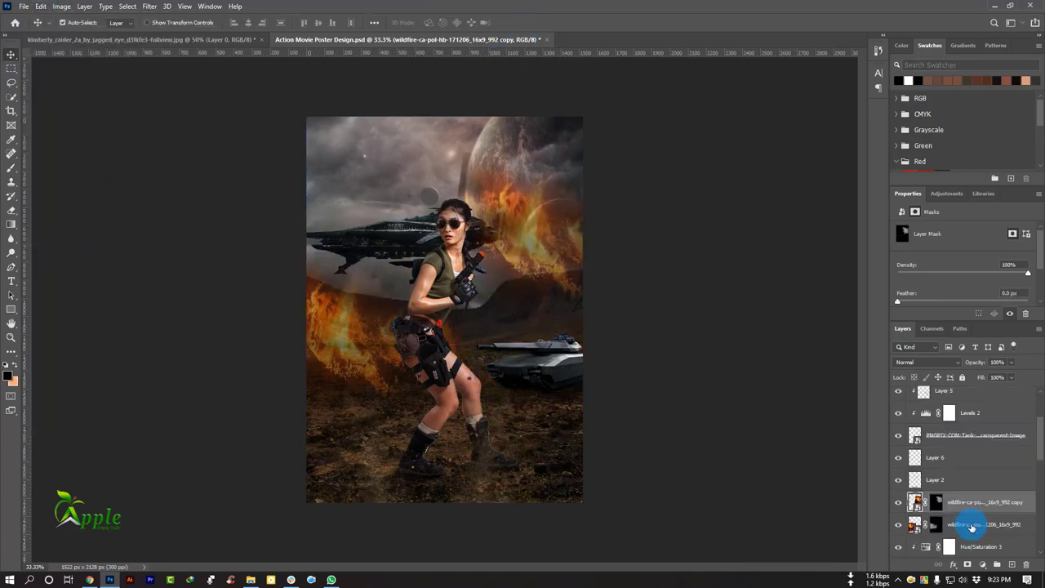
mouse_move(971, 529)
mouse_down()
mouse_move(968, 383)
mouse_move(955, 432)
mouse_up()
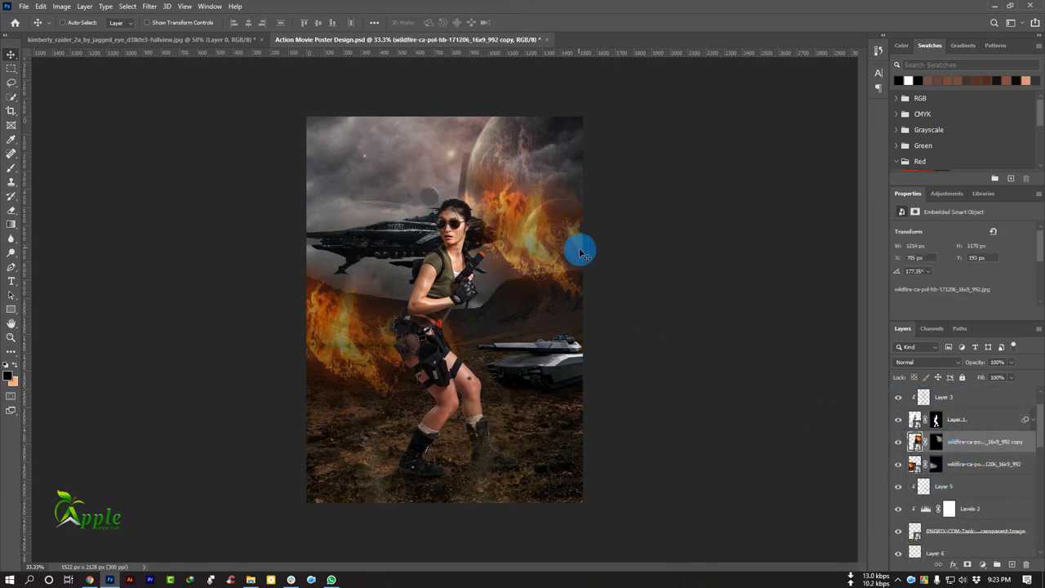
drag(579, 245, 560, 343)
Flip the fire copy horizontally and place it on the right side beside the woman
click(40, 6)
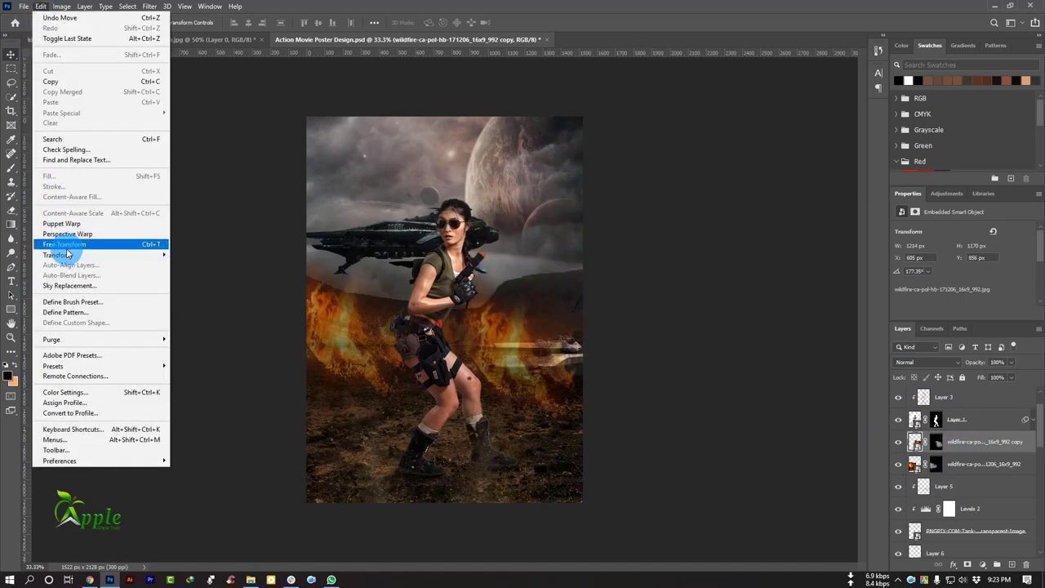
click(64, 243)
right_click(447, 199)
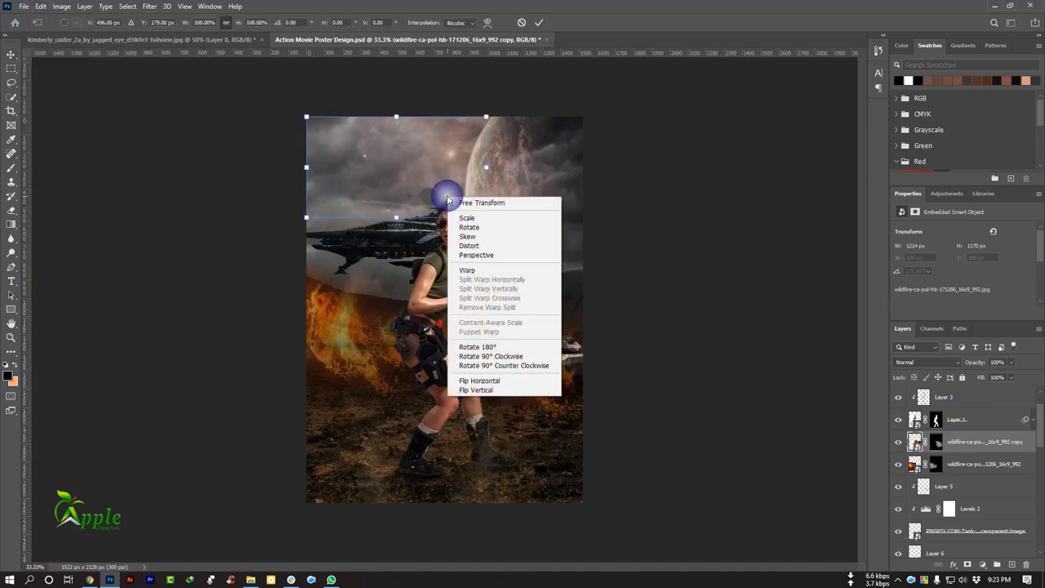
click(479, 380)
mouse_move(425, 204)
mouse_down()
mouse_move(644, 222)
mouse_move(560, 343)
mouse_up()
key(Return)
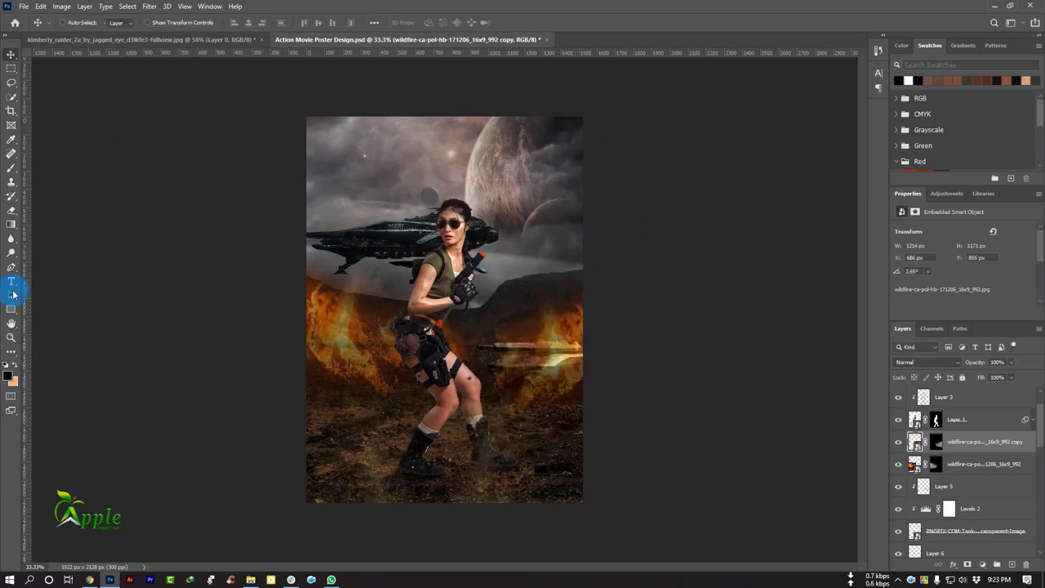
click(11, 169)
On the fire copy's mask, paint away the flames covering the tank with a low-flow, 24% opacity brush
click(933, 454)
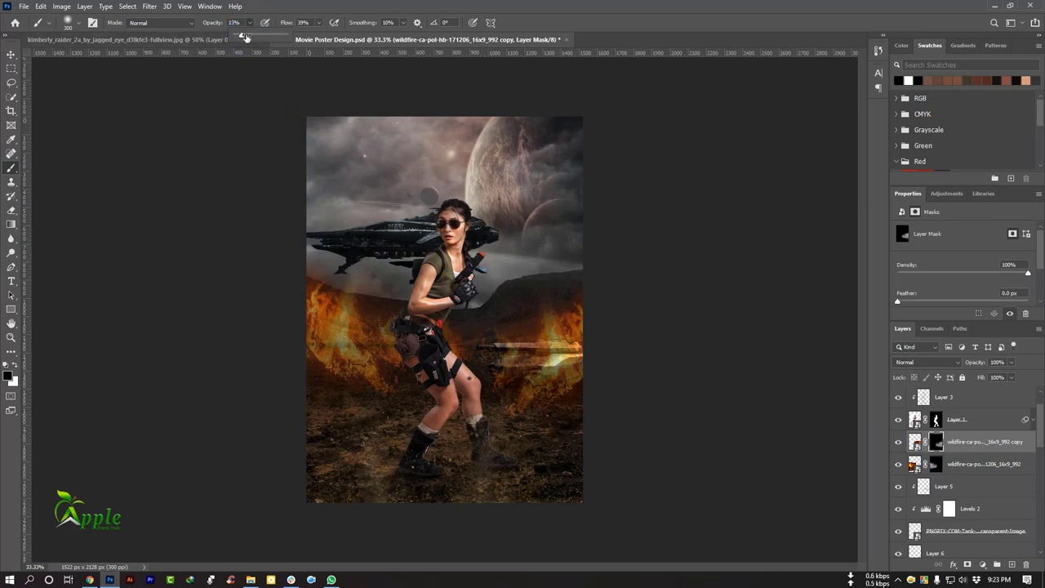
click(318, 26)
click(331, 56)
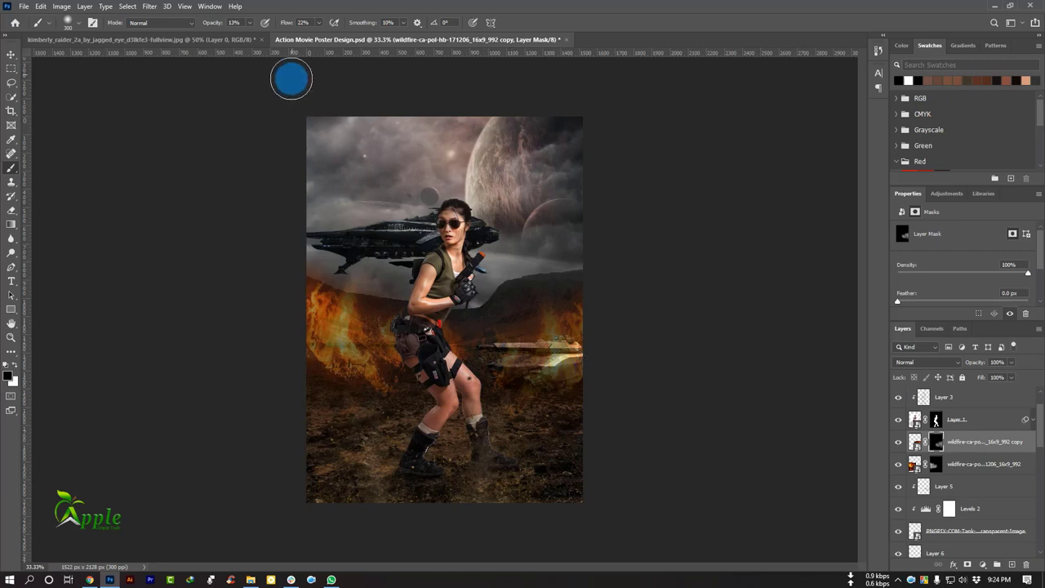
click(266, 39)
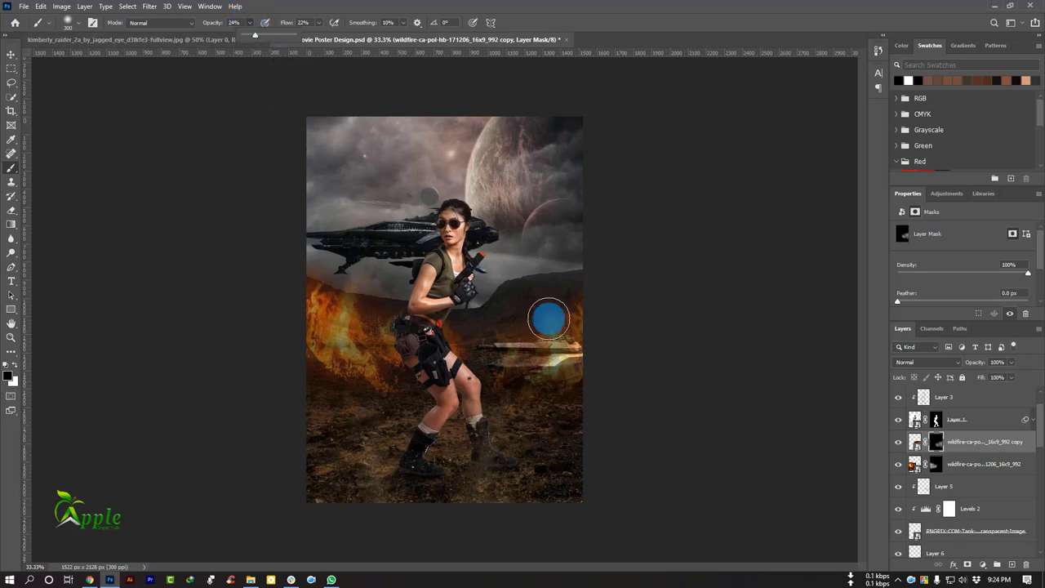
click(548, 318)
mouse_move(469, 355)
mouse_down()
mouse_move(667, 376)
mouse_move(456, 332)
mouse_move(515, 365)
mouse_up()
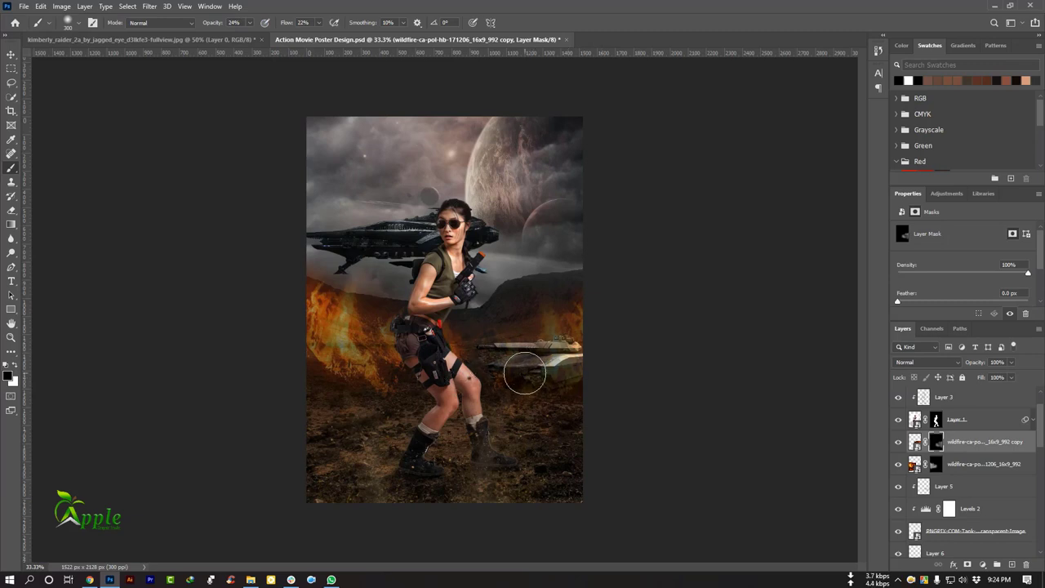
mouse_move(446, 347)
mouse_down()
mouse_move(555, 368)
mouse_move(672, 420)
mouse_move(496, 355)
mouse_up()
On the original fire layer's mask, blend it into the ground, uncover the tank, and soften the left flames
click(939, 463)
drag(380, 454, 348, 382)
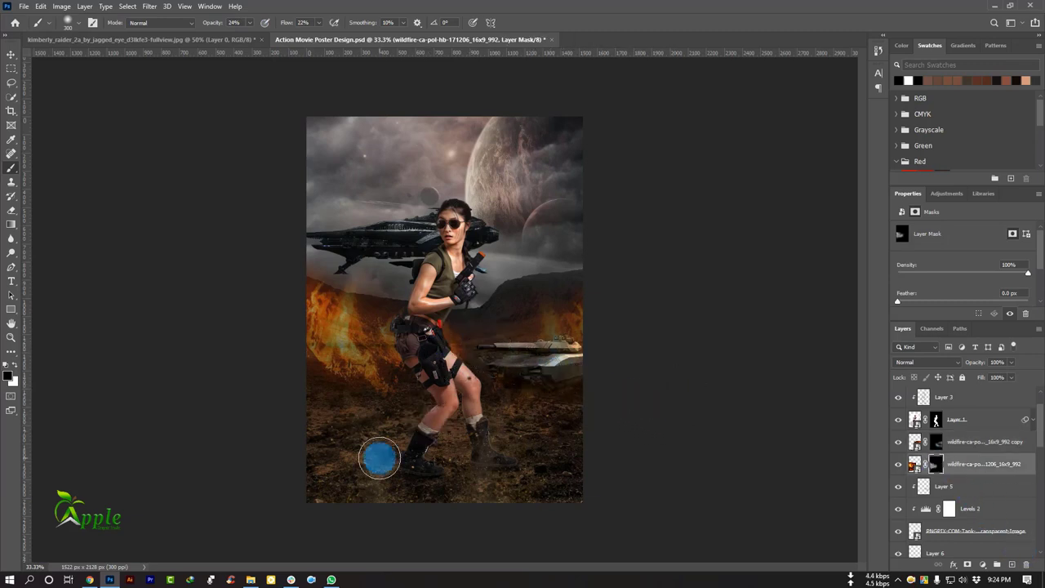
drag(239, 360, 490, 392)
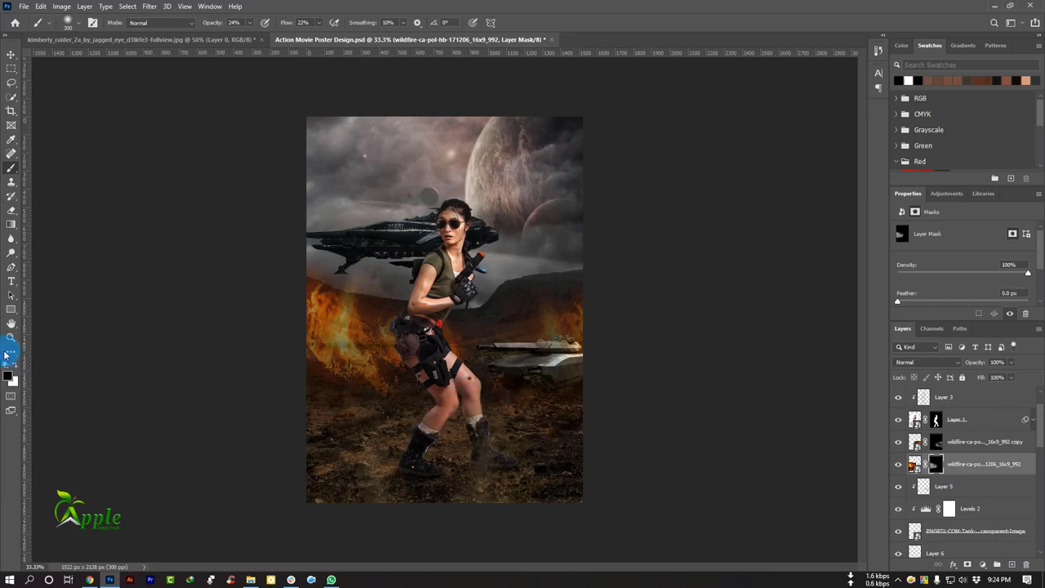
key([)
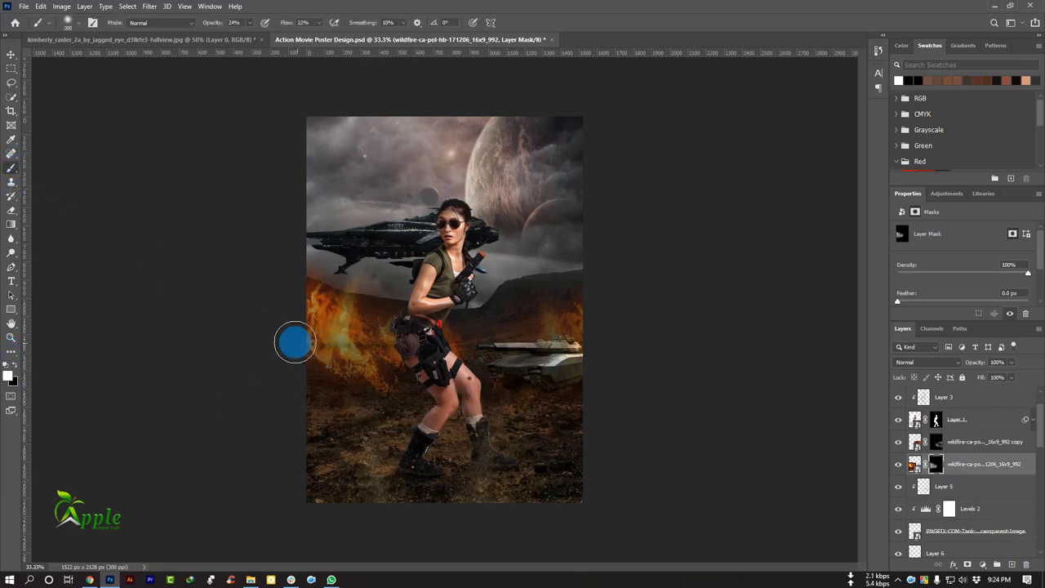
drag(291, 341, 311, 335)
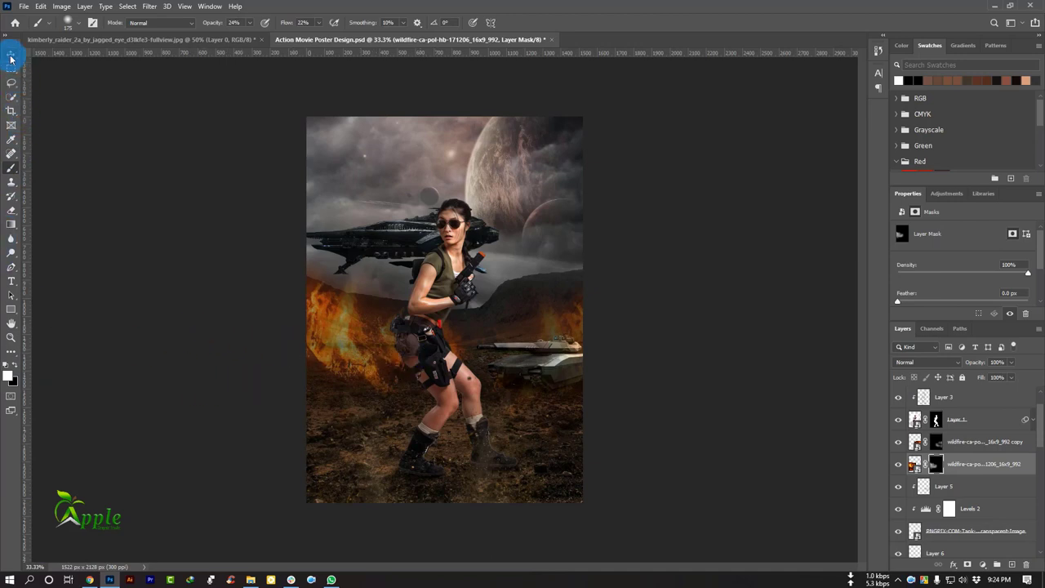
Place the wildfire road photo across the canvas width and move its layer beneath Group 1
click(993, 6)
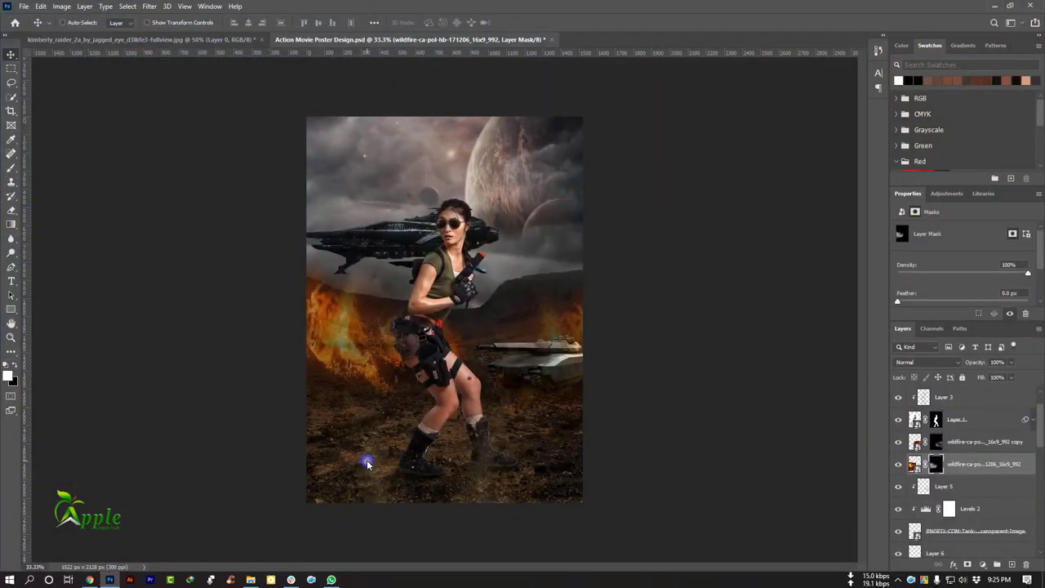
mouse_move(166, 502)
mouse_down()
mouse_move(506, 326)
mouse_move(501, 434)
mouse_up()
drag(578, 337, 602, 317)
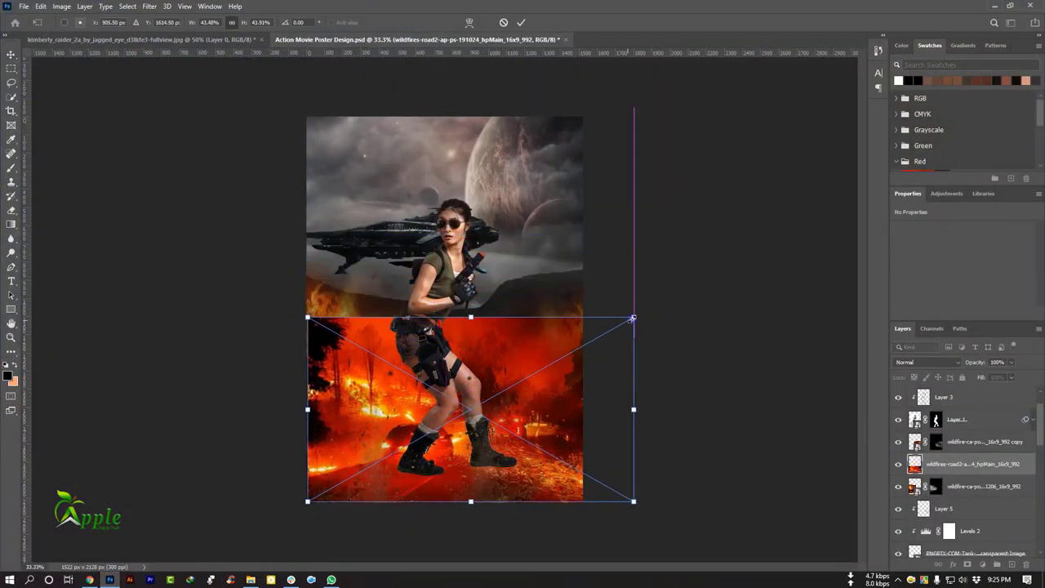
drag(530, 387, 527, 383)
click(535, 27)
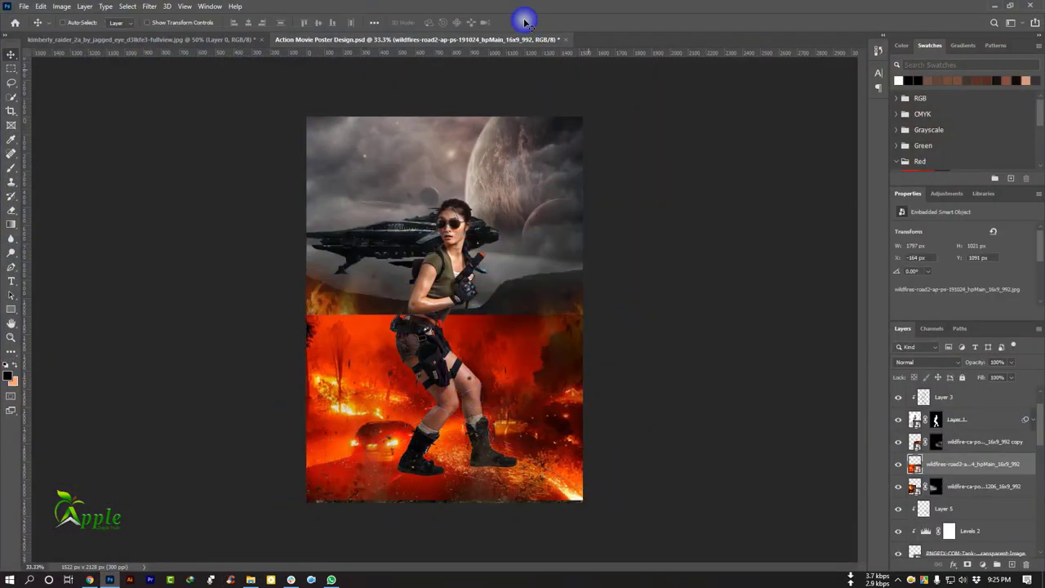
mouse_move(968, 467)
mouse_down()
mouse_move(962, 570)
mouse_move(966, 560)
mouse_up()
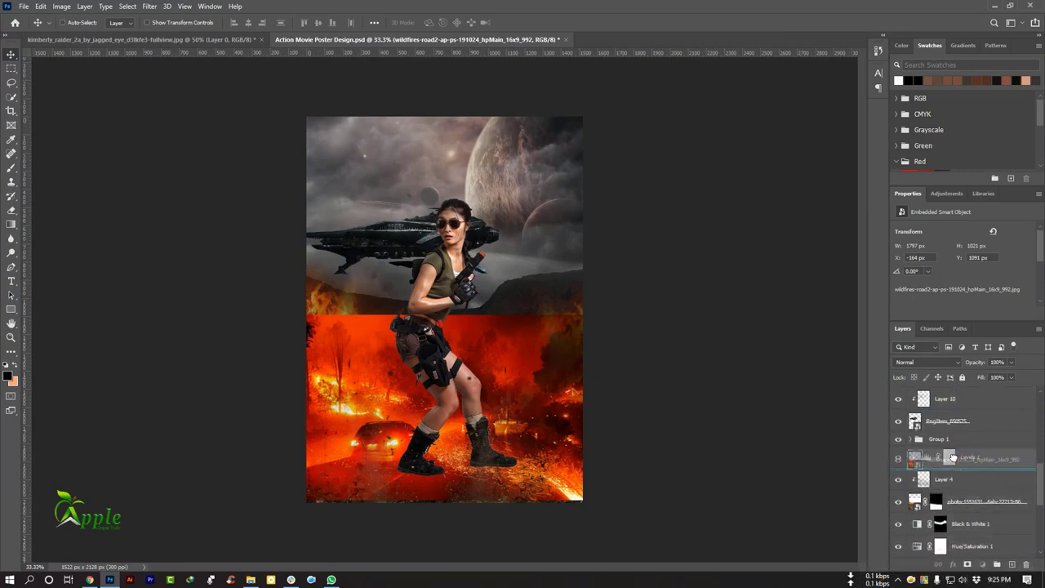
drag(965, 561, 946, 436)
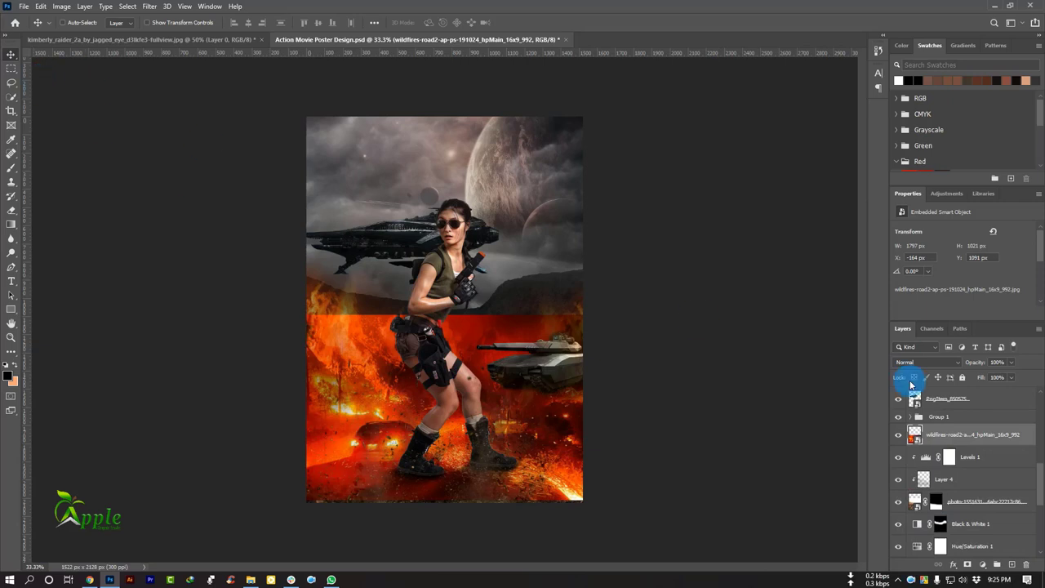
Give the wildfire road layer an inverted black mask and set up a brush at 26% flow
click(967, 564)
click(62, 6)
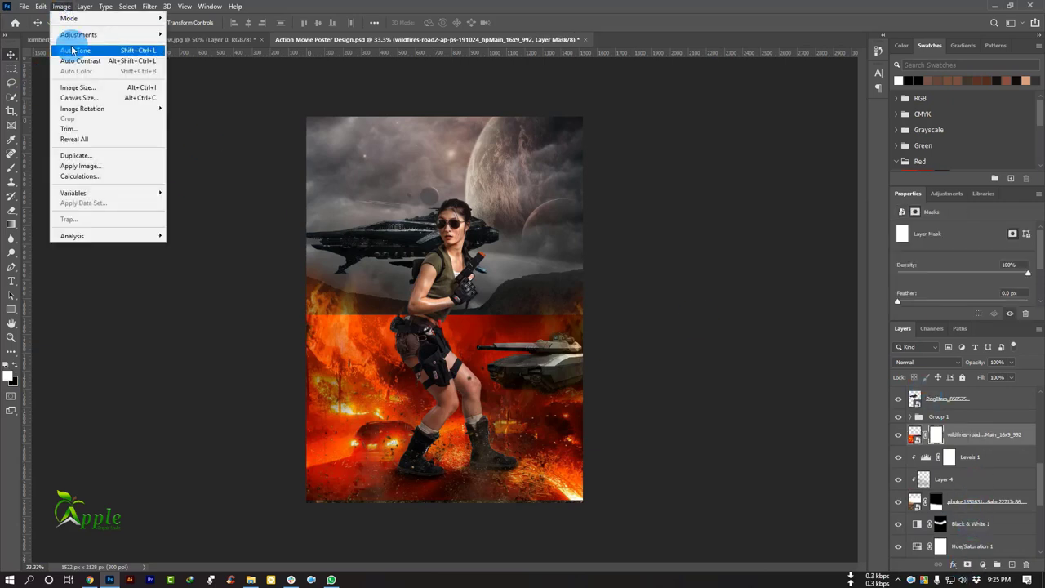
click(213, 159)
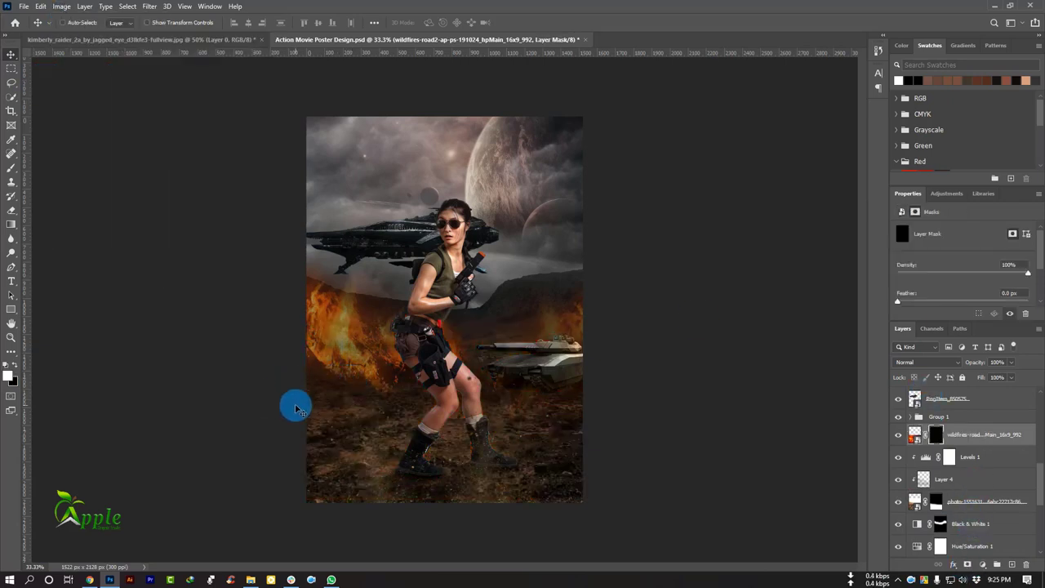
click(11, 167)
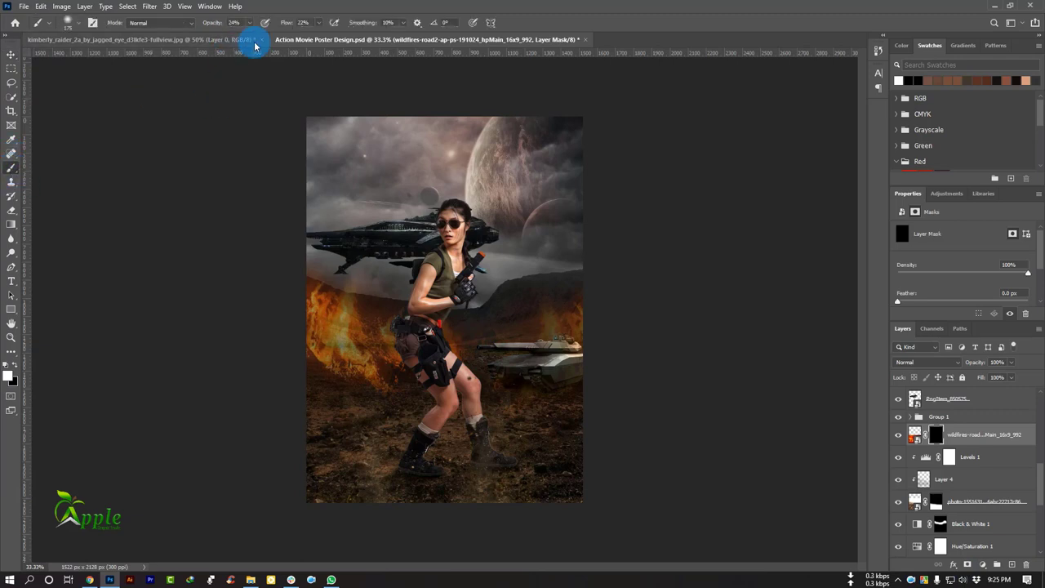
click(318, 24)
click(409, 436)
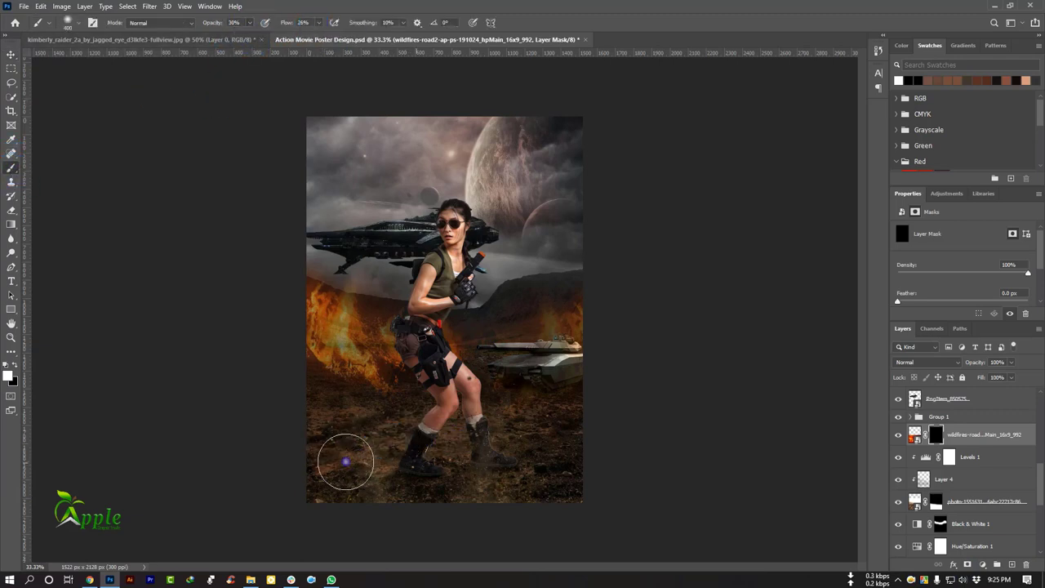
Paint fire back in on the ground under the tank, across the left, around her knee, and along the bottom
drag(501, 453, 530, 401)
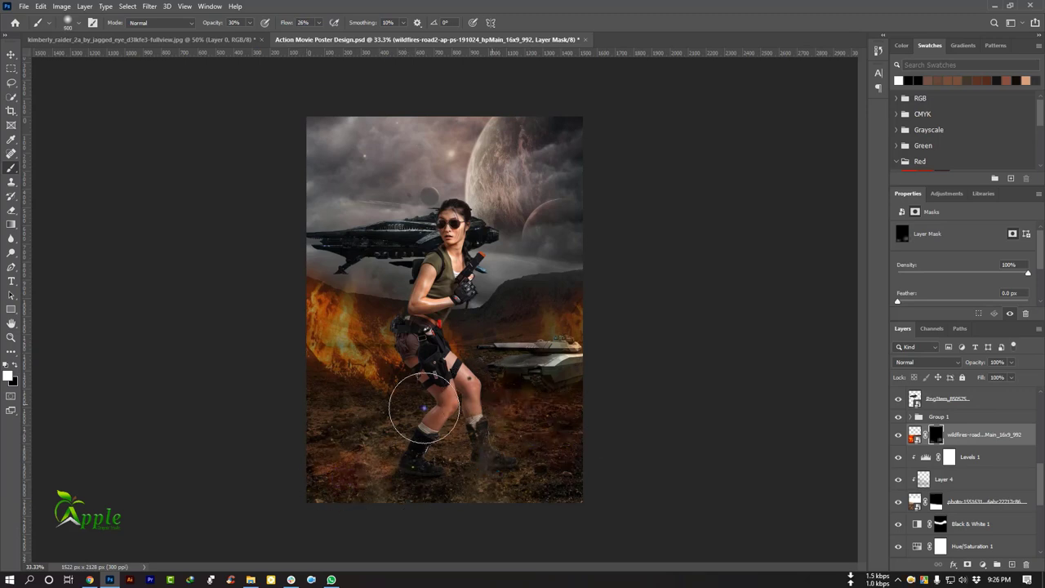
drag(424, 407, 327, 415)
drag(359, 384, 285, 382)
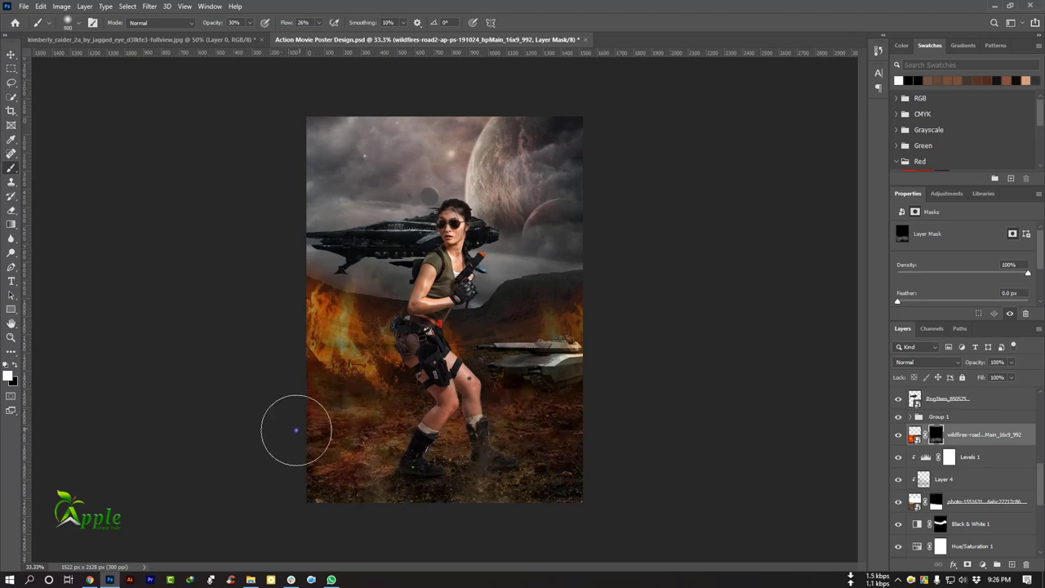
mouse_move(571, 409)
mouse_down()
mouse_move(563, 428)
mouse_move(431, 493)
mouse_up()
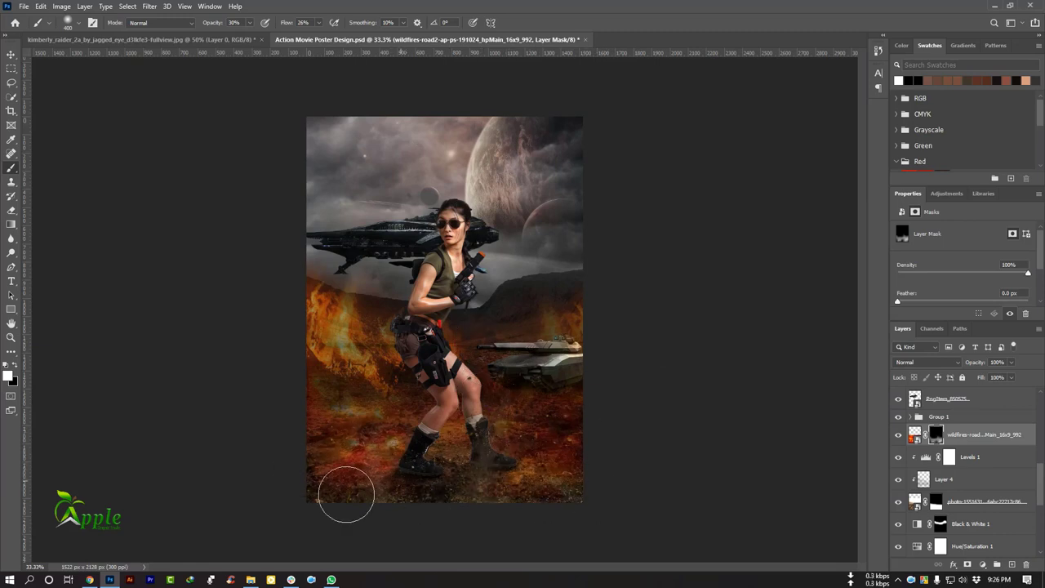
drag(444, 455, 472, 399)
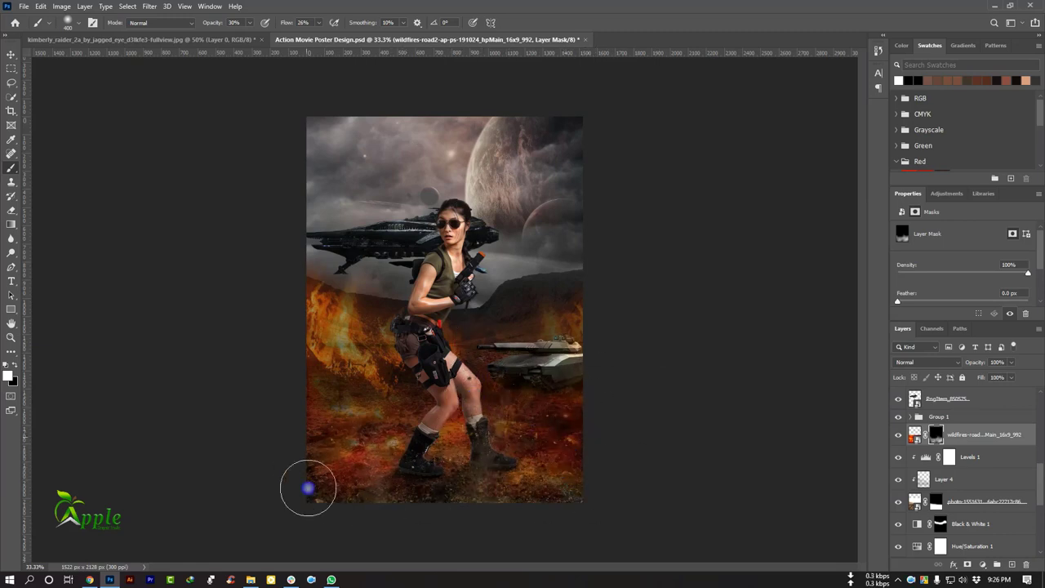
drag(637, 492, 435, 496)
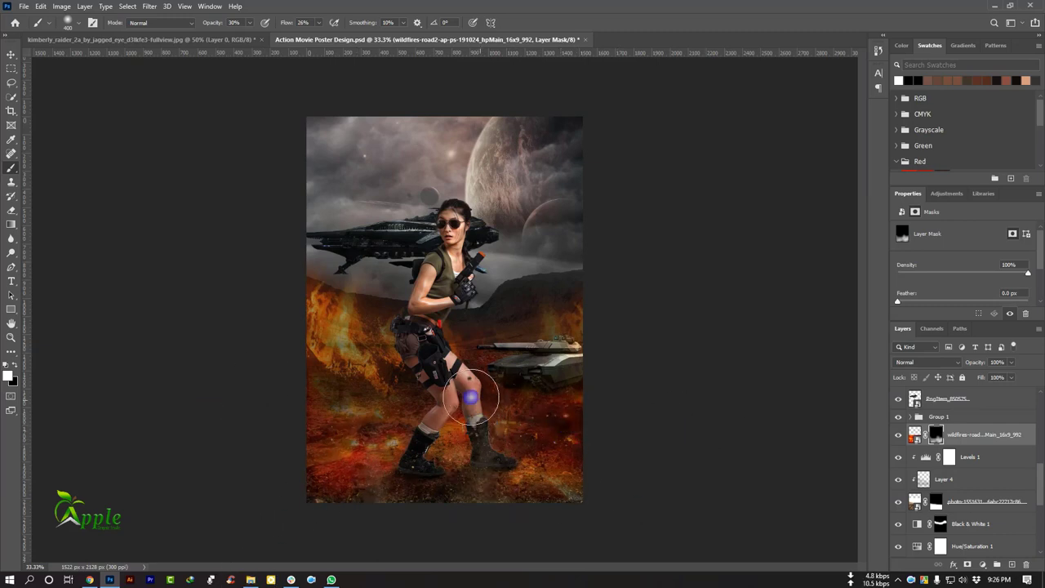
drag(483, 427, 489, 443)
drag(622, 454, 676, 454)
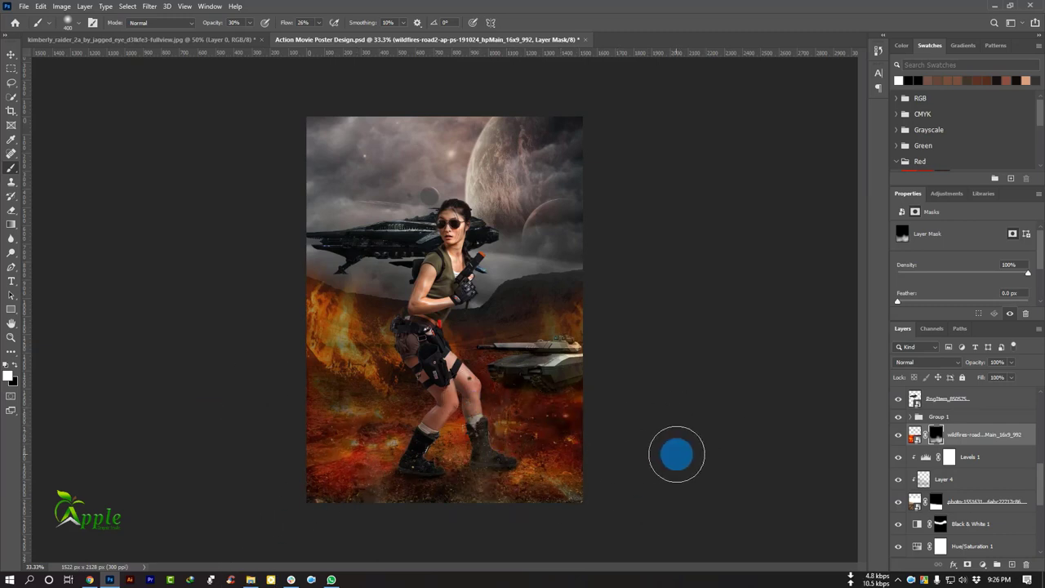
Set the wildfire layer to Lighten at 34% opacity and shift it to the left
click(928, 361)
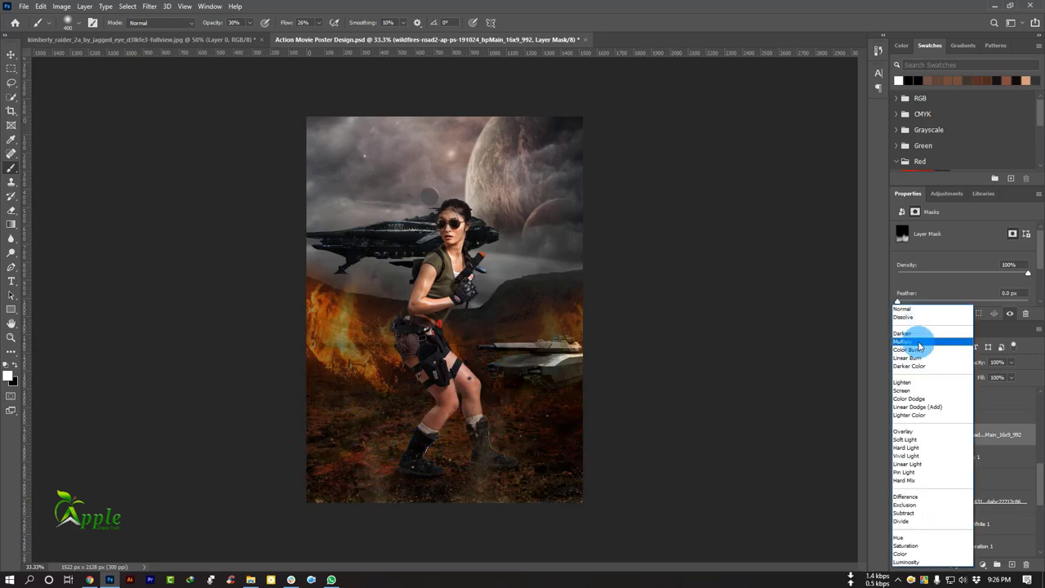
click(919, 384)
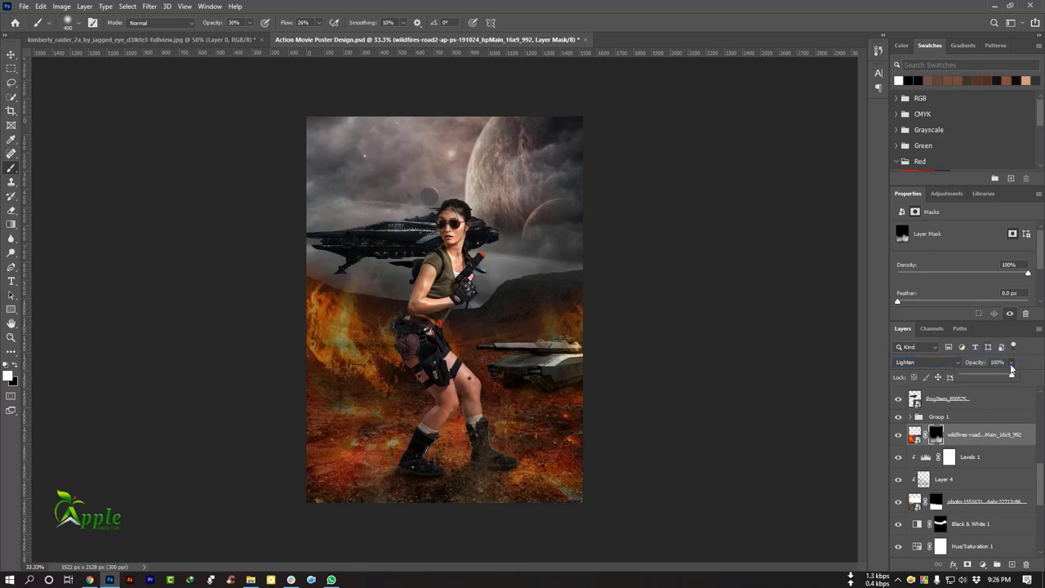
drag(994, 377, 977, 374)
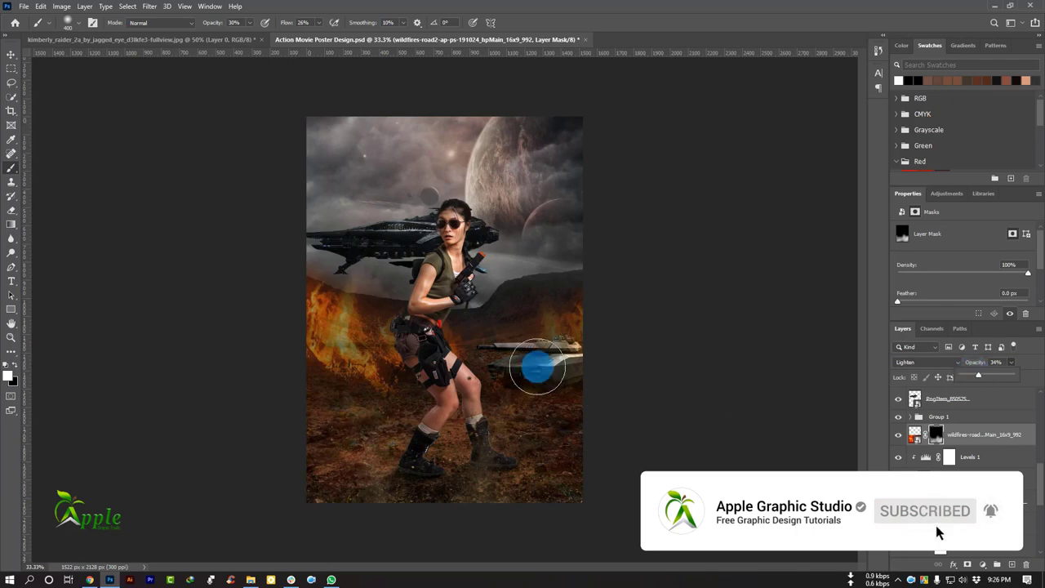
click(10, 55)
mouse_move(577, 319)
mouse_down()
mouse_move(478, 384)
mouse_move(427, 383)
mouse_up()
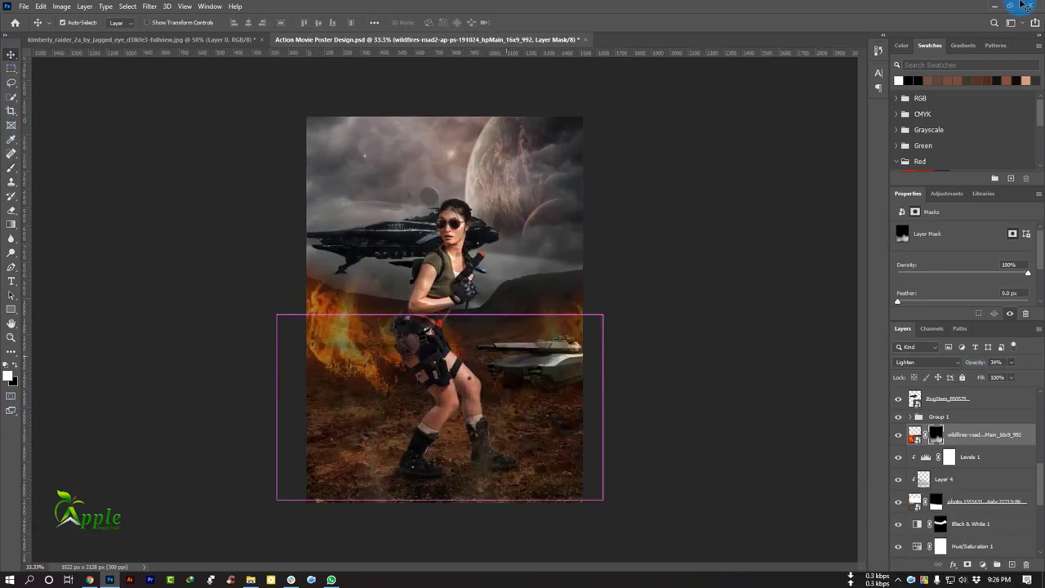
Place the blue craft image, shrink it, and position it low on the left beside the woman's legs
click(987, 6)
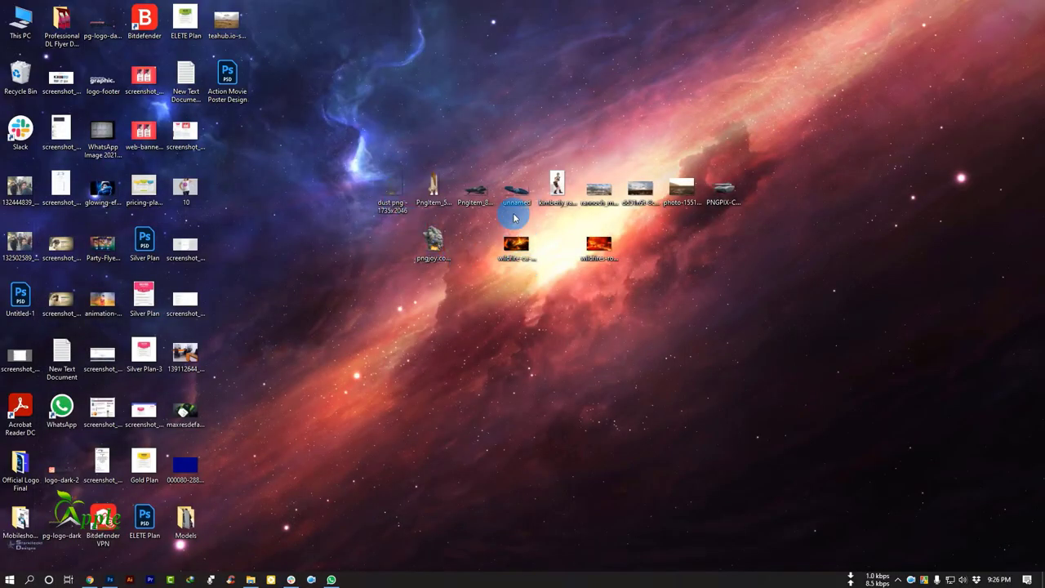
click(109, 578)
drag(325, 389, 343, 359)
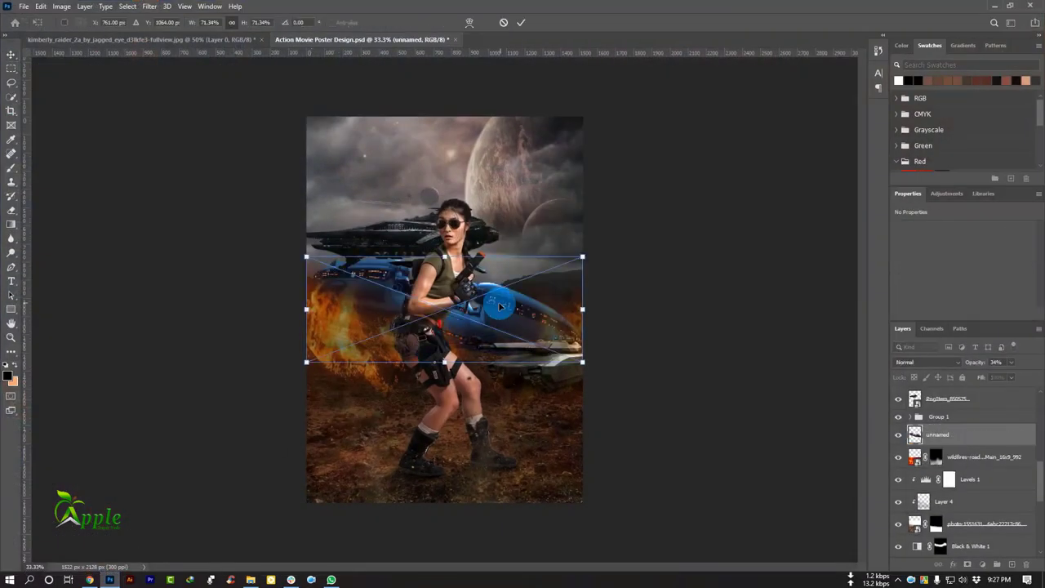
drag(443, 303, 338, 381)
mouse_move(194, 329)
mouse_down()
mouse_move(231, 335)
mouse_move(273, 362)
mouse_up()
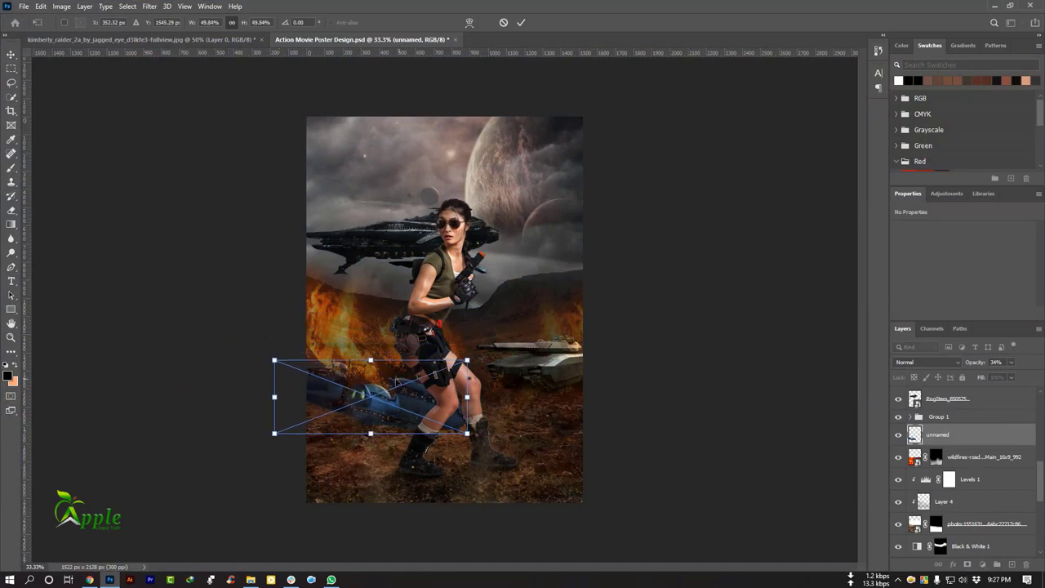
click(521, 22)
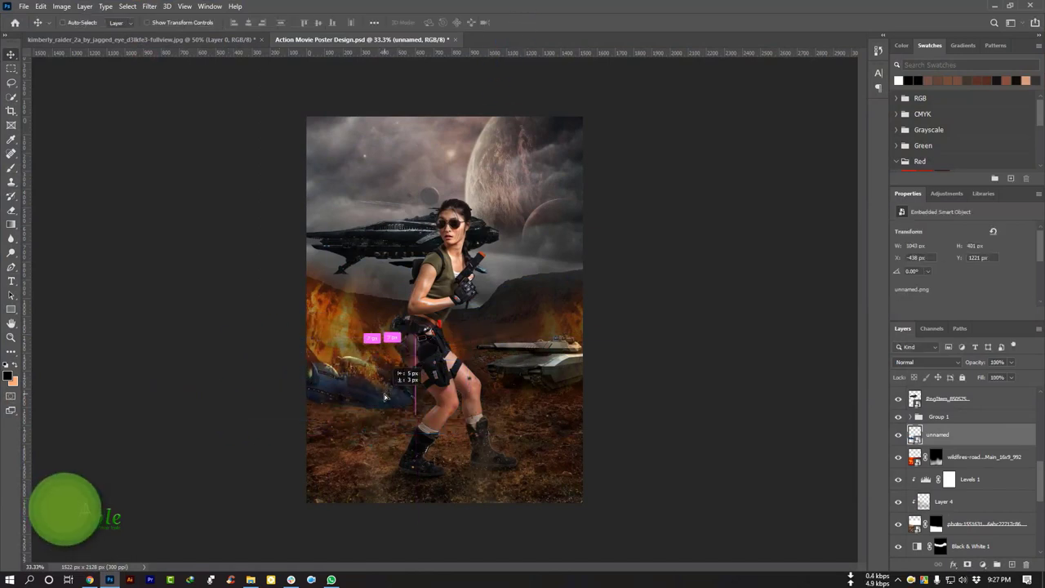
drag(387, 400, 392, 357)
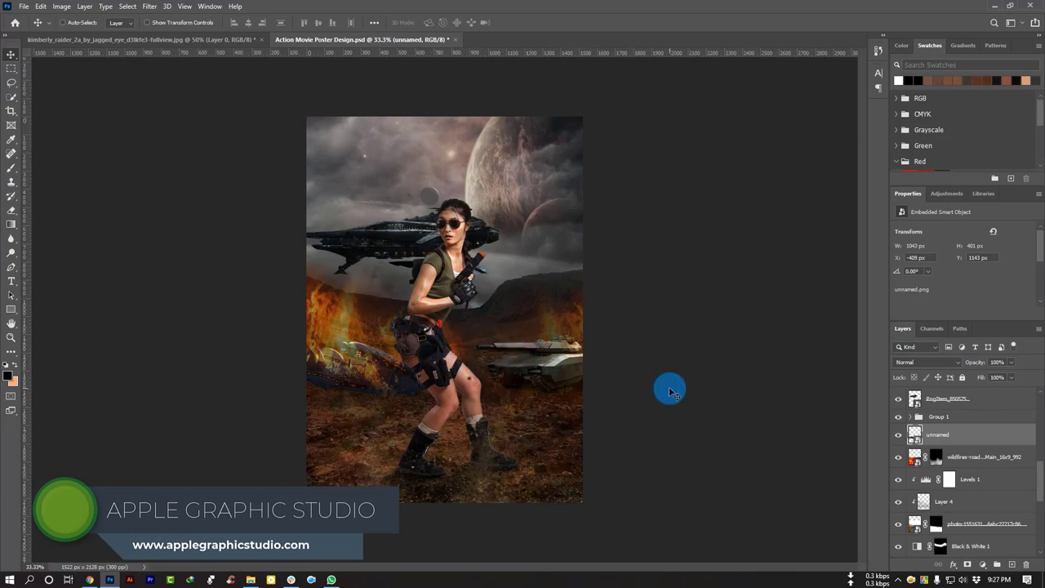
click(982, 564)
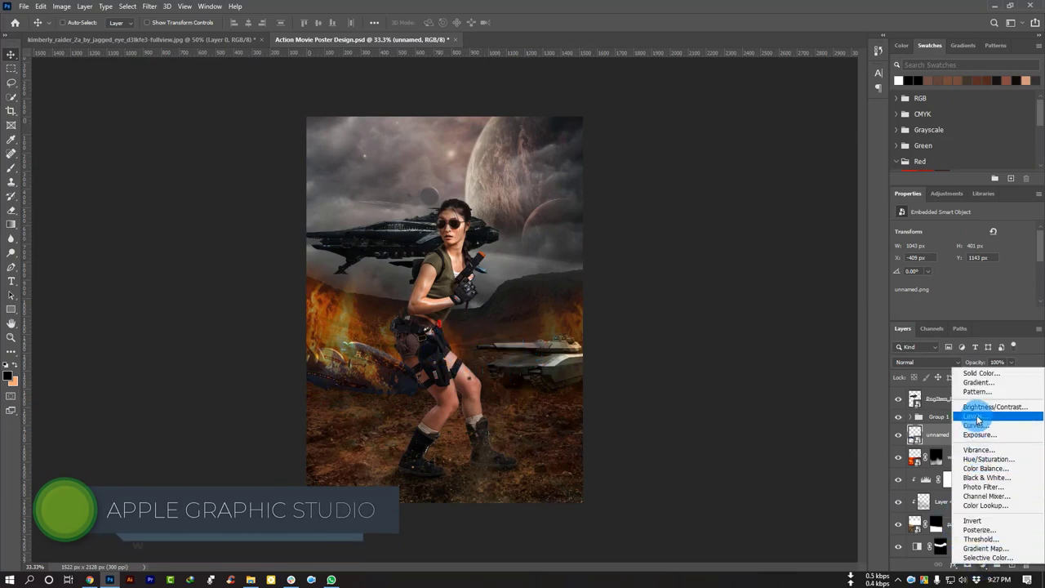
Add a clipped Hue/Saturation layer to the craft with Saturation -100 and Hue -12
click(986, 458)
click(938, 414)
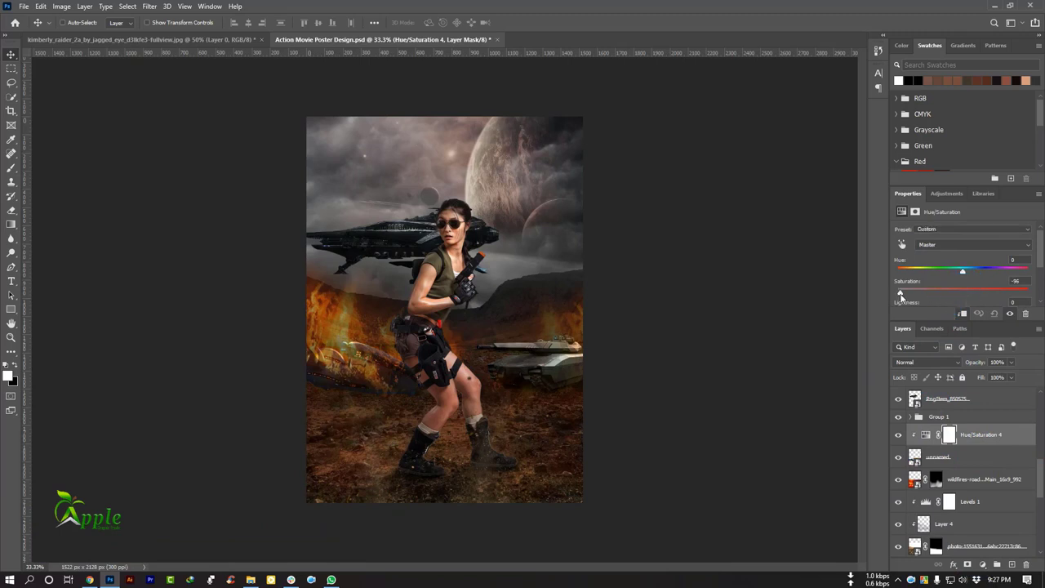
click(962, 272)
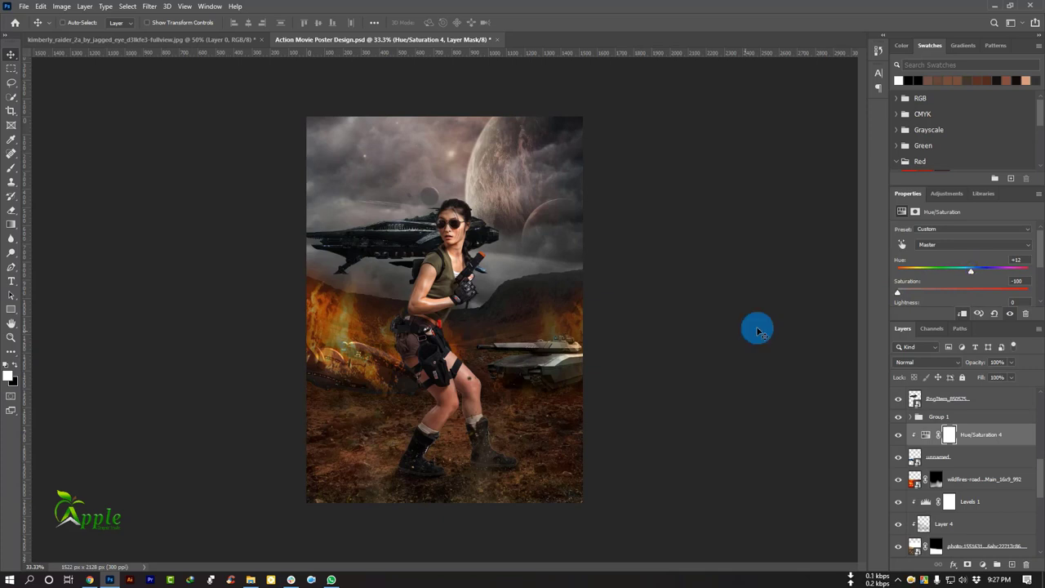
Create a new layer above the craft and paint soft, faint shading over the left side
click(967, 458)
click(1009, 565)
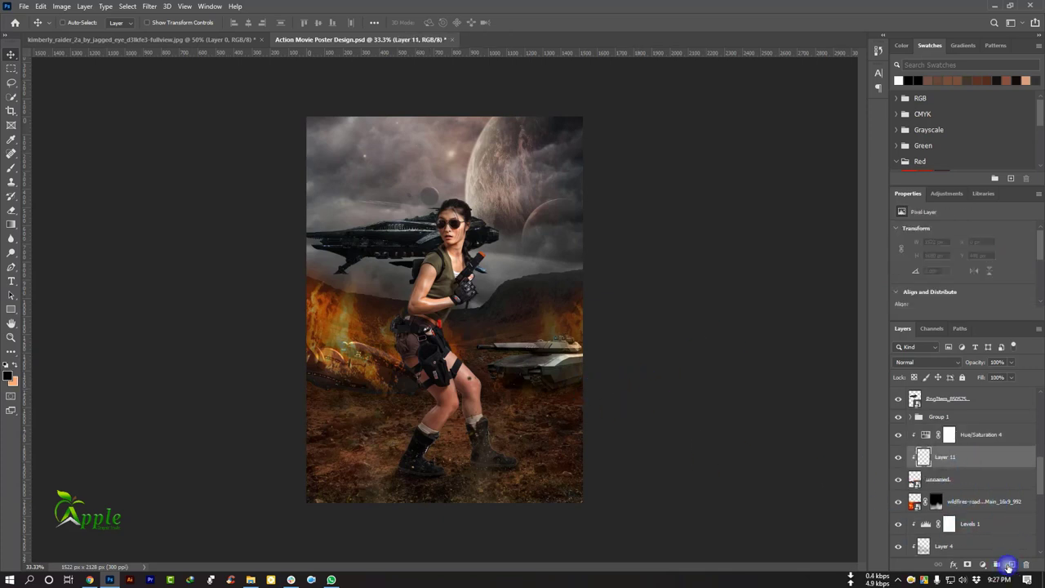
click(10, 169)
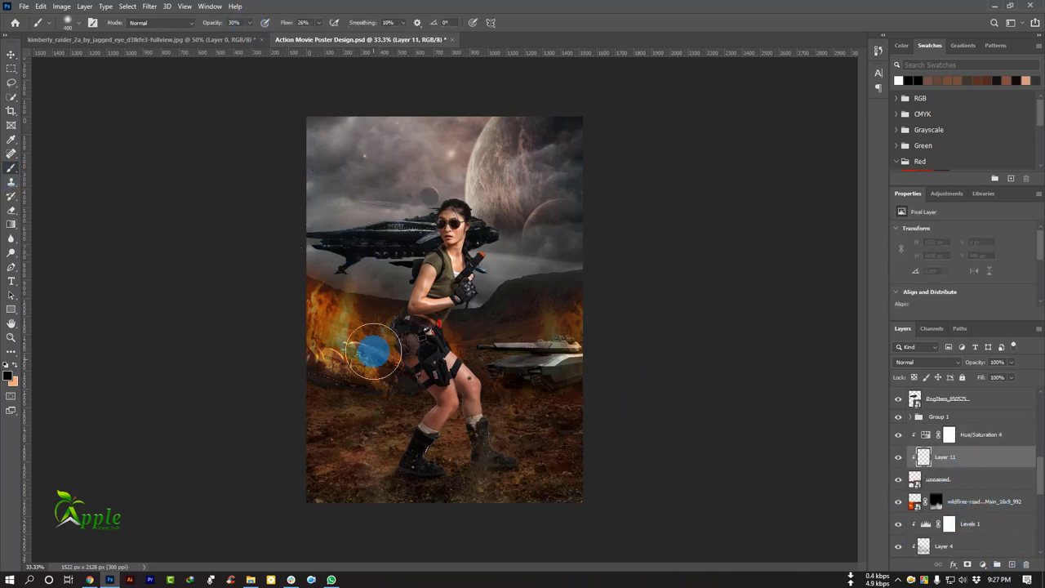
drag(362, 349, 344, 377)
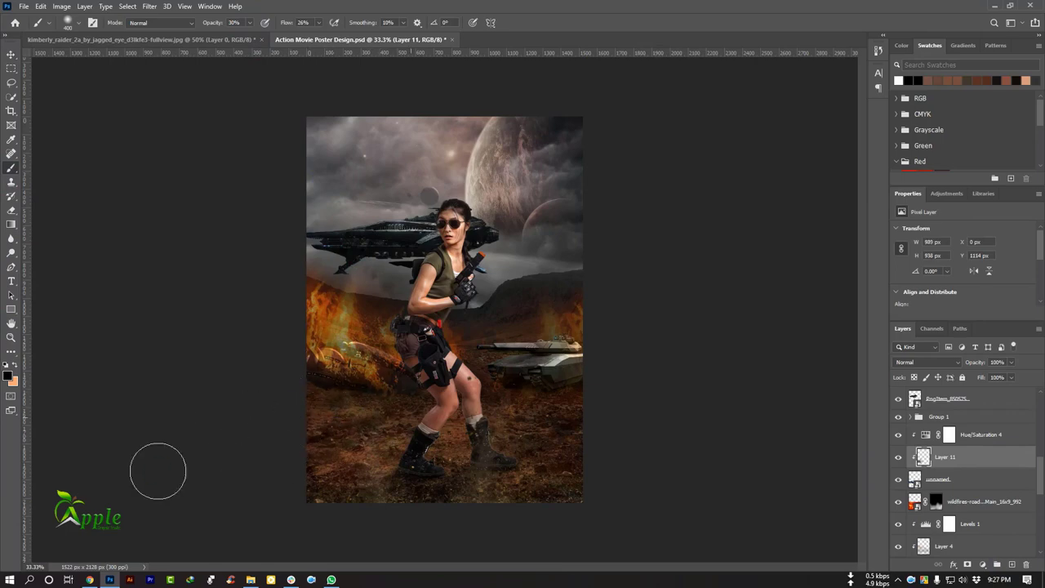
right_click(936, 462)
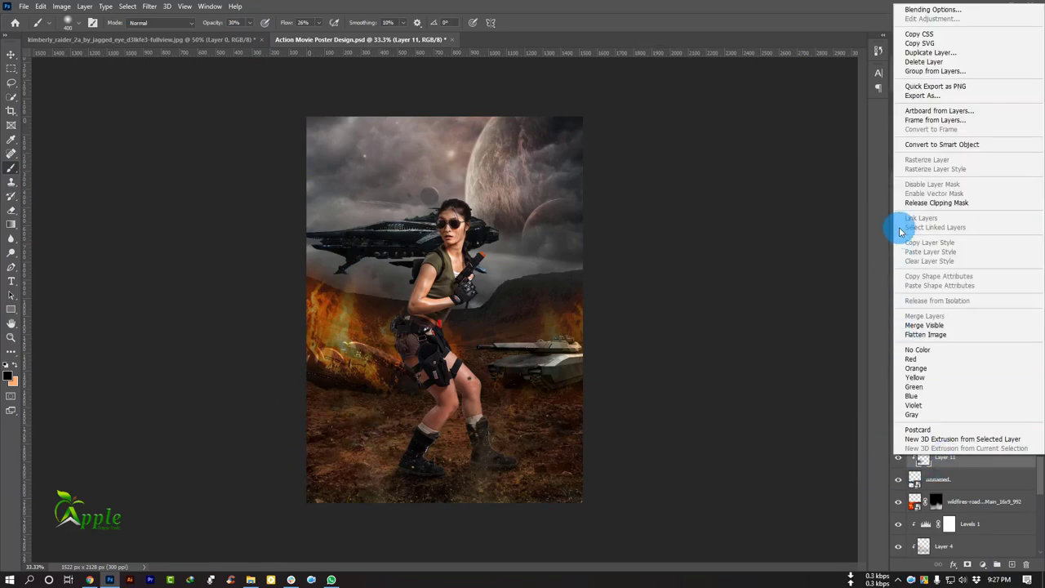
click(901, 232)
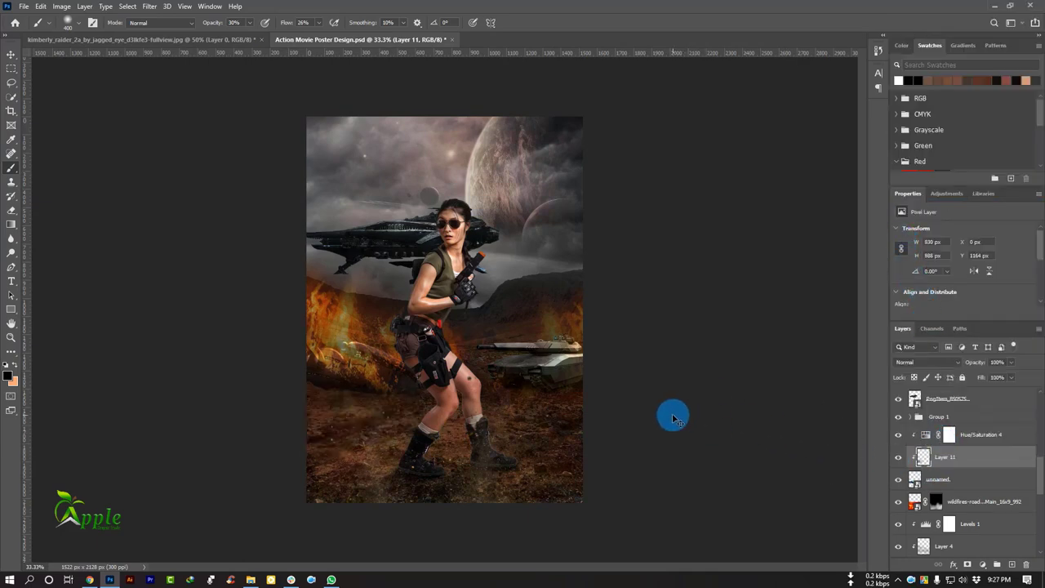
key(Delete)
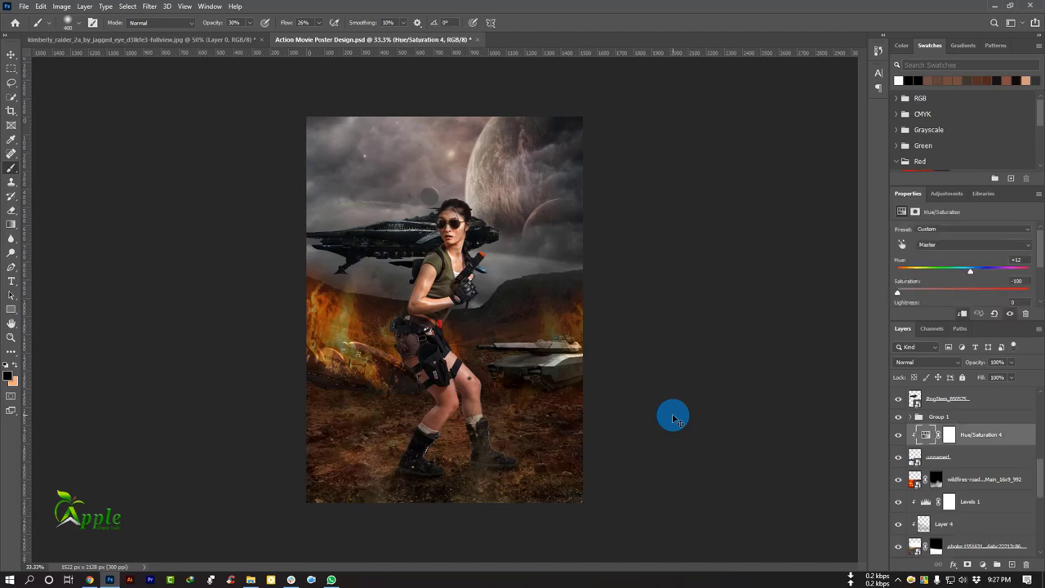
key(ctrl+z)
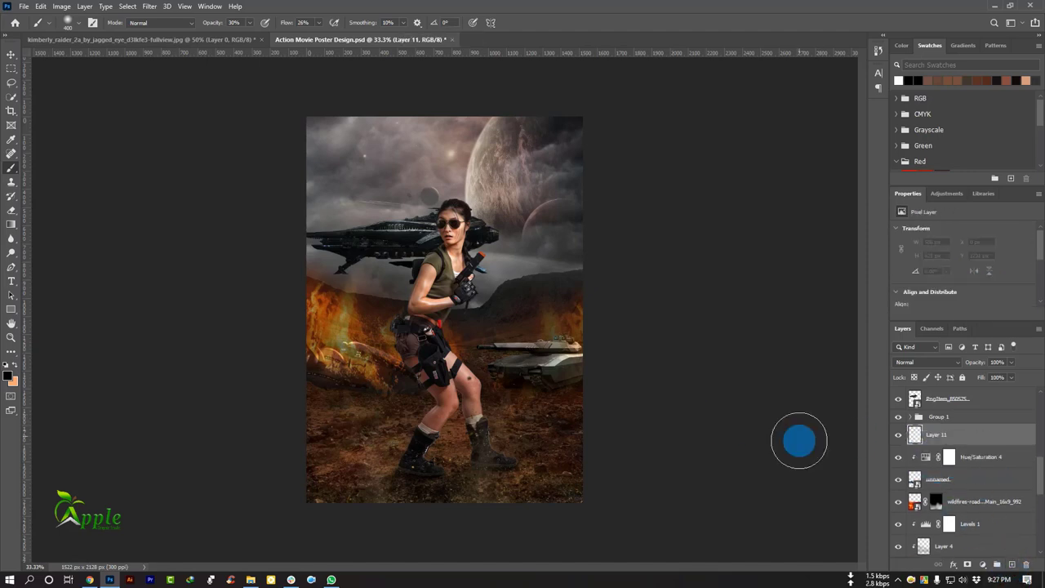
drag(398, 402, 203, 397)
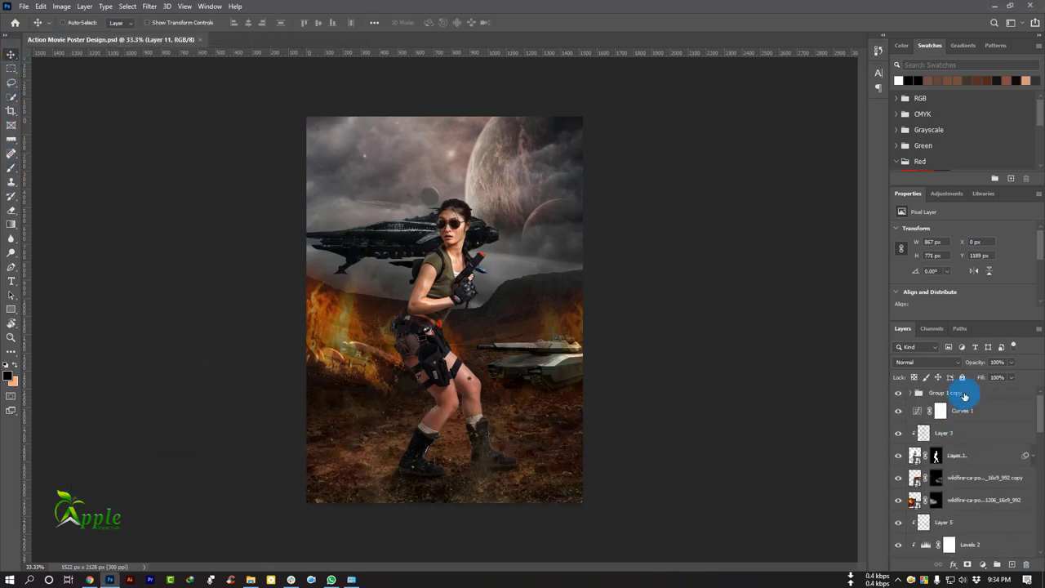
Add a Levels adjustment above Group 1 copy with inputs around 7, 1.09 and 228, and compare before/after
click(964, 396)
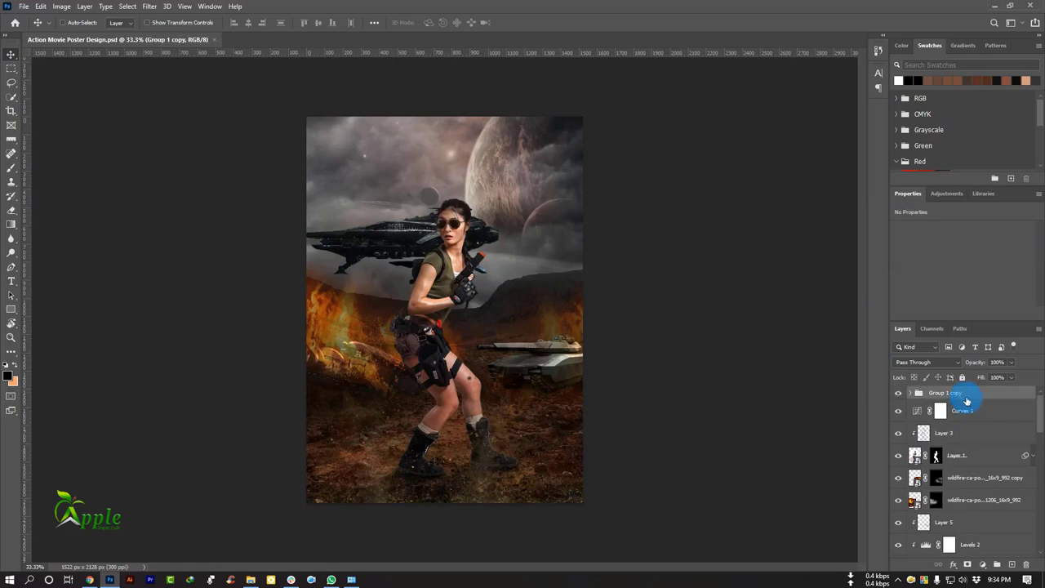
click(982, 565)
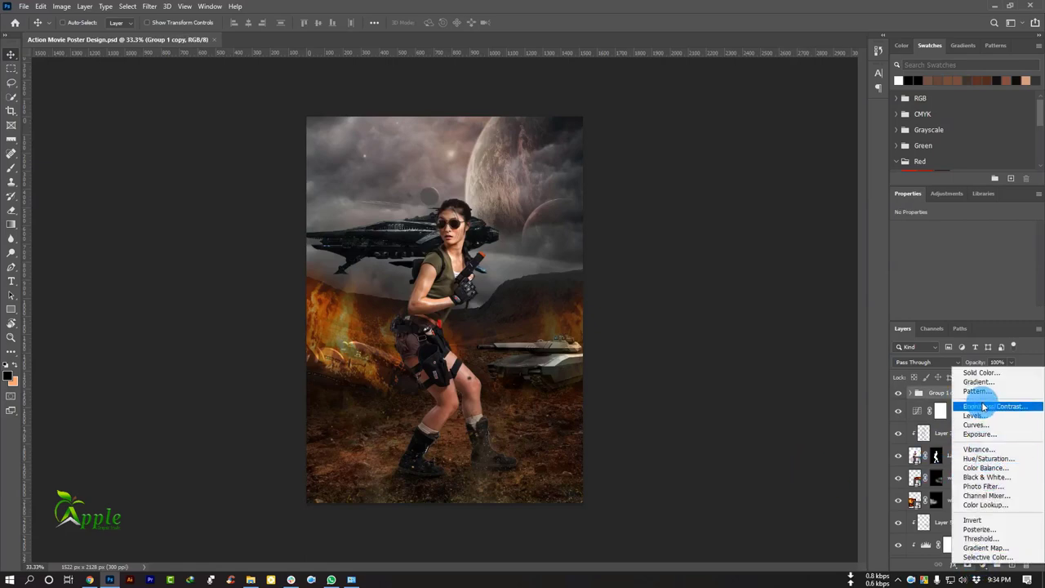
click(984, 415)
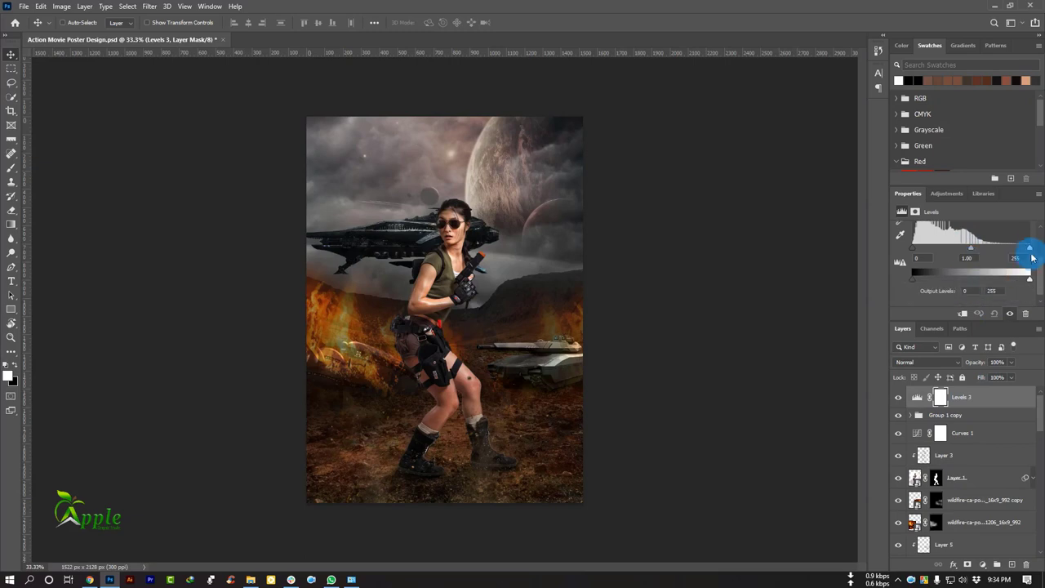
drag(1028, 250, 920, 251)
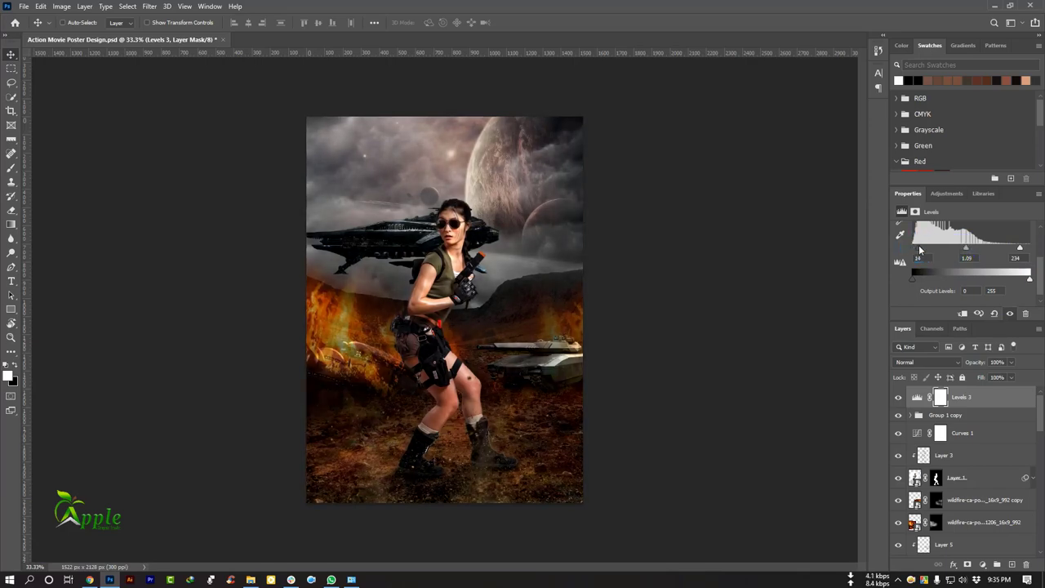
click(898, 397)
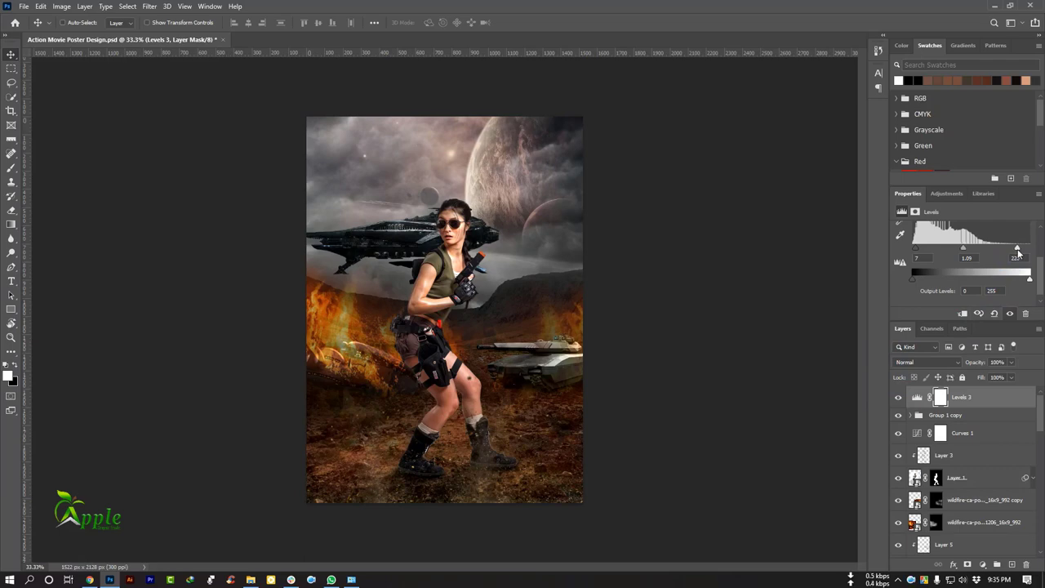
Add a brightening Curves 2 adjustment above Levels 3 and invert its mask to black
click(982, 564)
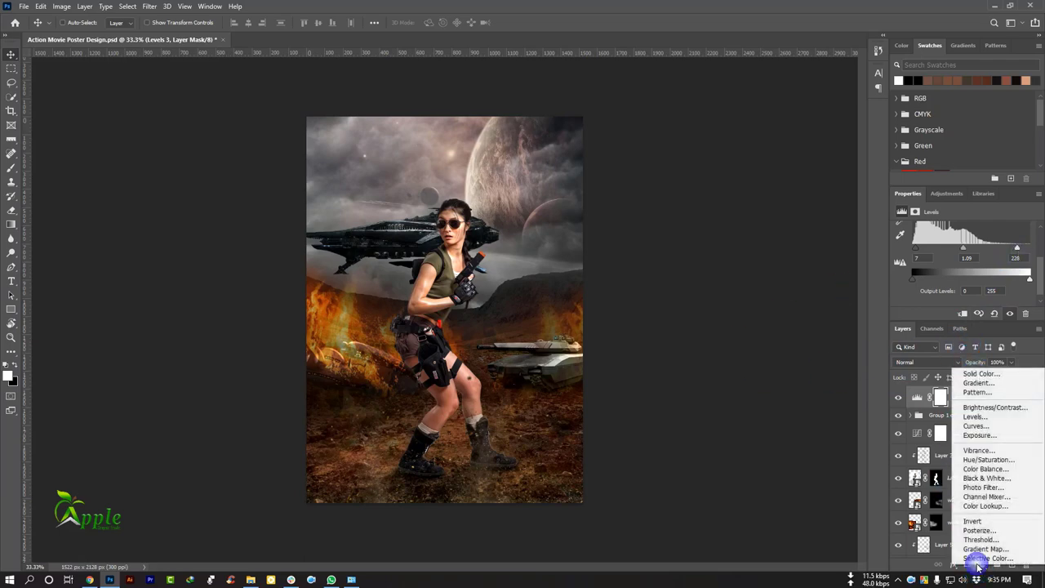
click(1004, 431)
scroll(970, 282, down, 2)
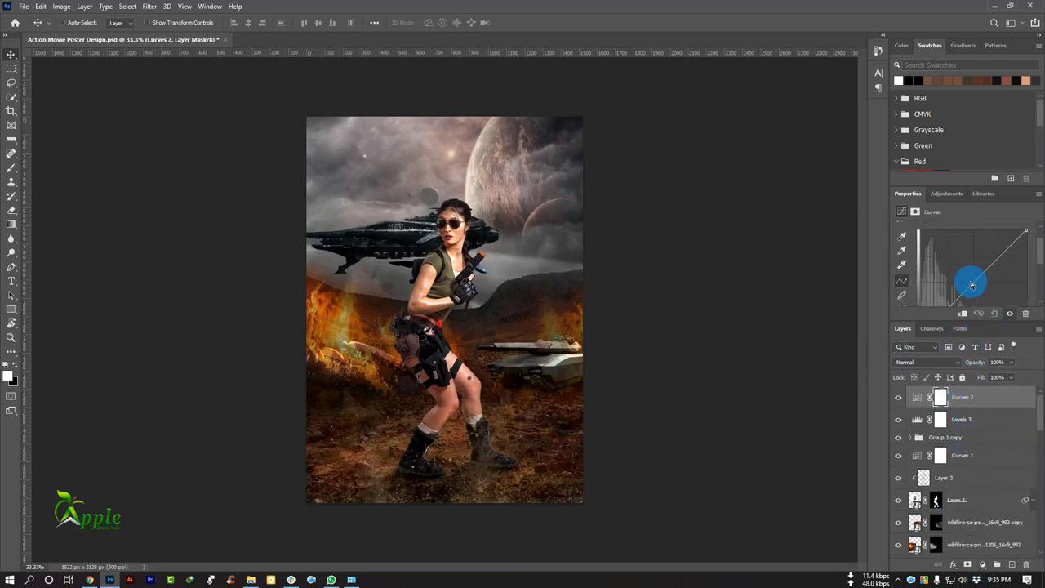
drag(972, 258, 971, 272)
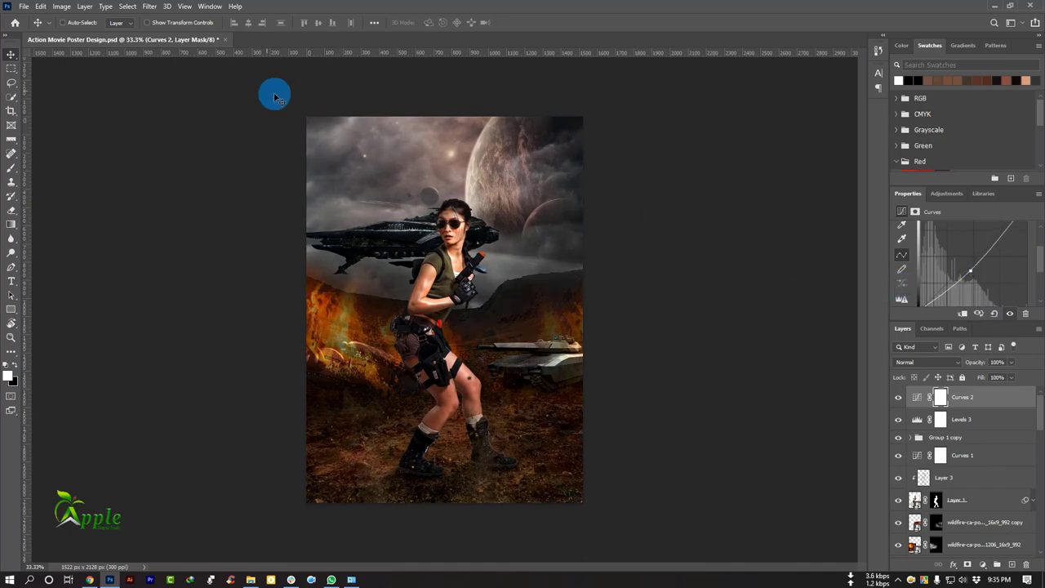
click(61, 5)
click(217, 155)
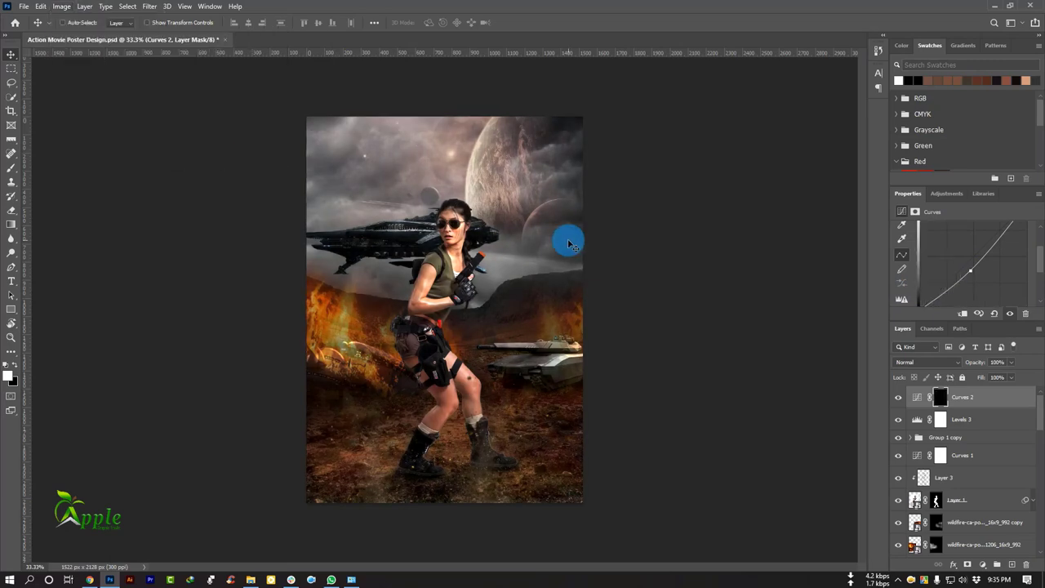
Paint the Curves 2 mask to brighten the sky near the planet, the tank, boots, spaceship area, and her face
right_click(8, 166)
click(57, 165)
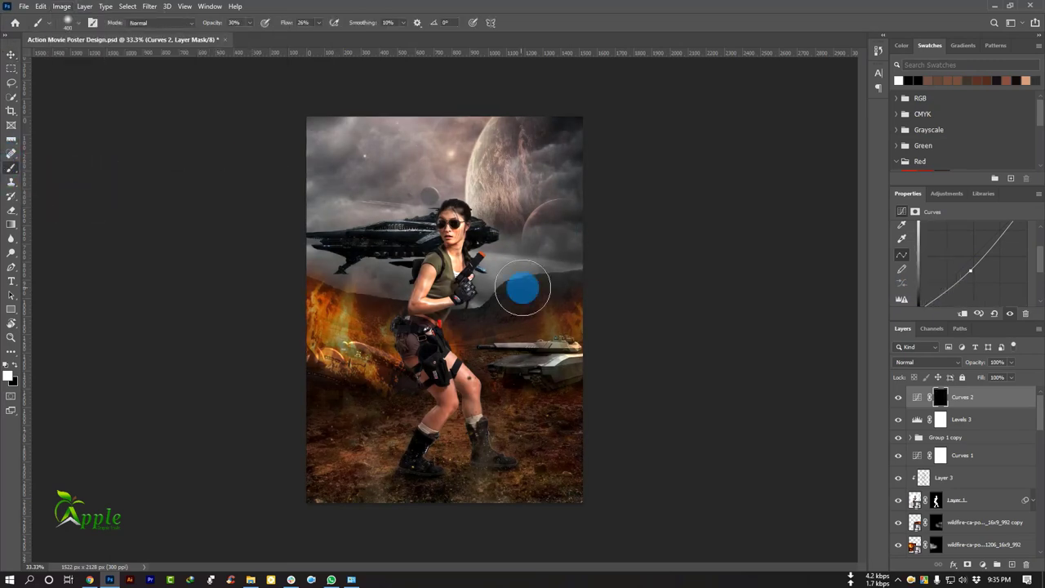
drag(557, 284, 560, 218)
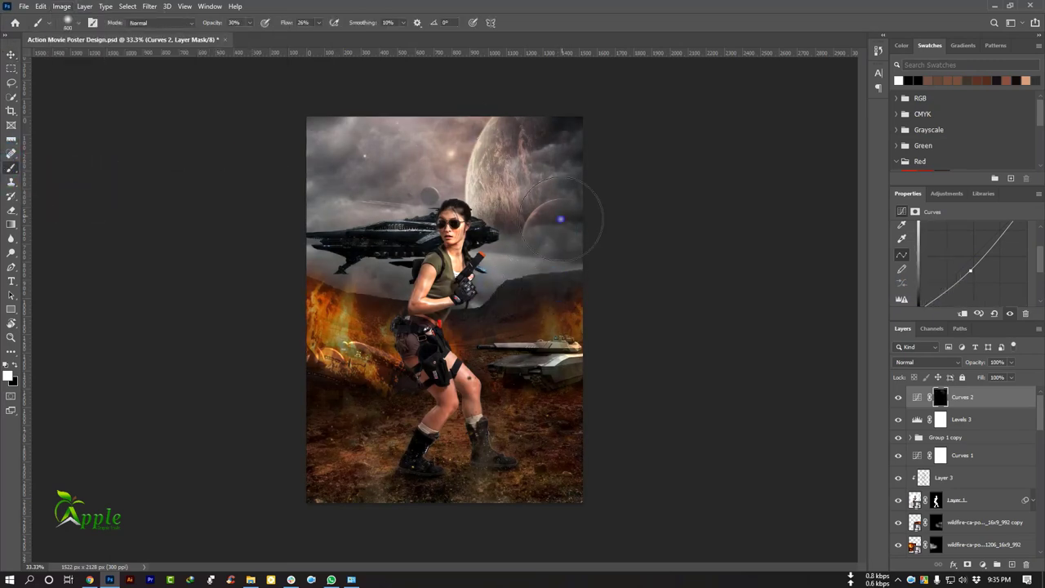
key(bracketleft)
key(bracketleft)
key(bracketleft)
drag(509, 291, 570, 314)
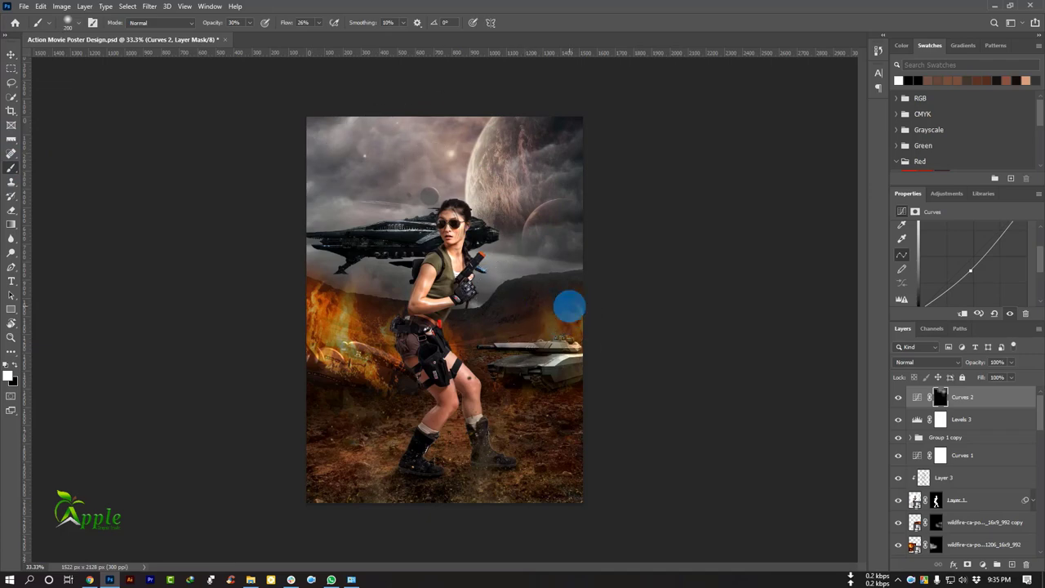
click(466, 441)
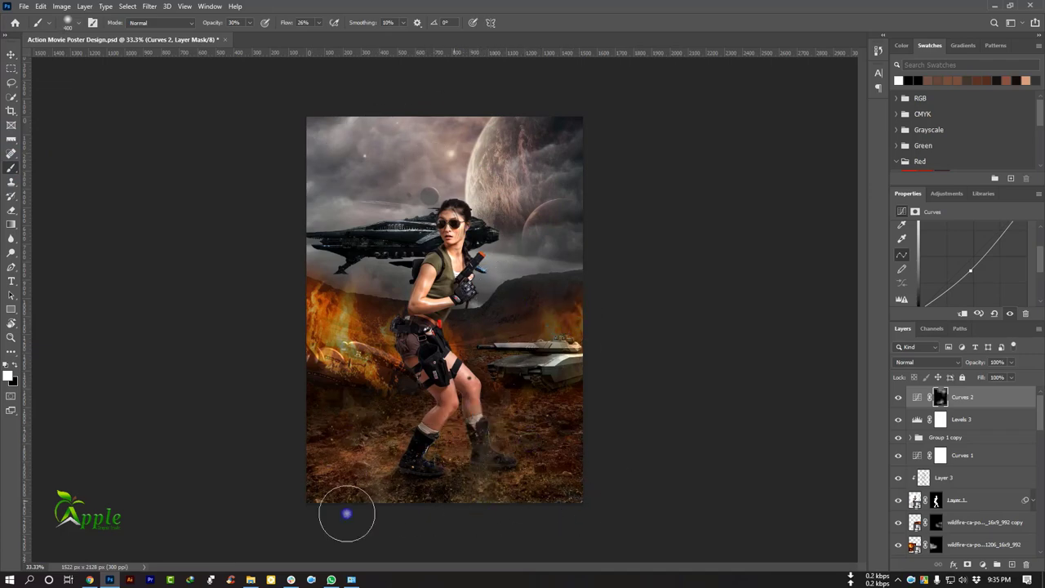
key(bracketright)
drag(278, 290, 401, 216)
drag(525, 345, 459, 226)
key(bracketleft)
key(bracketleft)
key(bracketleft)
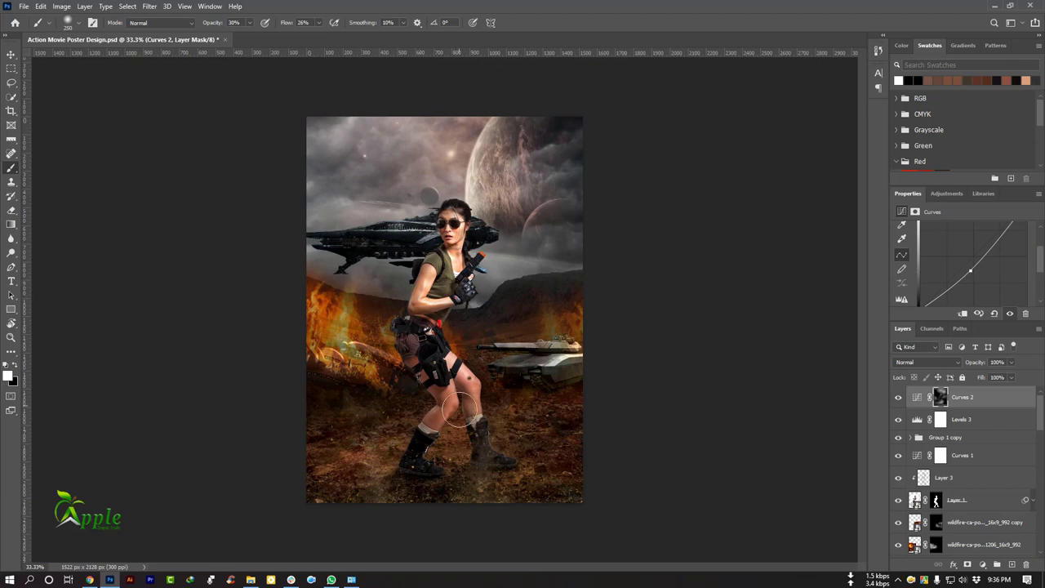
click(896, 397)
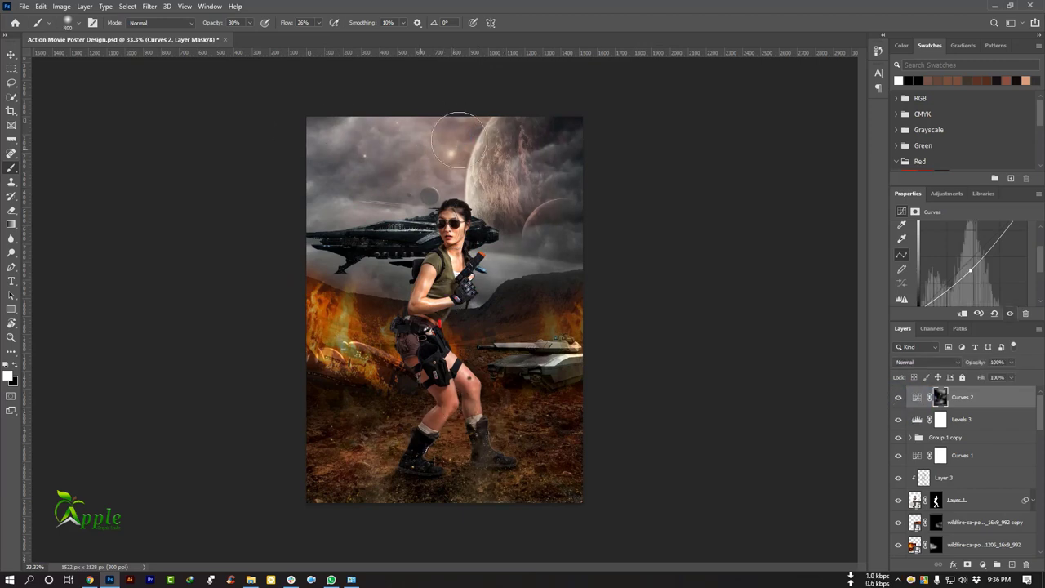
click(514, 479)
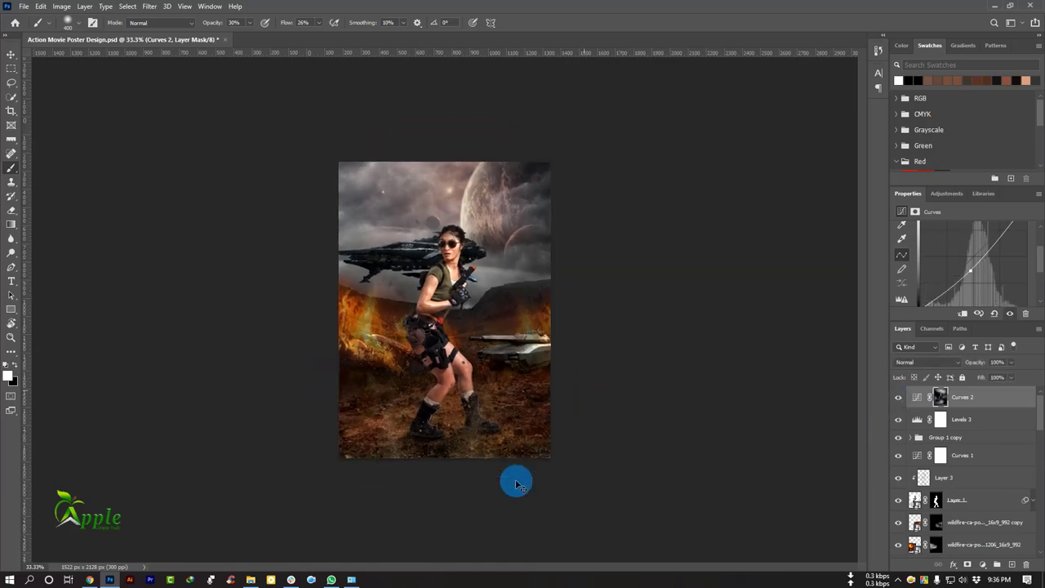
On Layer 3, brush soft dark shading along both boots at 54% opacity and 56% flow
click(11, 54)
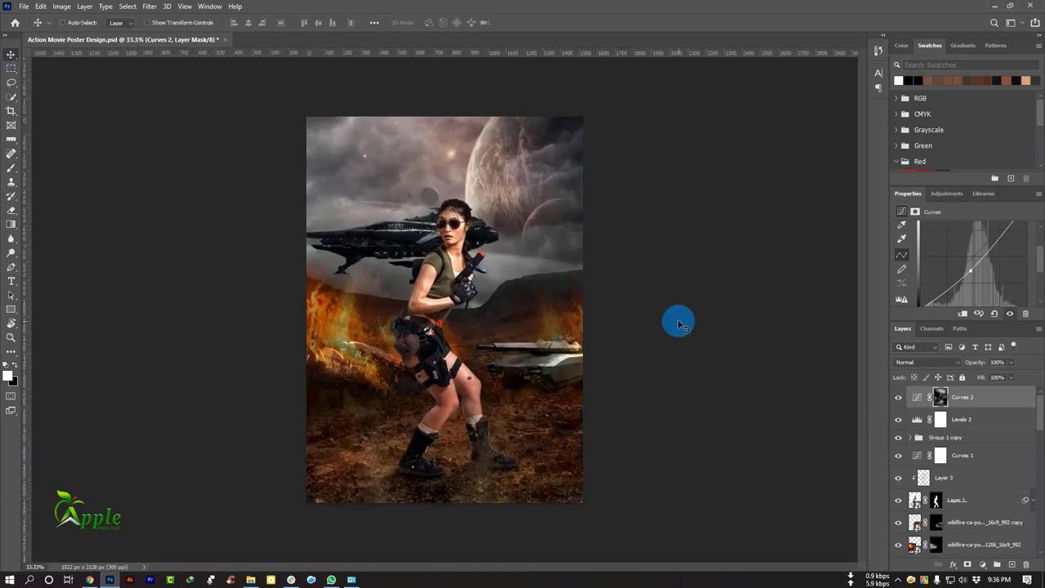
click(923, 478)
scroll(445, 482, up, 5)
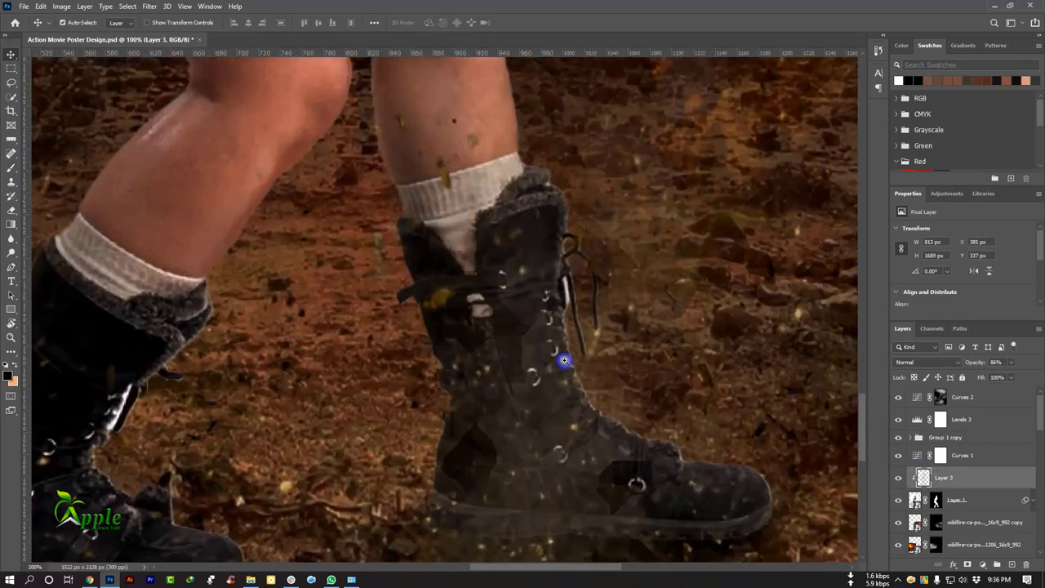
key(ctrl+minus)
click(14, 168)
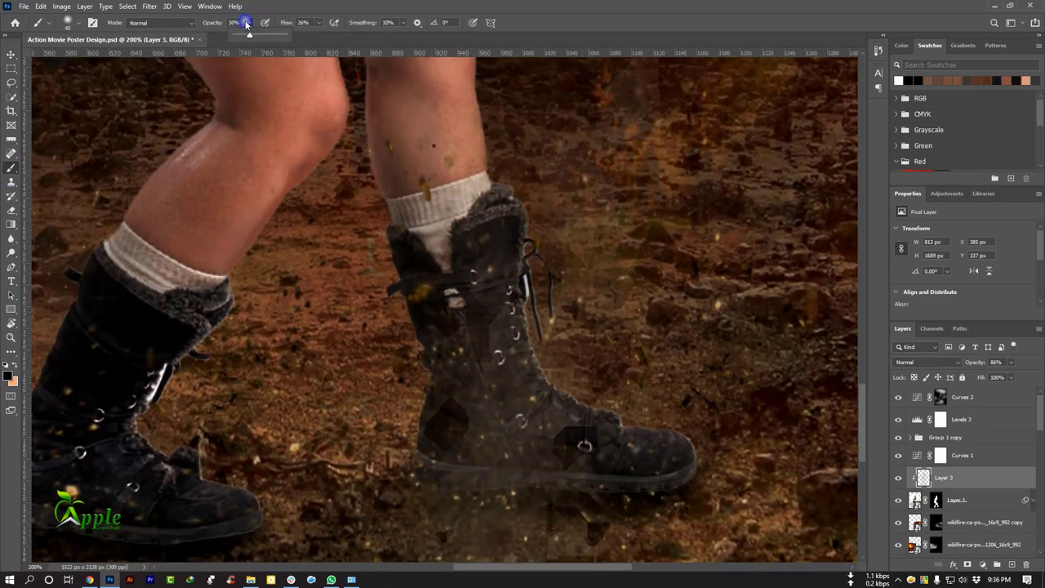
click(318, 23)
click(529, 275)
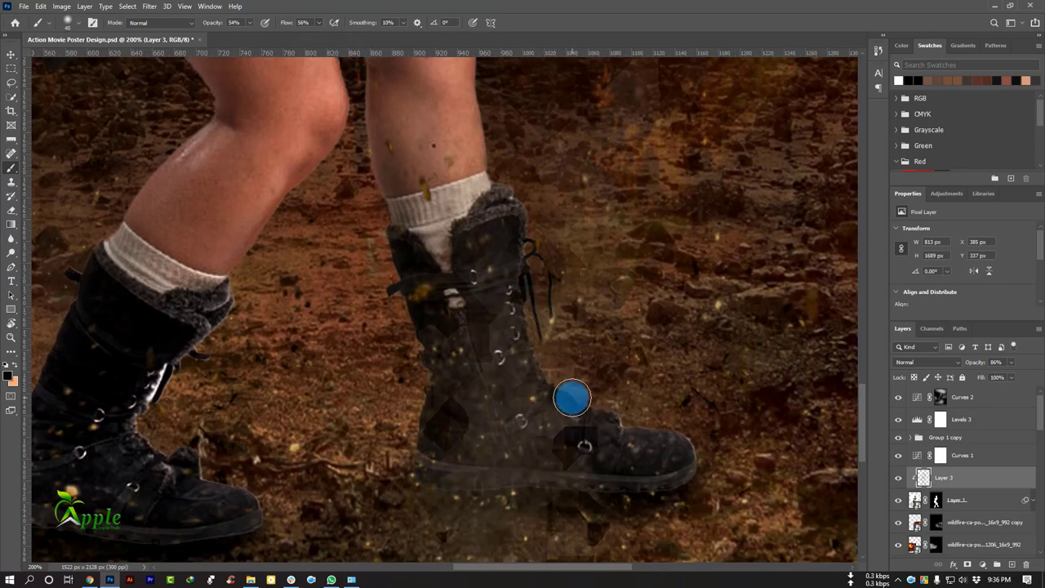
drag(571, 397, 689, 434)
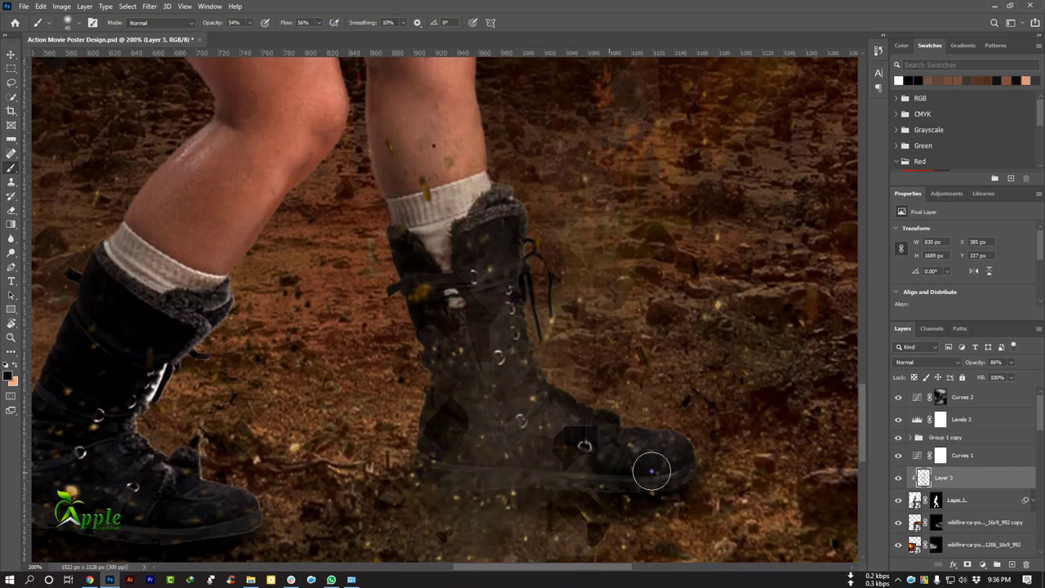
scroll(549, 450, down, 5)
scroll(427, 374, up, 2)
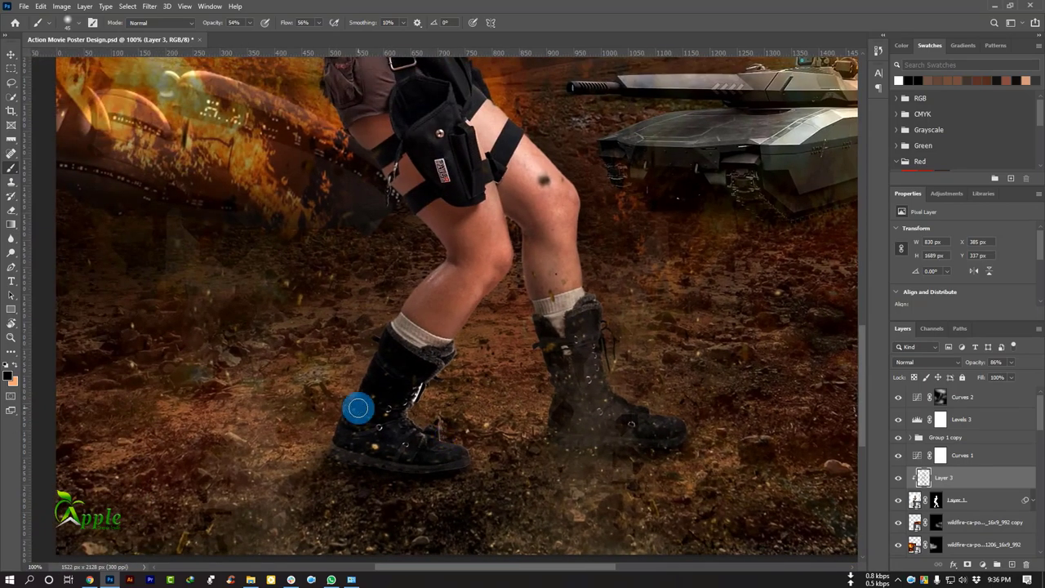
drag(358, 408, 327, 441)
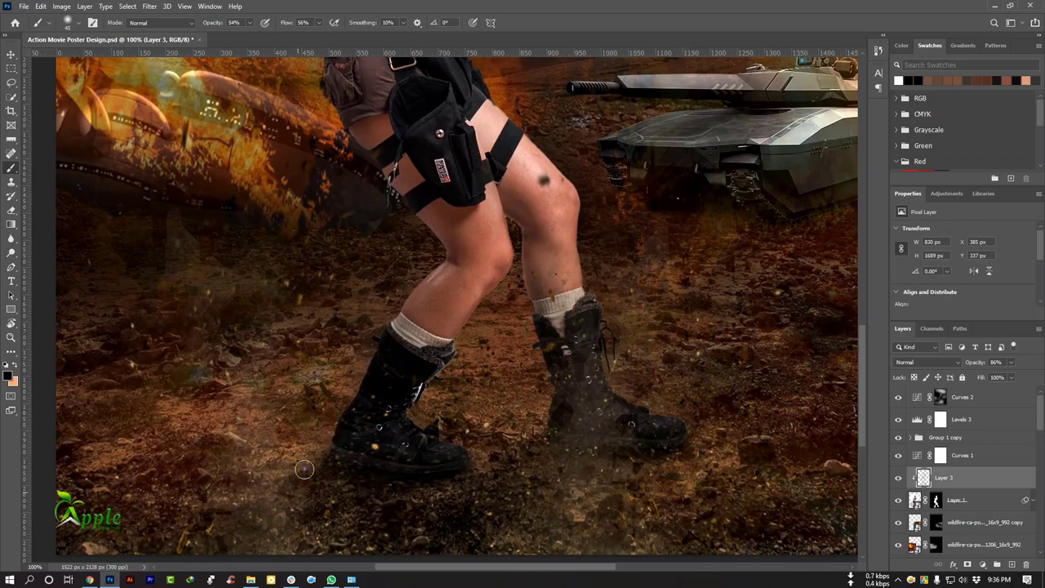
scroll(629, 448, down, 1)
scroll(572, 416, down, 1)
Convert the dust png and dust png copy layers into a single smart object
key(v)
right_click(544, 389)
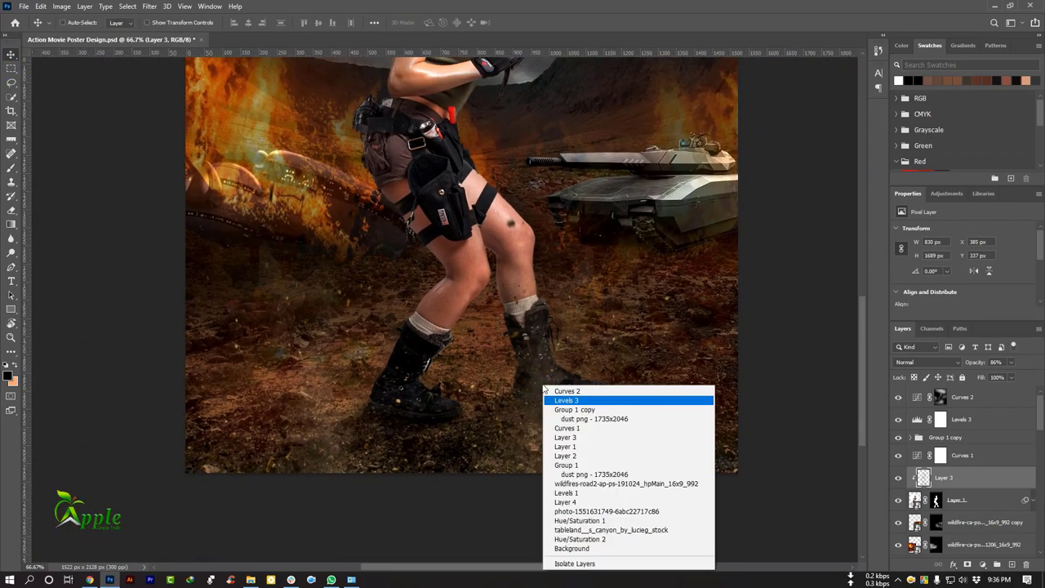
click(594, 418)
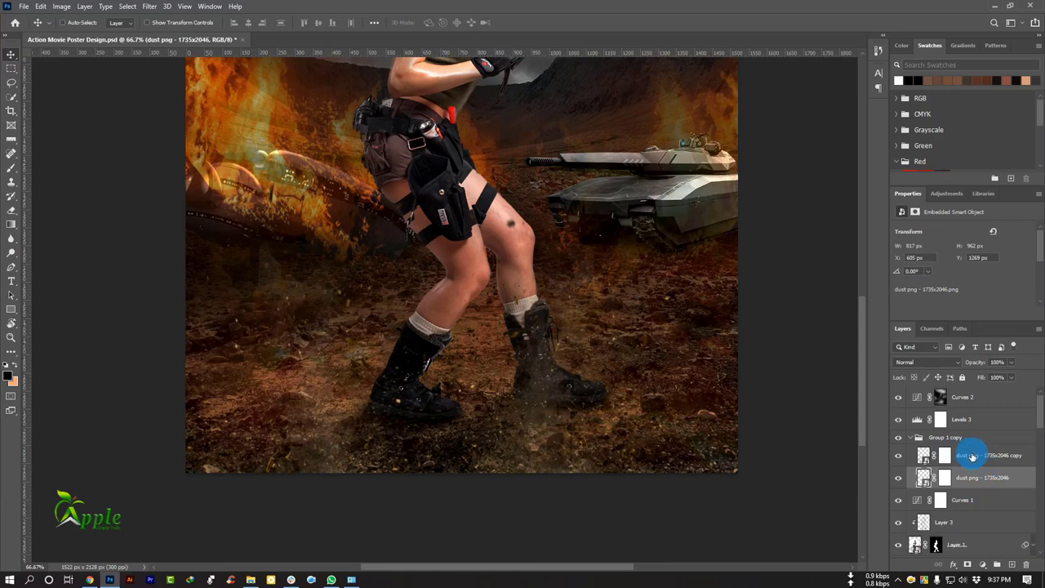
shift+click(970, 459)
right_click(967, 455)
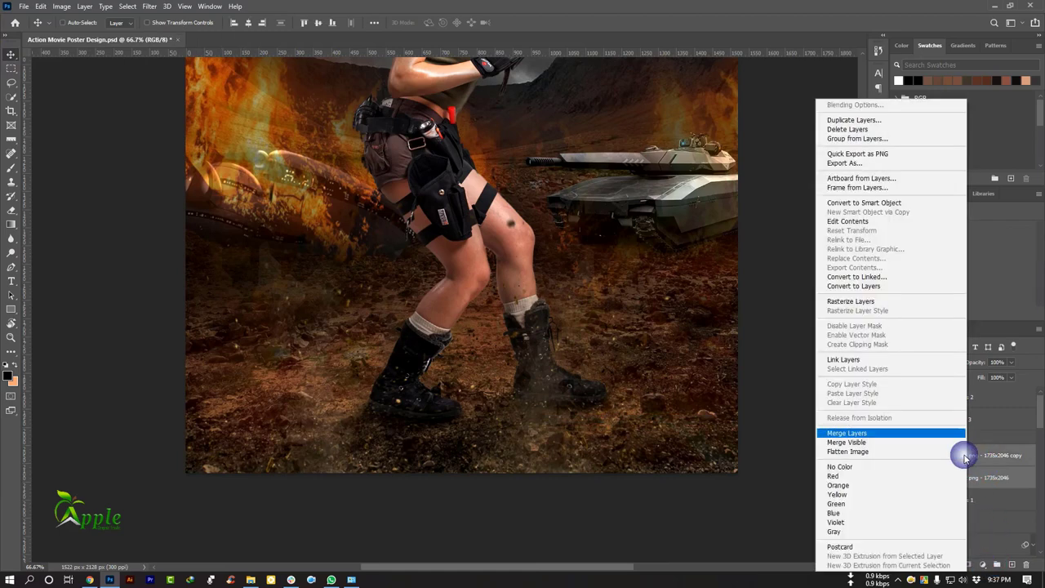
click(854, 205)
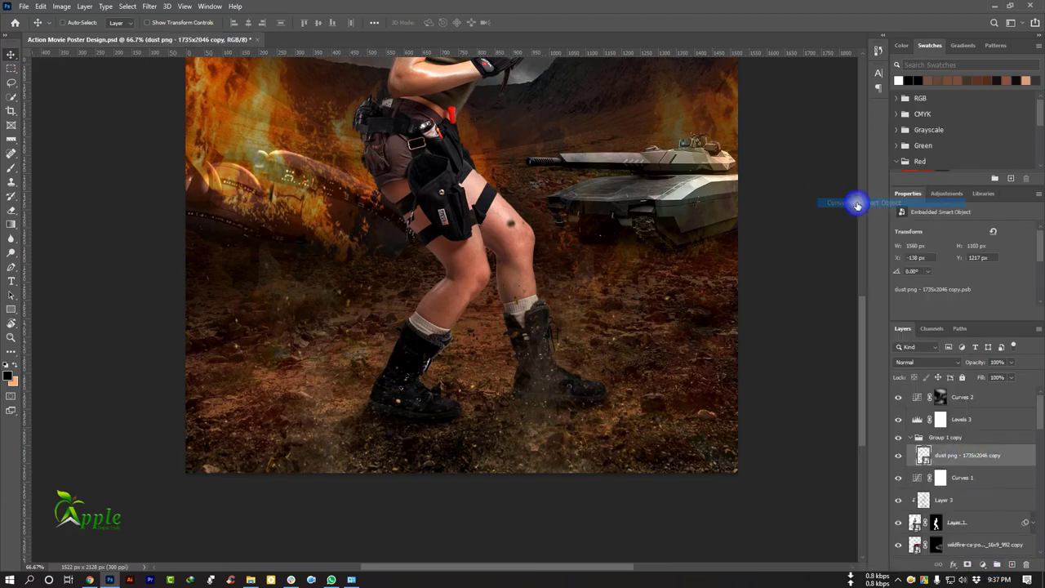
Darken the dust smart object with a clipped Levels 4 adjustment at black input about 30
click(983, 564)
click(975, 416)
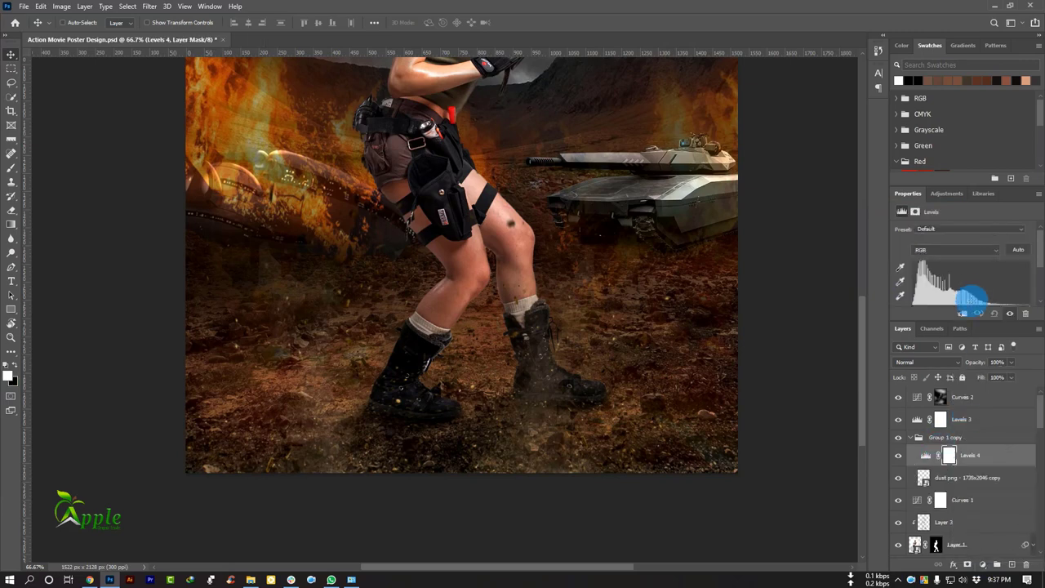
drag(914, 261, 925, 260)
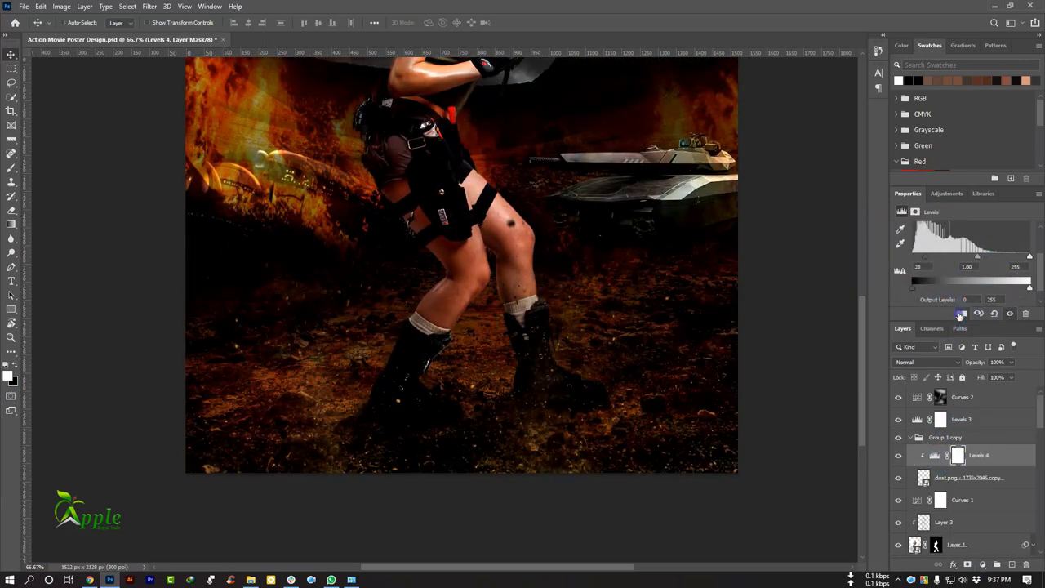
click(961, 314)
drag(925, 259, 932, 263)
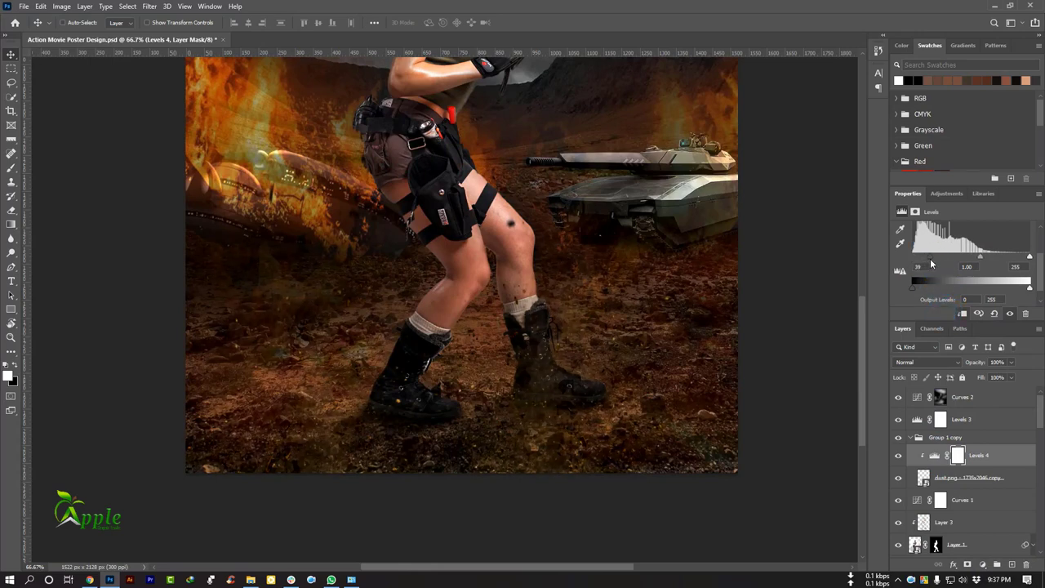
click(897, 454)
click(897, 454)
key(ctrl+minus)
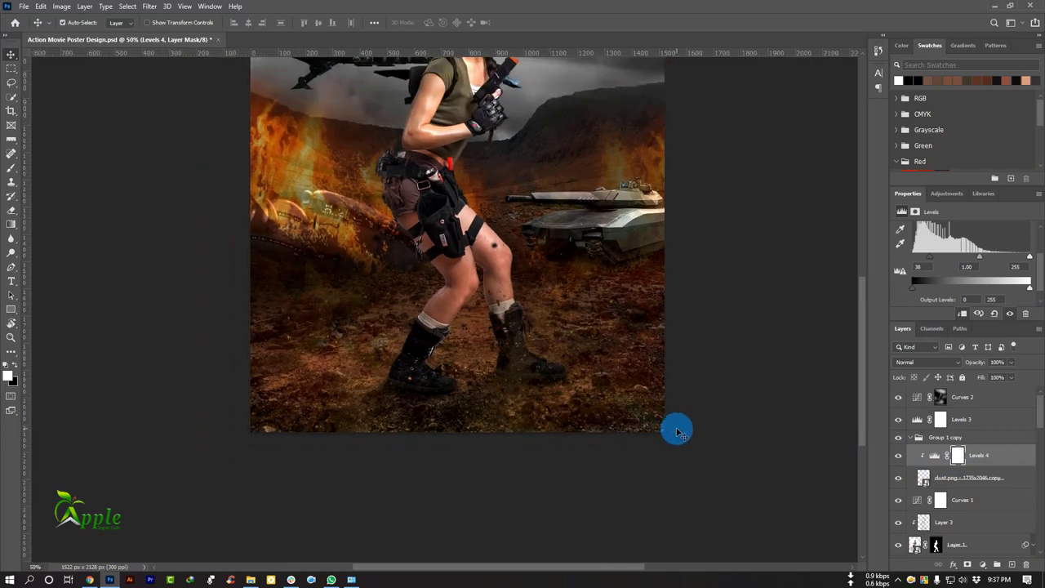
key(ctrl+minus)
key(ctrl+plus)
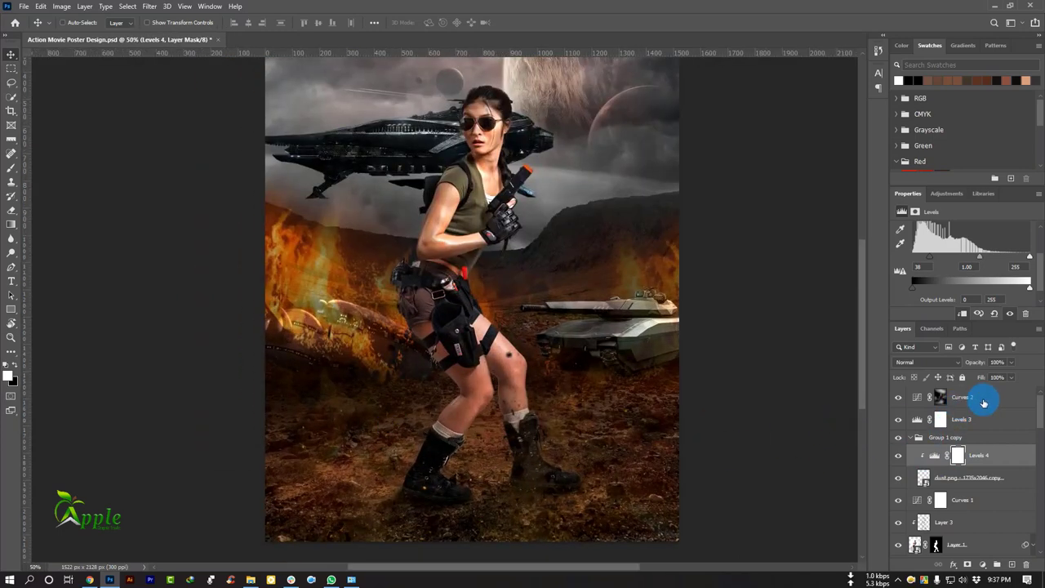
click(964, 419)
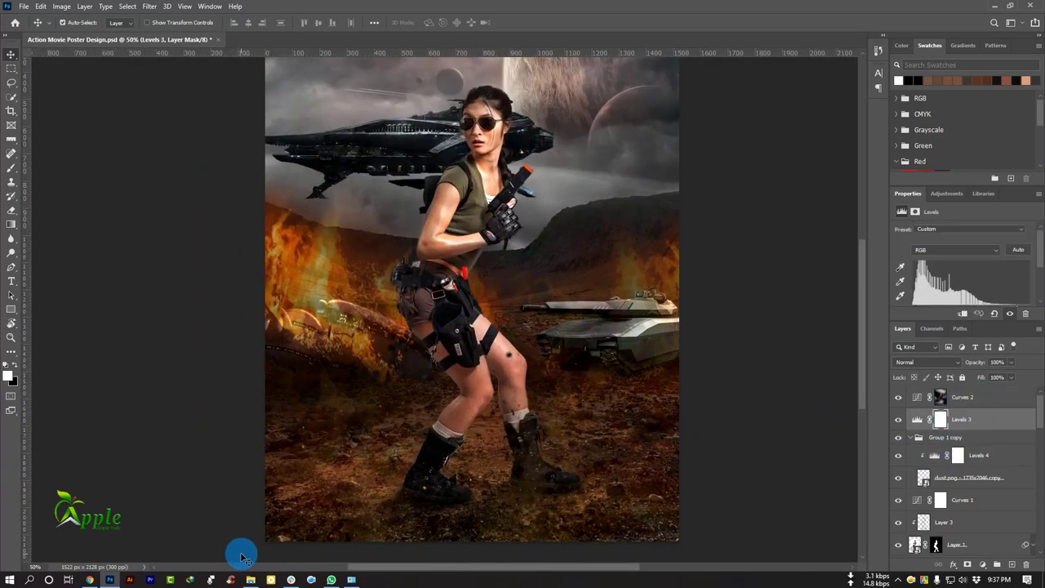
Open the Light Effects folder and drag a light-burst image into the poster
click(251, 580)
double_click(158, 327)
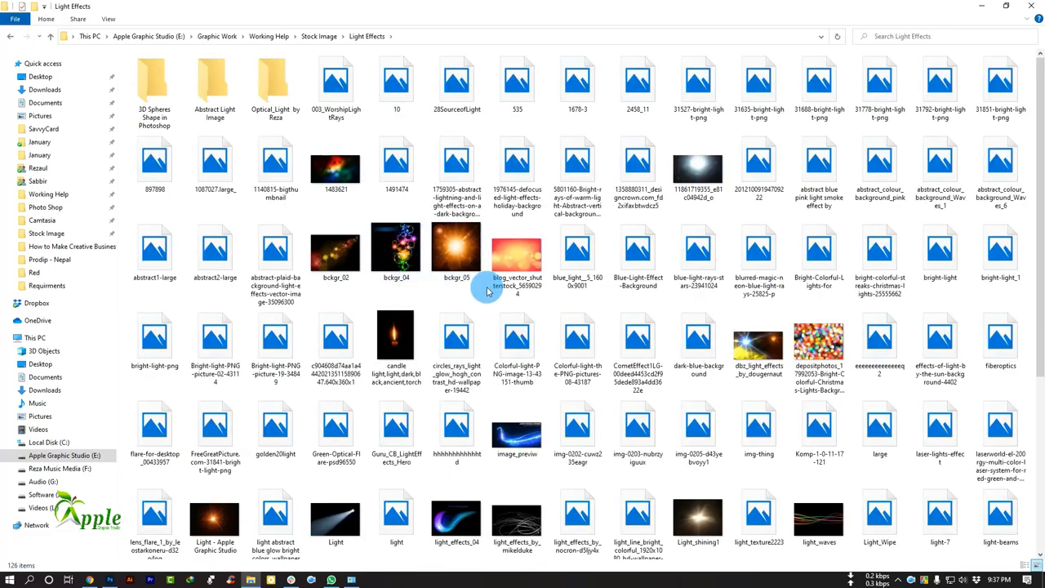
scroll(486, 291, down, 2)
mouse_move(214, 343)
mouse_down()
mouse_move(99, 575)
mouse_move(430, 384)
mouse_up()
Place the Light burst image enlarged, in Screen blend mode, beneath the woman's Layer 1
drag(482, 330, 508, 322)
key(ctrl+minus)
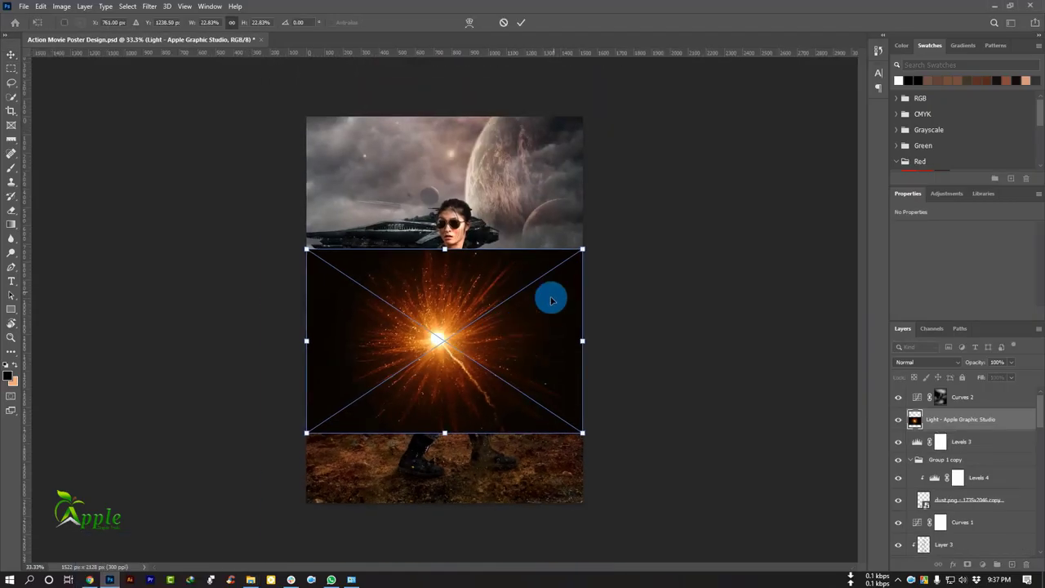
drag(581, 250, 619, 212)
click(521, 22)
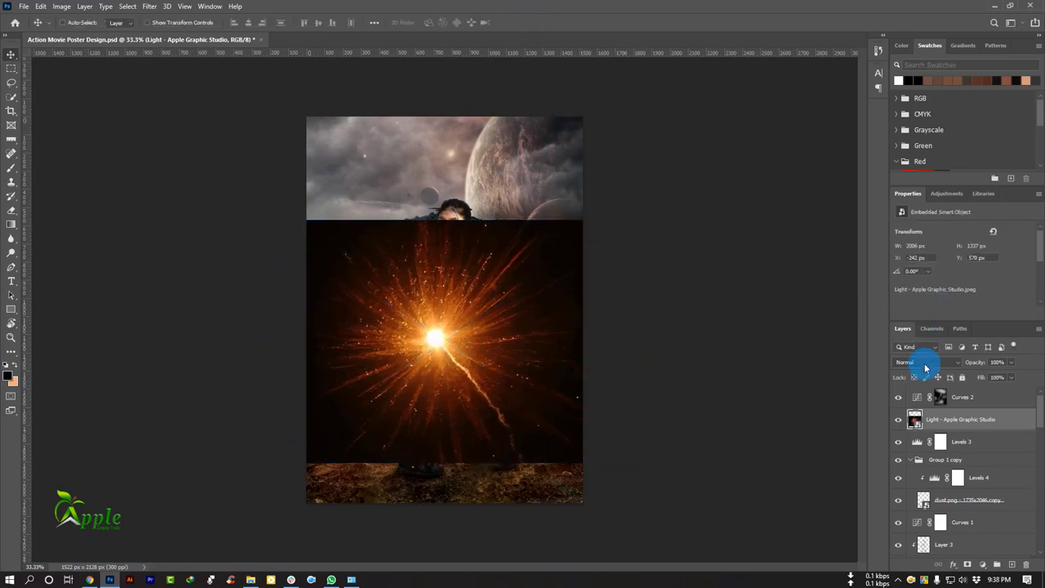
click(923, 361)
click(902, 390)
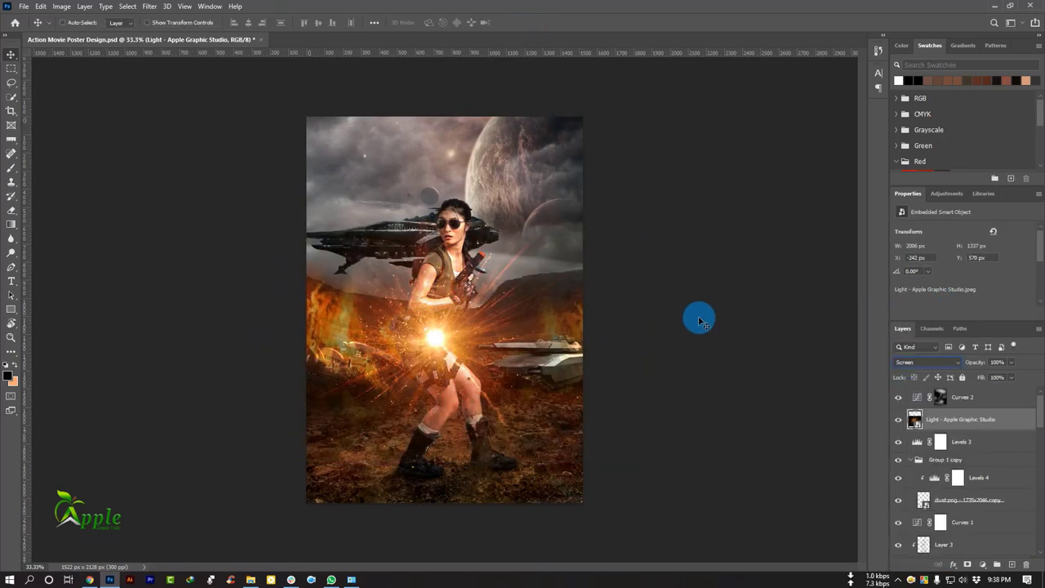
mouse_move(982, 428)
mouse_down()
mouse_move(970, 548)
mouse_move(970, 490)
mouse_up()
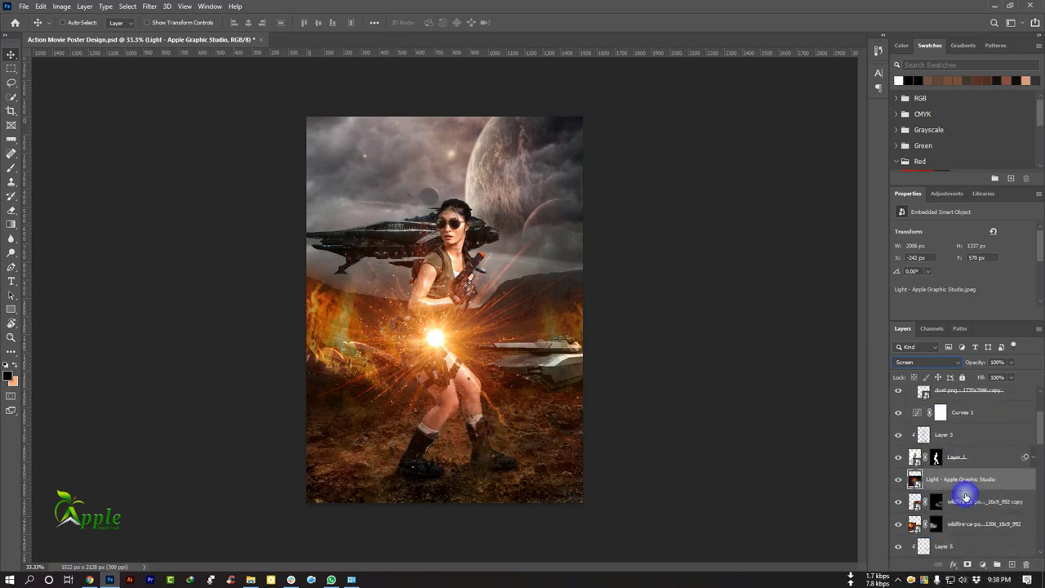
Apply a 34.6 px Gaussian Blur to the light burst layer
drag(517, 286, 511, 280)
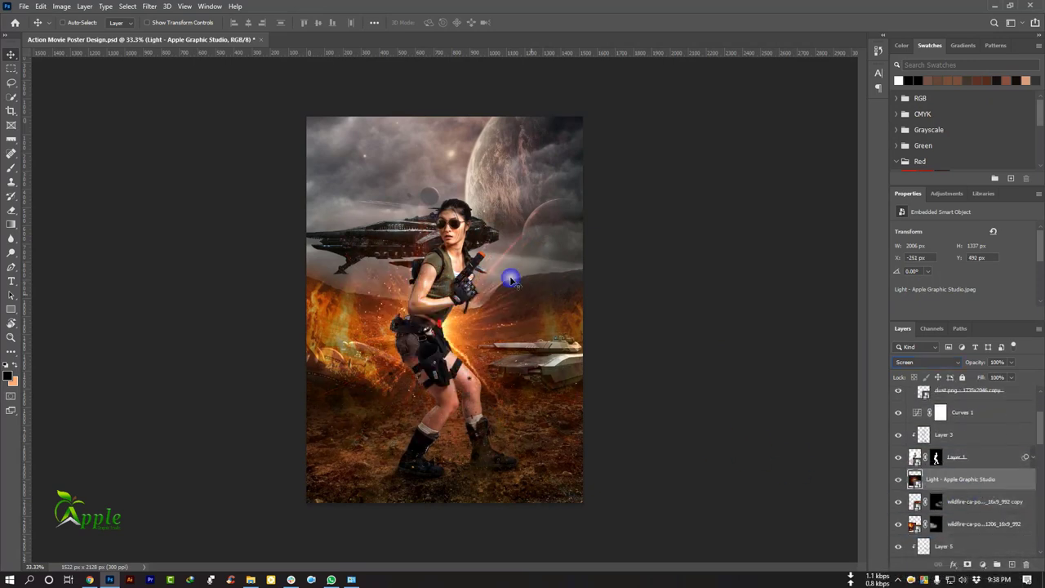
click(147, 7)
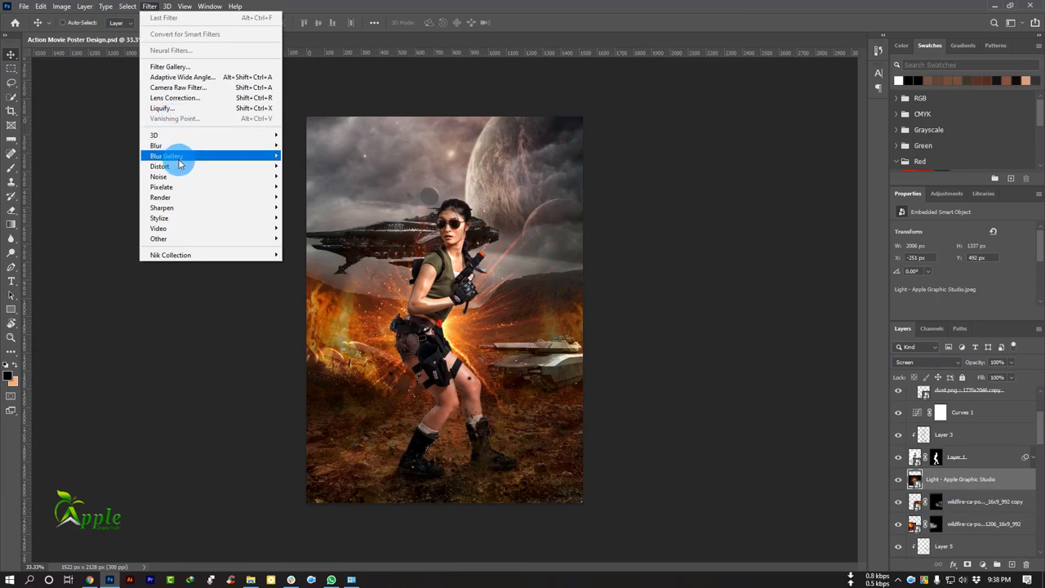
click(315, 186)
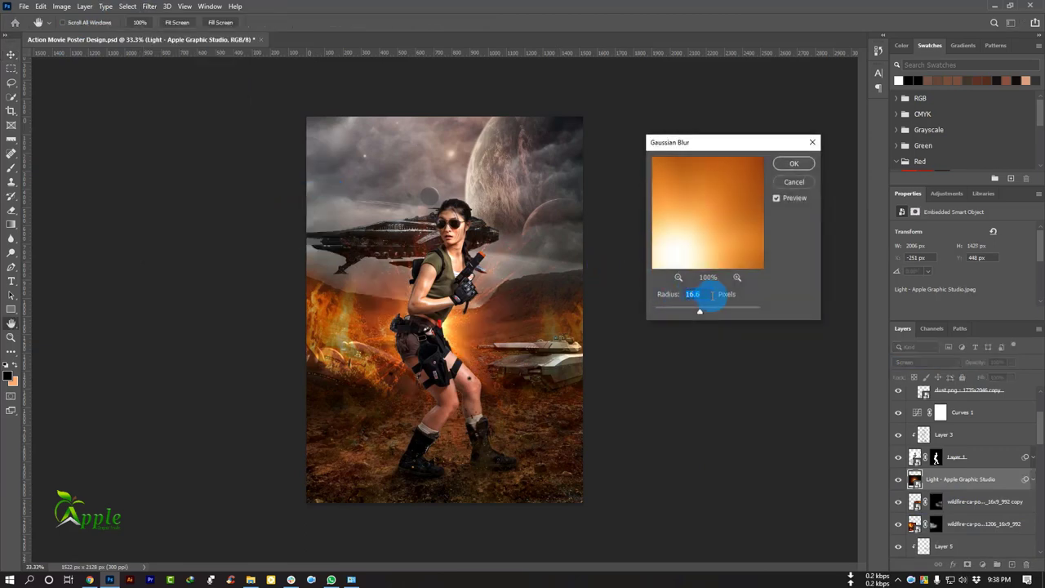
drag(704, 314, 707, 314)
click(791, 173)
Move and enlarge the light burst behind her torso, then duplicate the Light layer
key(v)
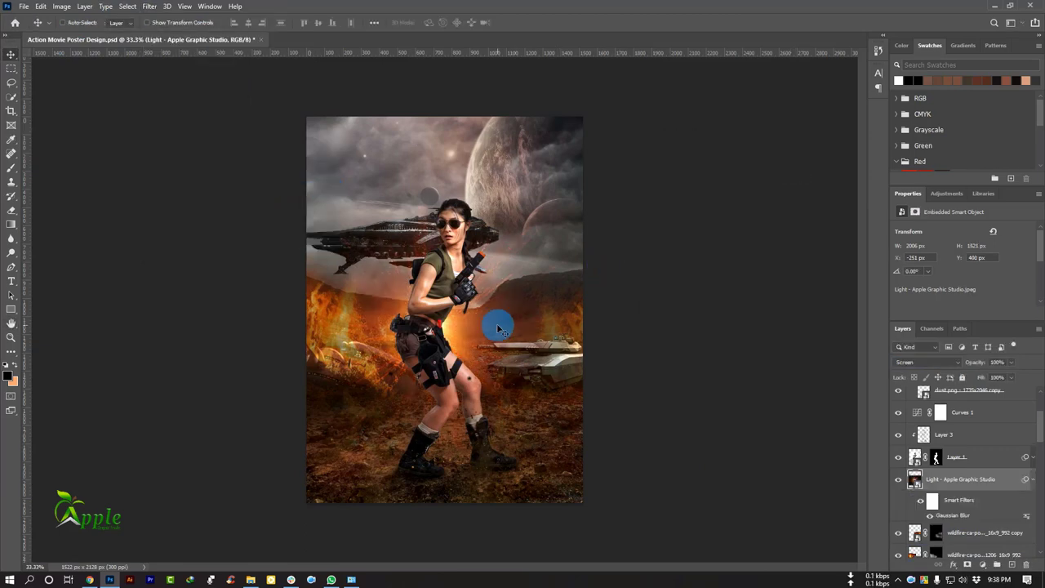
drag(497, 322, 503, 284)
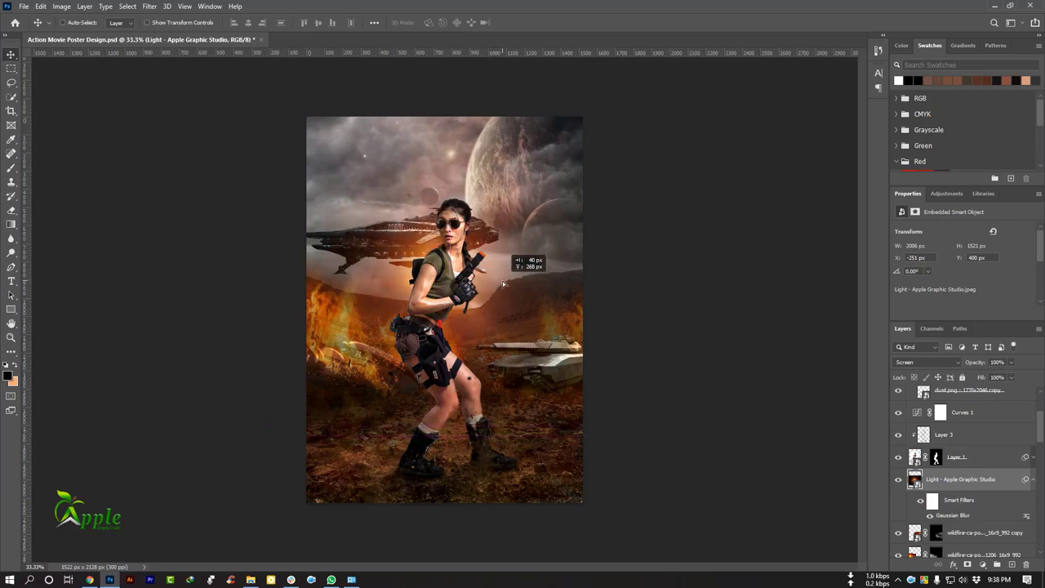
click(39, 7)
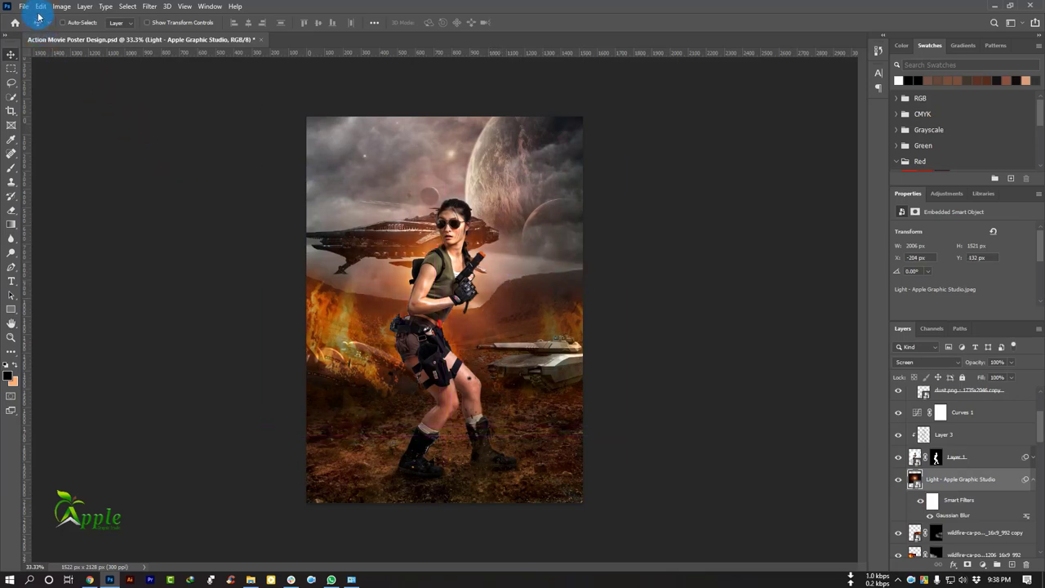
click(87, 244)
drag(630, 399, 677, 421)
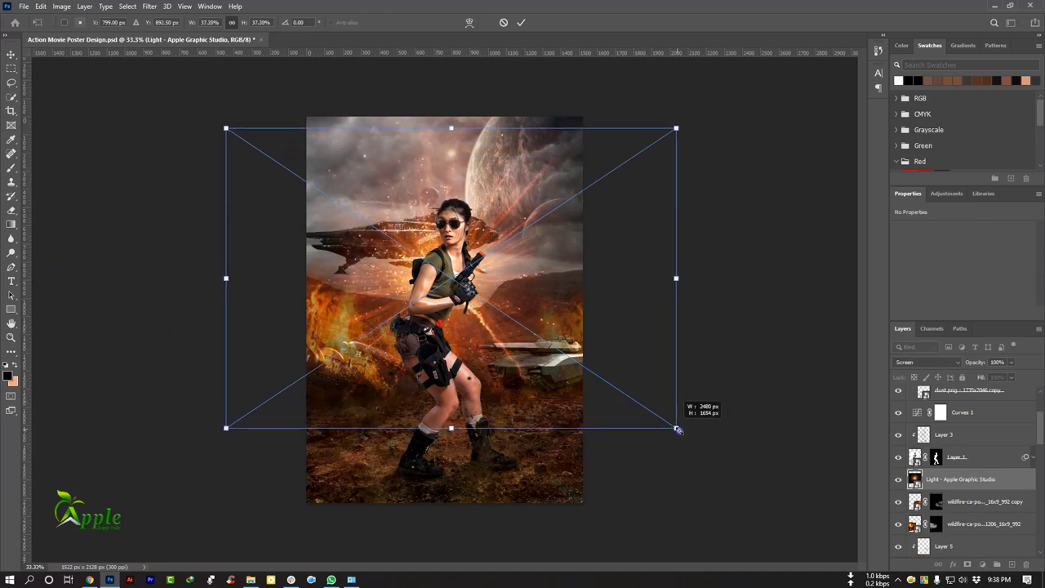
click(519, 23)
drag(549, 269, 531, 278)
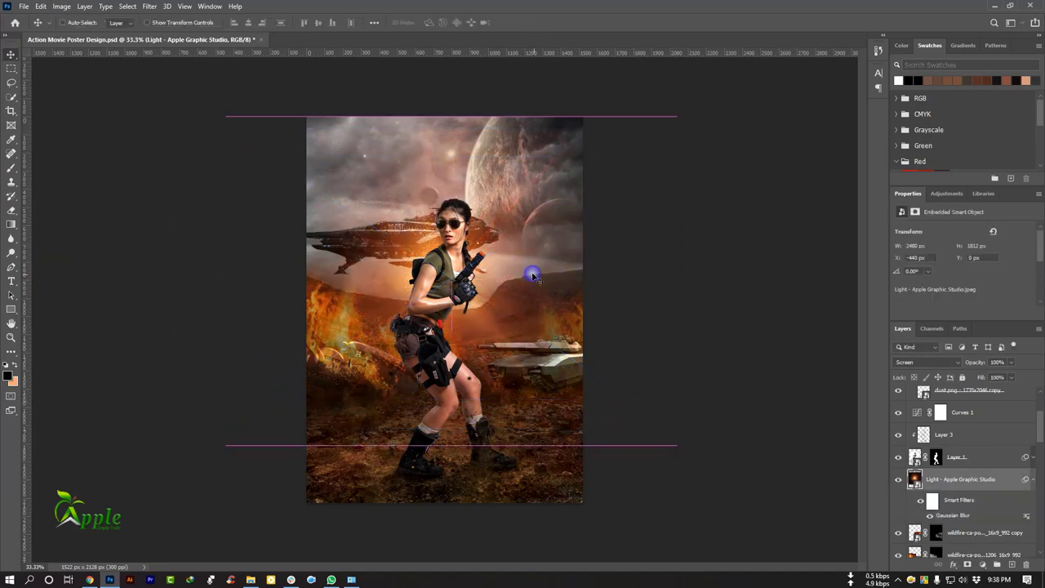
mouse_move(992, 479)
mouse_down()
mouse_move(1012, 543)
mouse_move(997, 564)
mouse_up()
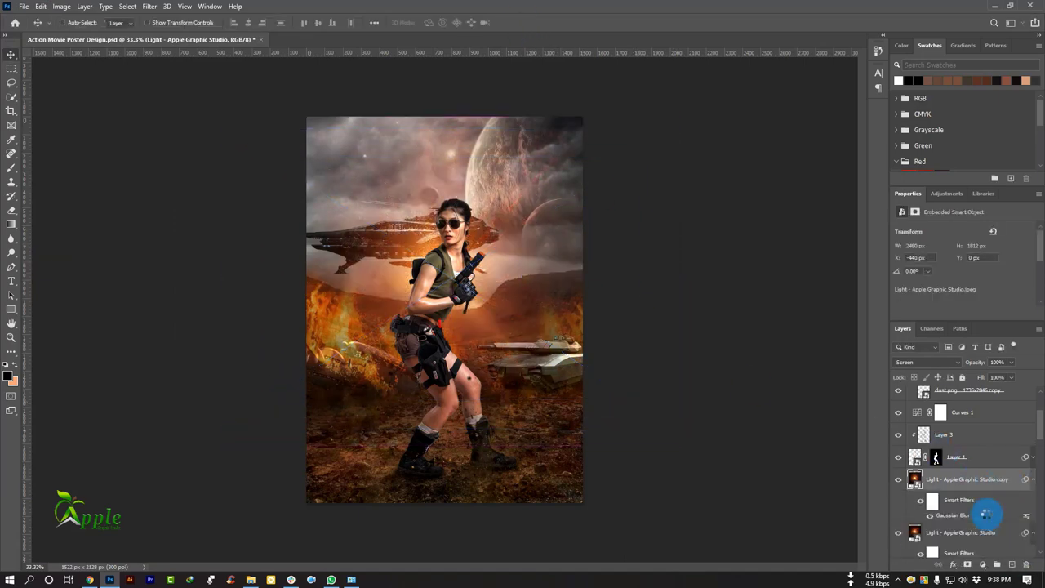
Move the Light copy above Layer 3 and dim it to 46% opacity
mouse_move(991, 483)
mouse_down()
mouse_move(973, 383)
mouse_move(970, 469)
mouse_up()
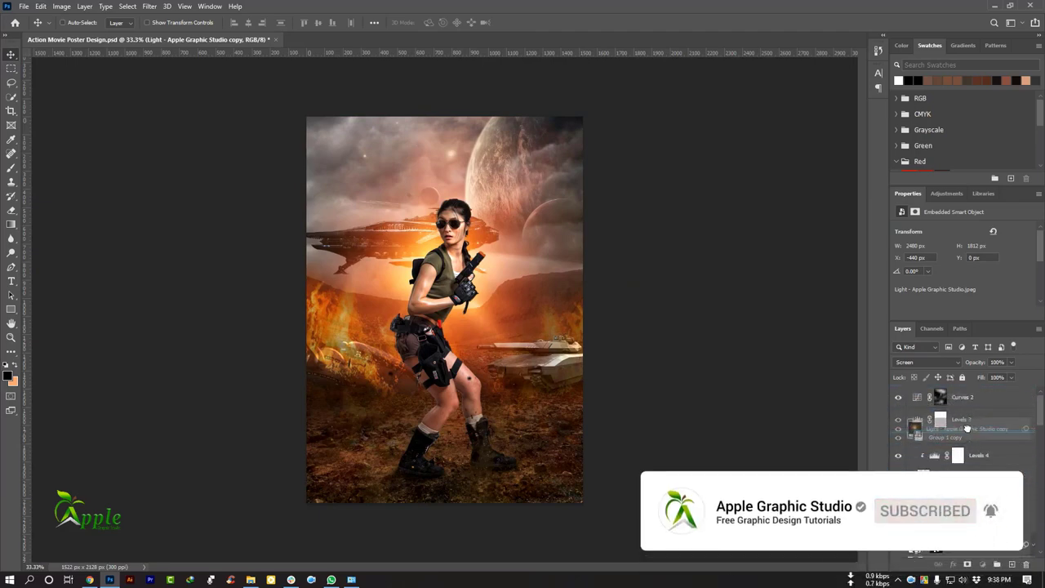
drag(970, 469, 976, 522)
drag(545, 362, 497, 236)
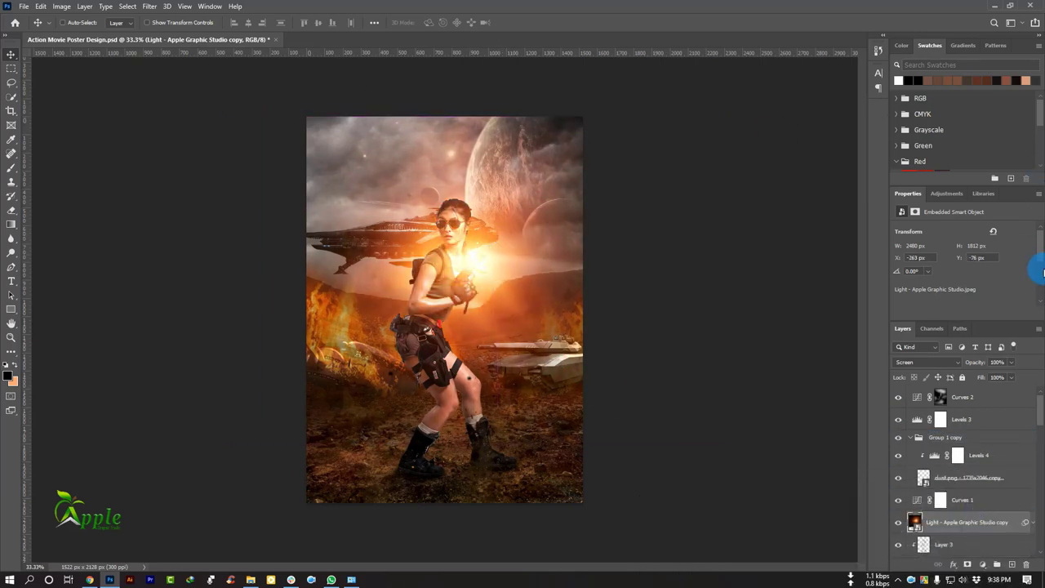
drag(994, 375, 986, 377)
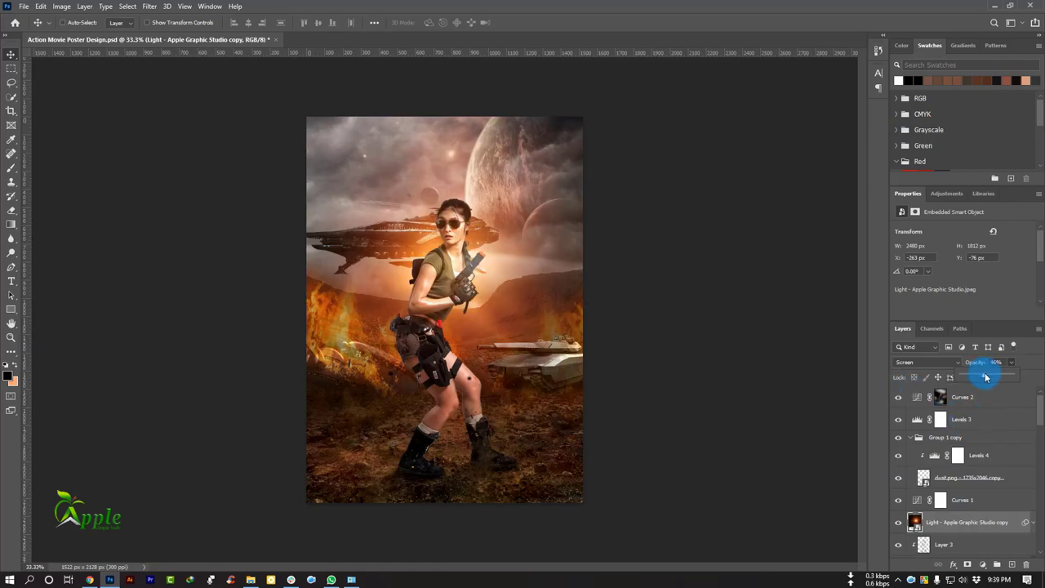
Shrink and reposition the flare copy with Free Transform, and open the Sparks of fire folder
click(47, 6)
click(82, 228)
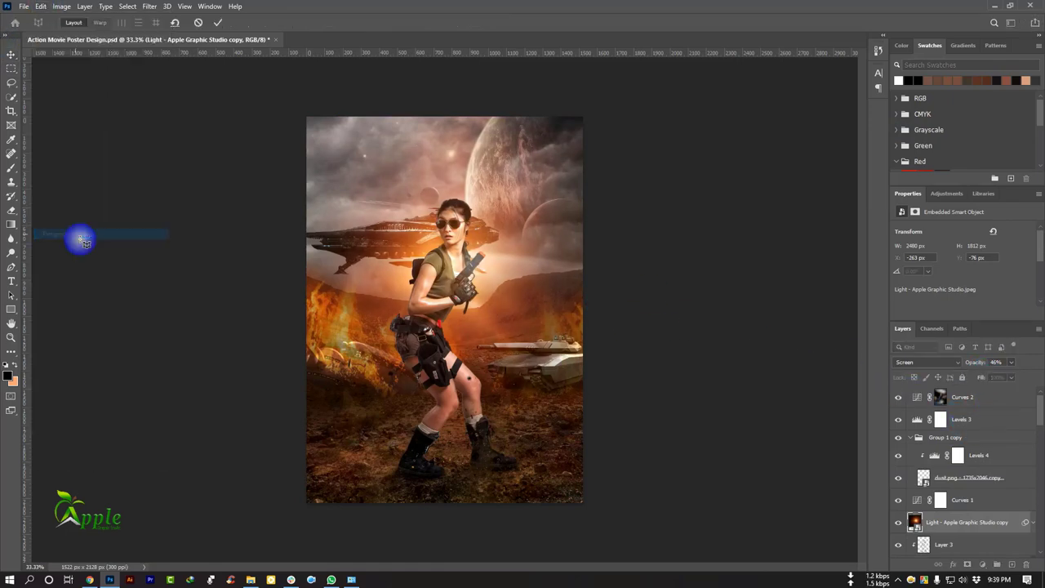
click(41, 5)
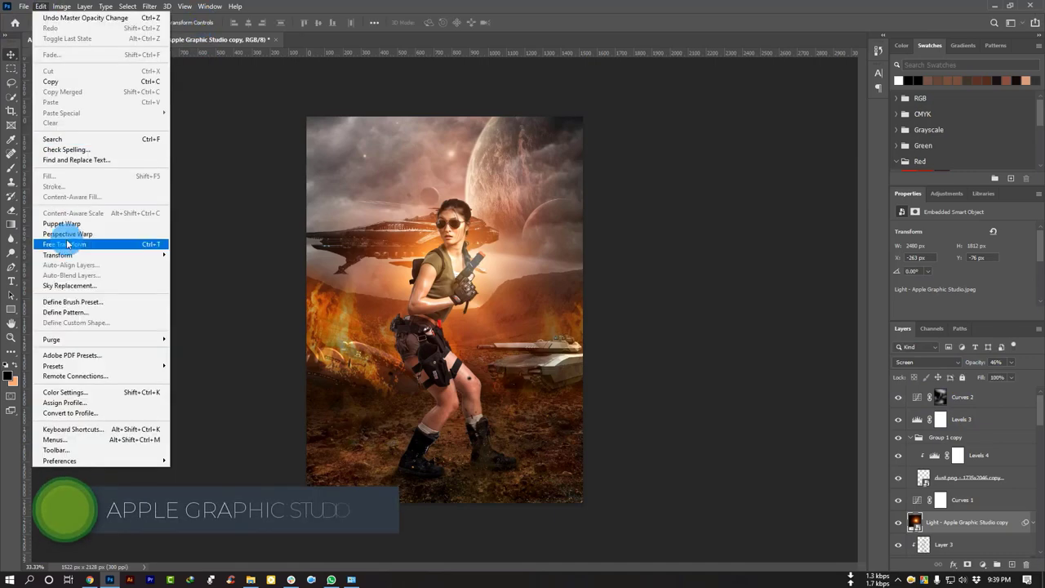
click(68, 243)
drag(707, 412, 593, 327)
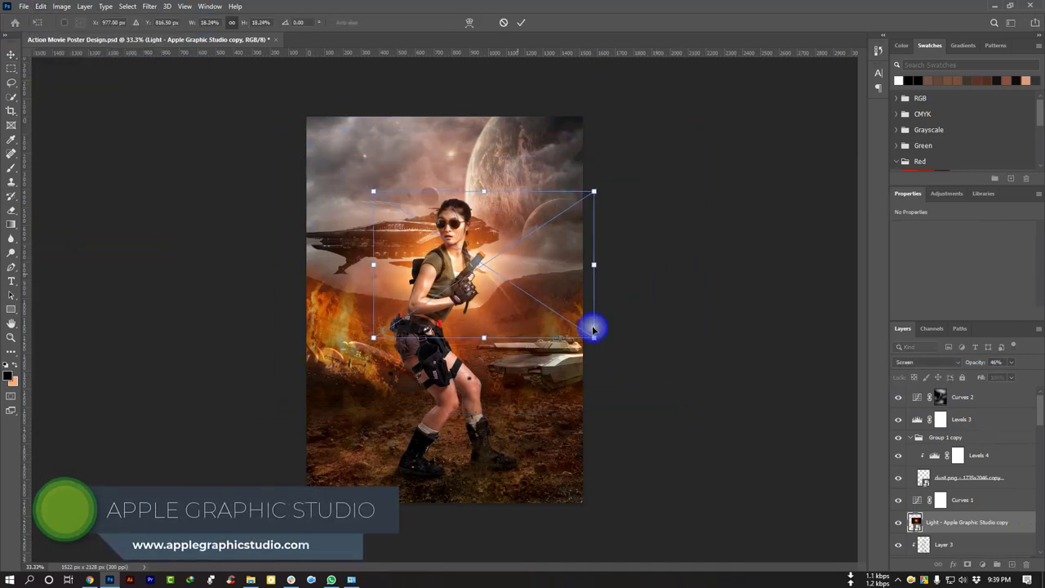
drag(509, 269, 492, 268)
click(521, 22)
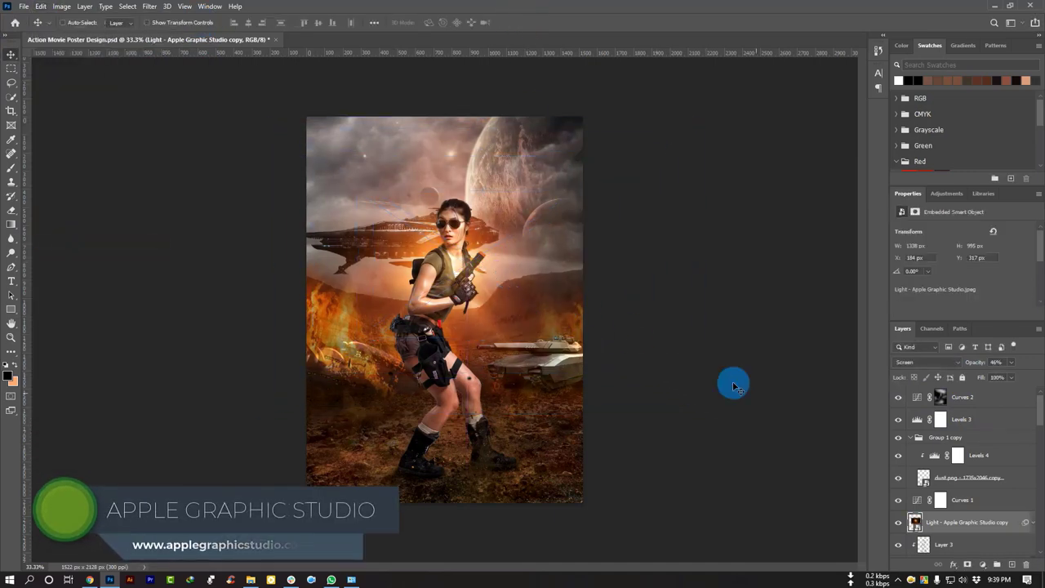
drag(900, 522, 401, 347)
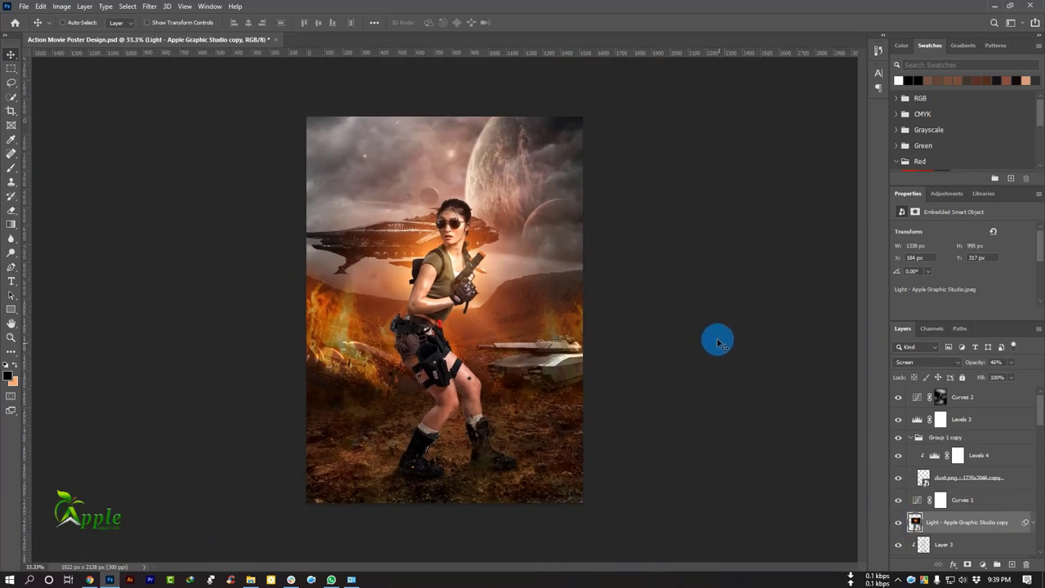
click(250, 580)
double_click(521, 418)
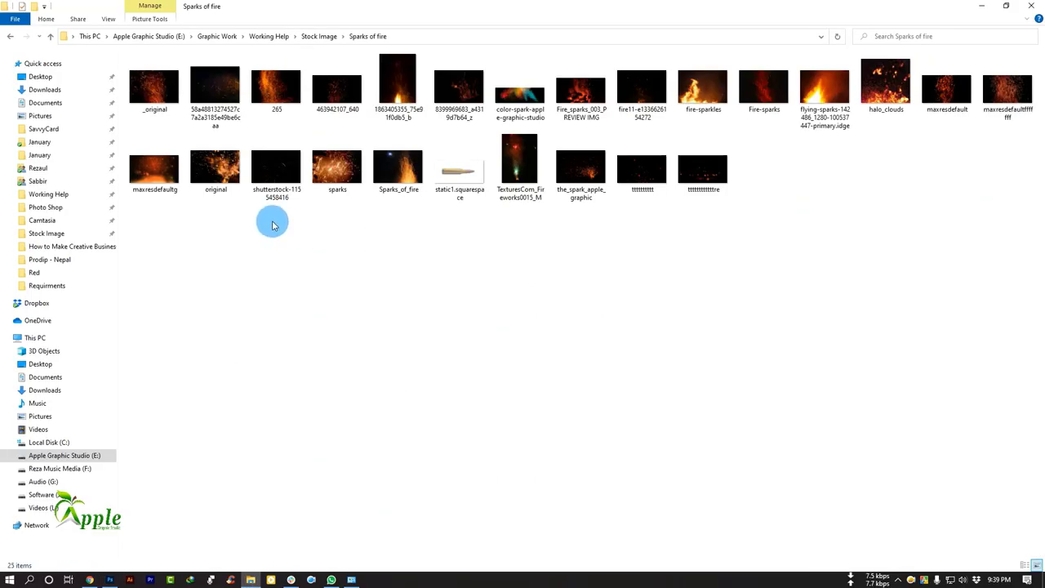
Place the halo_clouds image in Screen blend mode toward the lower left
drag(886, 82, 377, 364)
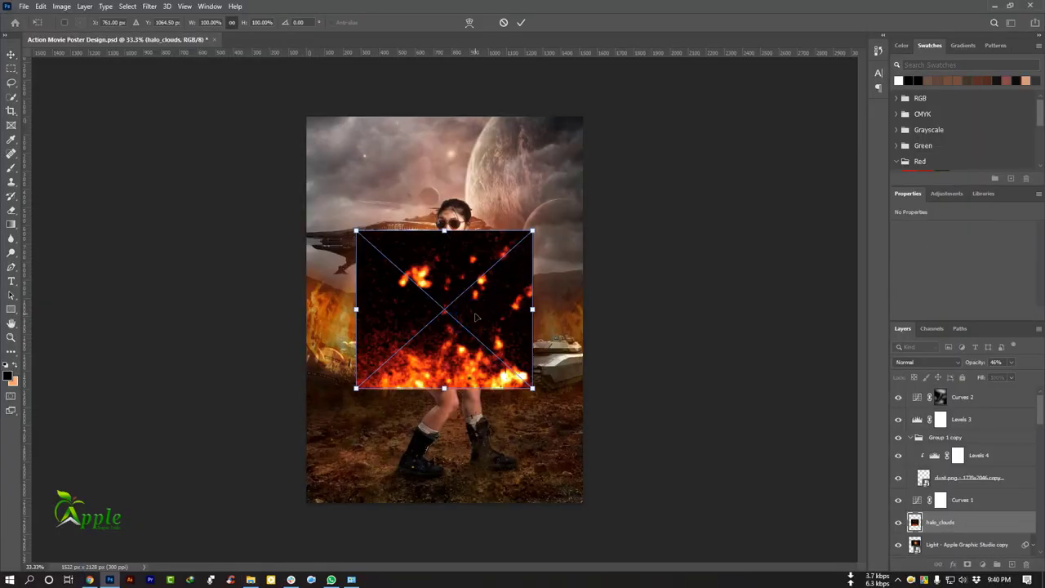
drag(462, 313, 416, 322)
click(523, 23)
click(929, 363)
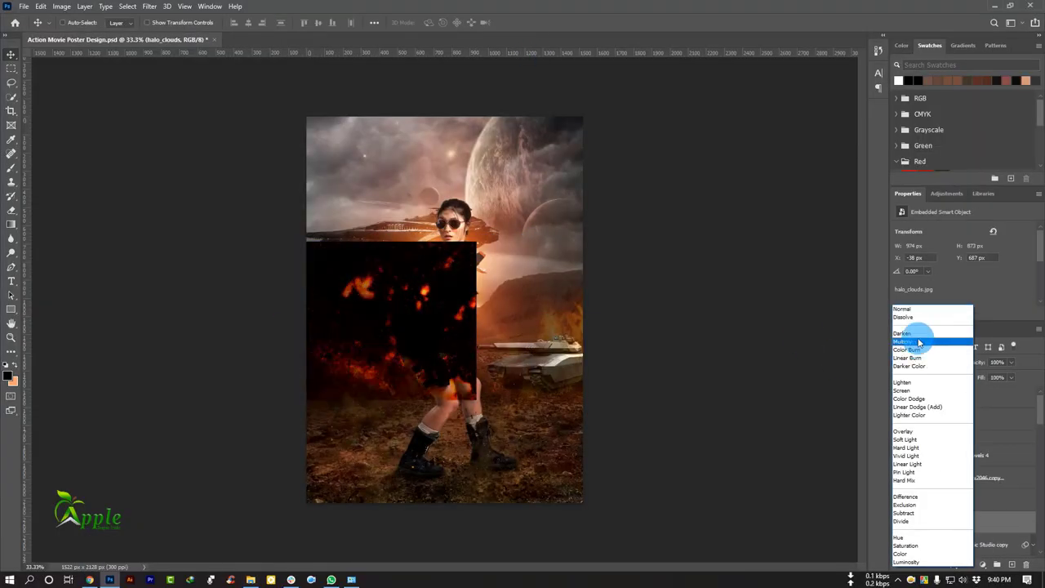
click(917, 338)
mouse_move(351, 320)
mouse_down()
mouse_move(356, 380)
mouse_move(335, 343)
mouse_up()
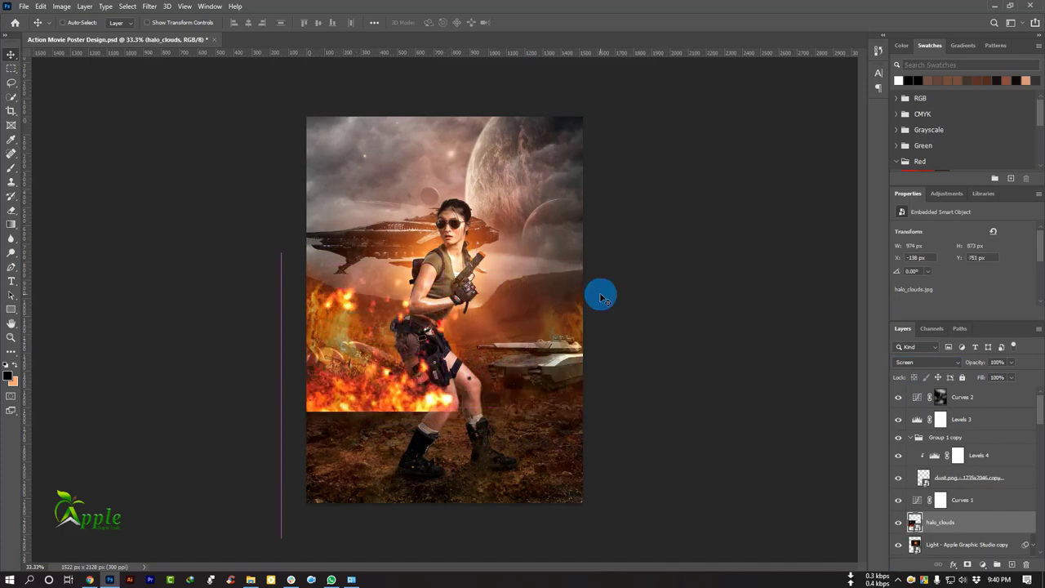
Move halo_clouds above Group 1 copy and shrink it with Free Transform
drag(991, 525, 958, 443)
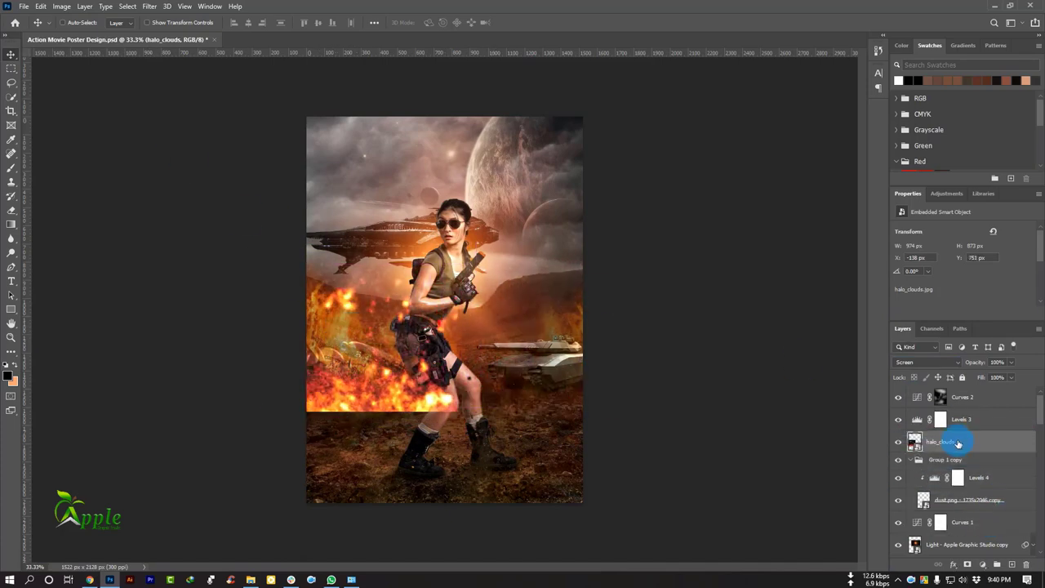
click(919, 459)
click(40, 5)
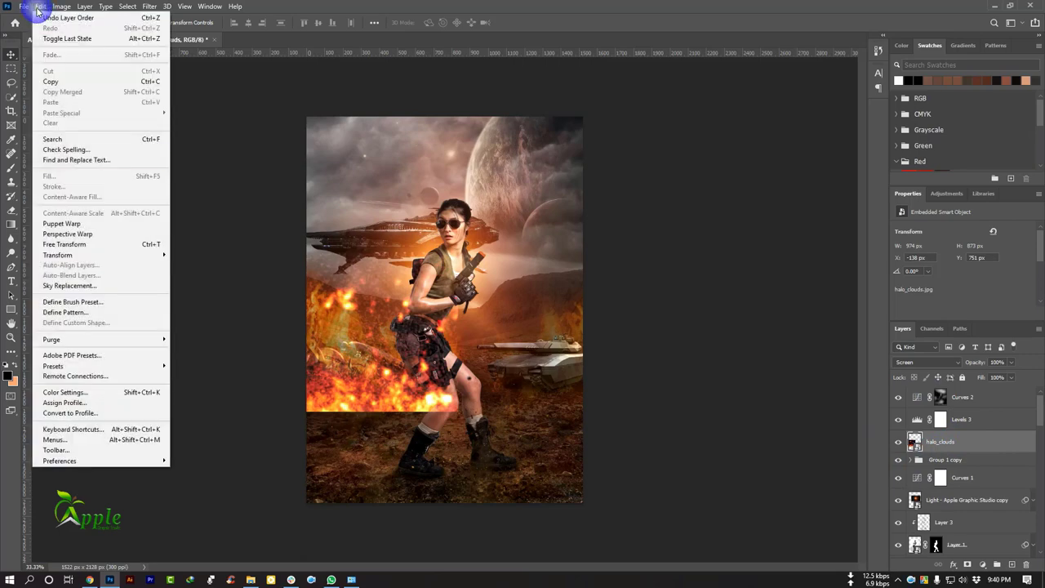
click(89, 245)
mouse_move(462, 413)
mouse_down()
mouse_move(371, 394)
mouse_move(512, 377)
mouse_move(416, 371)
mouse_up()
click(521, 22)
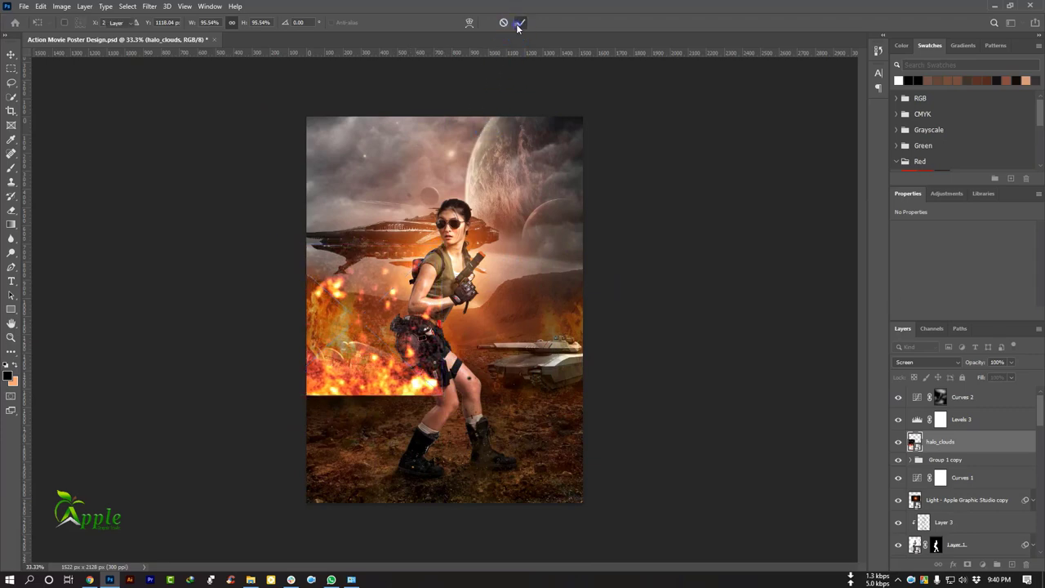
drag(398, 287, 403, 302)
Mask halo_clouds and paint black with a 300 px brush to fade its bottom edge
click(12, 166)
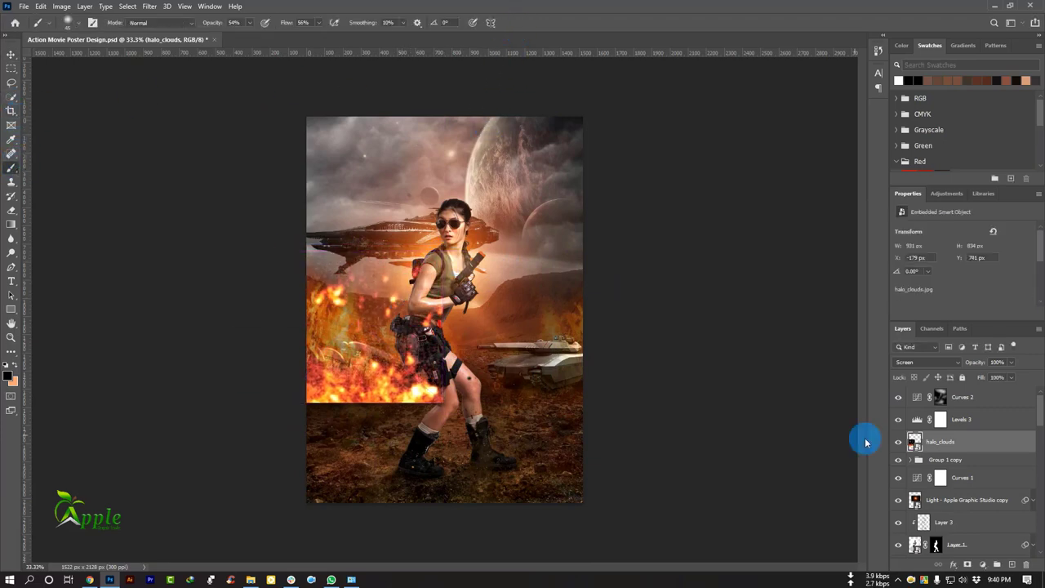
click(968, 564)
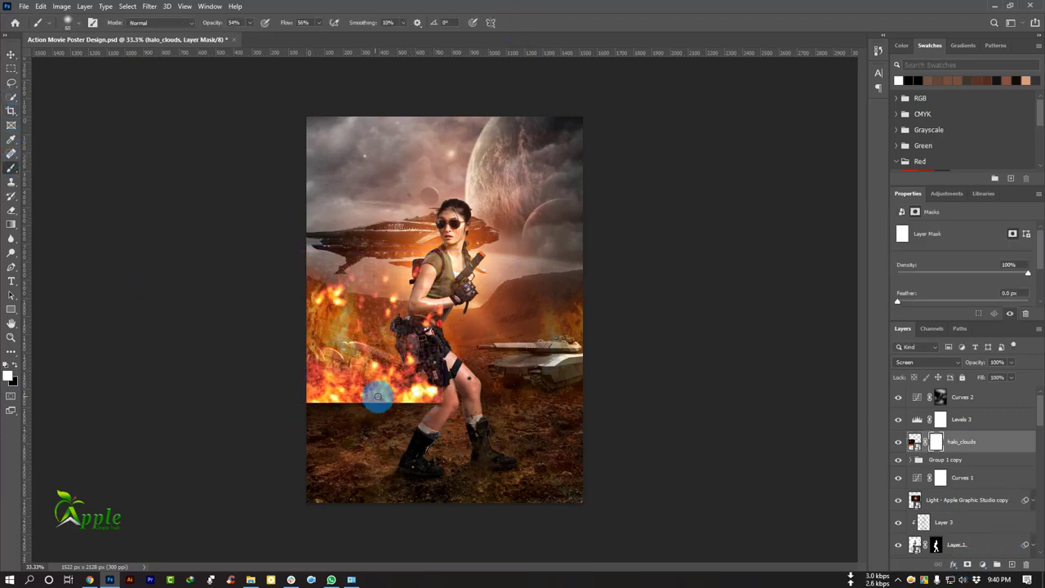
key(bracketright)
key(bracketright)
key(bracketright)
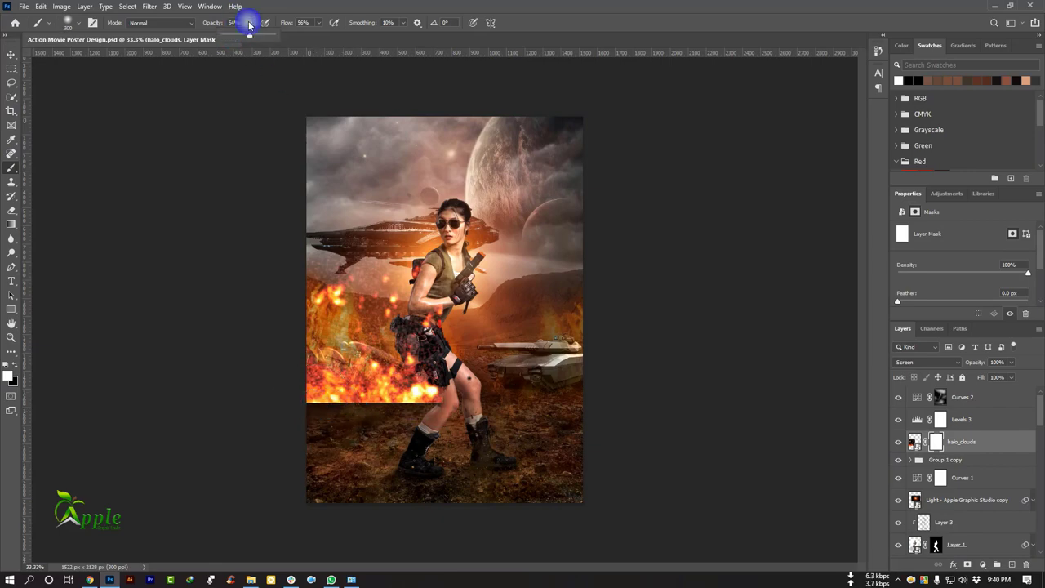
click(14, 363)
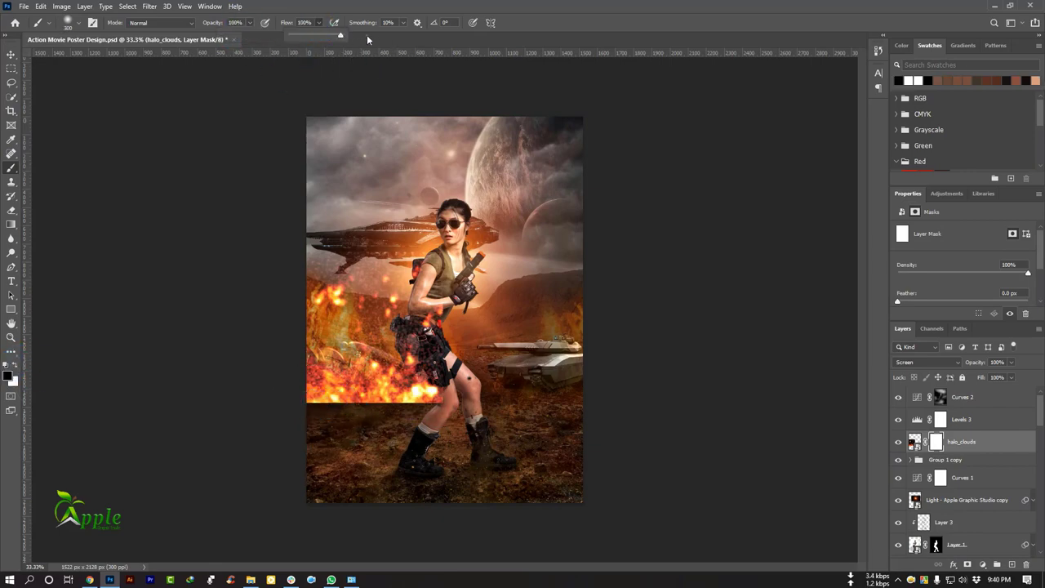
mouse_move(435, 401)
mouse_down()
mouse_move(303, 403)
mouse_move(411, 402)
mouse_up()
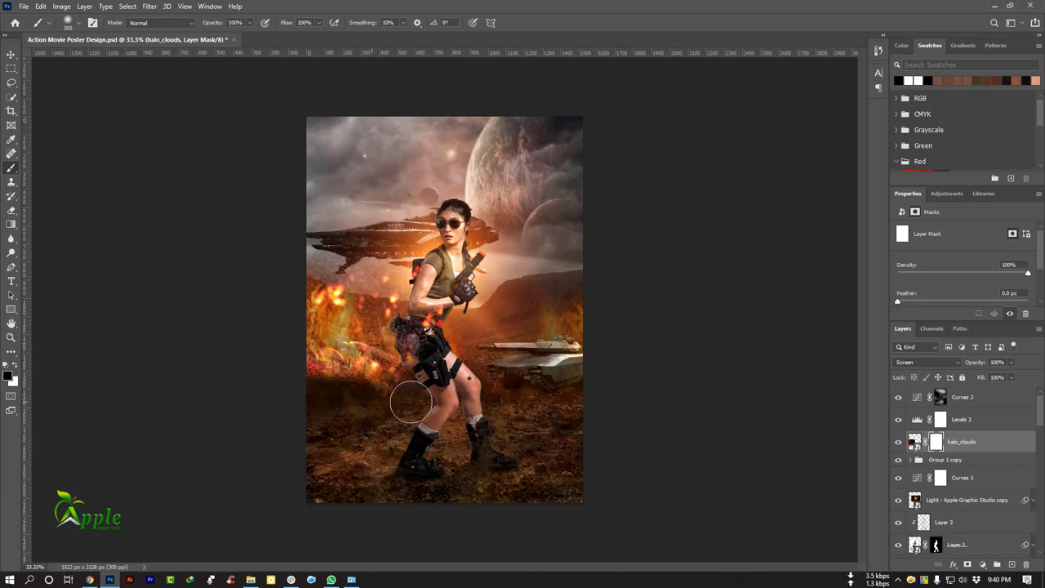
Move halo_clouds below the wildfire layers and drag in the_spark_apple_graphic image
click(13, 56)
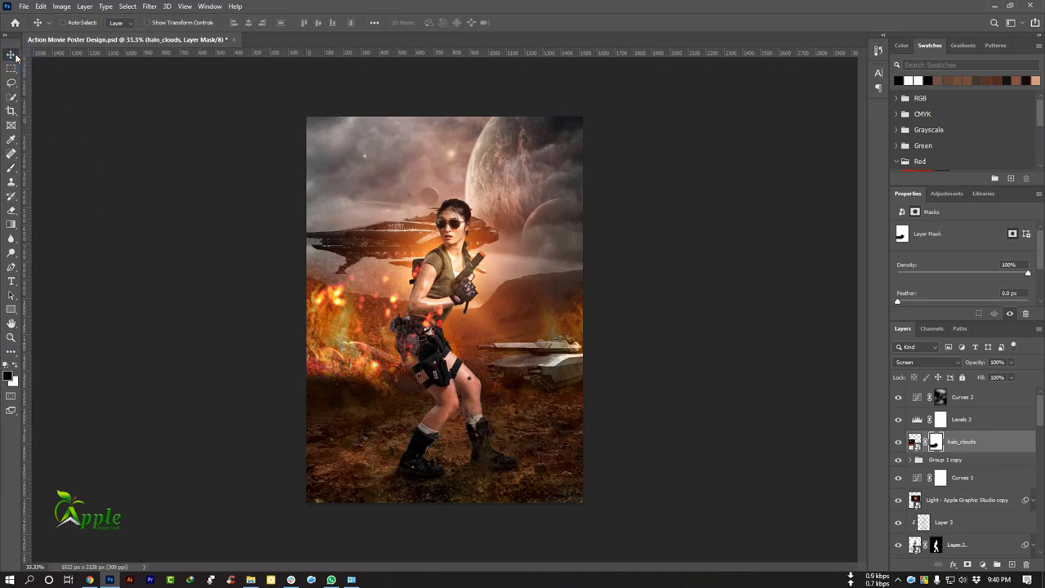
drag(968, 445, 951, 467)
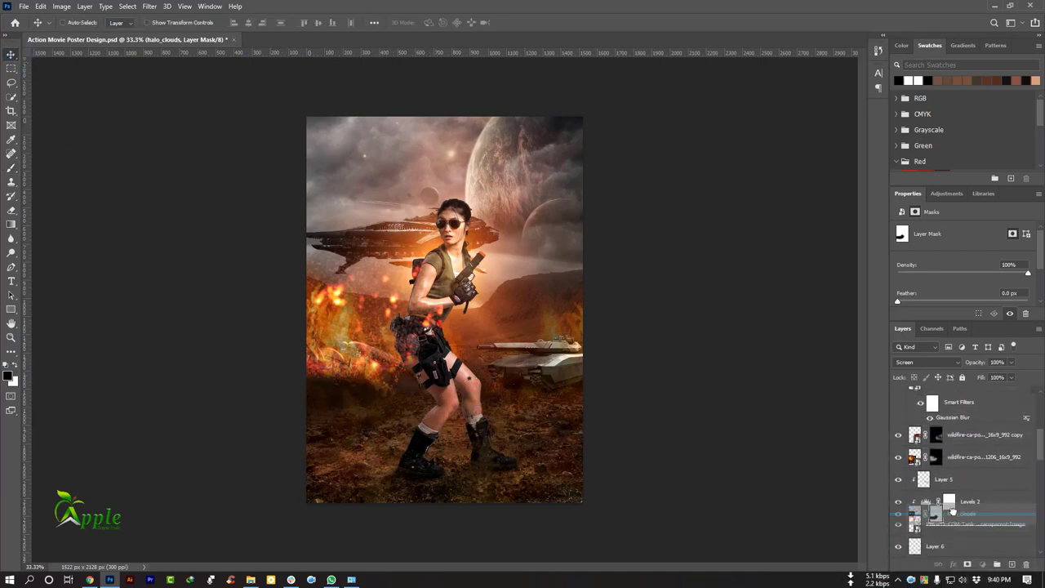
mouse_move(464, 381)
mouse_down()
mouse_move(437, 414)
mouse_move(401, 371)
mouse_move(551, 394)
mouse_up()
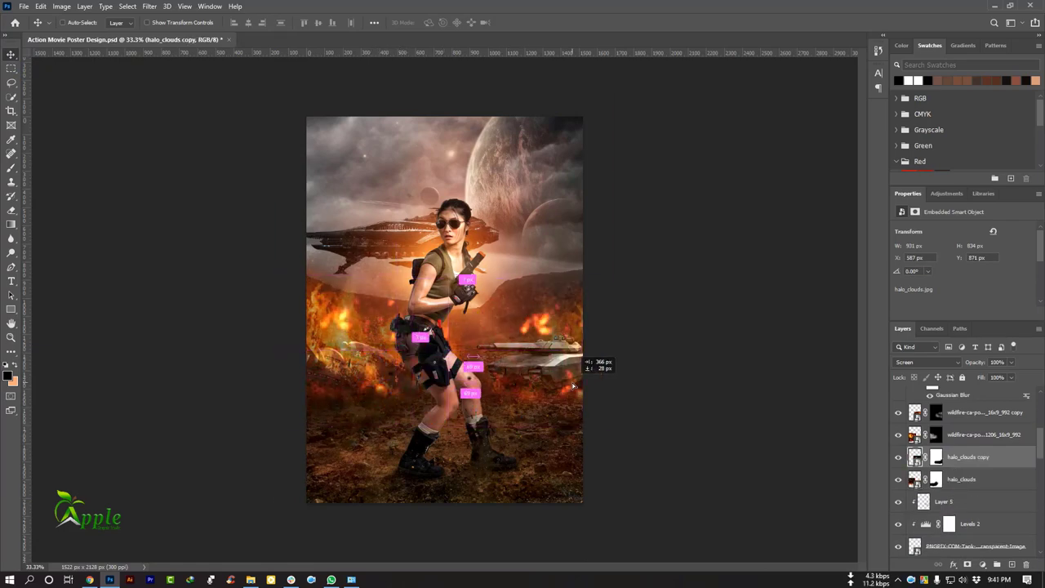
key(ctrl+z)
click(935, 457)
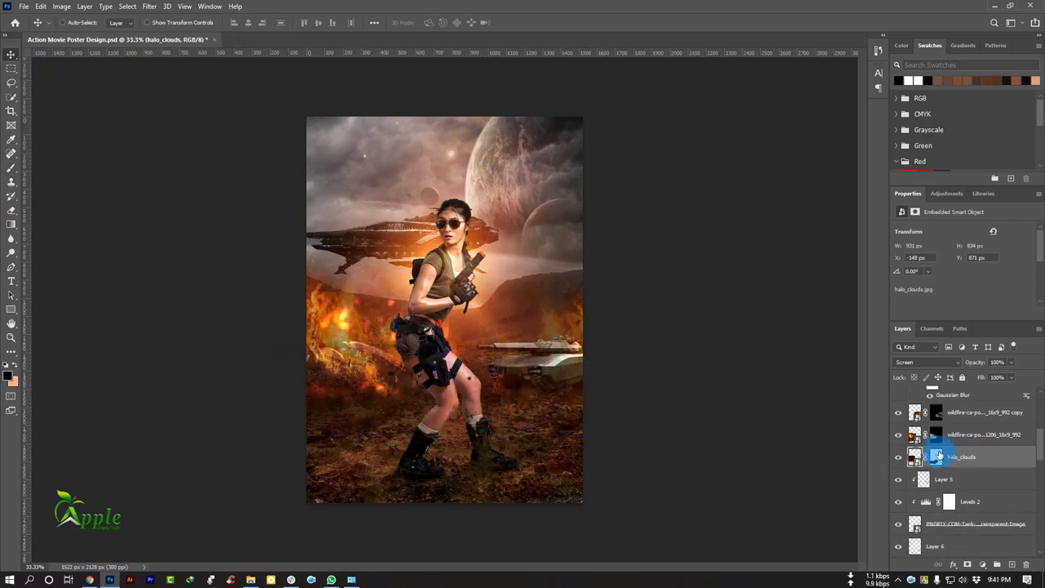
click(12, 167)
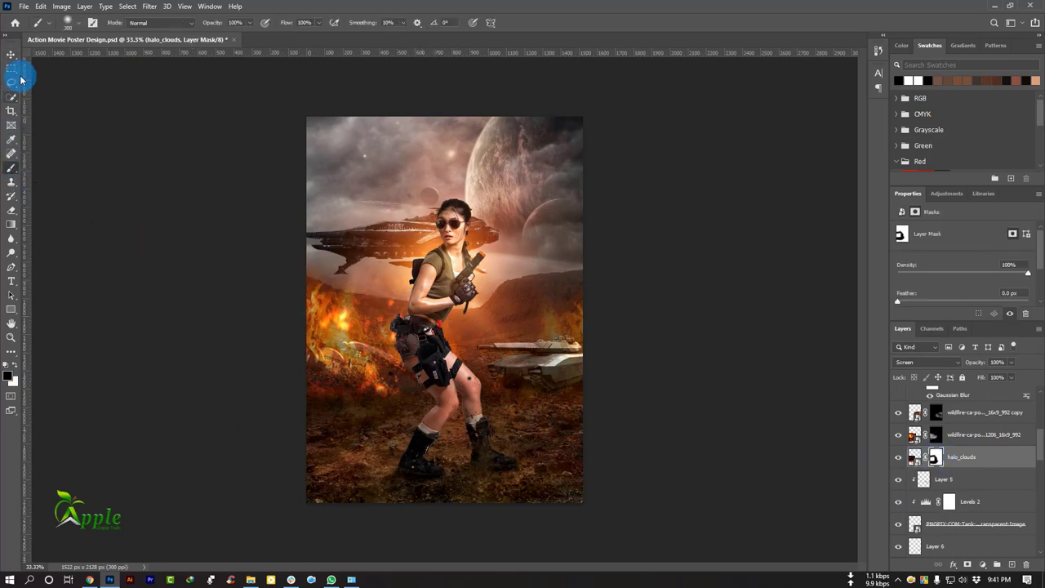
click(11, 54)
click(250, 580)
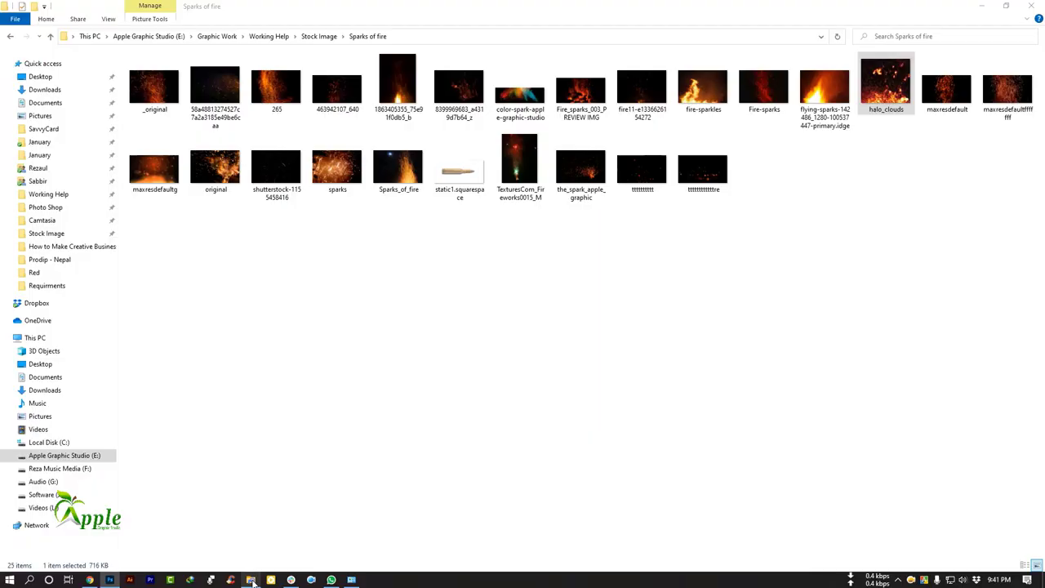
mouse_move(580, 168)
mouse_down()
mouse_move(553, 323)
mouse_move(679, 319)
mouse_up()
Put the spark layer at the top of the stack in Screen mode, lowered toward her boots
click(520, 22)
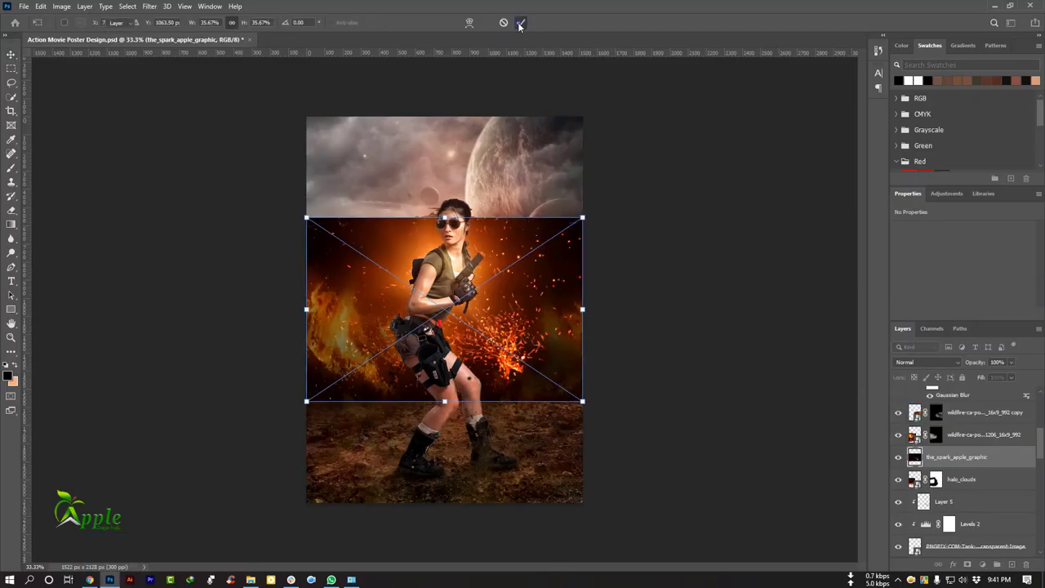
click(1006, 457)
drag(978, 485, 956, 382)
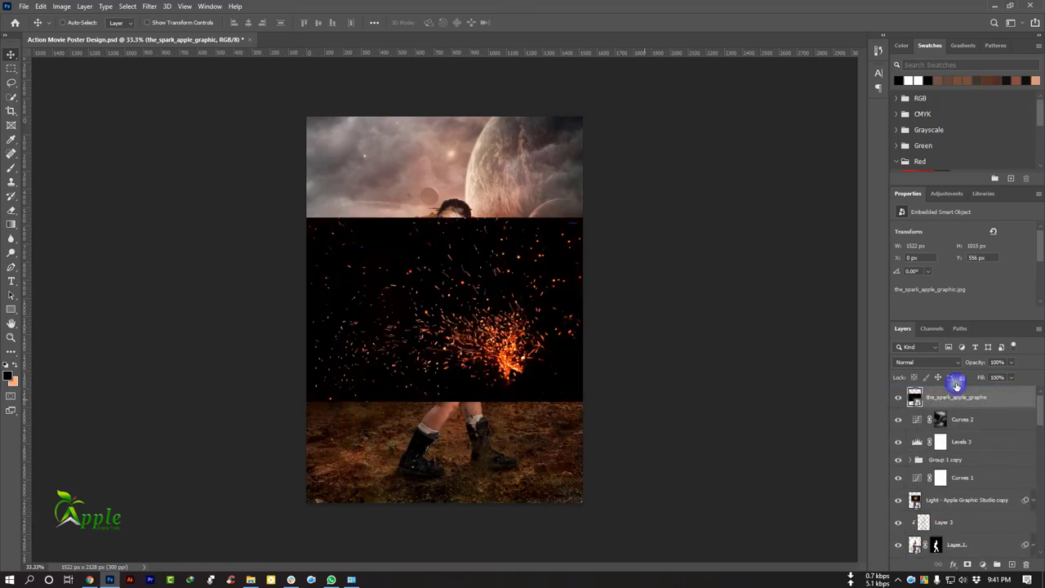
drag(547, 363, 555, 477)
click(923, 361)
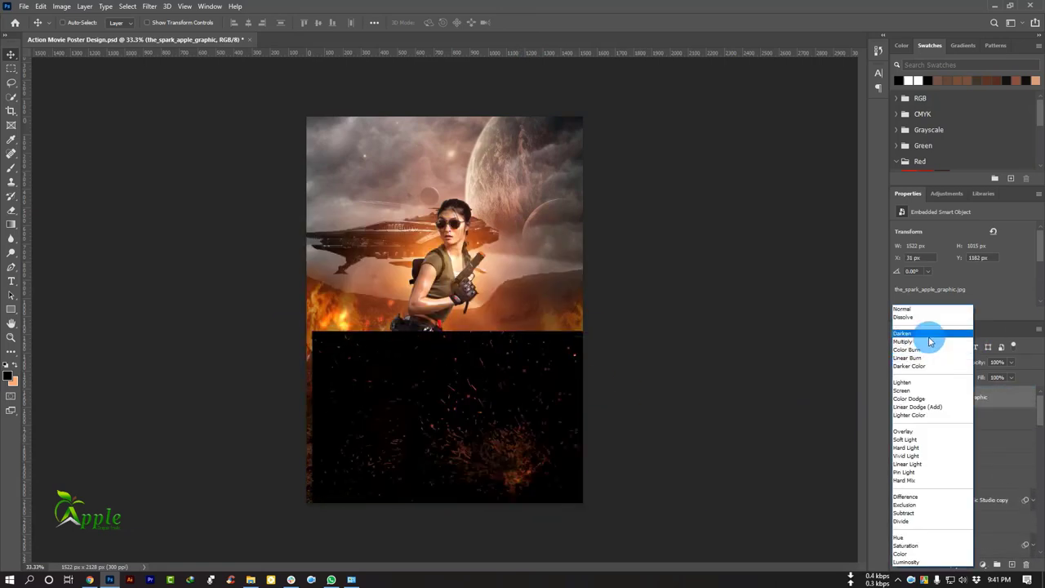
click(902, 390)
mouse_move(544, 408)
mouse_down()
mouse_move(582, 449)
mouse_move(616, 442)
mouse_up()
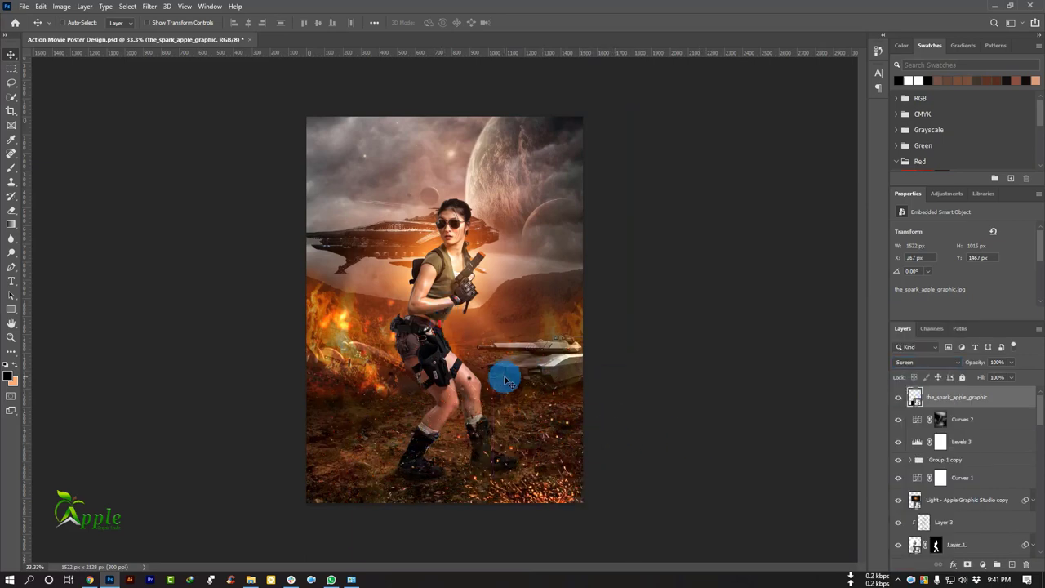
Mask the spark layer and paint away sparks near the bottom edge
click(10, 172)
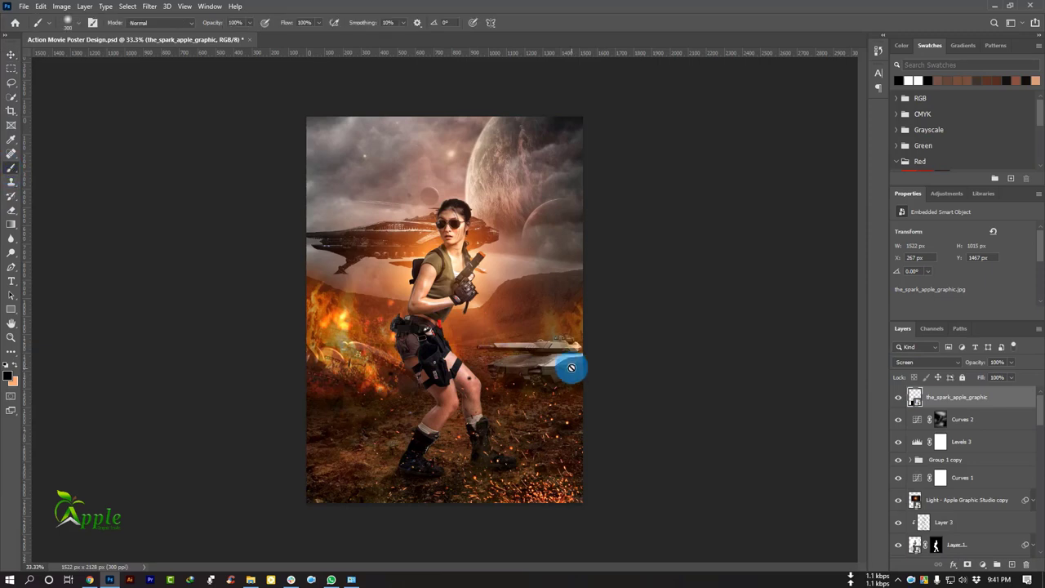
click(967, 564)
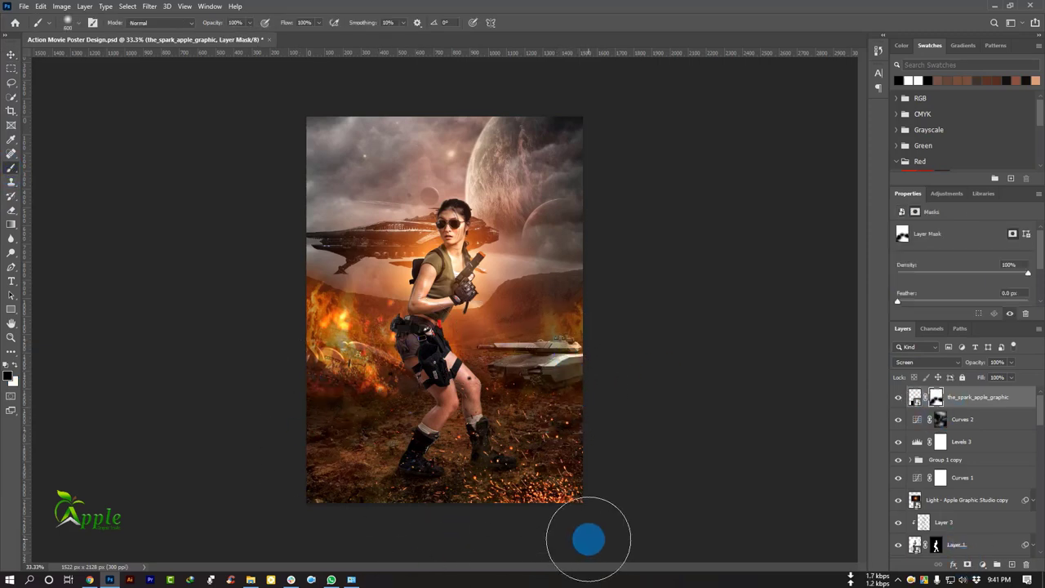
drag(588, 536, 451, 542)
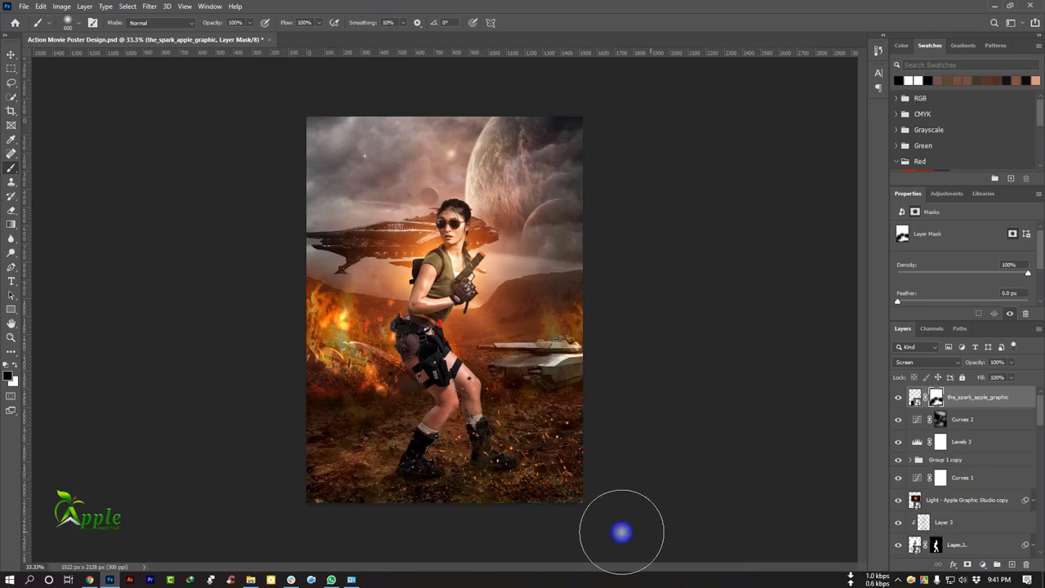
click(11, 54)
Duplicate the sparks and transform the copy smaller and rotated 180°
drag(503, 437, 539, 451)
mouse_move(629, 446)
mouse_down()
mouse_move(625, 454)
mouse_move(639, 452)
mouse_move(625, 464)
mouse_move(494, 470)
mouse_up()
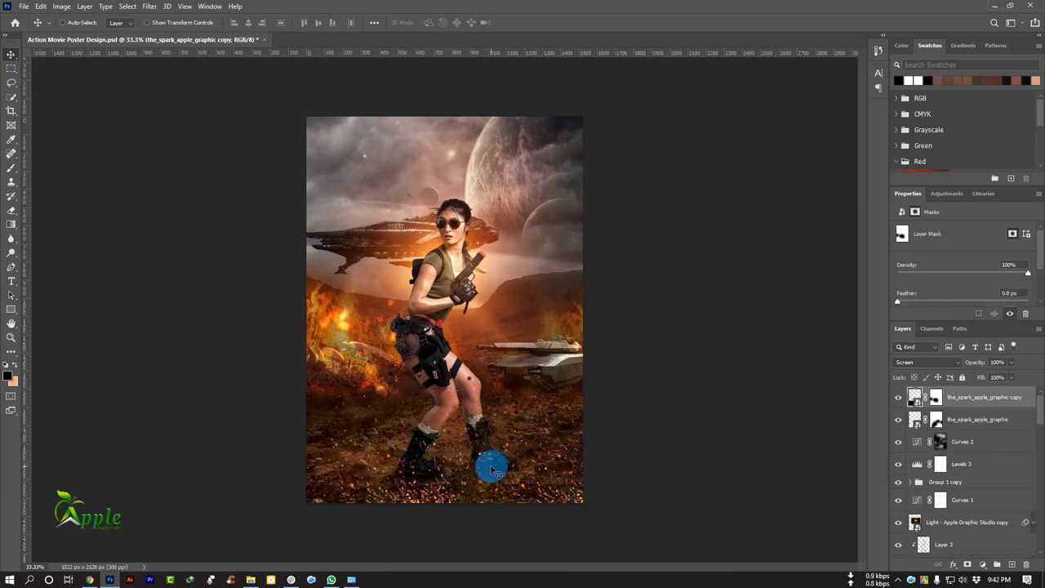
click(40, 6)
click(136, 238)
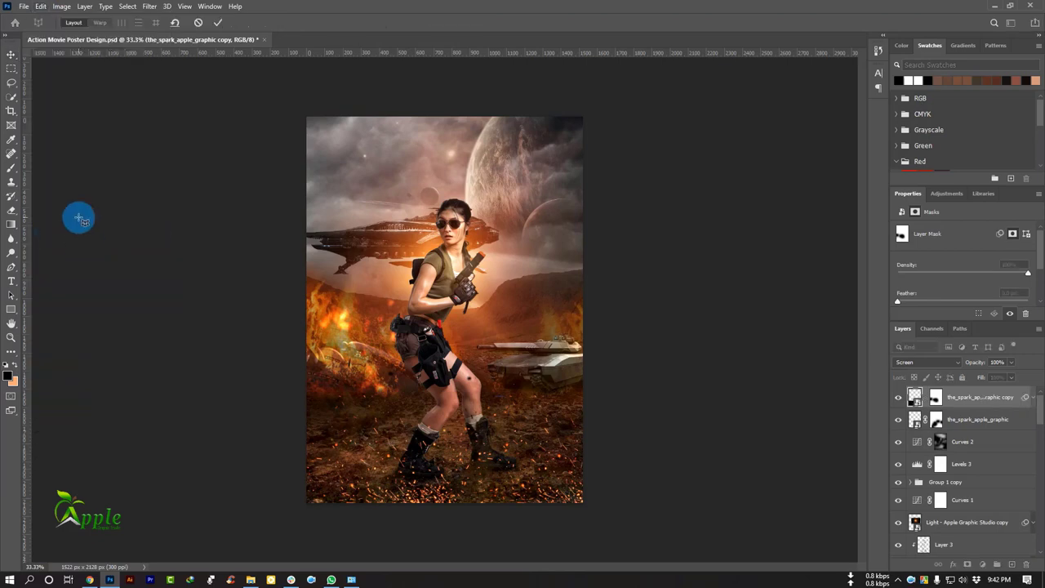
click(197, 22)
click(40, 6)
click(60, 245)
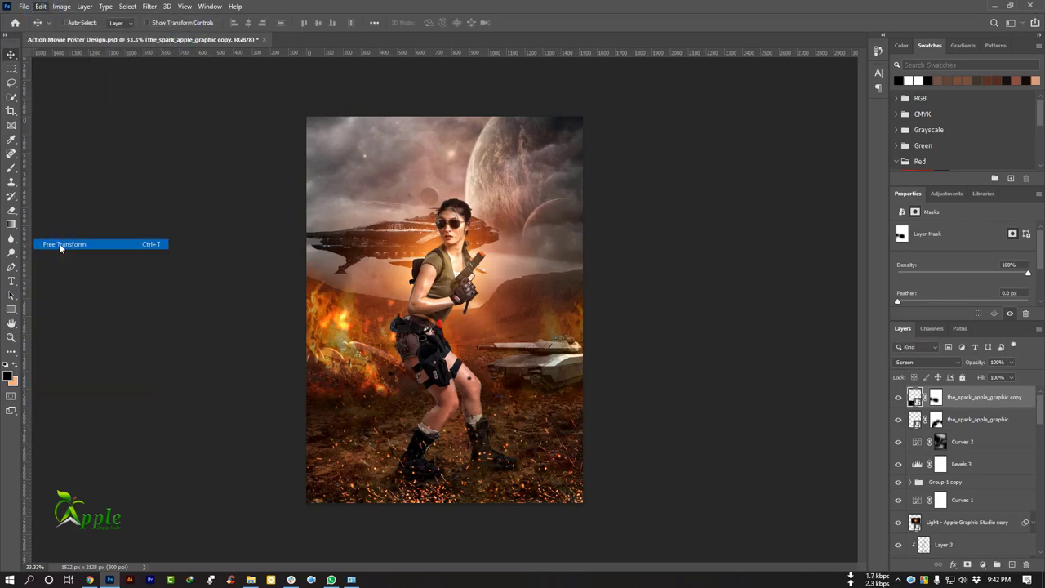
key(Return)
Add a Color Lookup adjustment layer on top
click(982, 564)
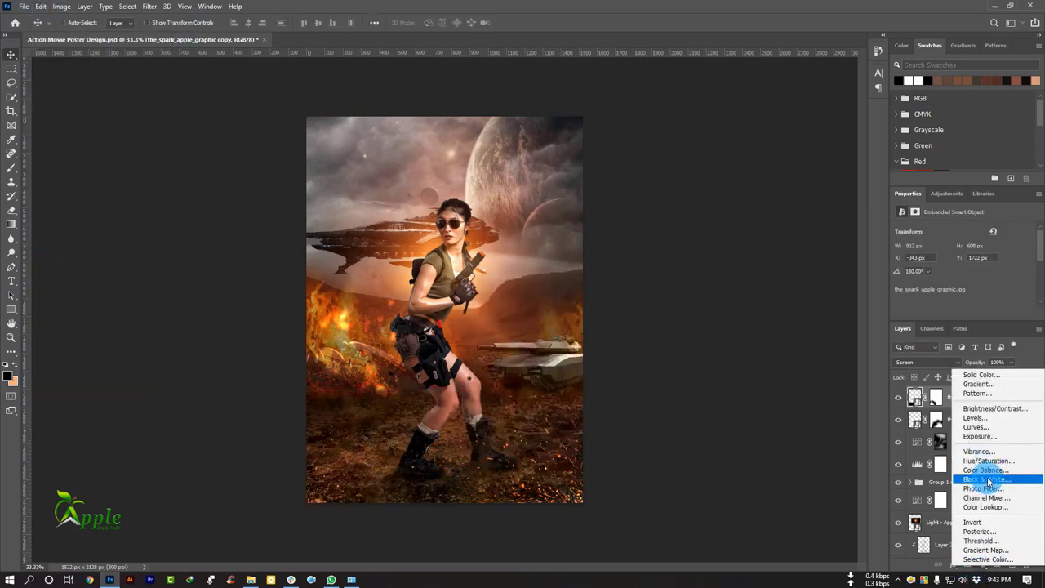
click(985, 507)
click(941, 397)
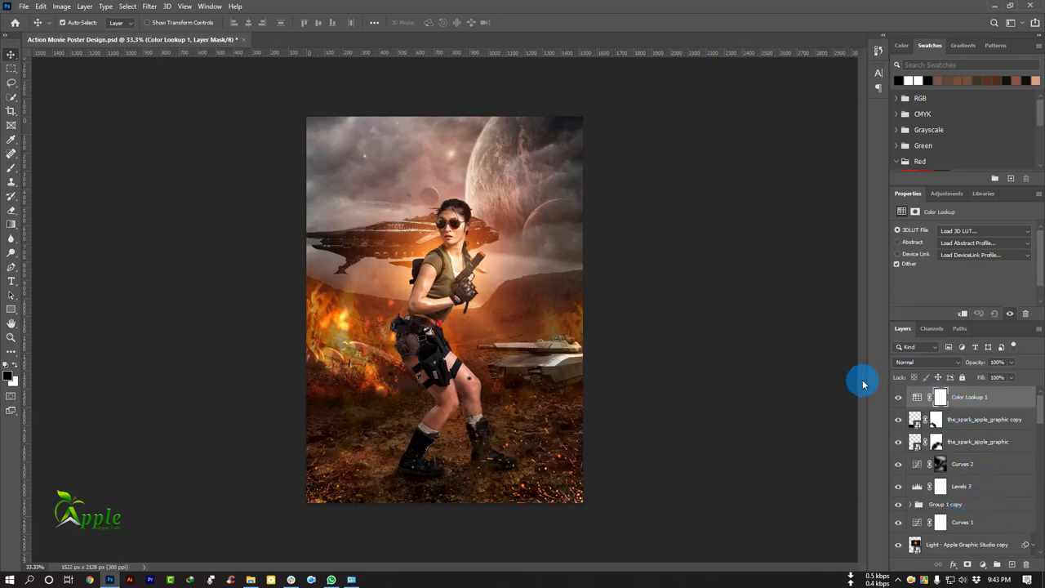
Apply the EdgyAmber.3DL lookup in Color Lookup 1 and lower it to 20% opacity
key(ctrl+z)
click(982, 564)
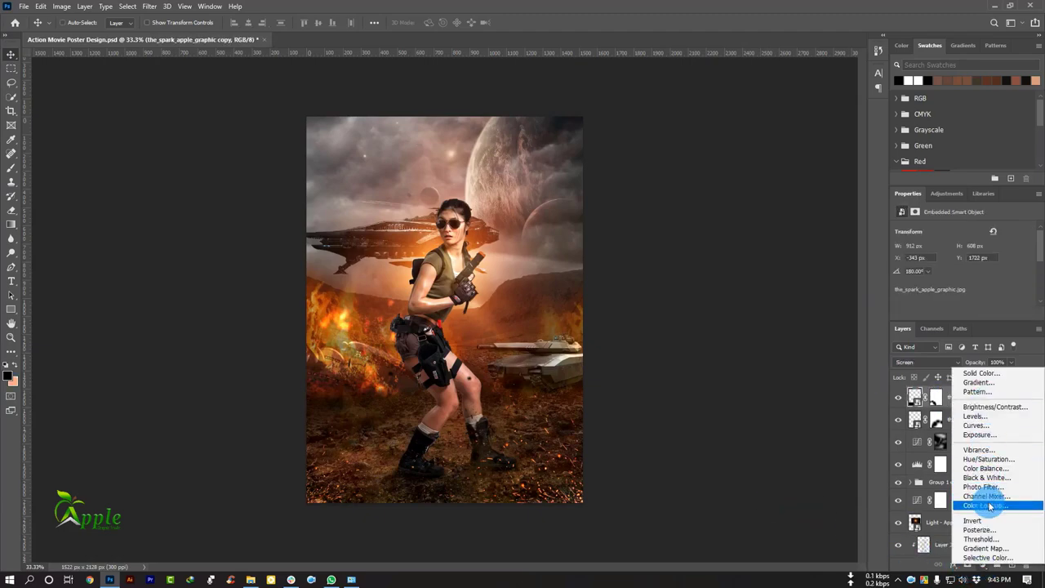
click(989, 506)
click(966, 231)
click(948, 293)
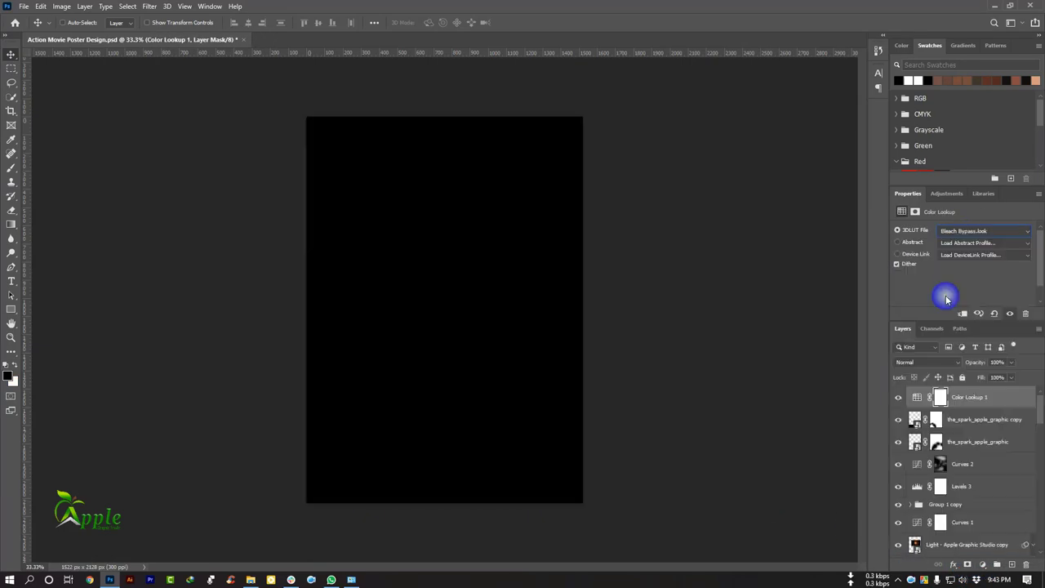
click(950, 243)
click(941, 301)
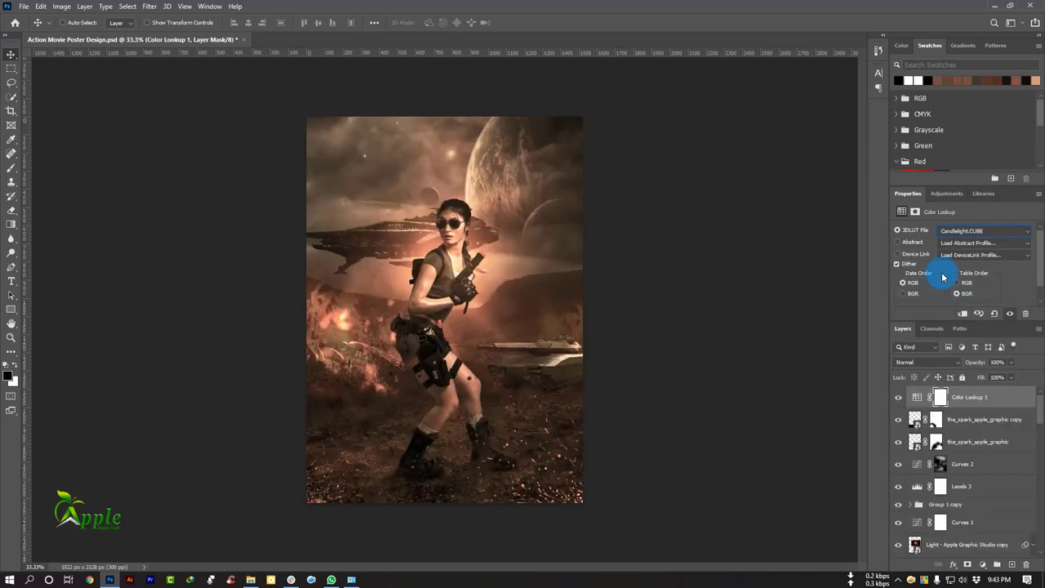
key(Down)
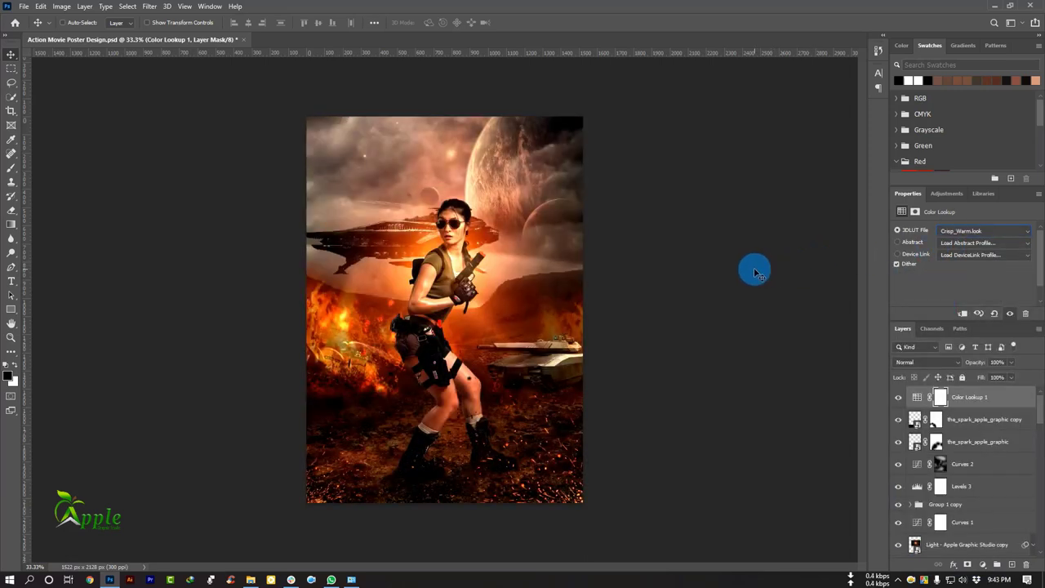
key(Down)
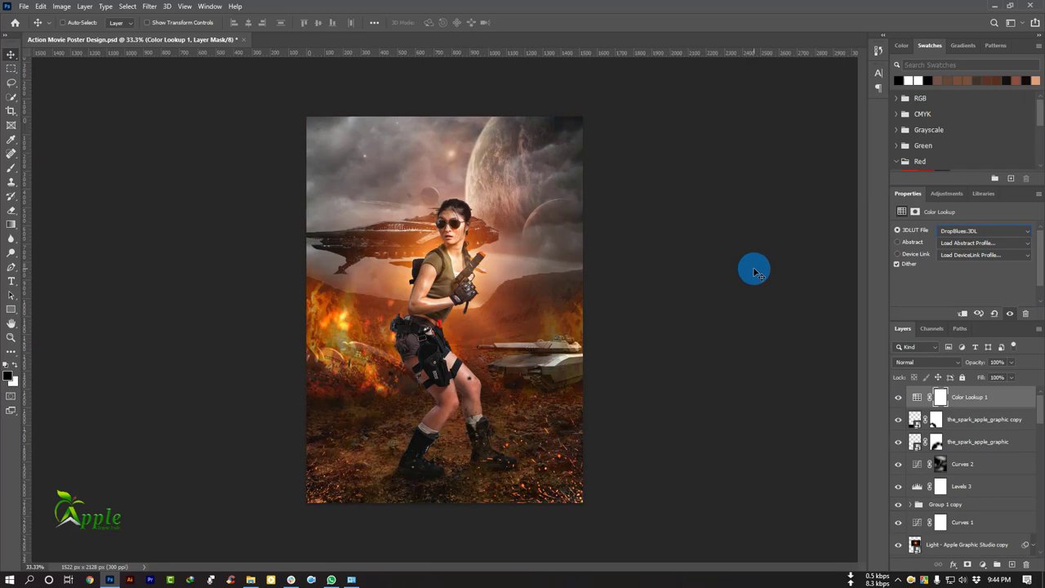
key(Down)
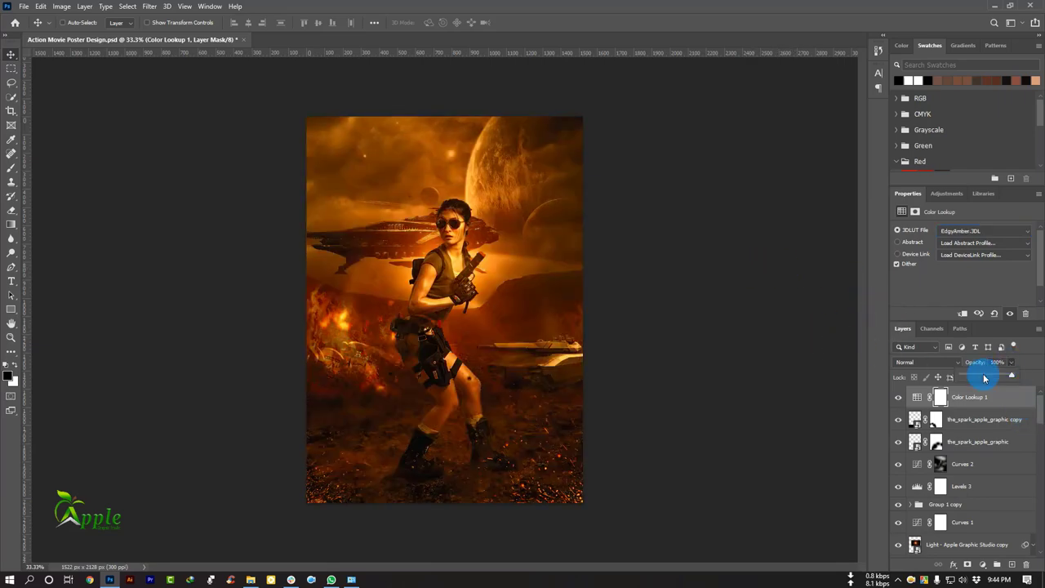
drag(985, 378, 983, 378)
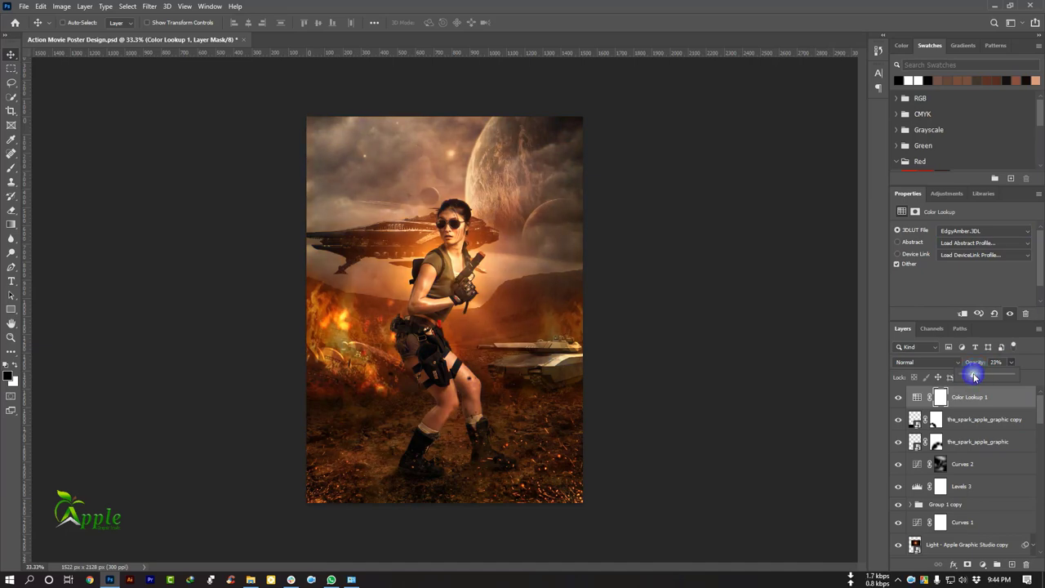
click(899, 398)
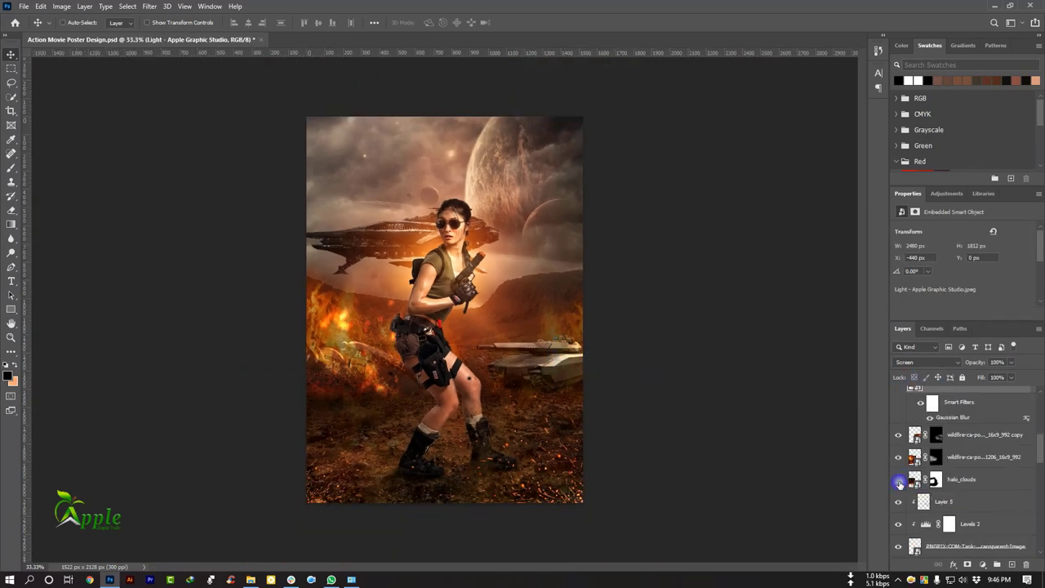
Hide the halo_clouds layer and add a new empty layer at the top of the stack
click(899, 481)
key(Delete)
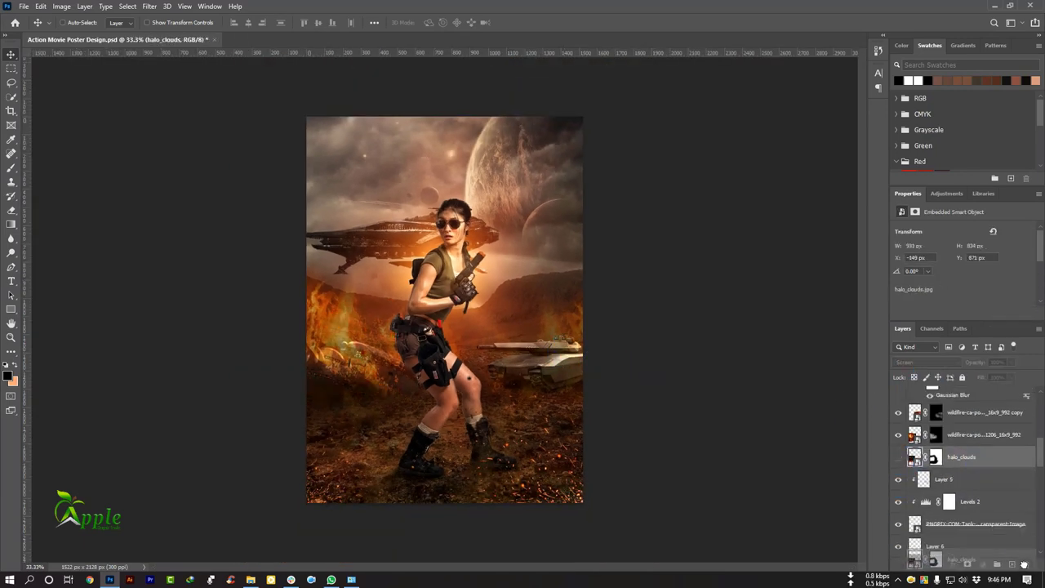
scroll(953, 498, up, 5)
click(963, 410)
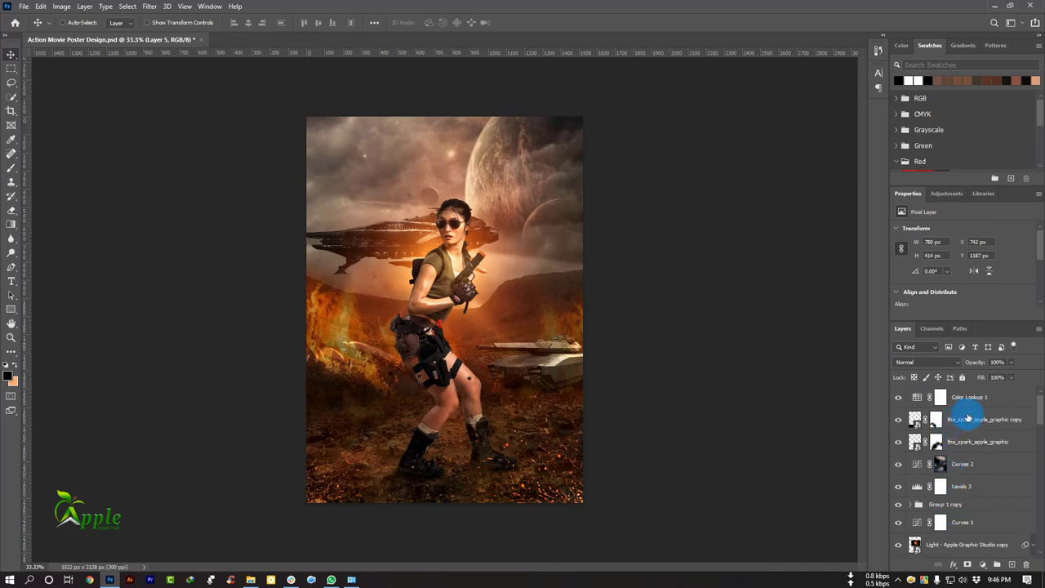
click(1009, 565)
Merge the visible poster into Layer 12 with Apply Image
click(69, 6)
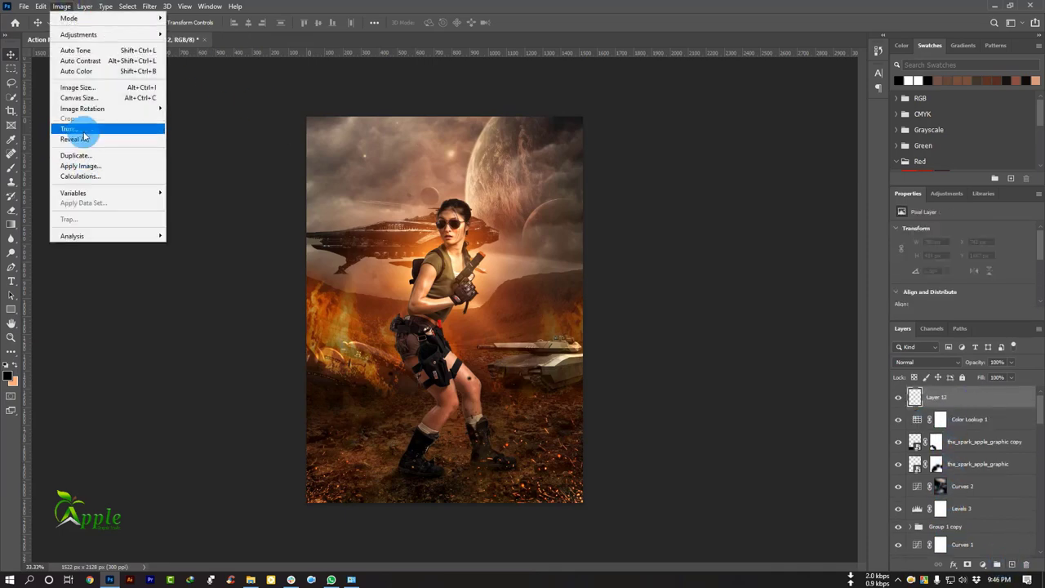
click(82, 152)
click(611, 154)
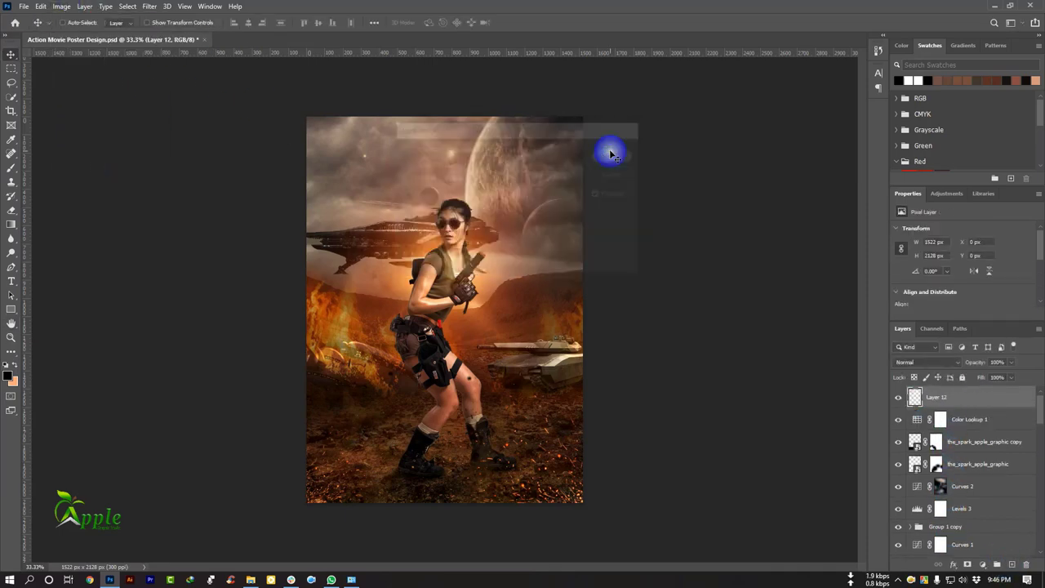
click(149, 6)
click(178, 89)
Grade in Camera Raw: Temperature +9, Contrast +17, Clarity -17, Dehaze +20, Vibrance +10
click(608, 307)
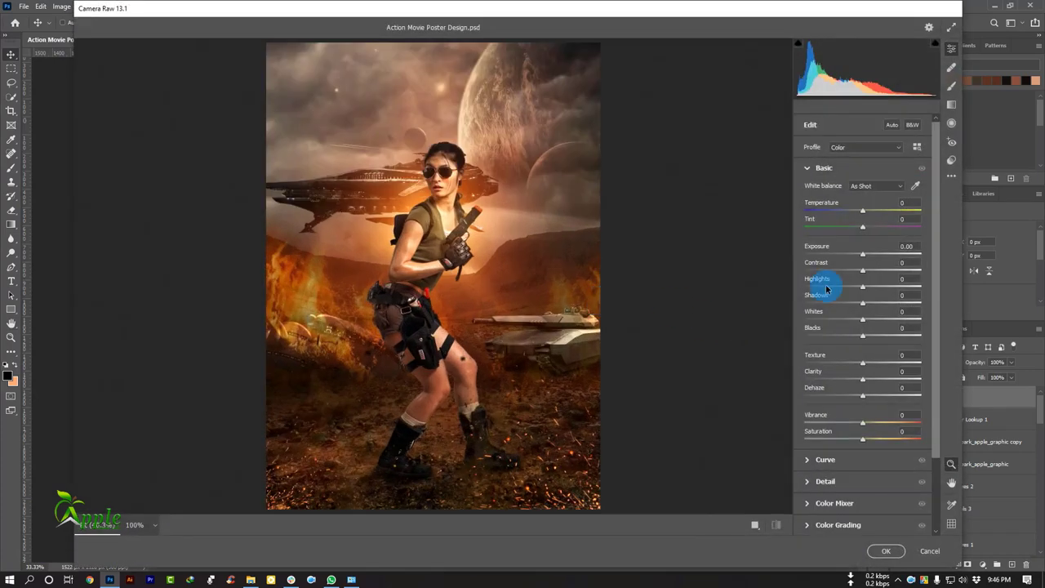
drag(858, 211, 869, 212)
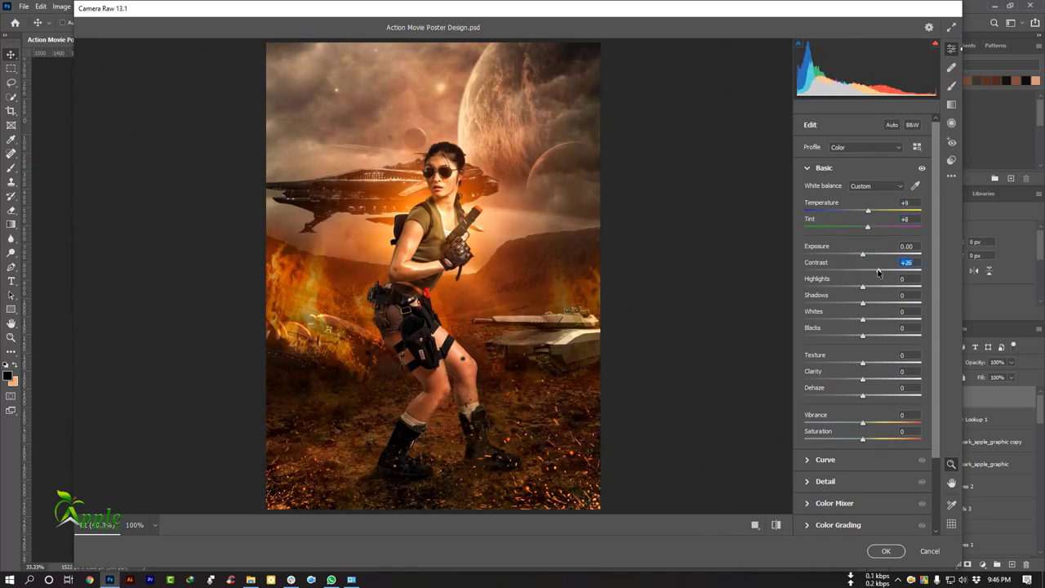
mouse_move(863, 286)
mouse_down()
mouse_move(852, 306)
mouse_move(876, 318)
mouse_move(867, 338)
mouse_up()
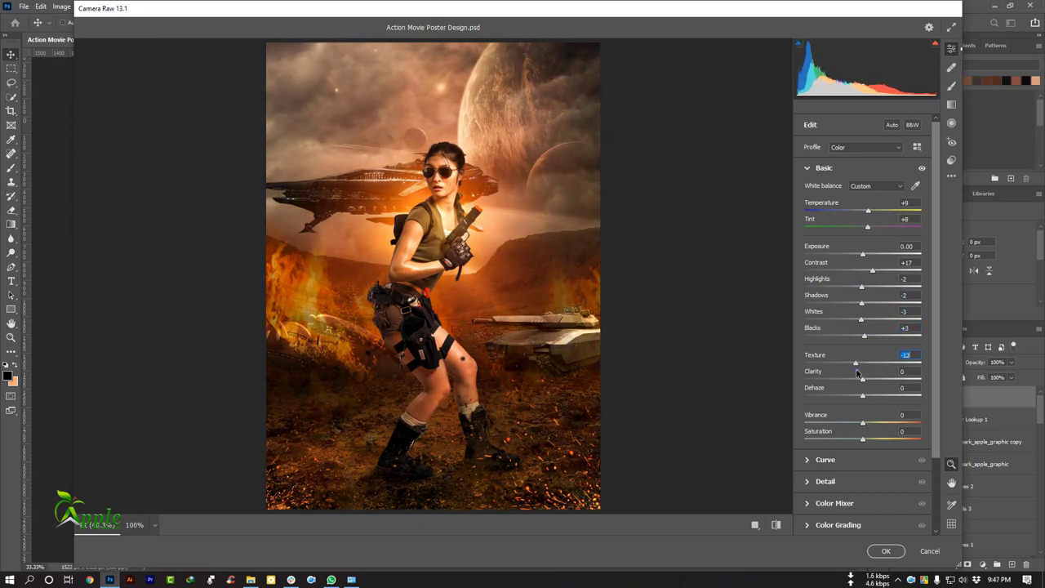
drag(863, 379, 871, 383)
drag(863, 396, 882, 397)
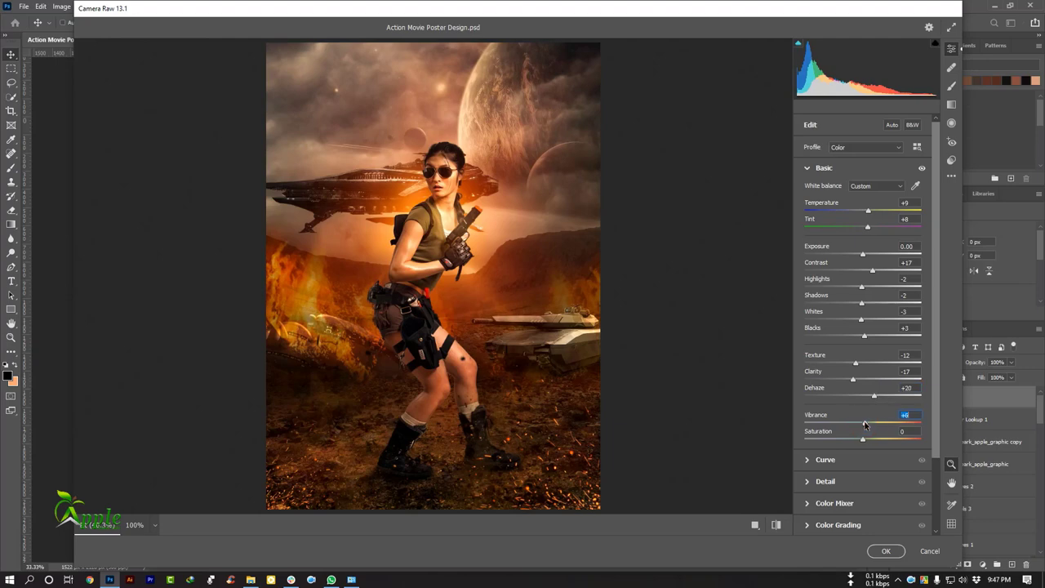
drag(861, 440, 864, 441)
Commit the warm Camera Raw grade with Saturation +1 to Layer 12, then open the Filter menu
click(886, 551)
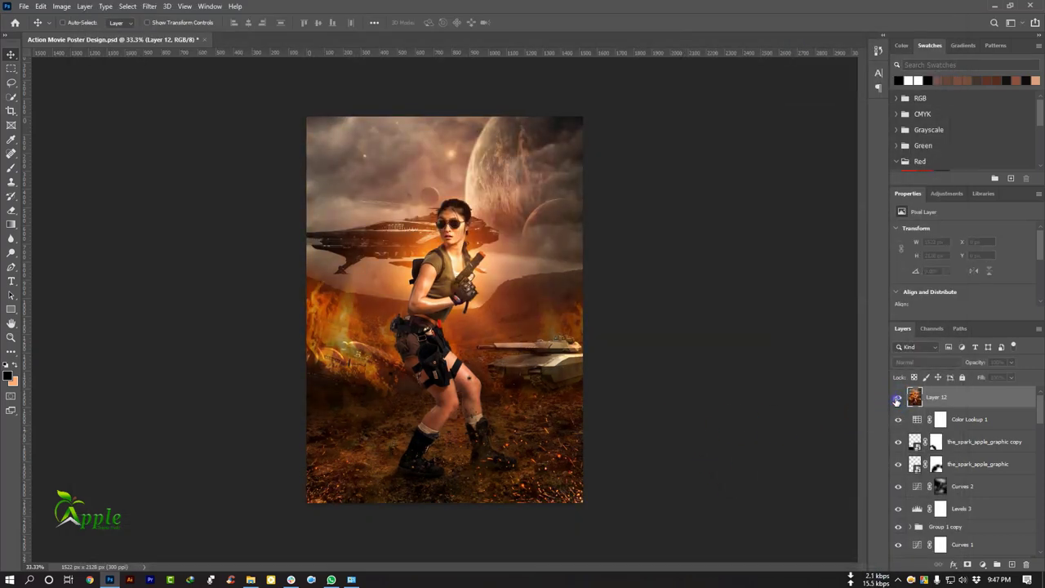
scroll(377, 375, up, 1)
scroll(539, 334, down, 1)
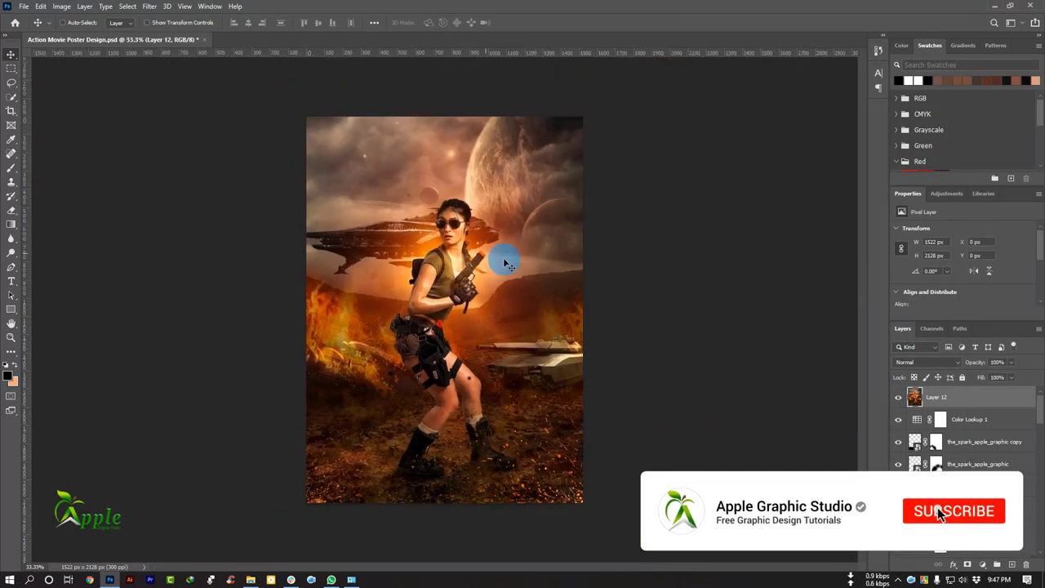
key(ctrl+s)
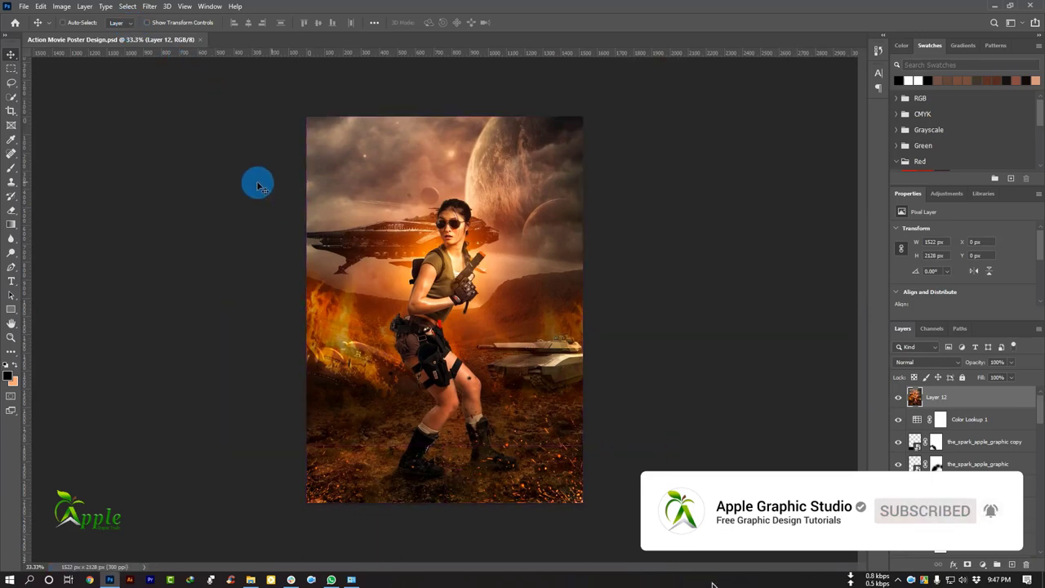
click(150, 7)
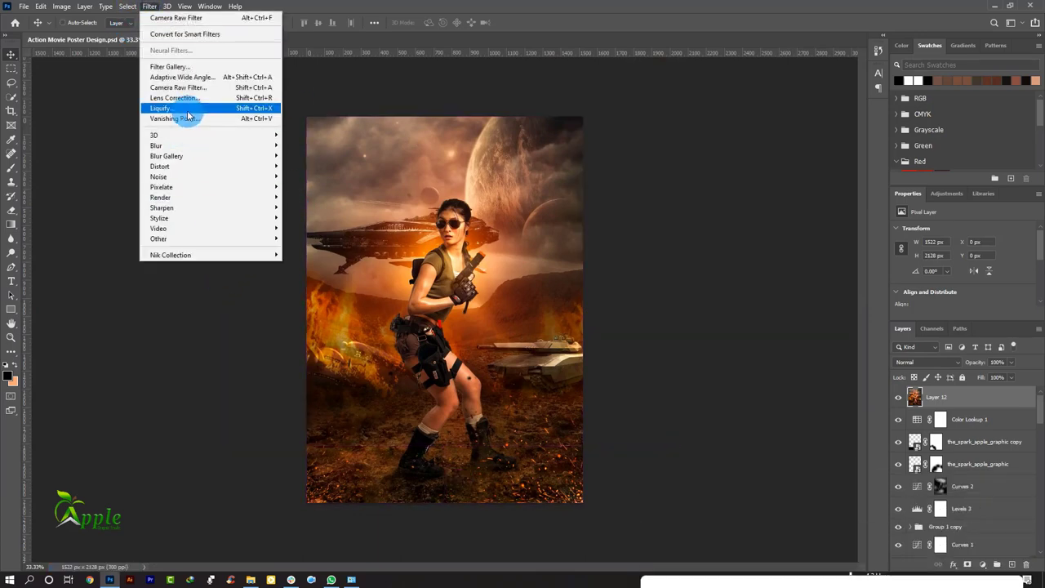
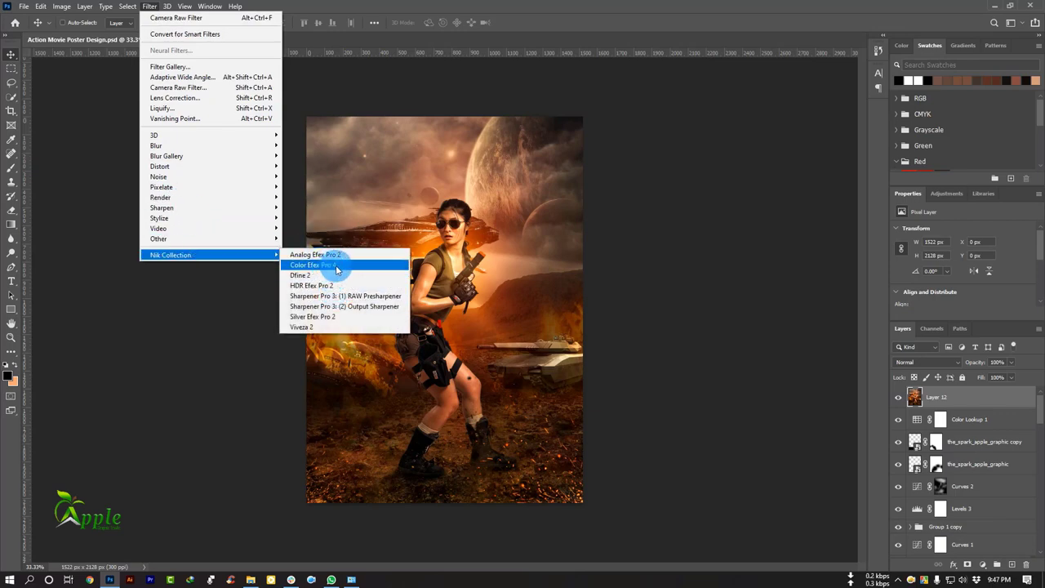
Launch Color Efex Pro 4 on Layer 12 and dismiss the Analog Efex introduction splash
click(336, 268)
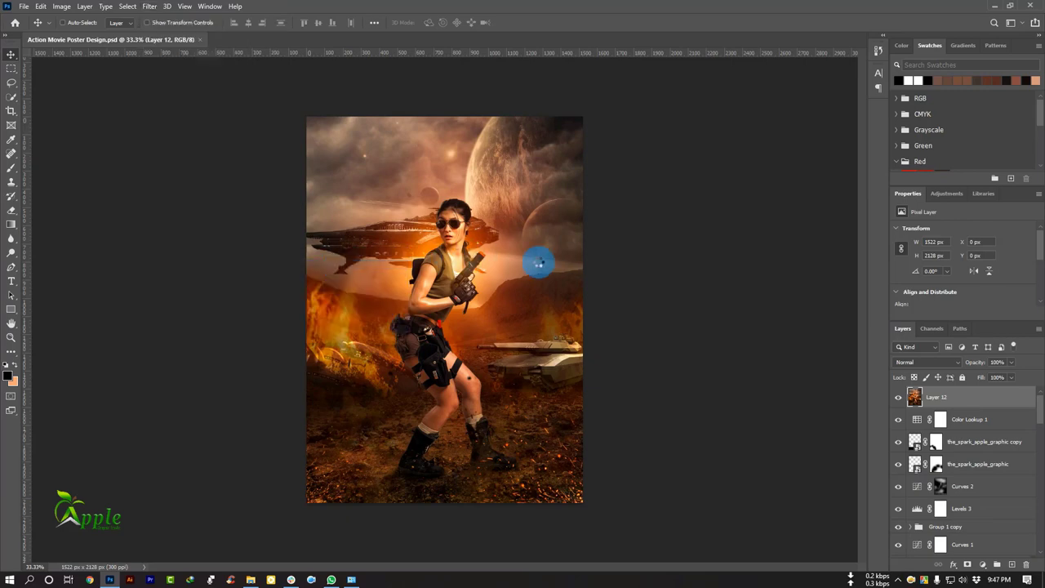
click(656, 384)
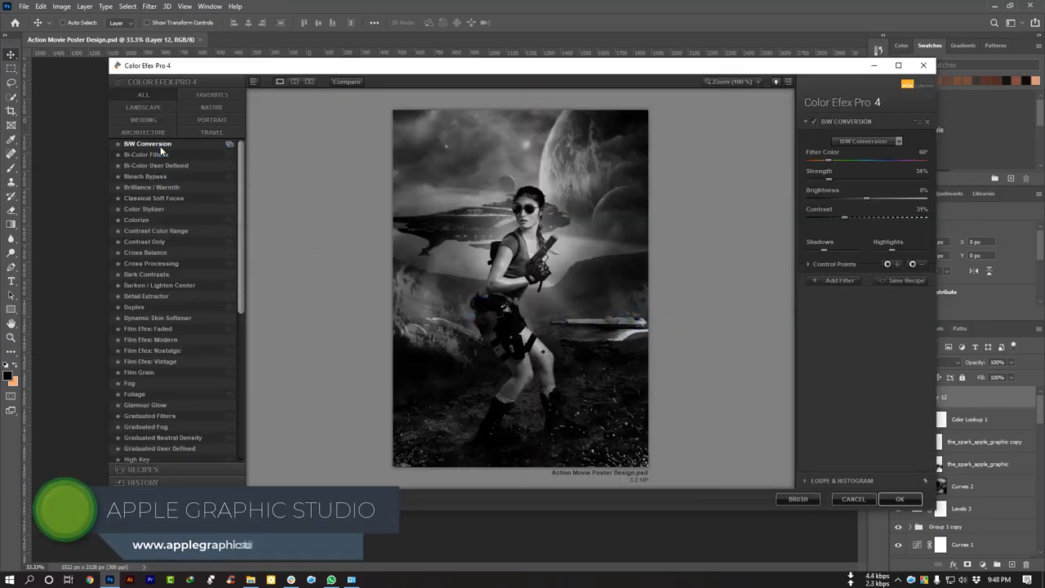
Preview Bi-Color User Defined, Color Stylizer, Cross Balance, Duplex, Film Efex and others, then pick Bi-Color Filters
click(155, 165)
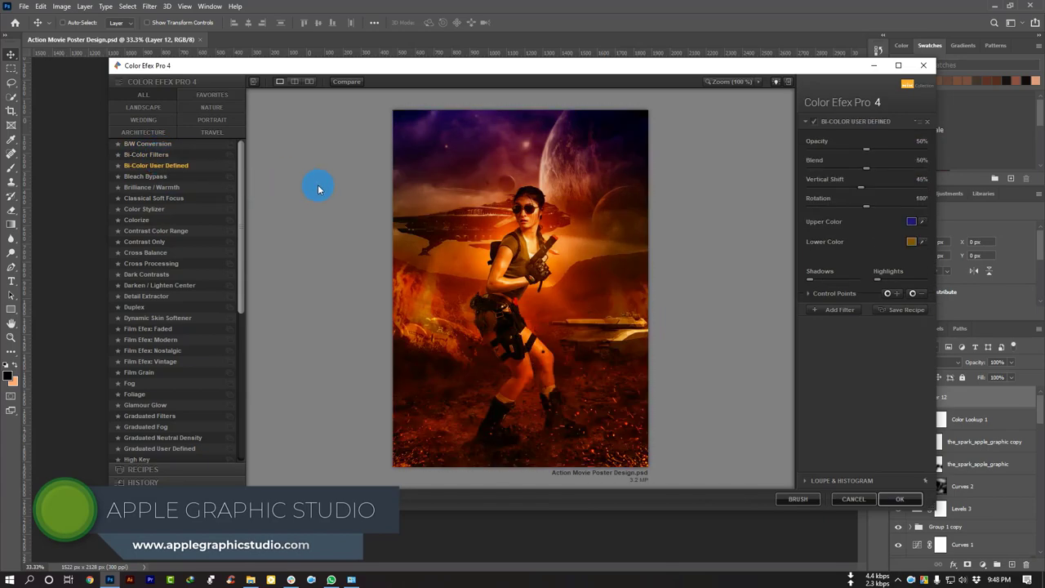
key(Down)
key(Down)
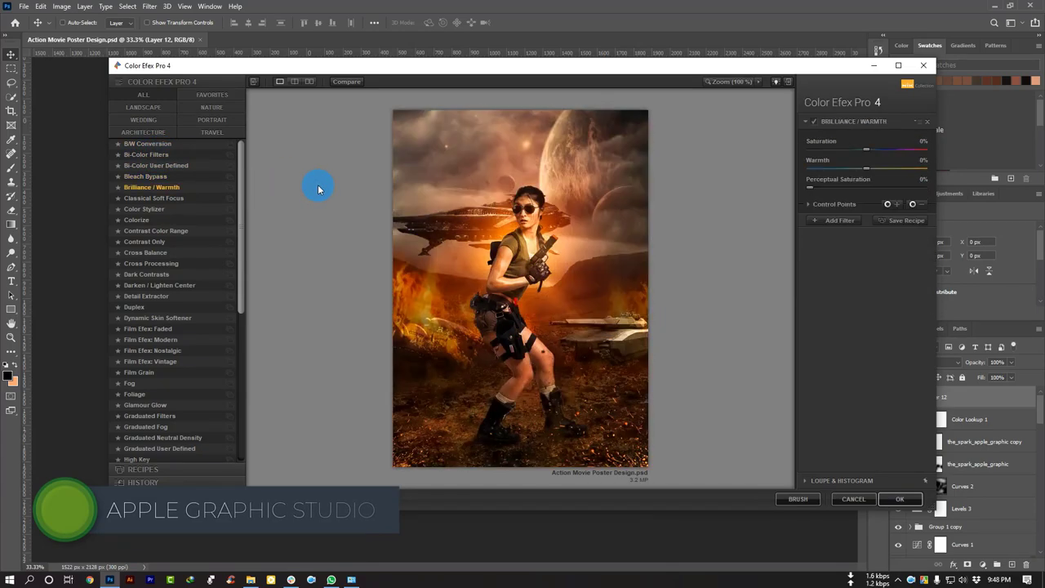
key(Down)
key(Down)
key(Down)
key(Down)
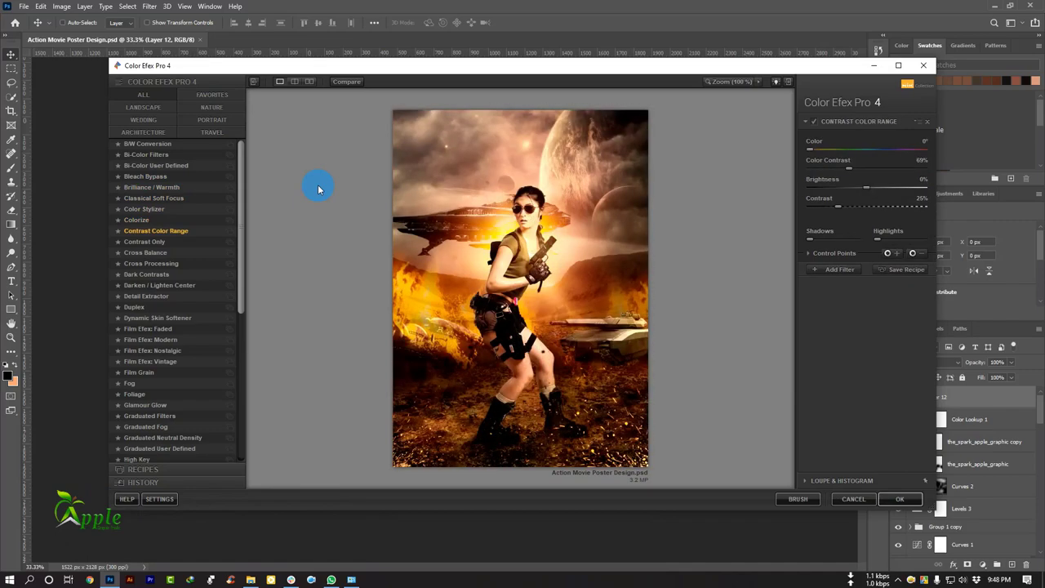
key(Down)
key(Down)
key(Down)
key(Down)
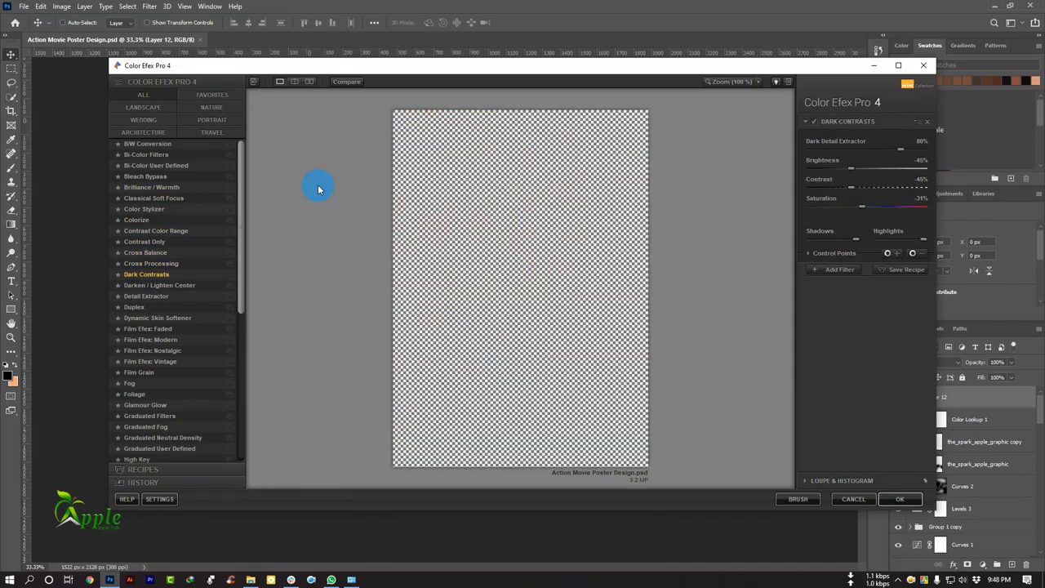
key(Down)
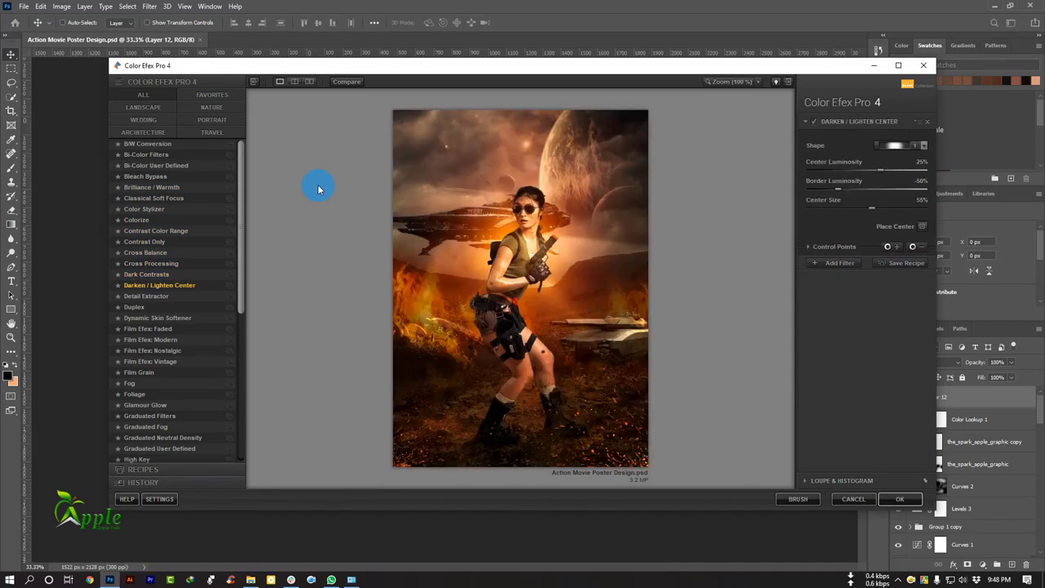
key(Down)
key(Down)
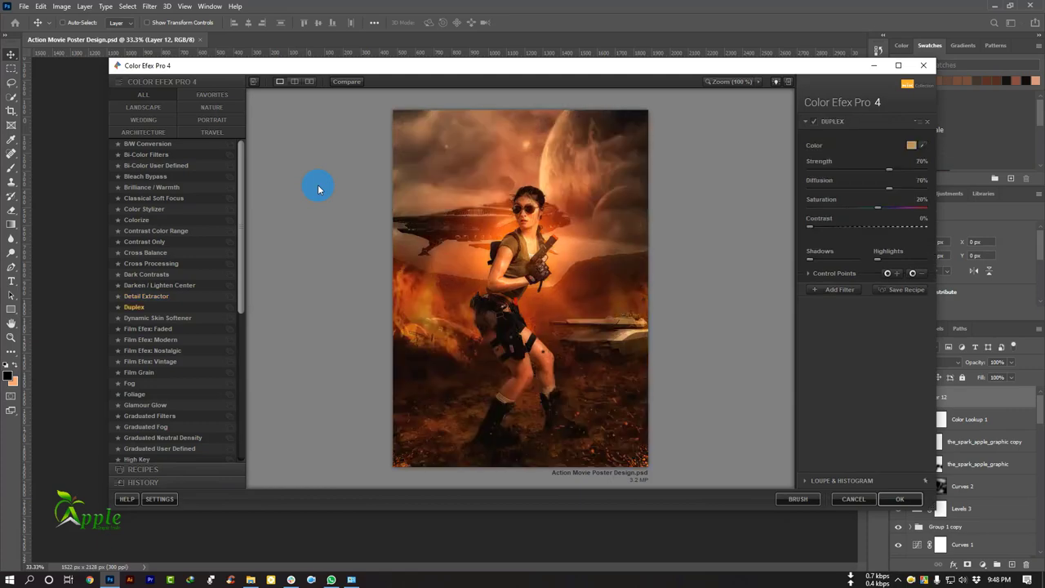
key(Down)
key(Down)
key(Down)
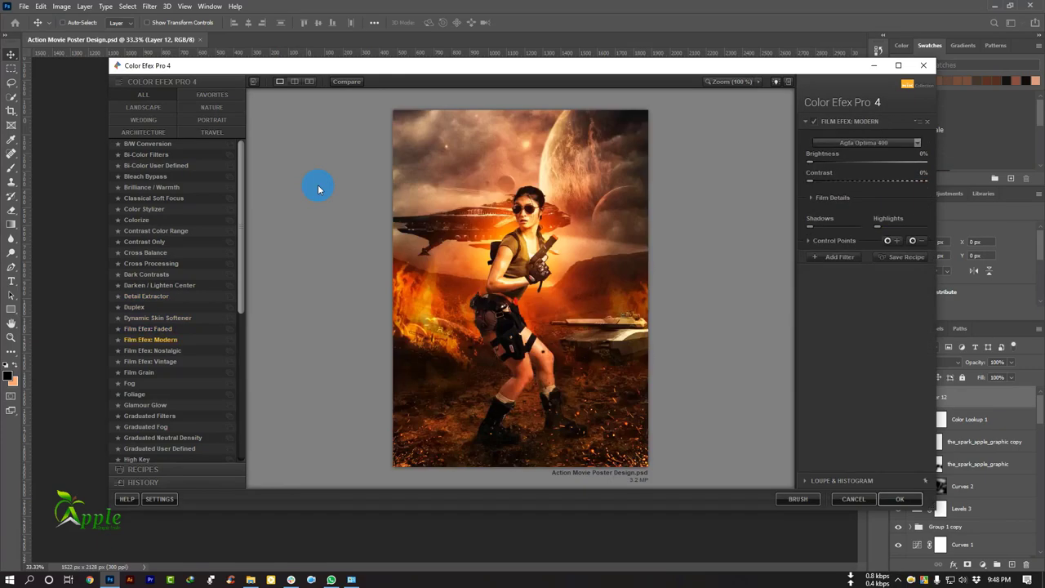
key(Down)
key(Down)
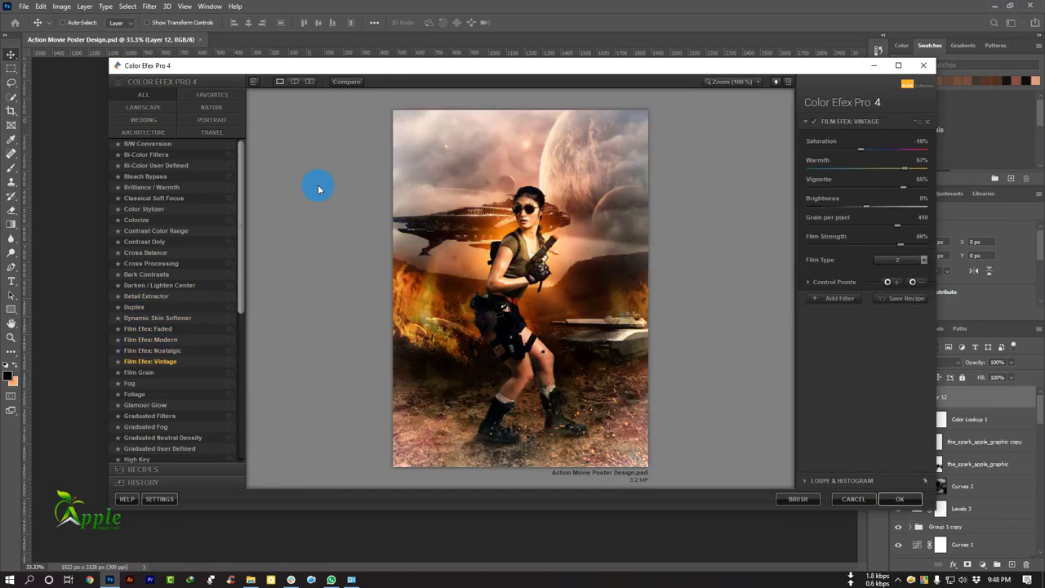
click(172, 274)
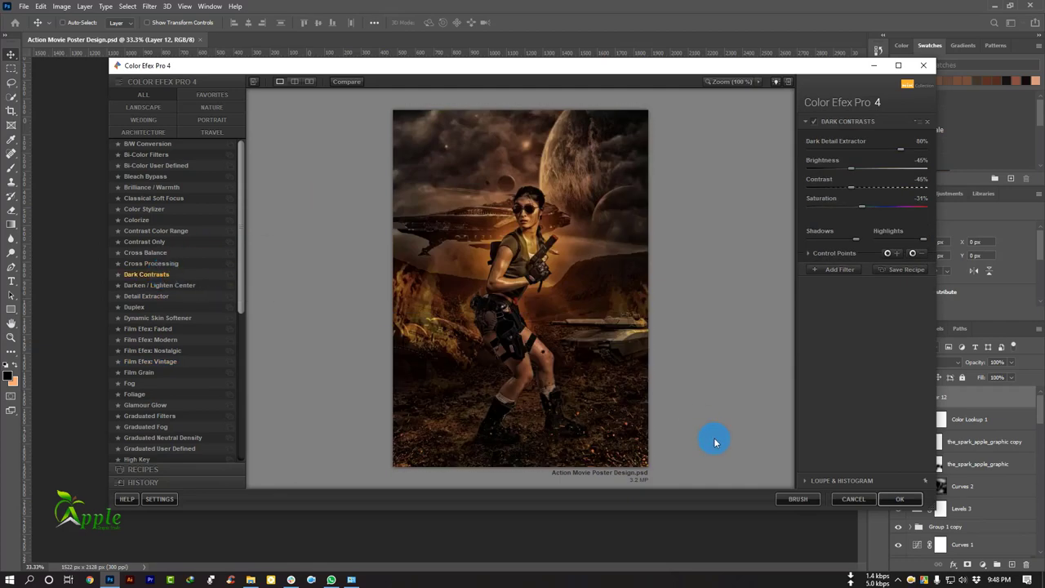
click(147, 154)
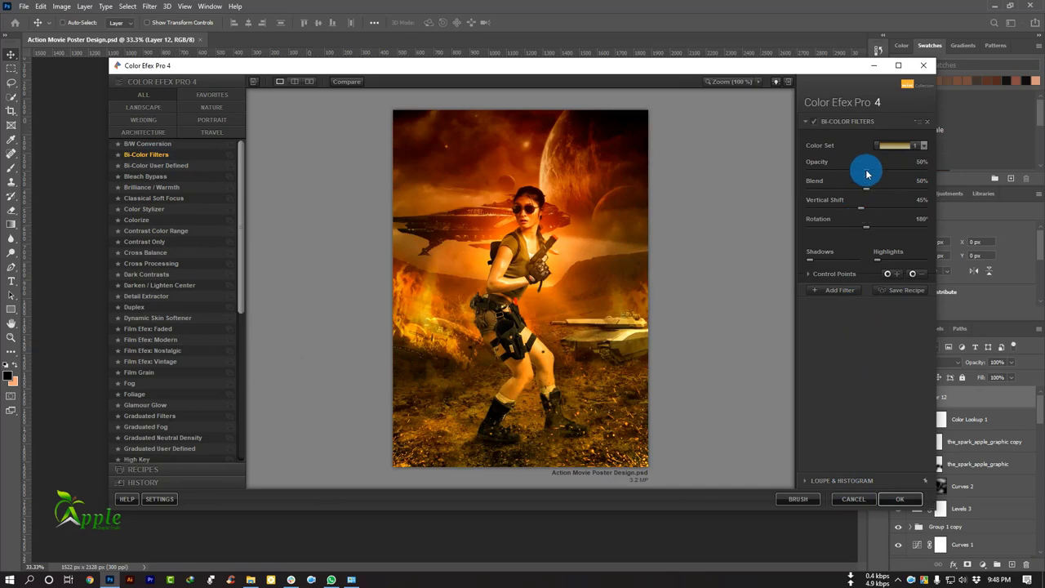
Apply Bi-Color Filters at about 6% opacity, vertical shift 69%, rotation 114°, highlights 56%
drag(852, 174, 817, 175)
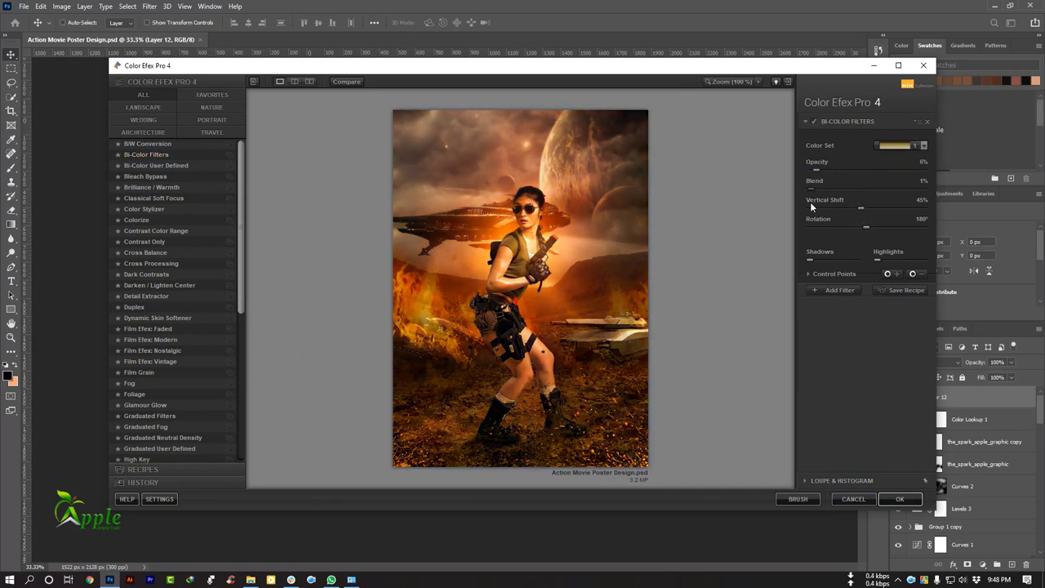
mouse_move(862, 209)
mouse_down()
mouse_move(908, 209)
mouse_move(861, 215)
mouse_move(908, 226)
mouse_move(770, 228)
mouse_move(873, 232)
mouse_up()
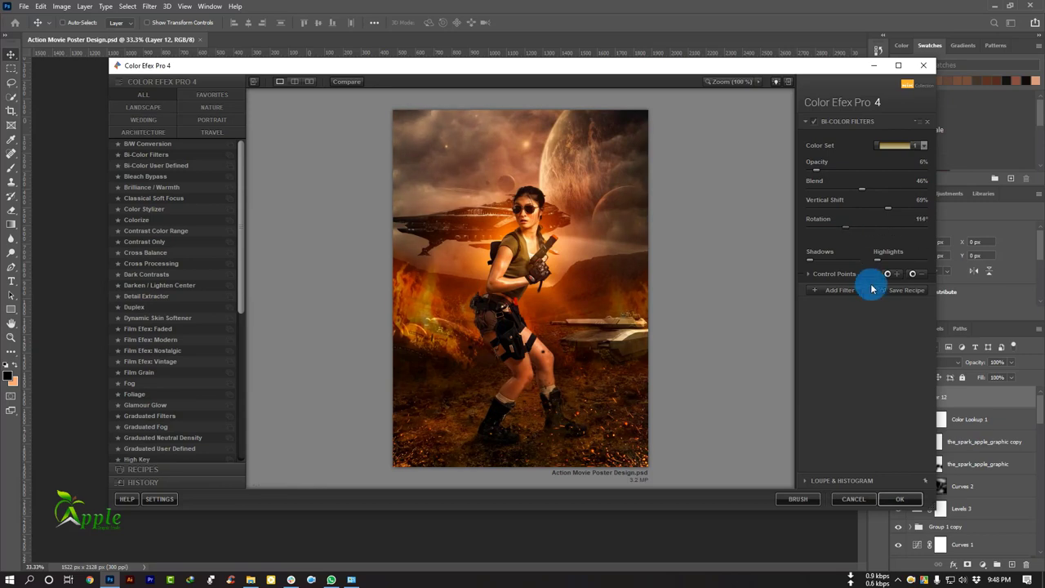
click(813, 262)
drag(878, 259, 907, 263)
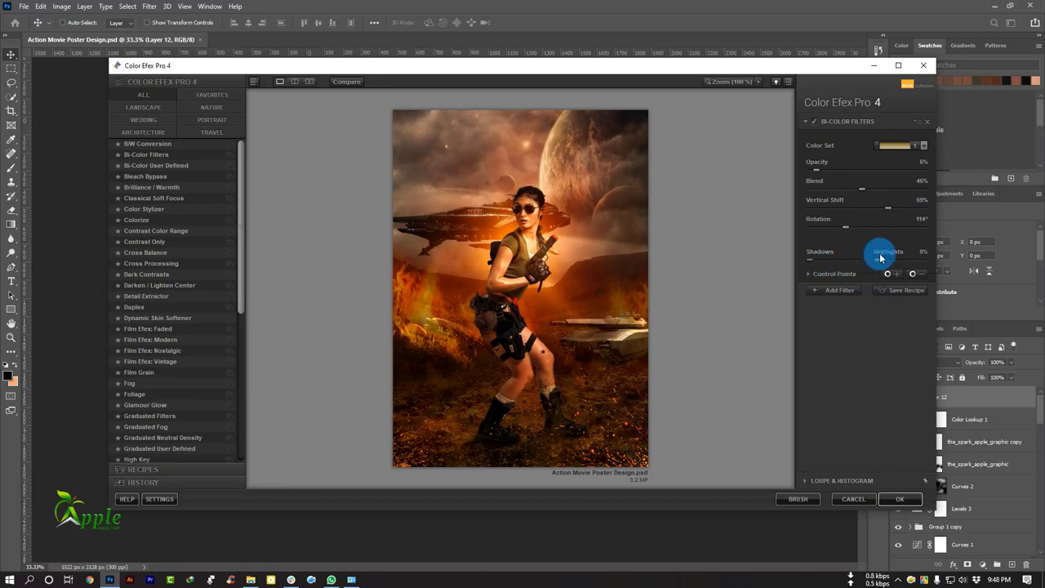
click(899, 499)
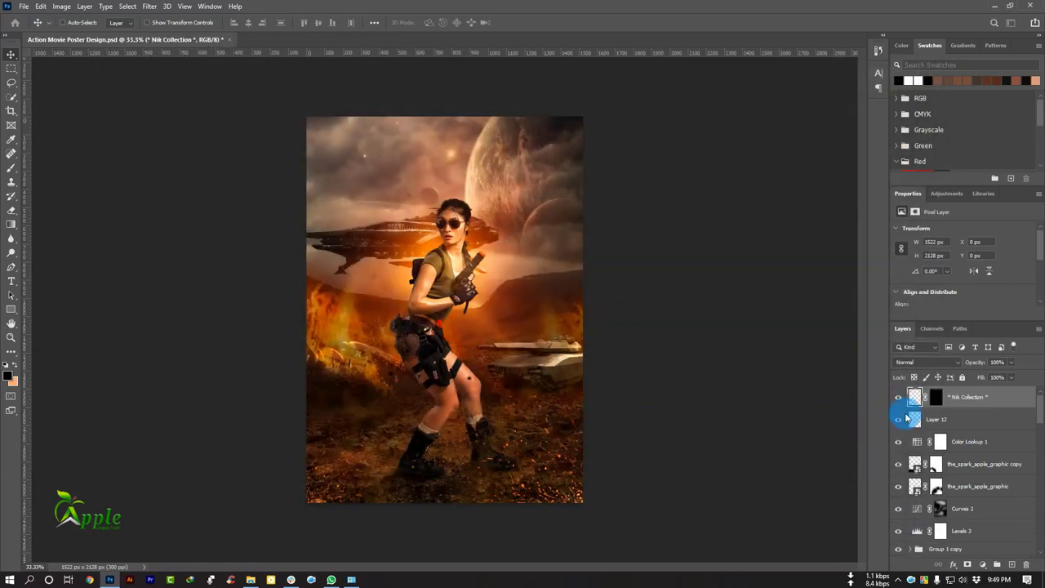
click(898, 397)
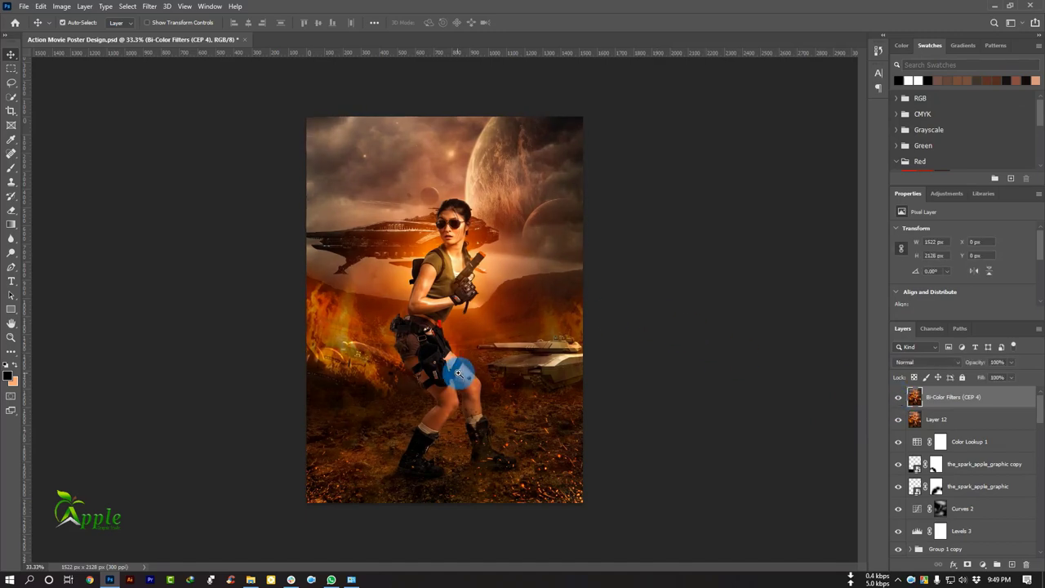
ctrl+click(562, 365)
alt+click(605, 347)
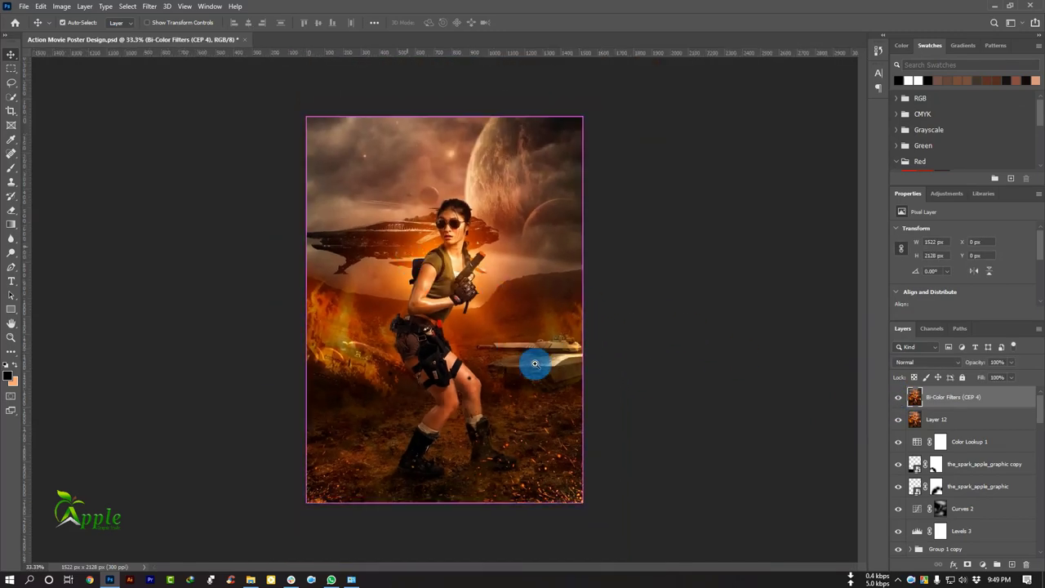
ctrl+click(420, 299)
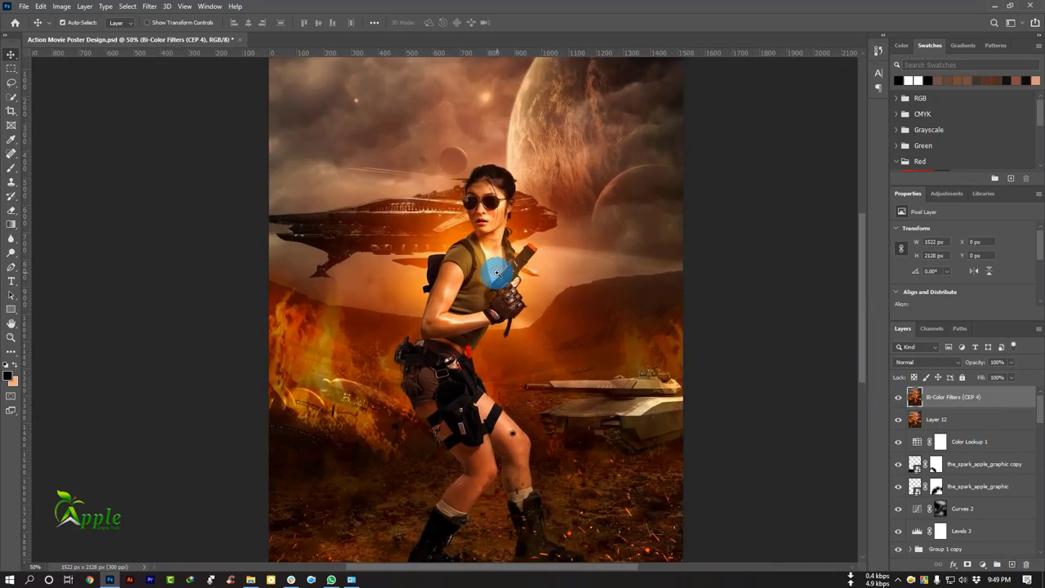
ctrl+click(580, 313)
mouse_move(580, 312)
mouse_down()
mouse_move(574, 302)
mouse_move(563, 361)
mouse_up()
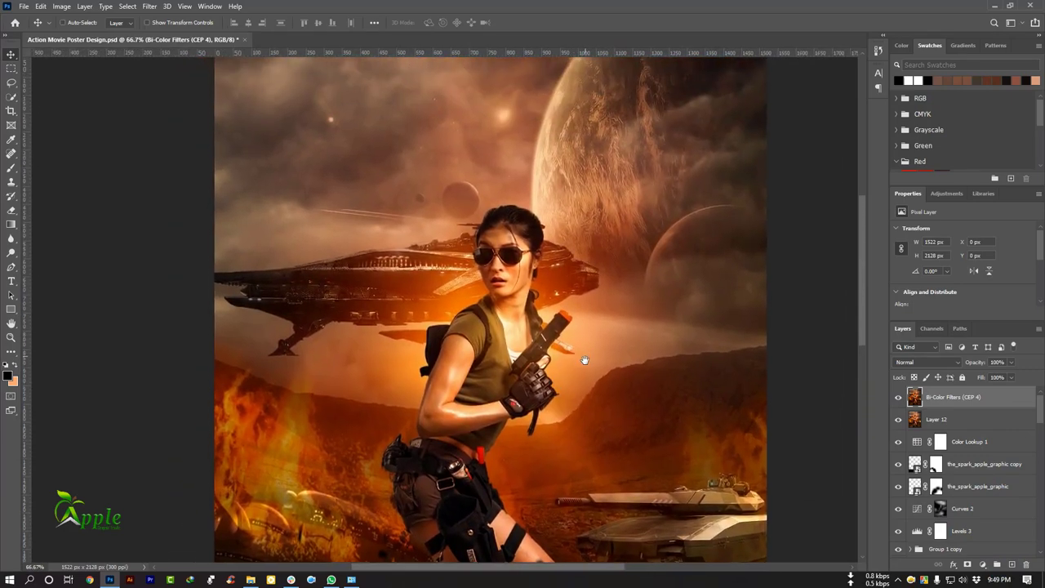
key(ctrl+minus)
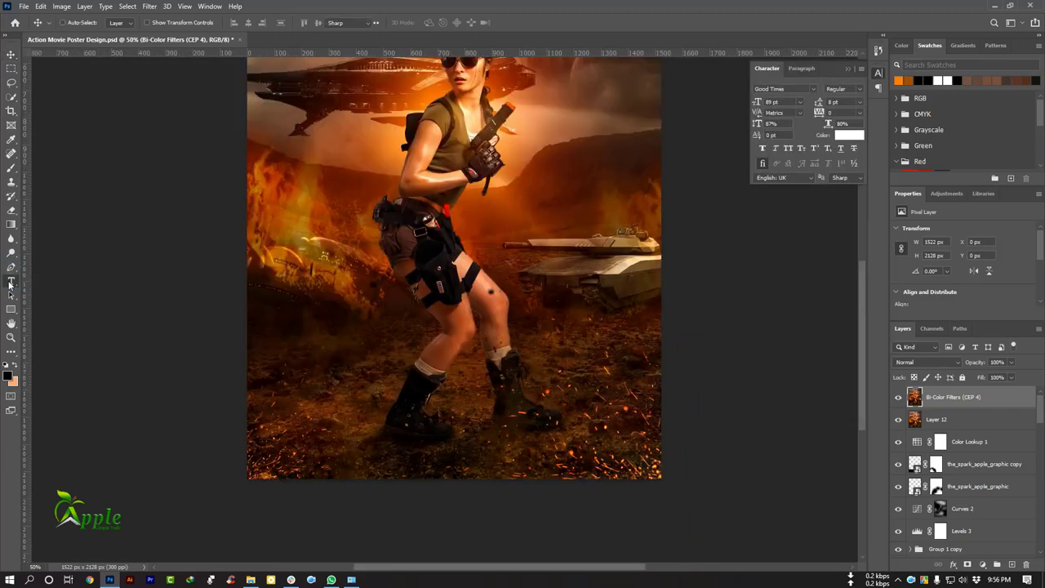
Add 42 pt placeholder LOREM IPSUM text and centre it horizontally on the poster
key(t)
click(332, 398)
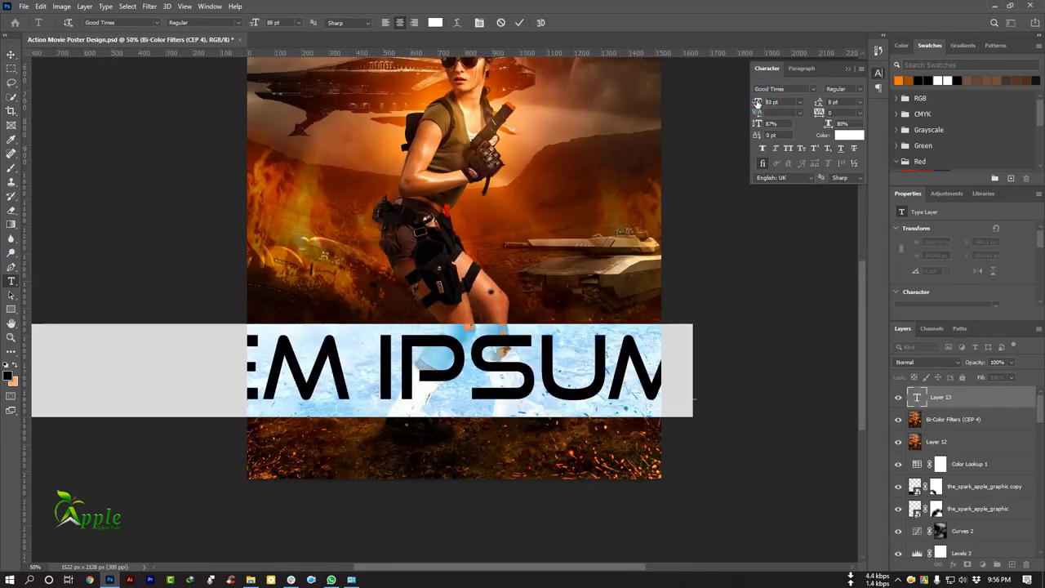
text(42)
key(Return)
click(519, 23)
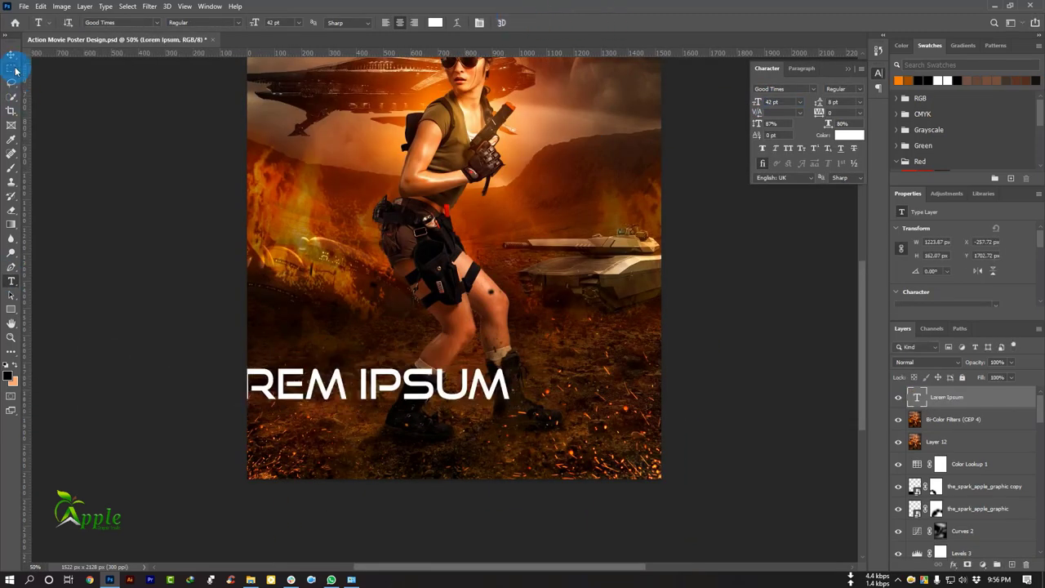
click(11, 54)
drag(343, 384, 461, 390)
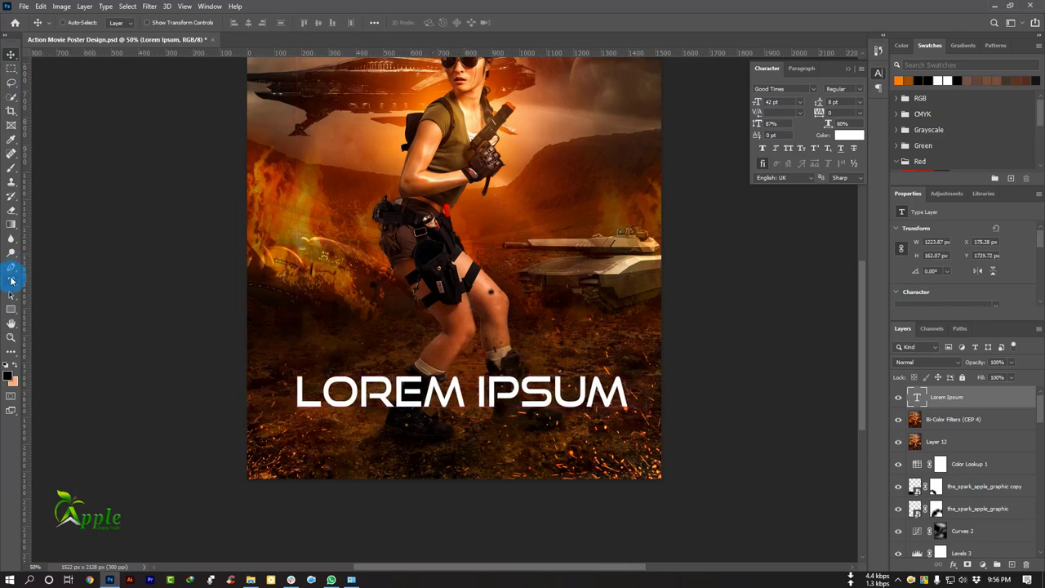
Replace the placeholder text with the title EXTRIME and nudge it into place
click(12, 281)
click(358, 399)
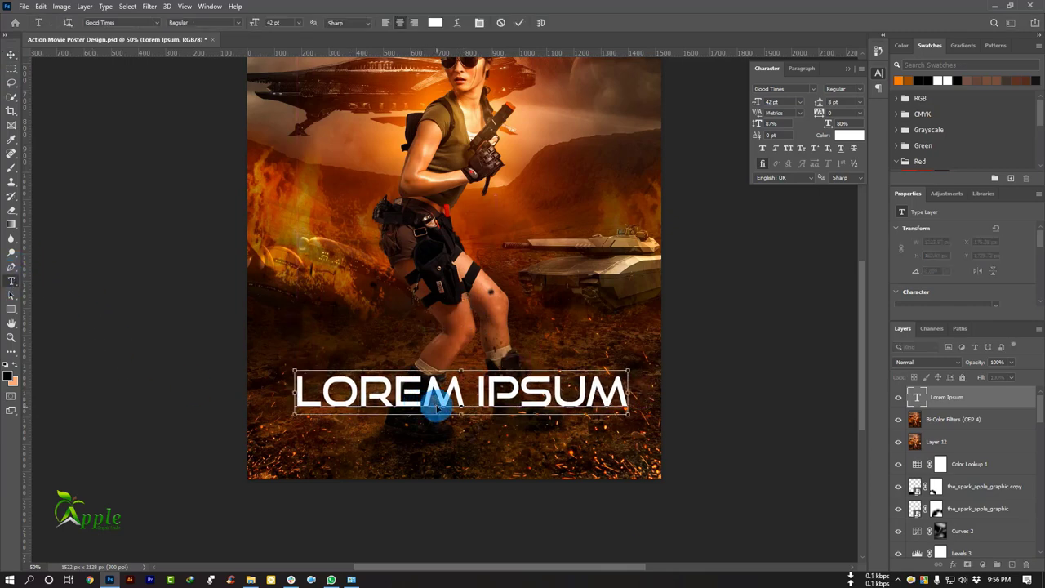
key(ctrl+a)
text(EXTR)
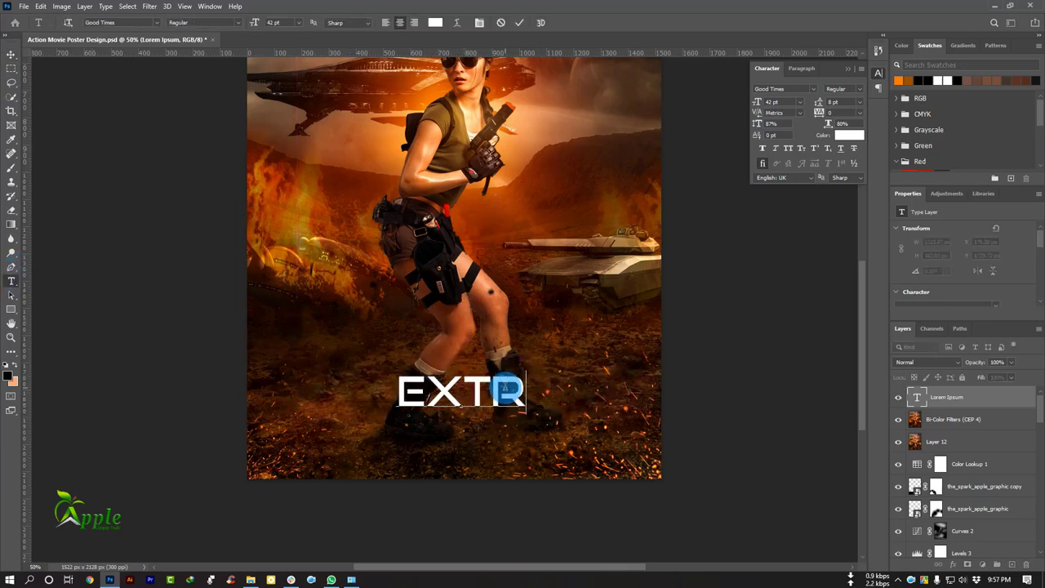
text(IME)
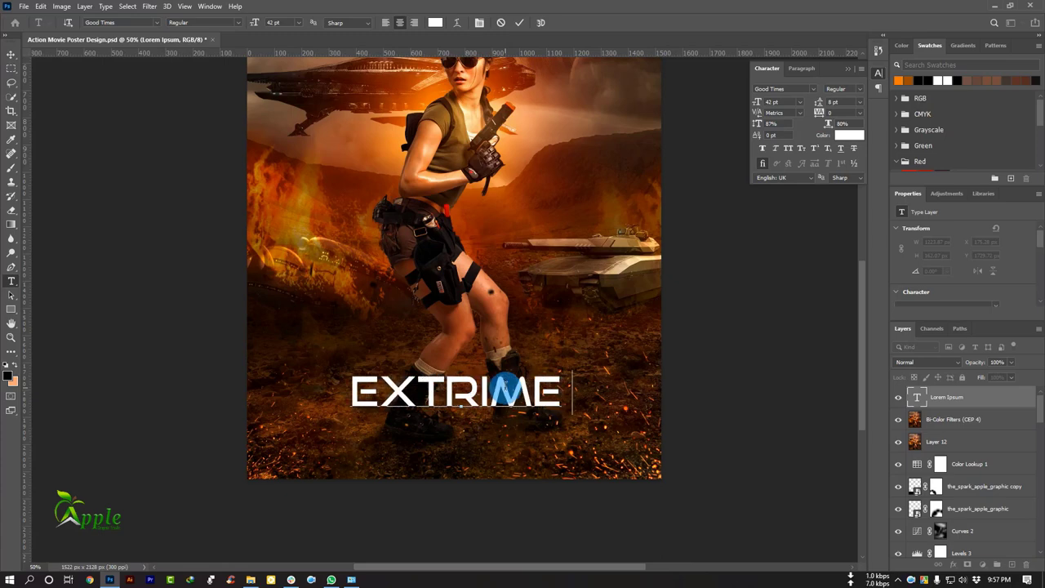
click(11, 54)
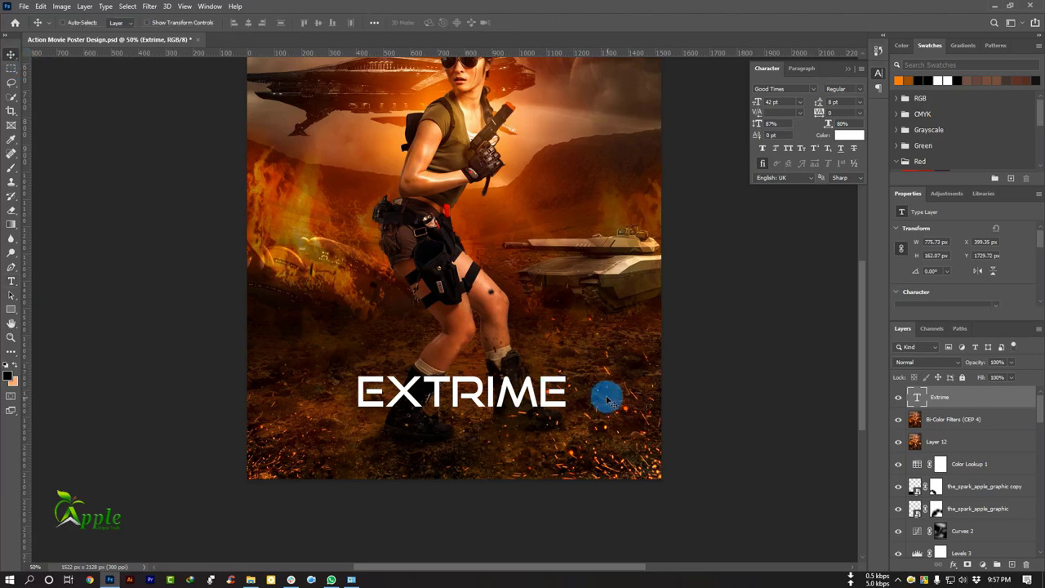
mouse_move(607, 397)
mouse_down()
mouse_move(570, 418)
mouse_move(614, 427)
mouse_move(570, 370)
mouse_up()
Resize the EXTRIME title to fit across the lower width of the poster
click(539, 22)
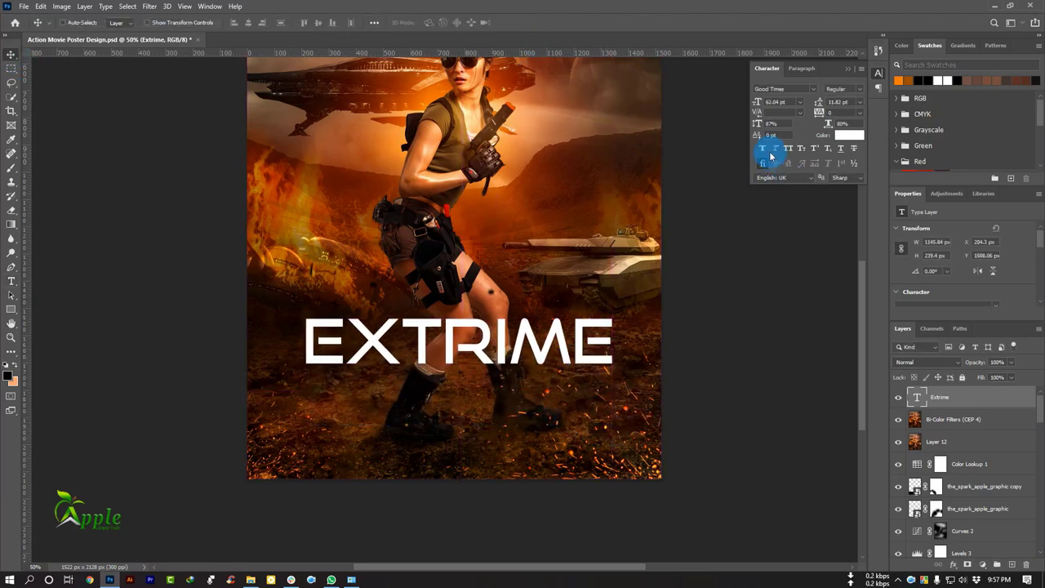
click(879, 73)
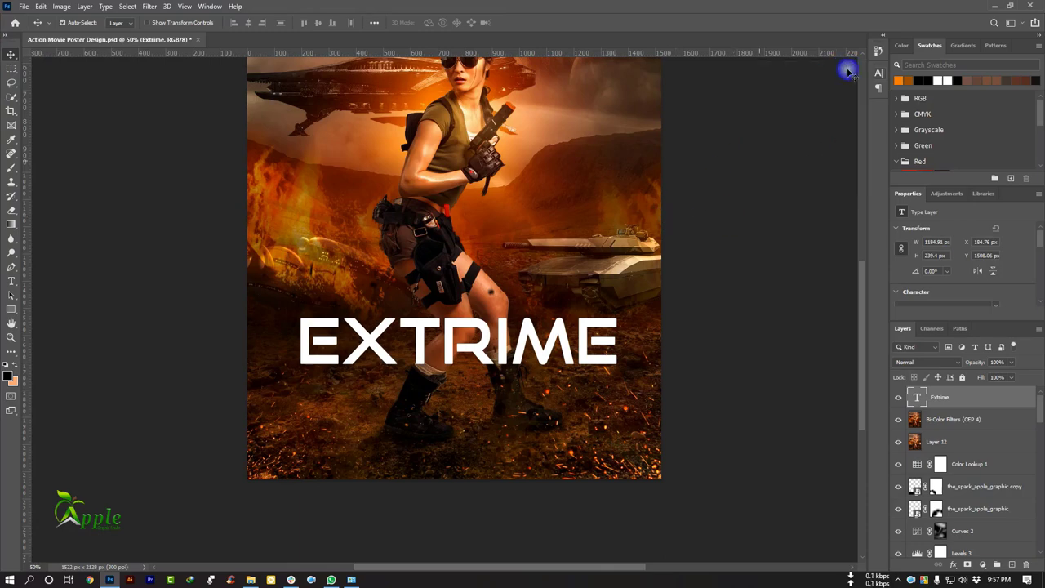
key(ctrl+minus)
key(ctrl+t)
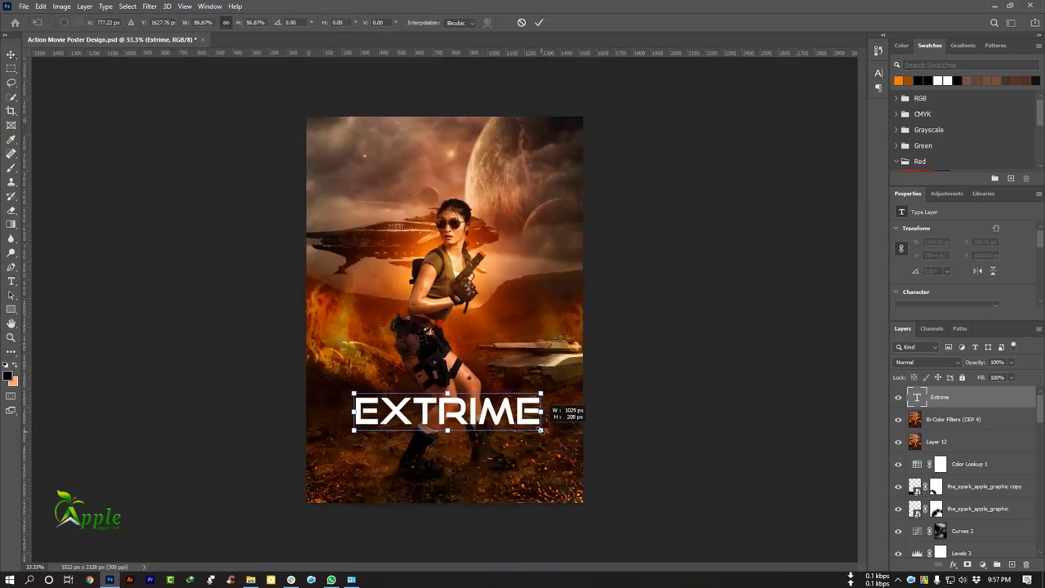
drag(552, 434, 539, 425)
click(539, 22)
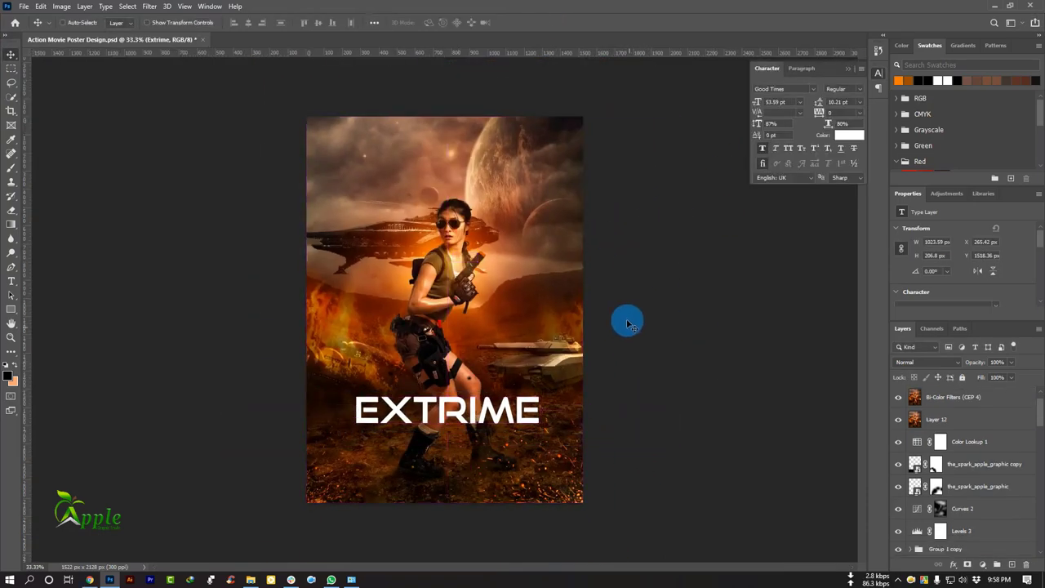
scroll(937, 511, down, 1)
scroll(957, 413, up, 1)
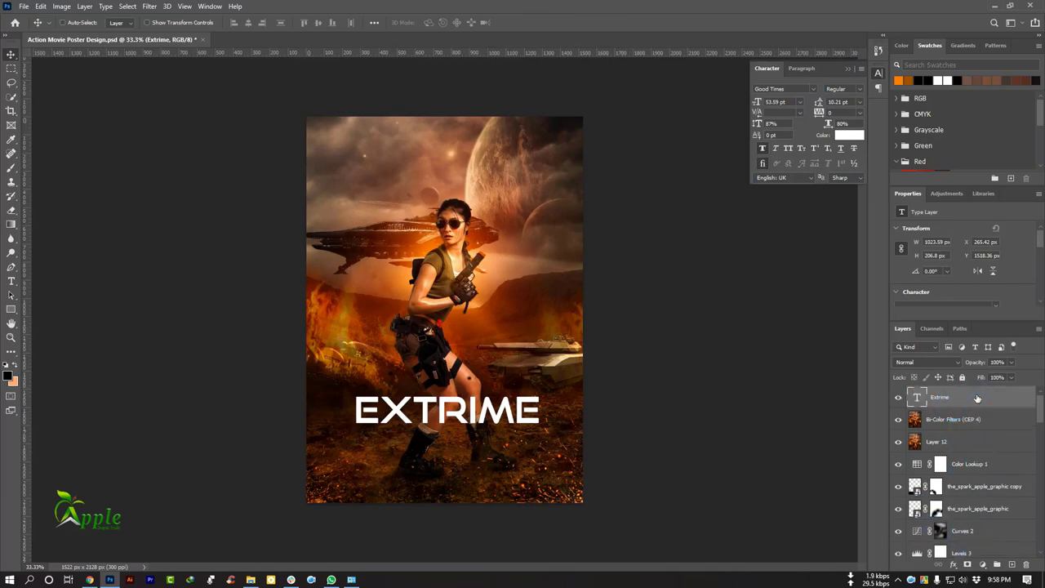
double_click(978, 398)
Enable a Gradient Overlay on the title and set its left stop to vivid orange
click(657, 405)
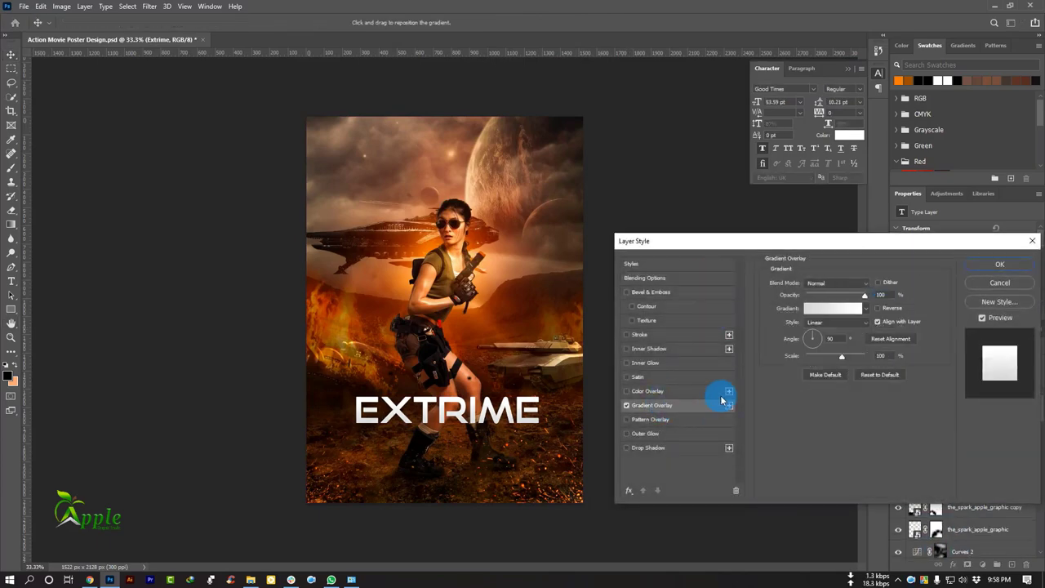
click(824, 310)
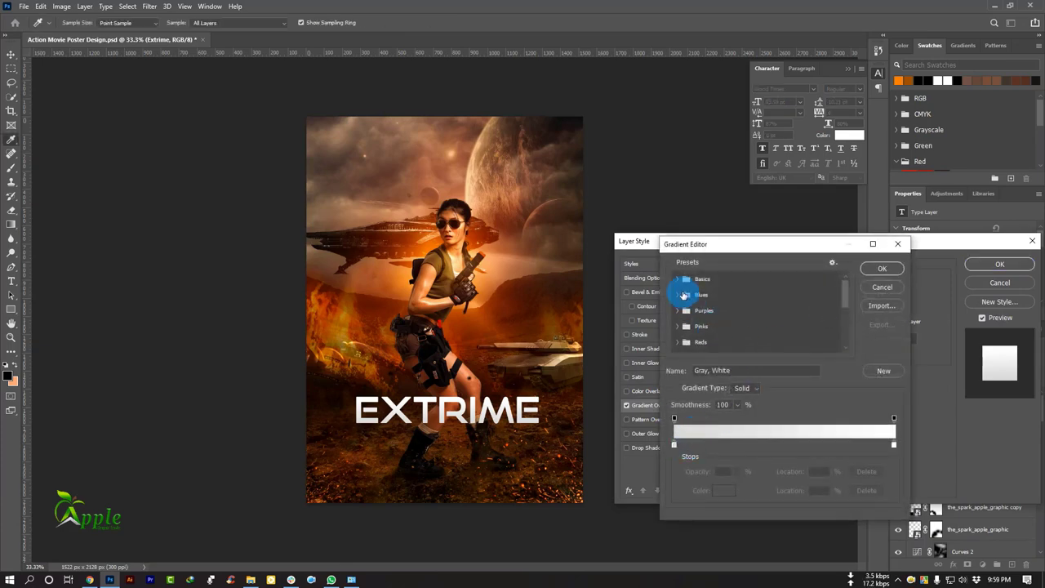
double_click(674, 445)
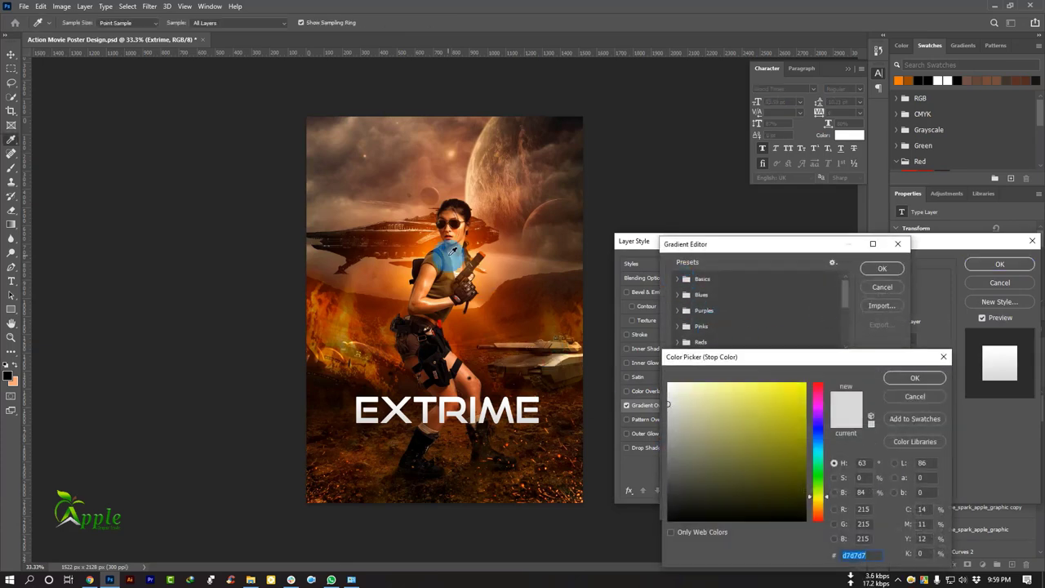
click(451, 249)
click(482, 273)
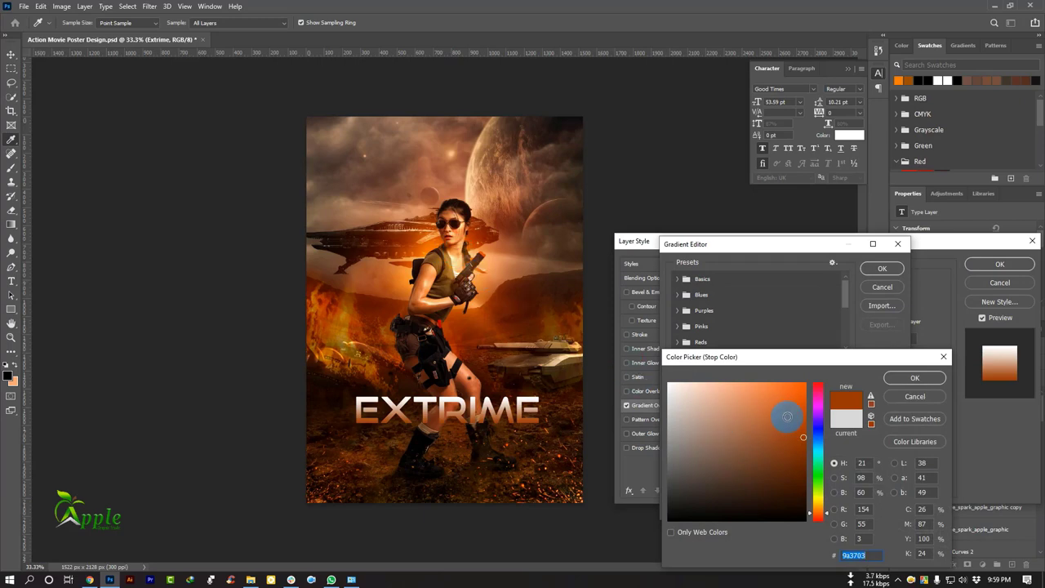
drag(787, 416, 802, 398)
click(914, 380)
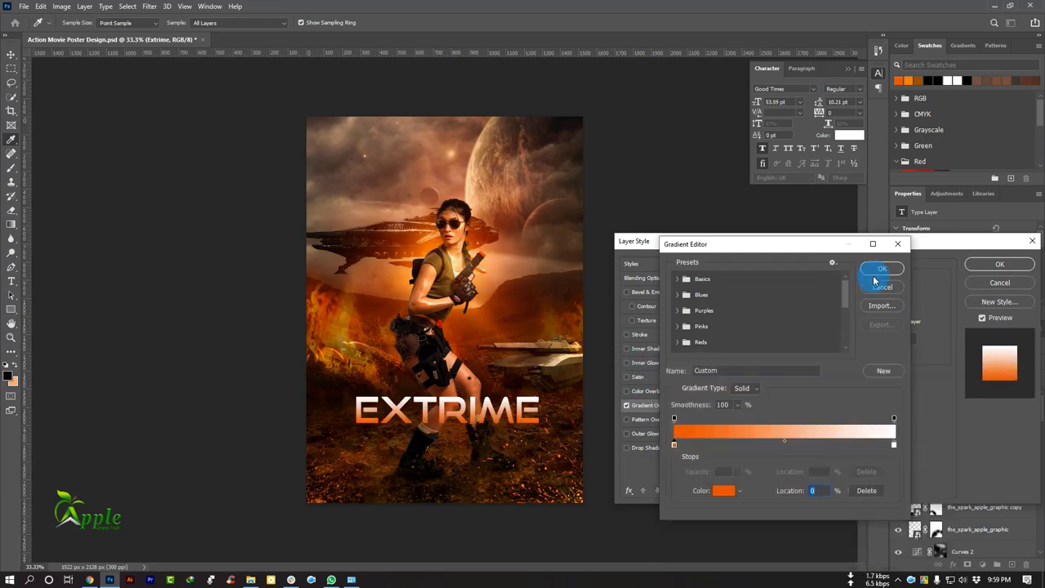
Set the right gradient stop to red and apply the orange-to-red overlay
double_click(894, 447)
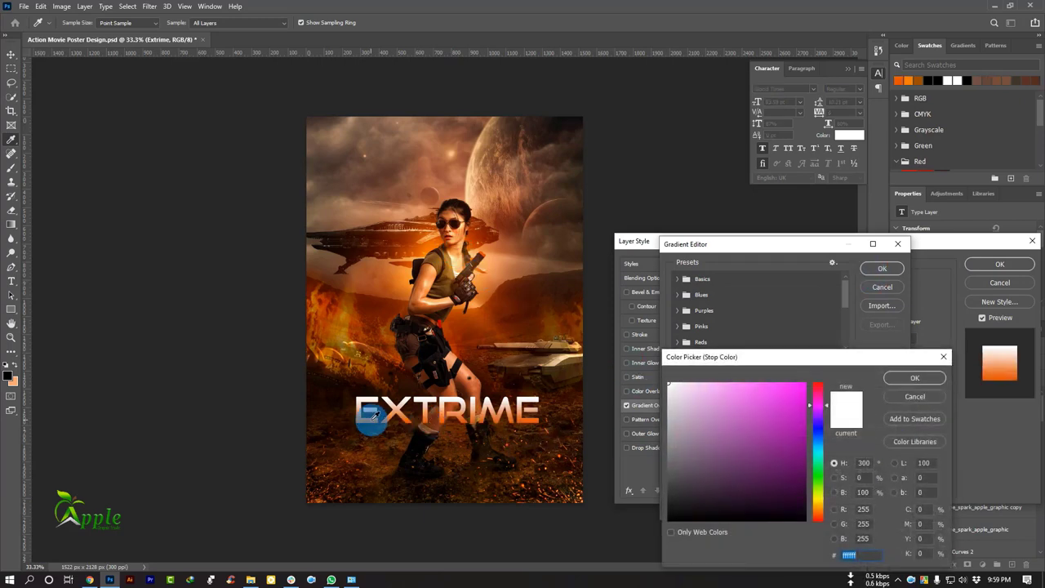
click(798, 384)
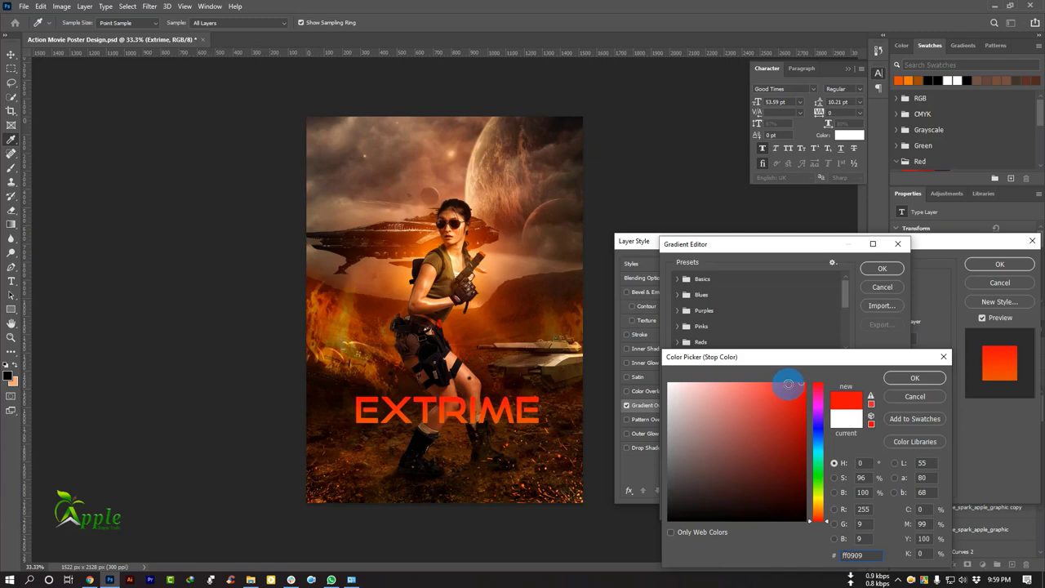
click(914, 378)
click(882, 269)
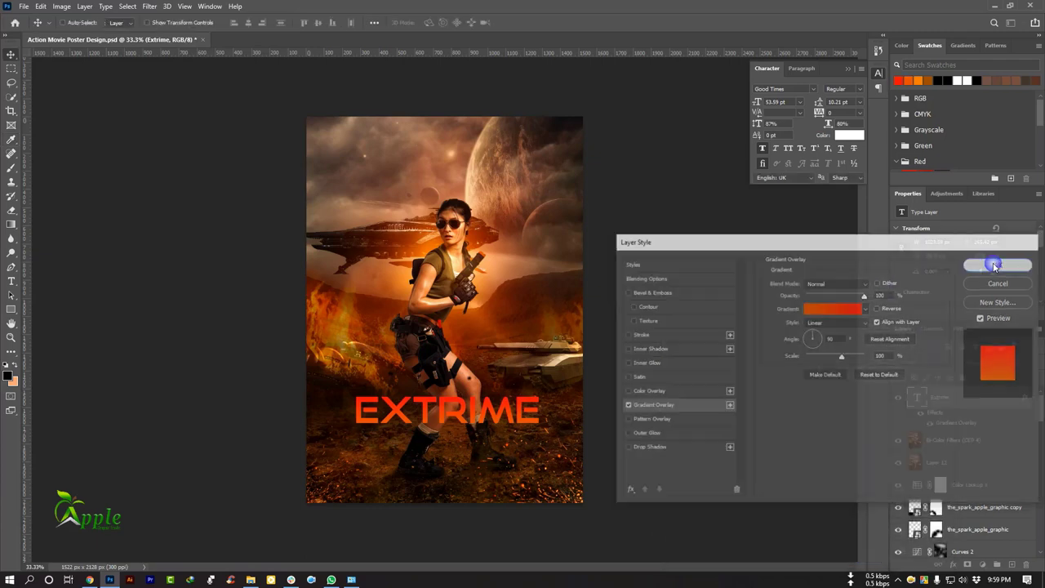
click(999, 264)
click(1030, 400)
Centre the EXTRIME title horizontally on the canvas and deselect
drag(520, 415, 492, 402)
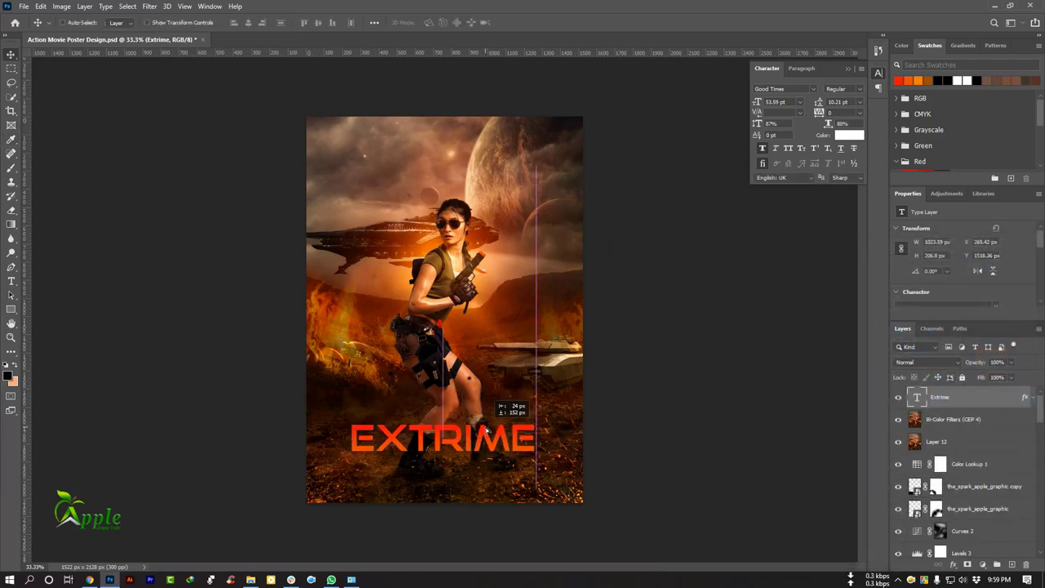
key(ctrl+a)
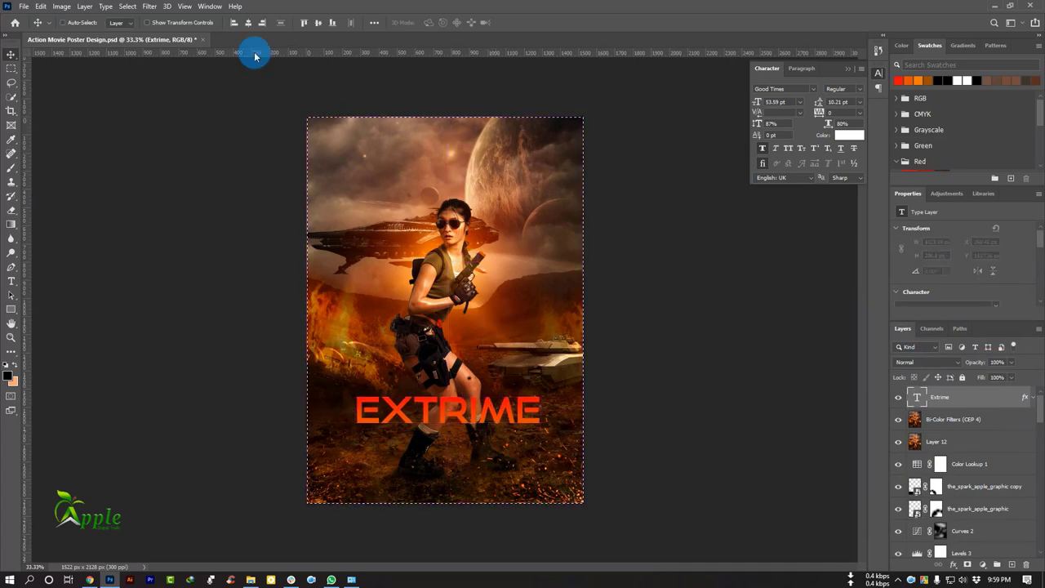
click(248, 22)
click(128, 5)
click(133, 30)
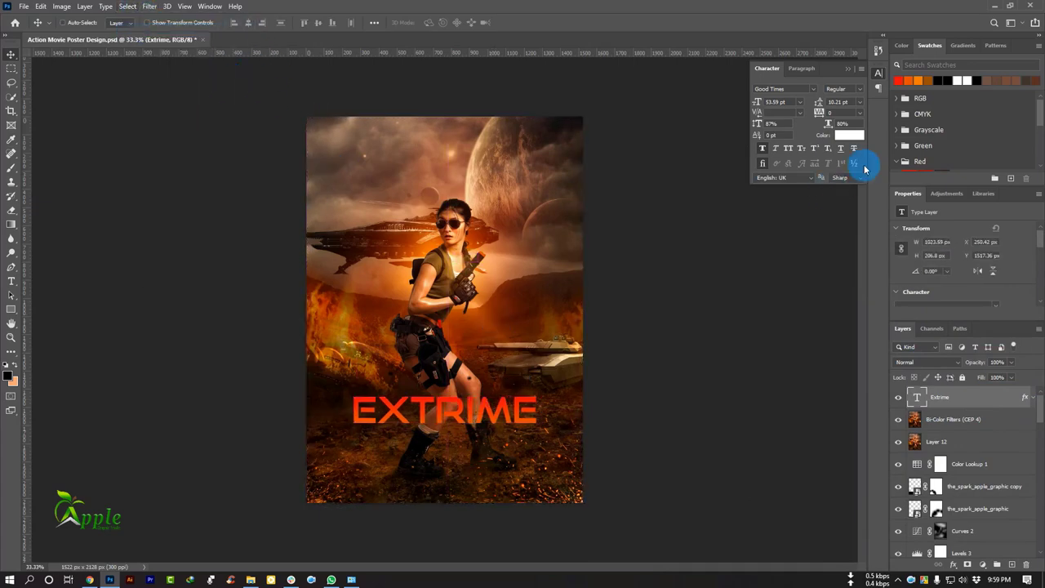
Drag texture-944263 from the Metal Background folder onto the poster
click(251, 580)
click(886, 168)
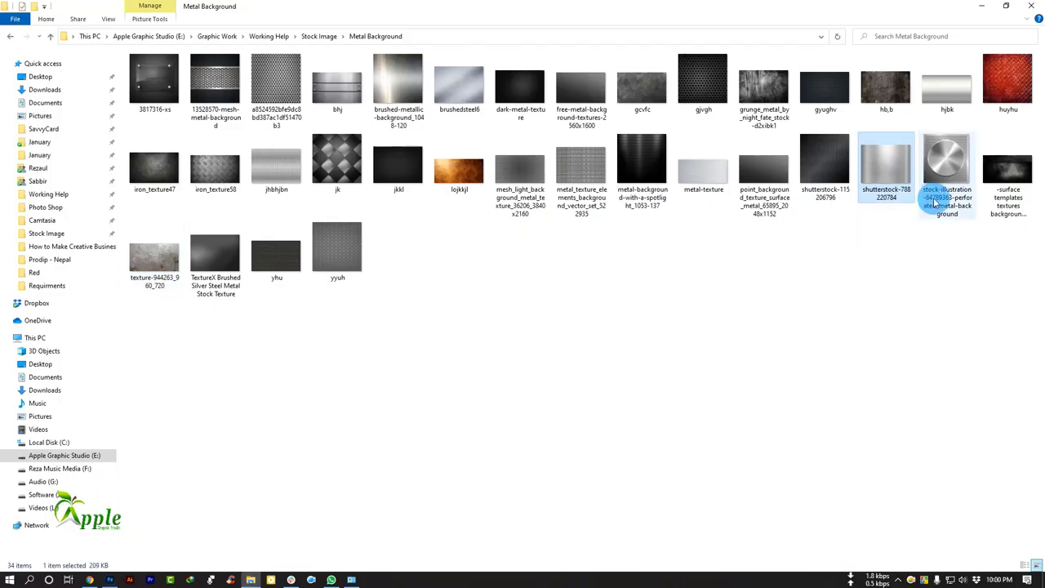
mouse_move(154, 255)
mouse_down()
mouse_move(527, 346)
mouse_move(527, 433)
mouse_up()
Clip the texture-944263 layer to the EXTRIME letters and set it to Linear Light
click(521, 22)
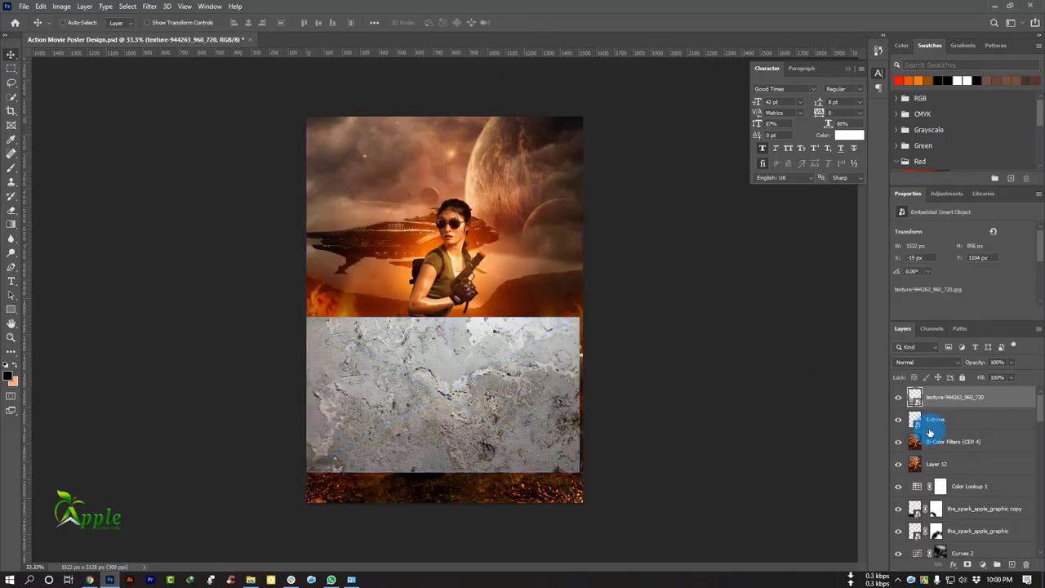
right_click(960, 398)
click(856, 347)
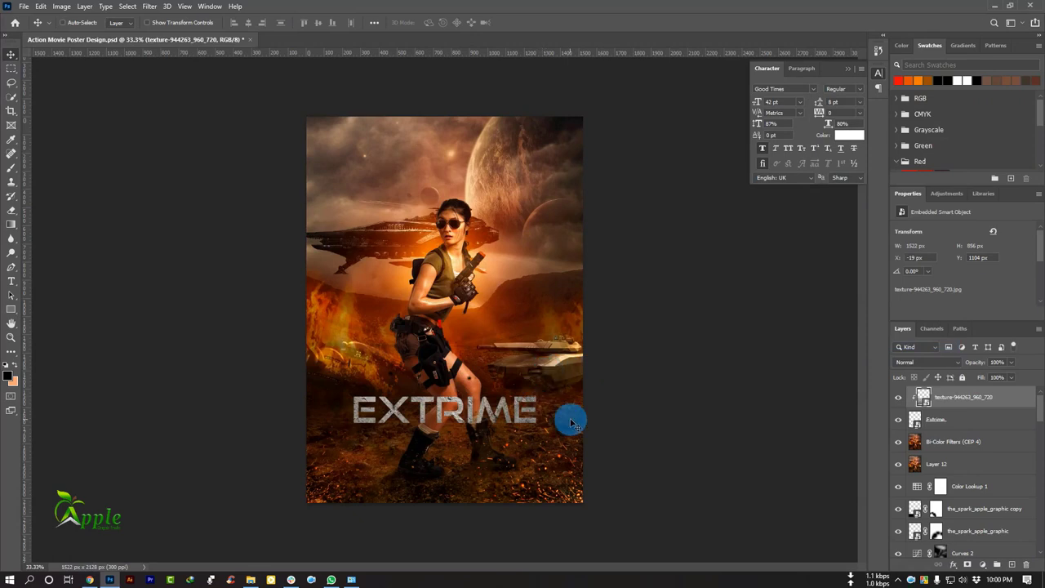
click(937, 366)
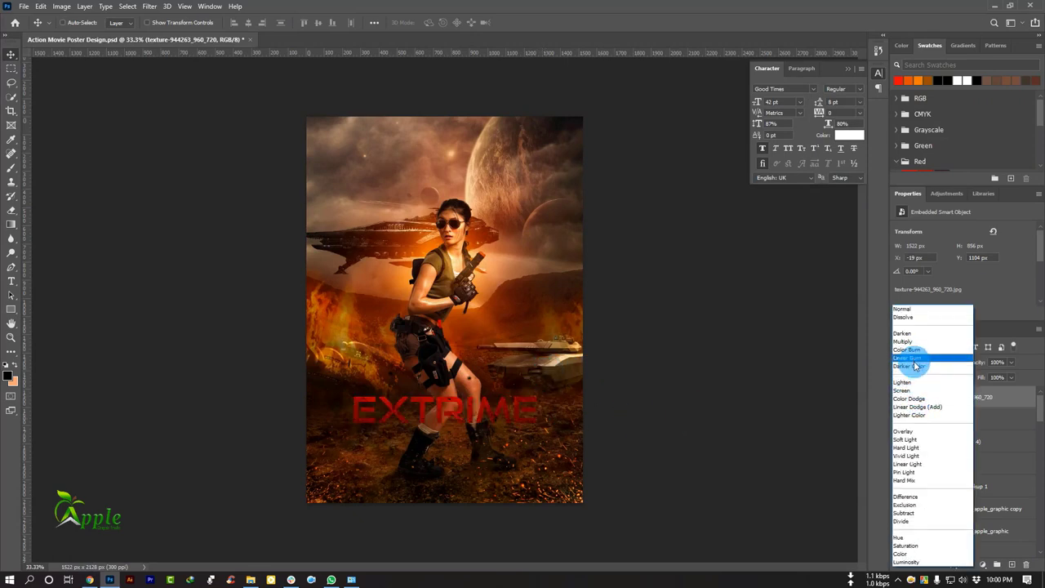
click(914, 465)
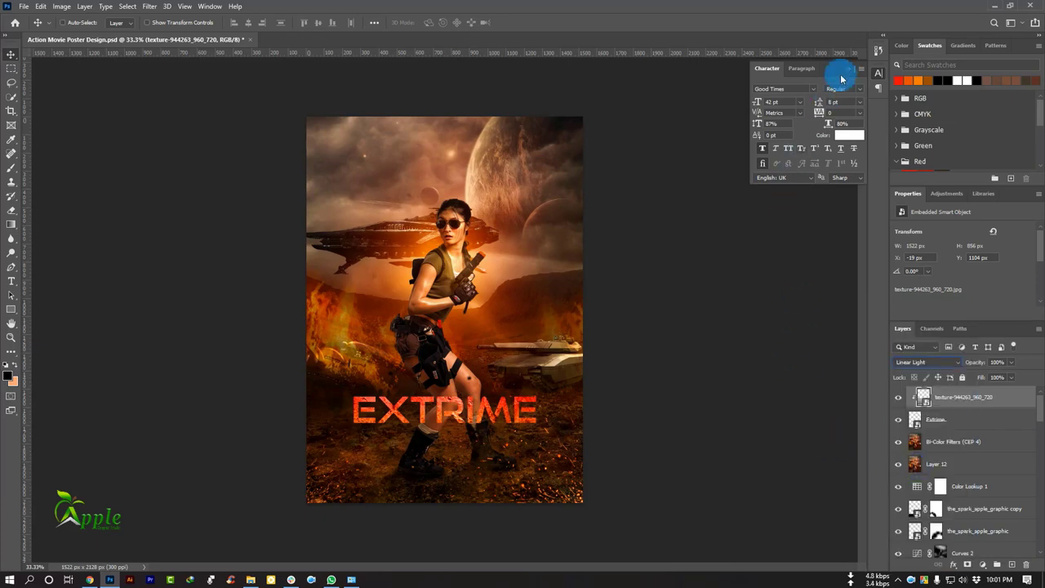
click(848, 67)
Group the title and texture layers as Group 2 and scale it to about 120%
shift+click(955, 422)
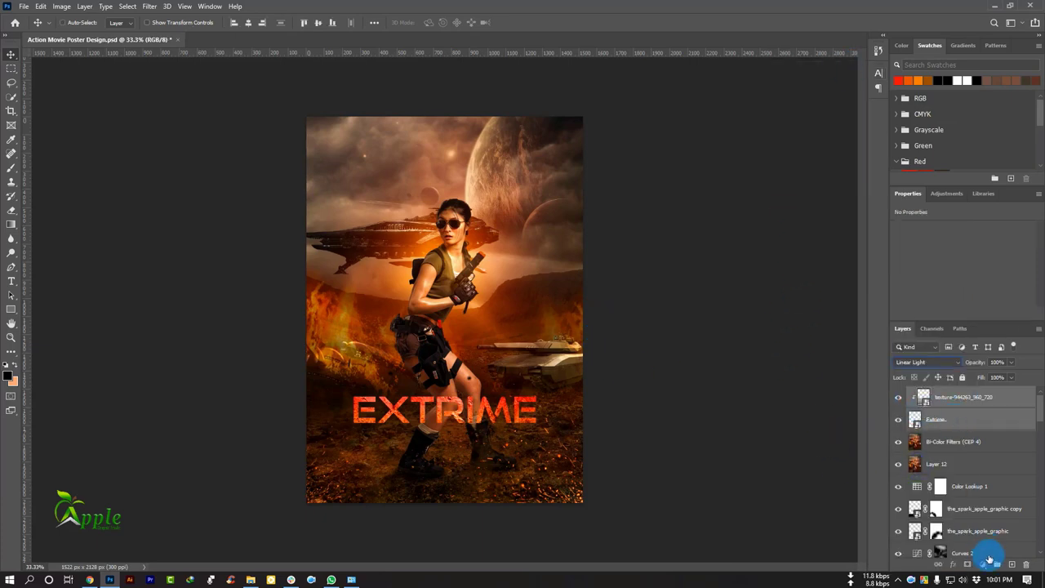
click(996, 564)
key(ctrl+t)
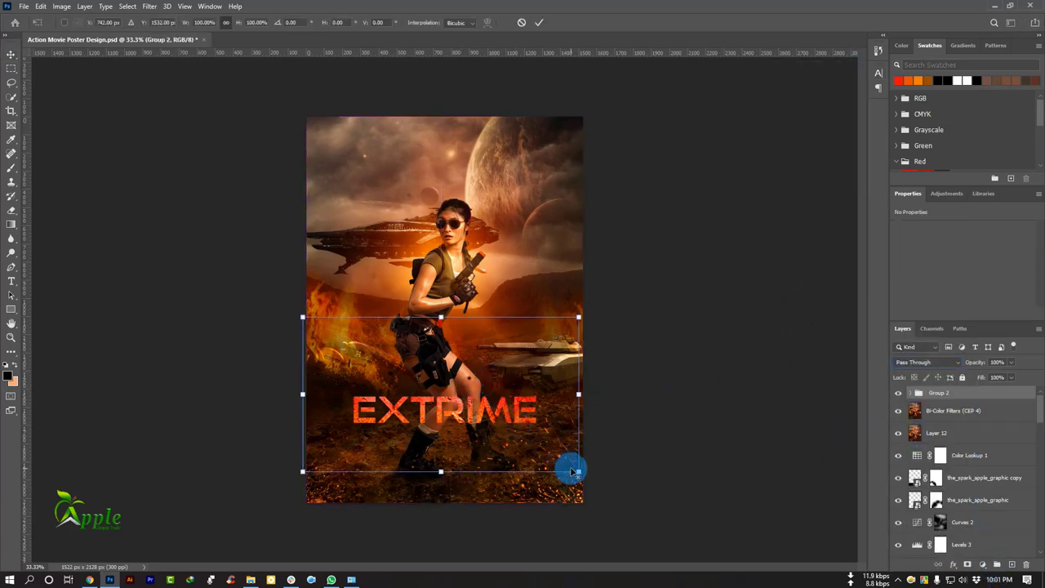
drag(578, 471, 606, 488)
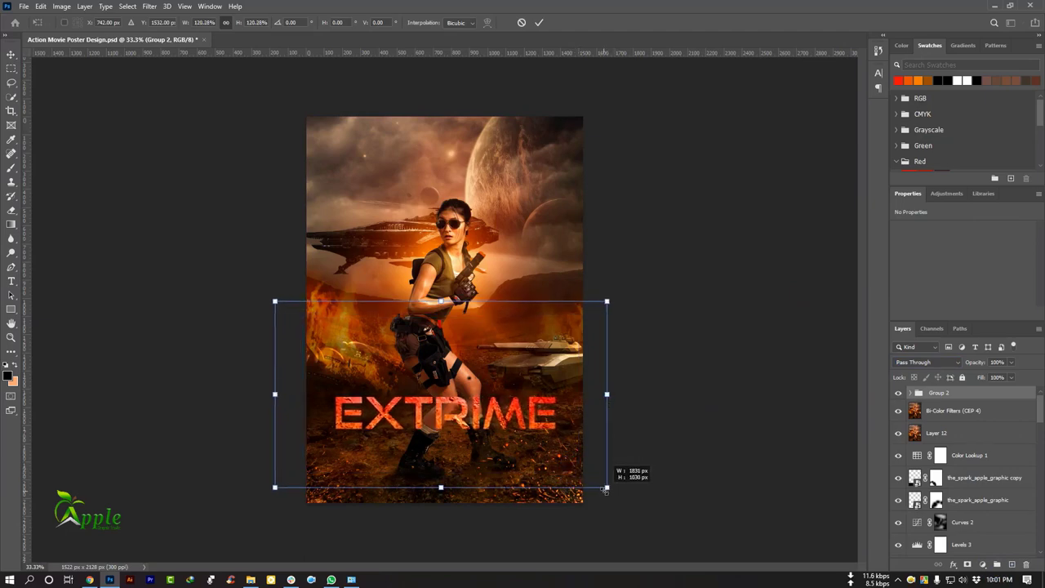
click(538, 22)
key(ctrl+plus)
drag(475, 449, 473, 396)
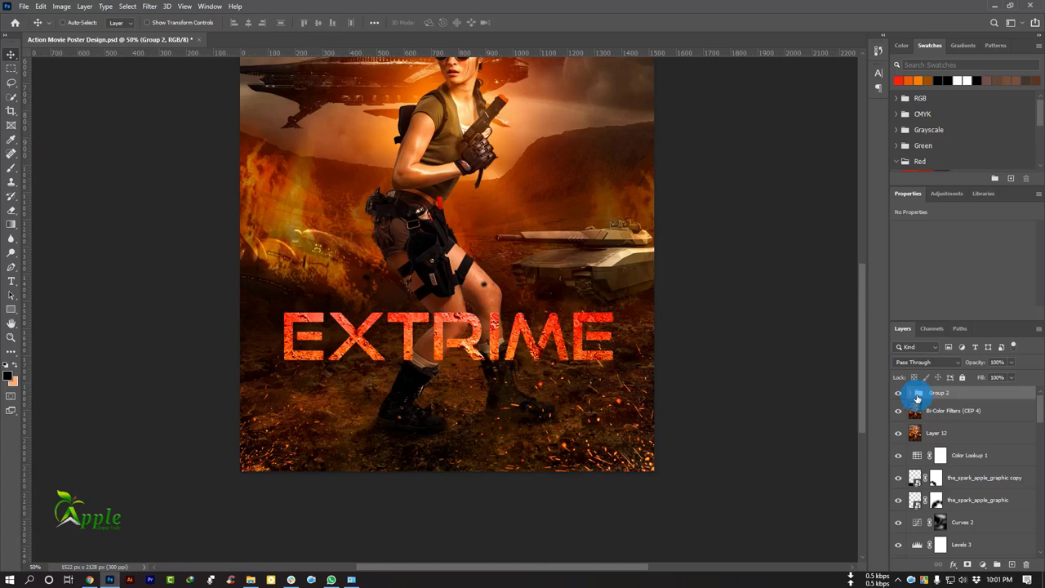
Add a Linear 90° black Gradient Fill above Bi-Color Filters at 47% opacity
click(964, 415)
click(982, 564)
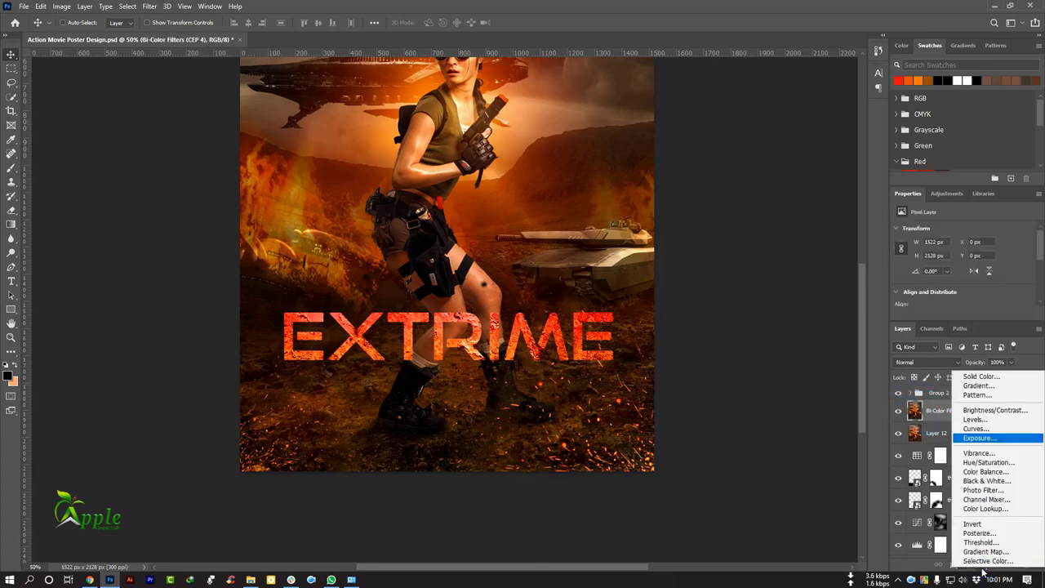
click(982, 386)
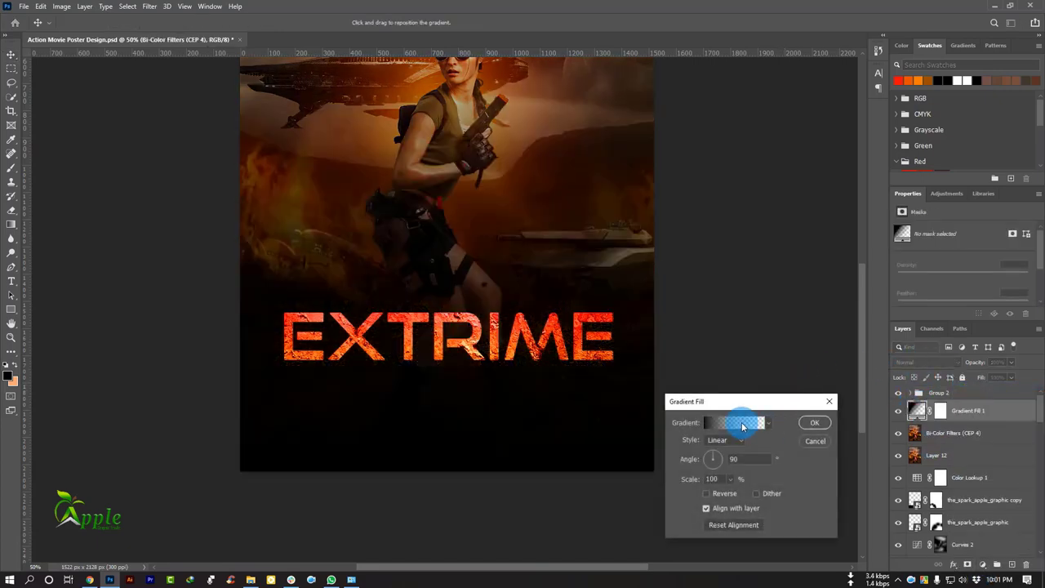
click(805, 421)
key(ctrl+minus)
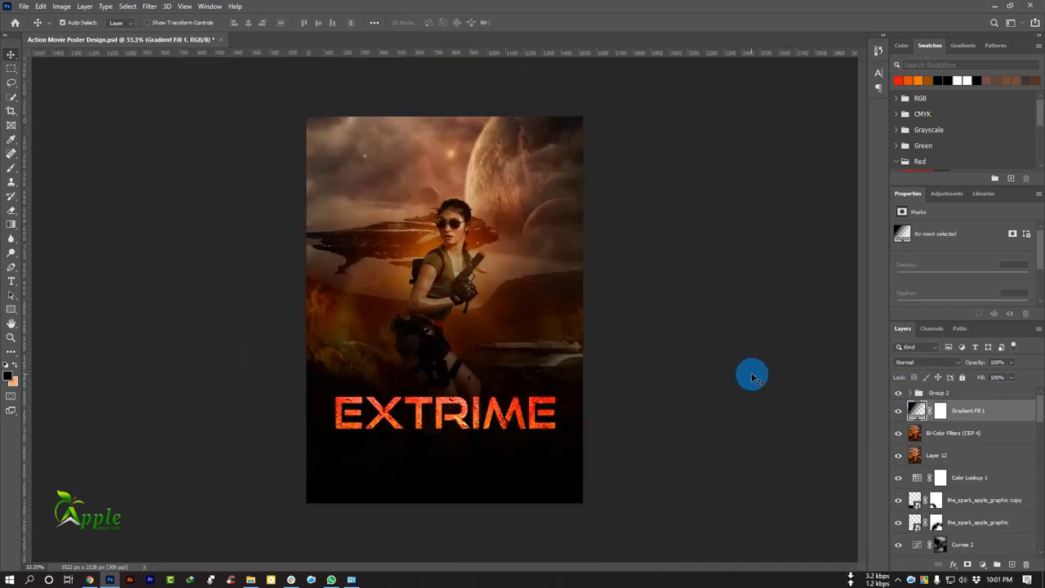
drag(1012, 368, 973, 377)
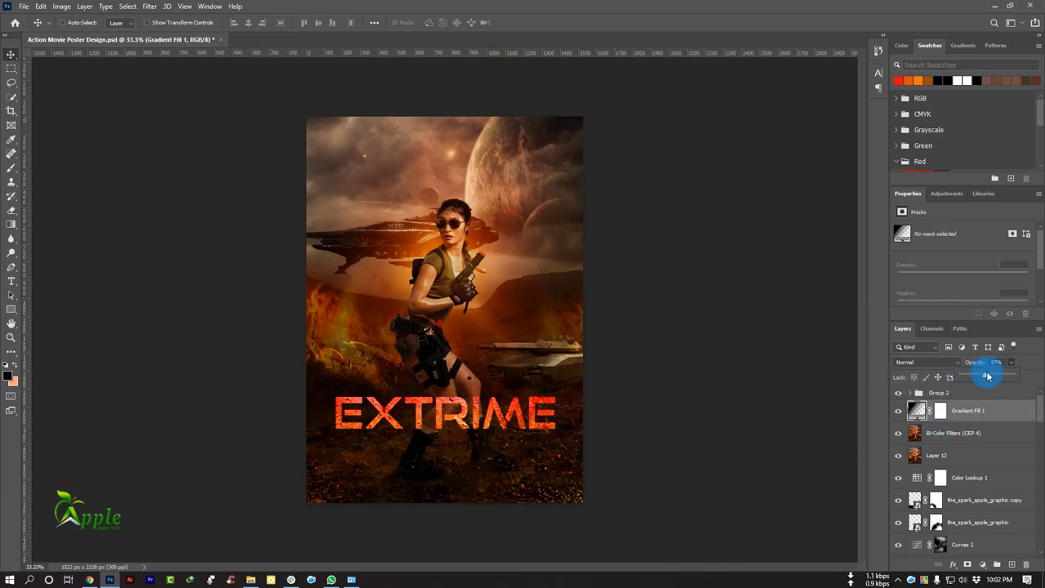
Target the Gradient Fill layer mask with the Brush and try a stroke below EXTRIME, undoing it
click(10, 168)
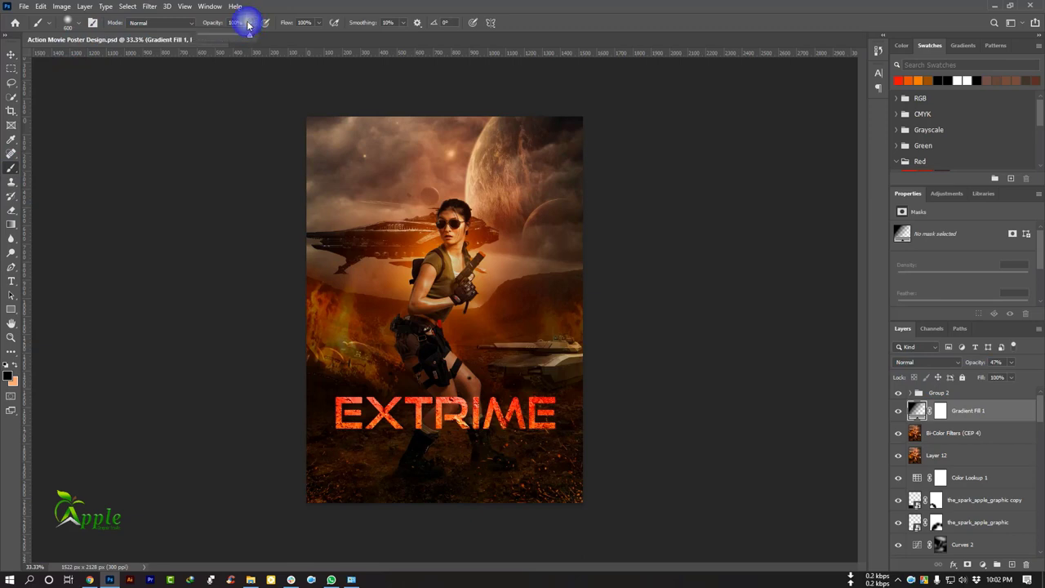
click(233, 174)
click(539, 225)
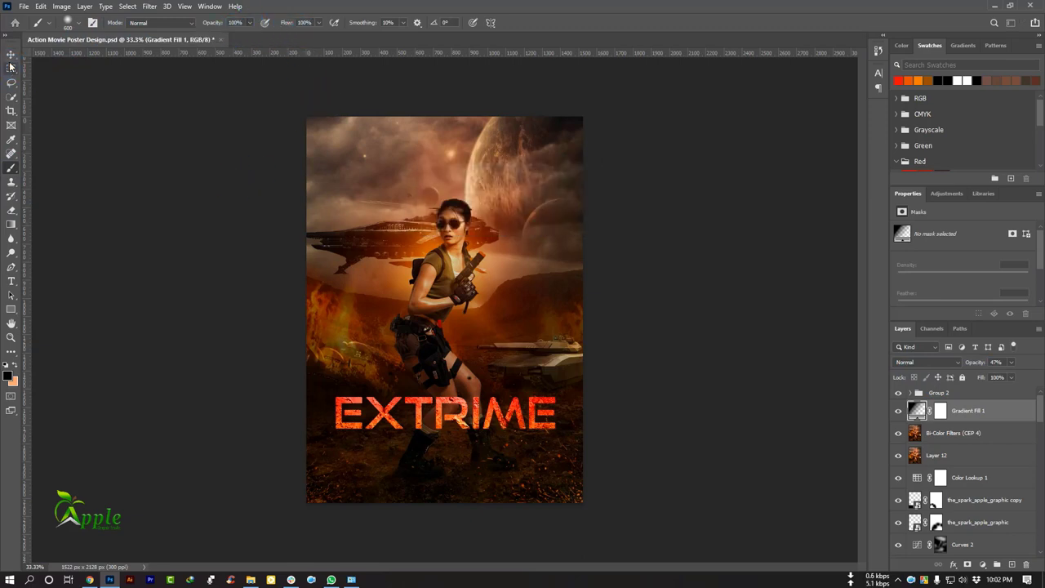
click(11, 56)
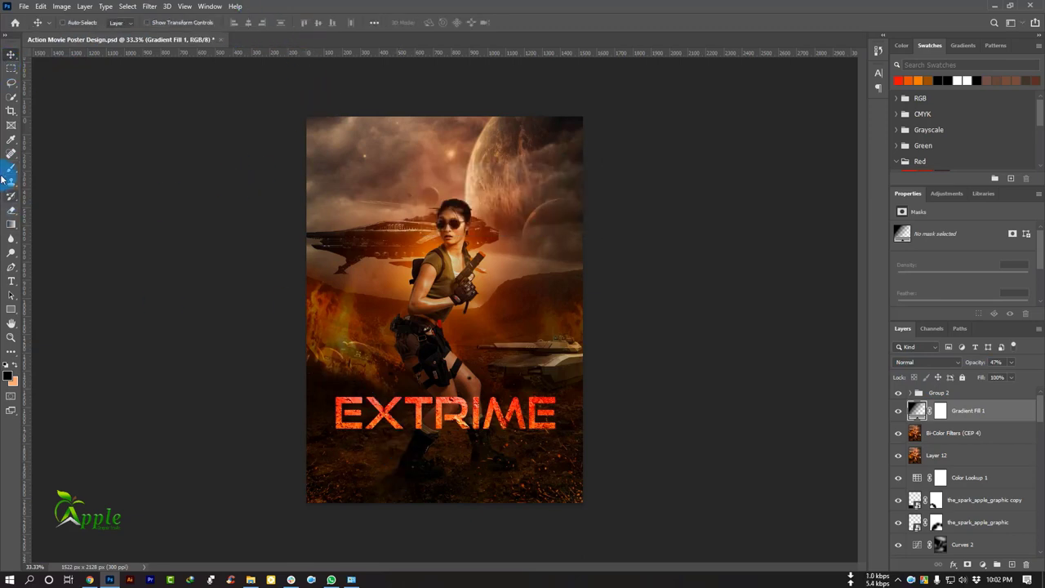
click(10, 168)
click(940, 411)
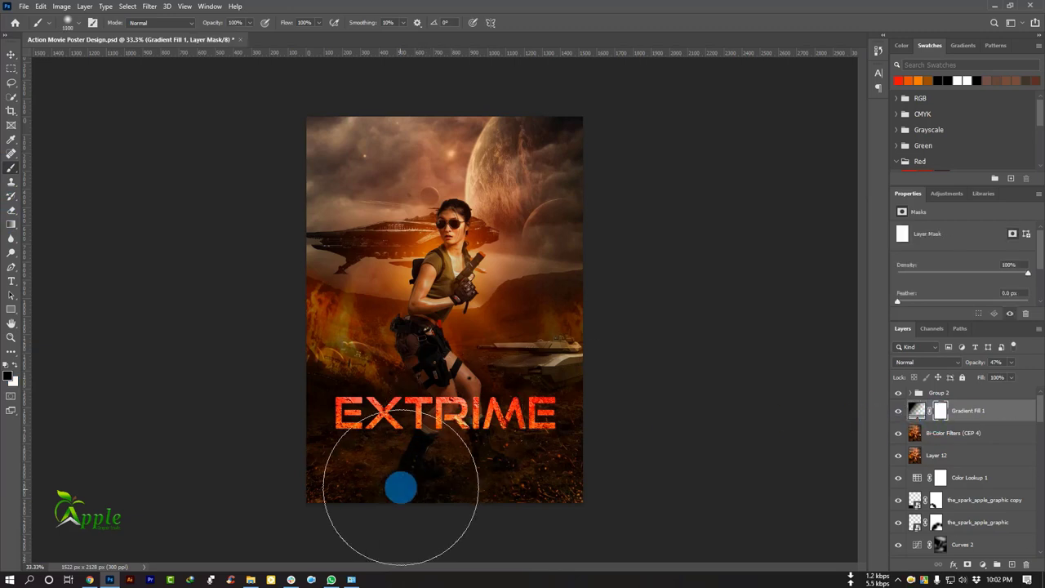
drag(400, 488, 444, 525)
click(690, 532)
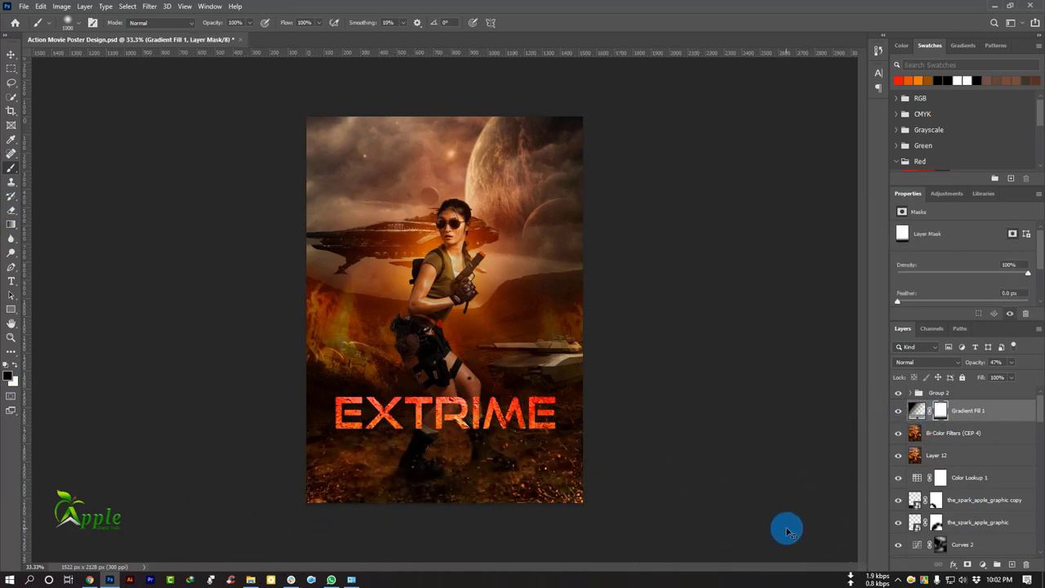
key(ctrl+z)
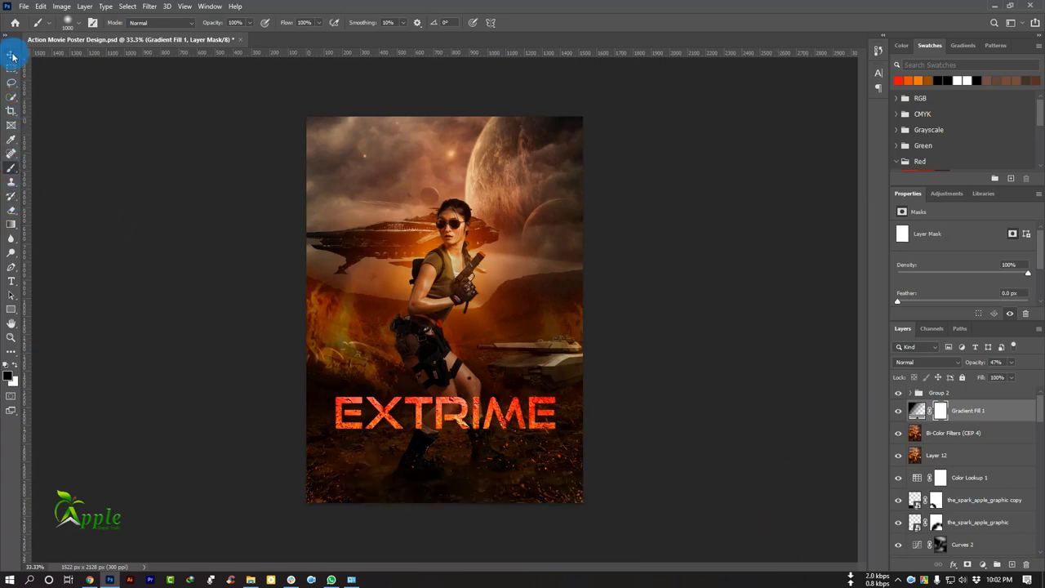
Set brush opacity 50% and flow 58%, then softly paint the mask just below the title
click(12, 55)
click(11, 168)
click(250, 23)
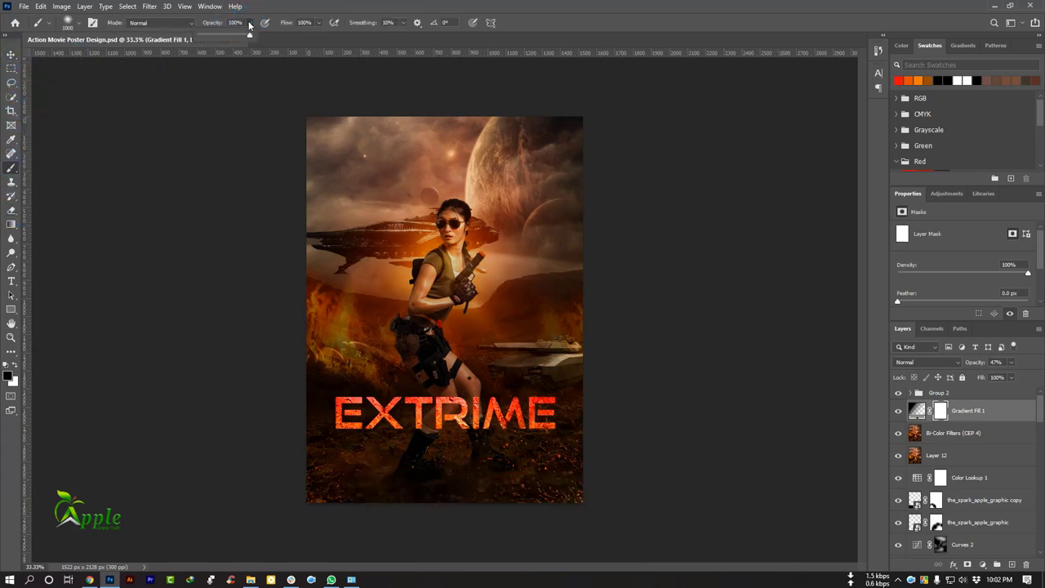
drag(317, 29, 296, 34)
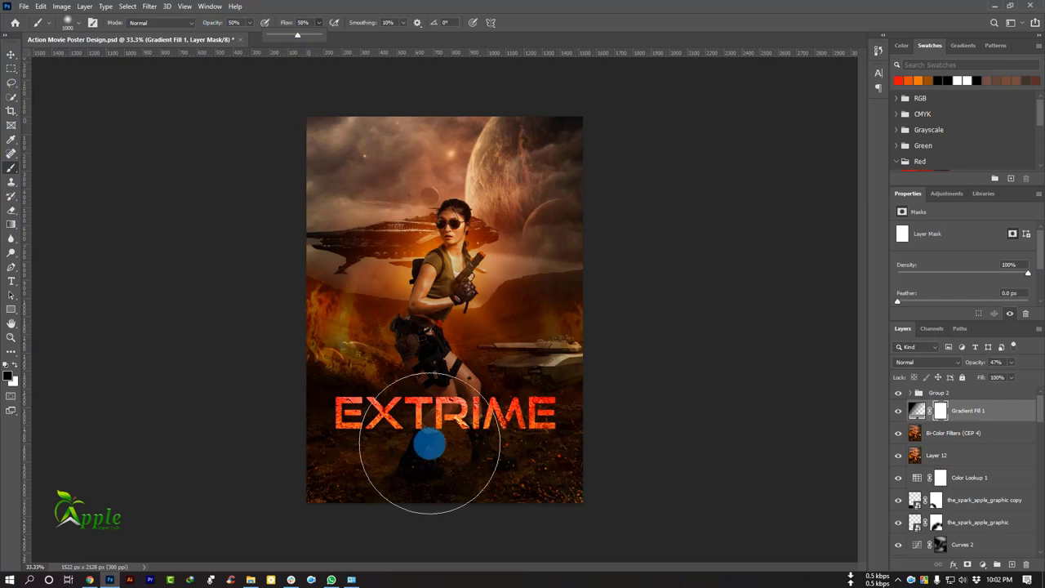
click(422, 438)
click(12, 54)
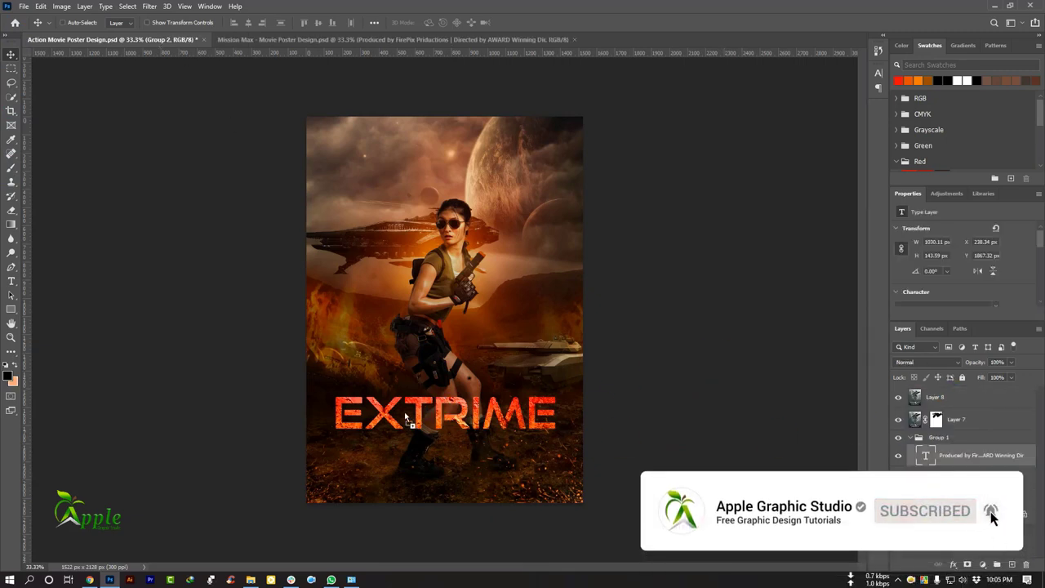
Copy the Mission Max credits text onto the poster under EXTRIME and scale it to 112%
drag(424, 467, 469, 449)
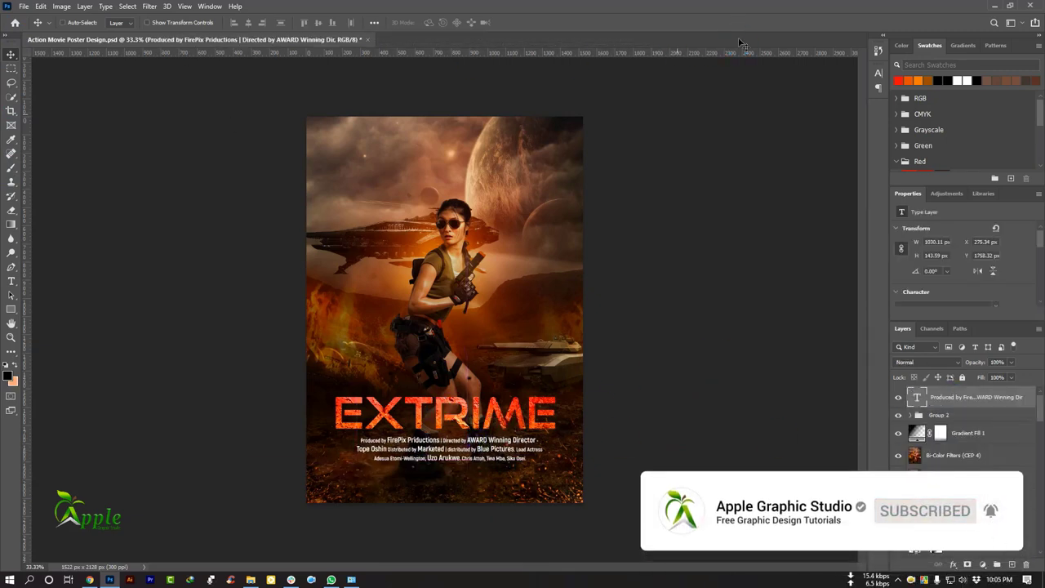
key(ctrl+plus)
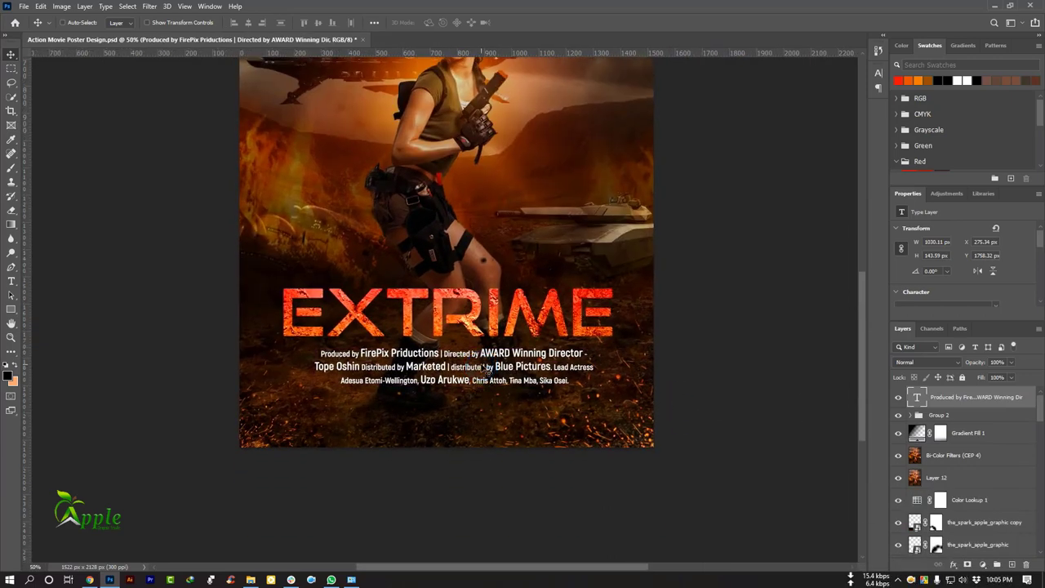
mouse_move(469, 363)
mouse_down()
mouse_move(475, 378)
mouse_move(458, 369)
mouse_up()
key(ctrl+t)
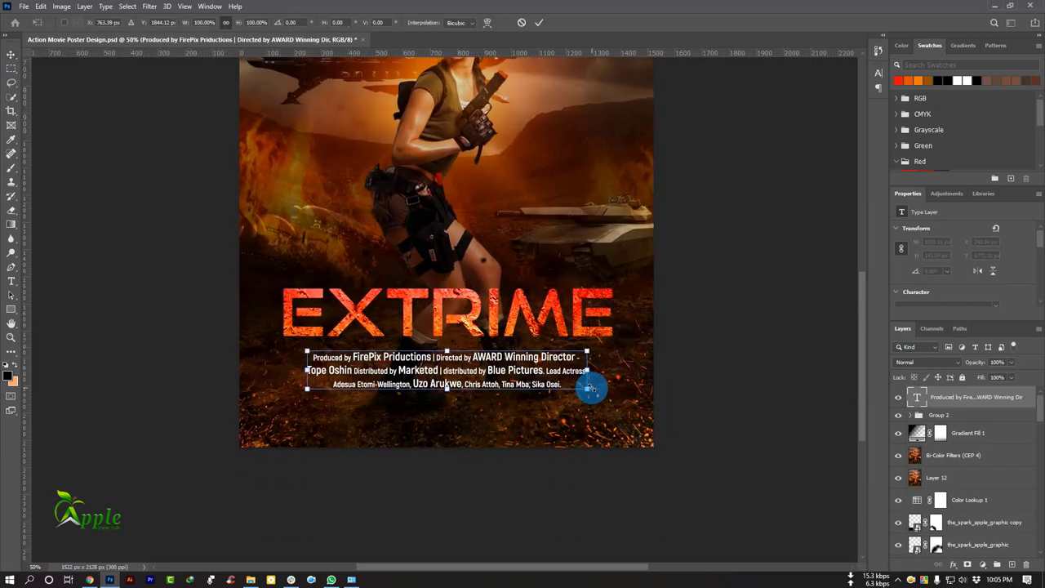
drag(572, 388, 605, 395)
click(539, 22)
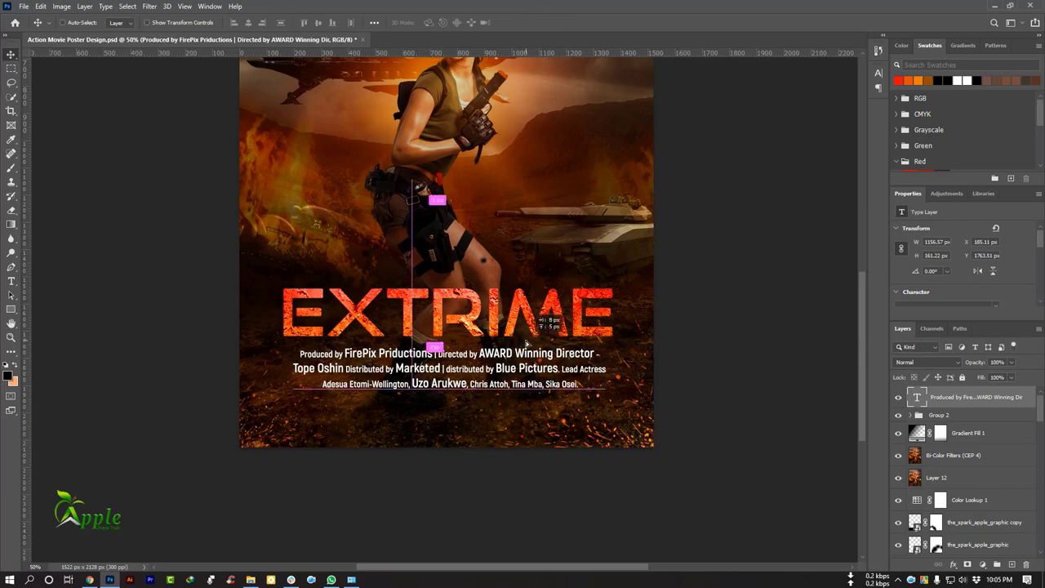
Nudge the credits text under the title and centre it horizontally on the canvas
drag(523, 342, 527, 341)
click(127, 6)
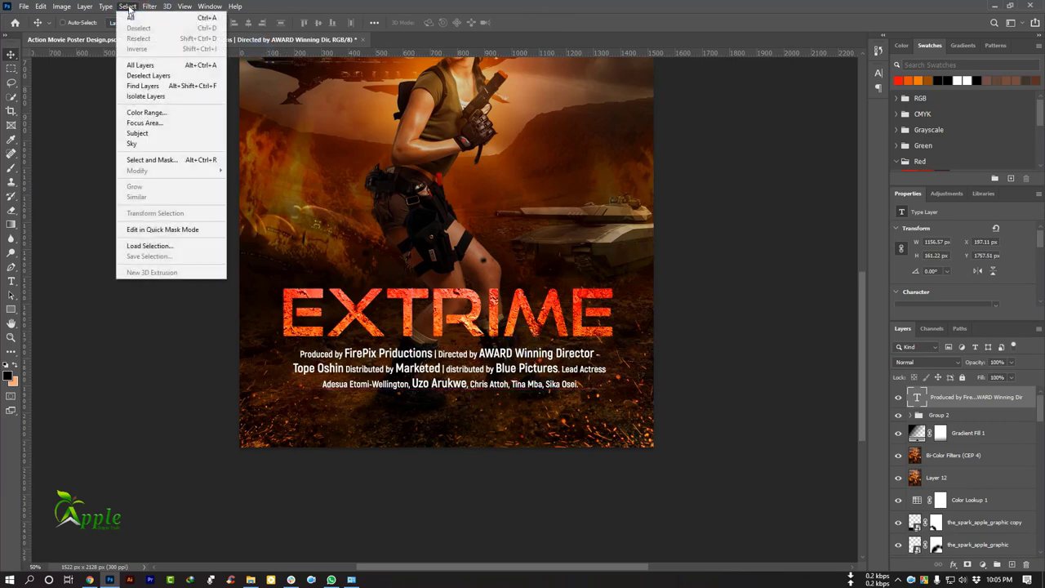
click(248, 23)
click(127, 6)
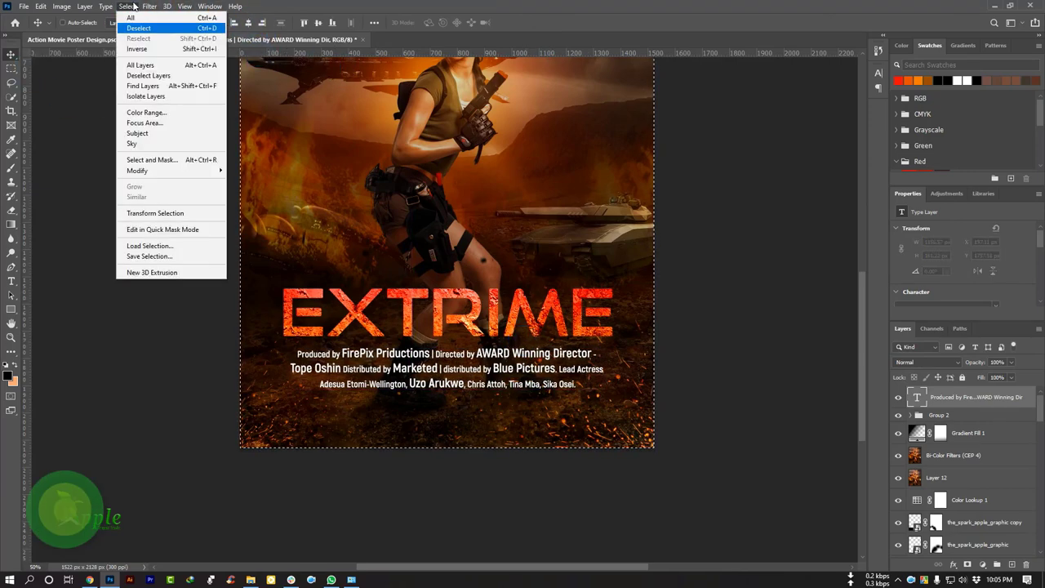
click(138, 31)
Select the director's name in the credits text for editing
click(12, 281)
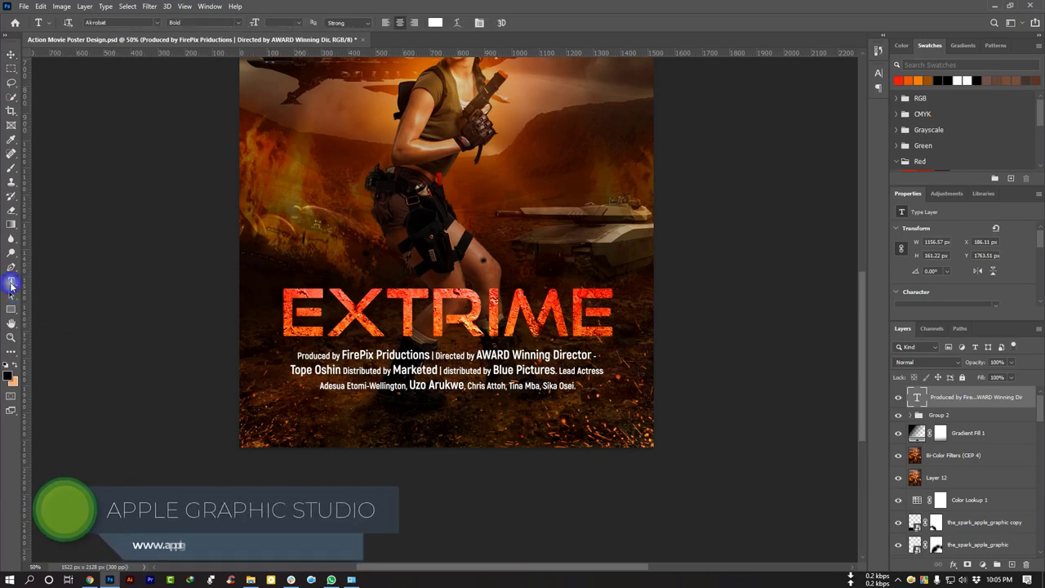
click(391, 359)
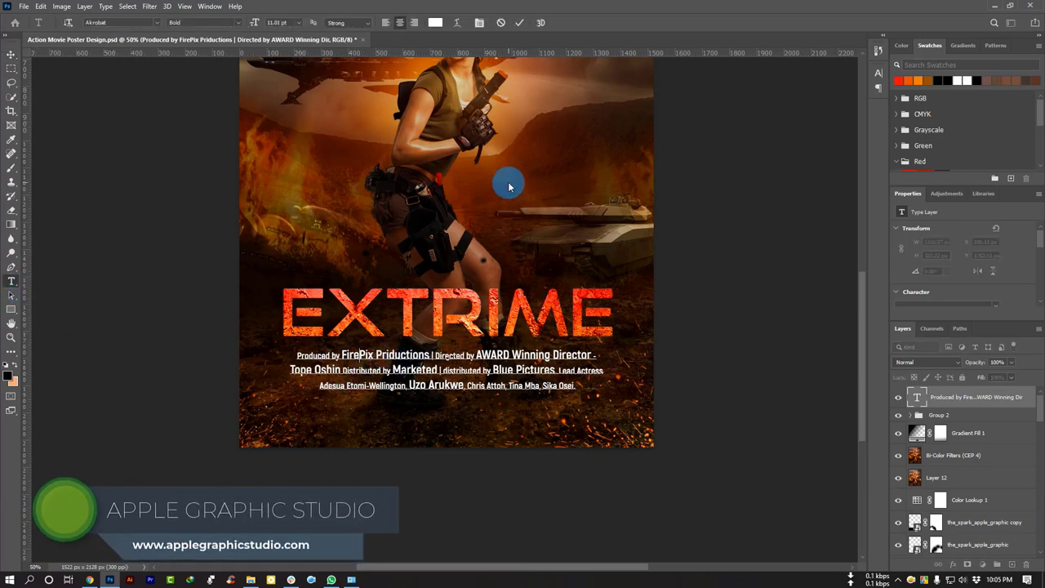
double_click(520, 351)
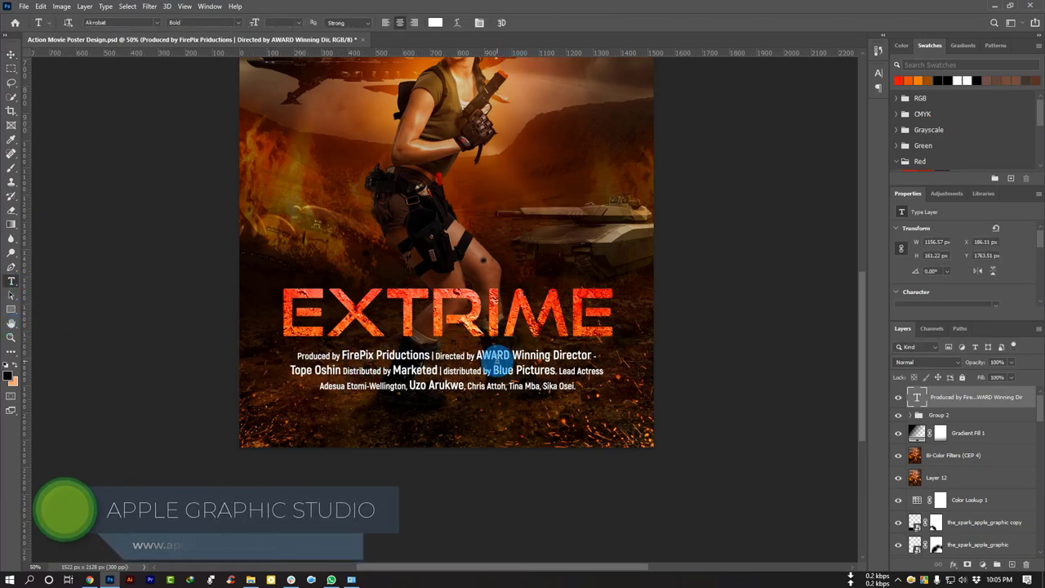
click(482, 353)
drag(482, 353, 551, 355)
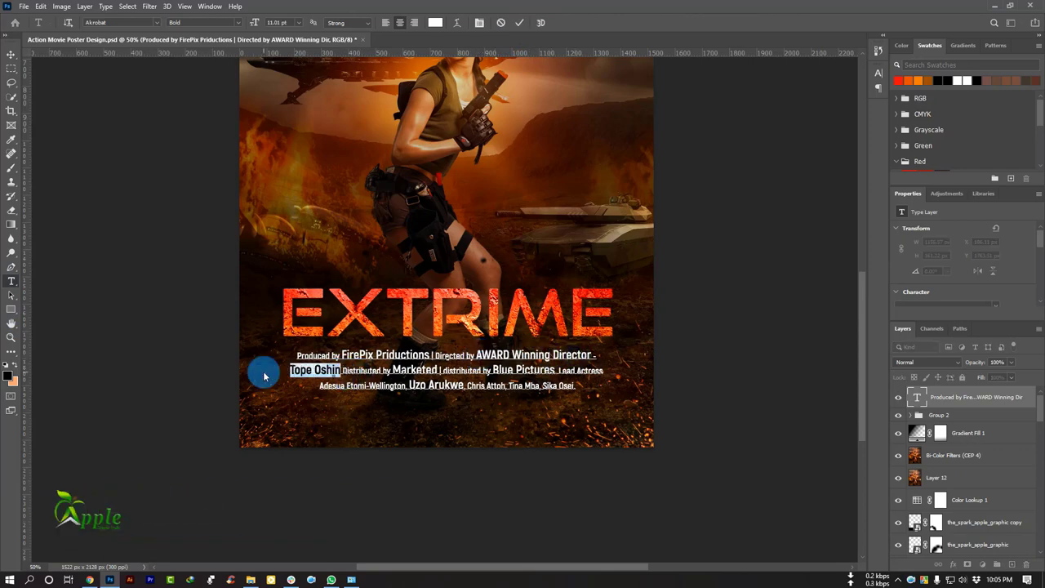
Retype the director's surname in the credits and commit the text edit
text(MARCIO S)
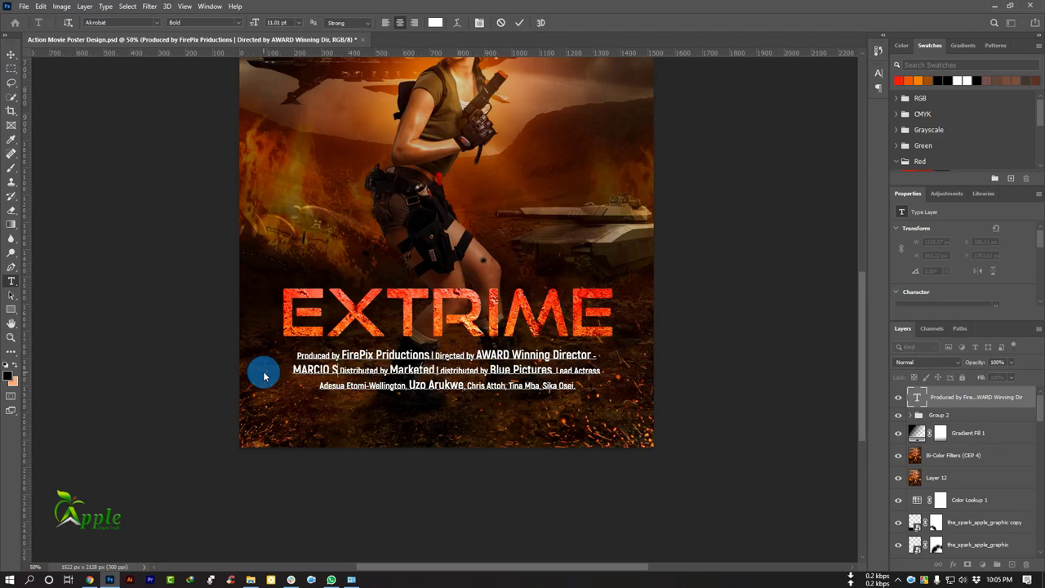
key(BackSpace)
text(DA)
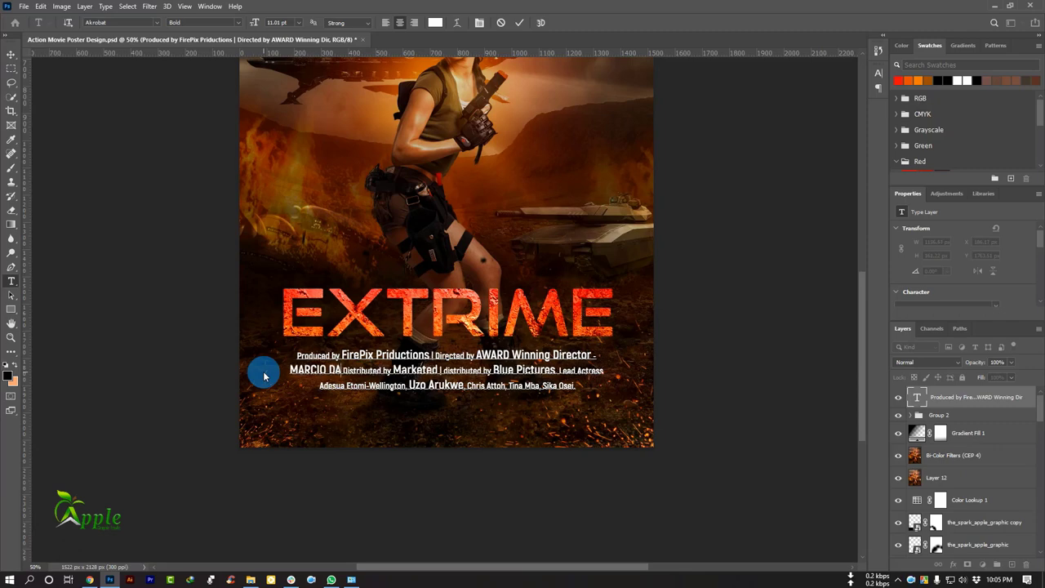
key(BackSpace)
key(BackSpace)
text(SIL)
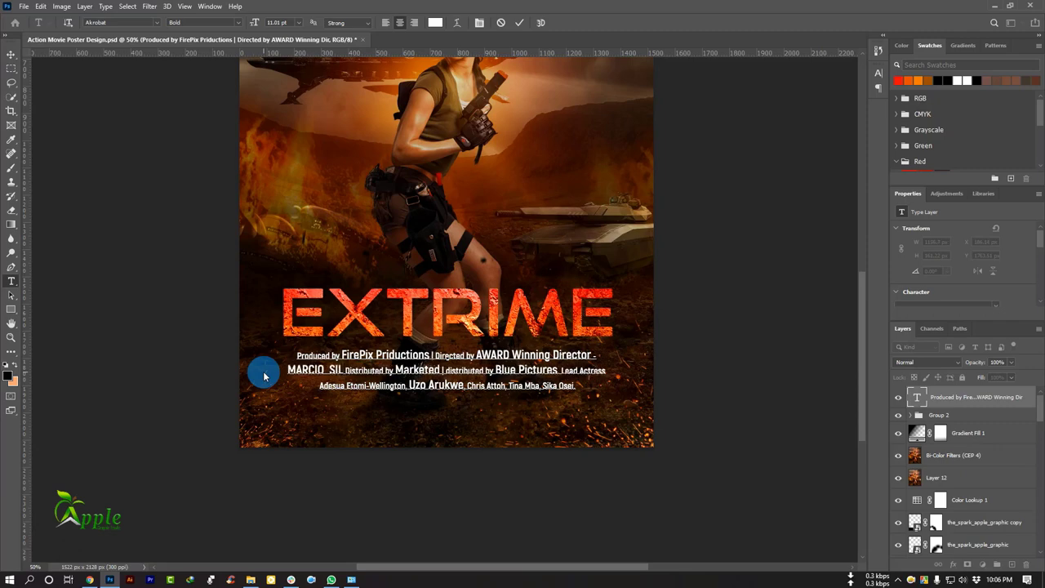
text(VA)
click(521, 31)
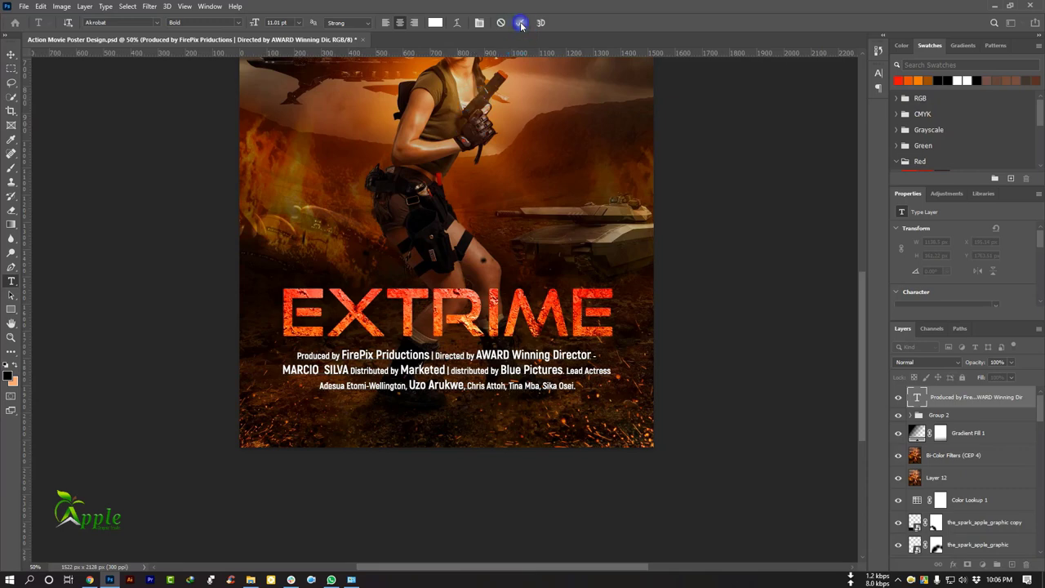
click(11, 54)
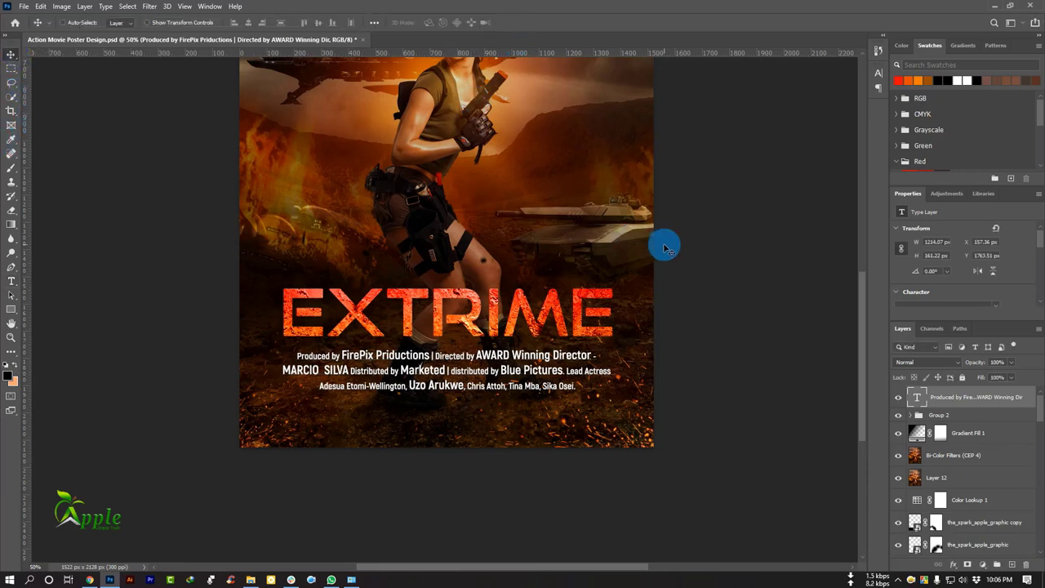
Scale the credits text down slightly and nudge it up
key(ctrl+minus)
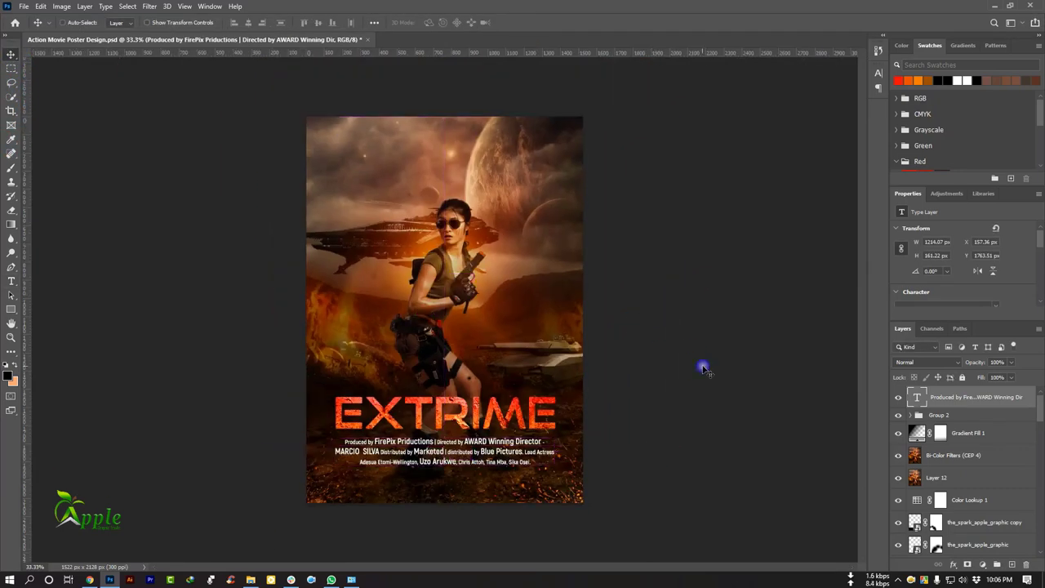
click(957, 419)
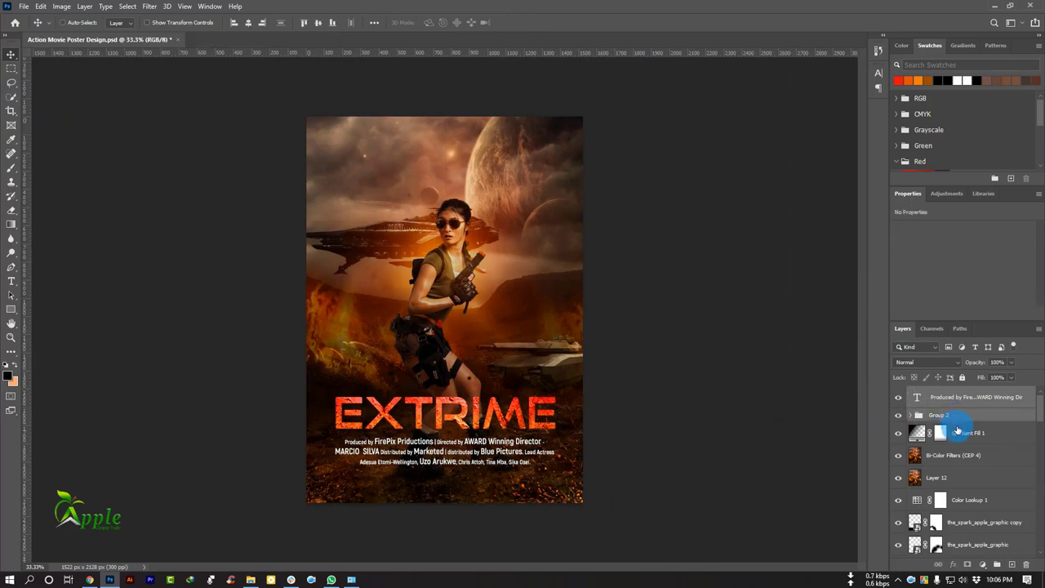
click(955, 397)
key(ctrl+t)
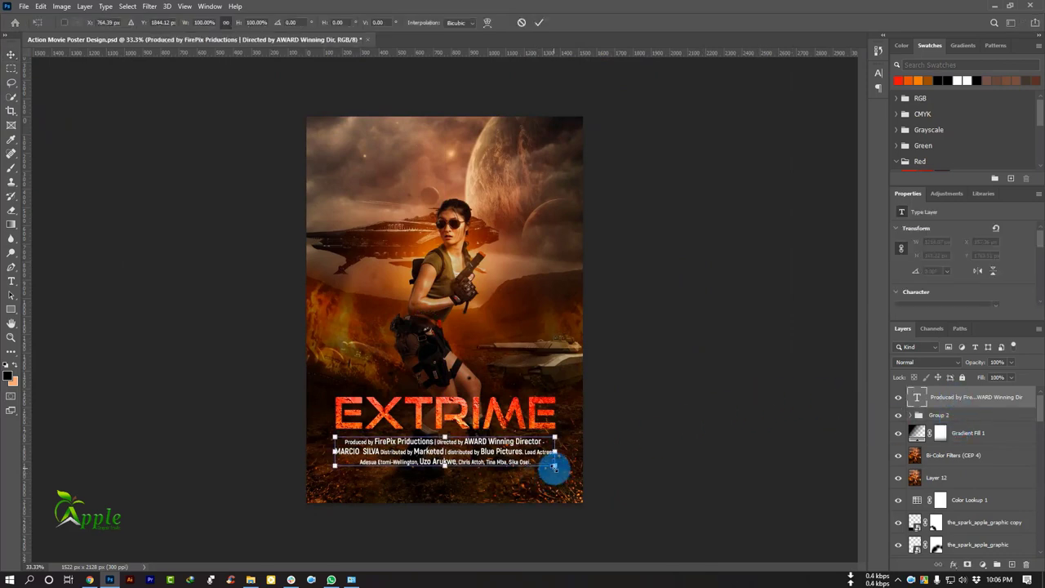
drag(553, 466, 546, 463)
click(539, 23)
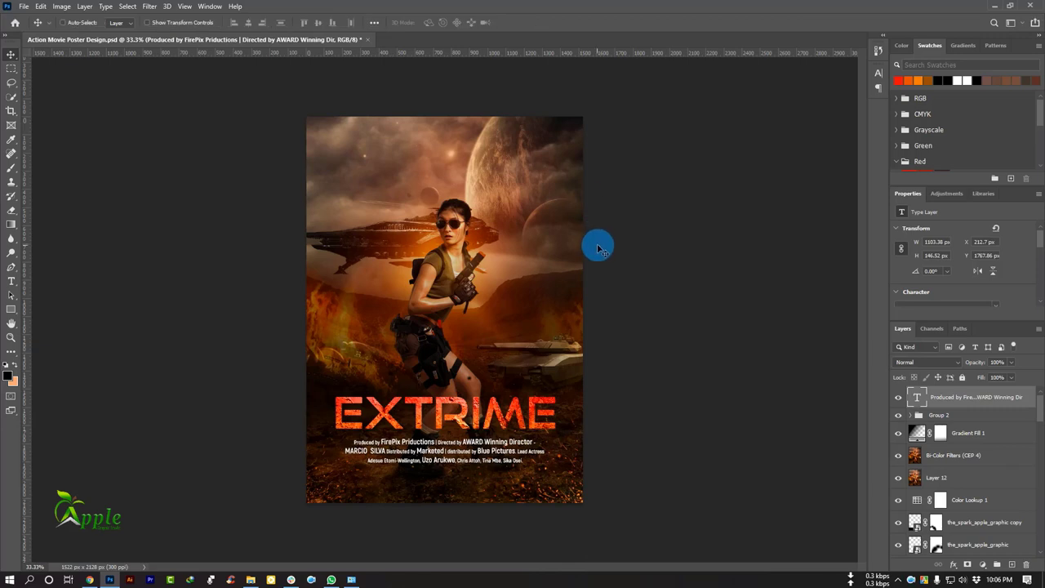
key(shift+Up)
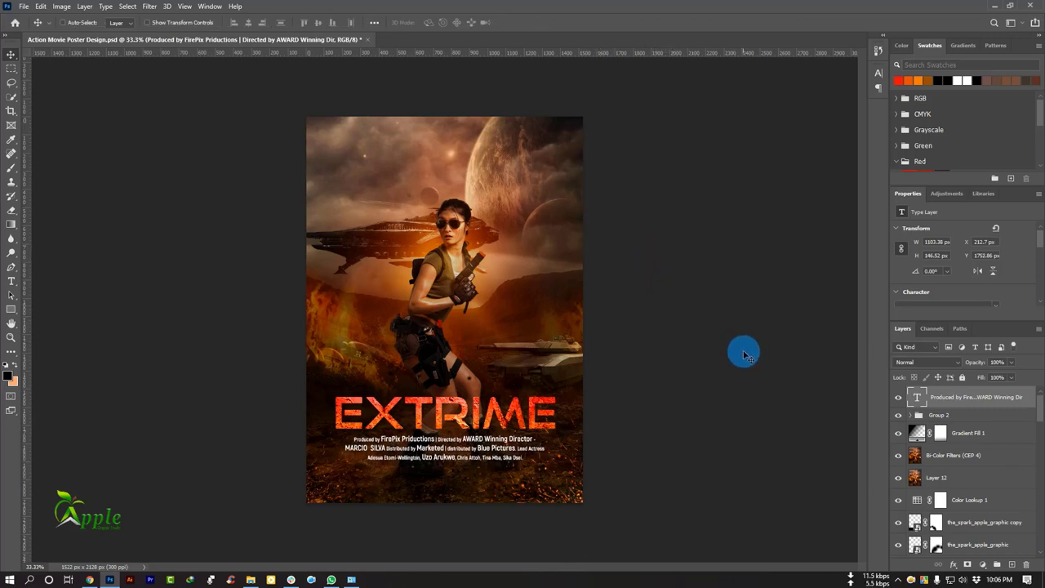
Shrink the EXTRIME title group and group it with the credits as Group 3
click(939, 417)
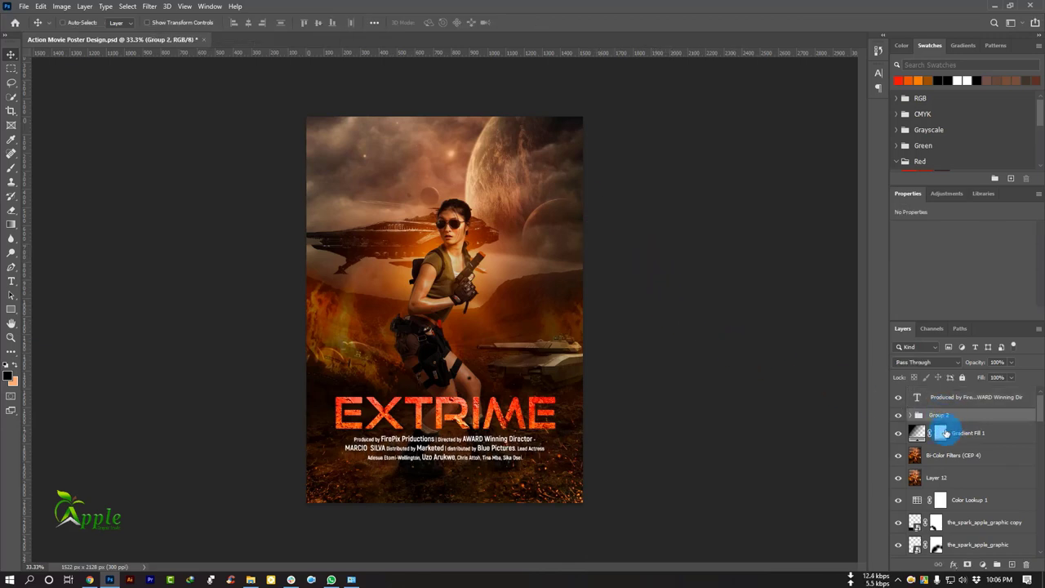
key(ctrl+t)
drag(607, 489, 591, 480)
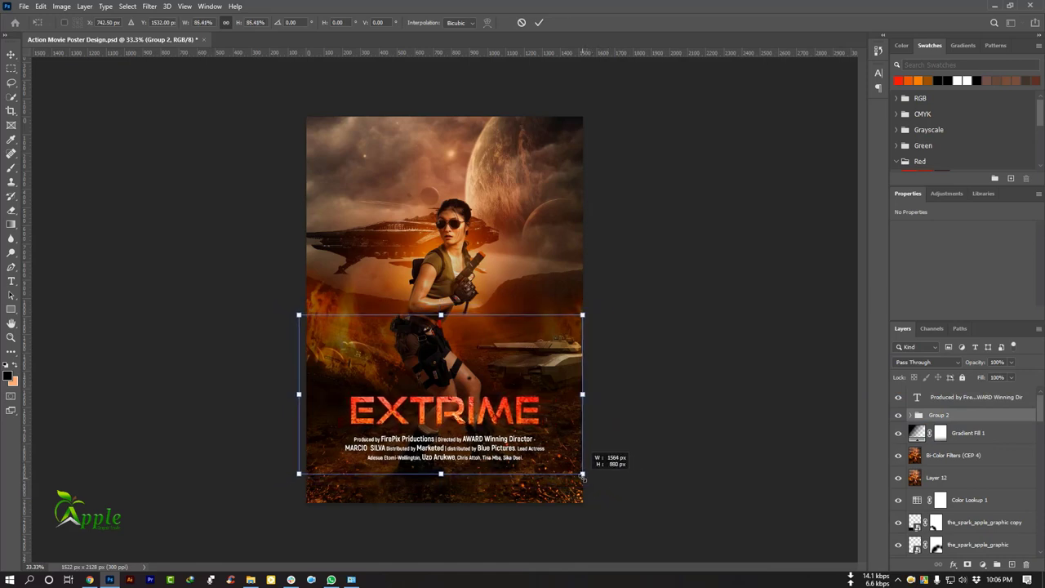
click(539, 22)
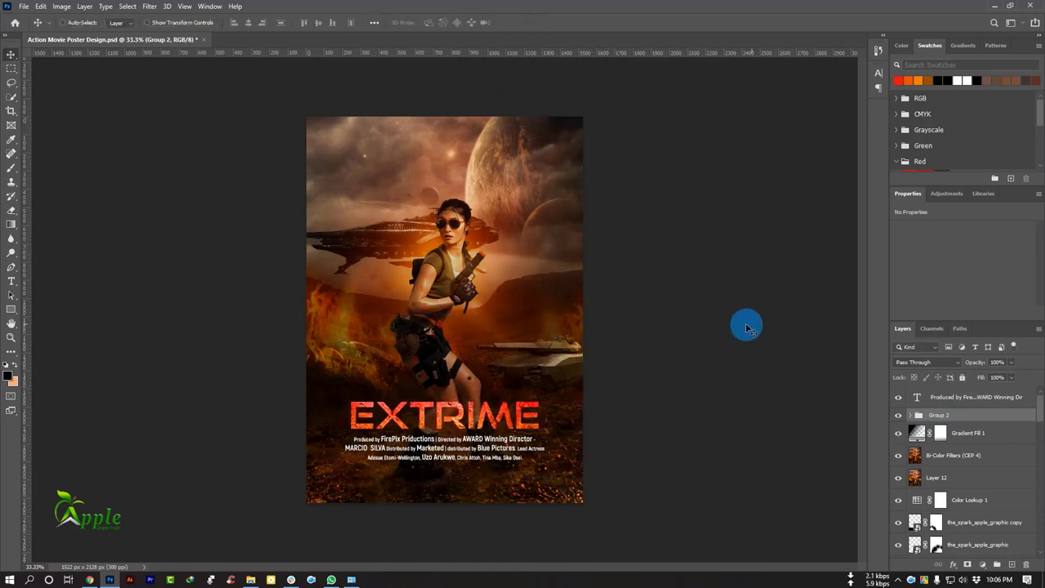
click(949, 399)
click(996, 566)
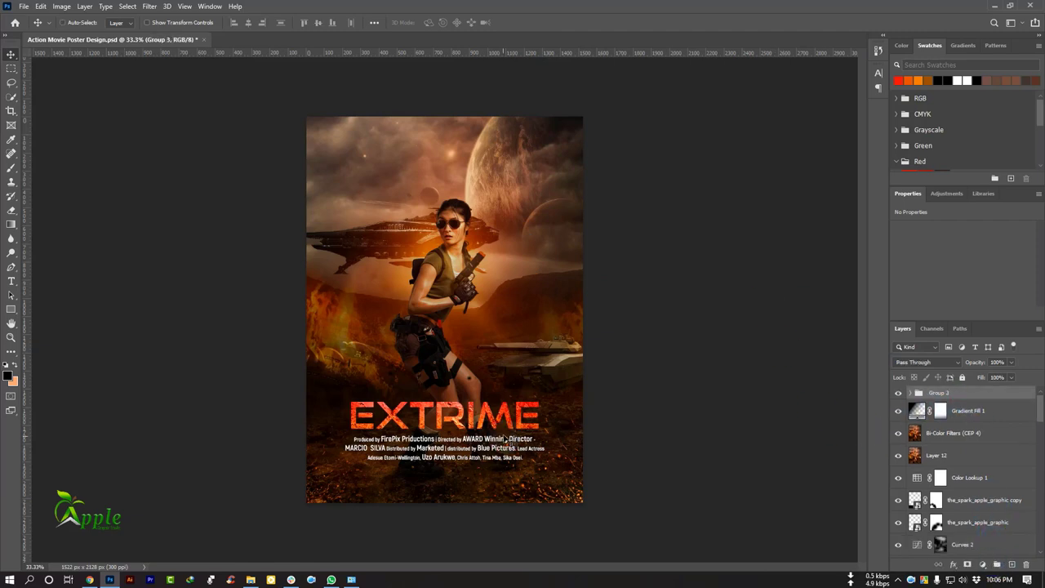
mouse_move(482, 420)
mouse_down()
mouse_move(482, 404)
mouse_move(506, 445)
mouse_move(503, 432)
mouse_up()
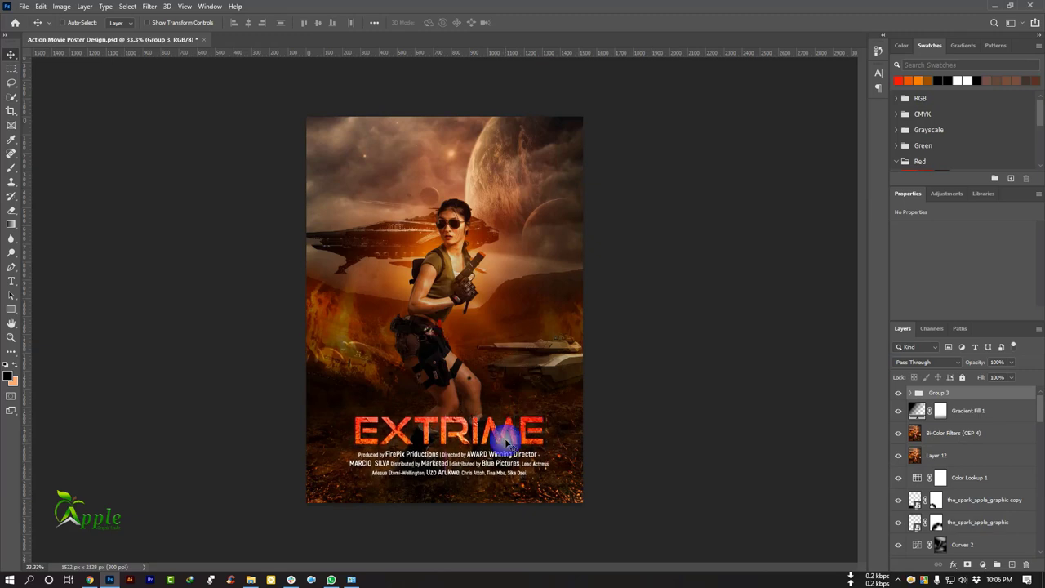
Centre the title and credits block horizontally on the poster and nudge it up
key(ctrl+a)
click(249, 22)
click(127, 6)
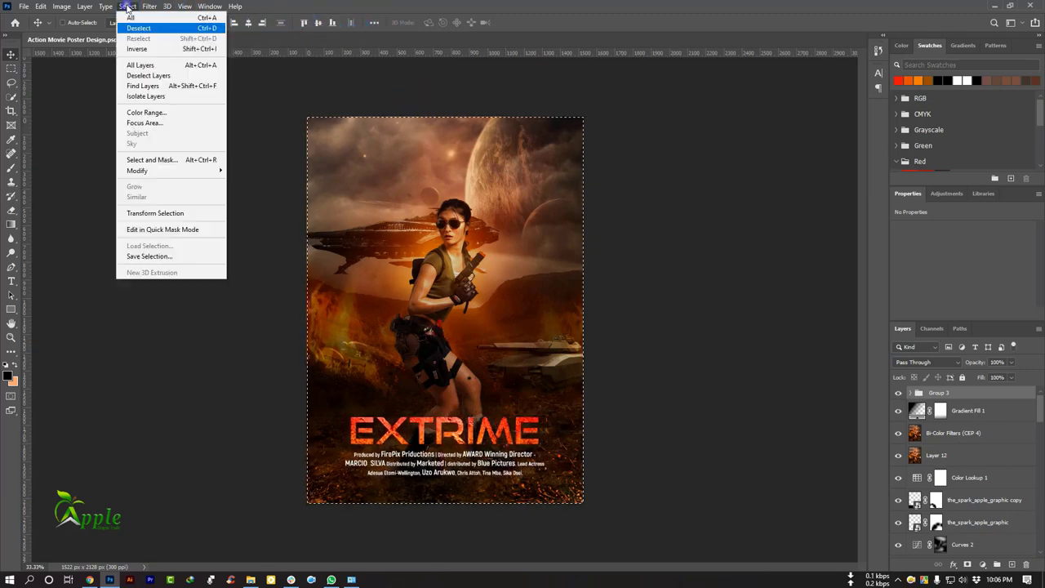
click(135, 30)
key(shift+Up)
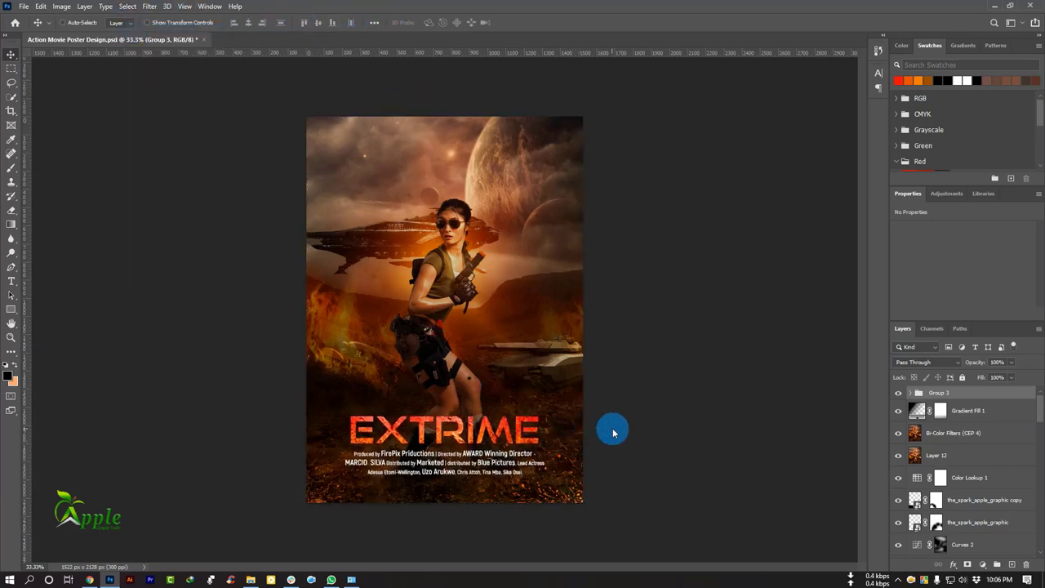
key(shift+Up)
key(shift+Up)
key(shift+Up)
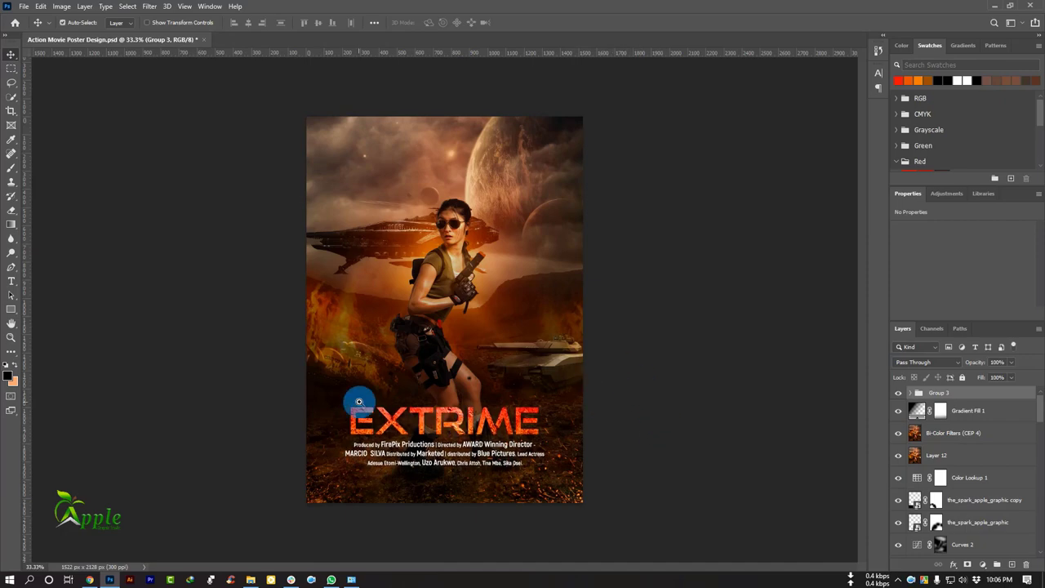
scroll(358, 405, up, 1)
drag(534, 420, 541, 364)
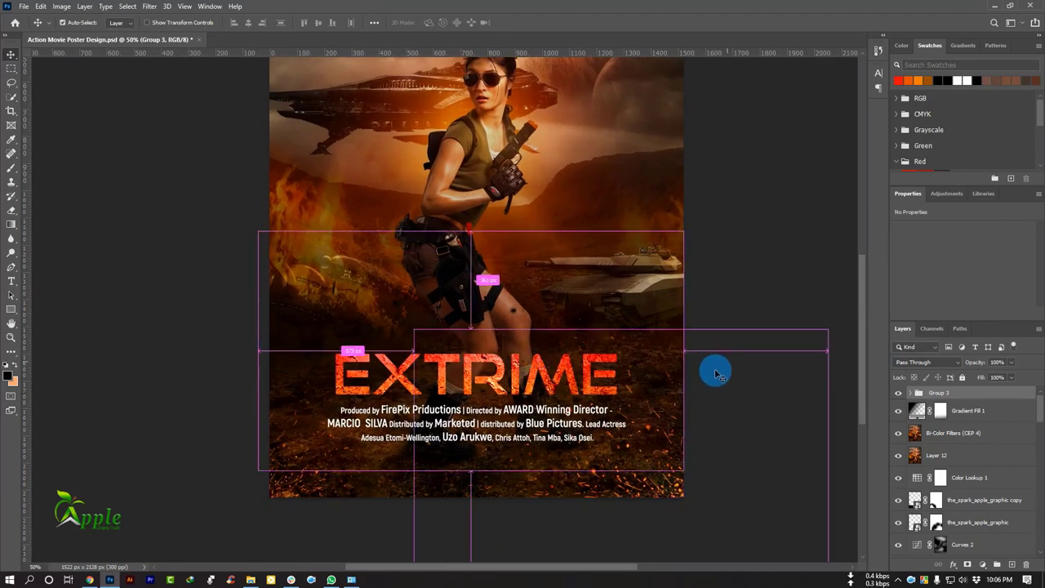
scroll(716, 373, down, 1)
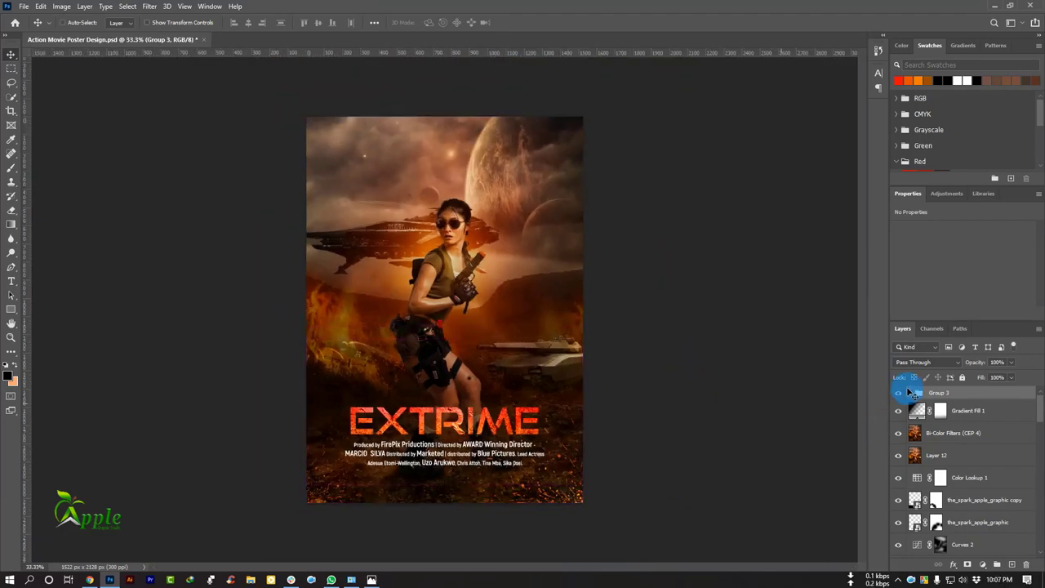
Give the EXTRIME title group a drop shadow with 56% opacity, 0 distance and 43 px size
click(909, 392)
click(963, 433)
double_click(972, 429)
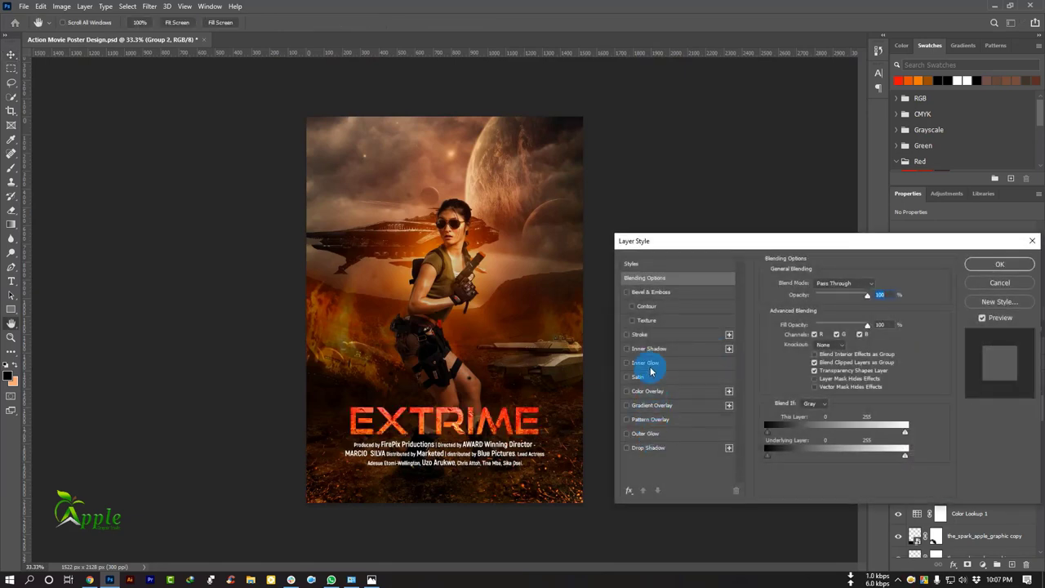
click(650, 449)
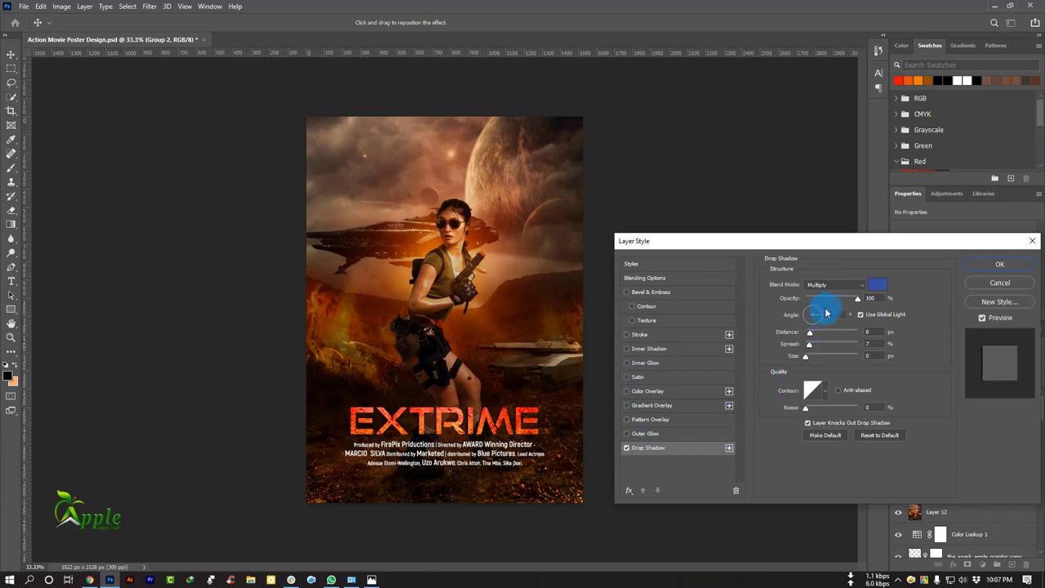
drag(825, 302, 823, 301)
click(807, 357)
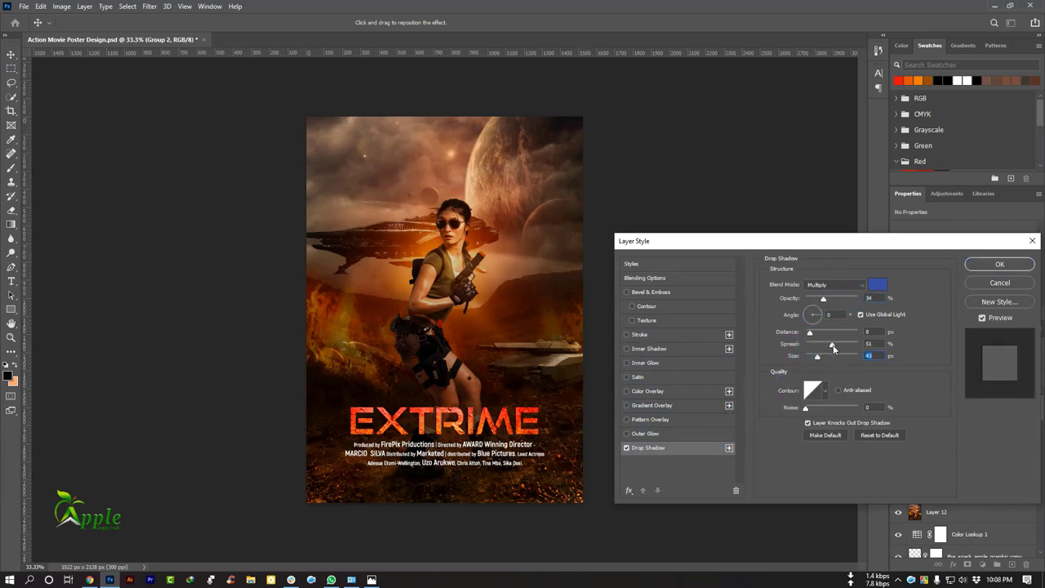
drag(833, 347, 805, 332)
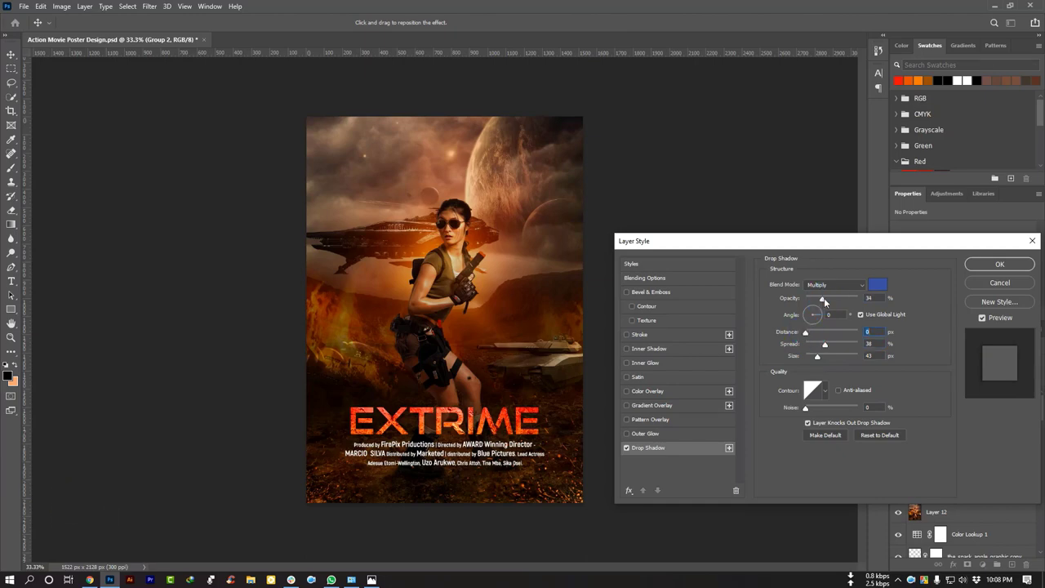
click(1000, 264)
click(934, 443)
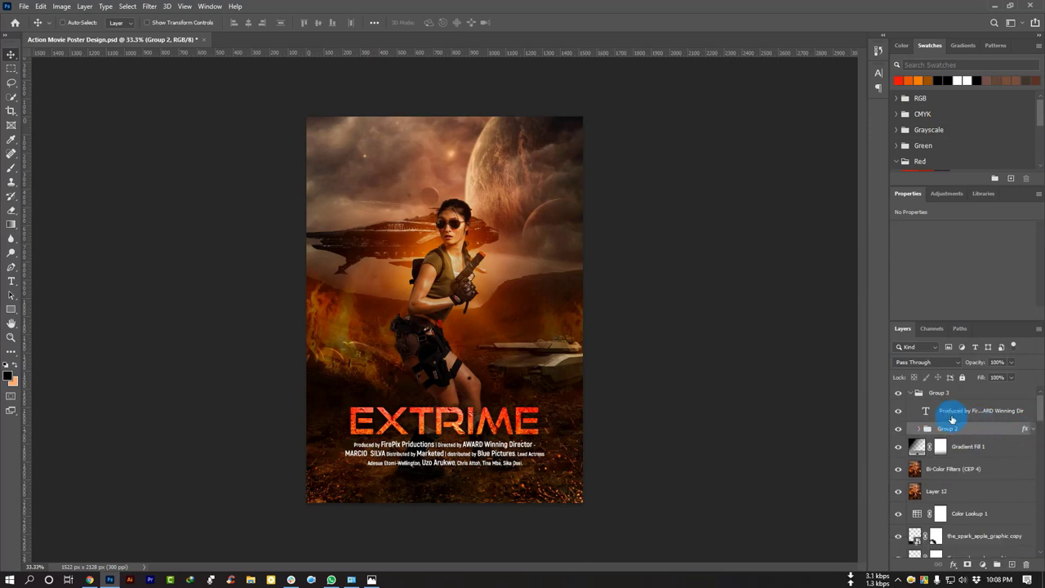
Collapse Group 3 in the Layers panel
click(918, 393)
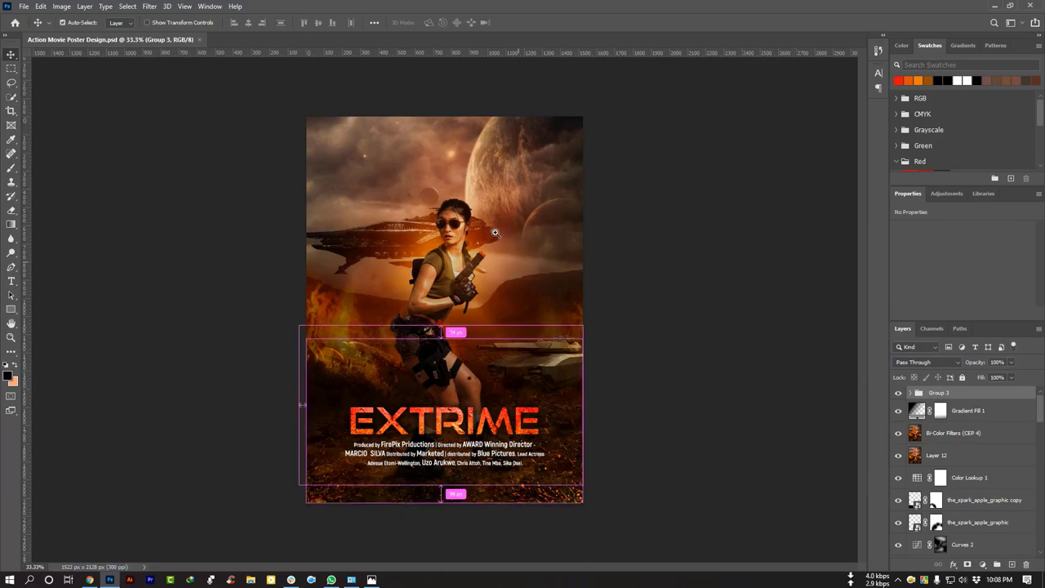
scroll(588, 362, up, 5)
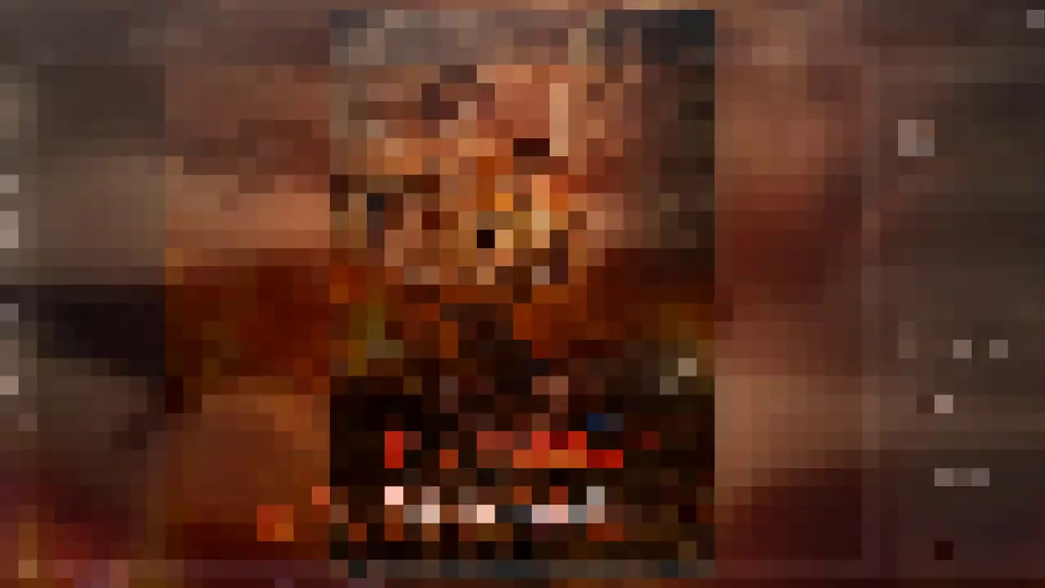